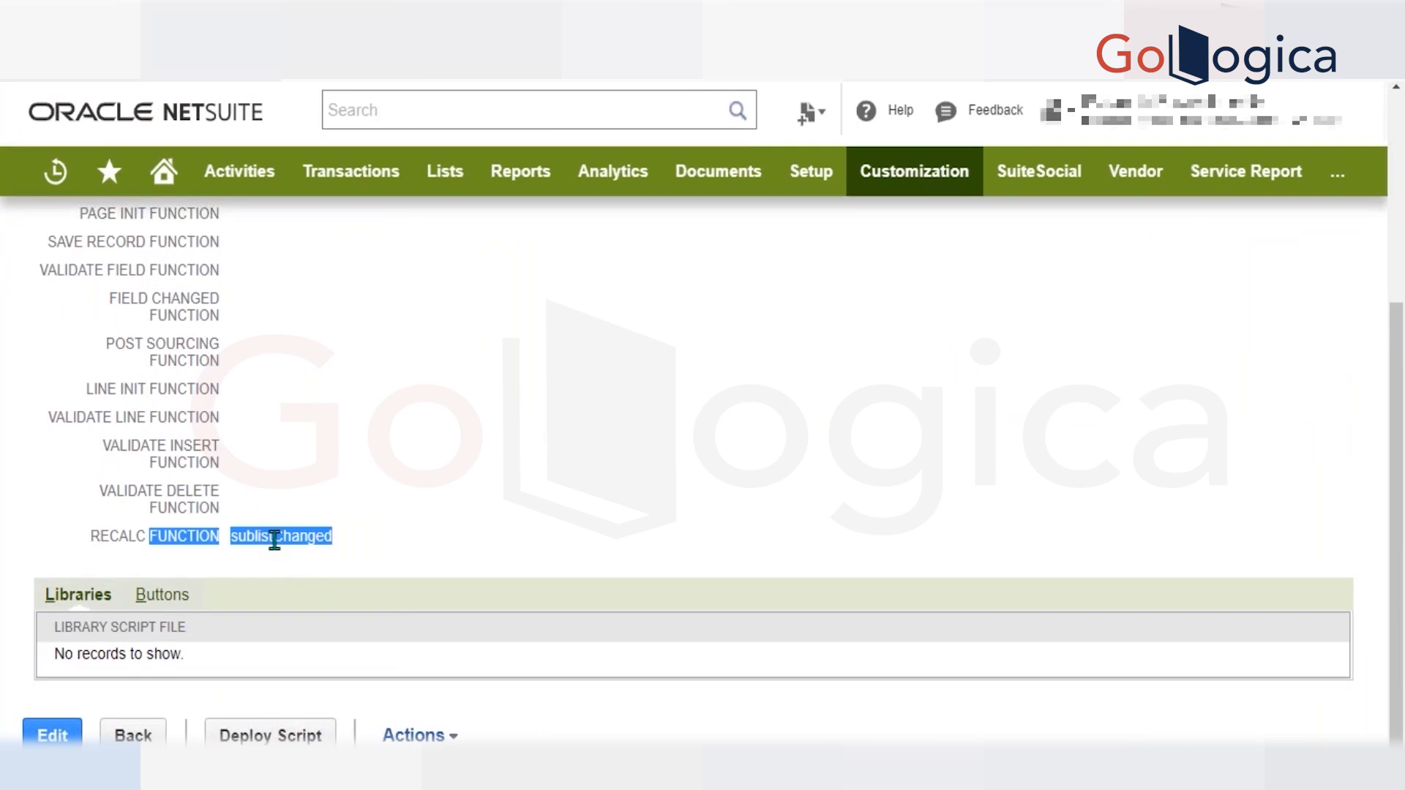
Copy the recalc function name sublistChanged from the script record and paste it into the function declaration of the client script.
{"action": "left_click", "coordinate": [358, 534]}
{"action": "triple_click", "coordinate": [307, 537]}
{"action": "left_click", "coordinate": [392, 554]}
{"action": "left_click_drag", "start_coordinate": [347, 537], "coordinate": [233, 535]}
{"action": "key", "text": "ctrl+c"}
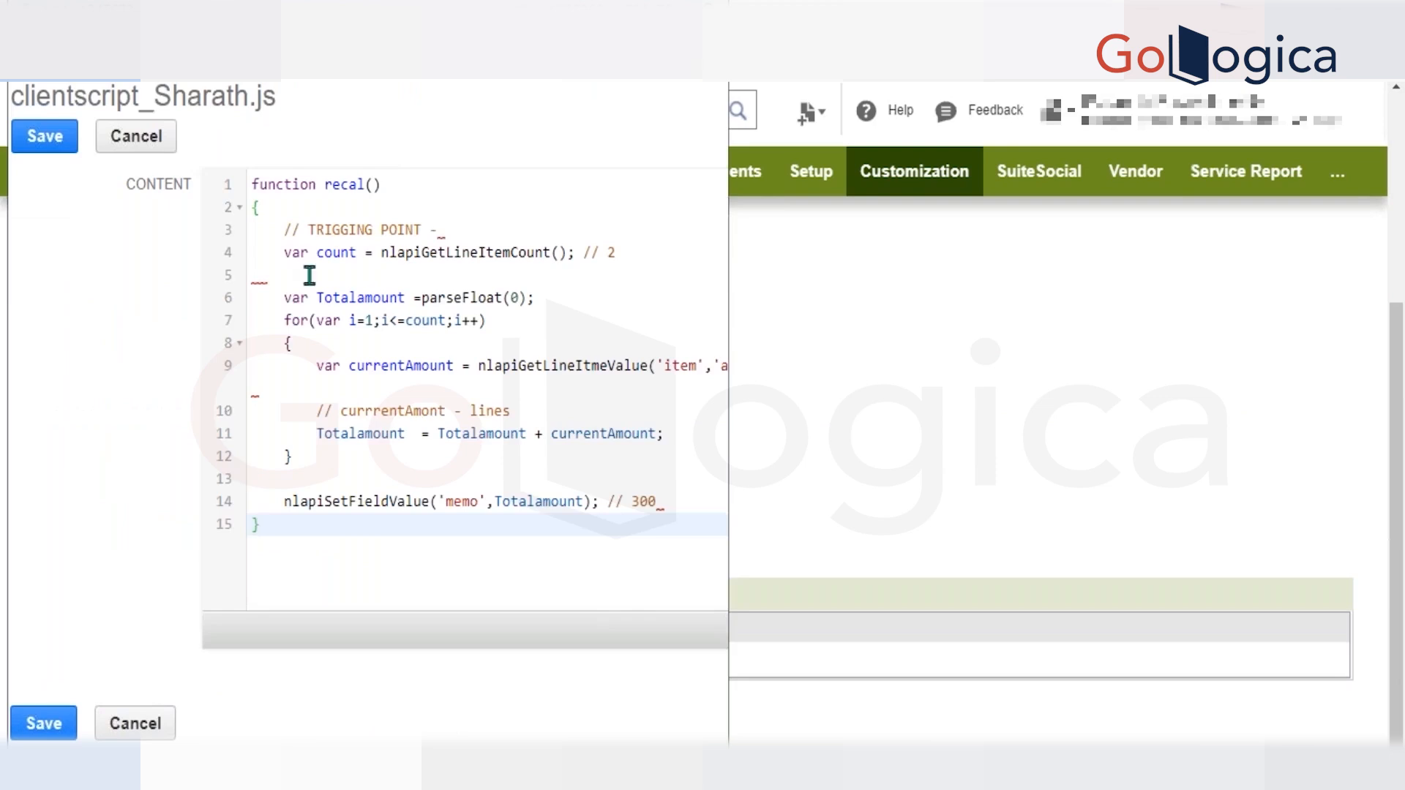
{"action": "left_click", "coordinate": [348, 184]}
{"action": "key", "text": "ctrl+v"}
{"action": "key", "text": "Right"}
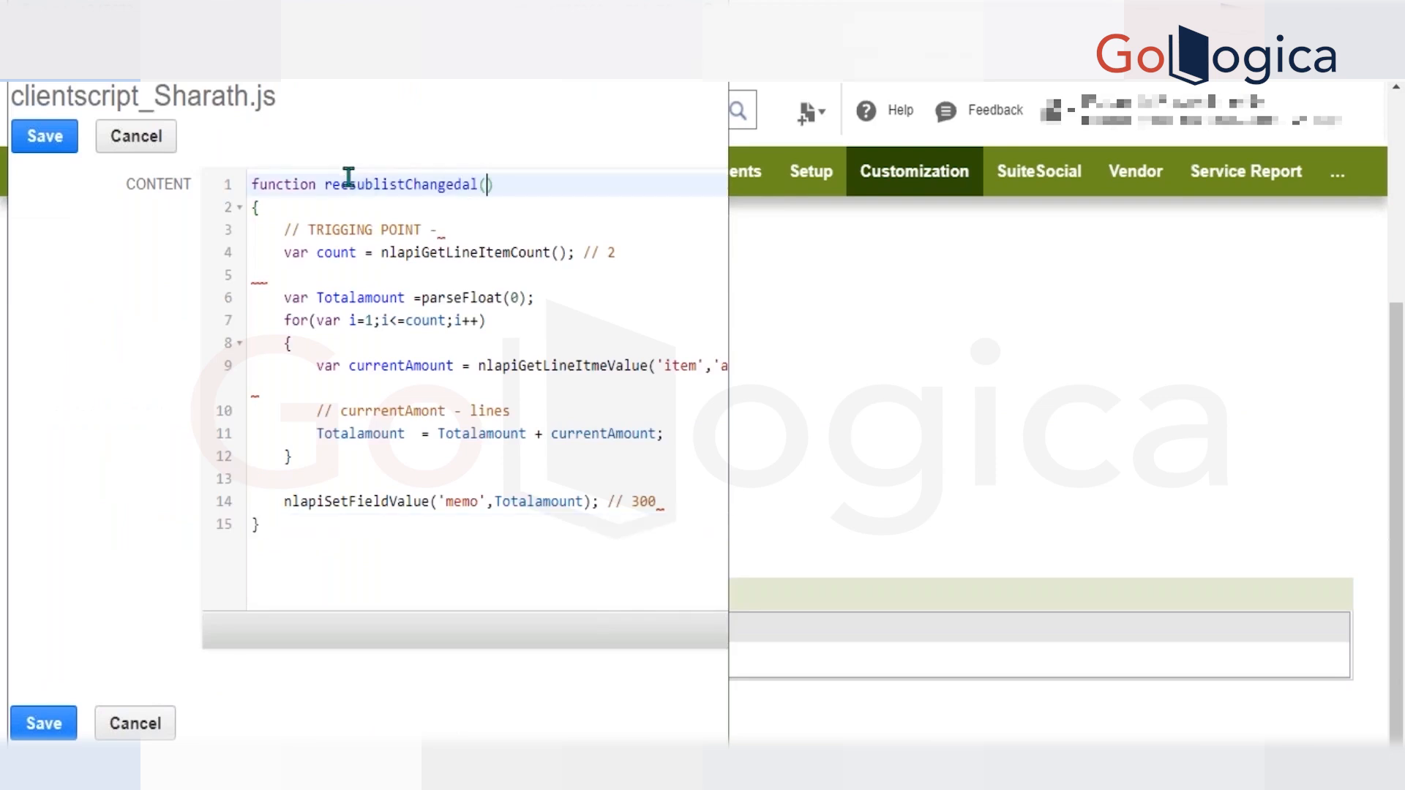
Add the parameters type, name and linenum to the function declaration on line 1.
{"action": "key", "text": "Right"}
{"action": "type", "text": "type,name,linnum"}
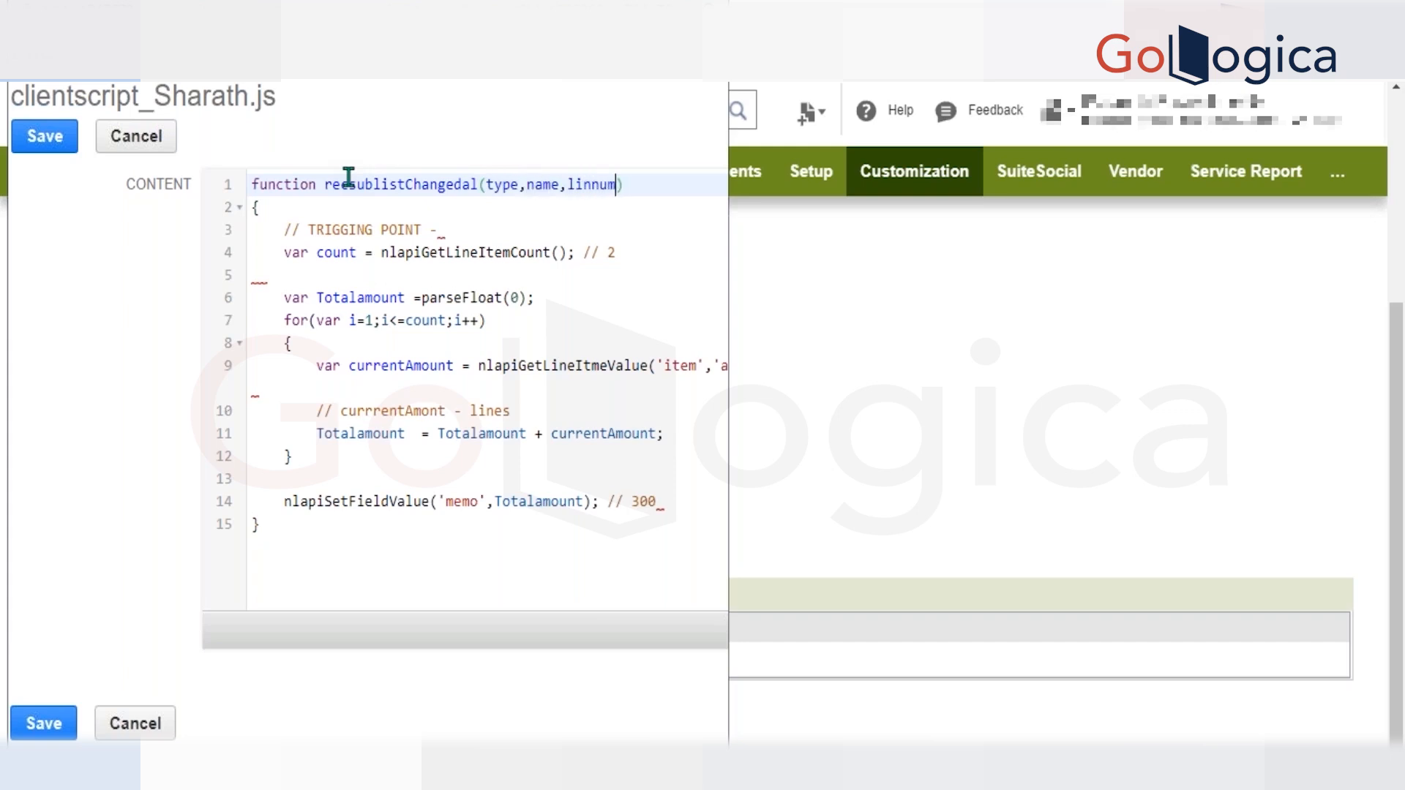
{"action": "key", "text": "BackSpace"}
{"action": "key", "text": "BackSpace"}
{"action": "key", "text": "BackSpace"}
{"action": "key", "text": "BackSpace"}
{"action": "type", "text": "nenum"}
Replace the whole garbled function name on line 1 with sublistChanged.
{"action": "double_click", "coordinate": [411, 189]}
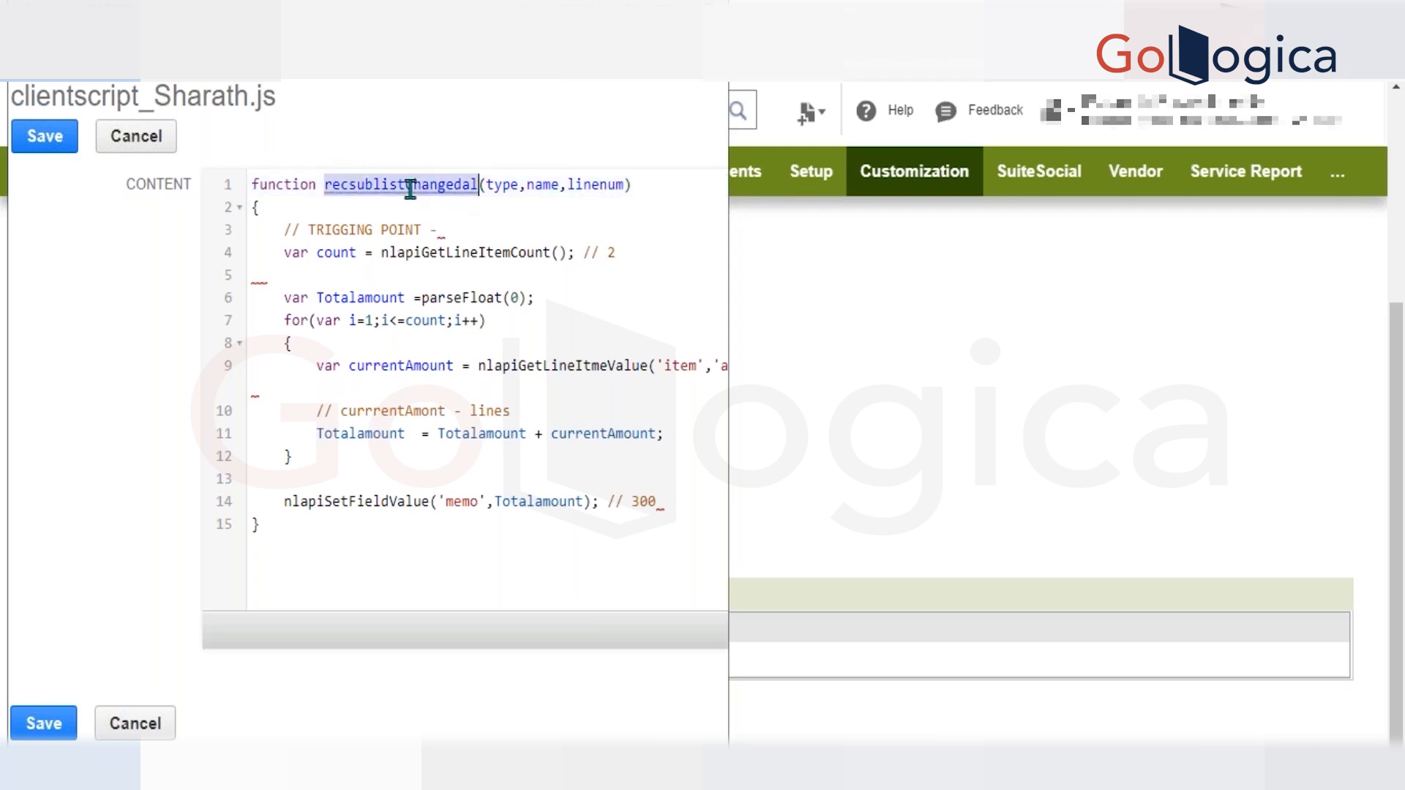
{"action": "type", "text": "sublistChanged"}
{"action": "left_click", "coordinate": [477, 233]}
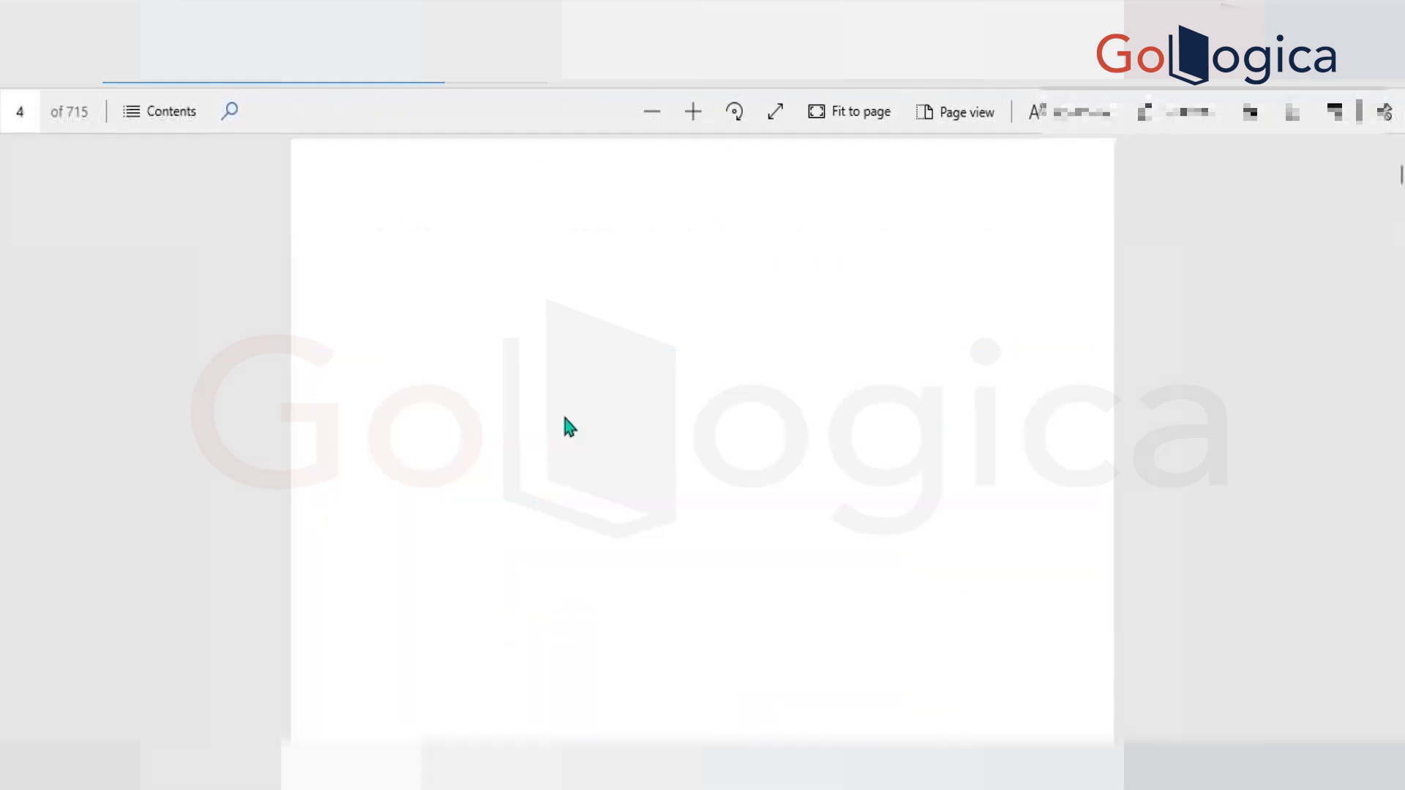
Switch to the PDF reference and examine the recalc event's arguments, description and notes on page 17.
{"action": "scroll", "coordinate": [560, 410], "scroll_direction": "down", "scroll_amount": 5}
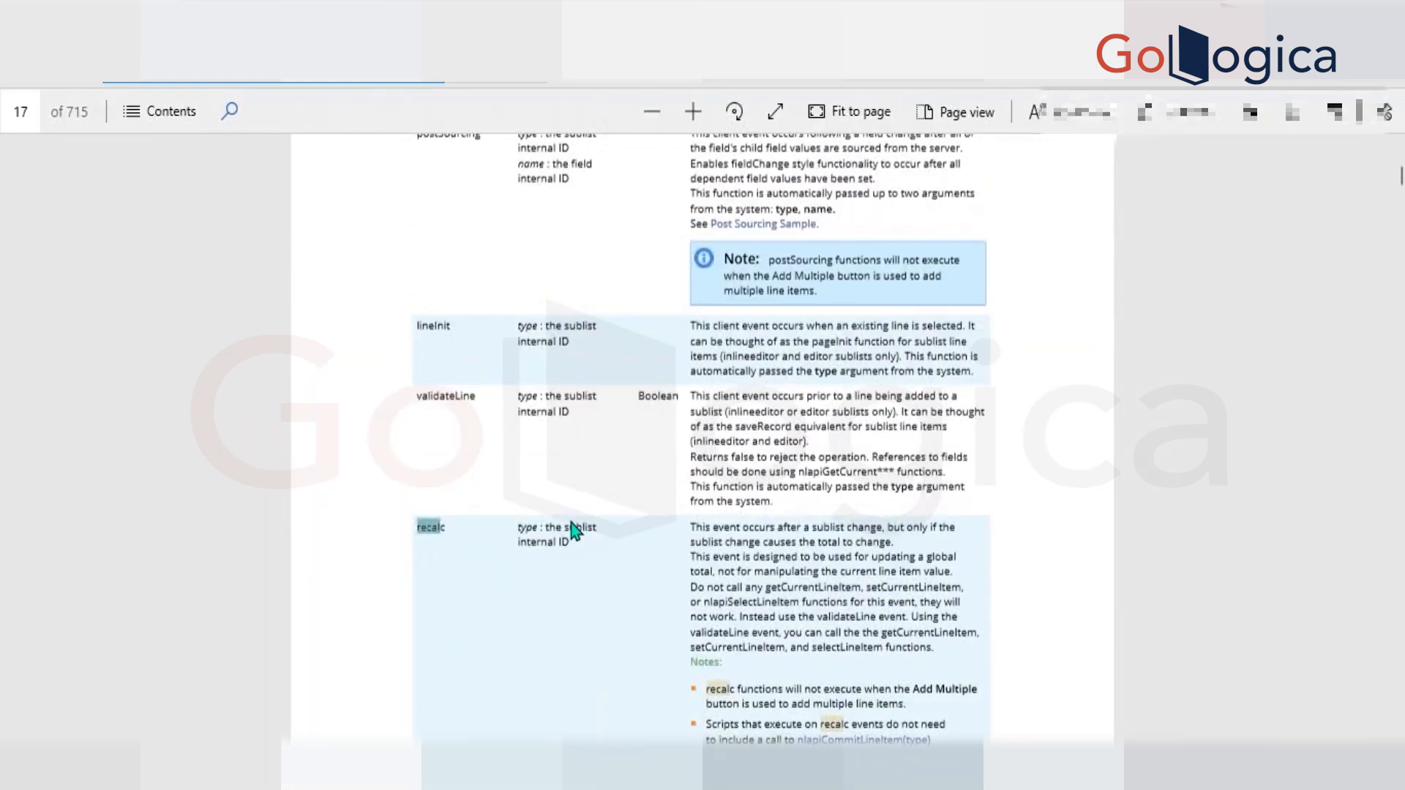
{"action": "scroll", "coordinate": [570, 528], "scroll_direction": "down", "scroll_amount": 2}
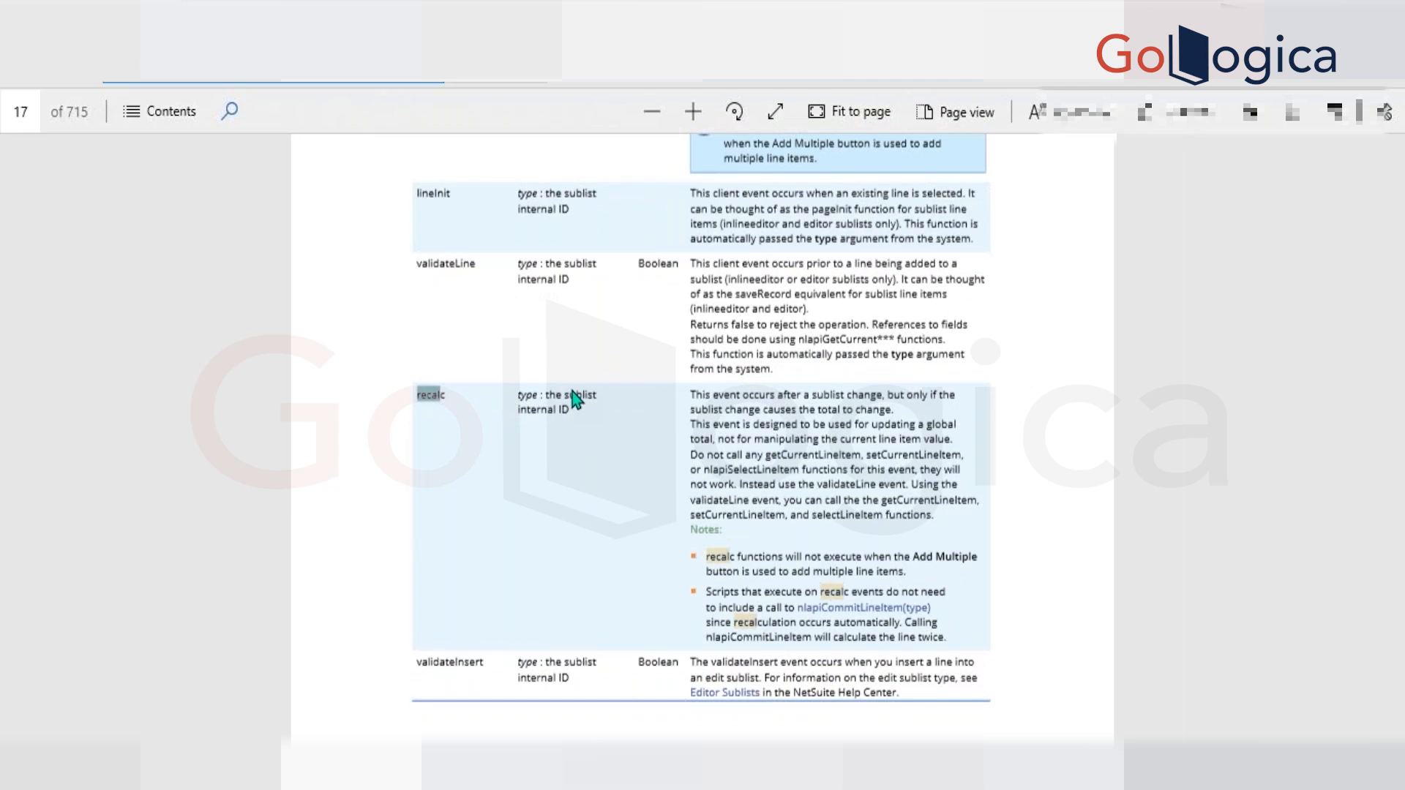
{"action": "scroll", "coordinate": [573, 392], "scroll_direction": "up", "scroll_amount": 6}
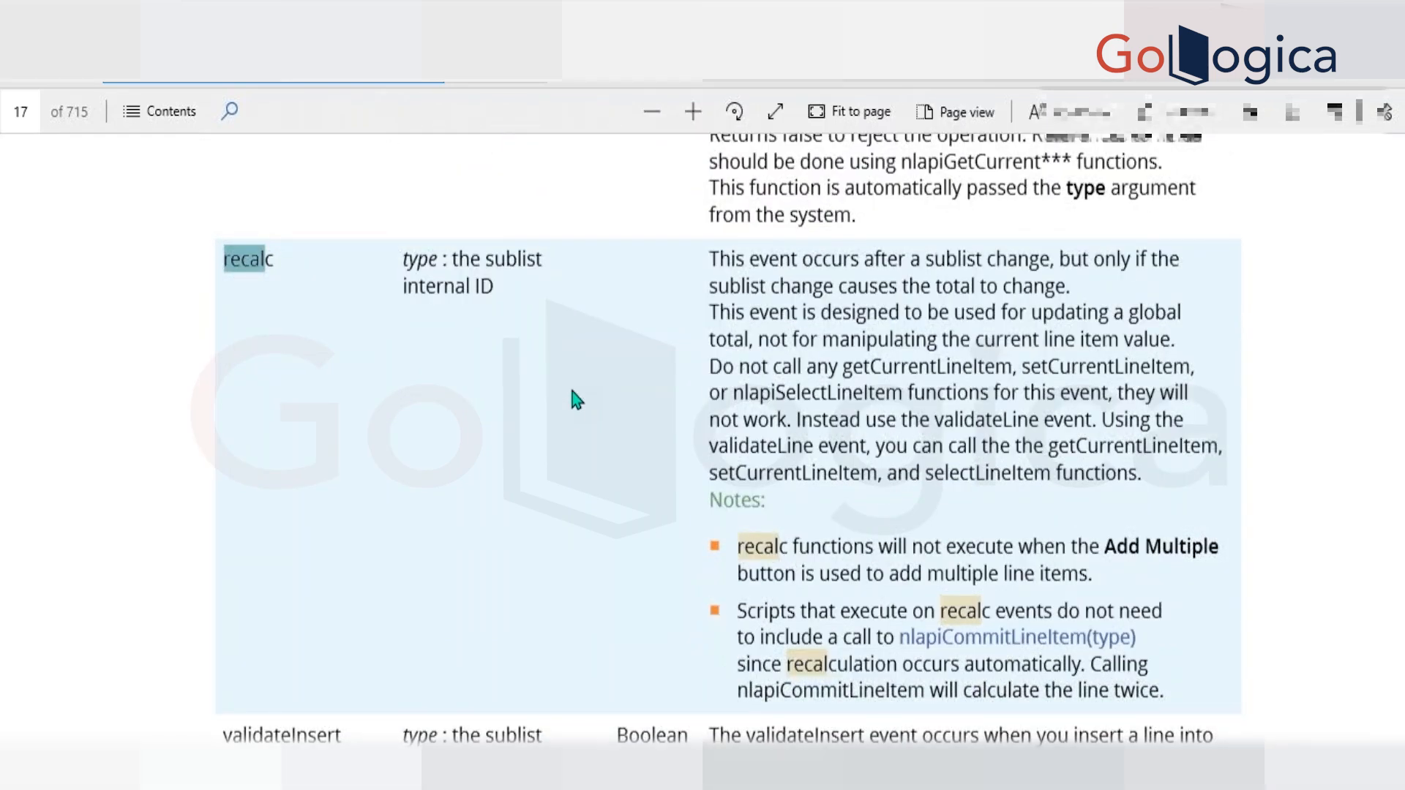
{"action": "scroll", "coordinate": [572, 391], "scroll_direction": "down", "scroll_amount": 1}
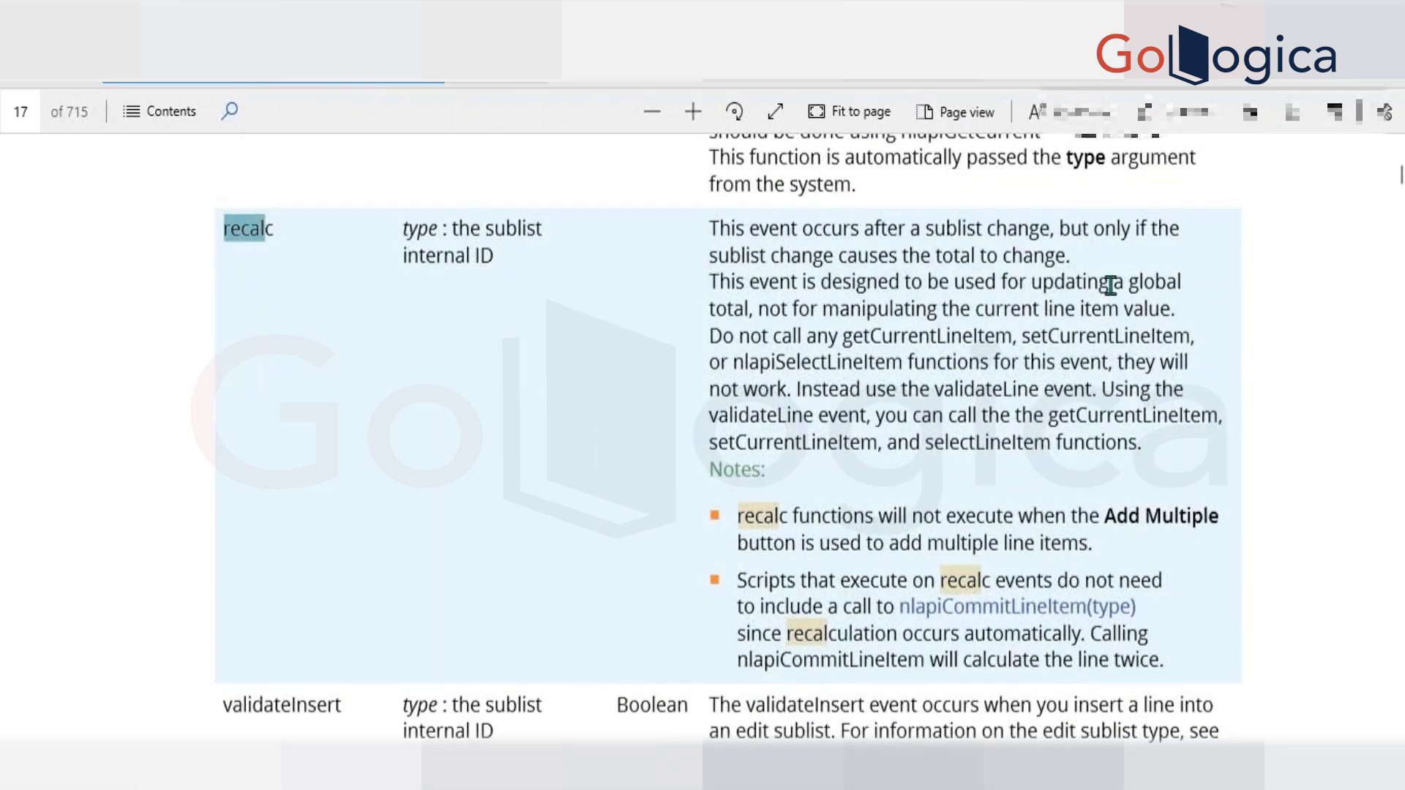
{"action": "left_click_drag", "start_coordinate": [1091, 309], "coordinate": [823, 310]}
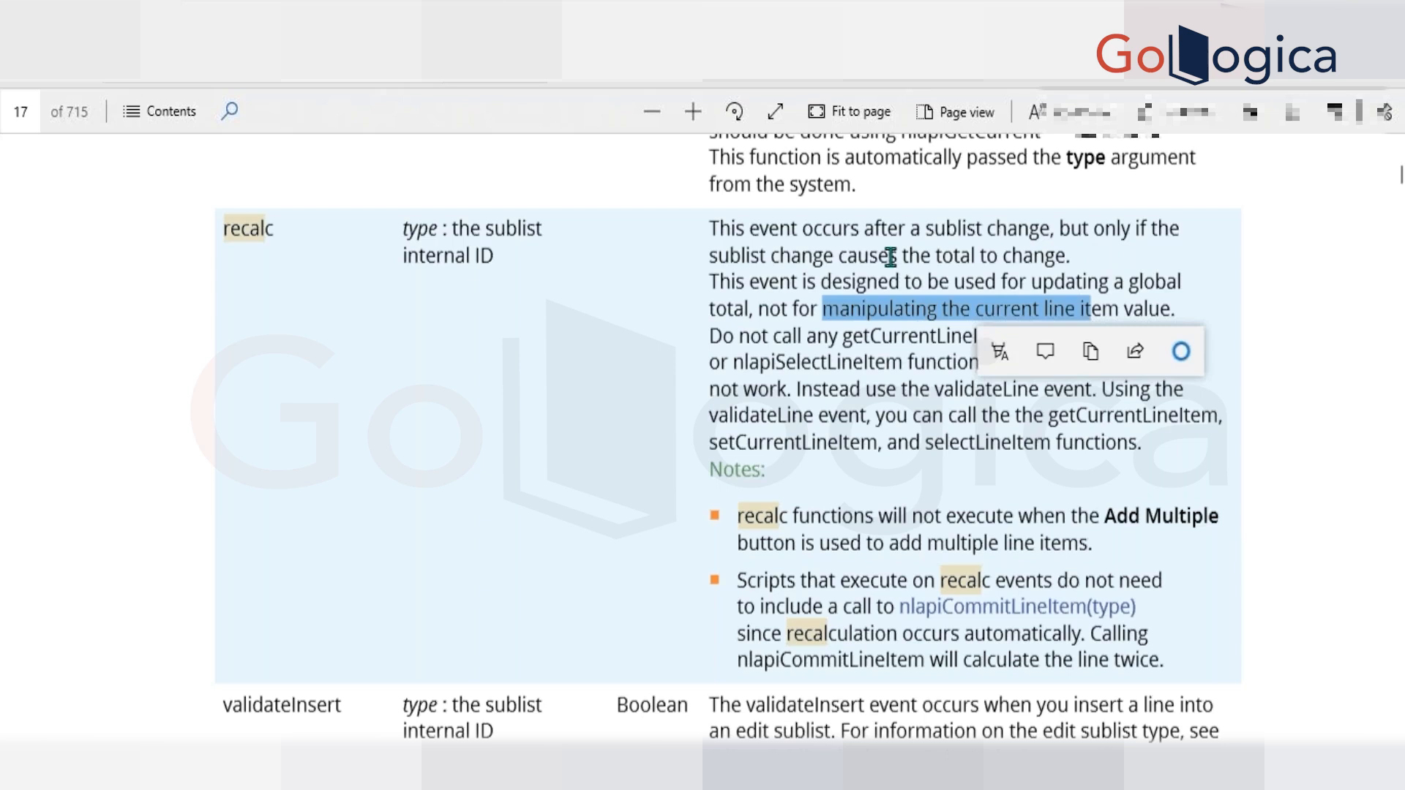
{"action": "left_click", "coordinate": [935, 283]}
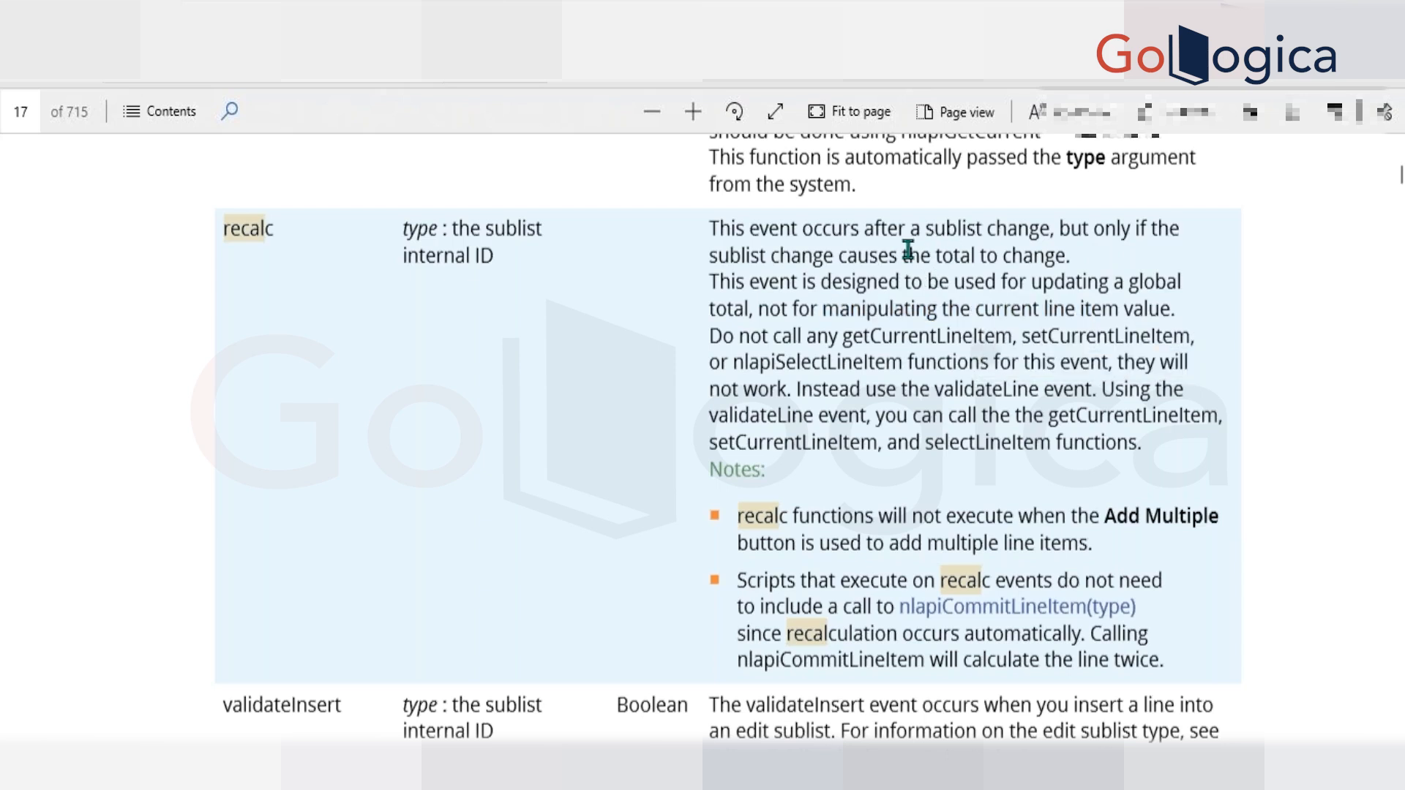
{"action": "double_click", "coordinate": [955, 309]}
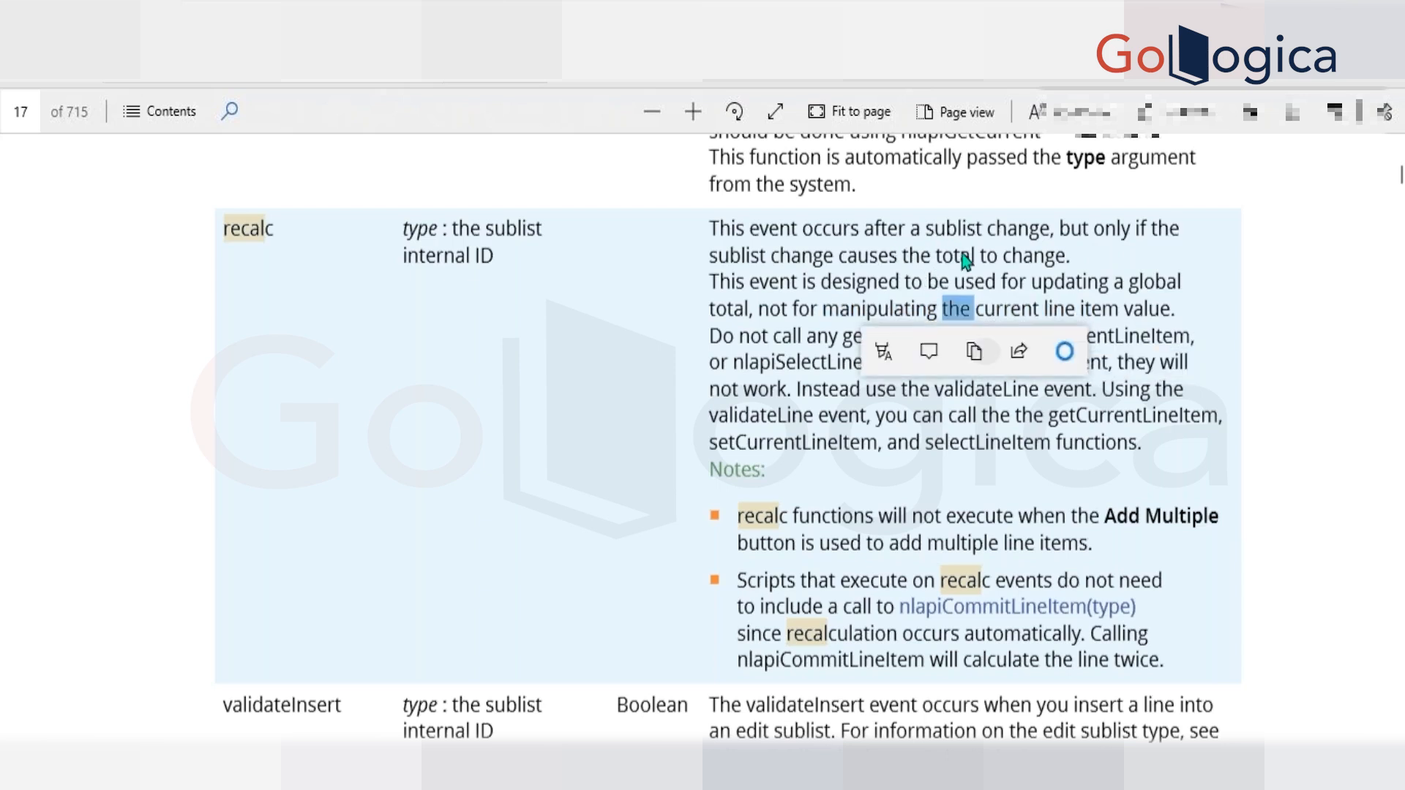
{"action": "double_click", "coordinate": [864, 283]}
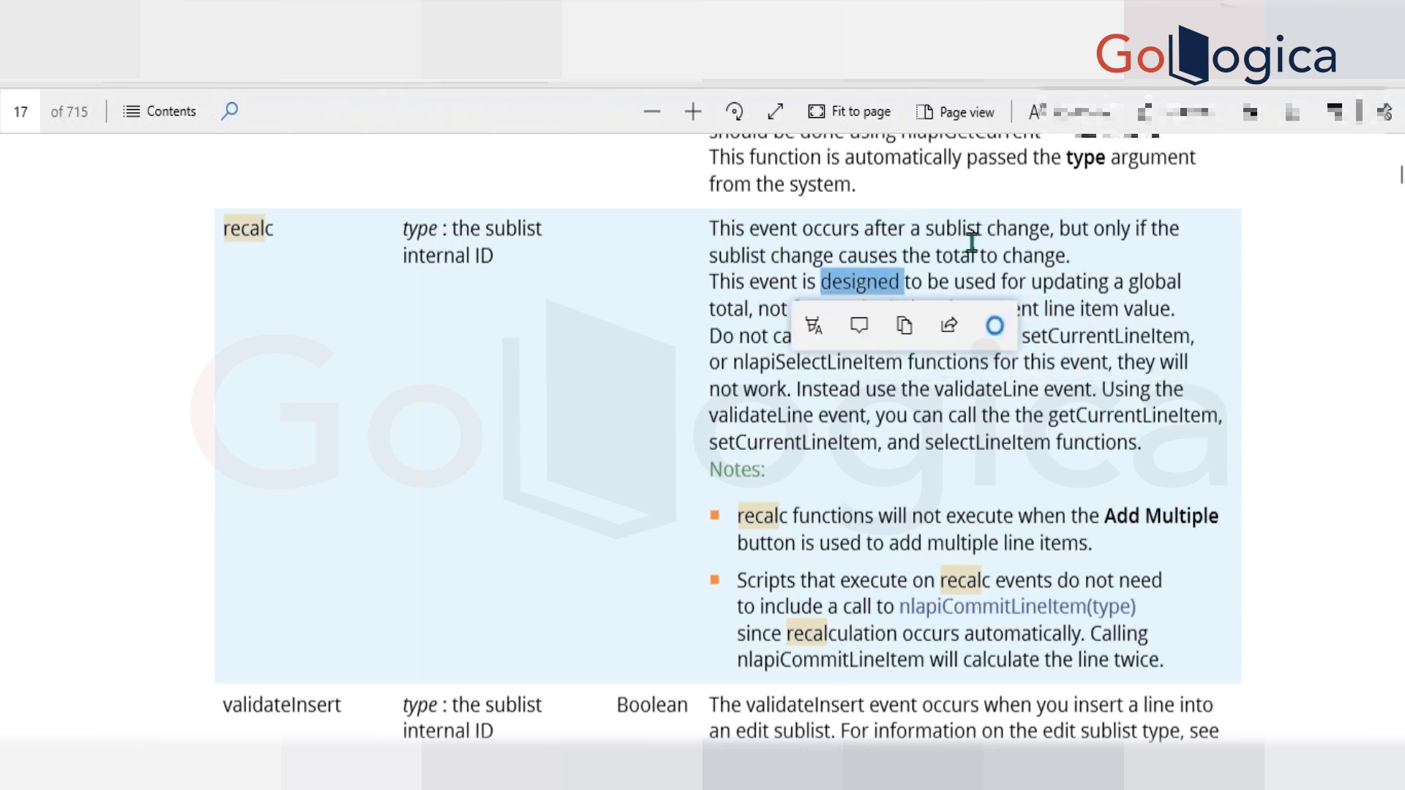
{"action": "left_click", "coordinate": [903, 234]}
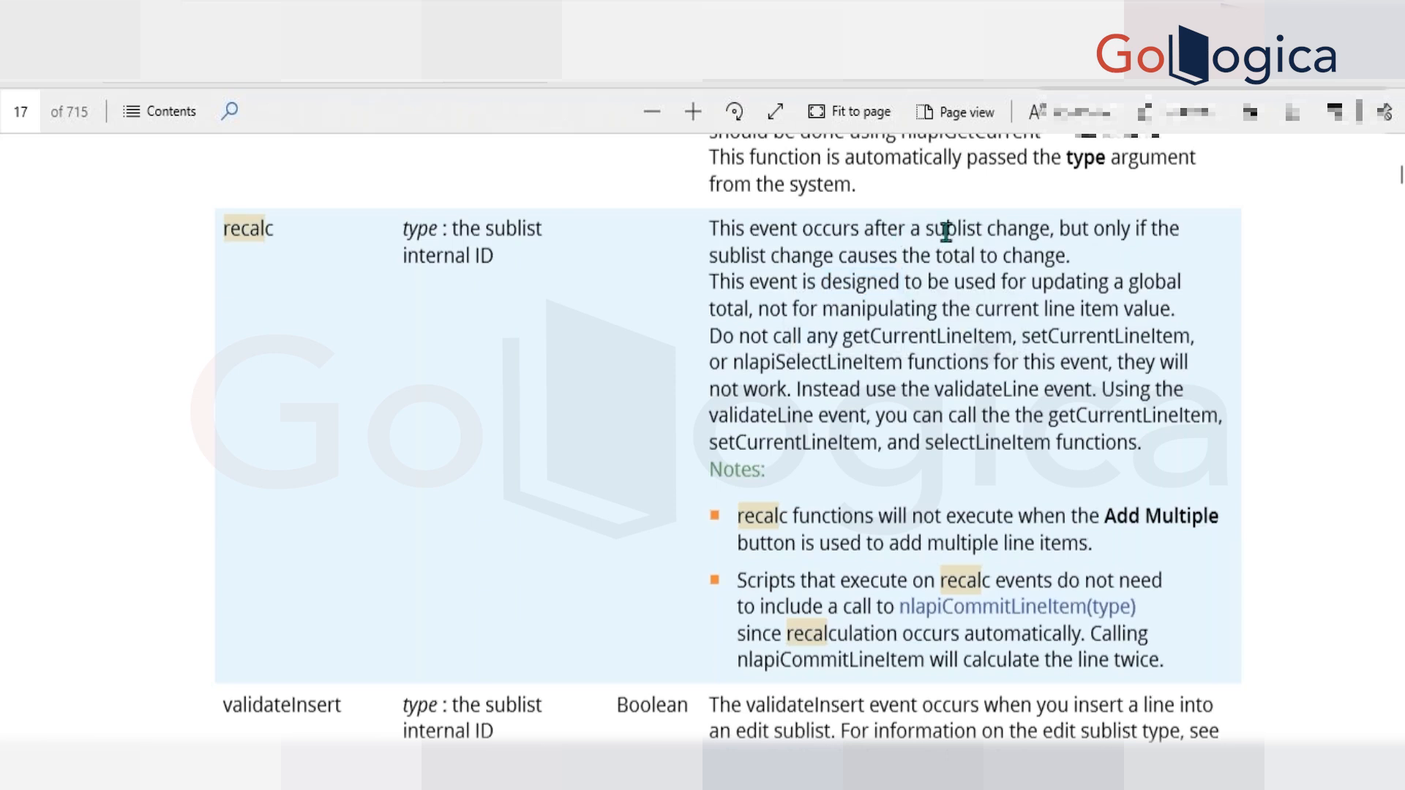
{"action": "double_click", "coordinate": [940, 282]}
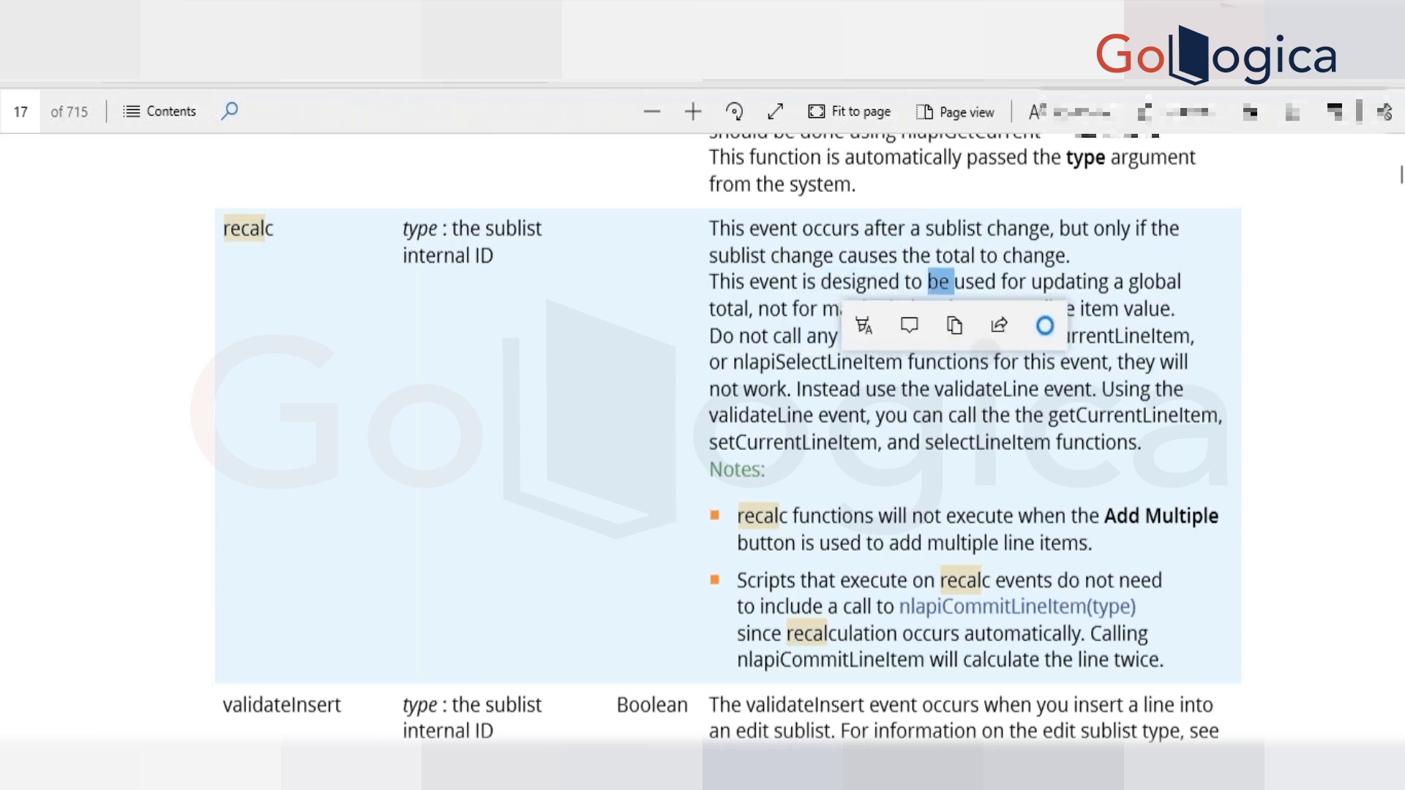
Return to the client script and remove the name and linenum parameters from sublistChanged, keeping only type.
{"action": "key", "text": "alt+Tab"}
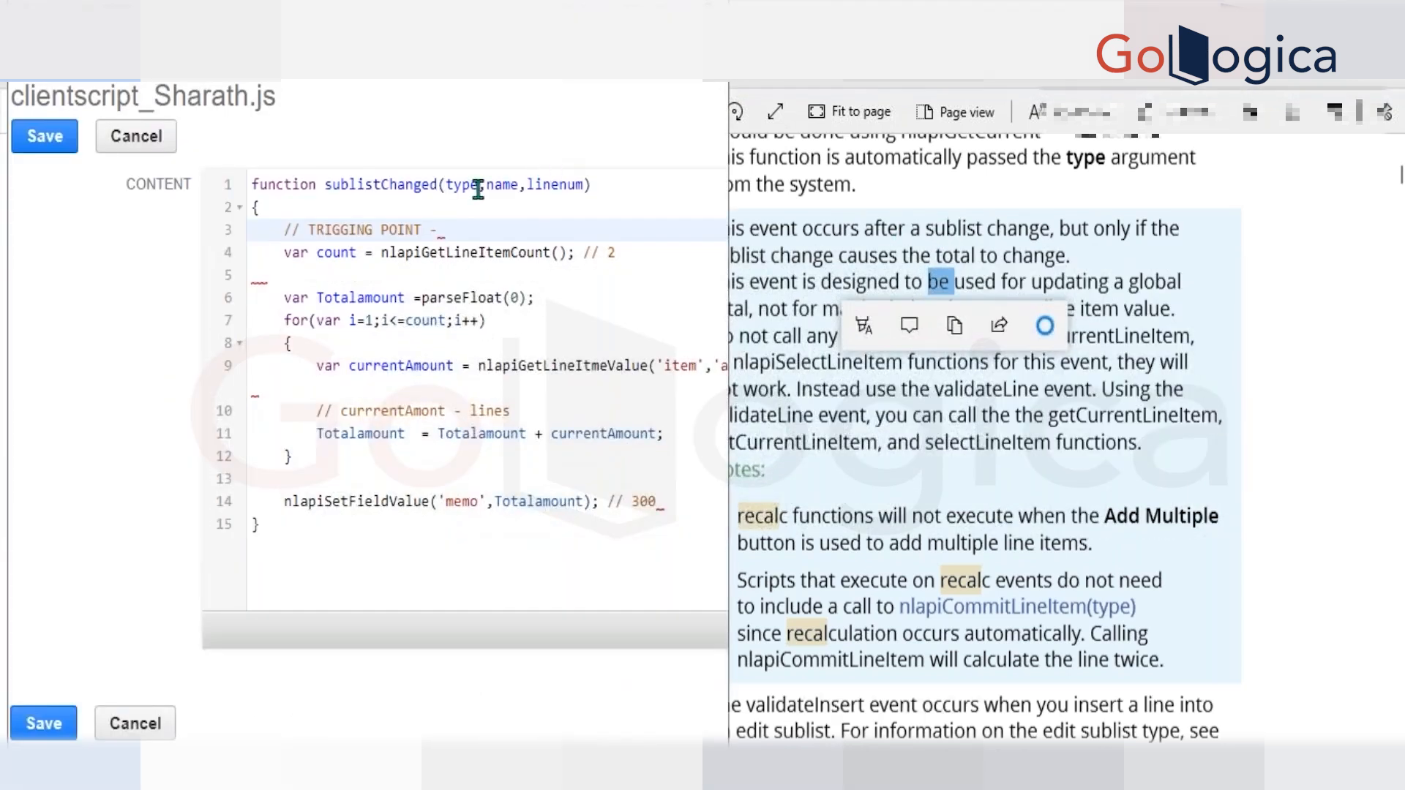
{"action": "left_click_drag", "start_coordinate": [479, 185], "coordinate": [584, 189]}
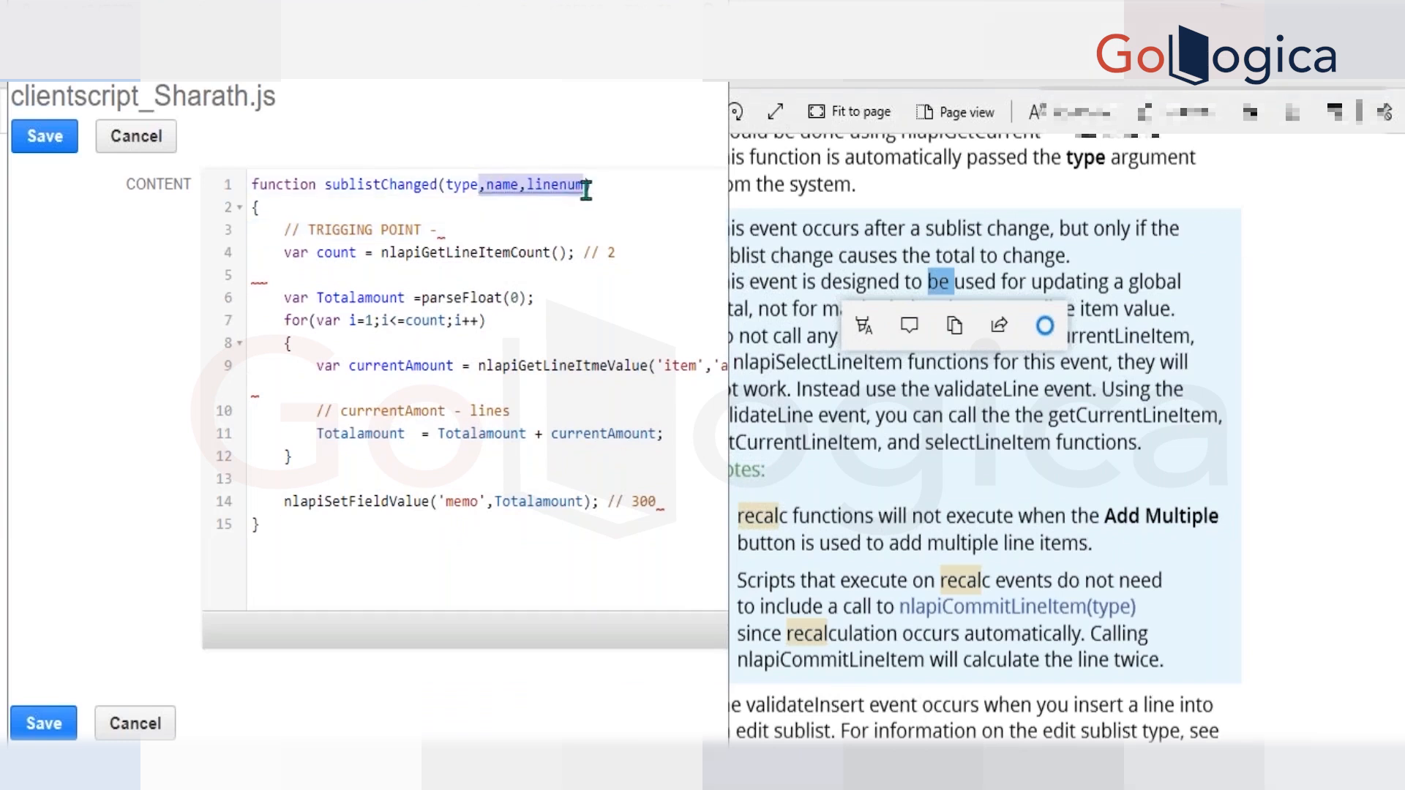
{"action": "key", "text": "BackSpace"}
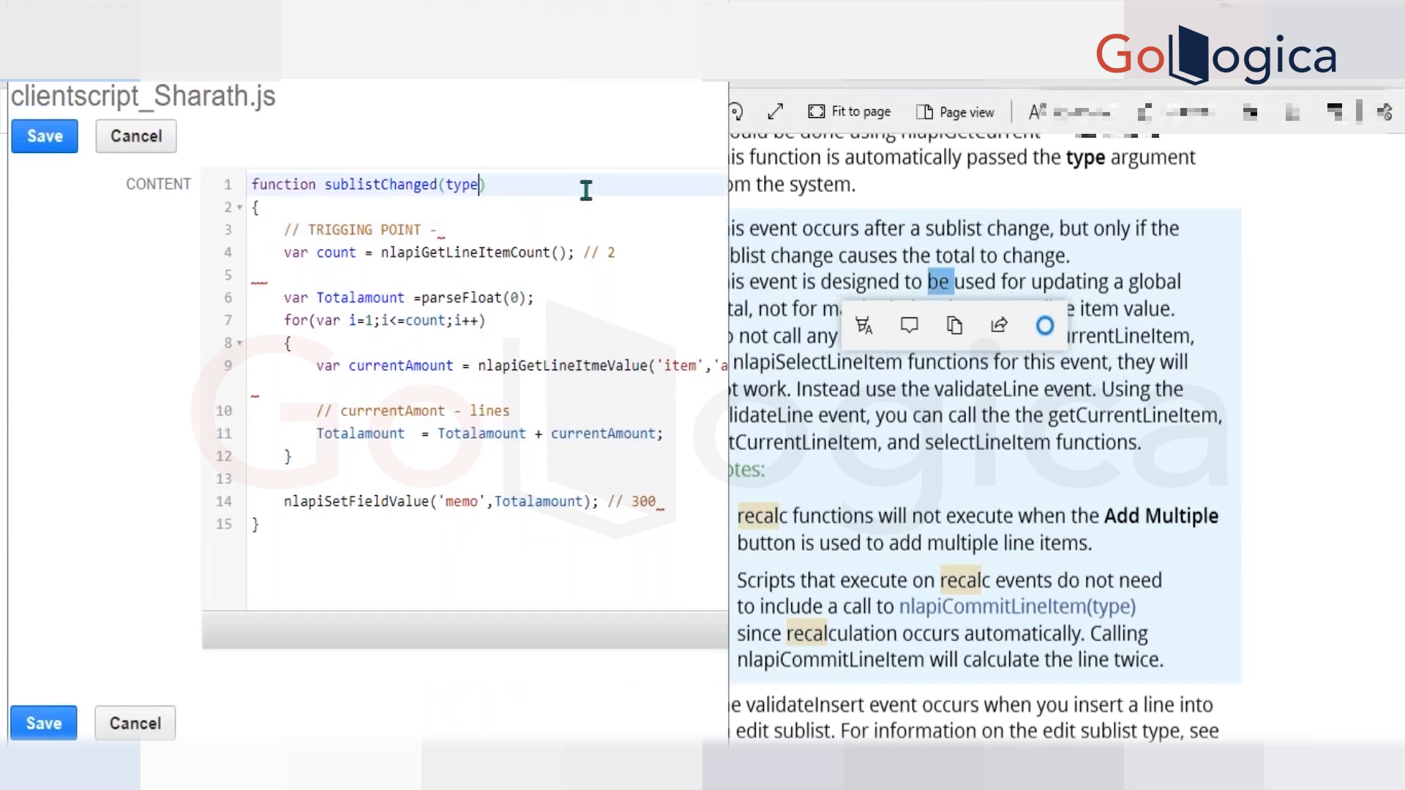
{"action": "left_click", "coordinate": [464, 210]}
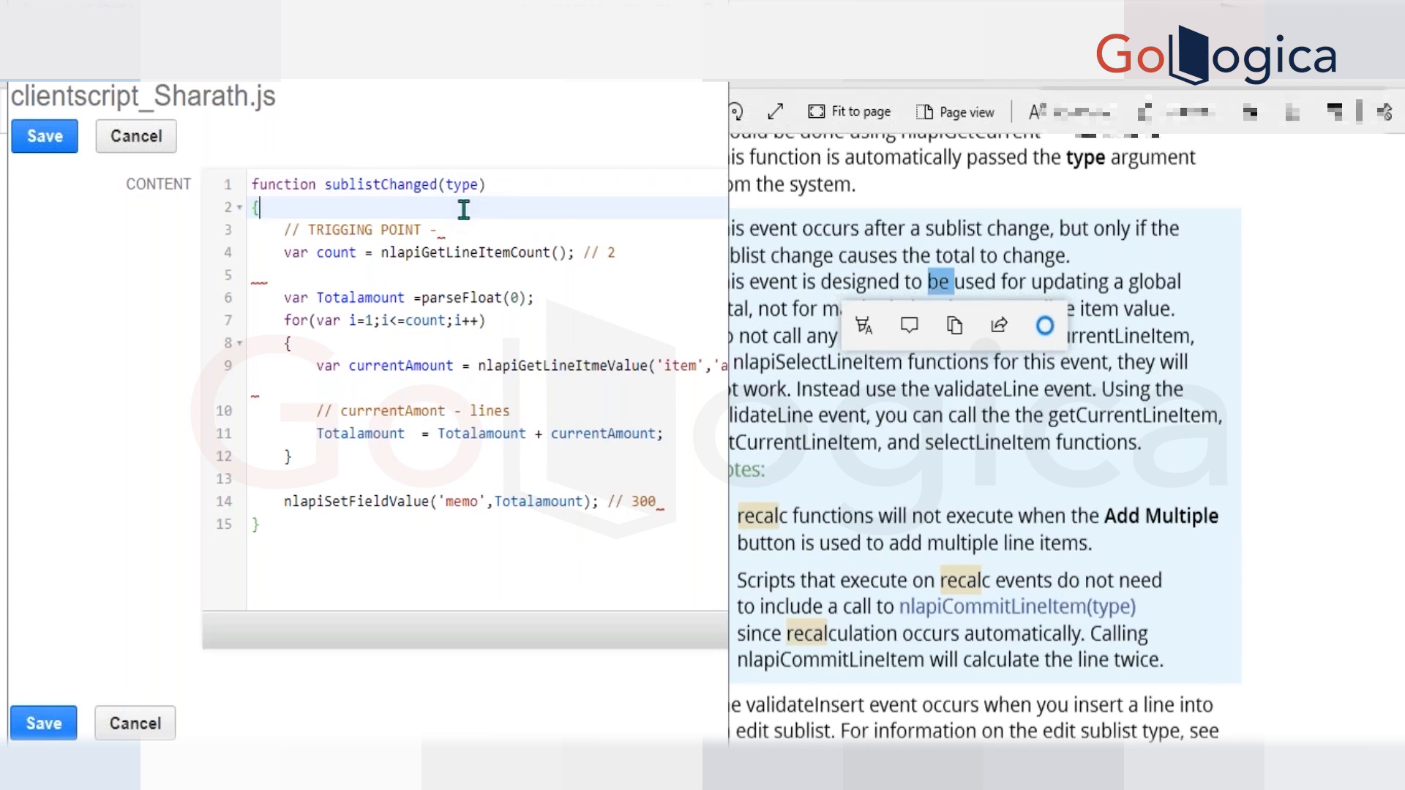
Check the description of recalc's type argument in the PDF reference and return to the script editor.
{"action": "key", "text": "alt+Tab"}
{"action": "double_click", "coordinate": [513, 228]}
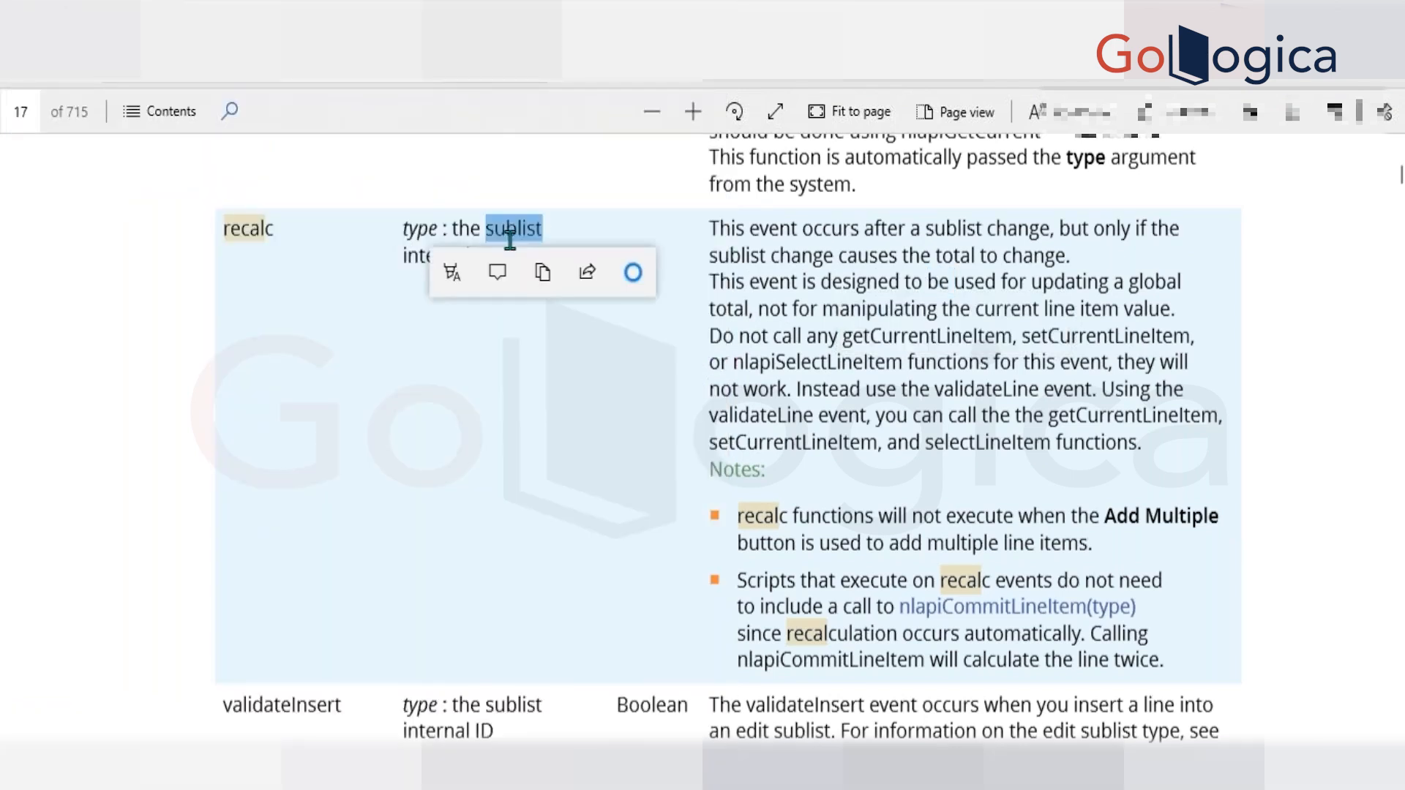
{"action": "key", "text": "alt+Tab"}
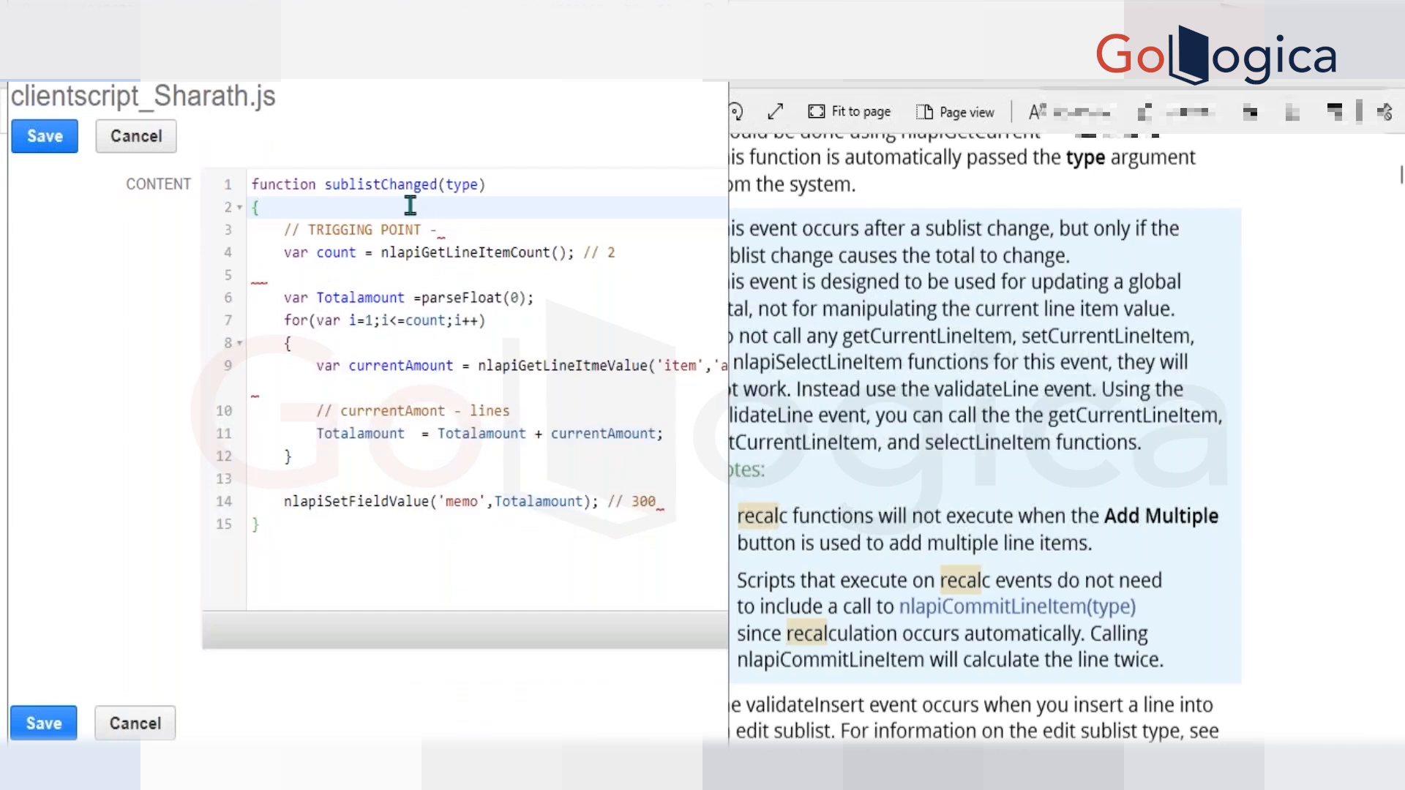
Insert the condition if(type == 'item') as the first line of the sublistChanged function body, without stray line breaks.
{"action": "key", "text": "Return"}
{"action": "type", "text": "if"}
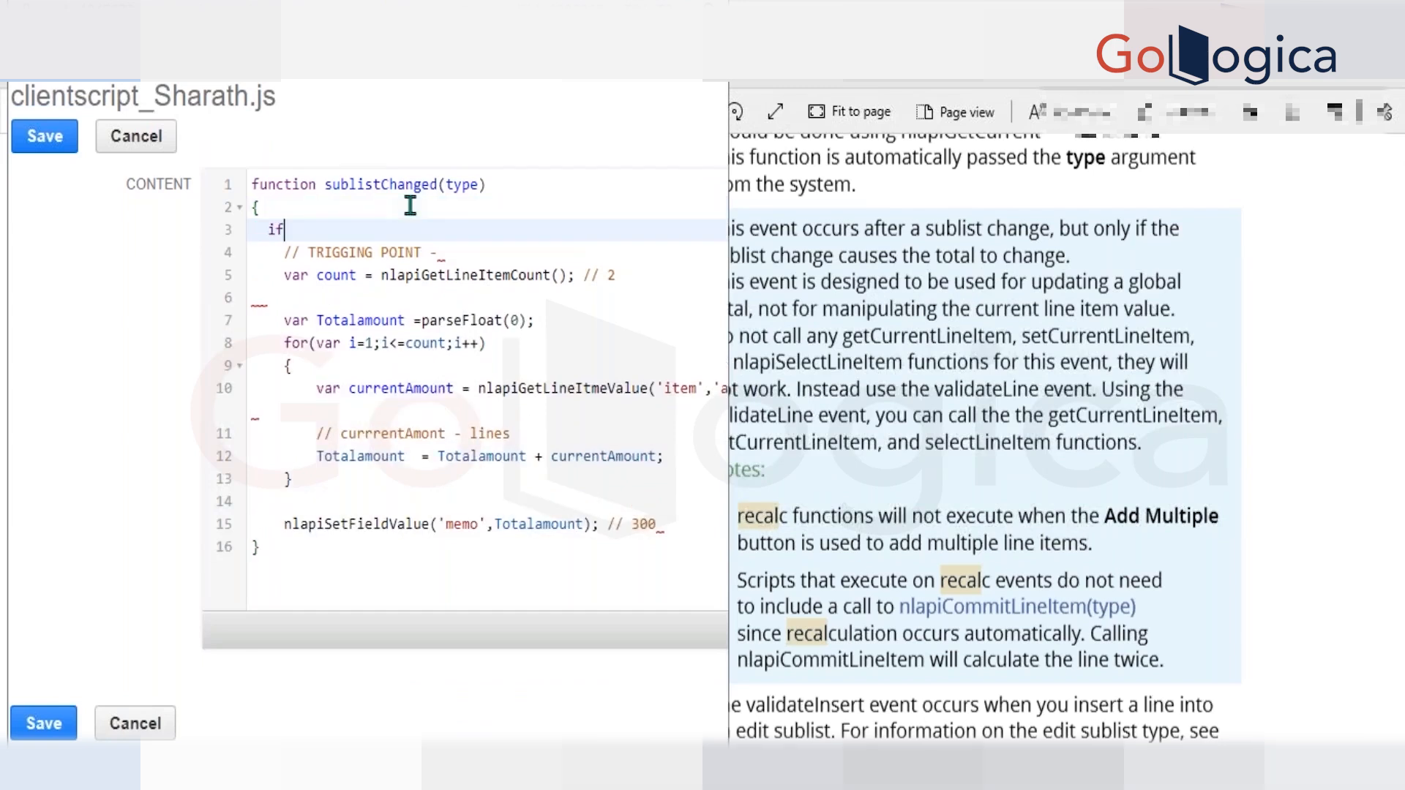
{"action": "type", "text": "(type =="}
{"action": "key", "text": "ctrl+z"}
{"action": "key", "text": "ctrl+z"}
{"action": "key", "text": "ctrl+z"}
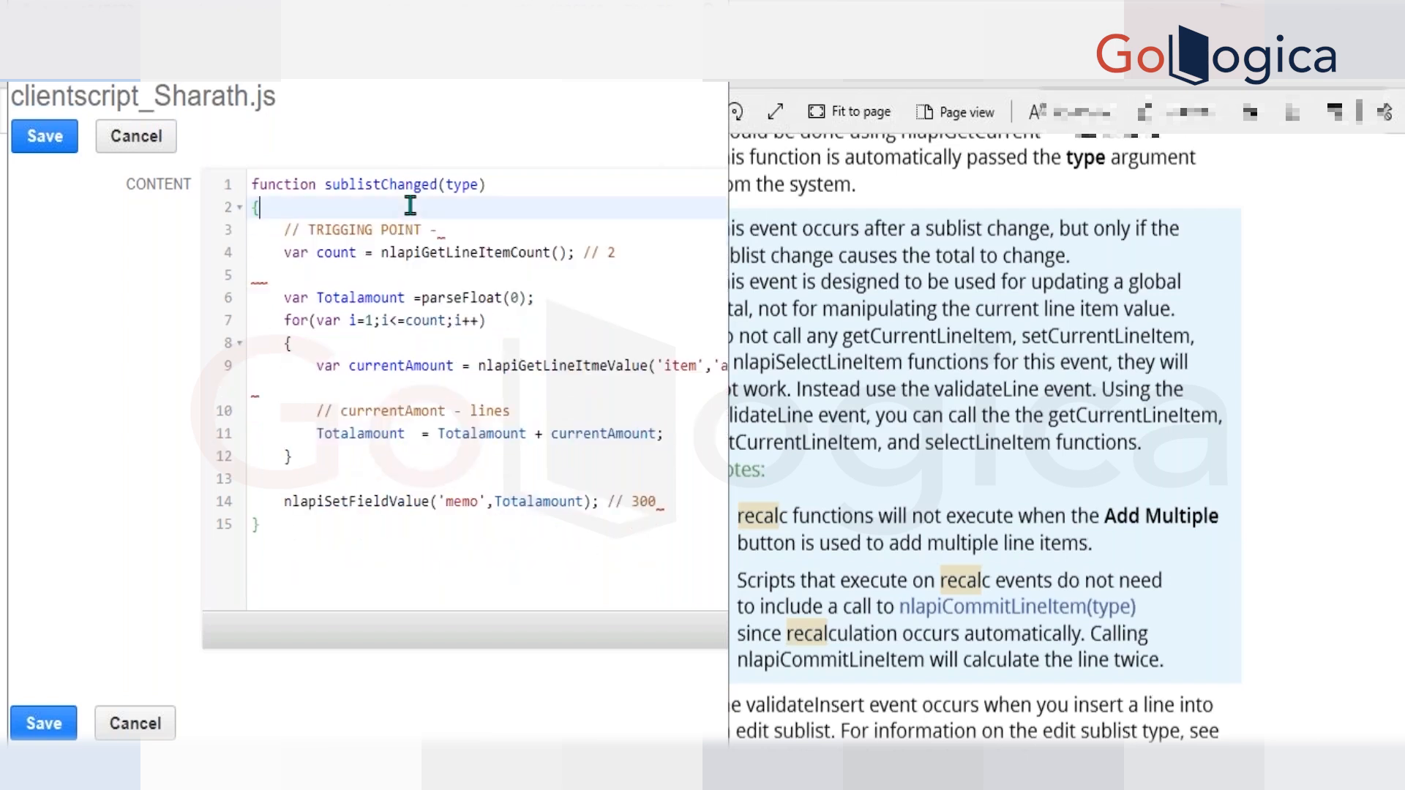
{"action": "key", "text": "ctrl+y"}
{"action": "key", "text": "BackSpace"}
{"action": "key", "text": "BackSpace"}
{"action": "key", "text": "BackSpace"}
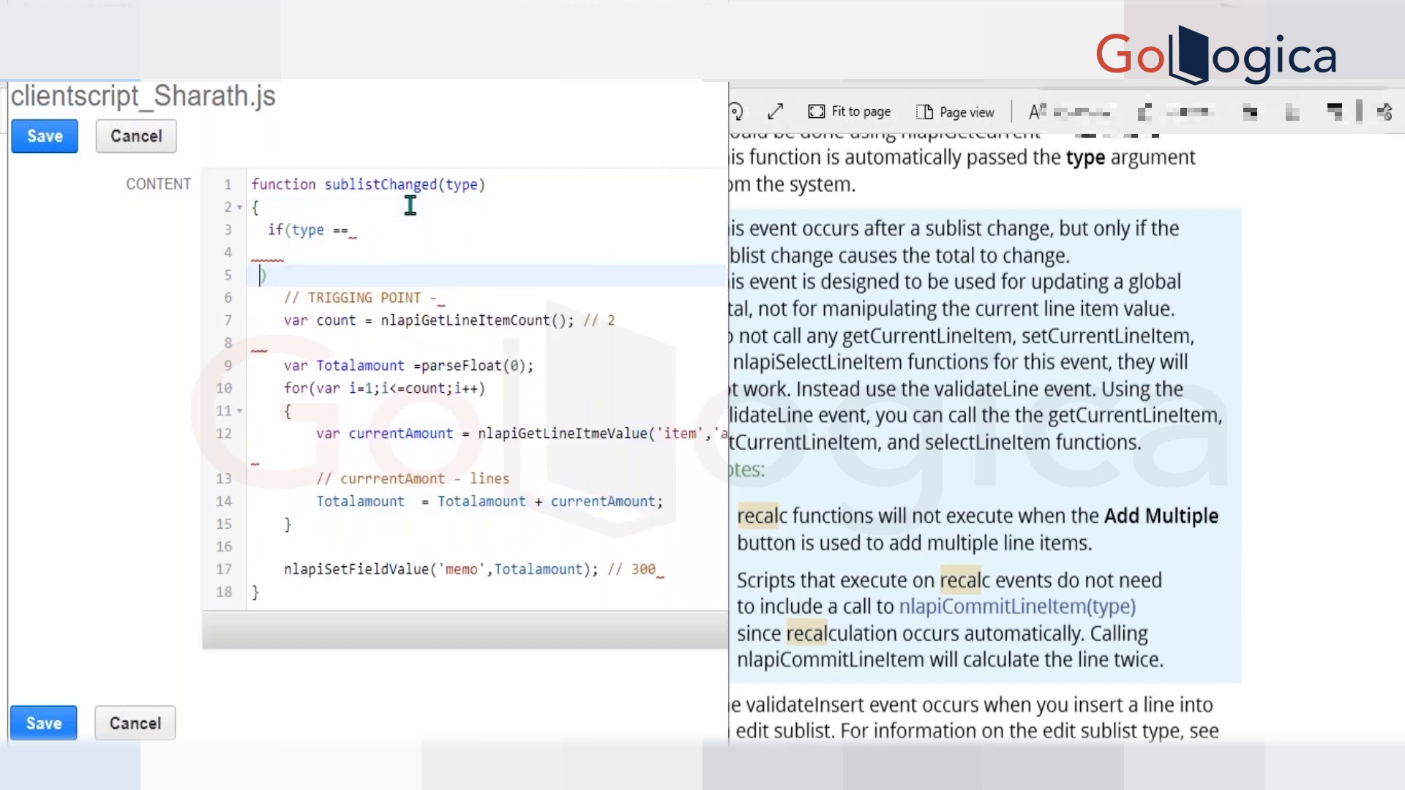
{"action": "key", "text": "BackSpace"}
{"action": "key", "text": "BackSpace"}
{"action": "key", "text": "BackSpace"}
{"action": "key", "text": "BackSpace"}
{"action": "key", "text": "BackSpace"}
{"action": "key", "text": "BackSpace"}
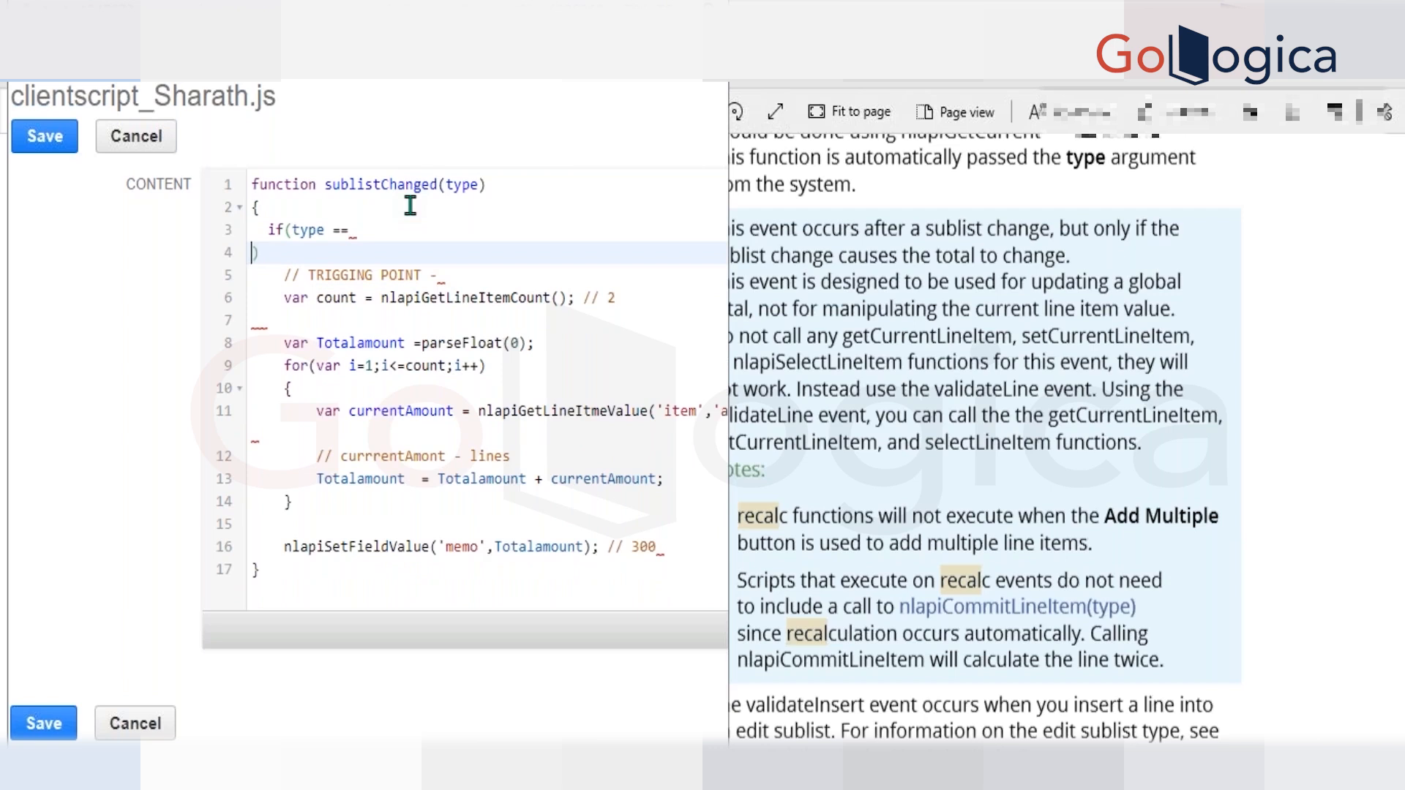
{"action": "key", "text": "BackSpace"}
{"action": "type", "text": "''"}
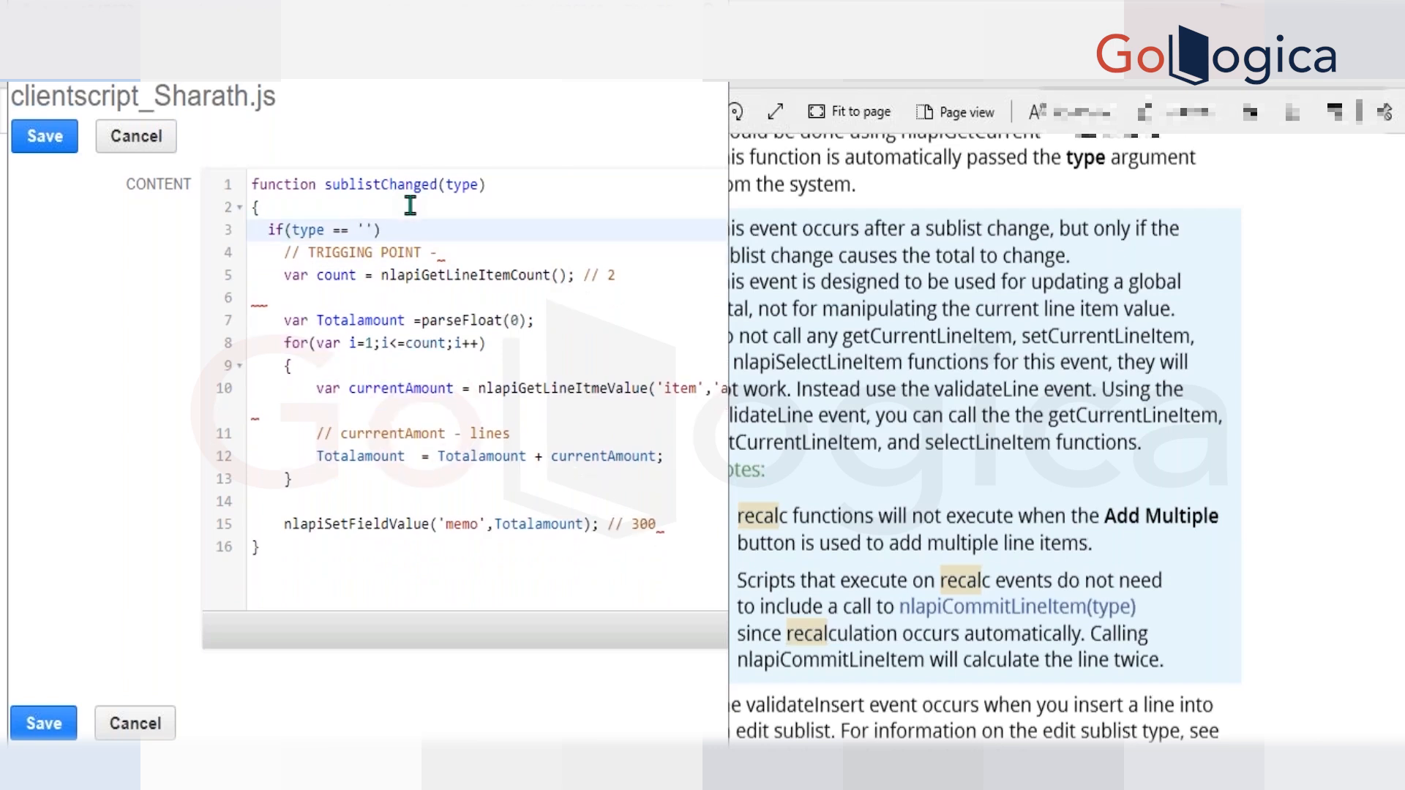
{"action": "type", "text": "item"}
Comment out the if(type == 'item') line with // and save the script file.
{"action": "left_click", "coordinate": [265, 227]}
{"action": "type", "text": "//"}
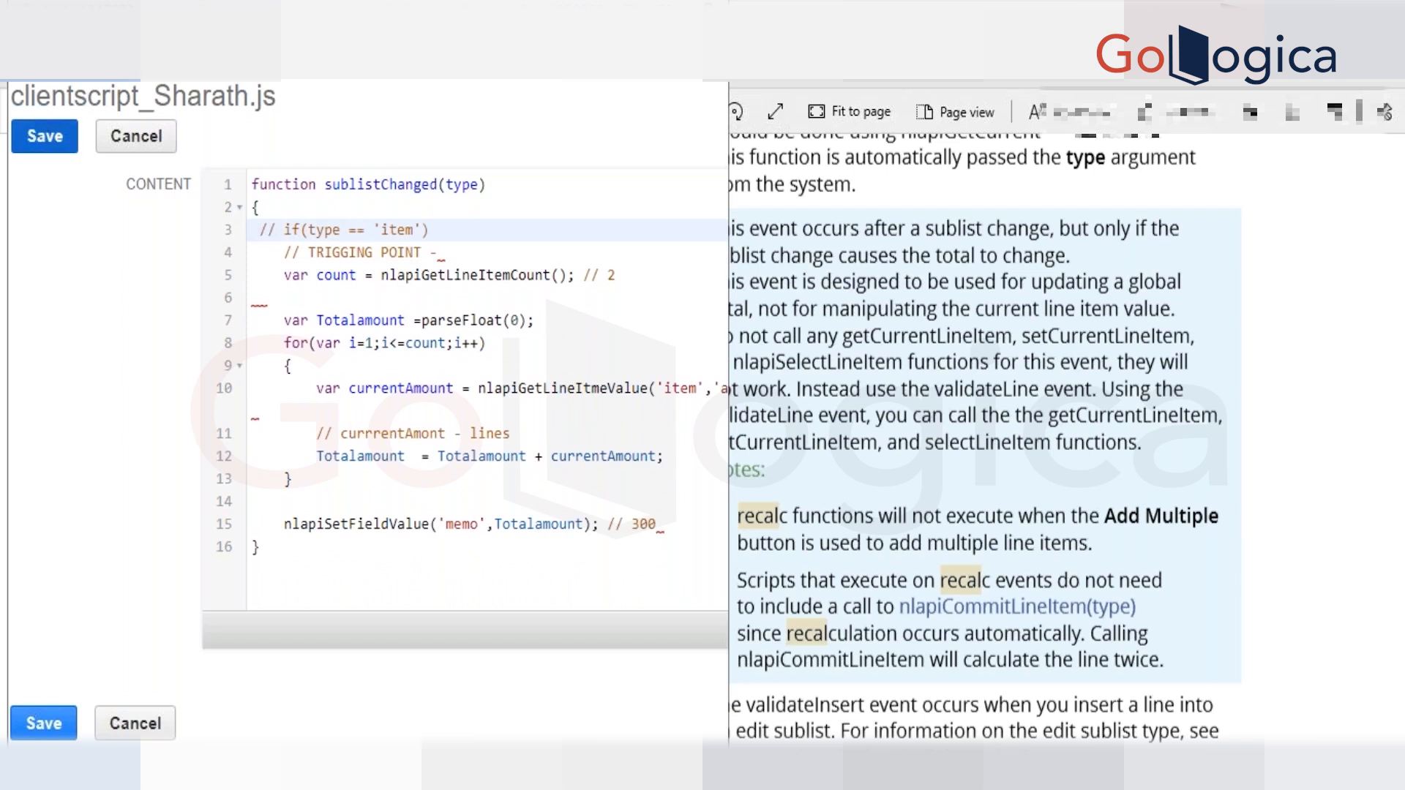
{"action": "left_click", "coordinate": [69, 139]}
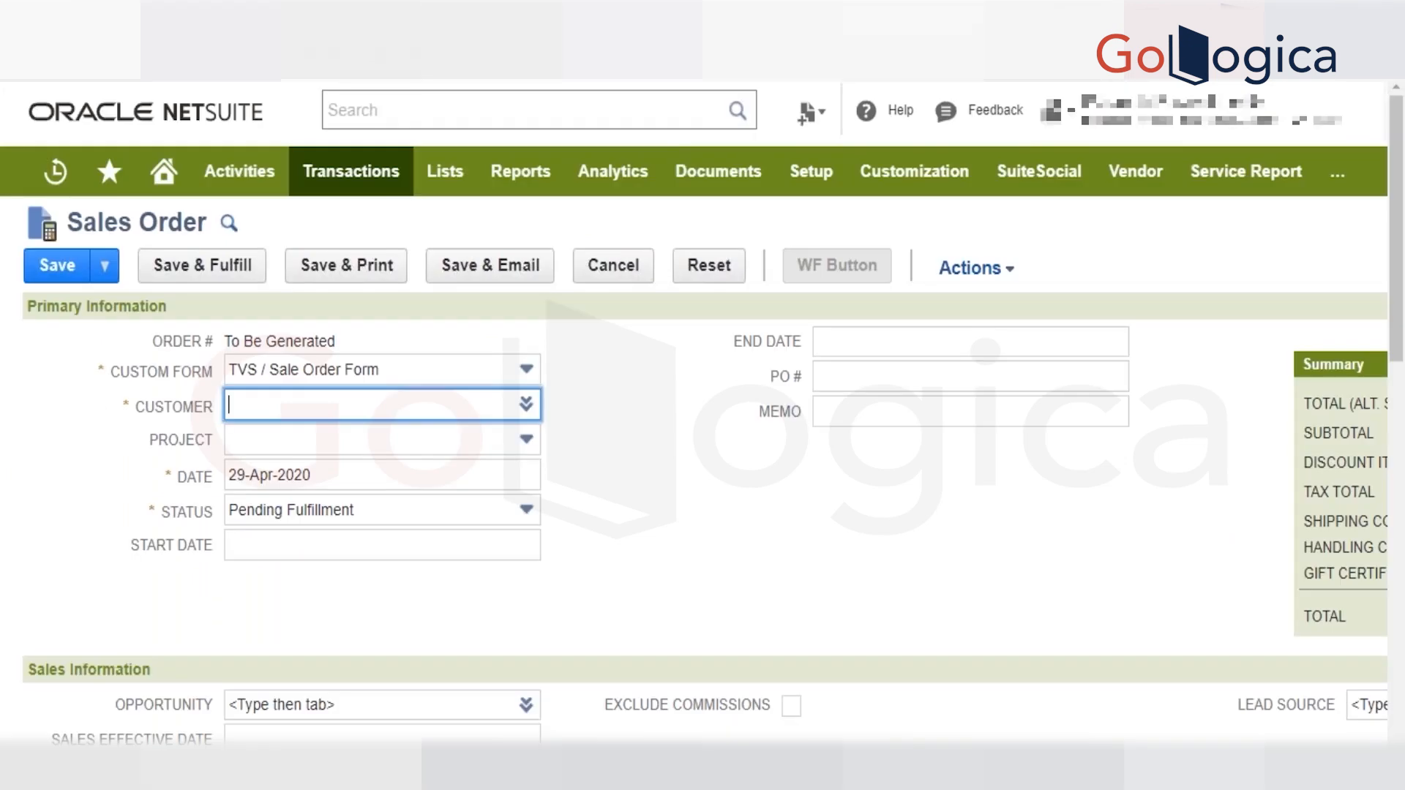
Reload the new sales order form, discarding unsaved changes, and go to its Items sublist.
{"action": "key", "text": "F5"}
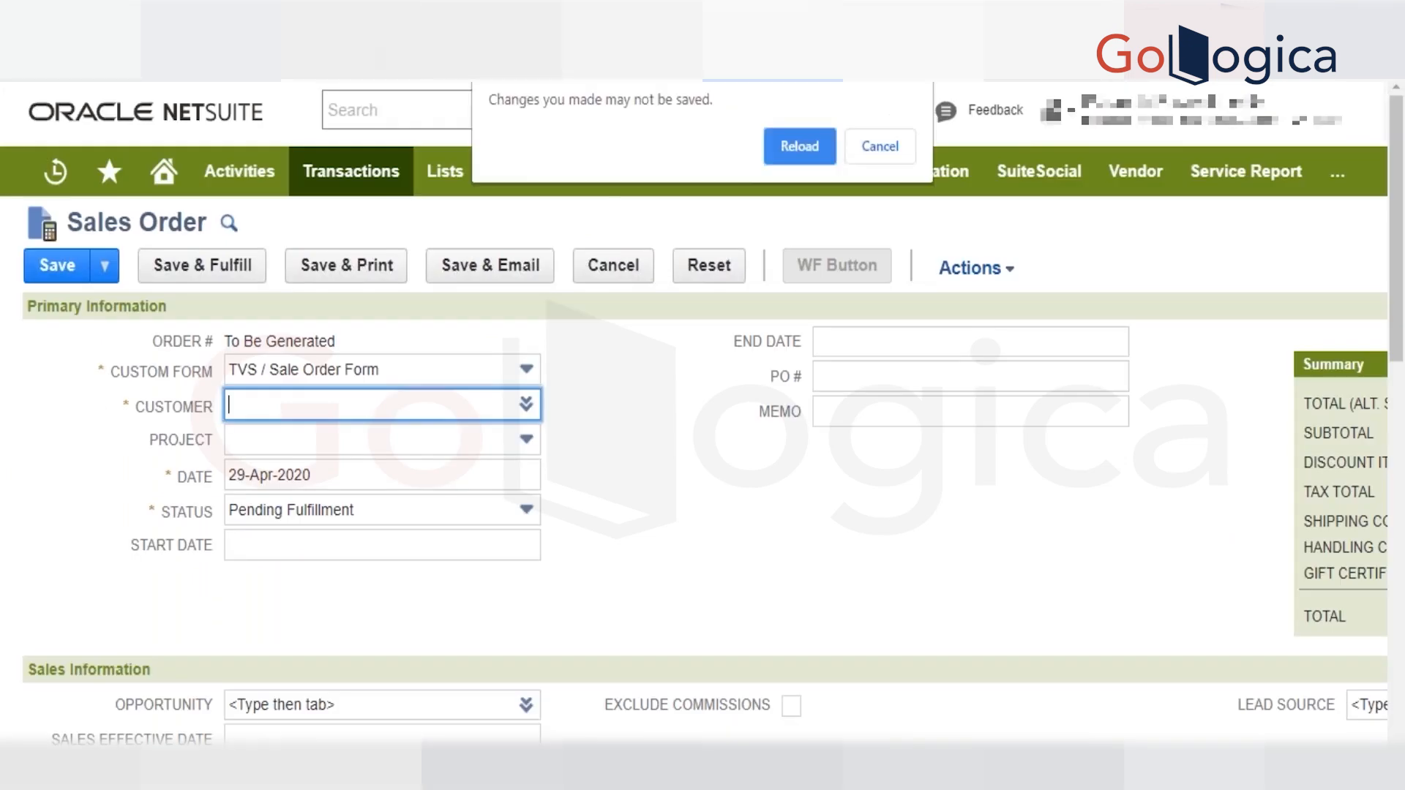
{"action": "key", "text": "Return"}
{"action": "scroll", "coordinate": [702, 468], "scroll_direction": "down", "scroll_amount": 1}
{"action": "scroll", "coordinate": [725, 405], "scroll_direction": "down", "scroll_amount": 10}
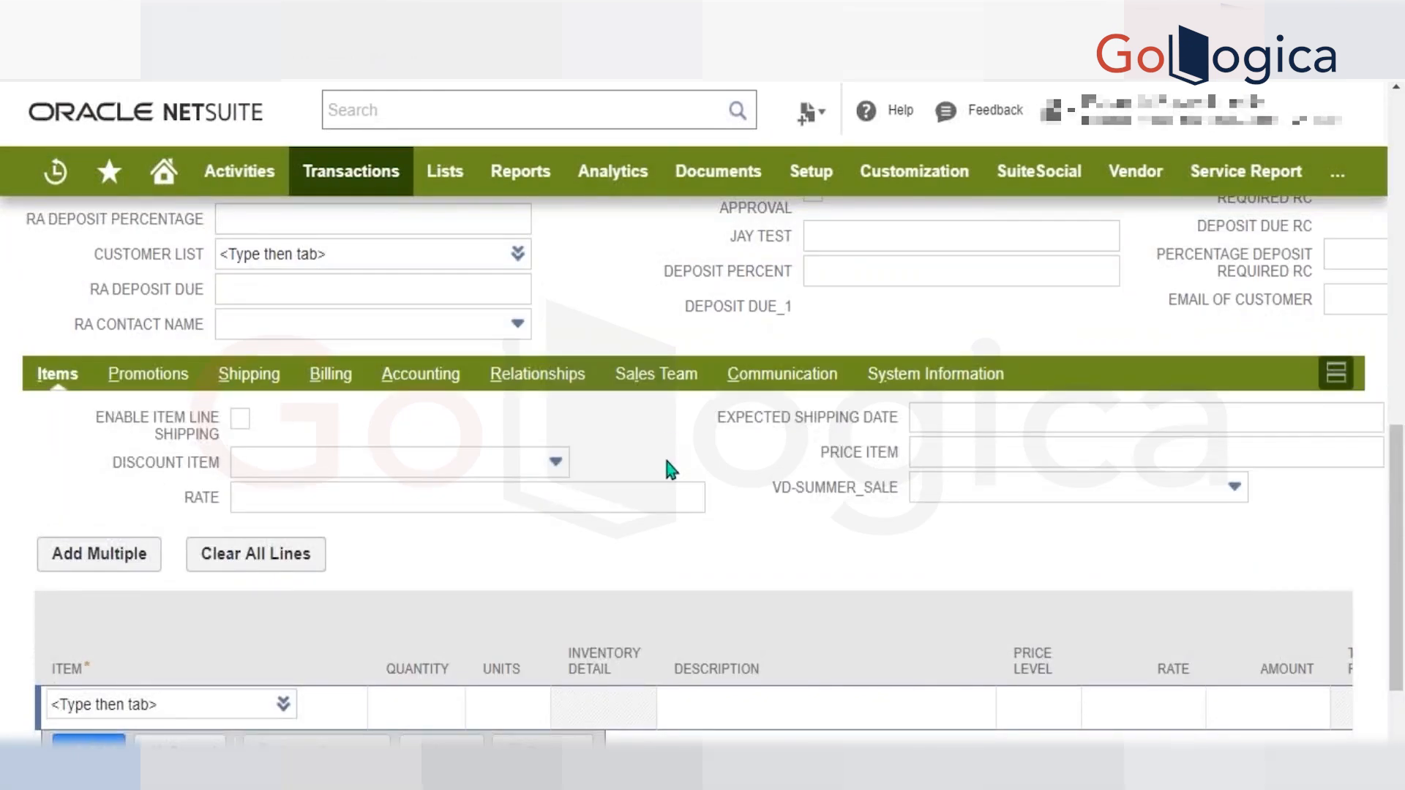
{"action": "scroll", "coordinate": [667, 461], "scroll_direction": "down", "scroll_amount": 1}
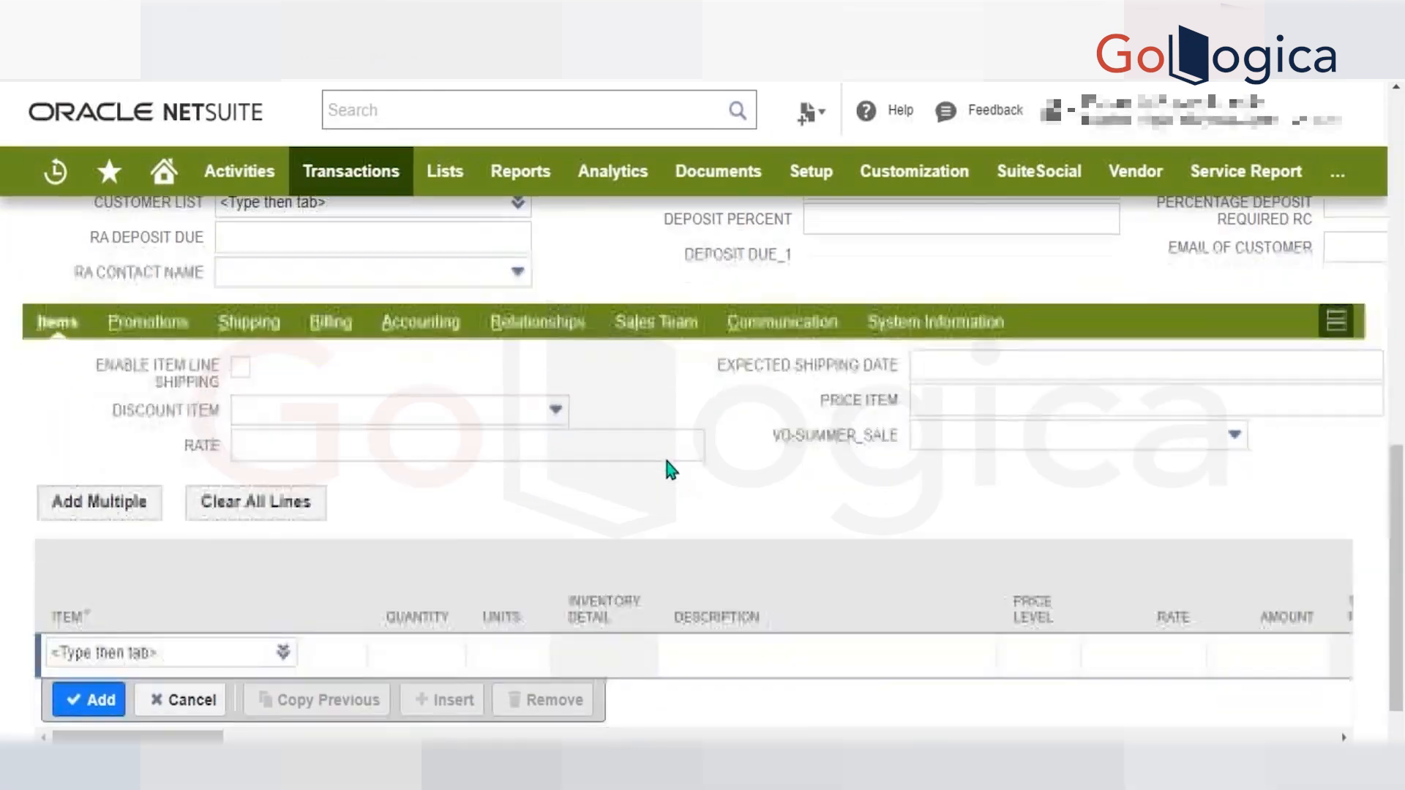
{"action": "scroll", "coordinate": [667, 461], "scroll_direction": "right", "scroll_amount": 3}
{"action": "key", "text": "F5"}
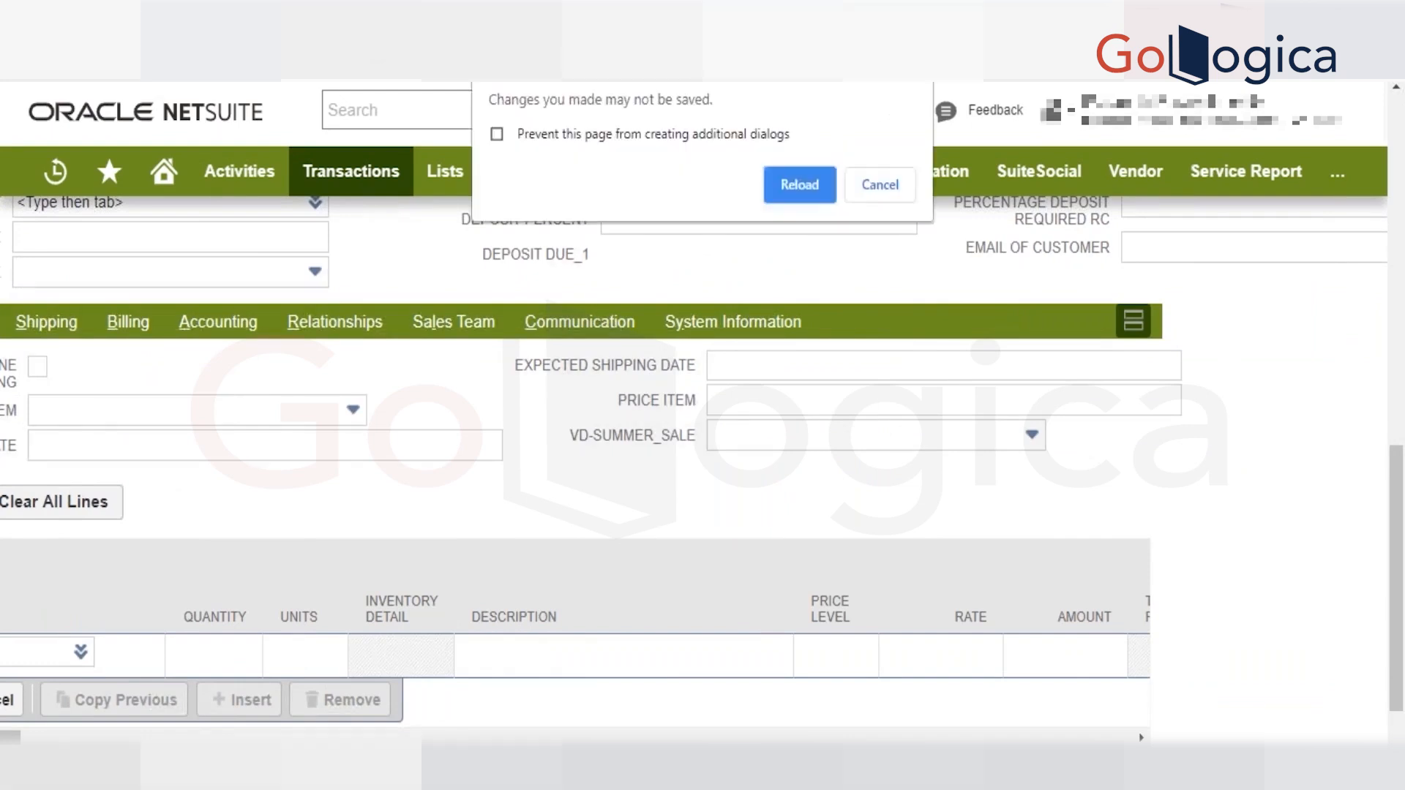
{"action": "key", "text": "Return"}
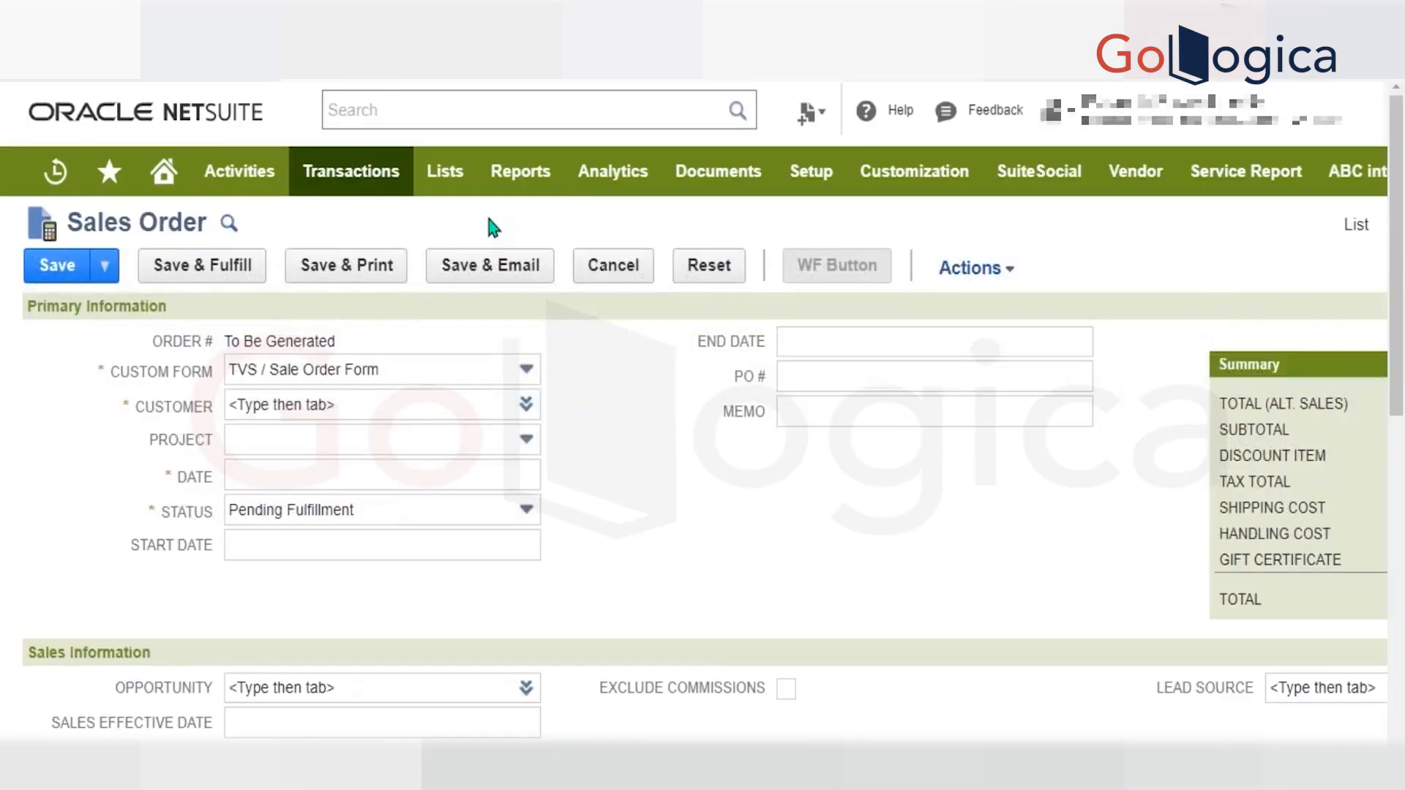
{"action": "scroll", "coordinate": [578, 496], "scroll_direction": "down", "scroll_amount": 10}
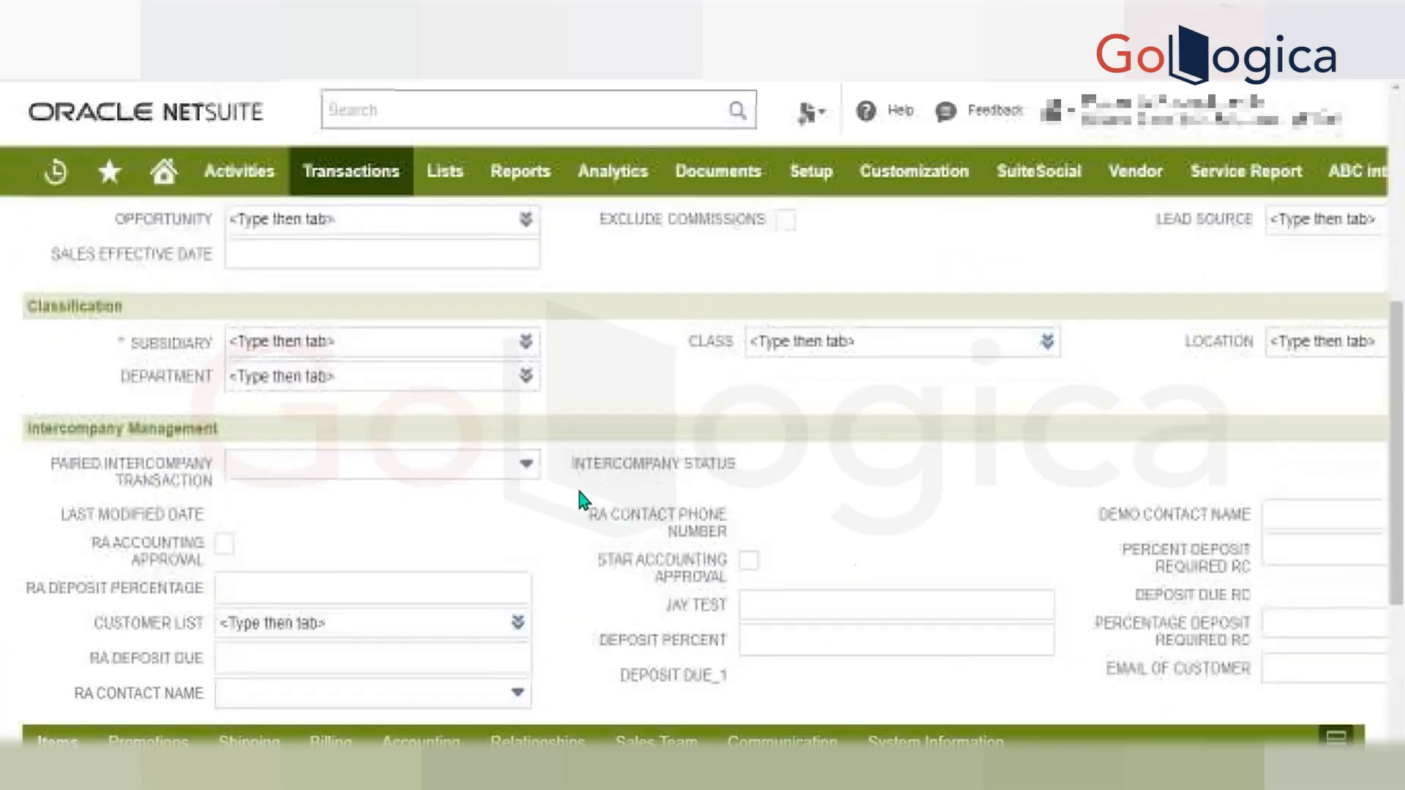
{"action": "scroll", "coordinate": [578, 491], "scroll_direction": "down", "scroll_amount": 2}
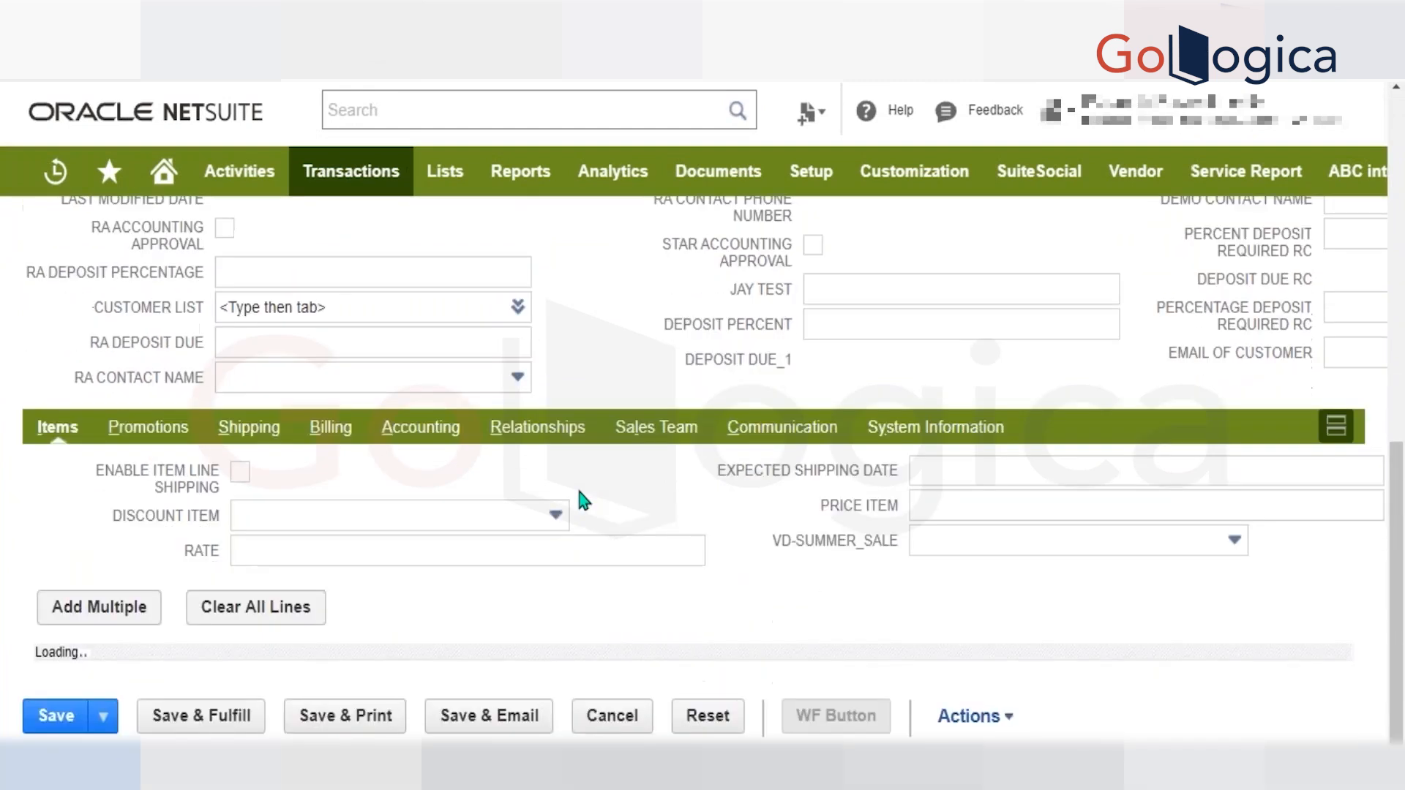
Dismiss the alert on the new sales order form and look over its header fields and Items sublist.
{"action": "scroll", "coordinate": [578, 492], "scroll_direction": "up", "scroll_amount": 10}
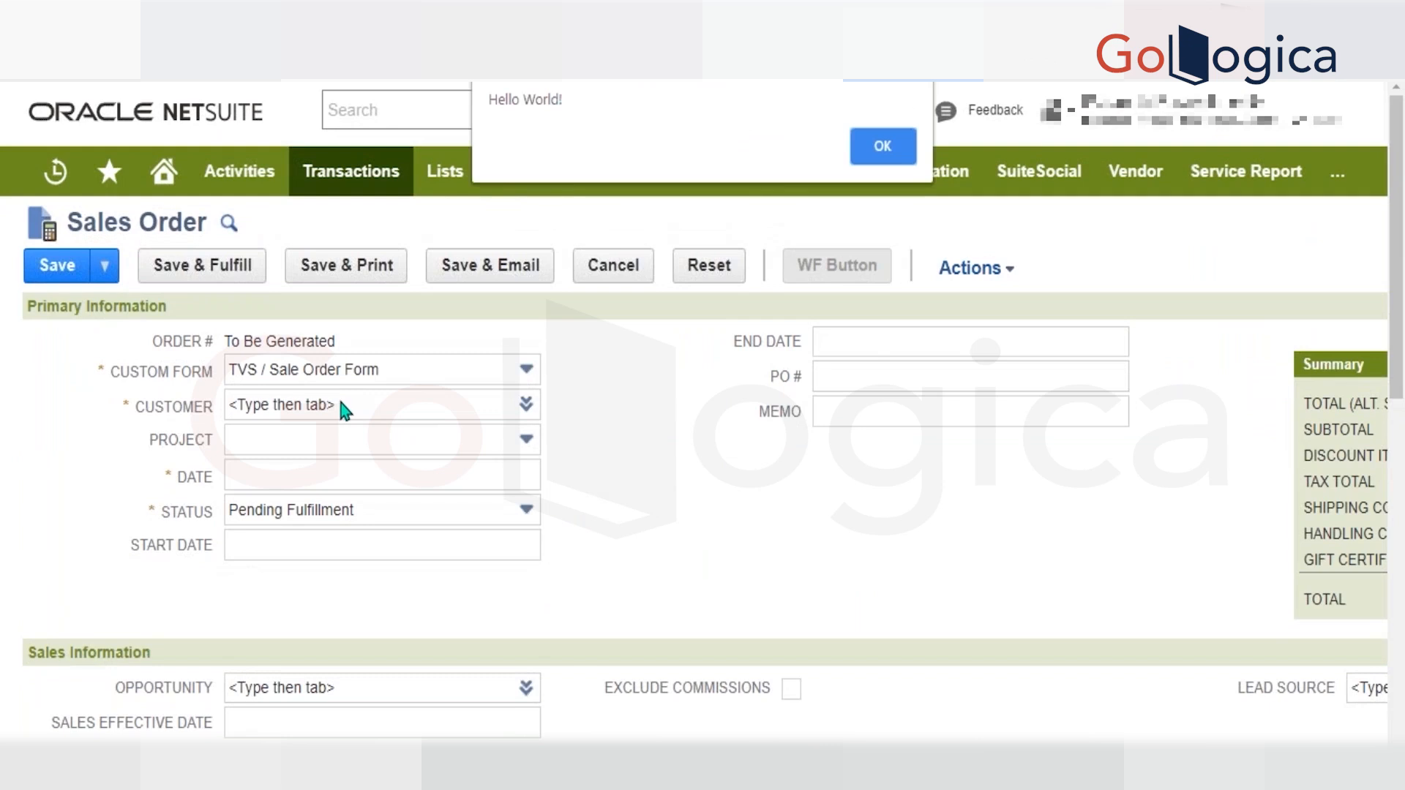
{"action": "key", "text": "Return"}
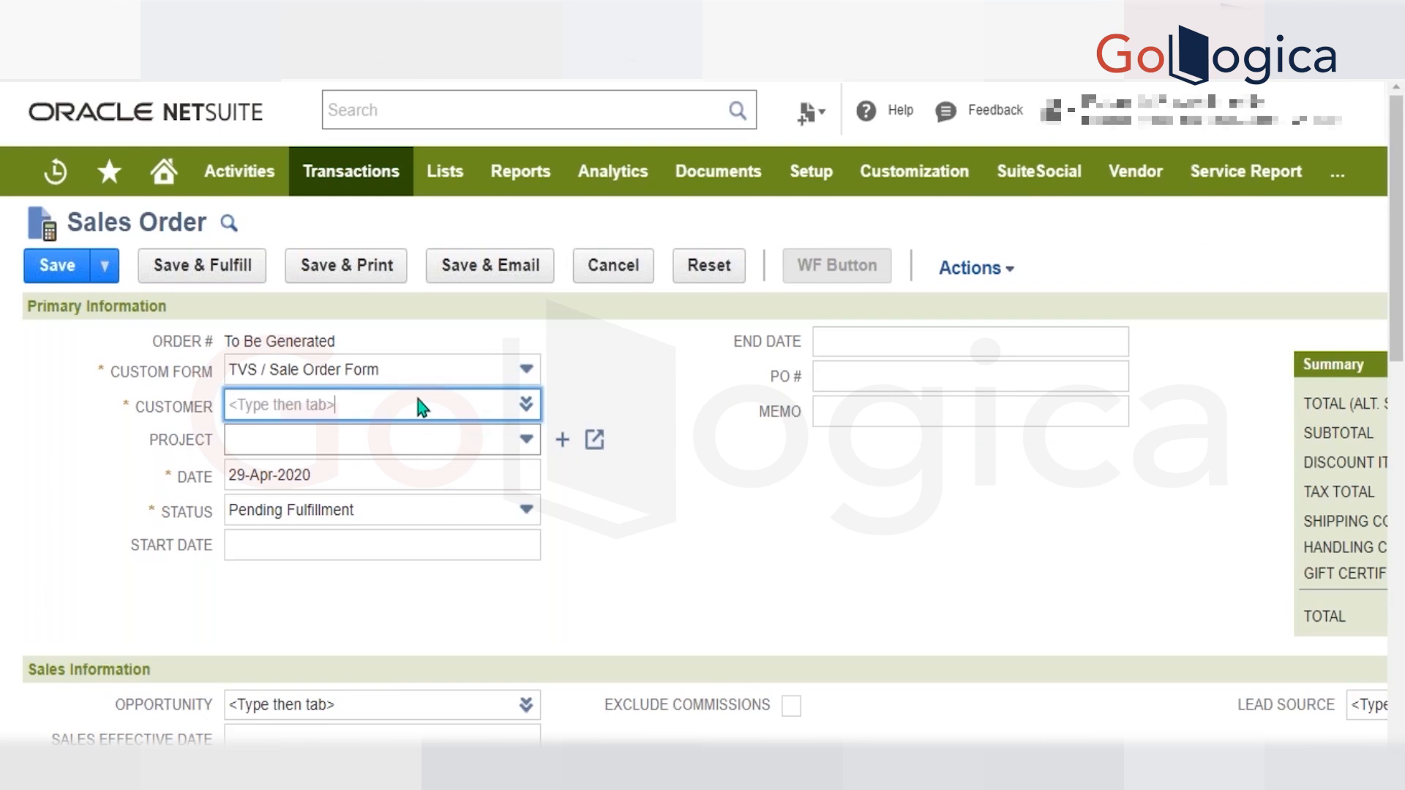
{"action": "scroll", "coordinate": [418, 399], "scroll_direction": "down", "scroll_amount": 1}
{"action": "scroll", "coordinate": [418, 400], "scroll_direction": "up", "scroll_amount": 1}
{"action": "scroll", "coordinate": [529, 413], "scroll_direction": "down", "scroll_amount": 10}
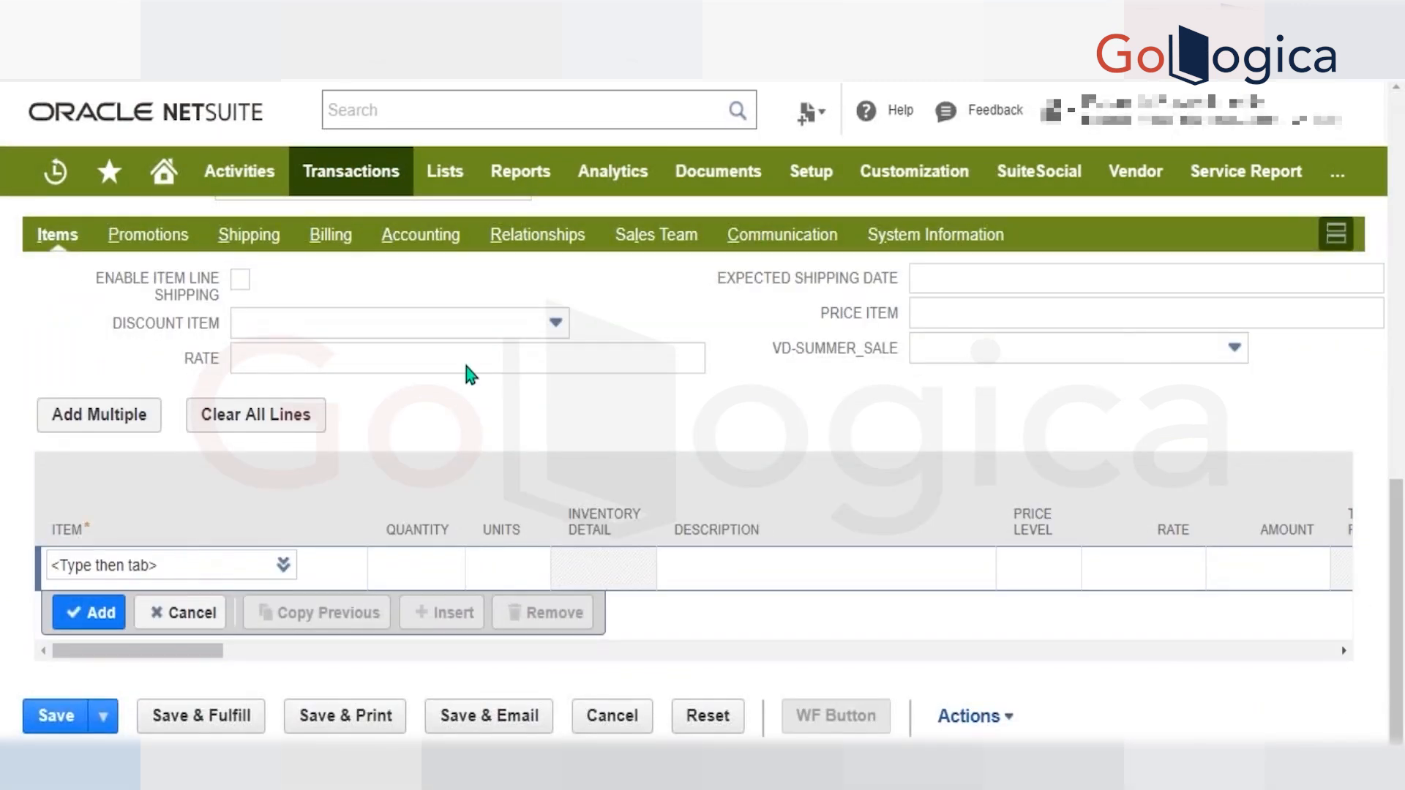
{"action": "scroll", "coordinate": [467, 367], "scroll_direction": "up", "scroll_amount": 10}
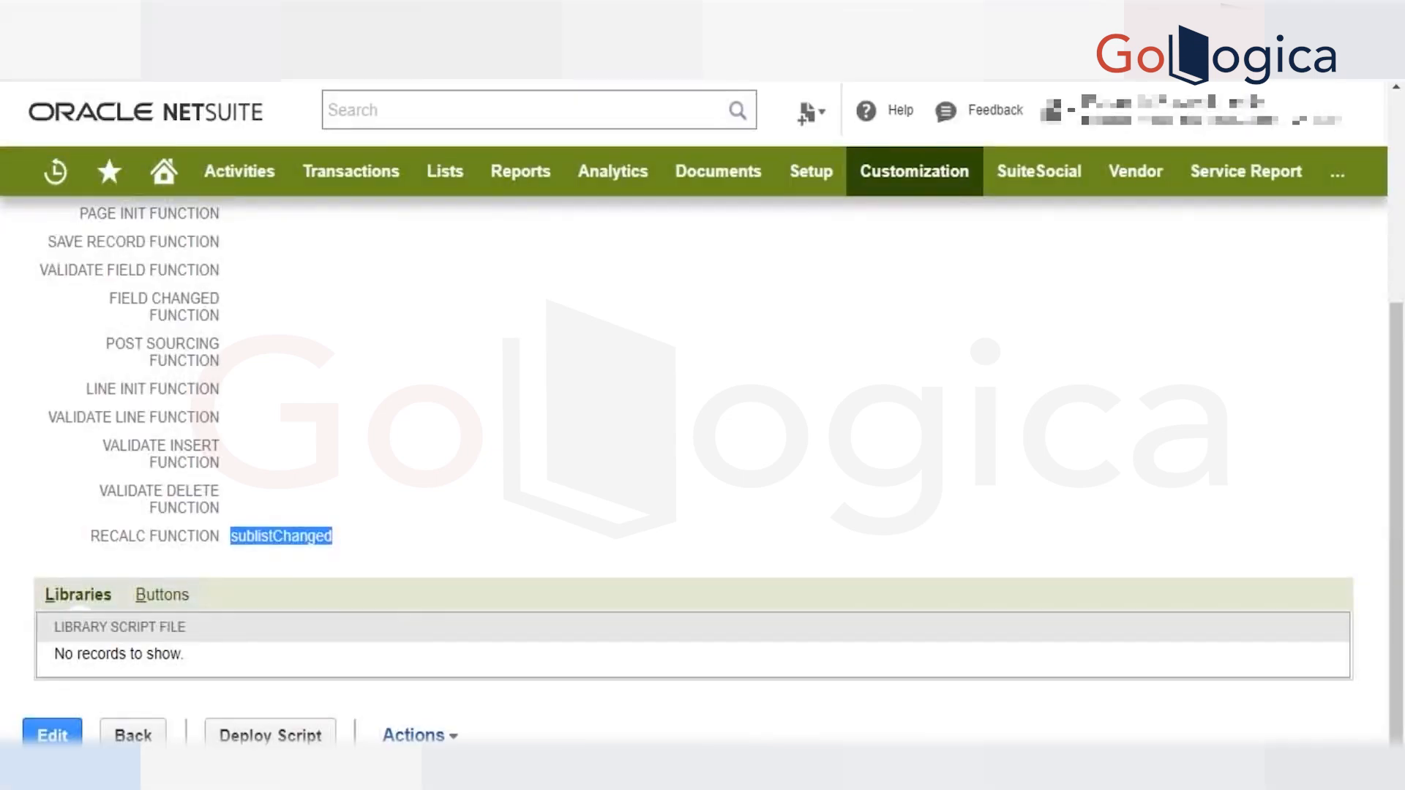
Review the client script record's function settings, then reload the sales order form, discarding changes and dismissing its alert.
{"action": "scroll", "coordinate": [481, 395], "scroll_direction": "up", "scroll_amount": 3}
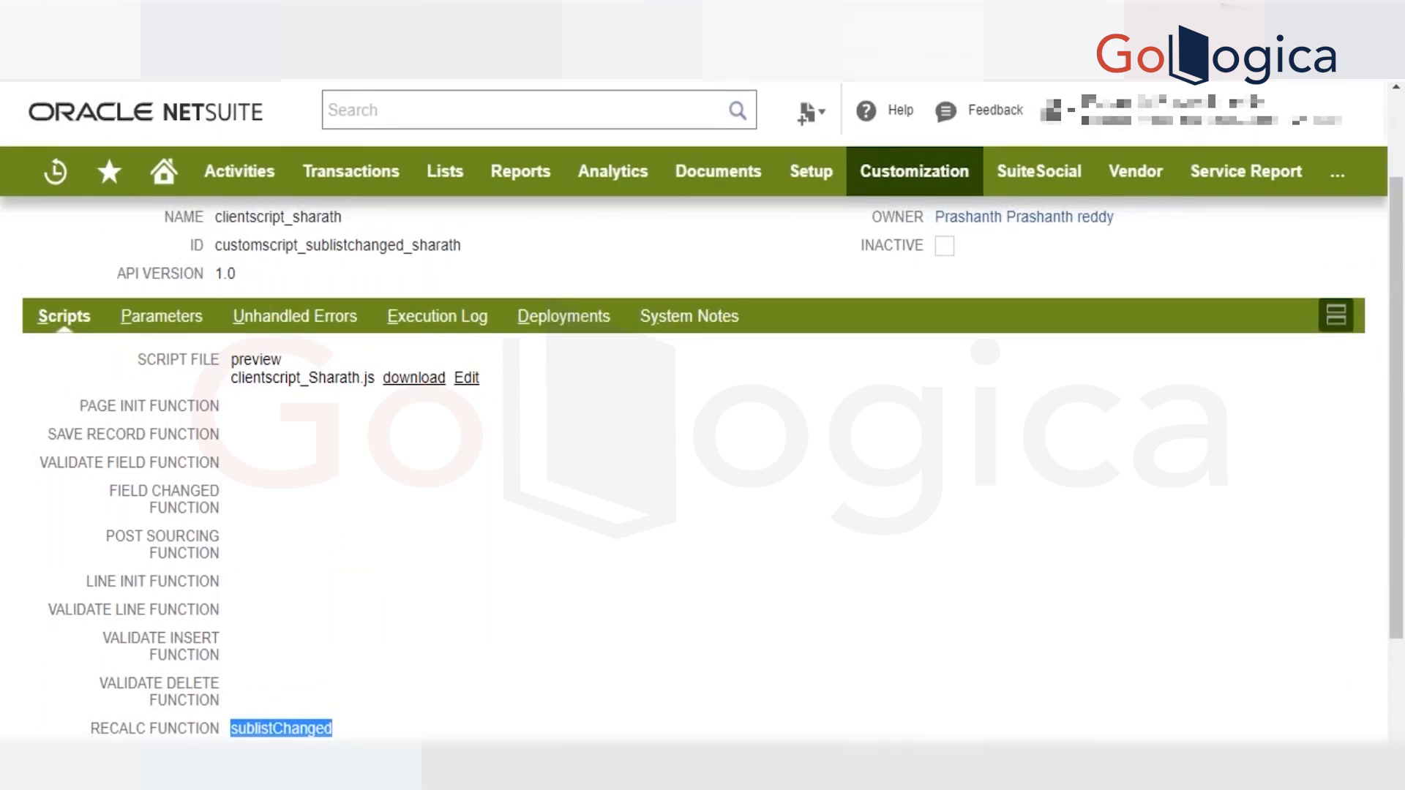
{"action": "scroll", "coordinate": [703, 468], "scroll_direction": "up", "scroll_amount": 2}
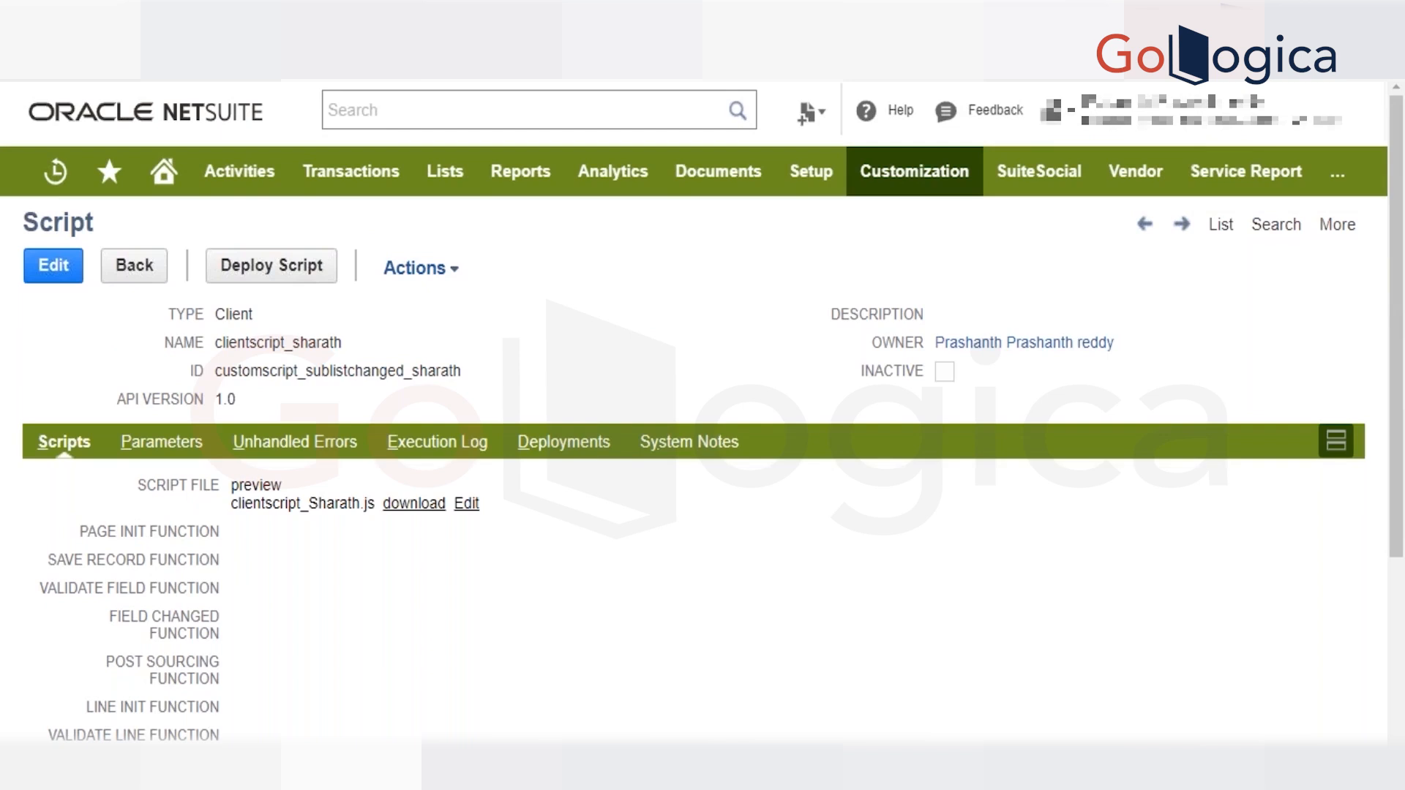
{"action": "key", "text": "F5"}
{"action": "left_click", "coordinate": [788, 156]}
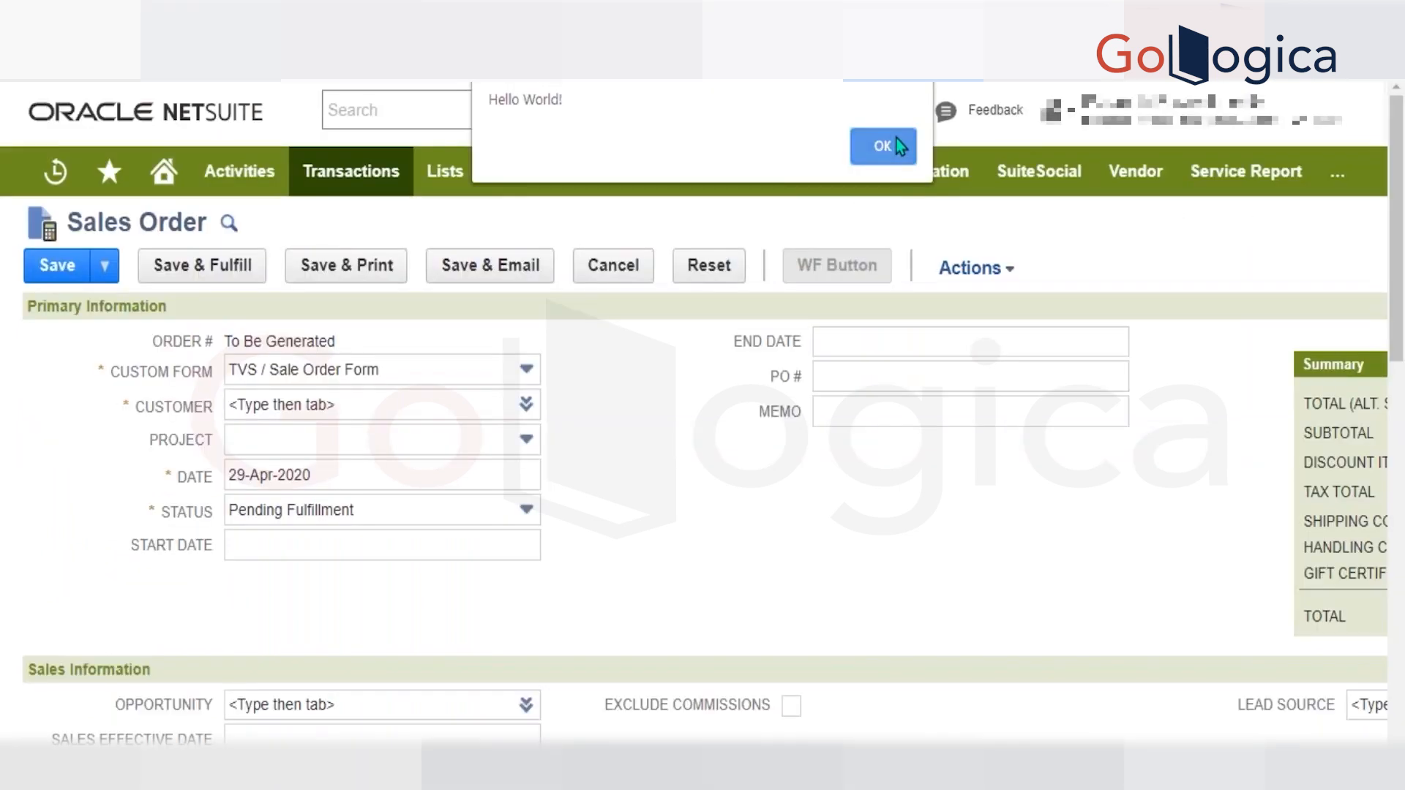
{"action": "left_click", "coordinate": [883, 147]}
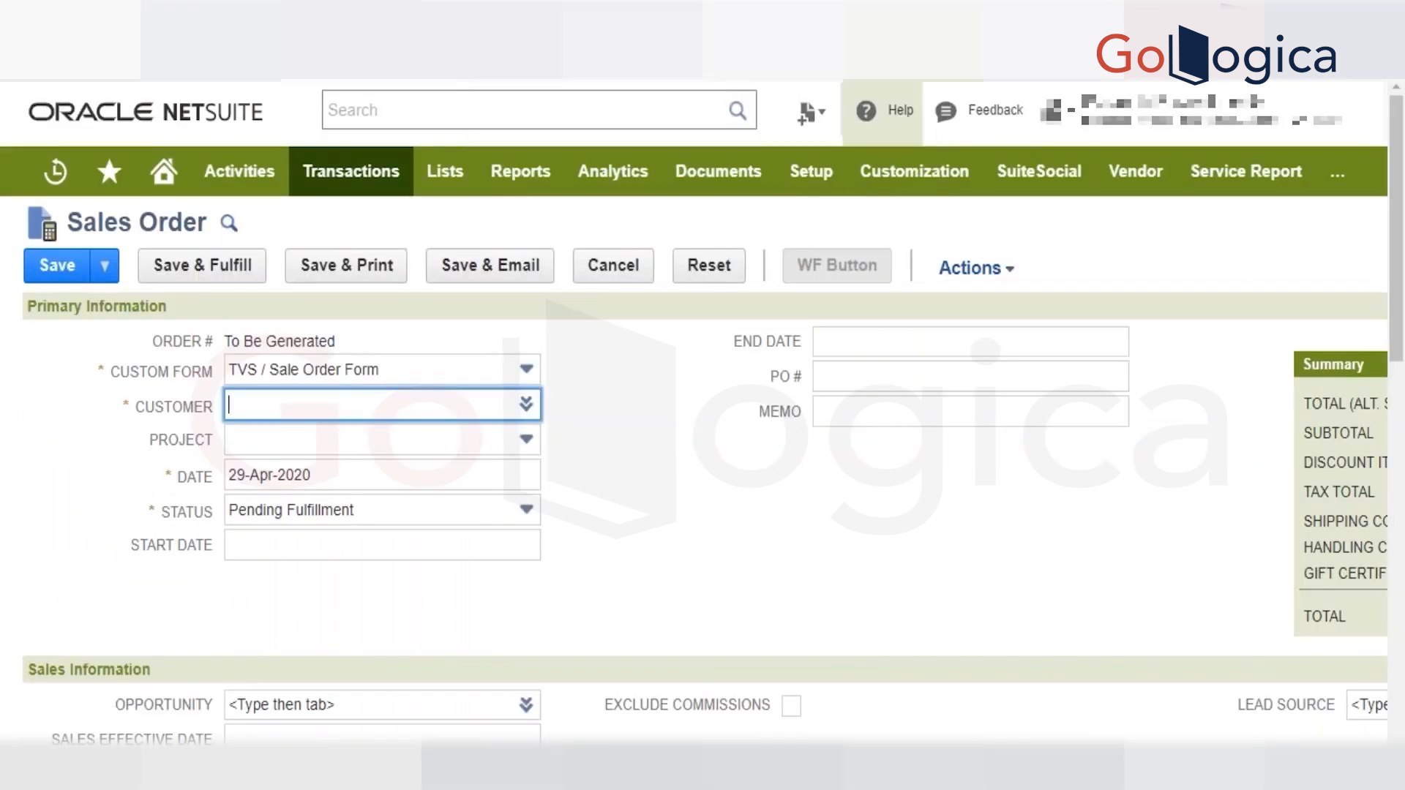
Choose the first Laptop Mall Inc entry from the customer list as the sales order's customer.
{"action": "left_click", "coordinate": [526, 407]}
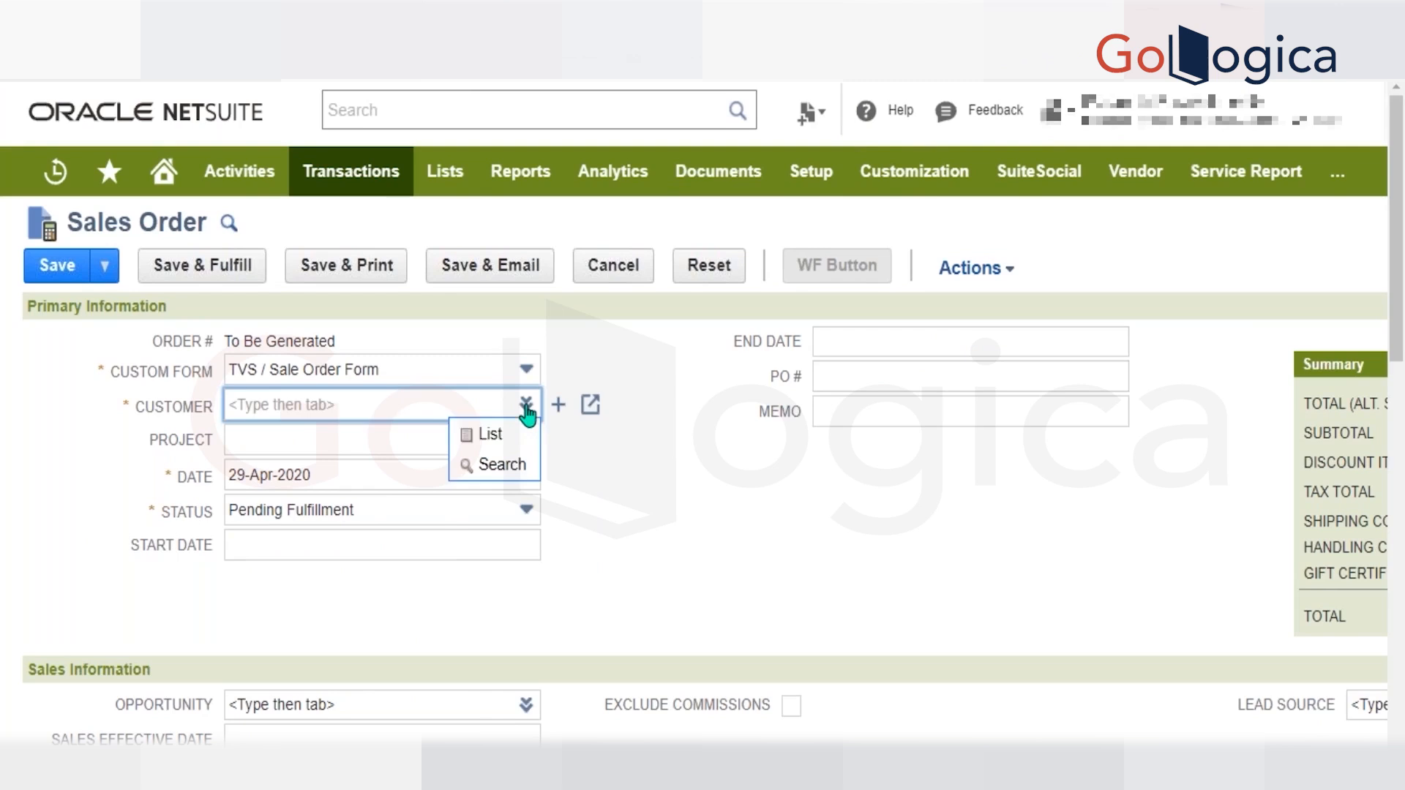
{"action": "left_click", "coordinate": [512, 437]}
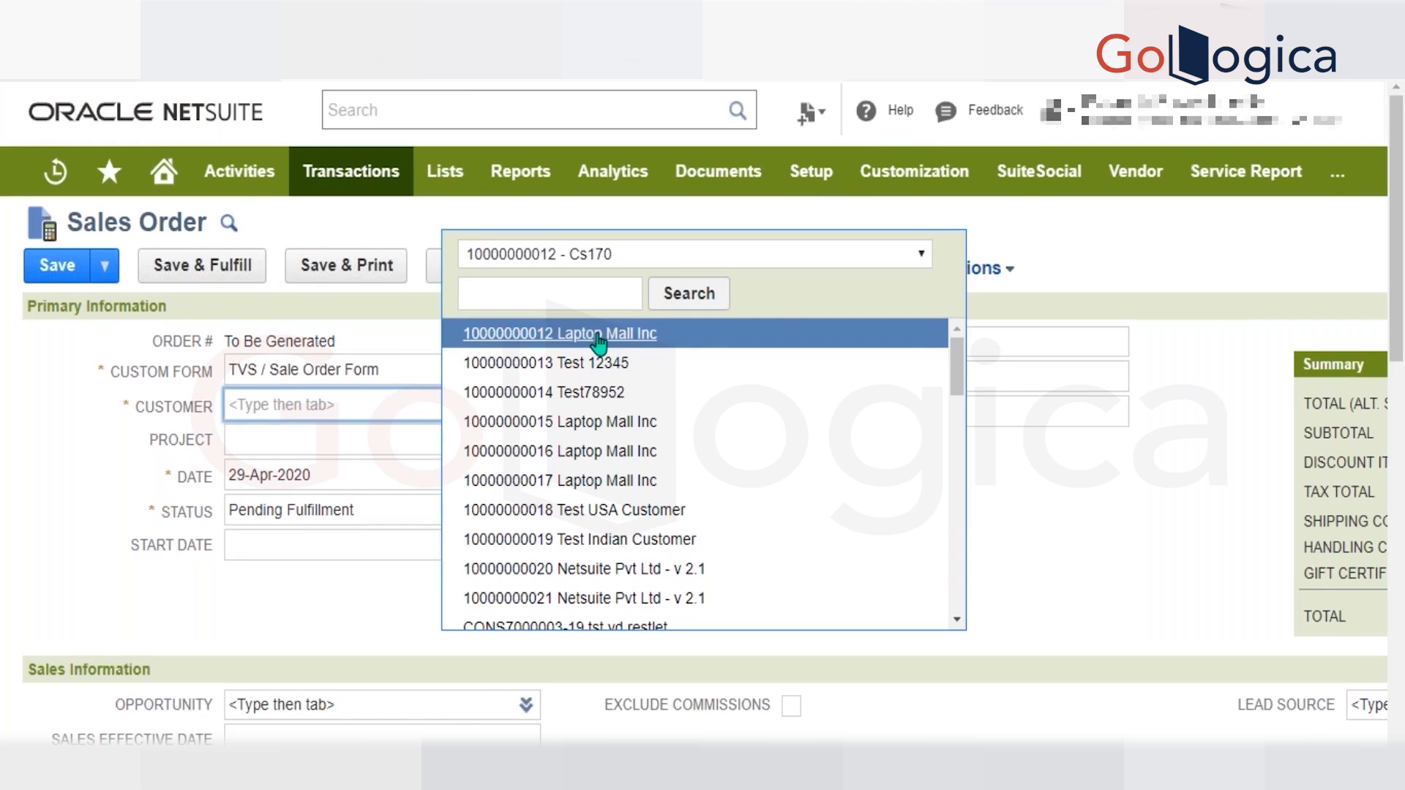
{"action": "scroll", "coordinate": [1012, 406], "scroll_direction": "down", "scroll_amount": 1}
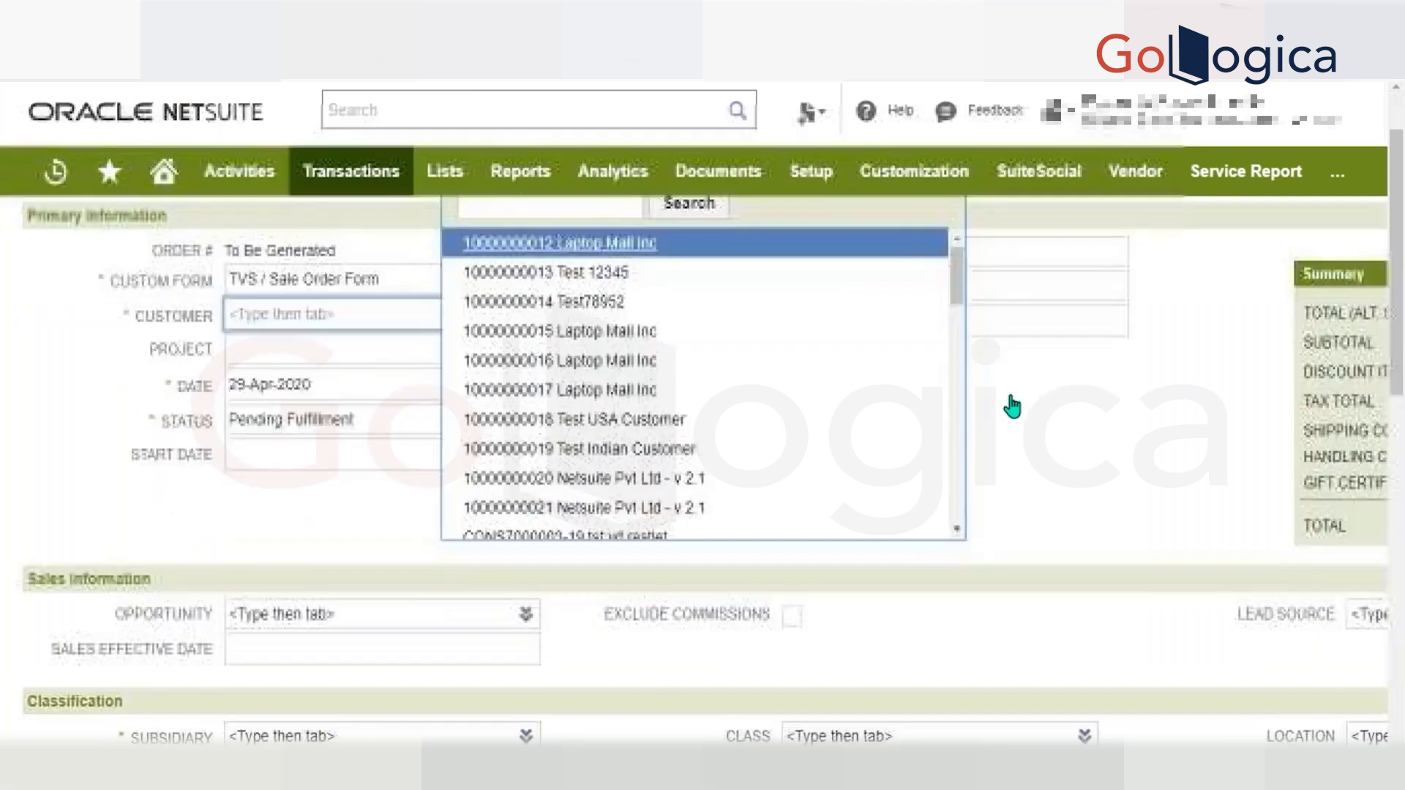
{"action": "scroll", "coordinate": [1012, 406], "scroll_direction": "down", "scroll_amount": 1}
{"action": "scroll", "coordinate": [1002, 392], "scroll_direction": "down", "scroll_amount": 8}
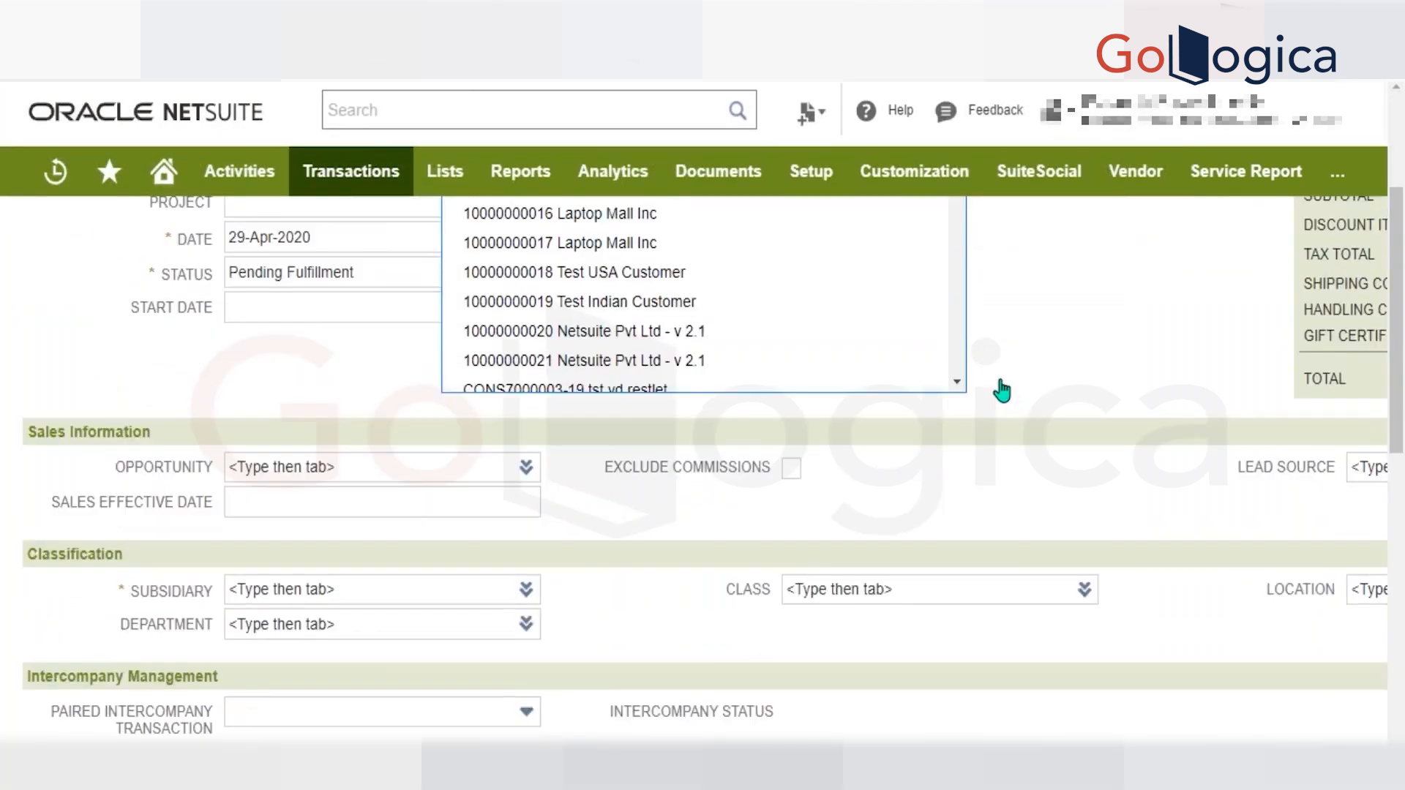
{"action": "scroll", "coordinate": [1002, 391], "scroll_direction": "down", "scroll_amount": 2}
{"action": "scroll", "coordinate": [1002, 392], "scroll_direction": "up", "scroll_amount": 10}
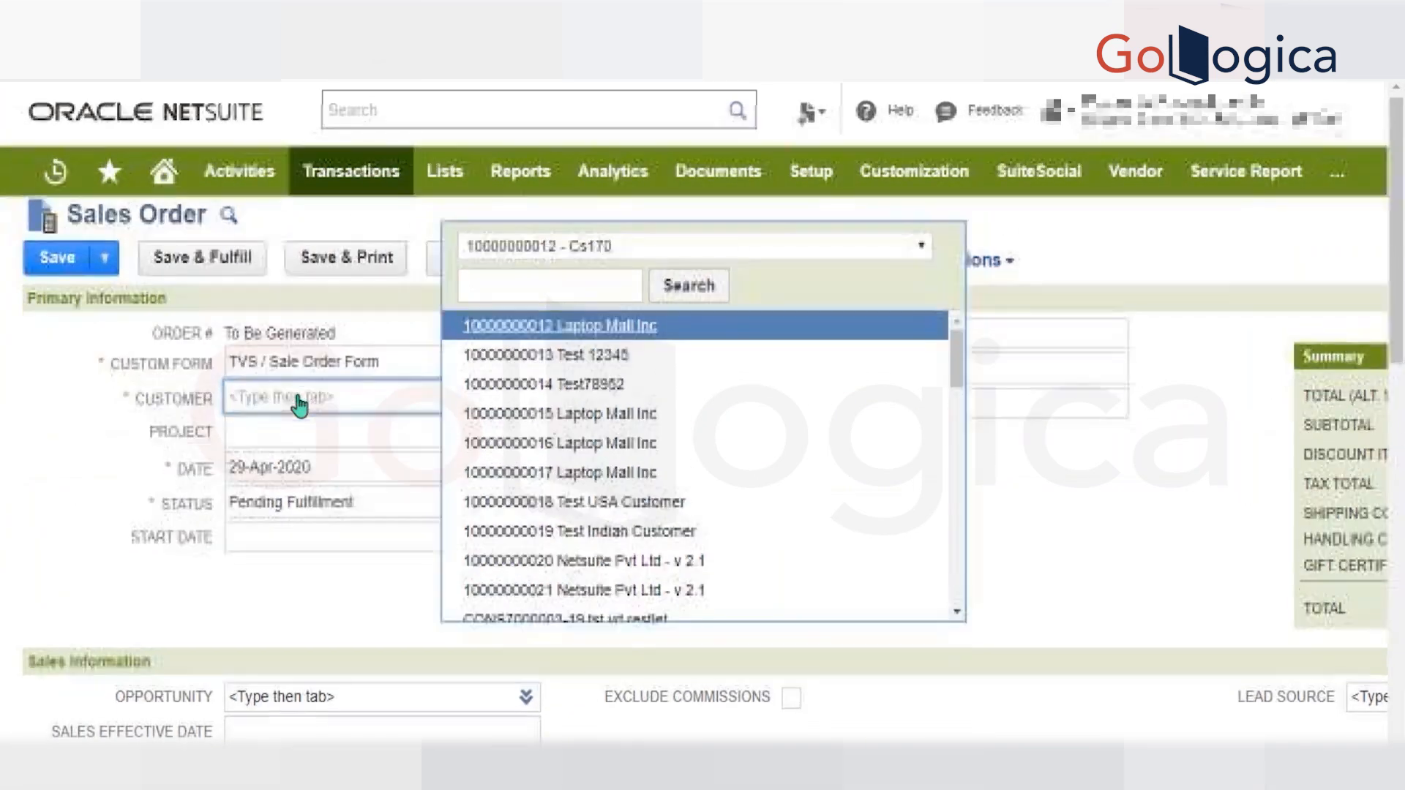
{"action": "key", "text": "Tab"}
Set Bud Beer as the item on the first line of the Items sublist and review the line's columns.
{"action": "scroll", "coordinate": [297, 410], "scroll_direction": "down", "scroll_amount": 10}
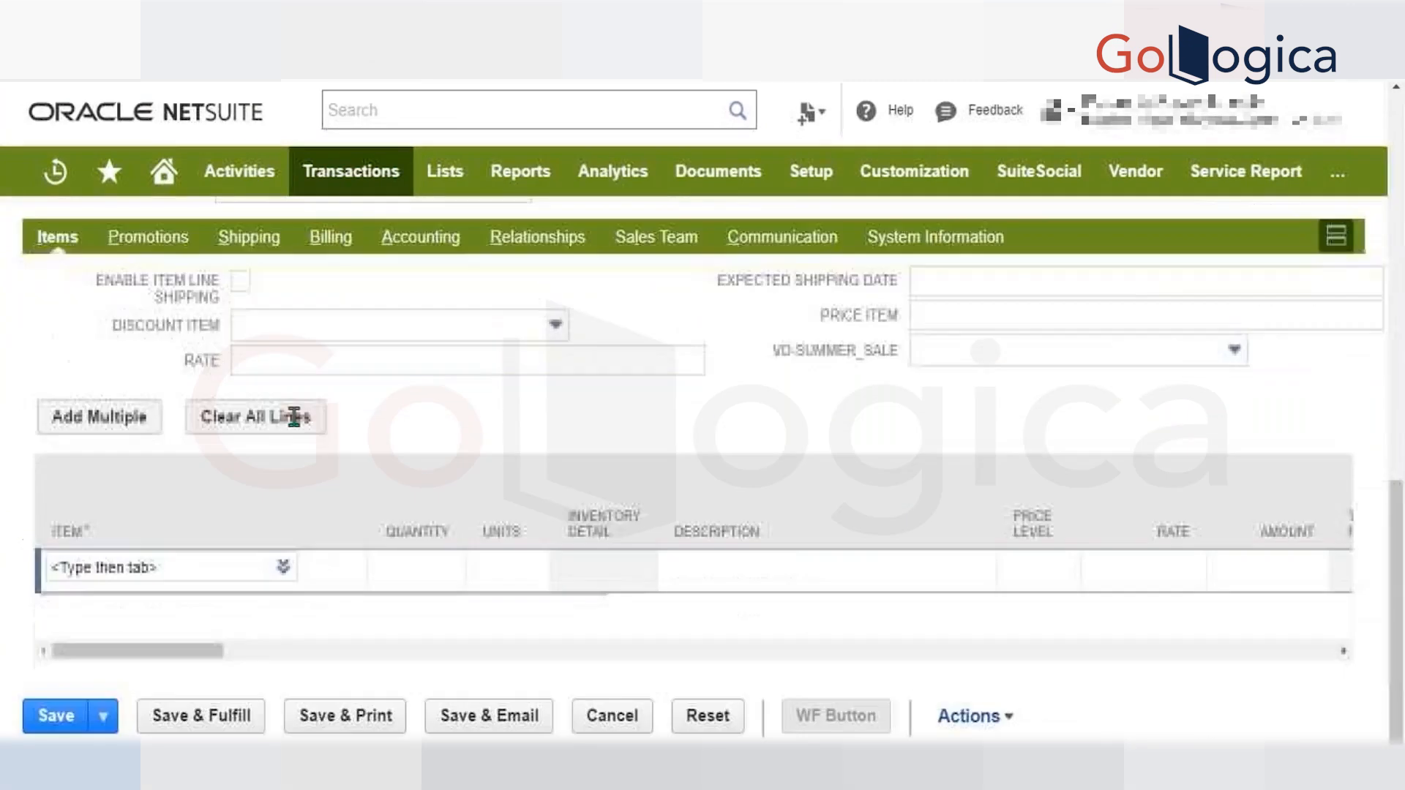
{"action": "left_click", "coordinate": [195, 568]}
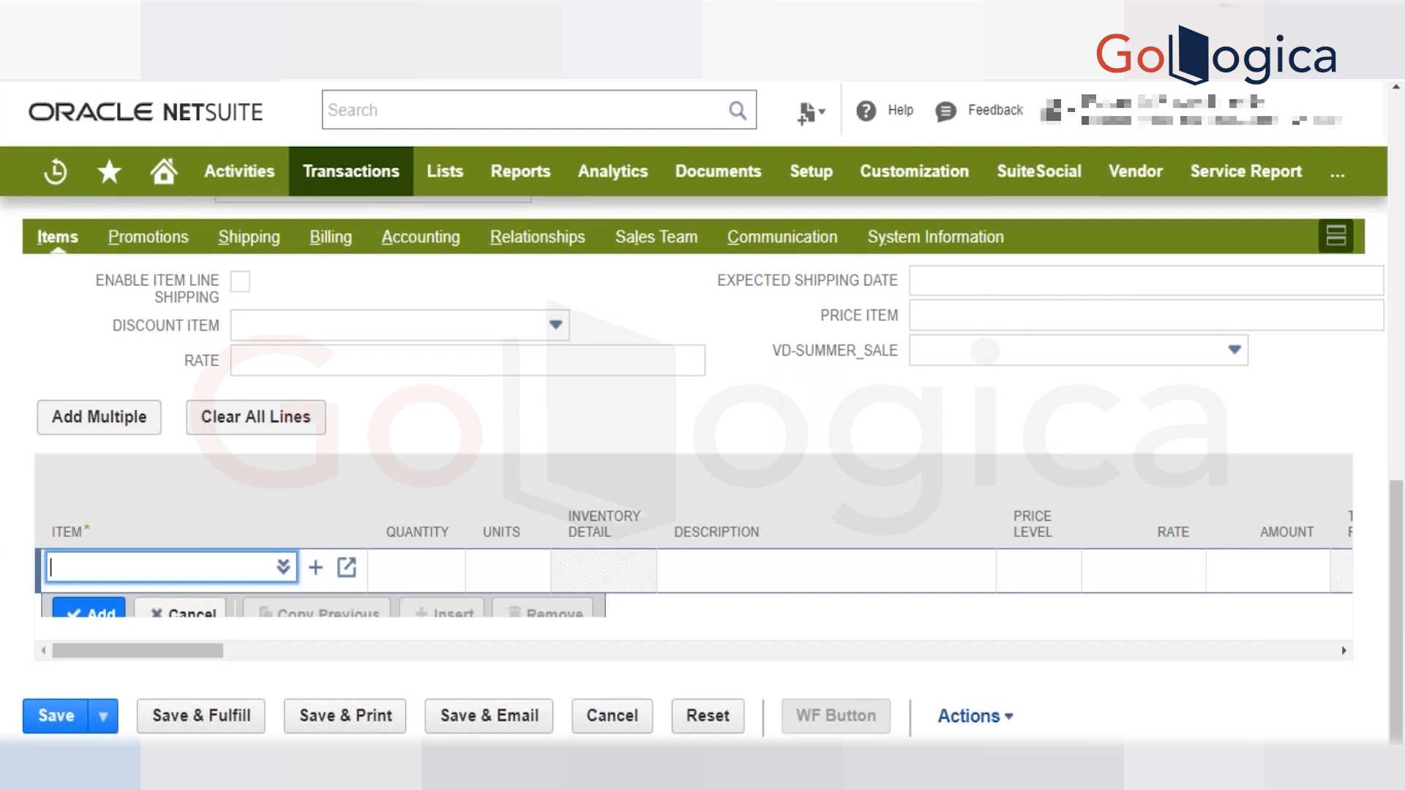
{"action": "type", "text": "bud"}
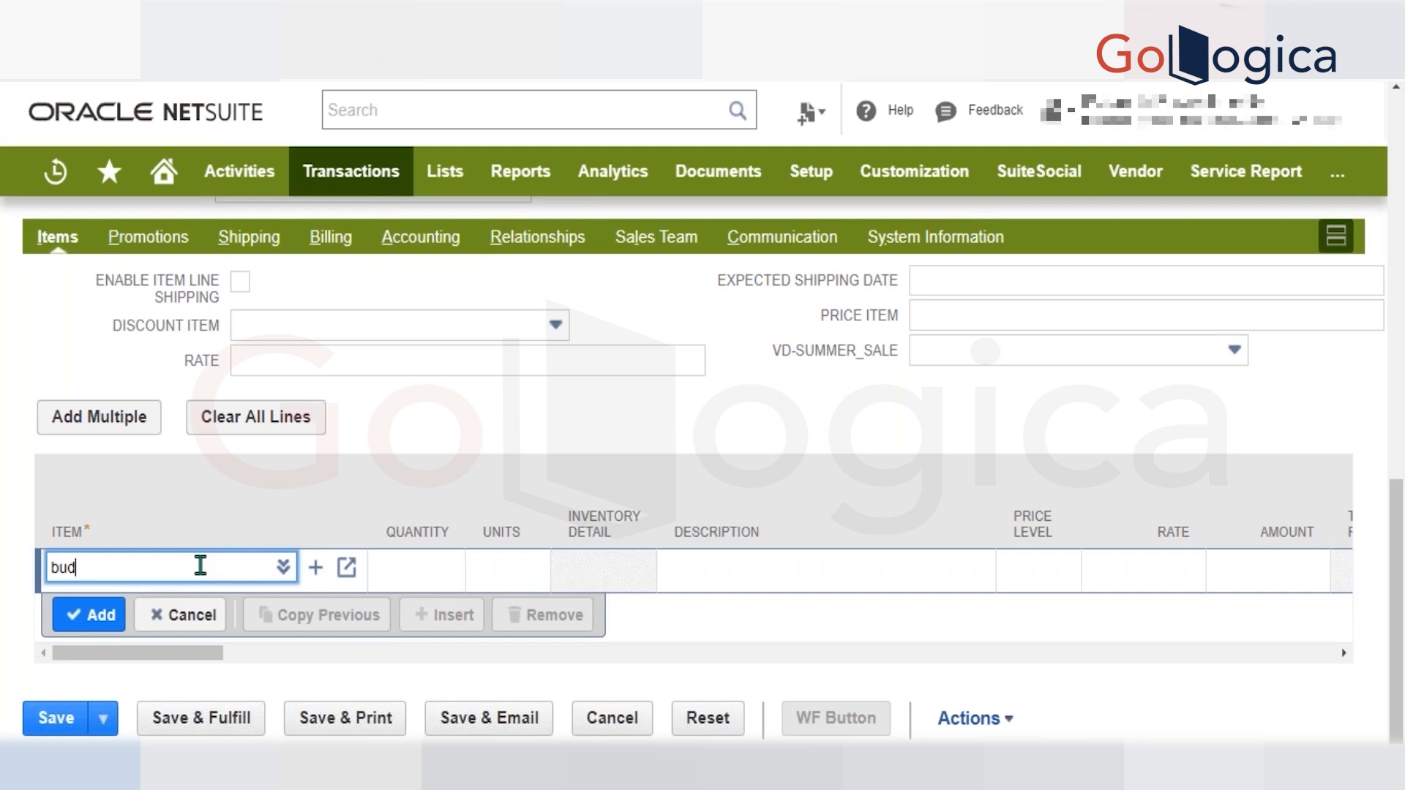
{"action": "type", "text": "be"}
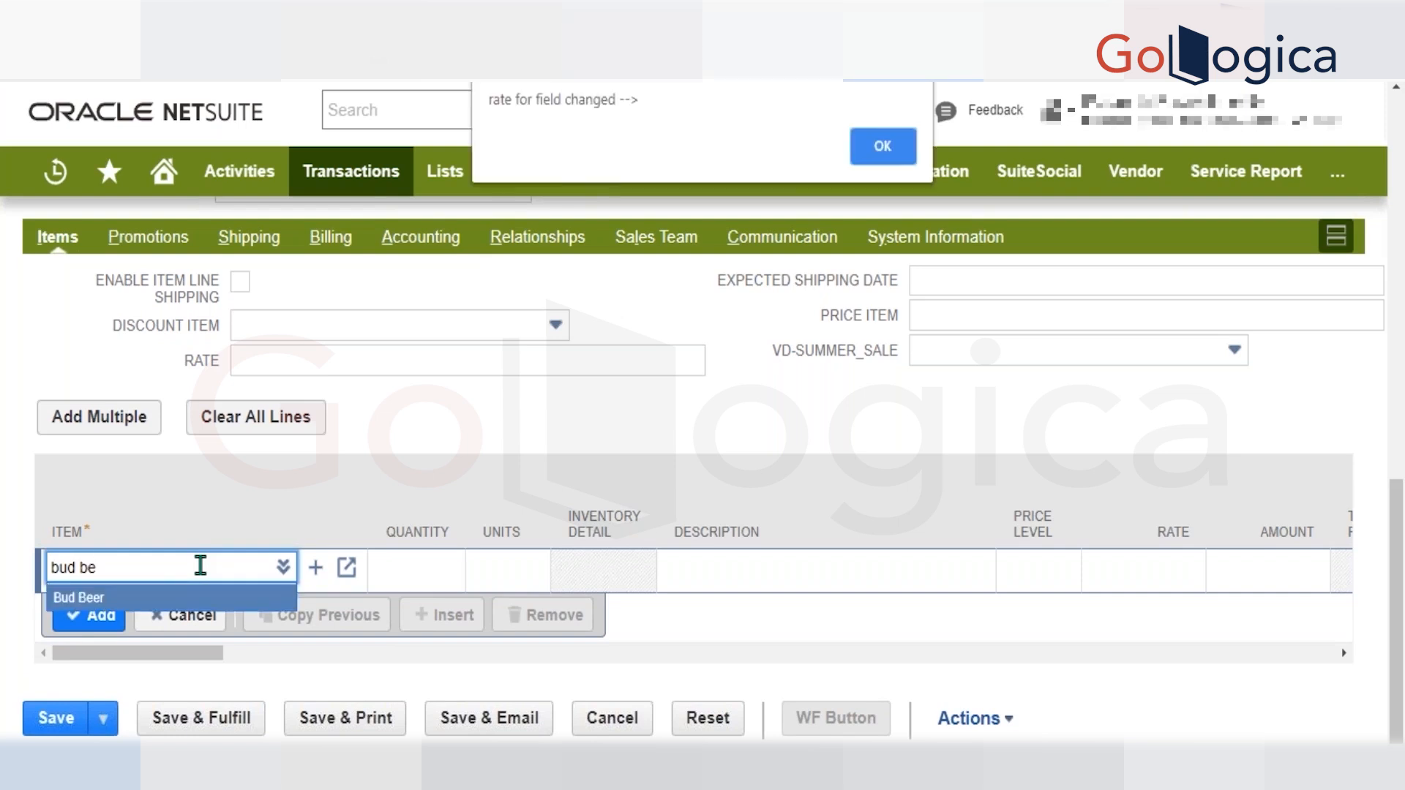
{"action": "key", "text": "Return"}
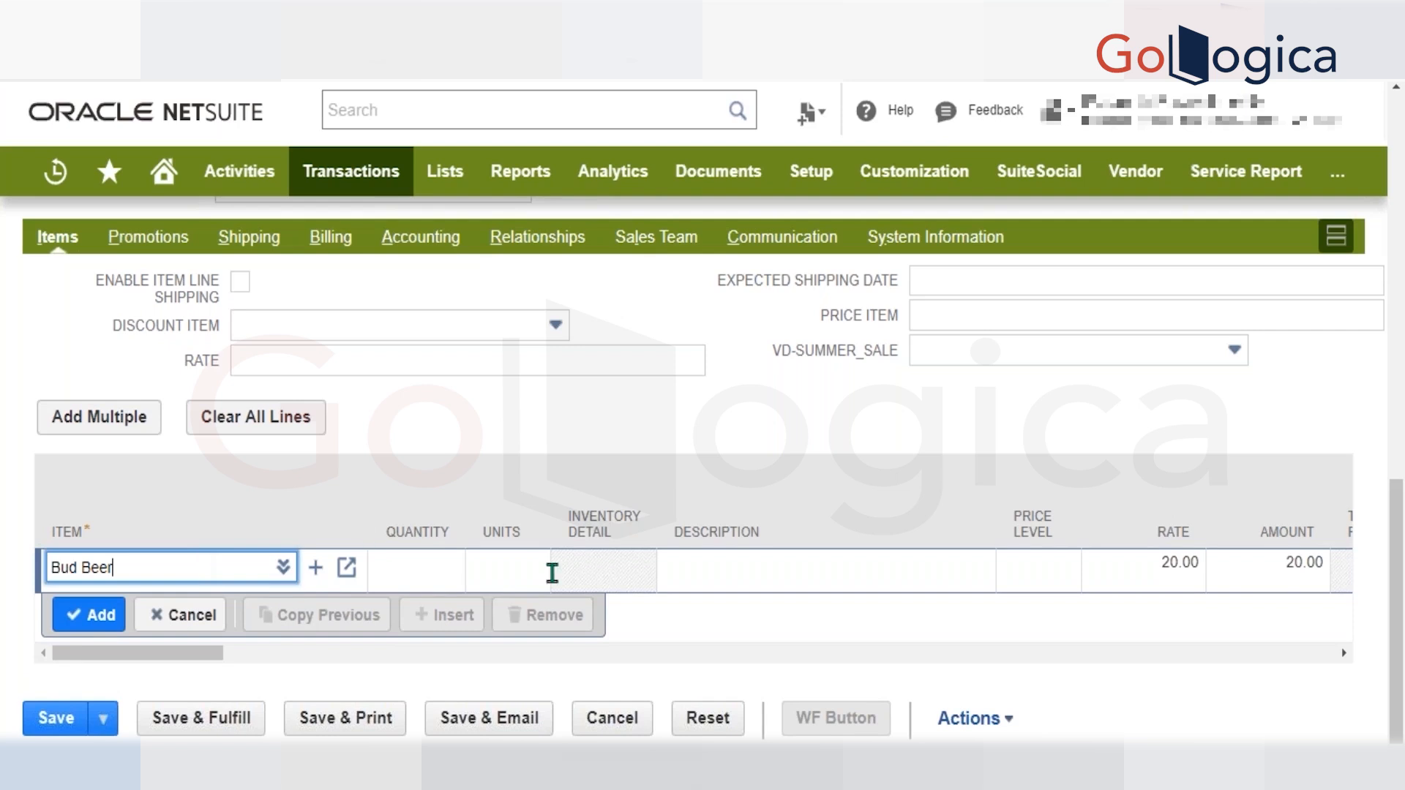
{"action": "scroll", "coordinate": [779, 584], "scroll_direction": "down", "scroll_amount": 2}
{"action": "scroll", "coordinate": [779, 584], "scroll_direction": "right", "scroll_amount": 2}
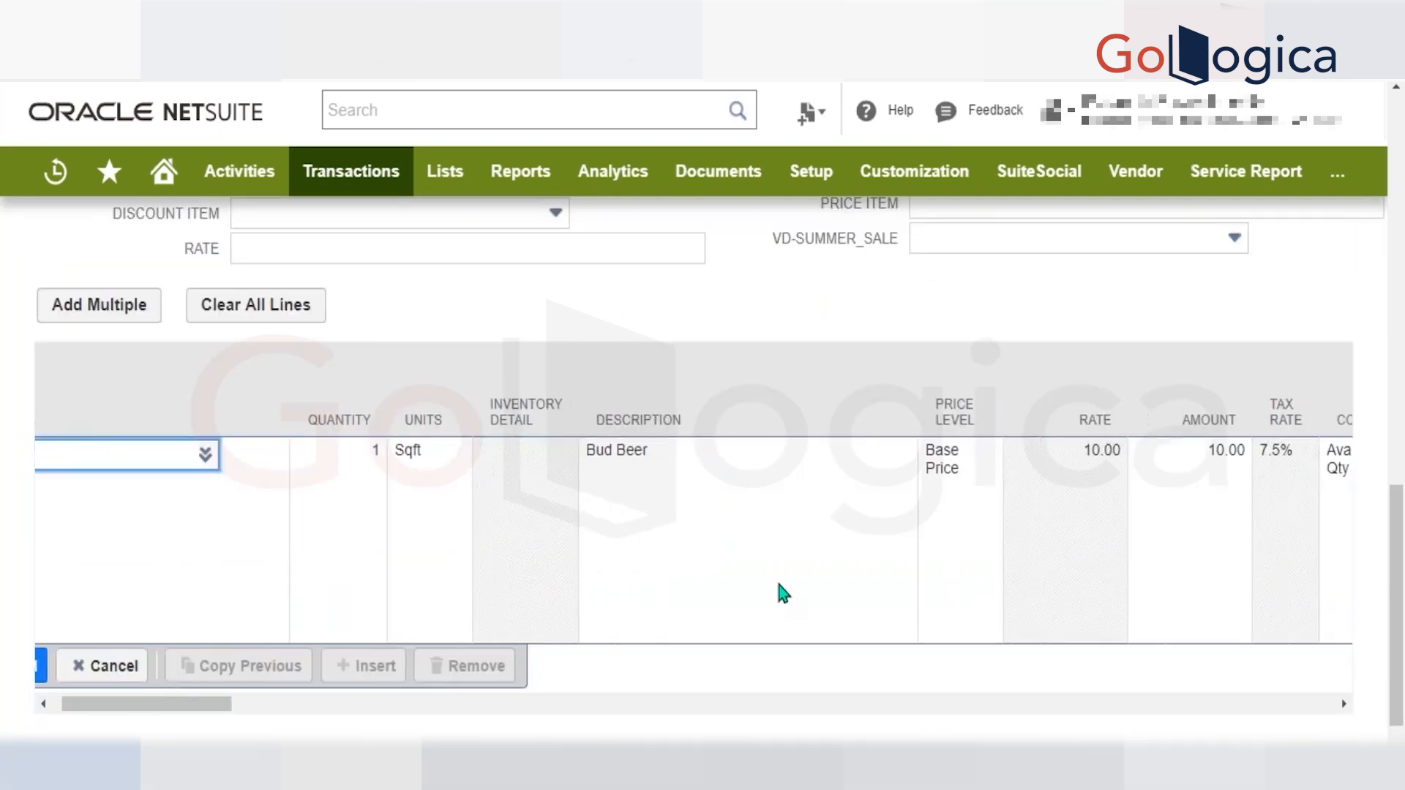
{"action": "scroll", "coordinate": [779, 591], "scroll_direction": "right", "scroll_amount": 2}
{"action": "scroll", "coordinate": [779, 591], "scroll_direction": "left", "scroll_amount": 5}
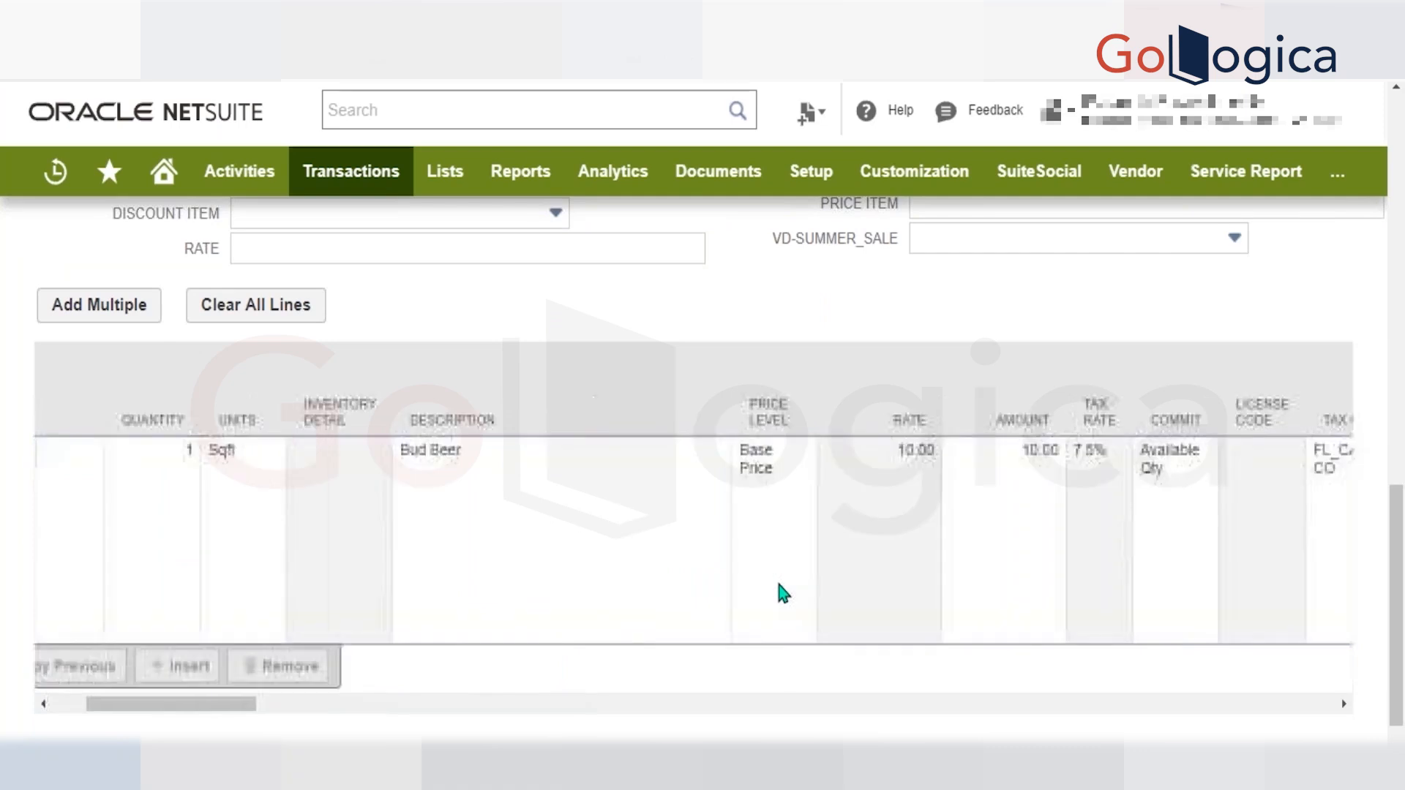
Enter 1 in the Bud Beer line's required ARJUN_TEST_3 column and add the line to the order.
{"action": "left_click", "coordinate": [92, 667]}
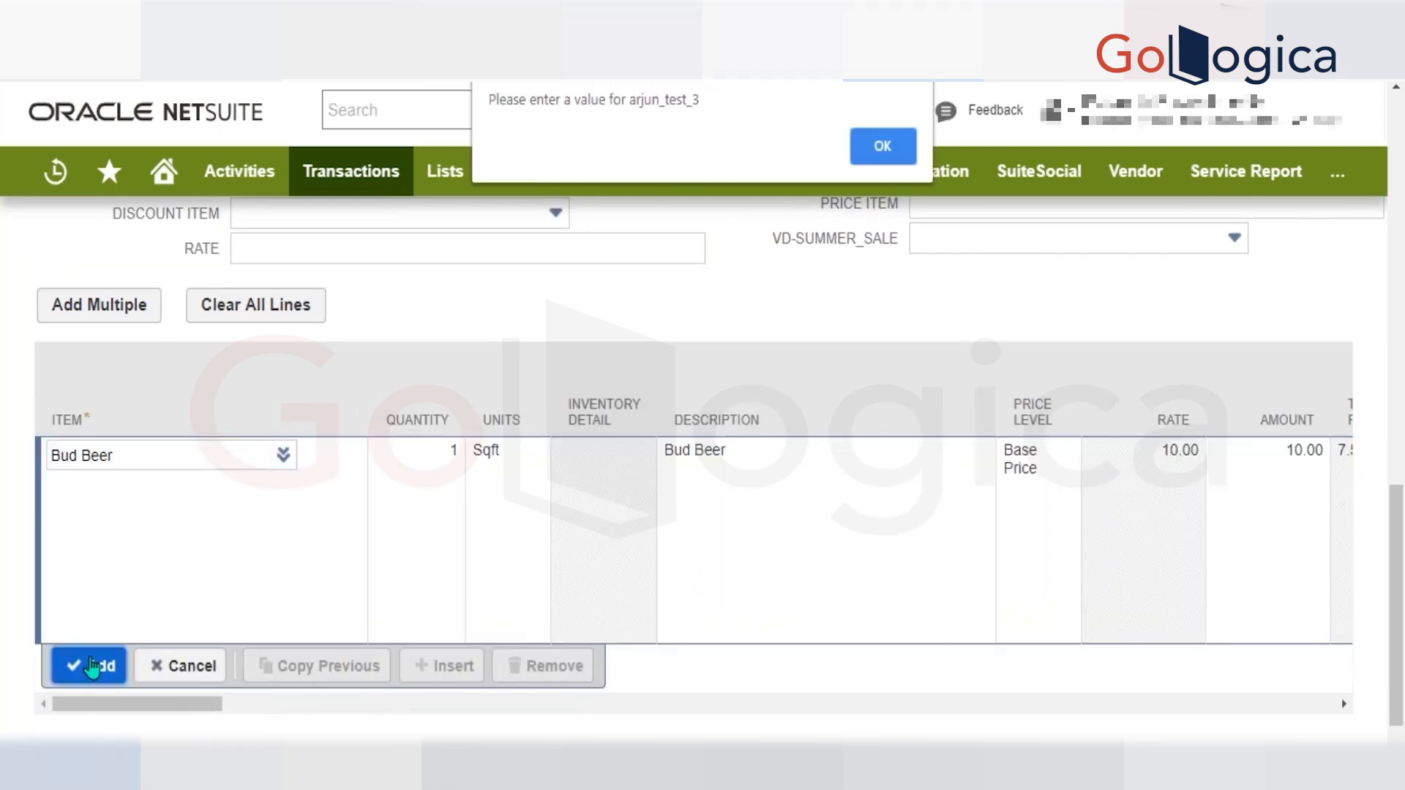
{"action": "key", "text": "Return"}
{"action": "scroll", "coordinate": [582, 578], "scroll_direction": "right", "scroll_amount": 4}
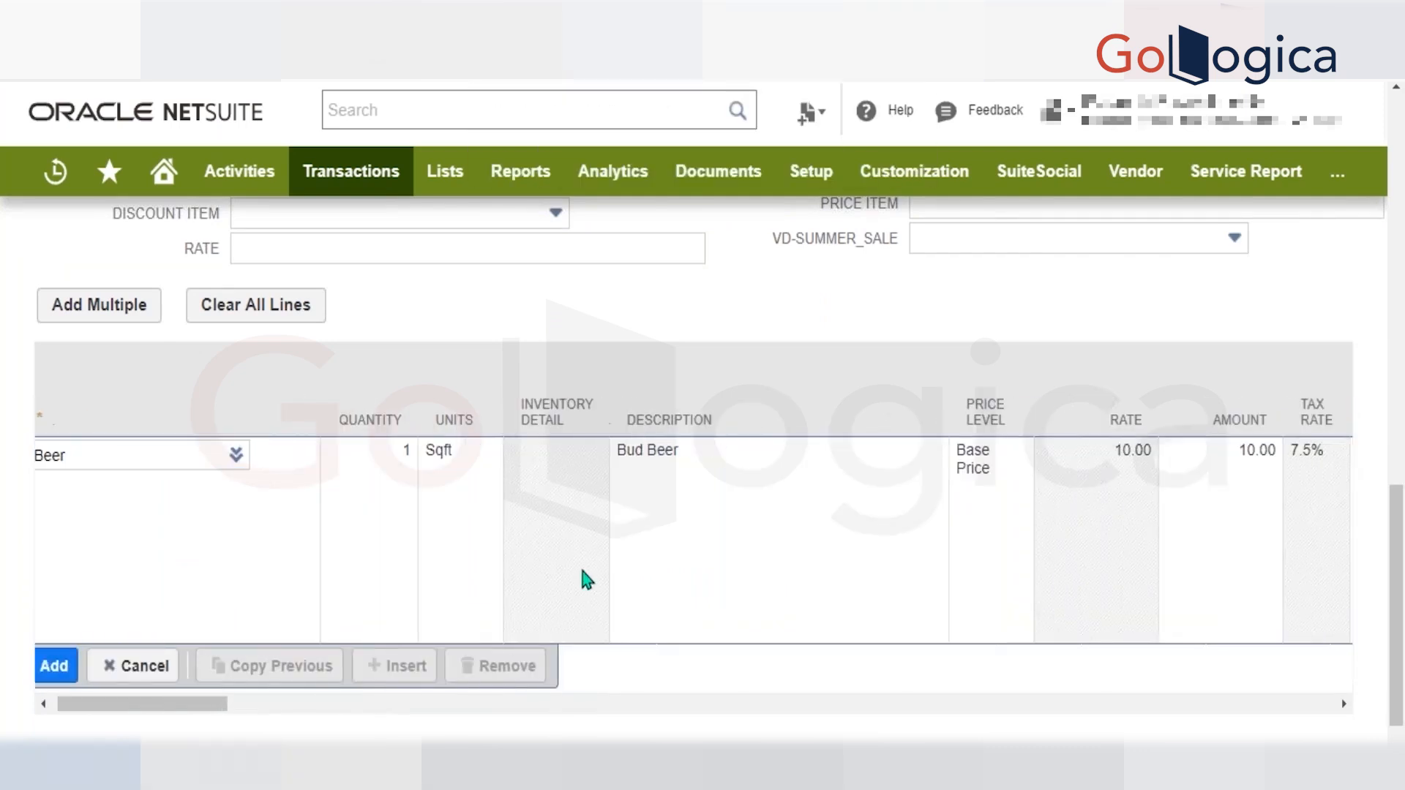
{"action": "scroll", "coordinate": [583, 578], "scroll_direction": "right", "scroll_amount": 10}
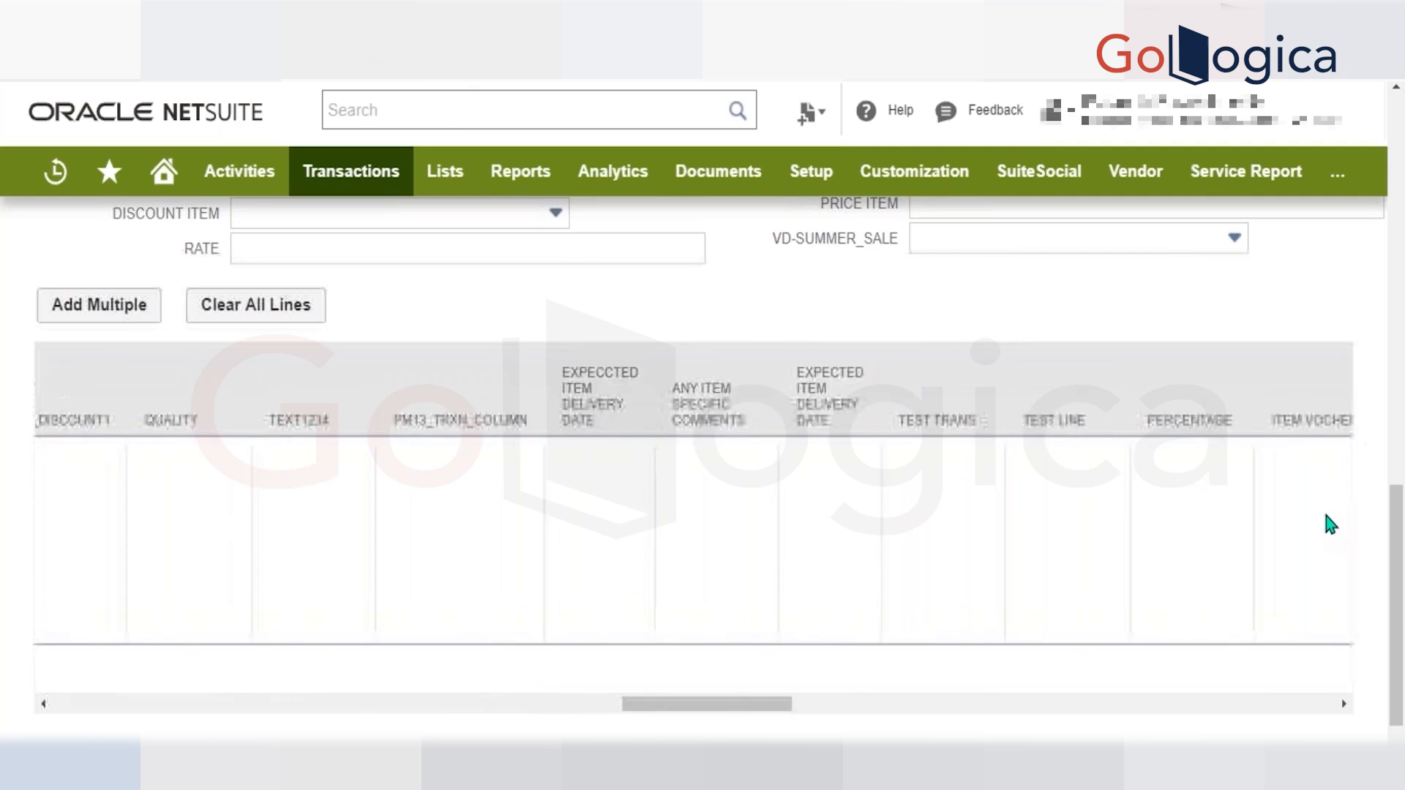
{"action": "scroll", "coordinate": [1330, 525], "scroll_direction": "right", "scroll_amount": 10}
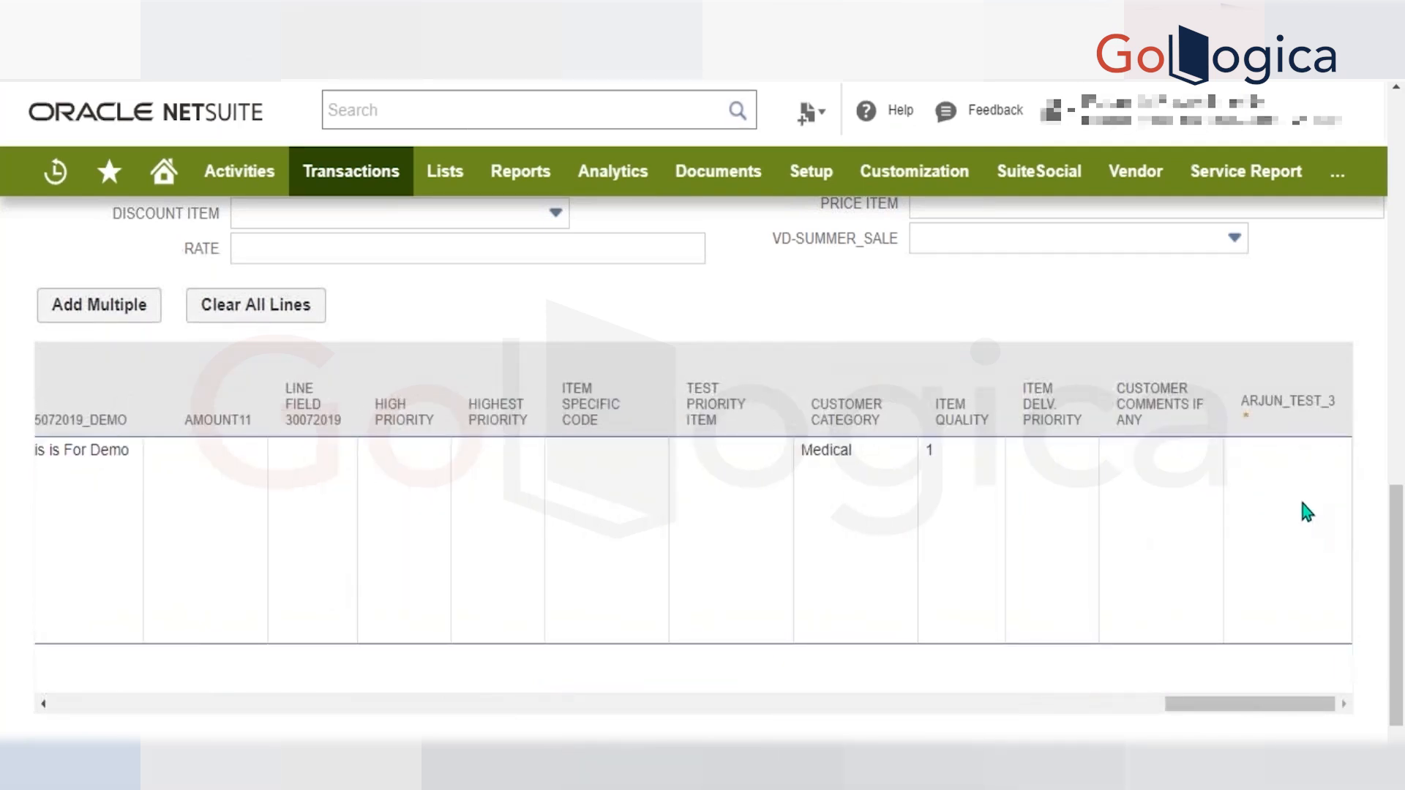
{"action": "left_click", "coordinate": [1307, 512]}
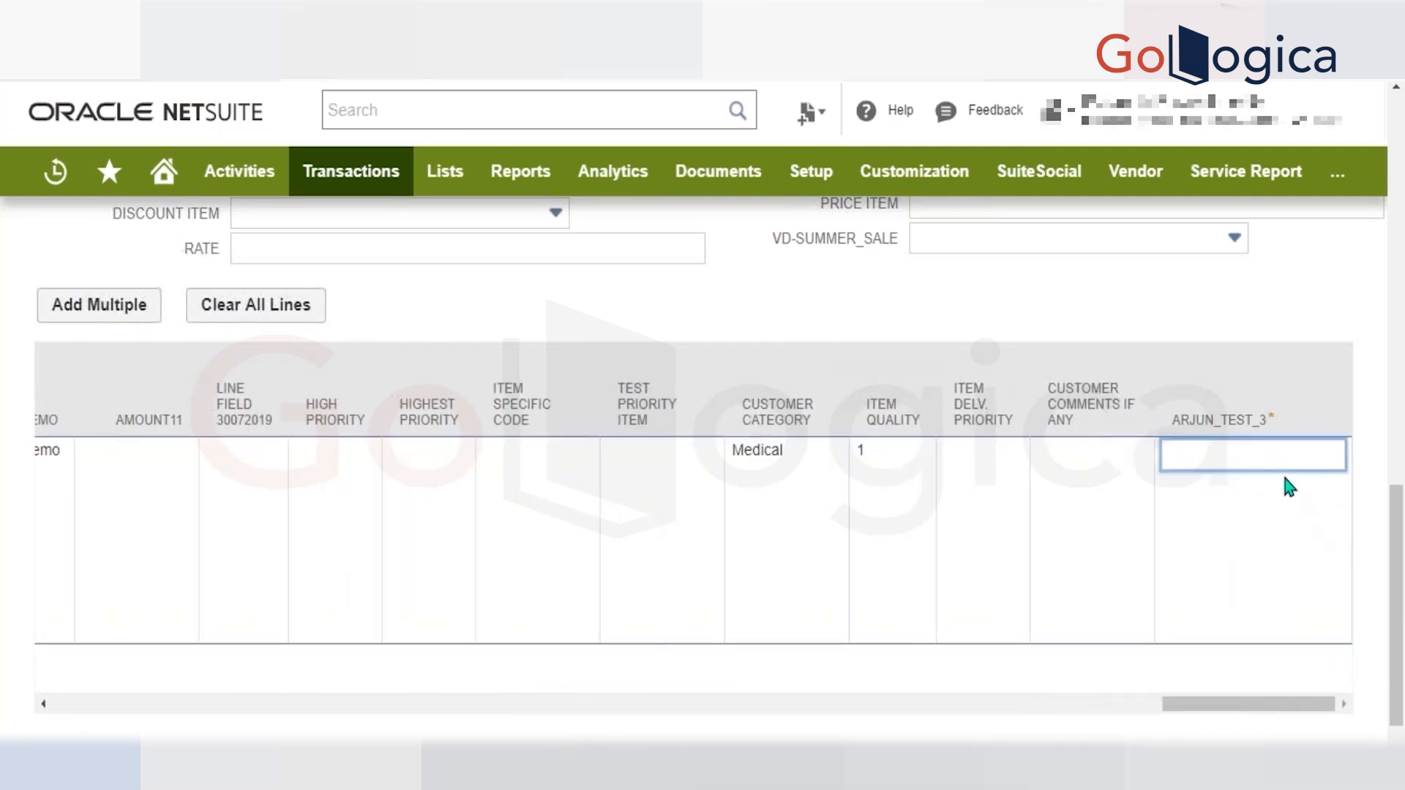
{"action": "type", "text": "1"}
{"action": "key", "text": "Return"}
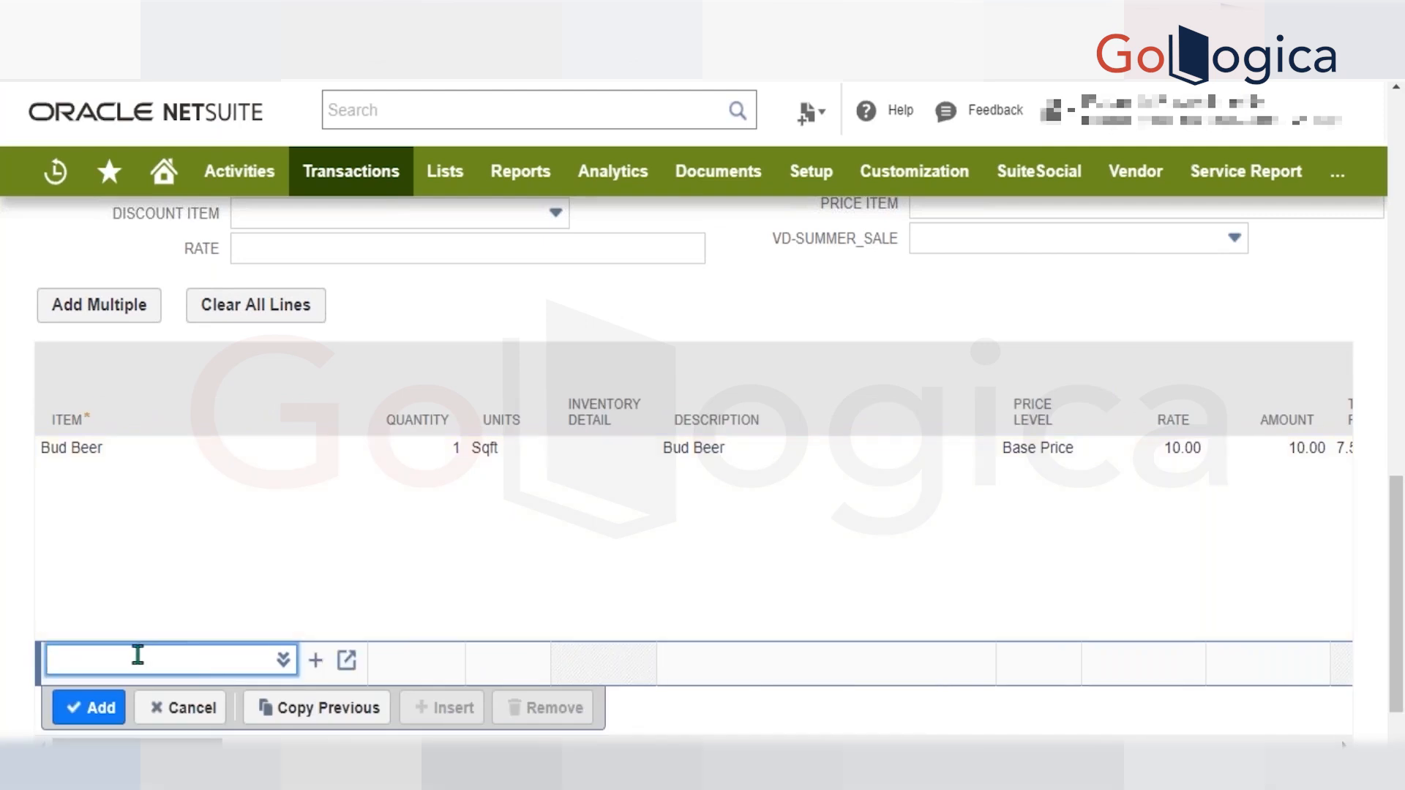
Try to enter an item matching "tes" on the second line of the Items sublist.
{"action": "type", "text": "tes"}
{"action": "key", "text": "Tab"}
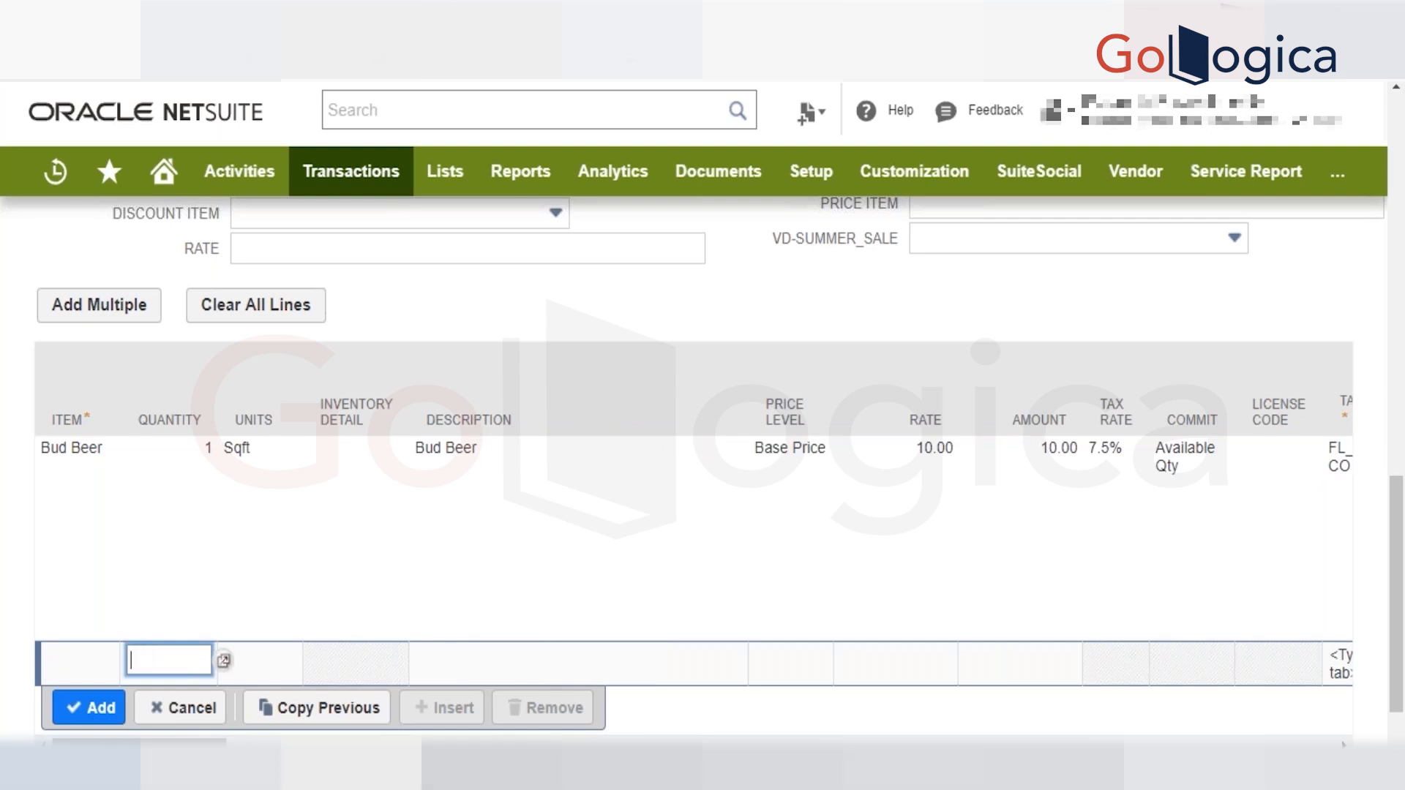
Check the memo field in the sales order's primary information for the line total.
{"action": "scroll", "coordinate": [266, 559], "scroll_direction": "down", "scroll_amount": 1}
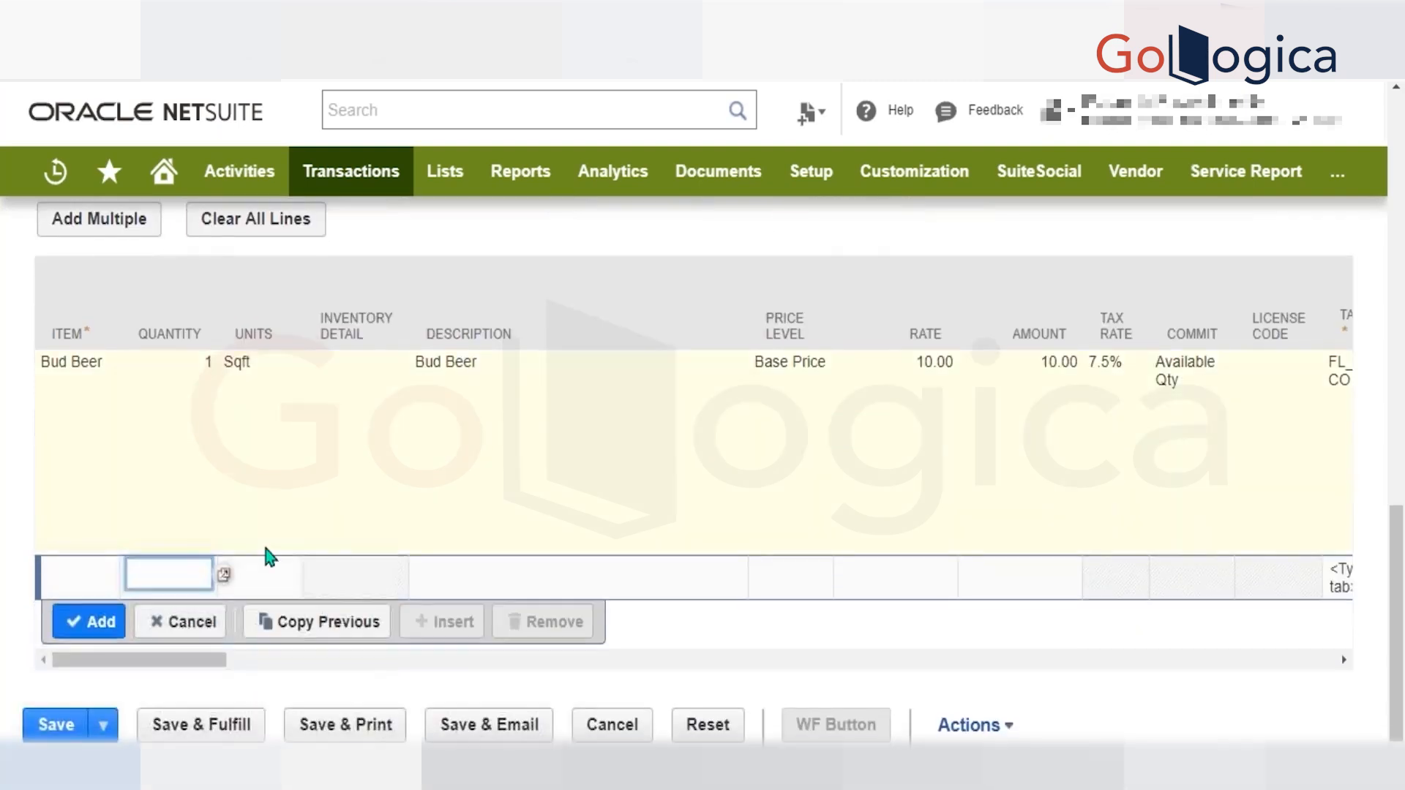
{"action": "scroll", "coordinate": [267, 558], "scroll_direction": "up", "scroll_amount": 13}
{"action": "scroll", "coordinate": [480, 498], "scroll_direction": "down", "scroll_amount": 3}
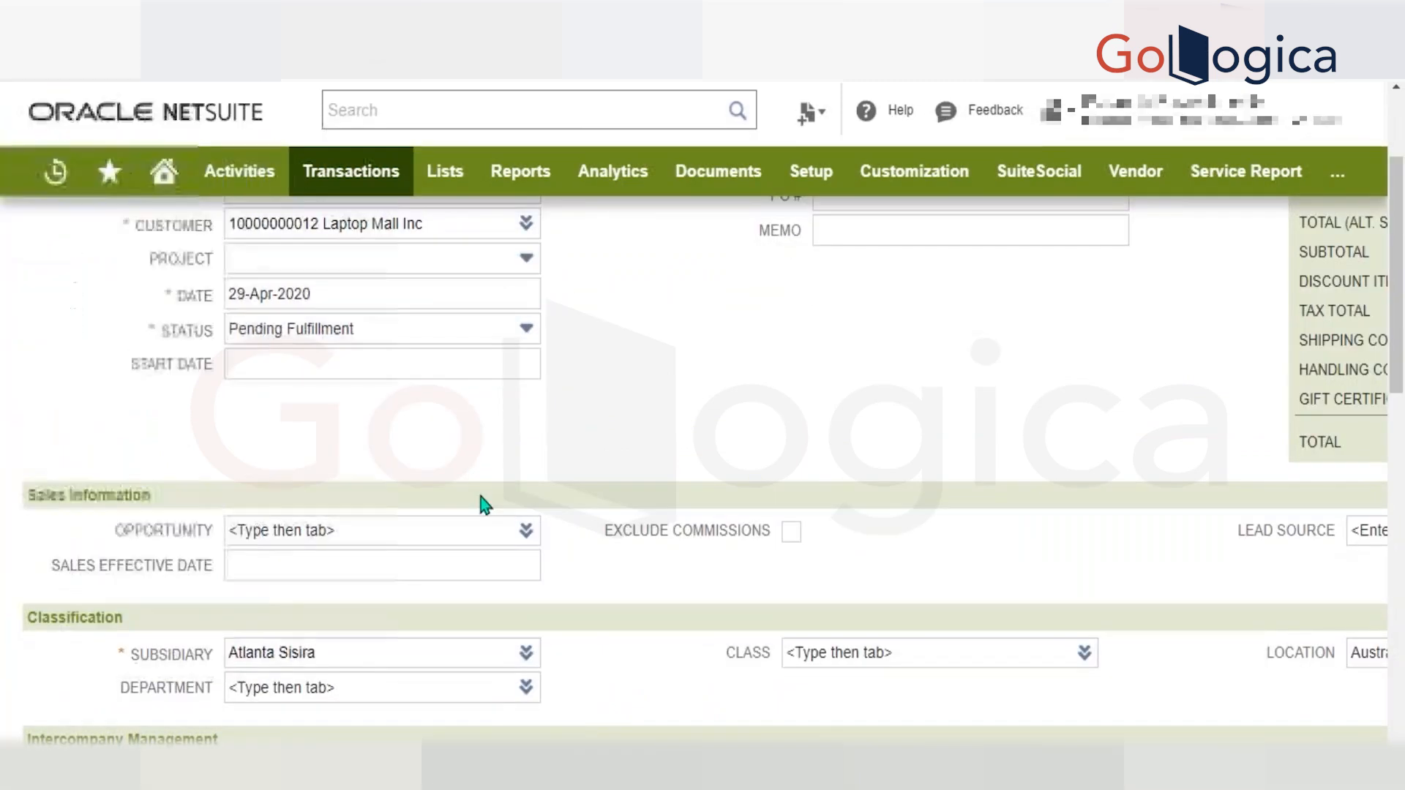
{"action": "scroll", "coordinate": [420, 448], "scroll_direction": "down", "scroll_amount": 1}
{"action": "scroll", "coordinate": [425, 458], "scroll_direction": "down", "scroll_amount": 10}
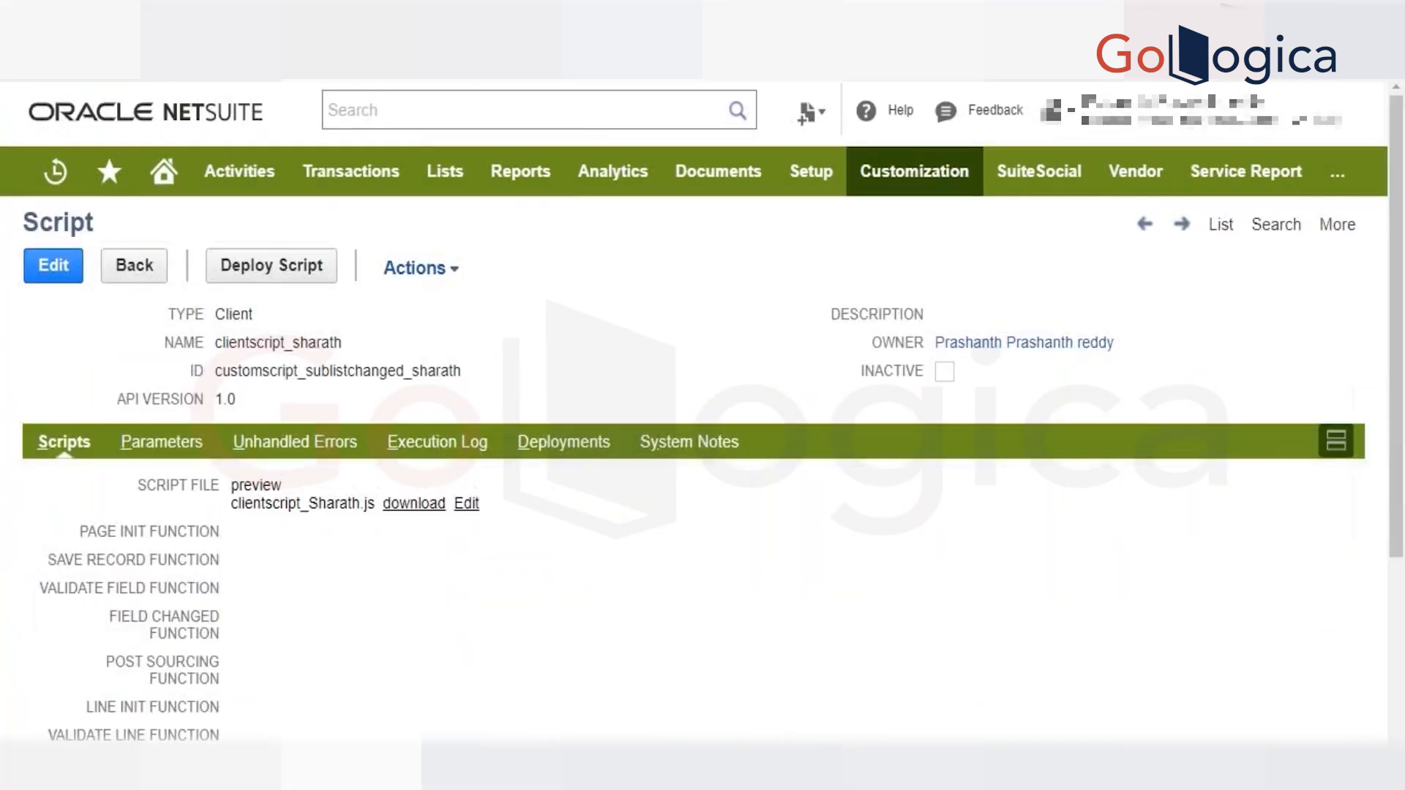
Check which record type the client script is deployed to, and open its script file for editing.
{"action": "left_click", "coordinate": [586, 447]}
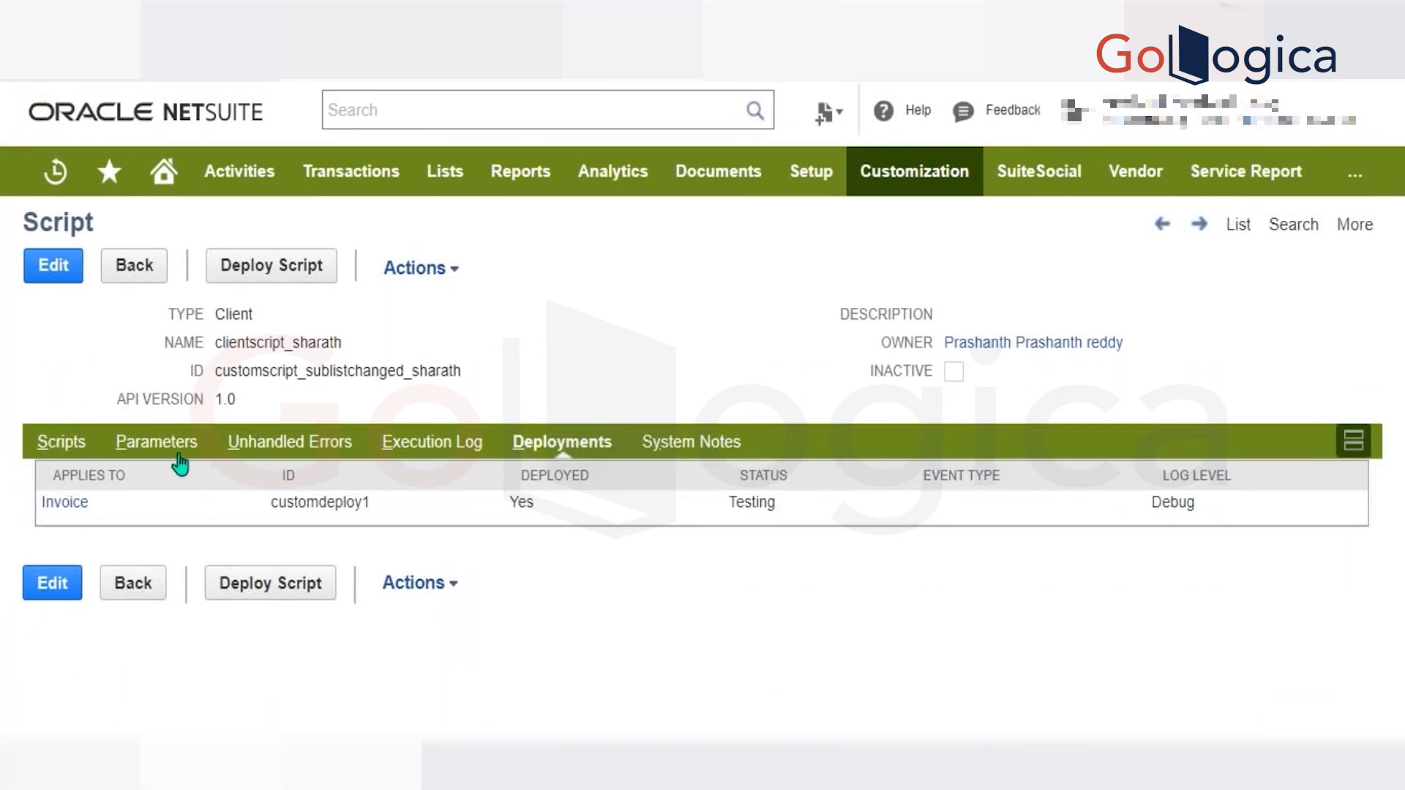
{"action": "left_click", "coordinate": [81, 444]}
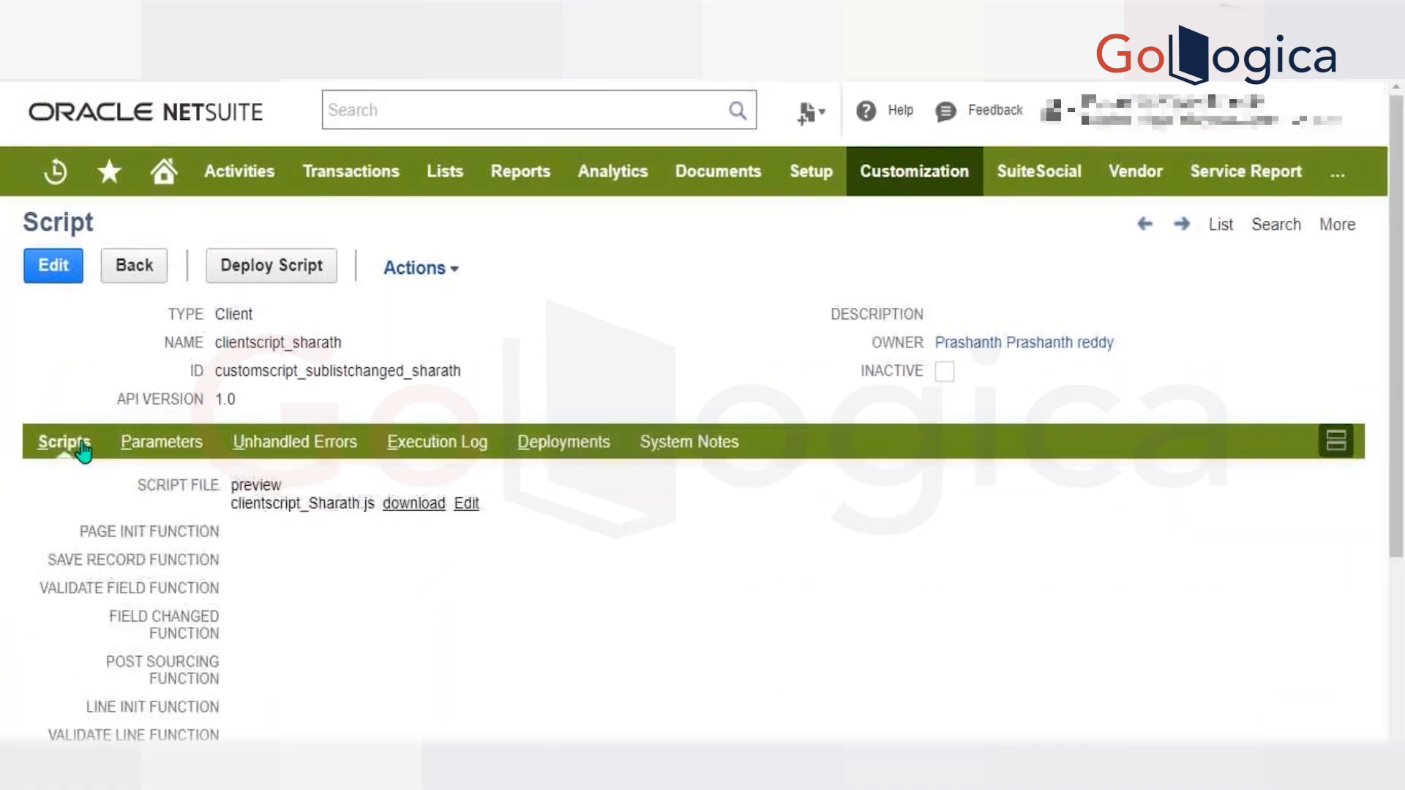
{"action": "scroll", "coordinate": [430, 489], "scroll_direction": "down", "scroll_amount": 5}
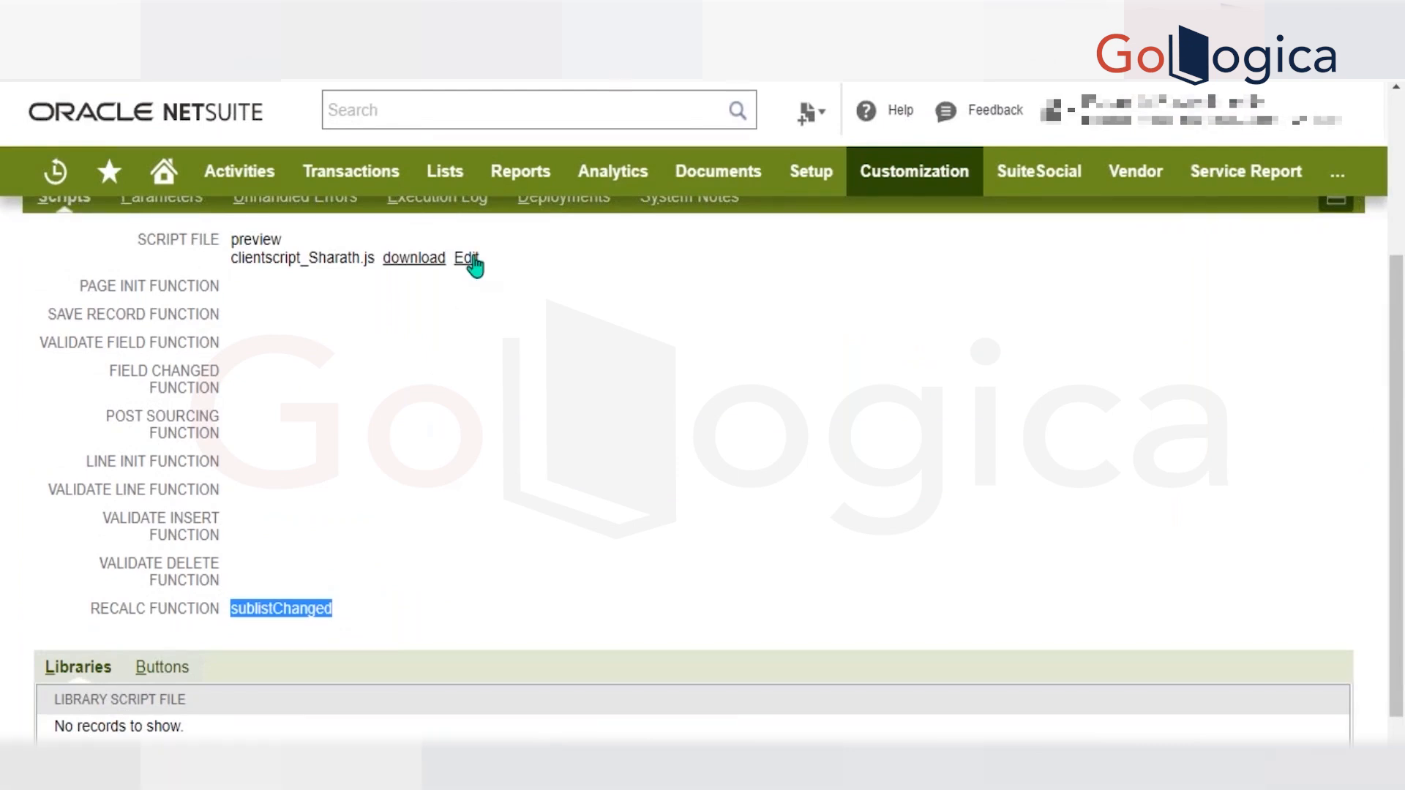
{"action": "left_click", "coordinate": [471, 259]}
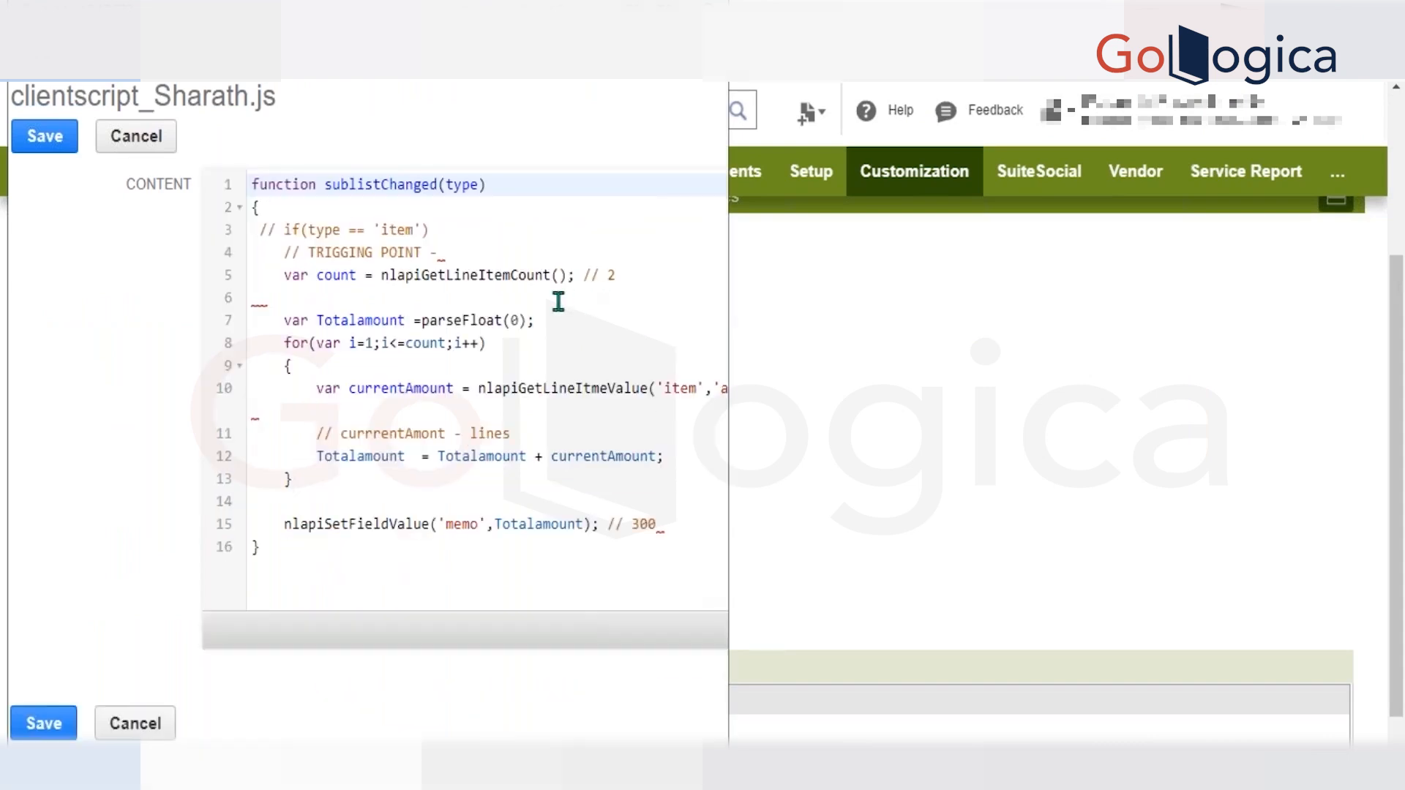
Add the debug statement alert('count'+ count) on the empty line after the nlapiGetLineItemCount call.
{"action": "left_click", "coordinate": [550, 298]}
{"action": "type", "text": "ale"}
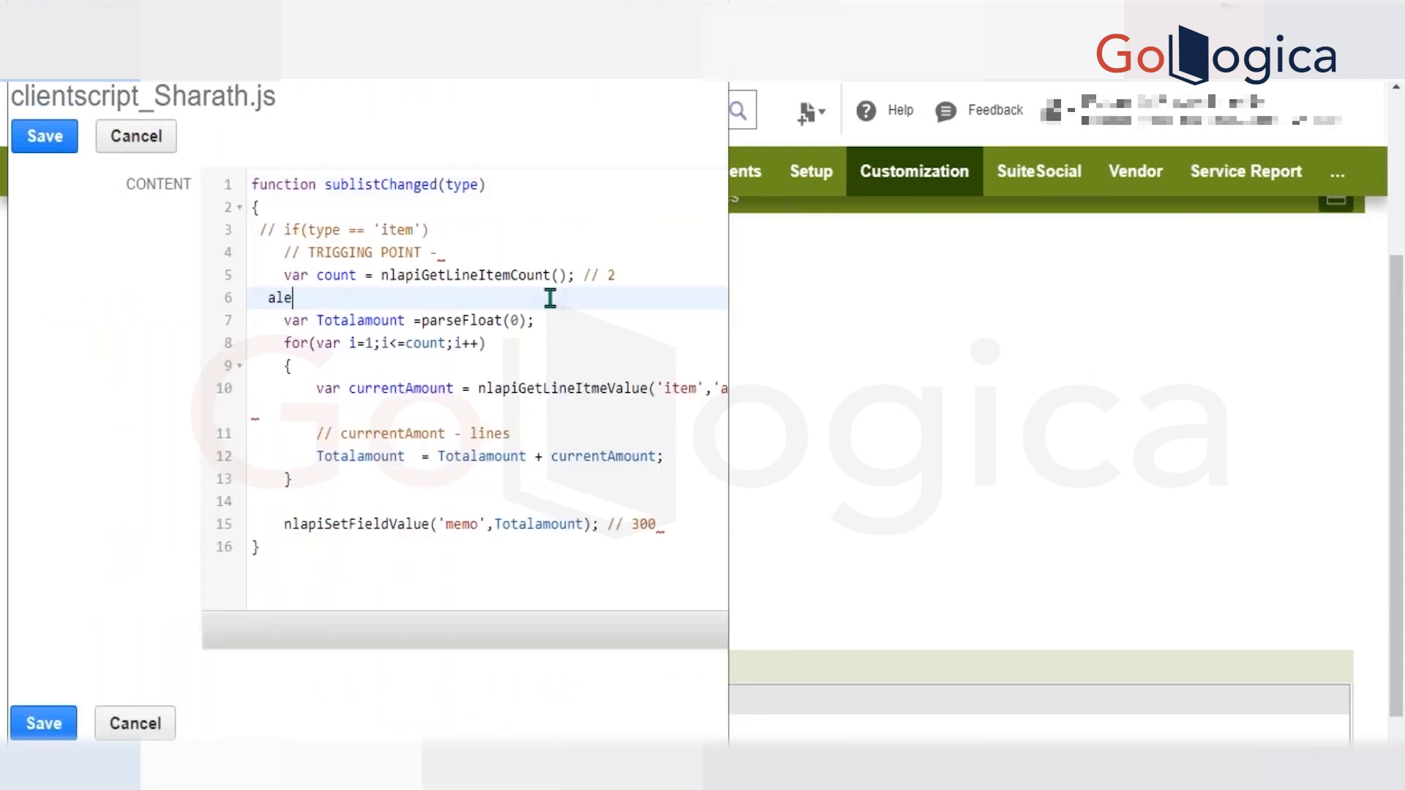
{"action": "type", "text": "rt('count' +"}
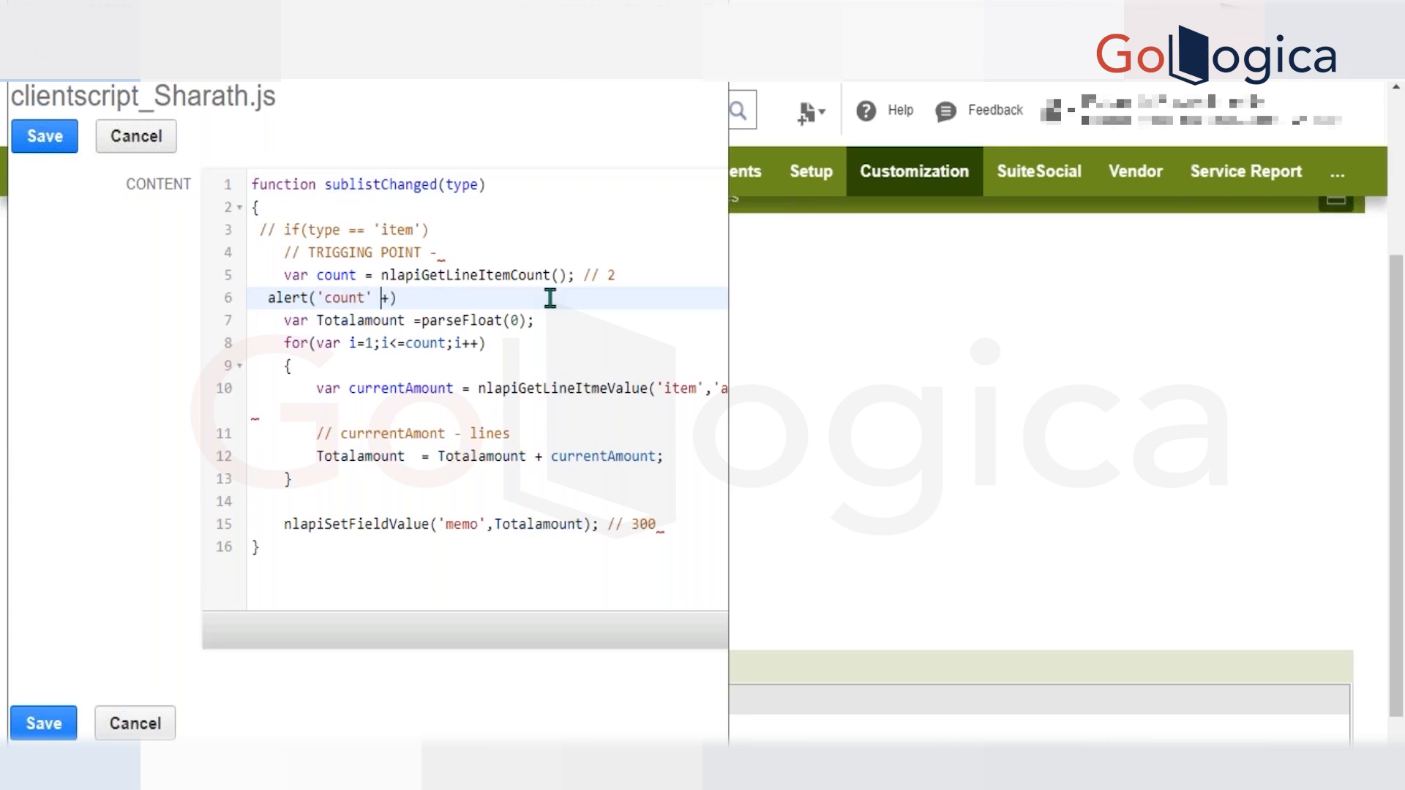
{"action": "key", "text": "BackSpace"}
{"action": "key", "text": "Right"}
{"action": "type", "text": "count"}
{"action": "key", "text": "Left"}
{"action": "key", "text": "Left"}
{"action": "key", "text": "Left"}
{"action": "key", "text": "Left"}
{"action": "key", "text": "Left"}
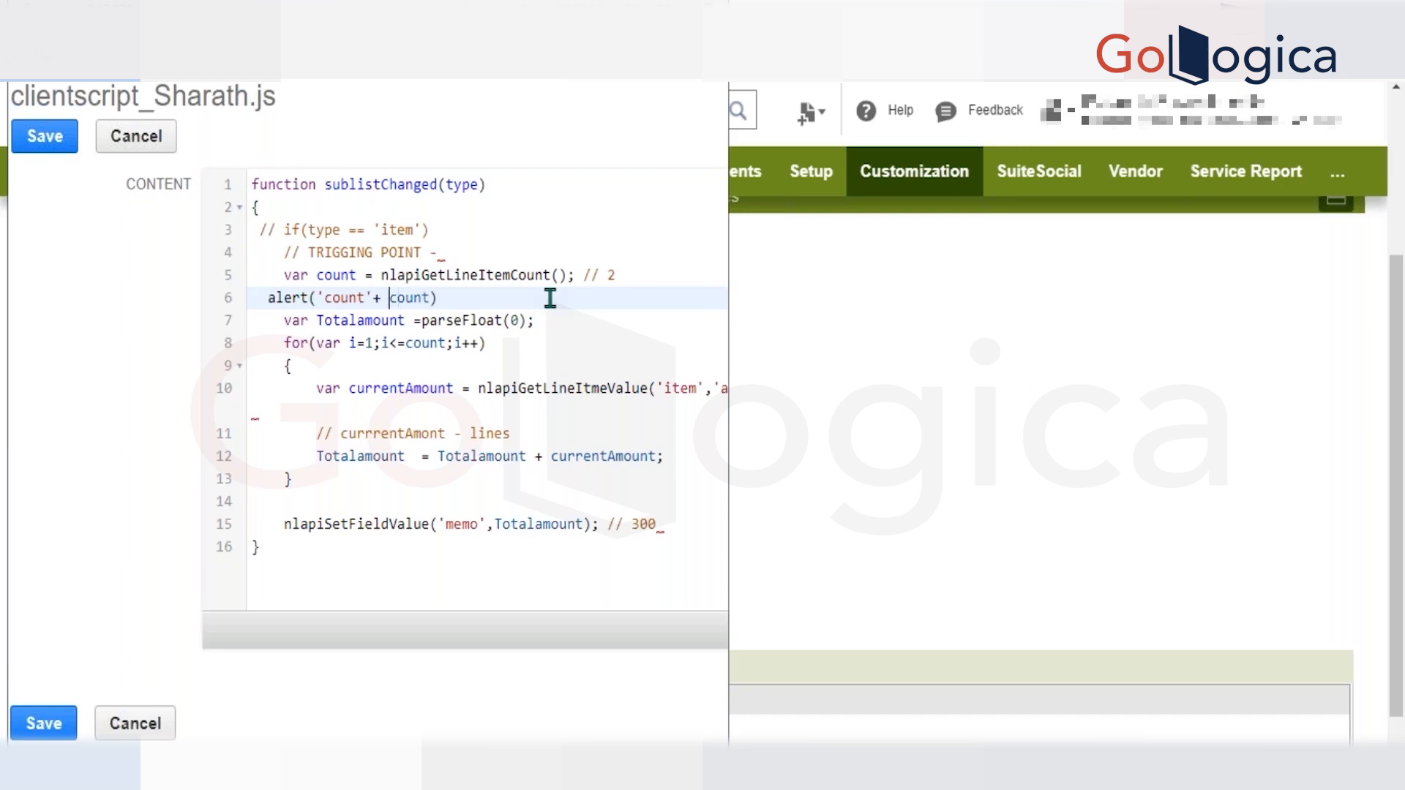
{"action": "key", "text": "Left"}
{"action": "key", "text": "Left"}
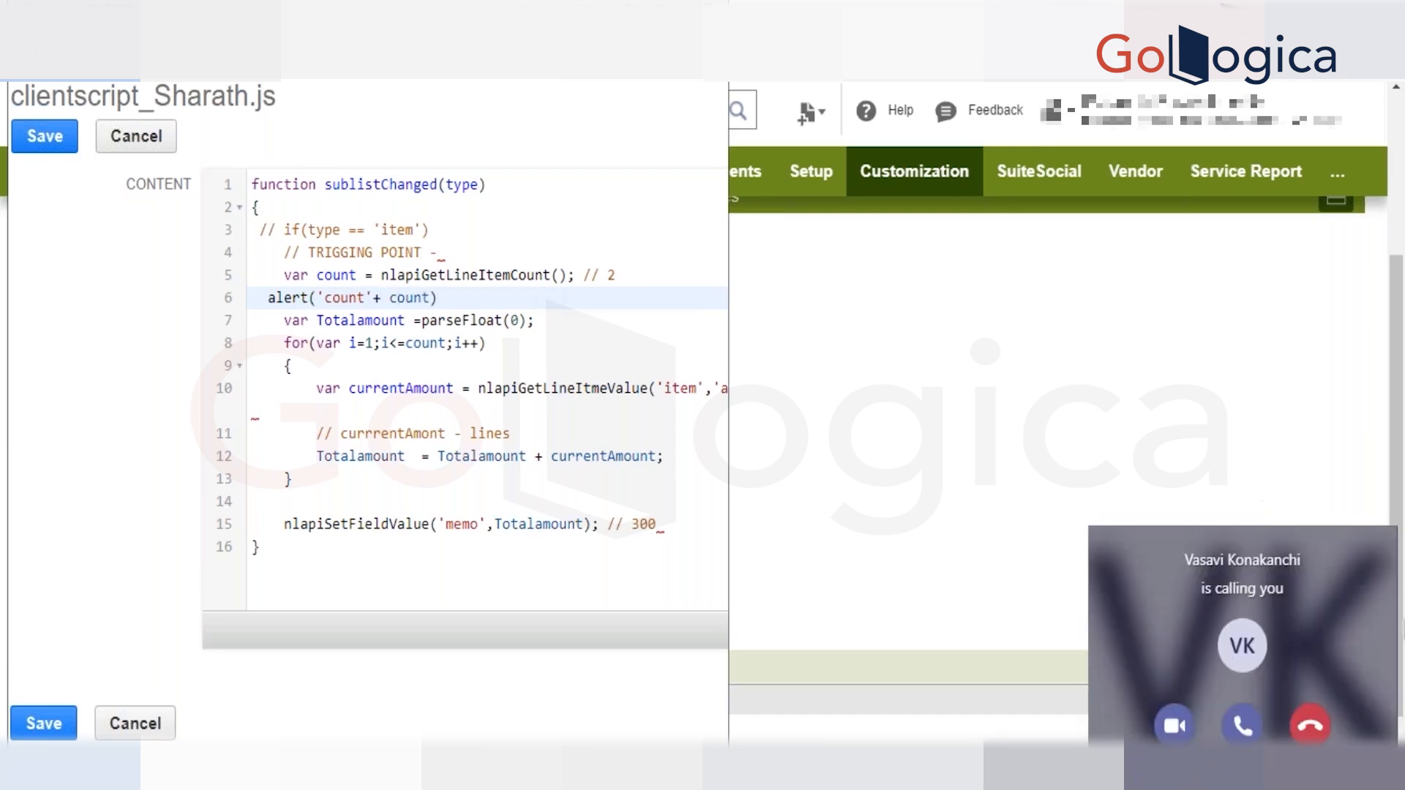
{"action": "left_click", "coordinate": [1310, 726]}
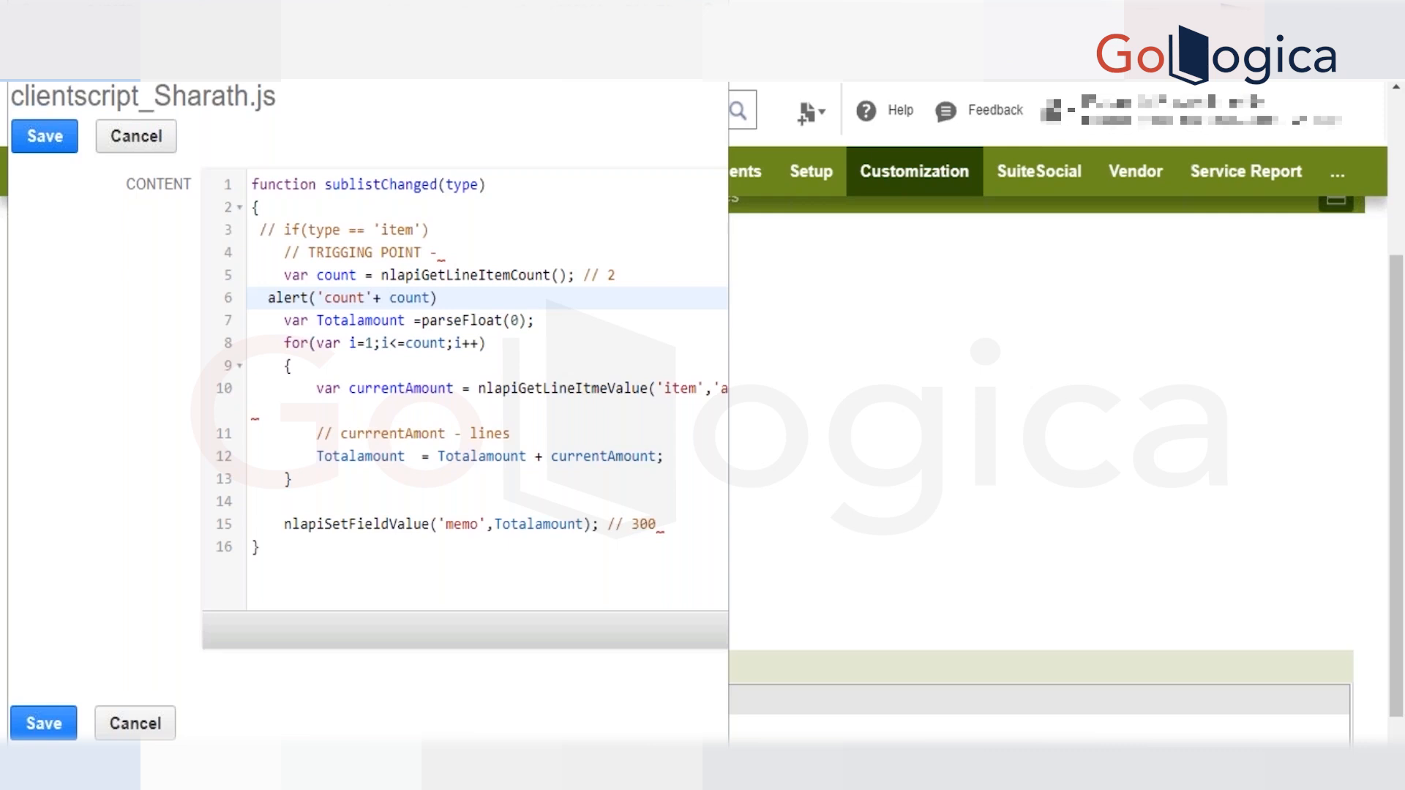
{"action": "left_click", "coordinate": [525, 365]}
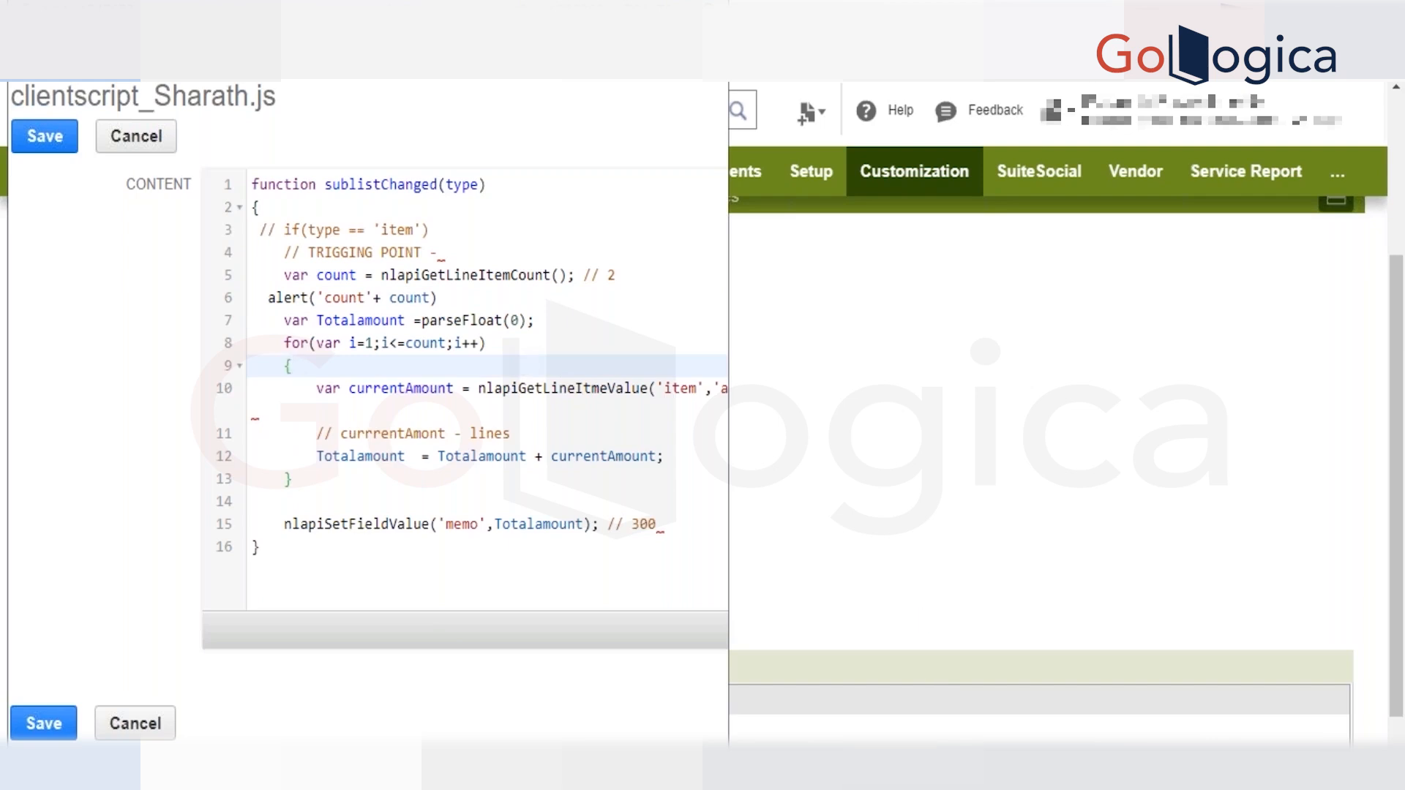
{"action": "left_click", "coordinate": [543, 302]}
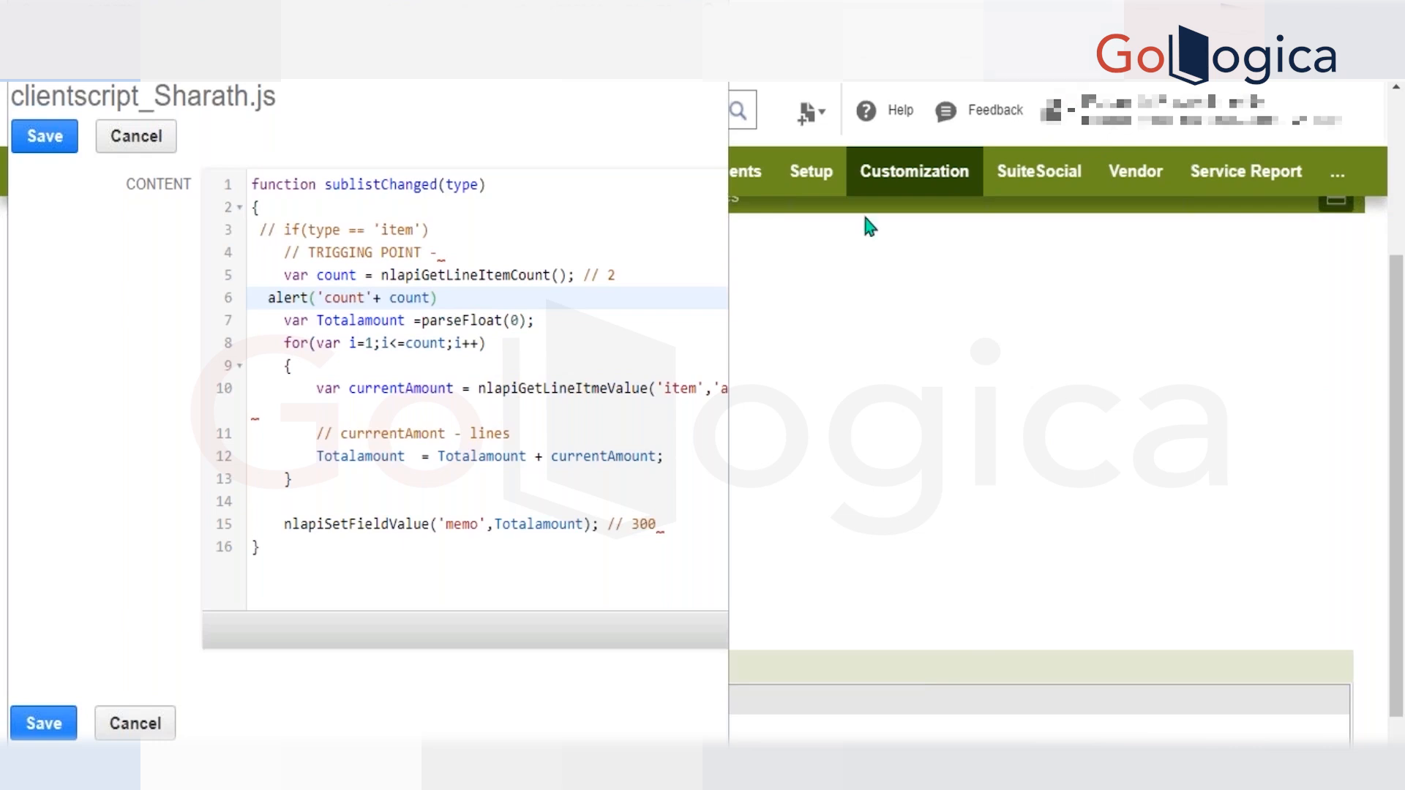
{"action": "left_click", "coordinate": [600, 382]}
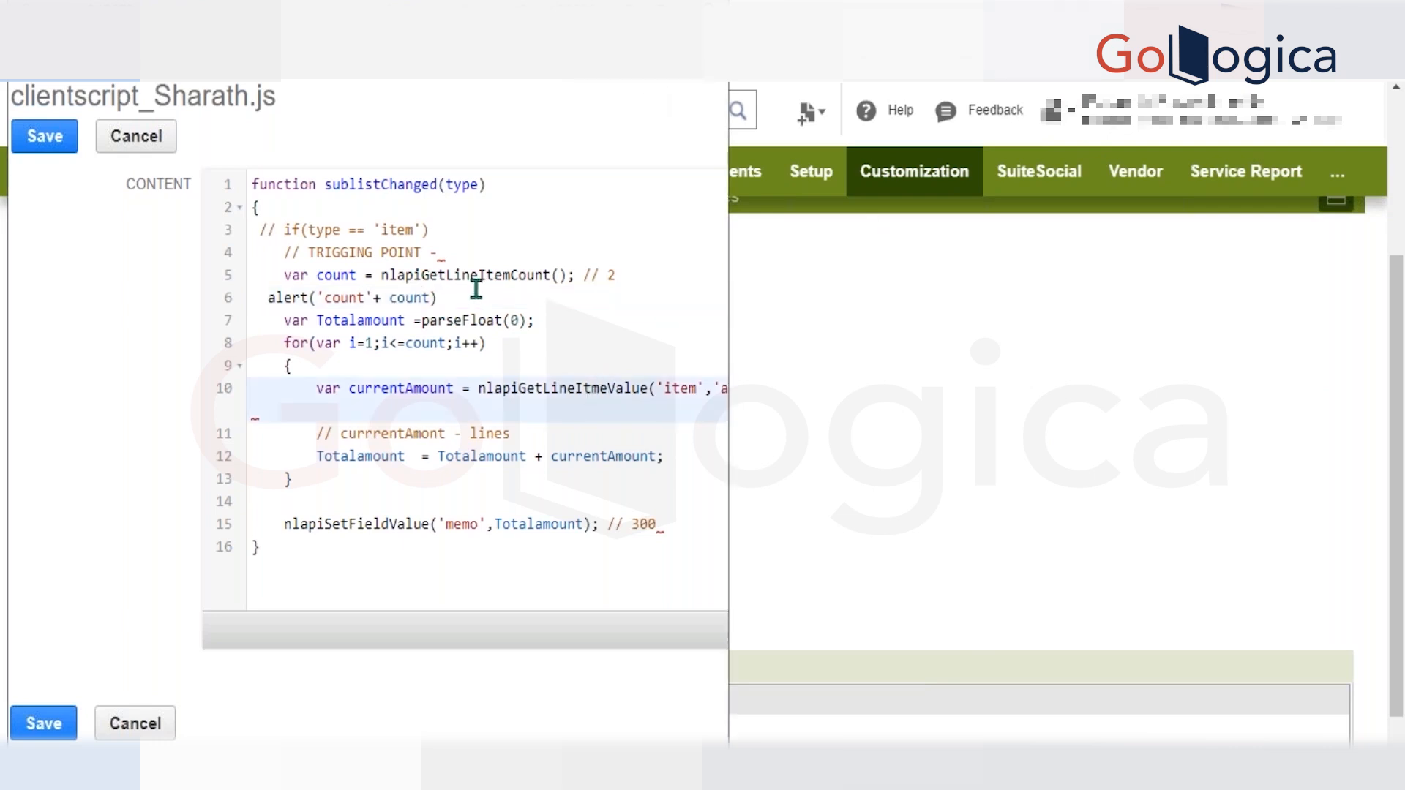
Copy the count alert to the empty line before nlapiSetFieldValue and after the currentAmount assignment inside the loop.
{"action": "left_click_drag", "start_coordinate": [437, 297], "coordinate": [265, 296]}
{"action": "key", "text": "ctrl+c"}
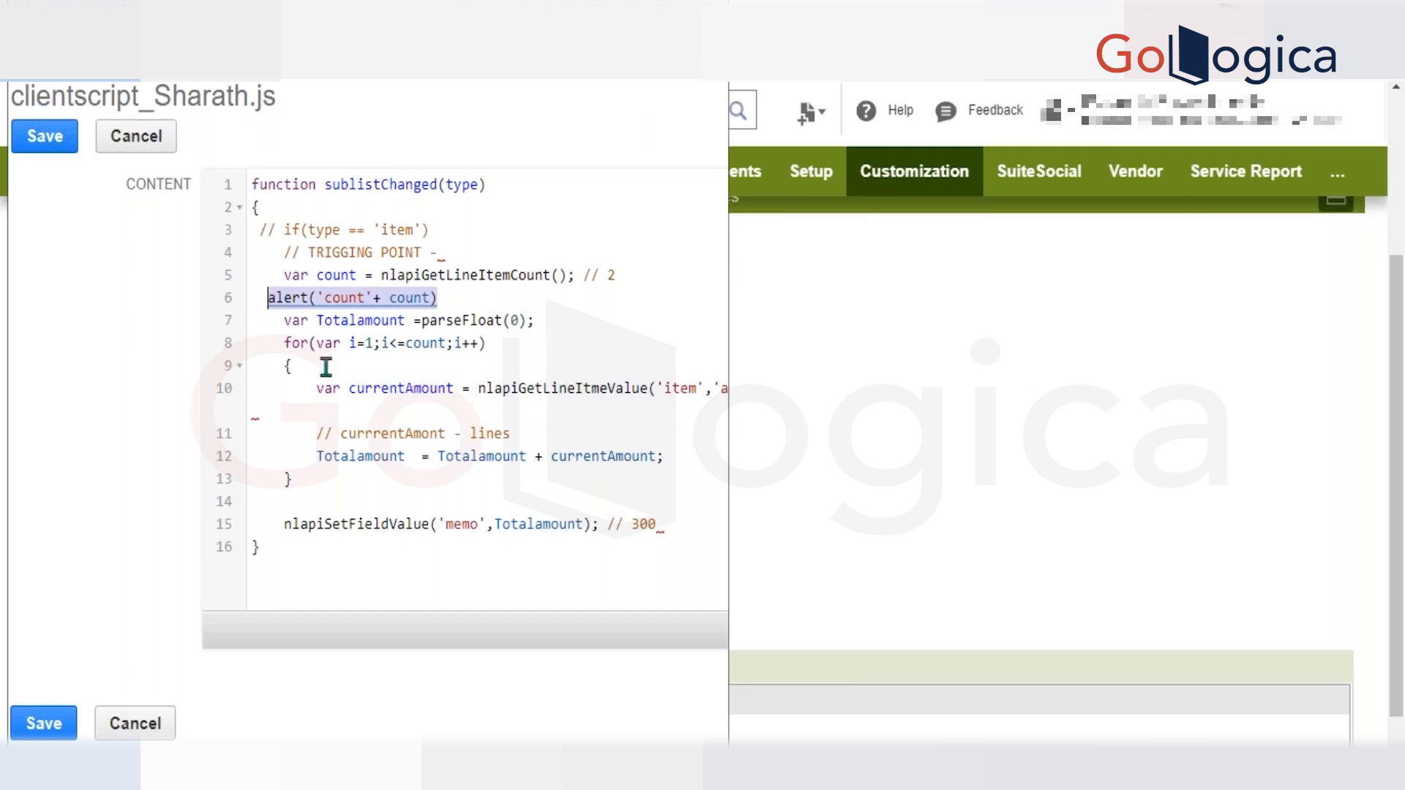
{"action": "left_click", "coordinate": [556, 321]}
{"action": "left_click", "coordinate": [461, 496]}
{"action": "key", "text": "Tab"}
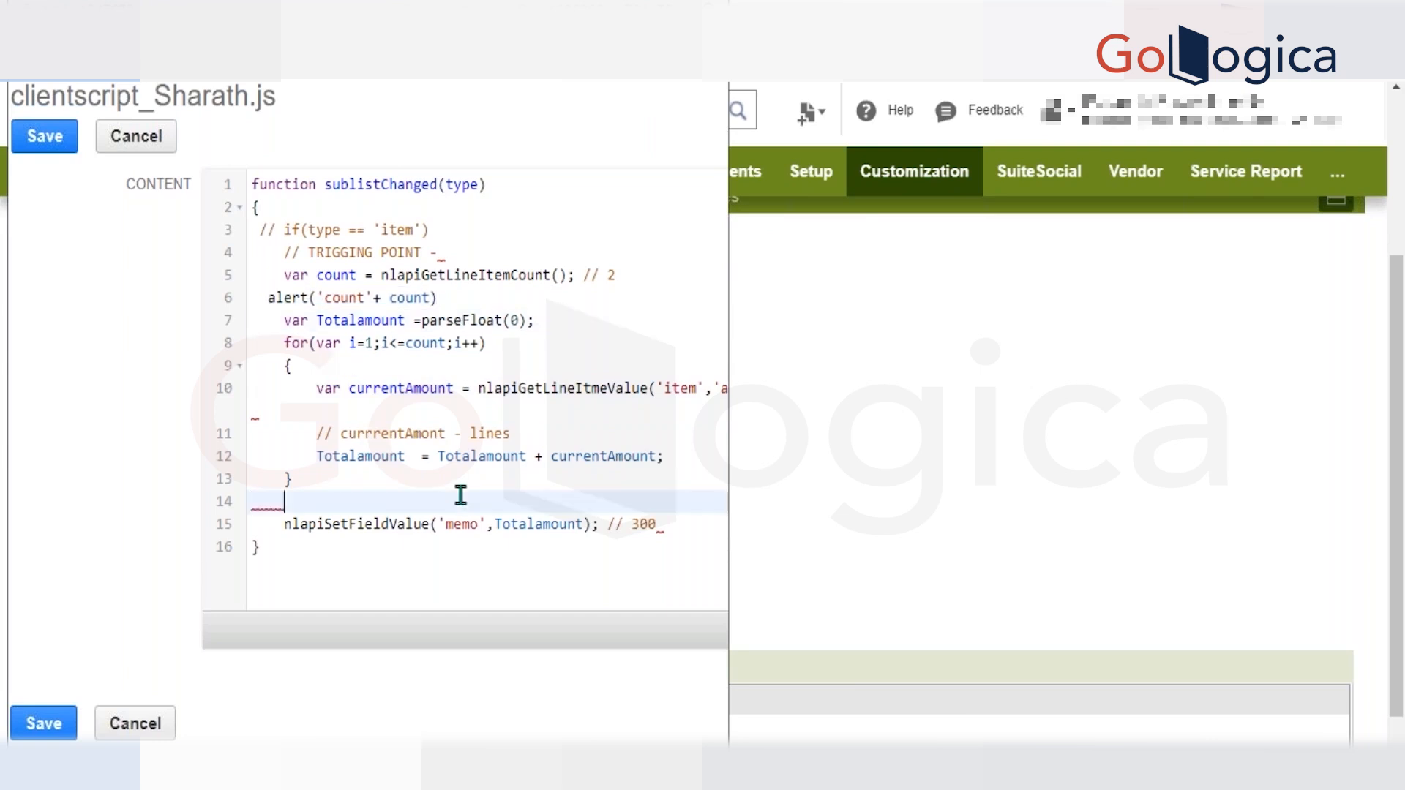
{"action": "key", "text": "ctrl+v"}
{"action": "left_click", "coordinate": [388, 416]}
{"action": "key", "text": "ctrl+v"}
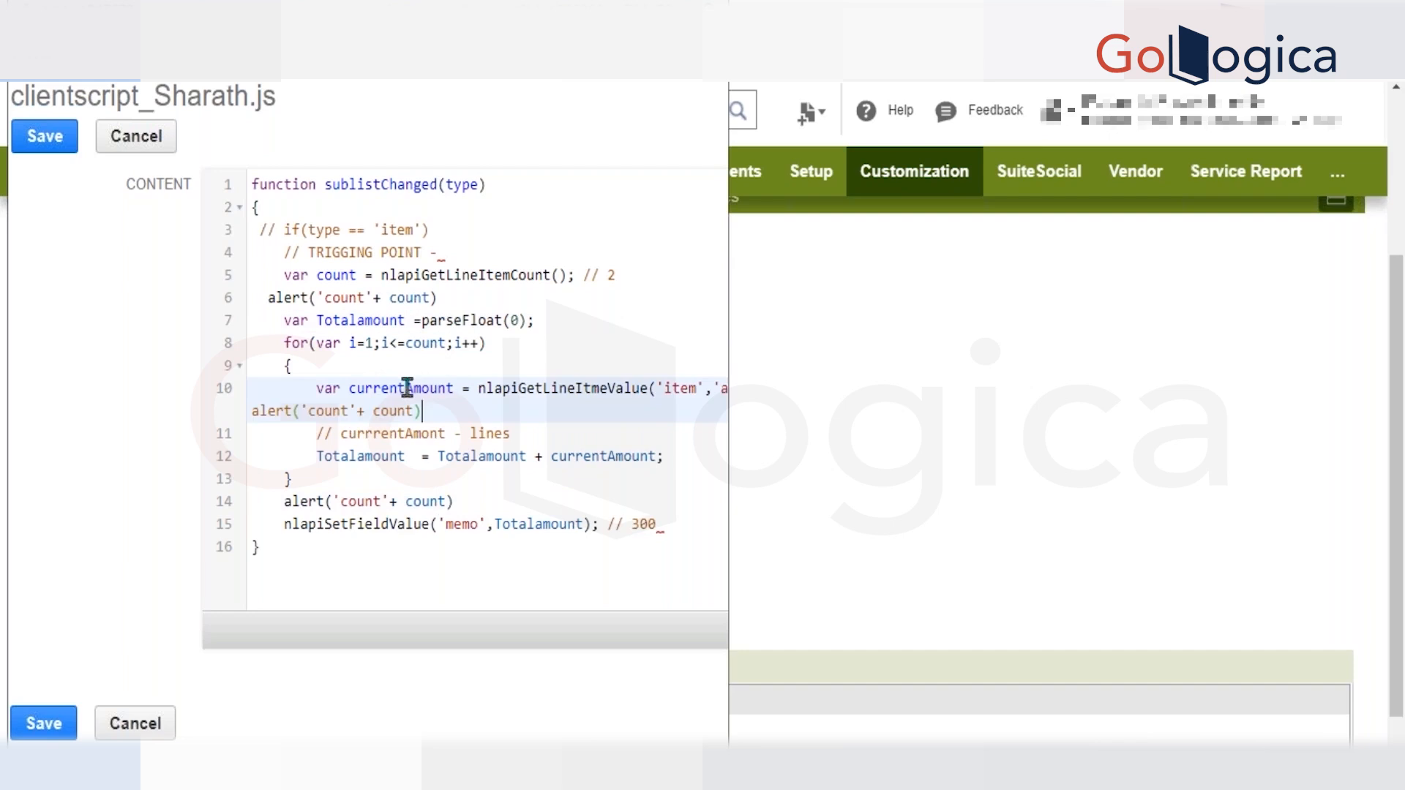
Change the loop's alert so both its label and its variable read currentAmount instead of count.
{"action": "double_click", "coordinate": [404, 388]}
{"action": "key", "text": "ctrl+c"}
{"action": "double_click", "coordinate": [337, 412]}
{"action": "key", "text": "ctrl+v"}
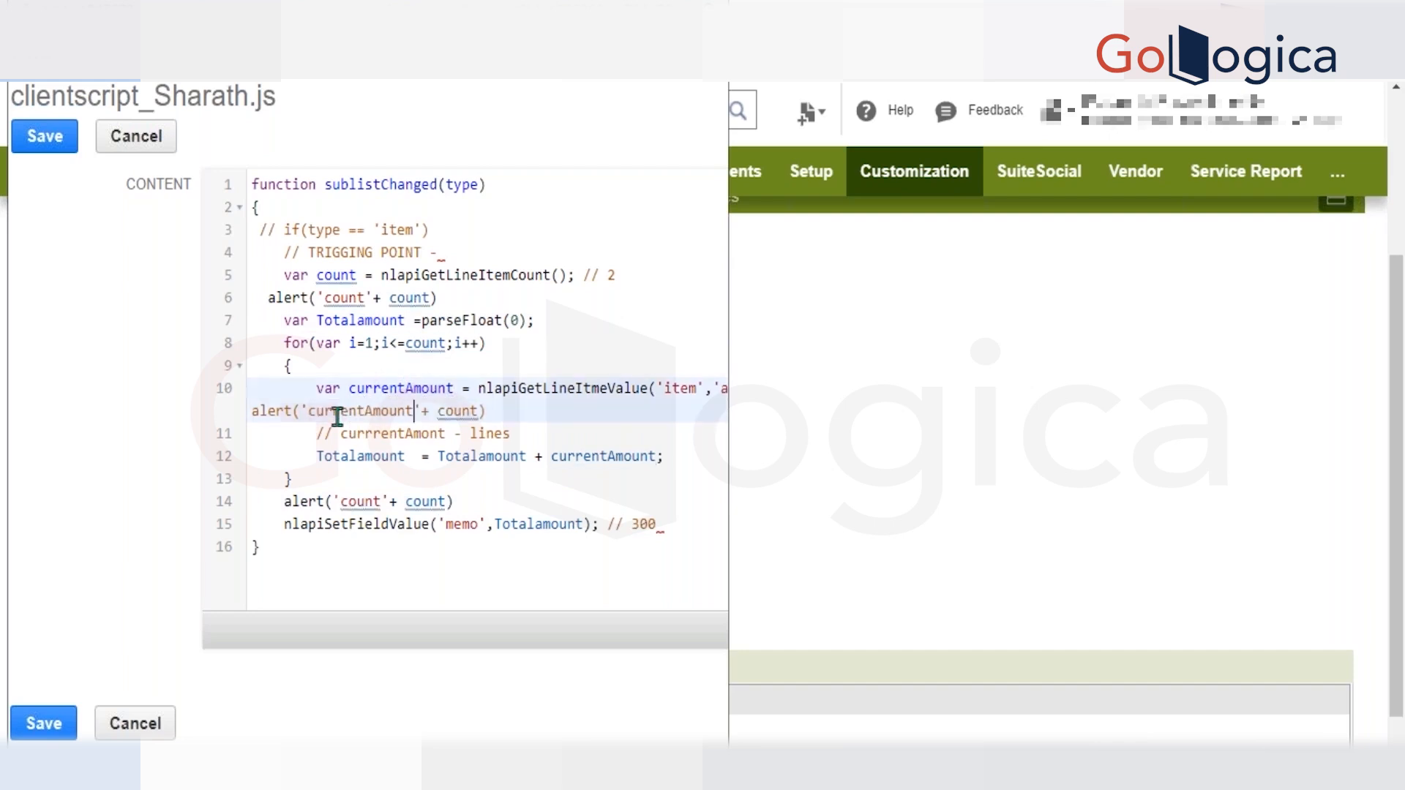
{"action": "double_click", "coordinate": [443, 410]}
{"action": "key", "text": "ctrl+v"}
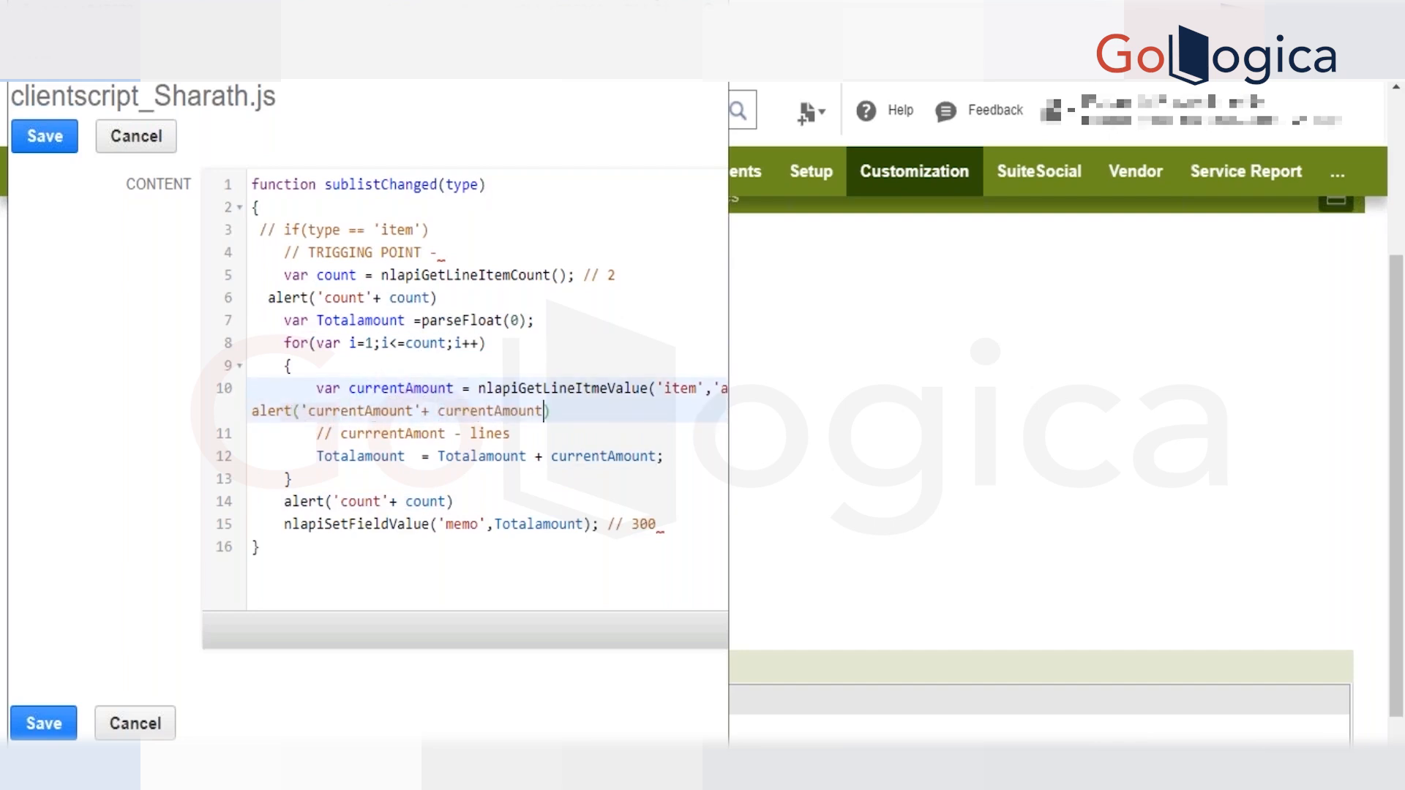
Enlarge the editor window, put the currentAmount alert on its own indented line, and remove the 200 preceding it.
{"action": "left_click", "coordinate": [658, 3]}
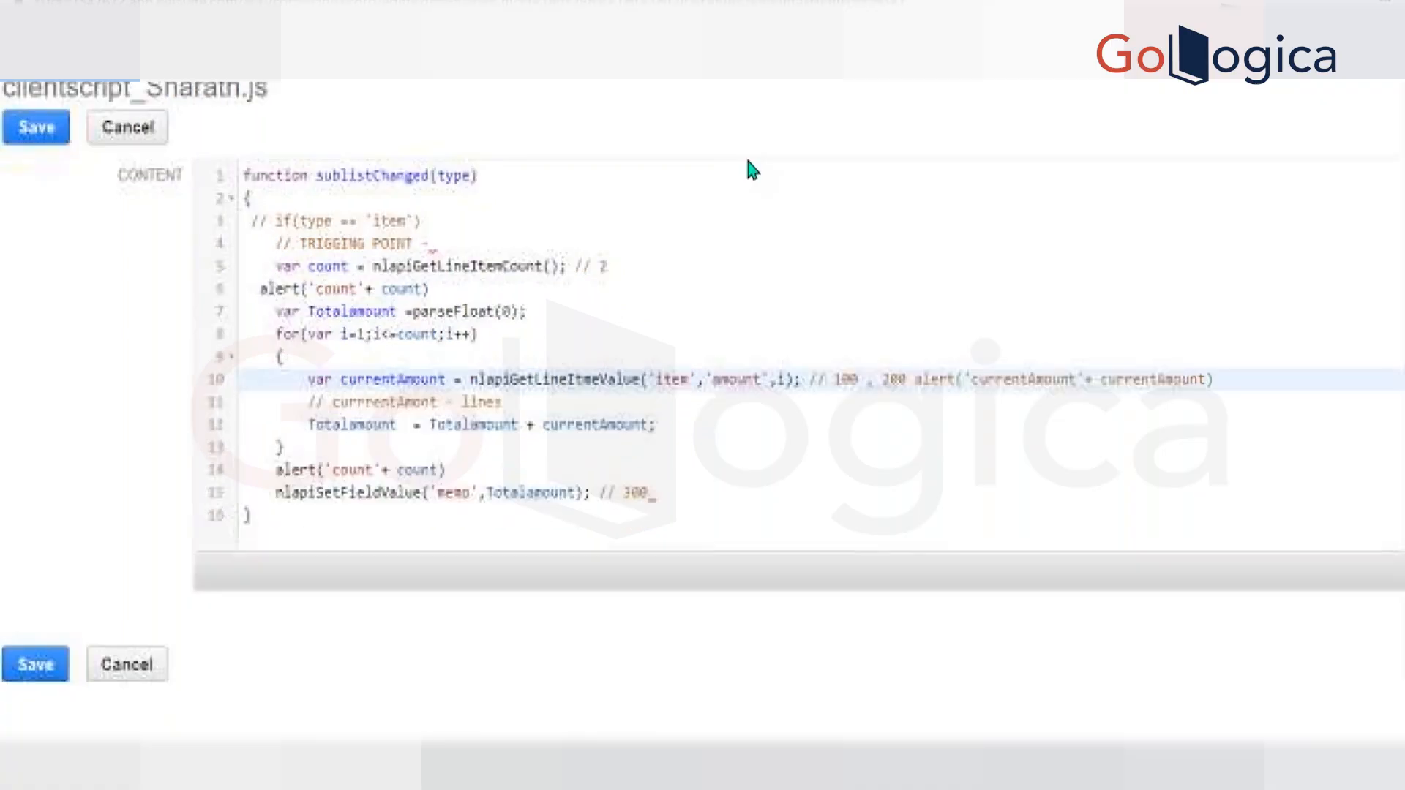
{"action": "left_click", "coordinate": [875, 379]}
{"action": "key", "text": "Return"}
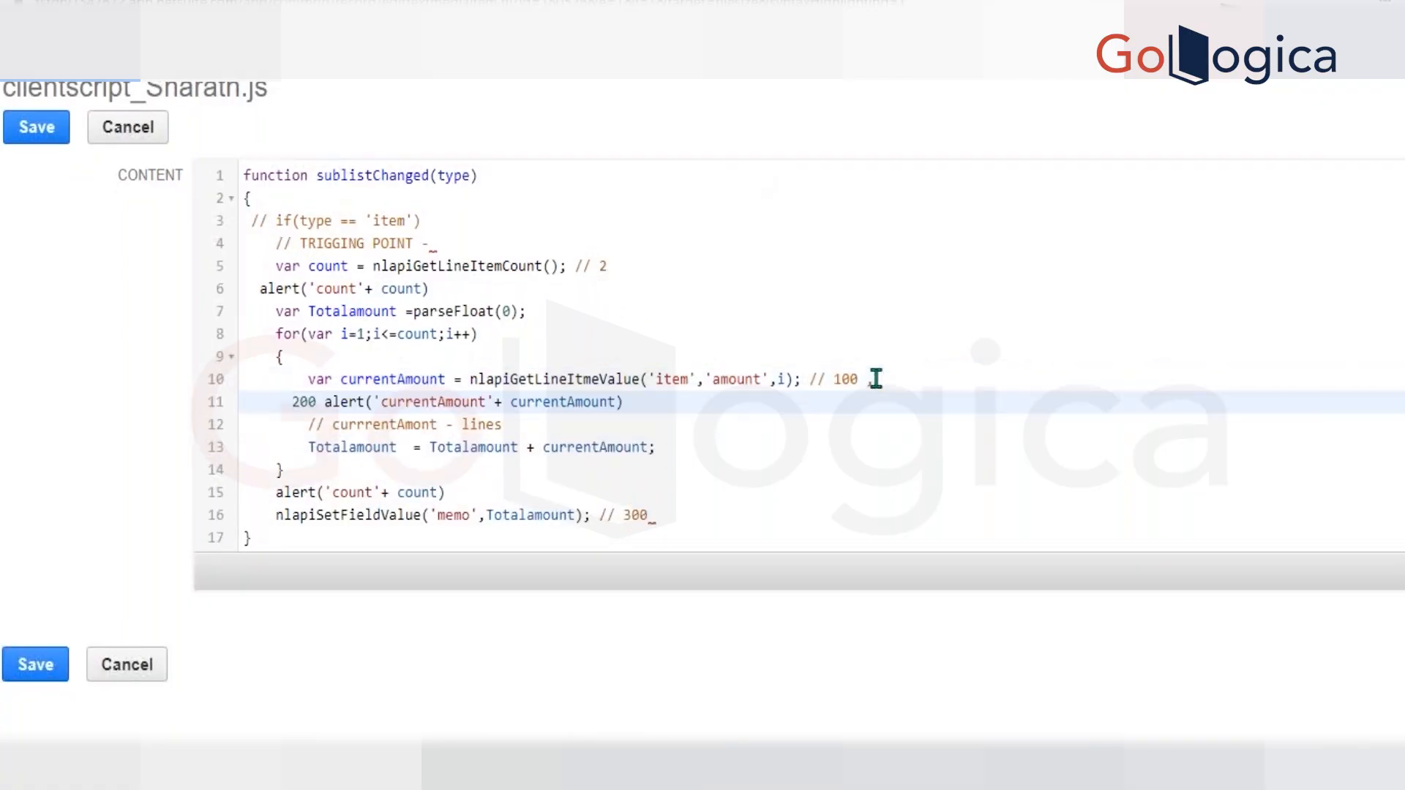
{"action": "key", "text": "Delete"}
{"action": "key", "text": "Delete"}
{"action": "key", "text": "Delete"}
{"action": "key", "text": "Delete"}
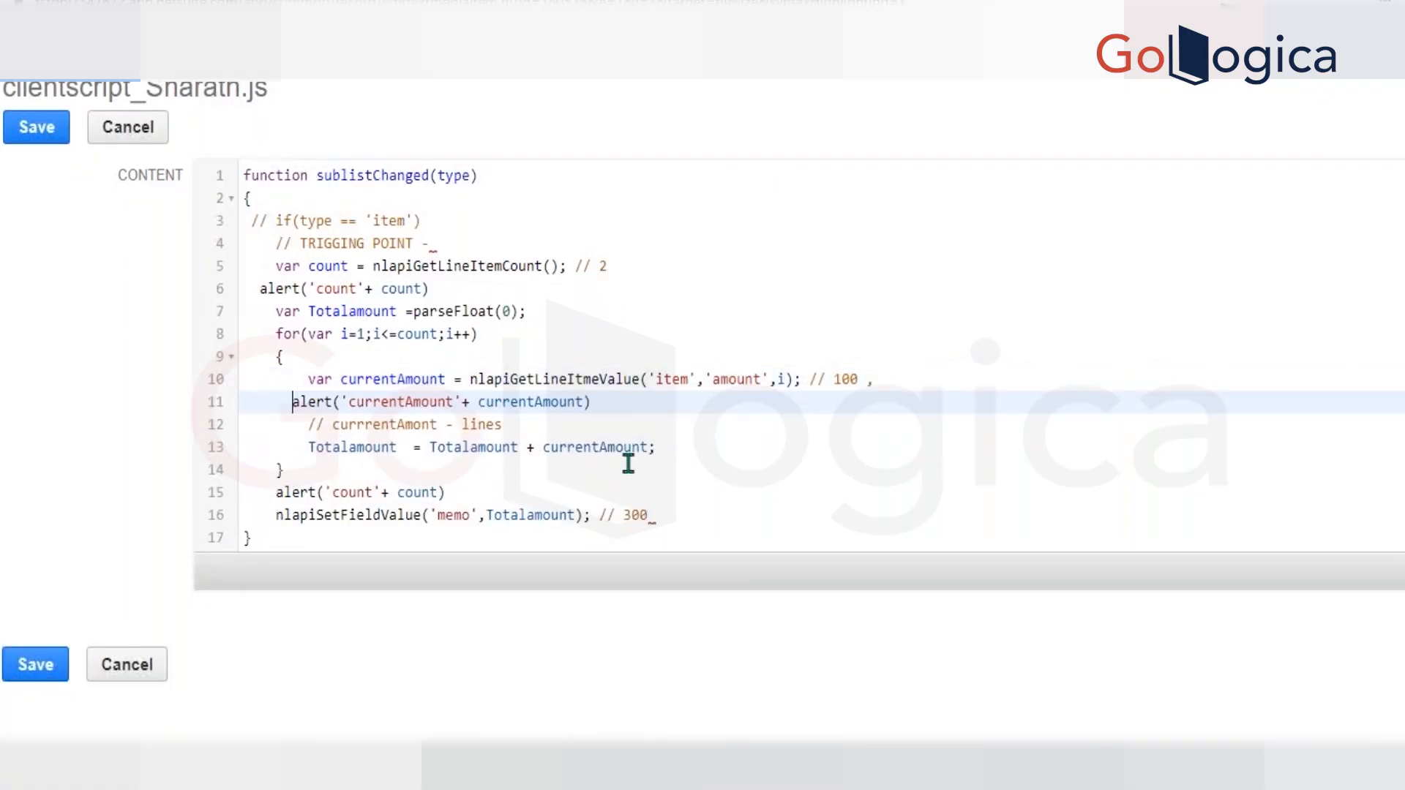
{"action": "key", "text": "Tab"}
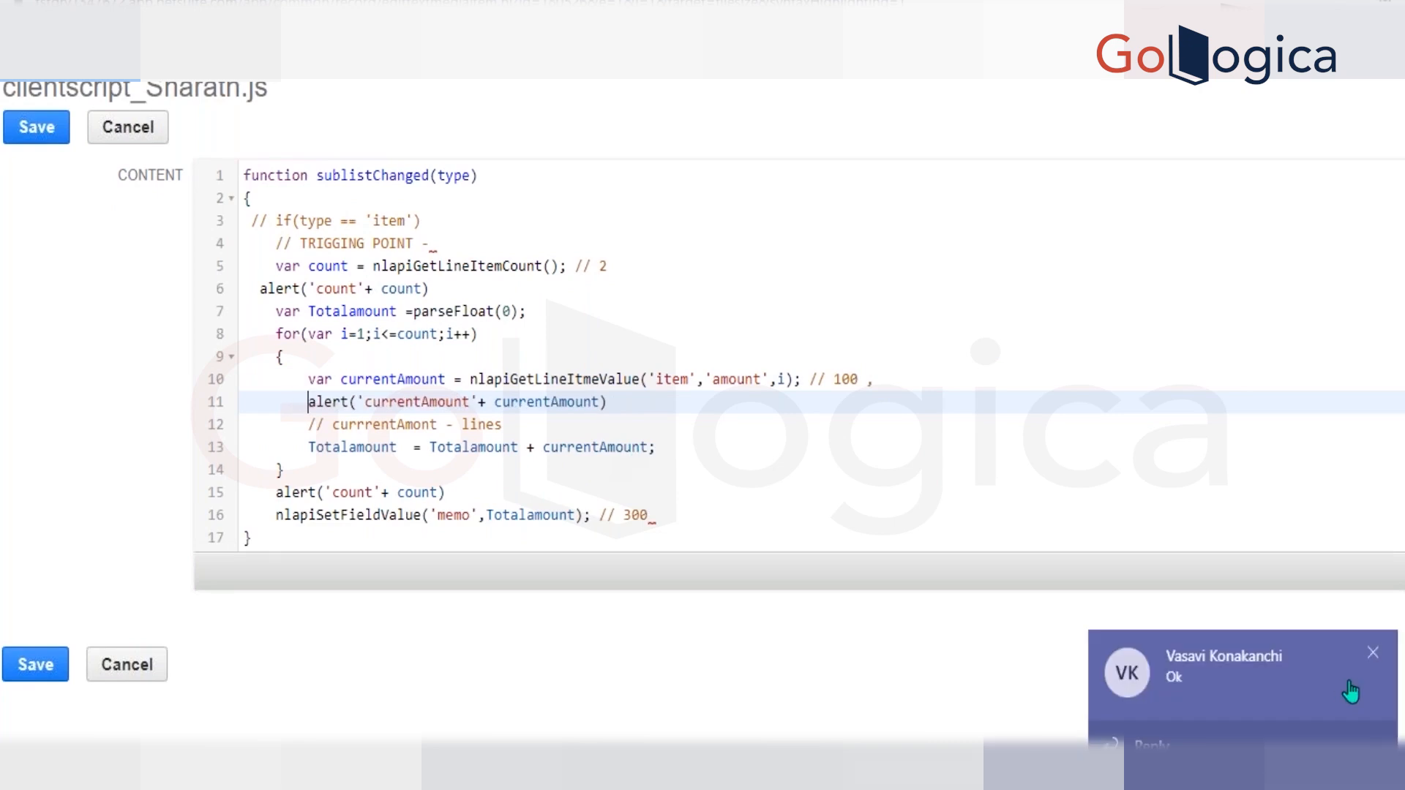
{"action": "left_click", "coordinate": [1369, 657]}
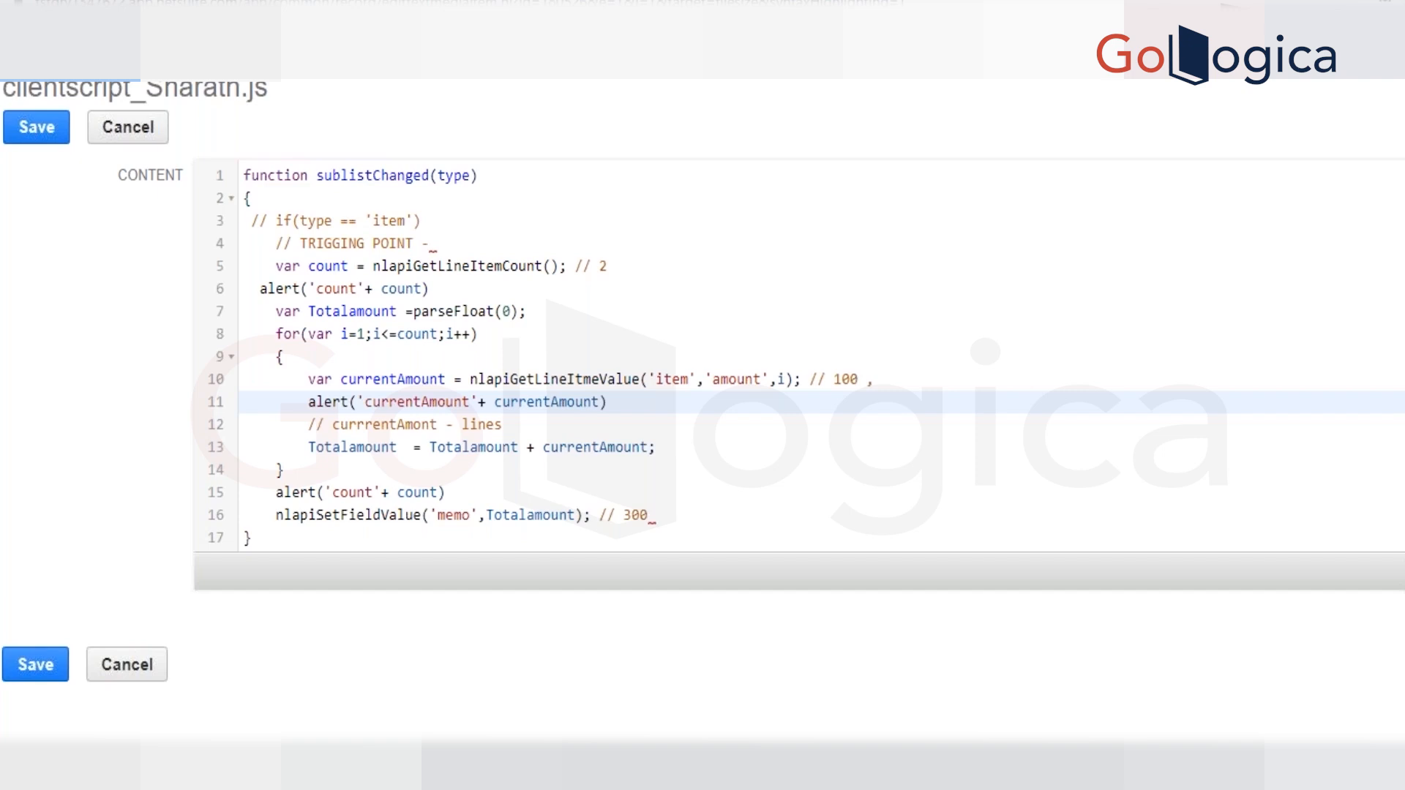
{"action": "left_click", "coordinate": [503, 424]}
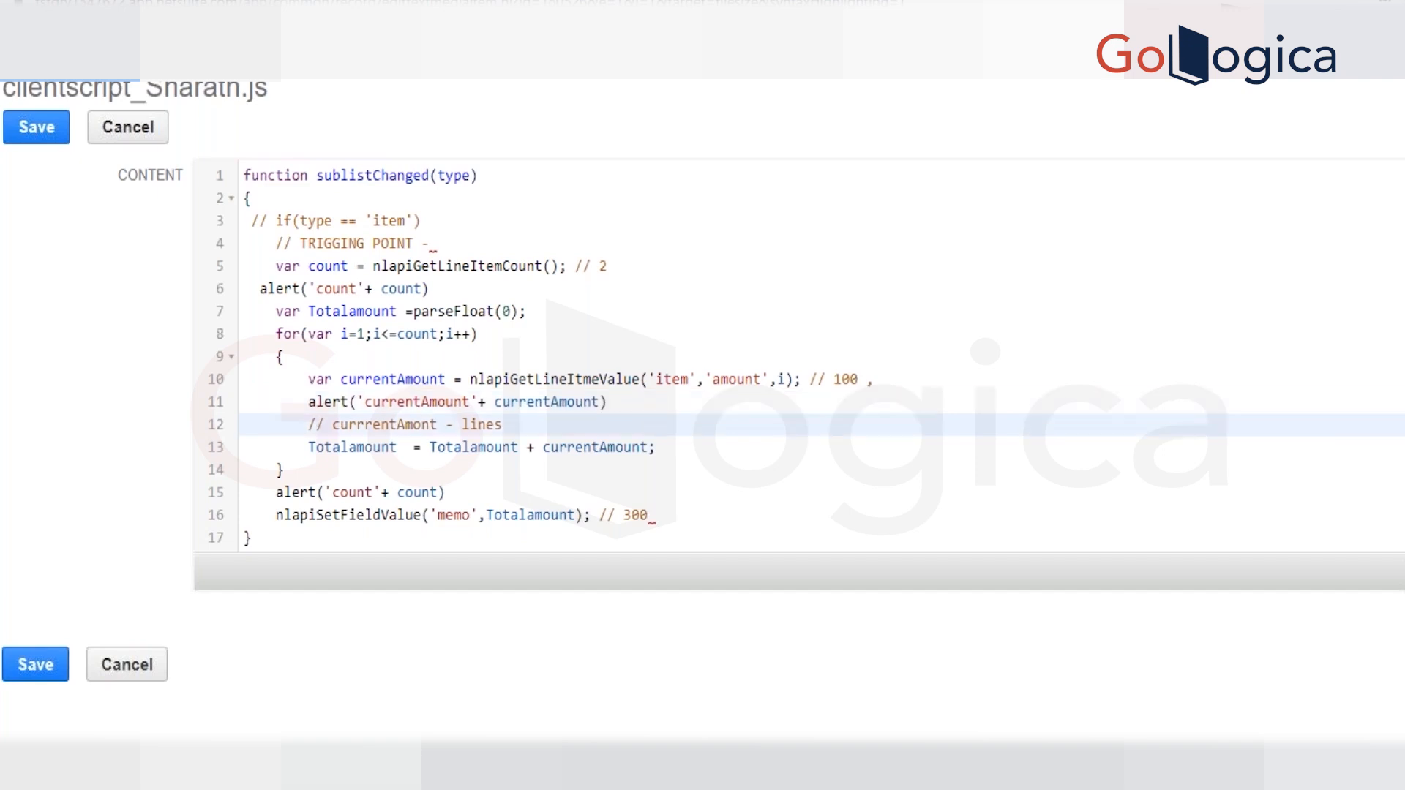
{"action": "left_click", "coordinate": [659, 397]}
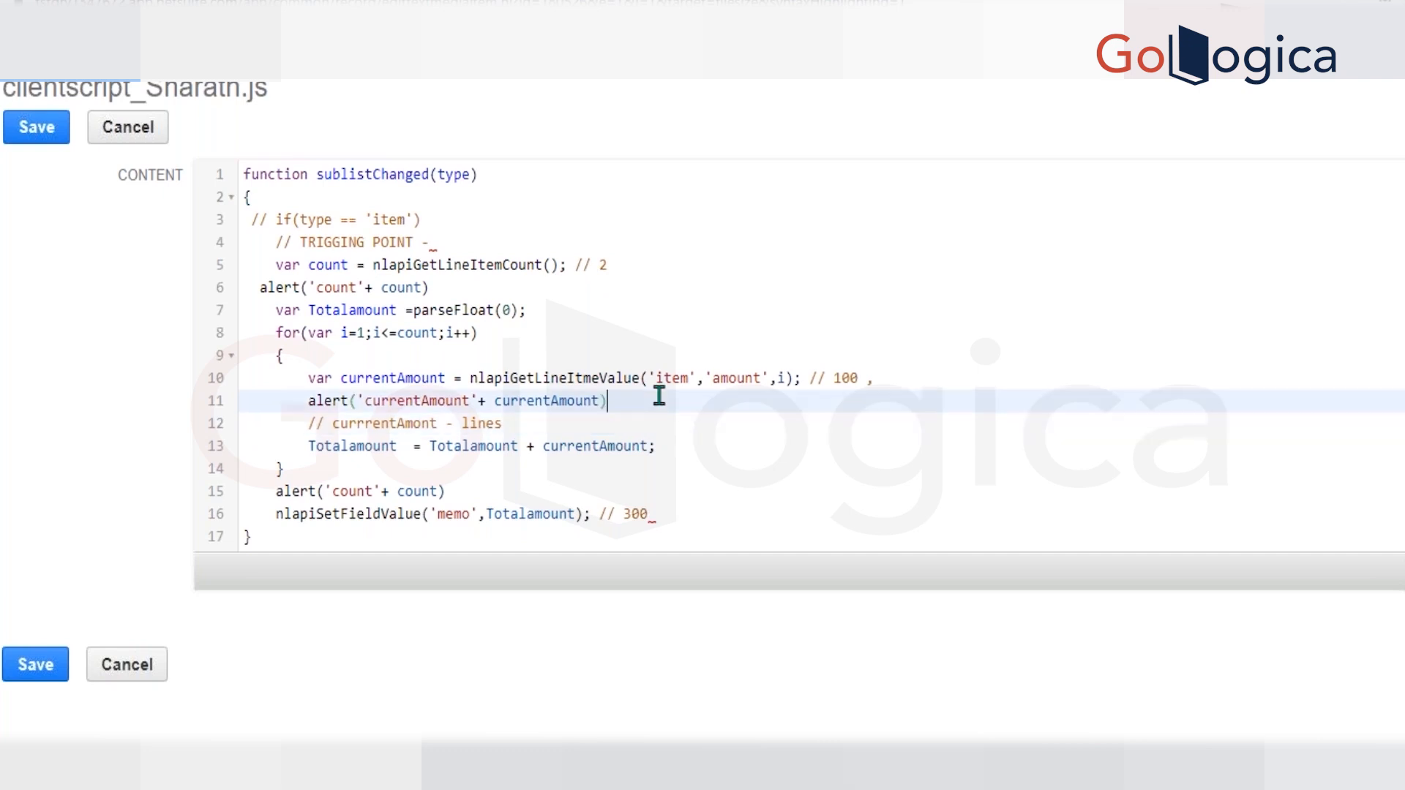
{"action": "double_click", "coordinate": [593, 445]}
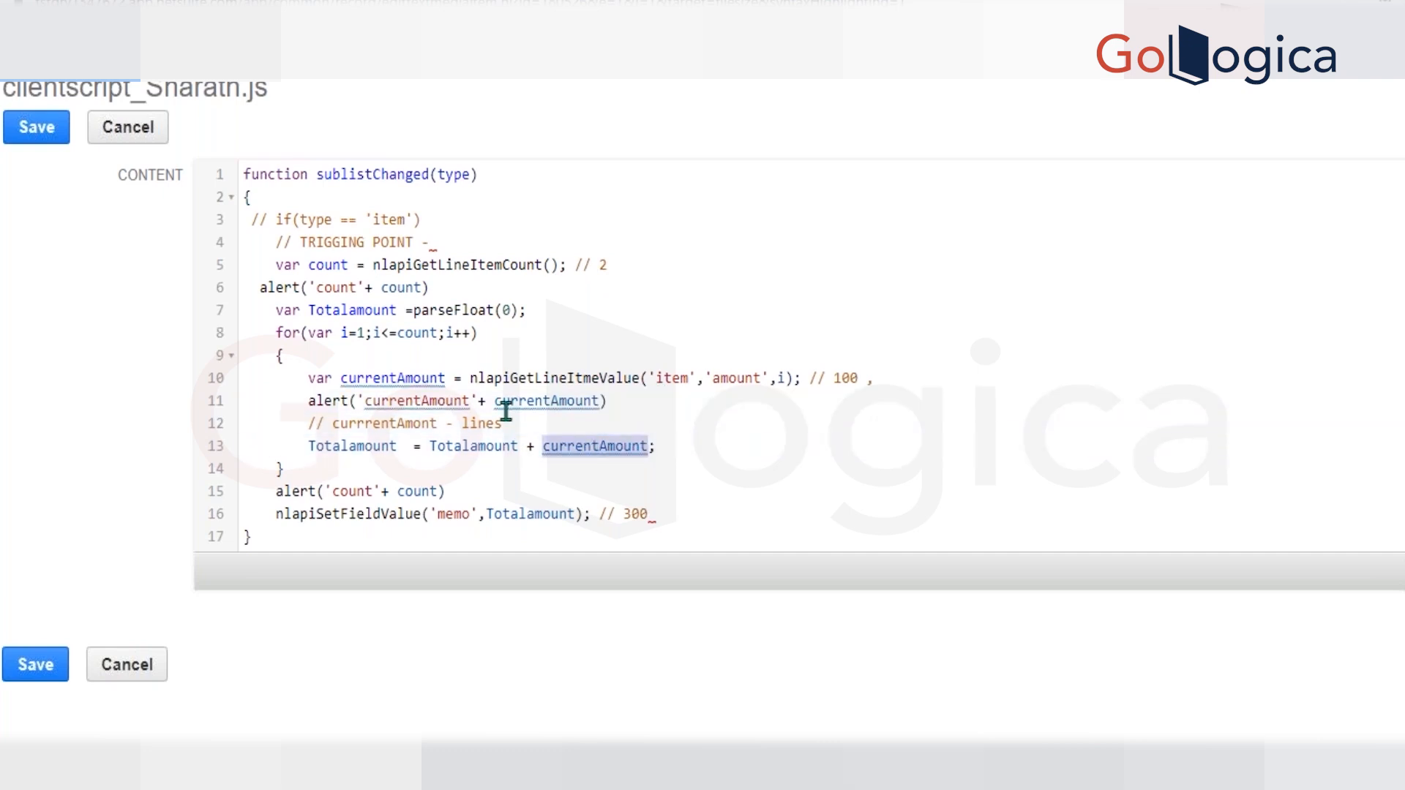
{"action": "left_click", "coordinate": [575, 446]}
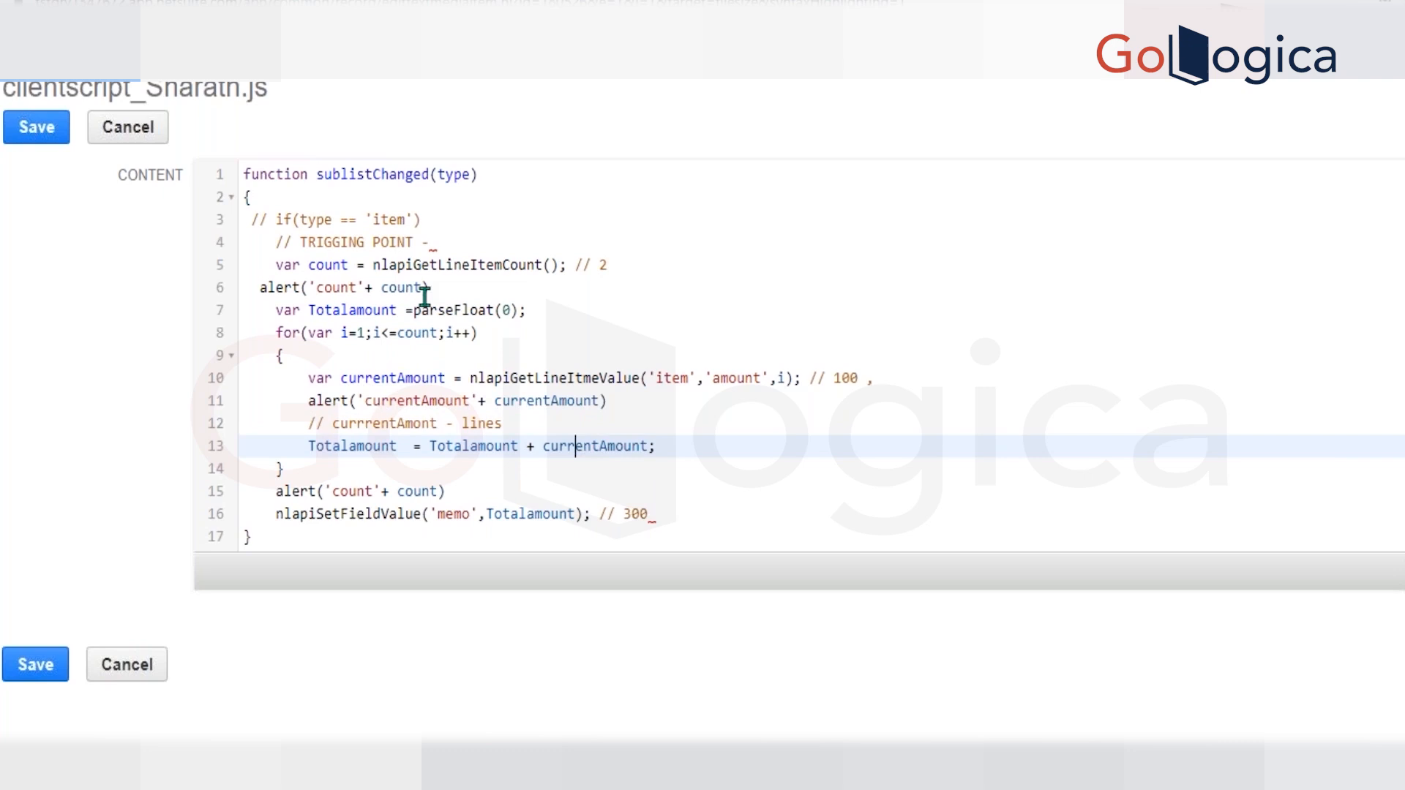
{"action": "left_click", "coordinate": [509, 274]}
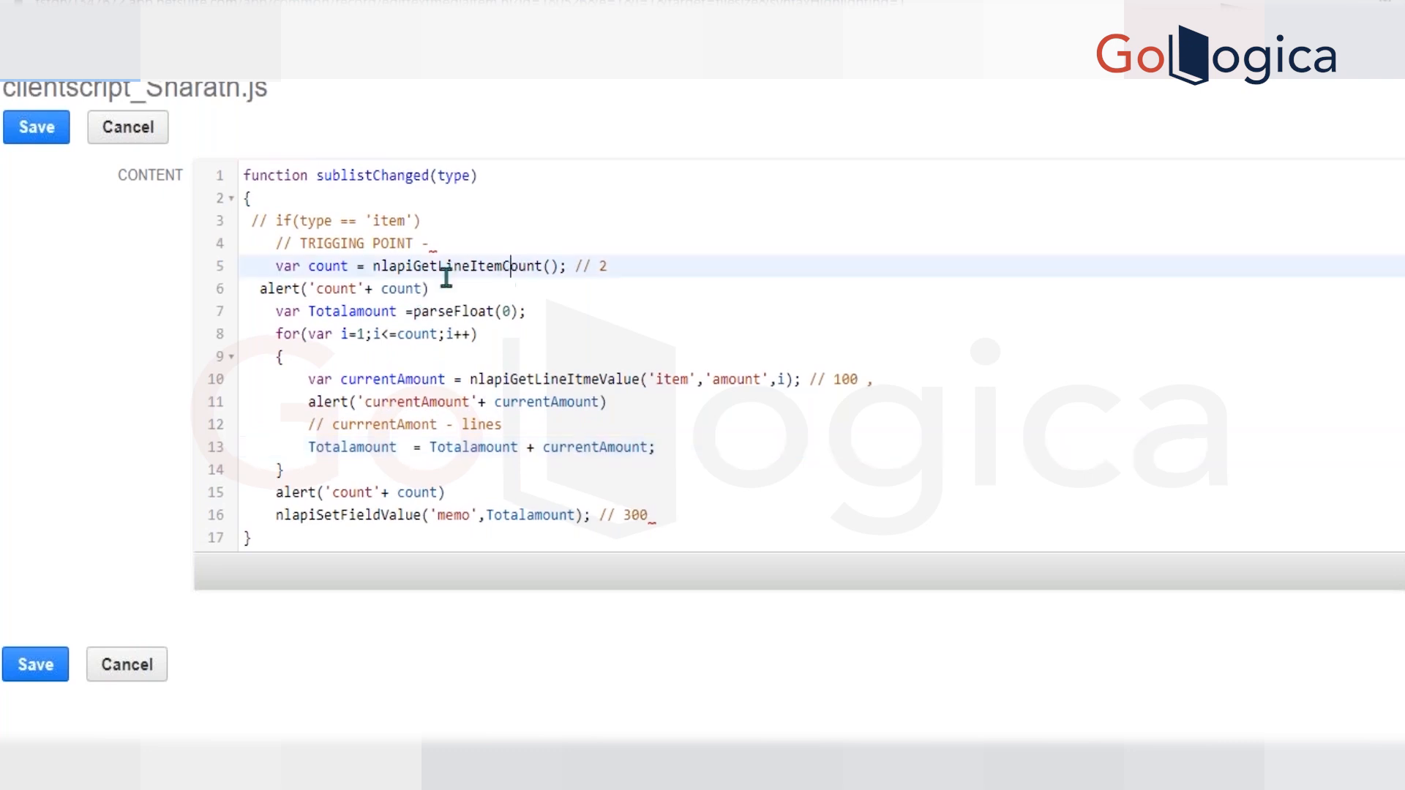
Save the edited script file and open a new invoice form, dismissing its test alert.
{"action": "left_click", "coordinate": [48, 130]}
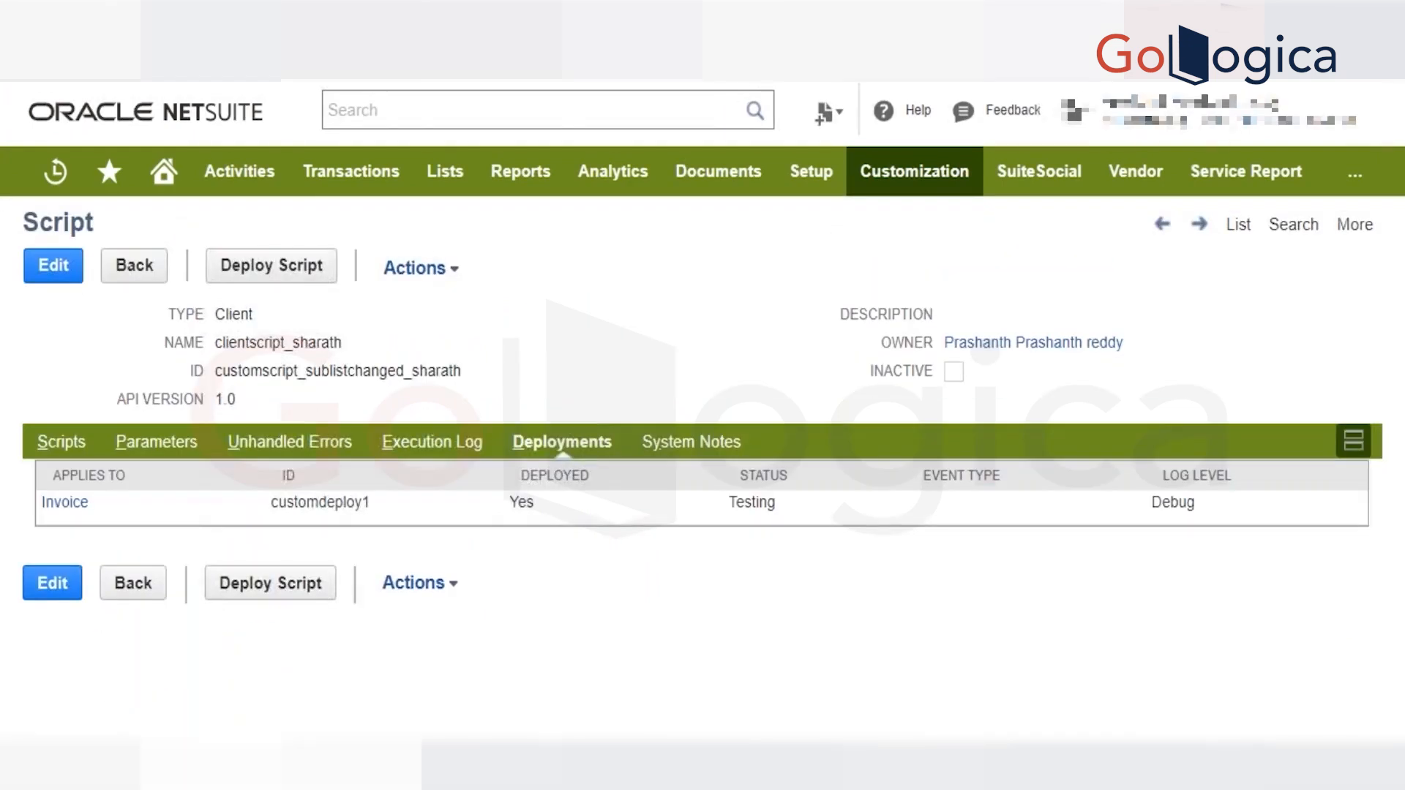
{"action": "mouse_move", "coordinate": [347, 187]}
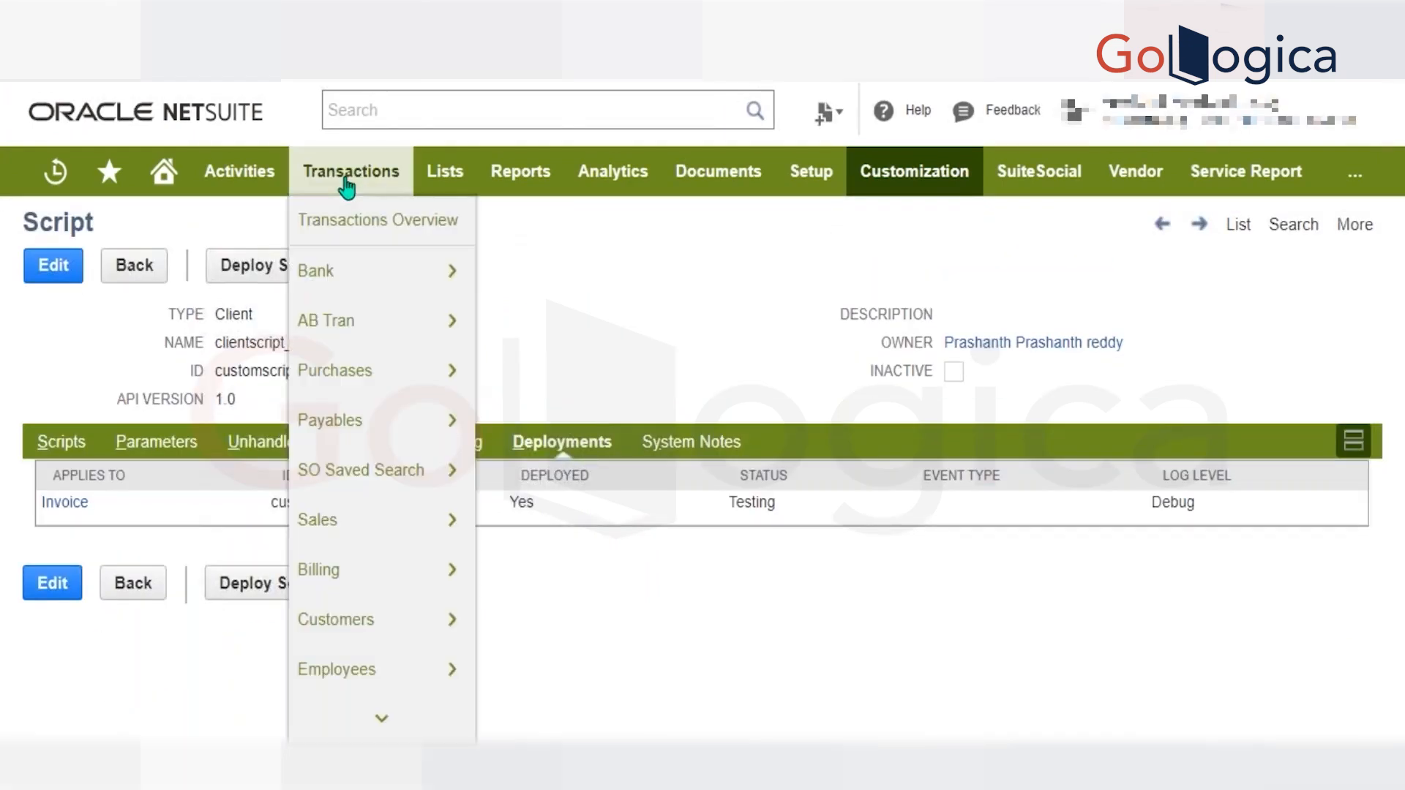
{"action": "mouse_move", "coordinate": [383, 520]}
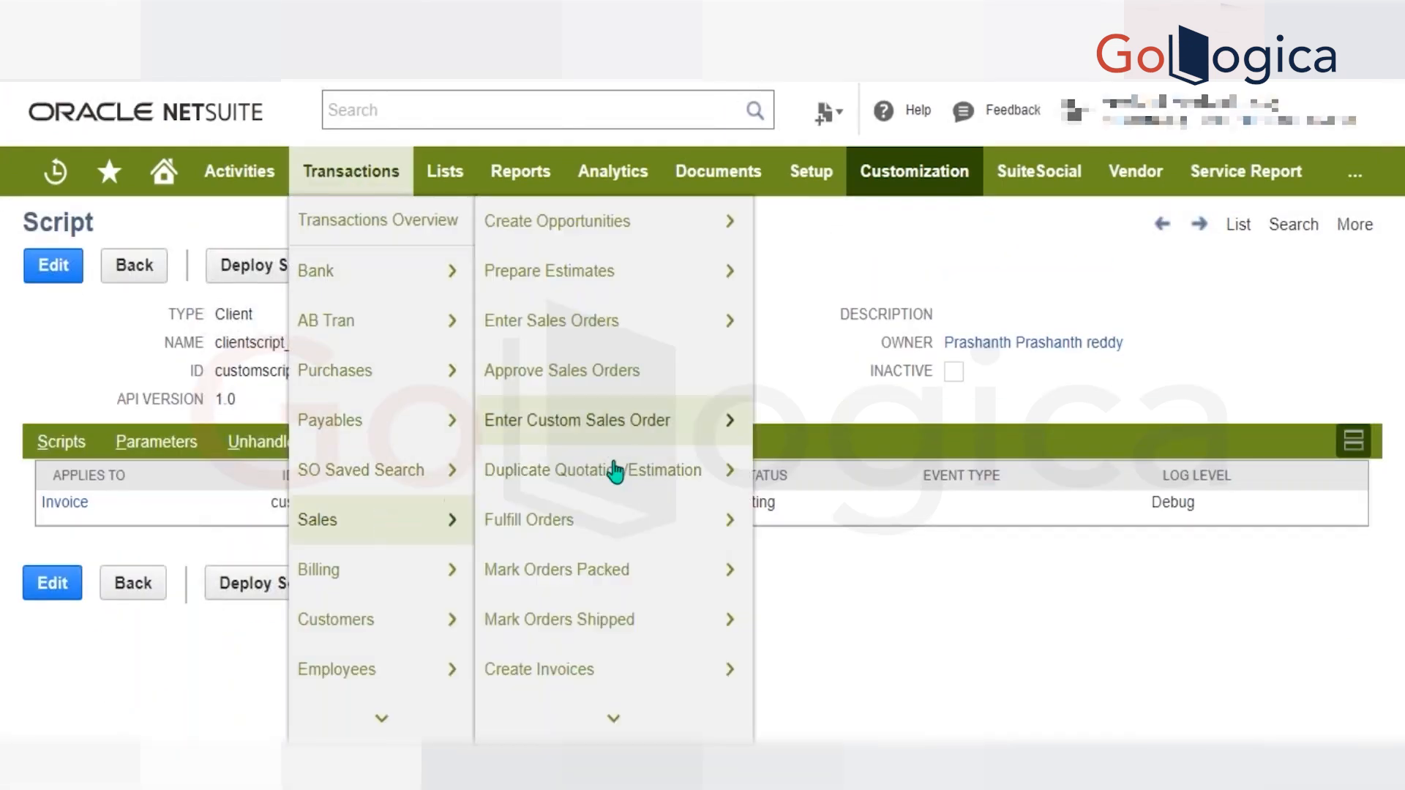
{"action": "mouse_move", "coordinate": [588, 717]}
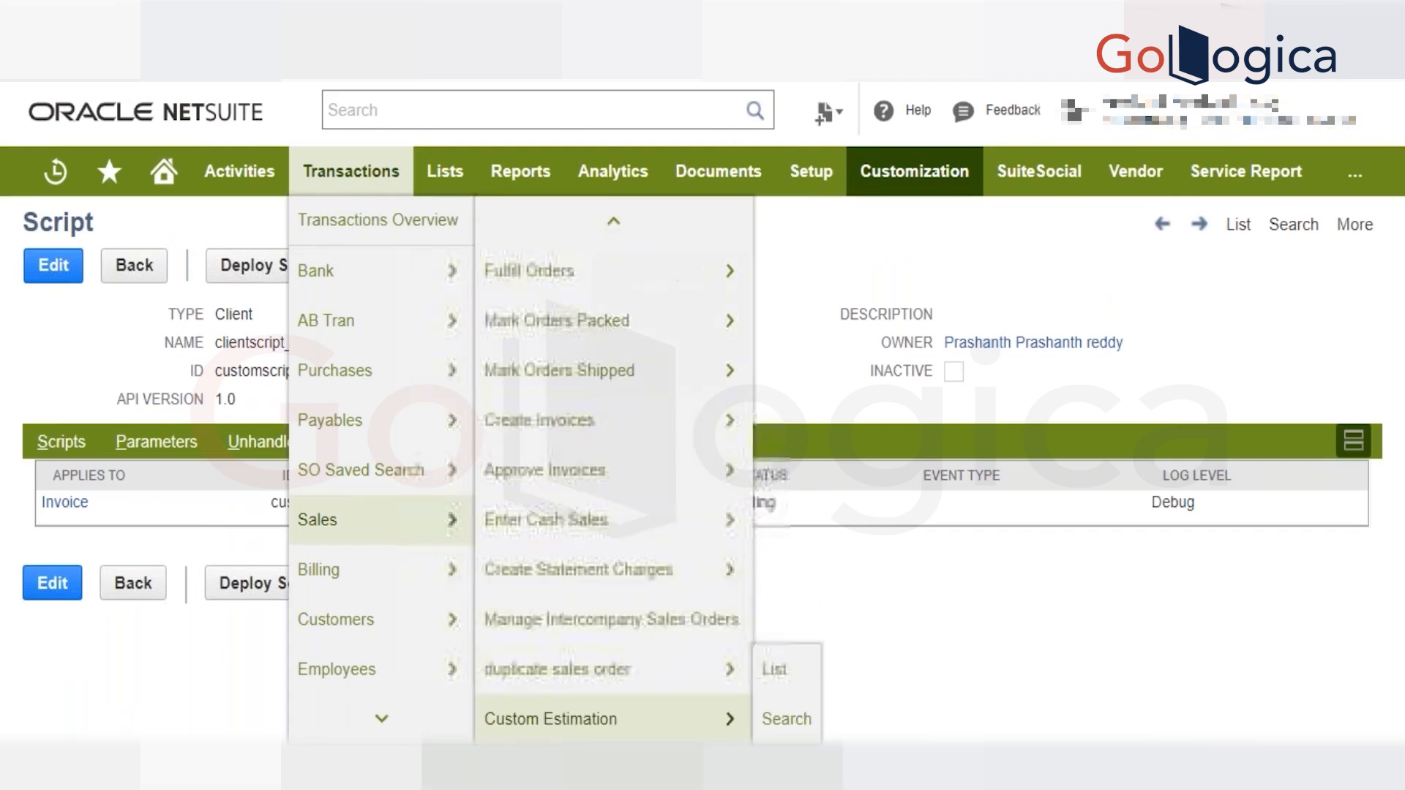
{"action": "mouse_move", "coordinate": [649, 441]}
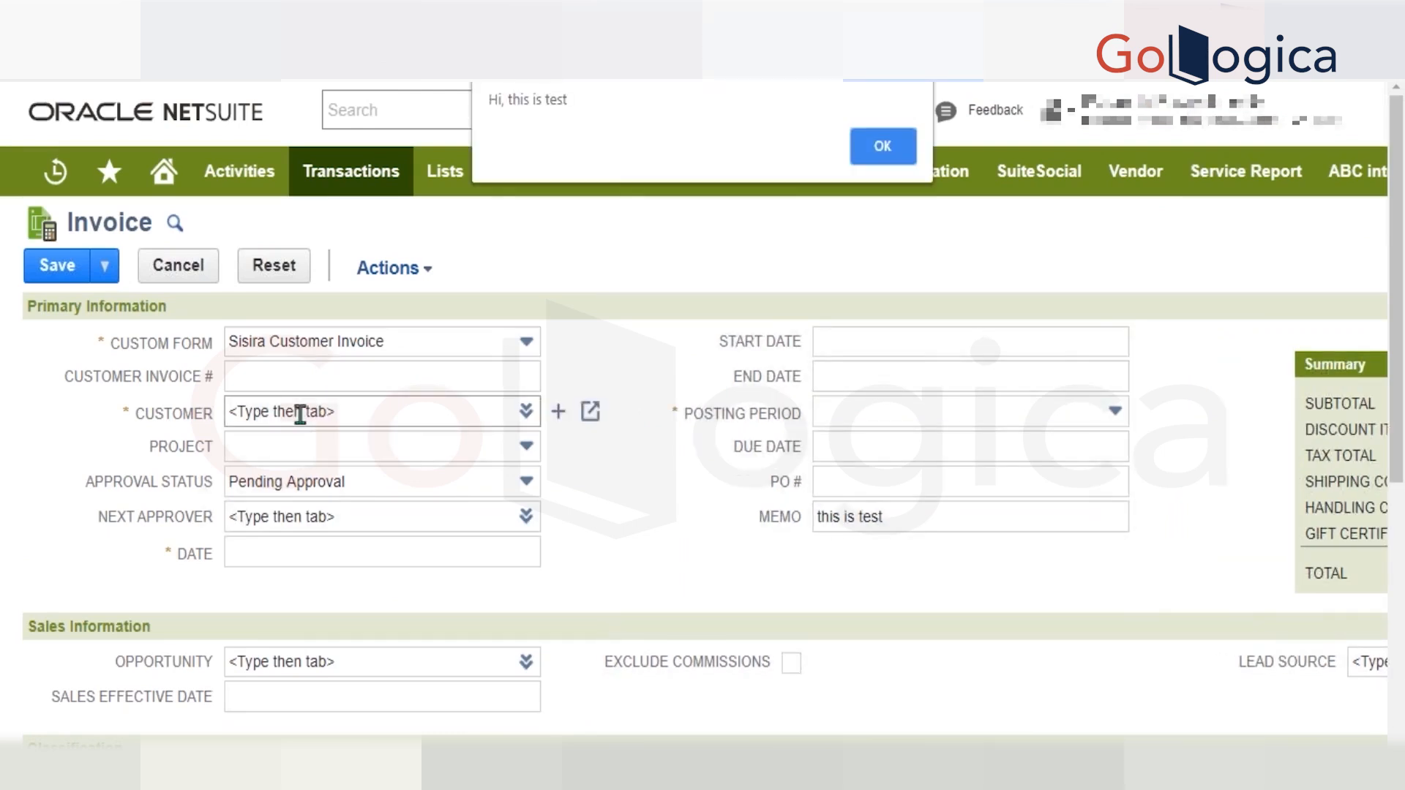
{"action": "left_click", "coordinate": [883, 147]}
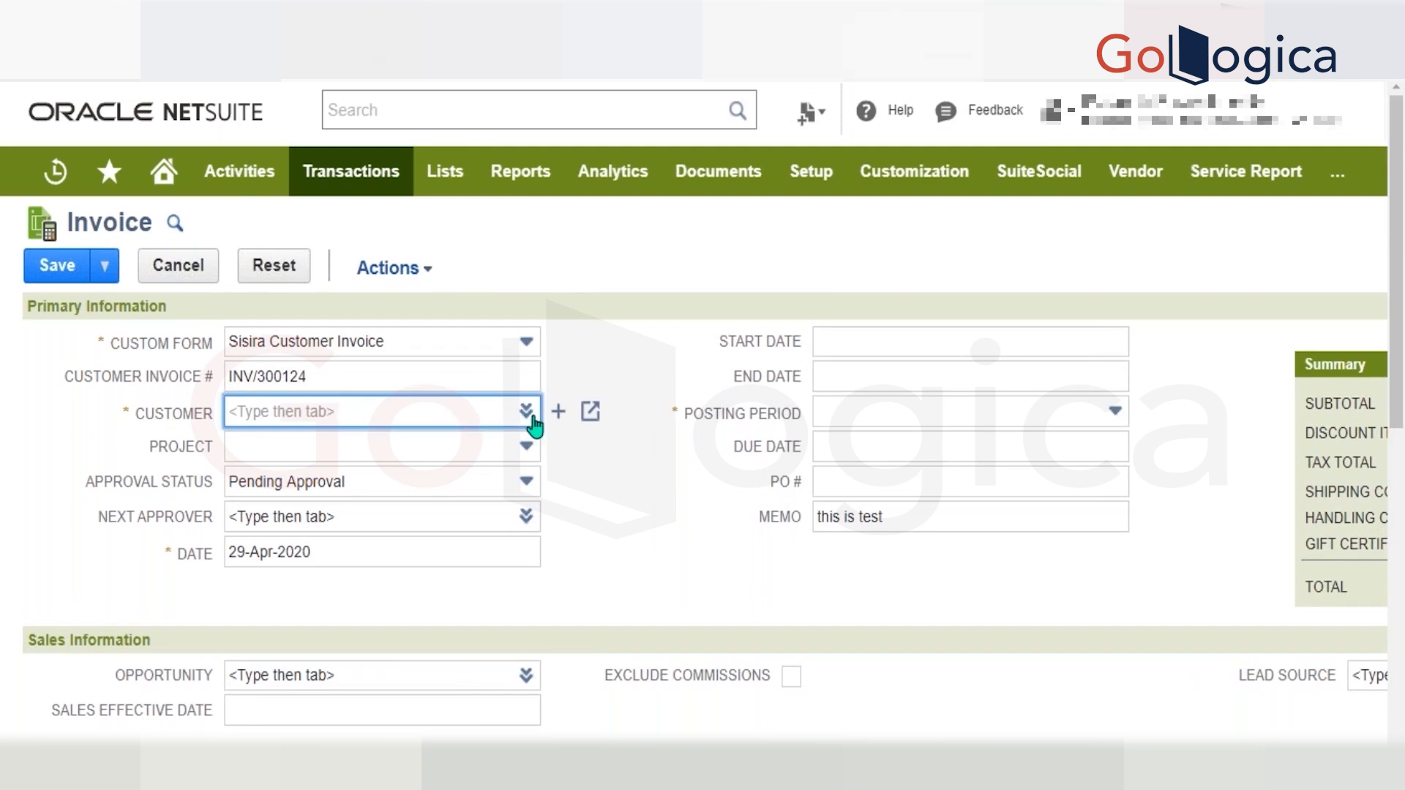
Set the invoice's customer to the Laptop Mall Inc entry listed directly below Test78952, dismissing the count alerts.
{"action": "left_click", "coordinate": [526, 410]}
{"action": "left_click", "coordinate": [517, 443]}
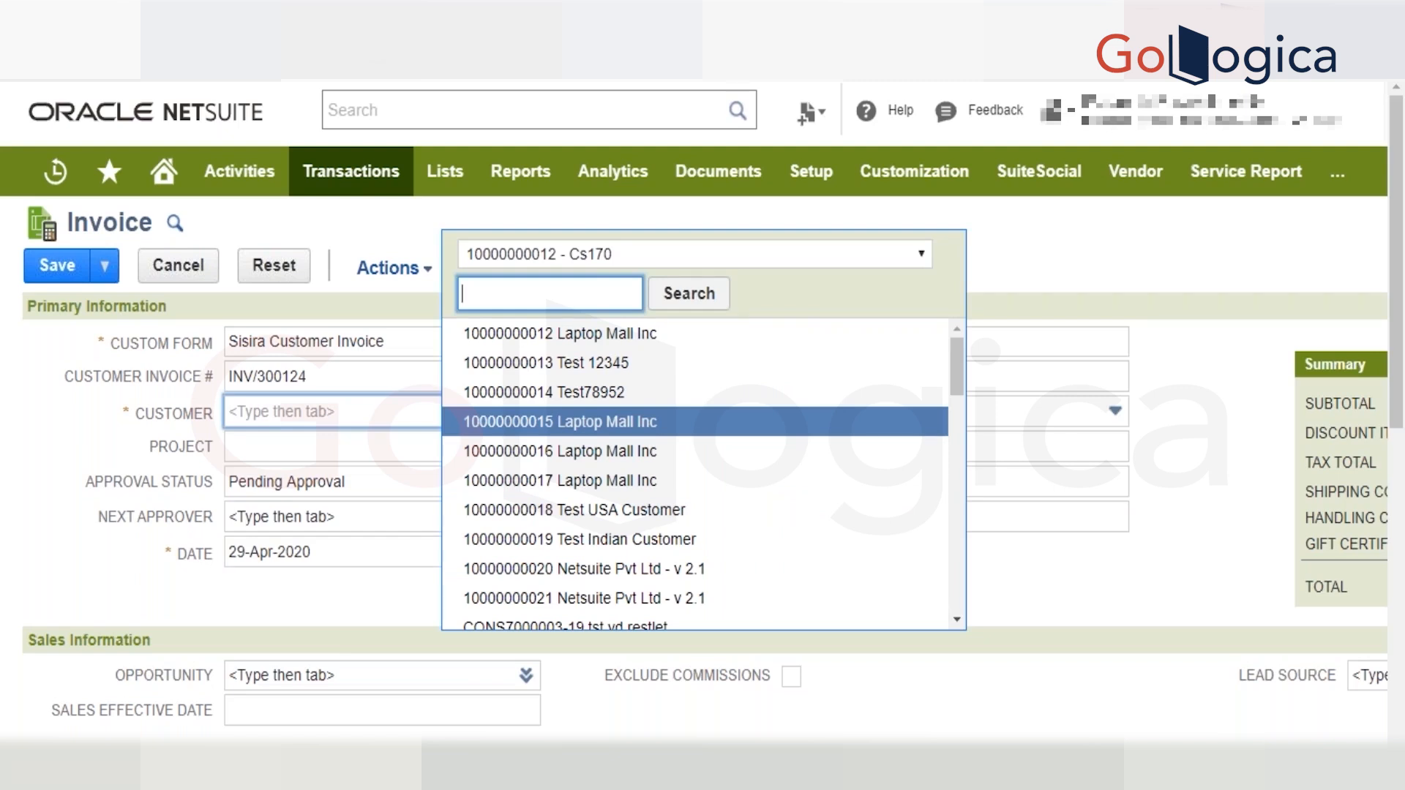
{"action": "left_click", "coordinate": [549, 424]}
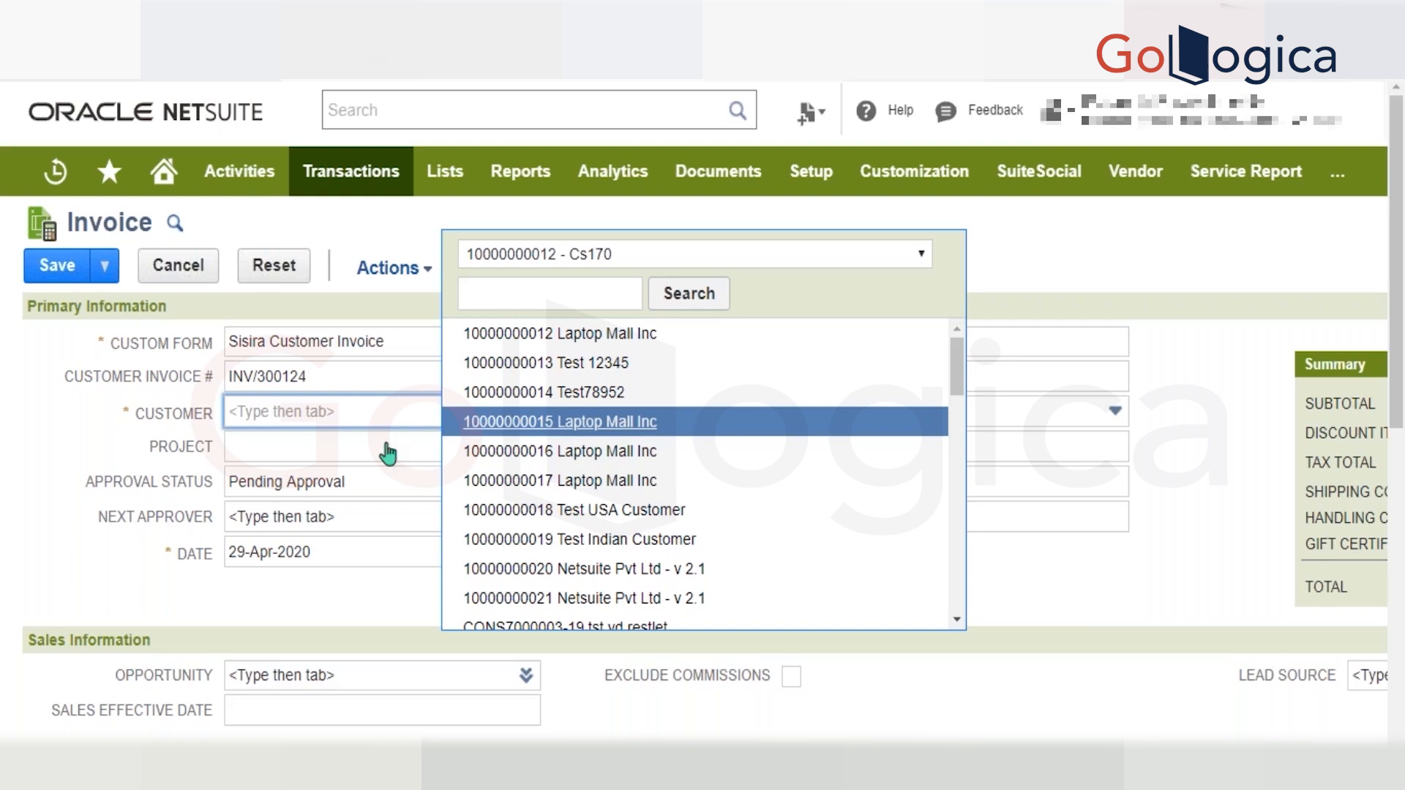
{"action": "scroll", "coordinate": [388, 453], "scroll_direction": "down", "scroll_amount": 2}
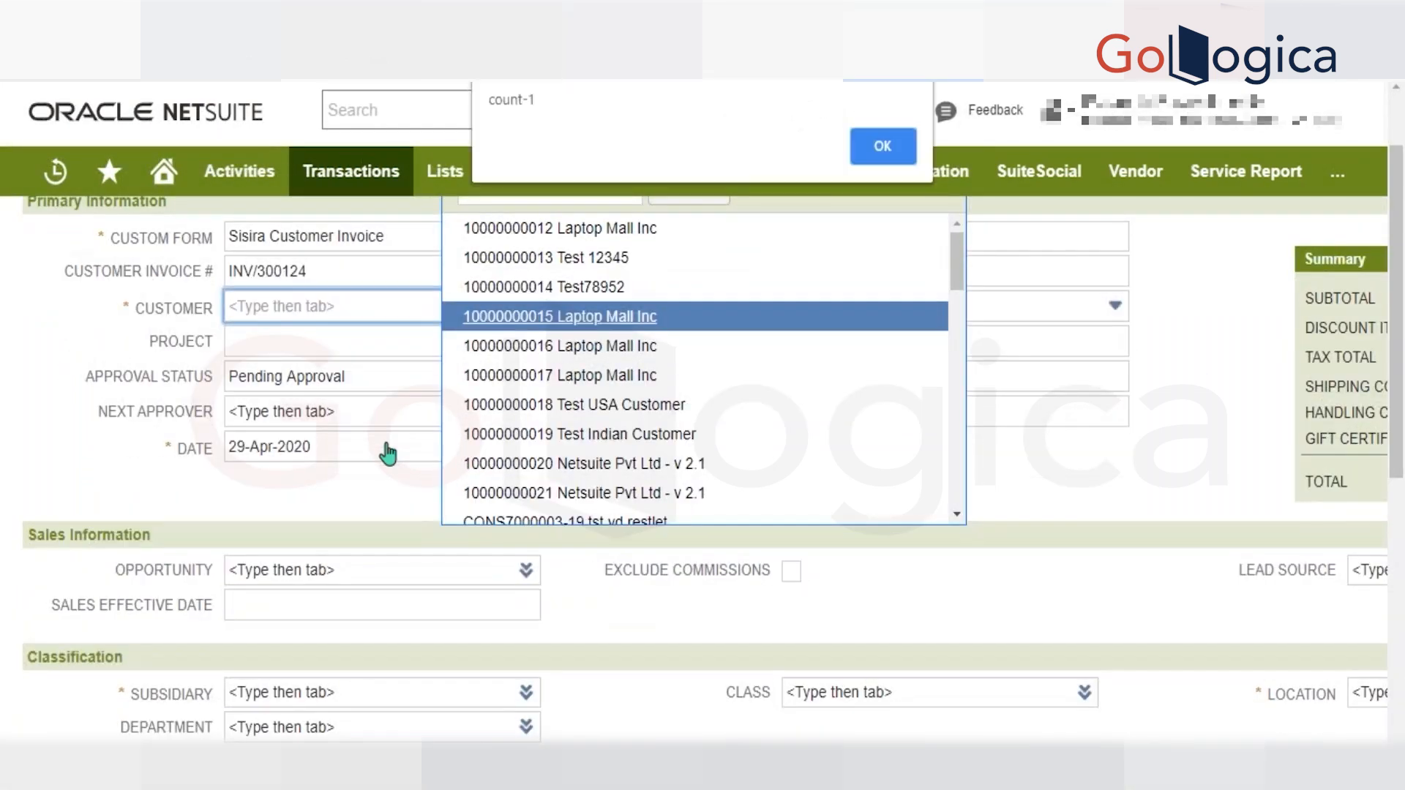
{"action": "key", "text": "Return"}
{"action": "key", "text": "Return"}
{"action": "key", "text": "Return"}
{"action": "key", "text": "Return"}
{"action": "key", "text": "Return"}
{"action": "key", "text": "Return"}
{"action": "key", "text": "Return"}
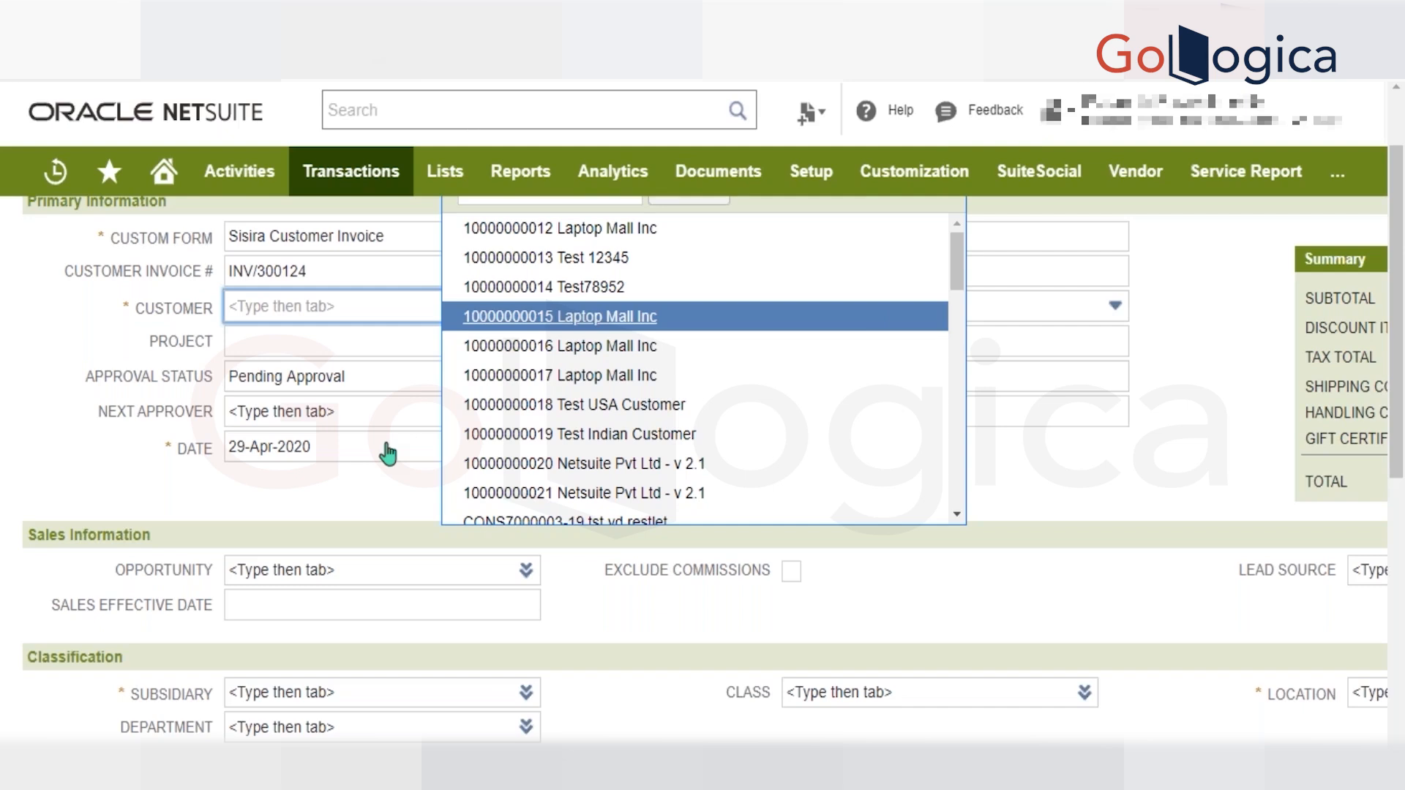
{"action": "key", "text": "Return"}
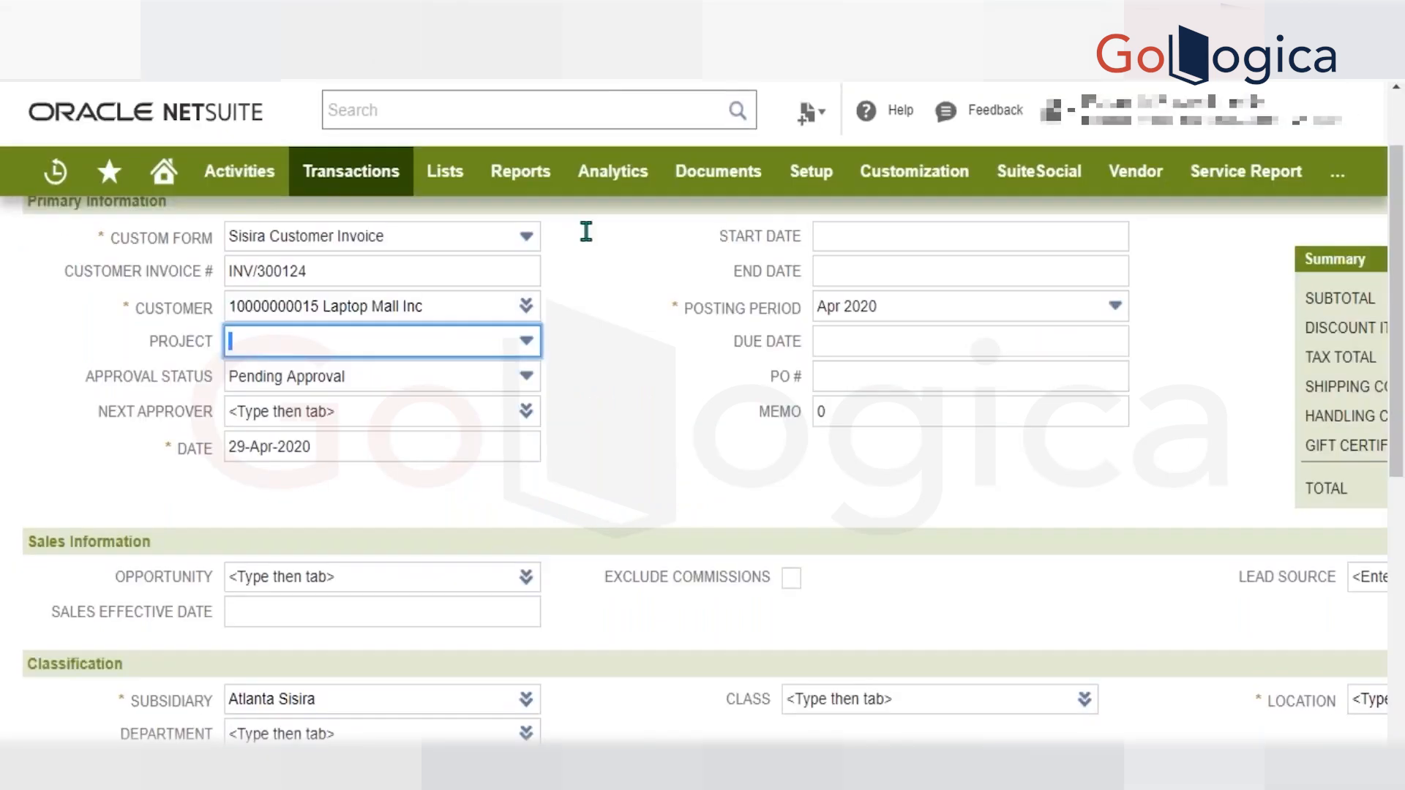
{"action": "scroll", "coordinate": [583, 229], "scroll_direction": "down", "scroll_amount": 5}
{"action": "scroll", "coordinate": [221, 534], "scroll_direction": "down", "scroll_amount": 3}
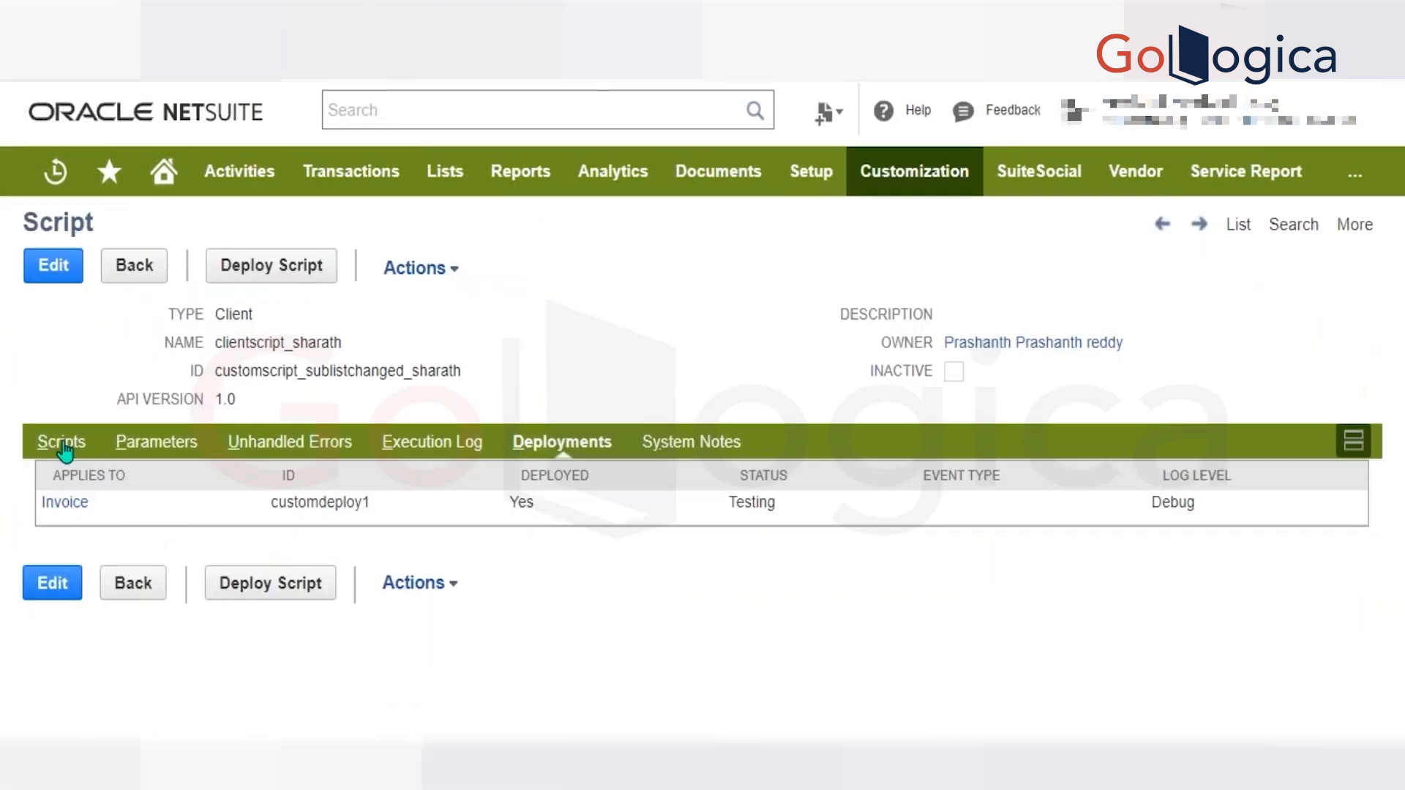
Choose Bud Beer as the item on the invoice's first line, dismissing the rate alerts.
{"action": "left_click", "coordinate": [65, 443]}
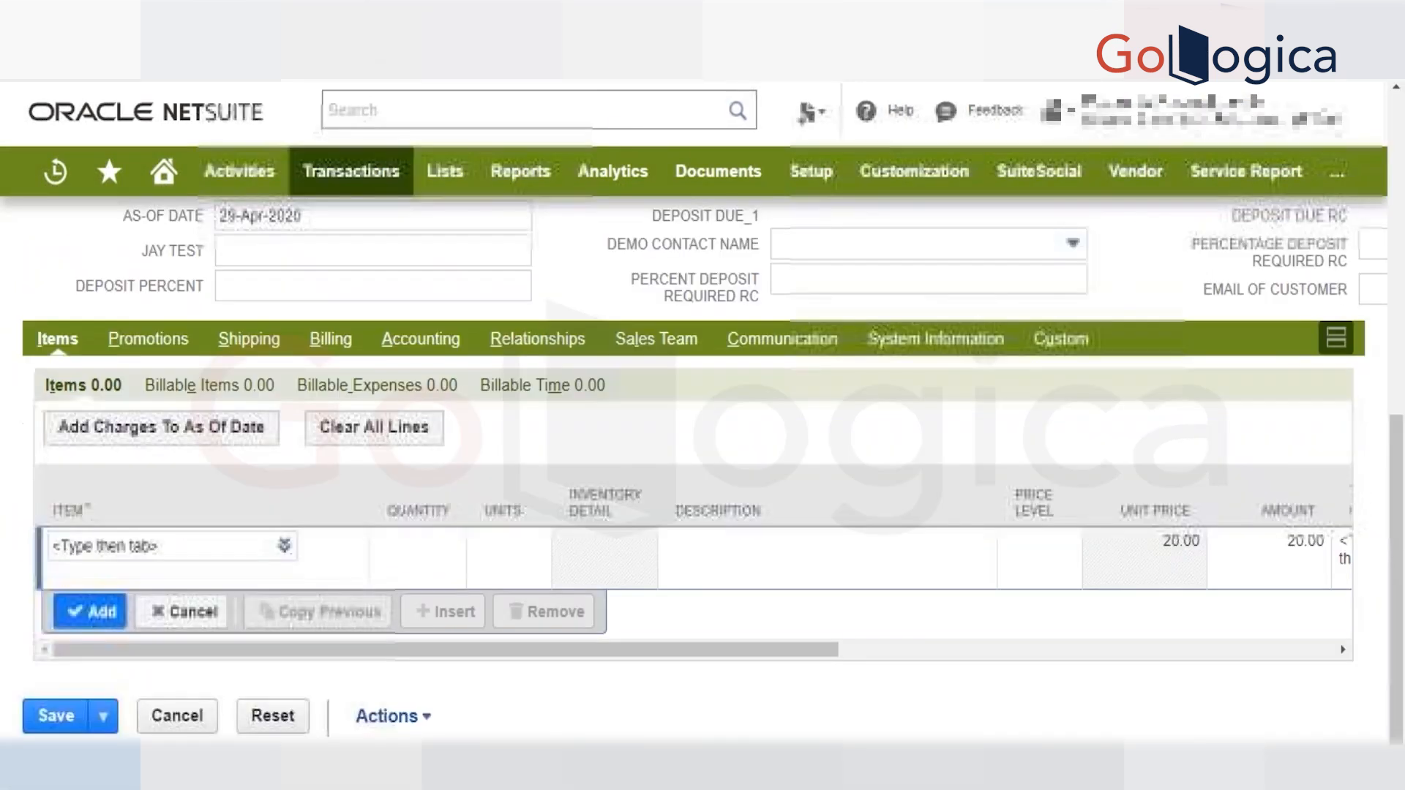
{"action": "left_click", "coordinate": [214, 549]}
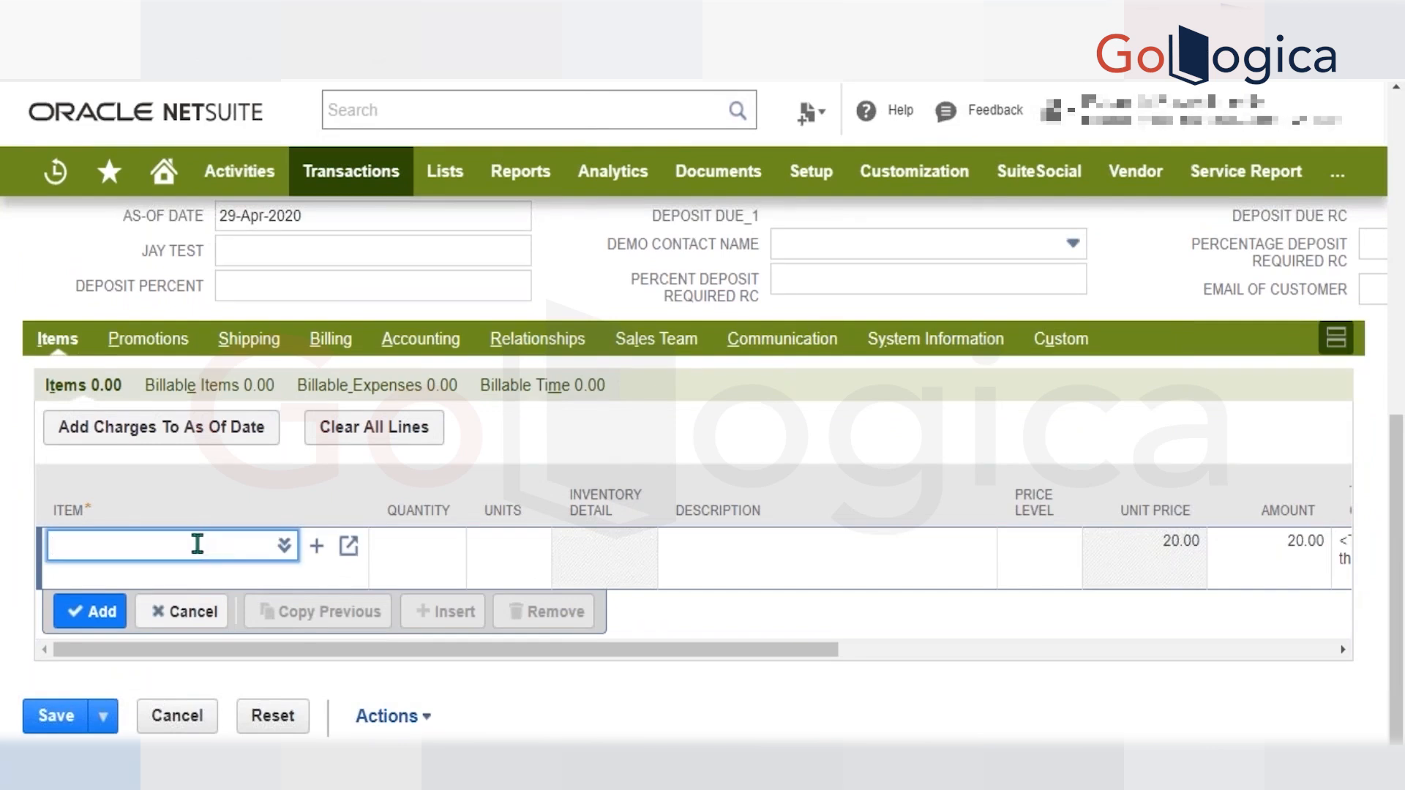
{"action": "type", "text": "bud bee"}
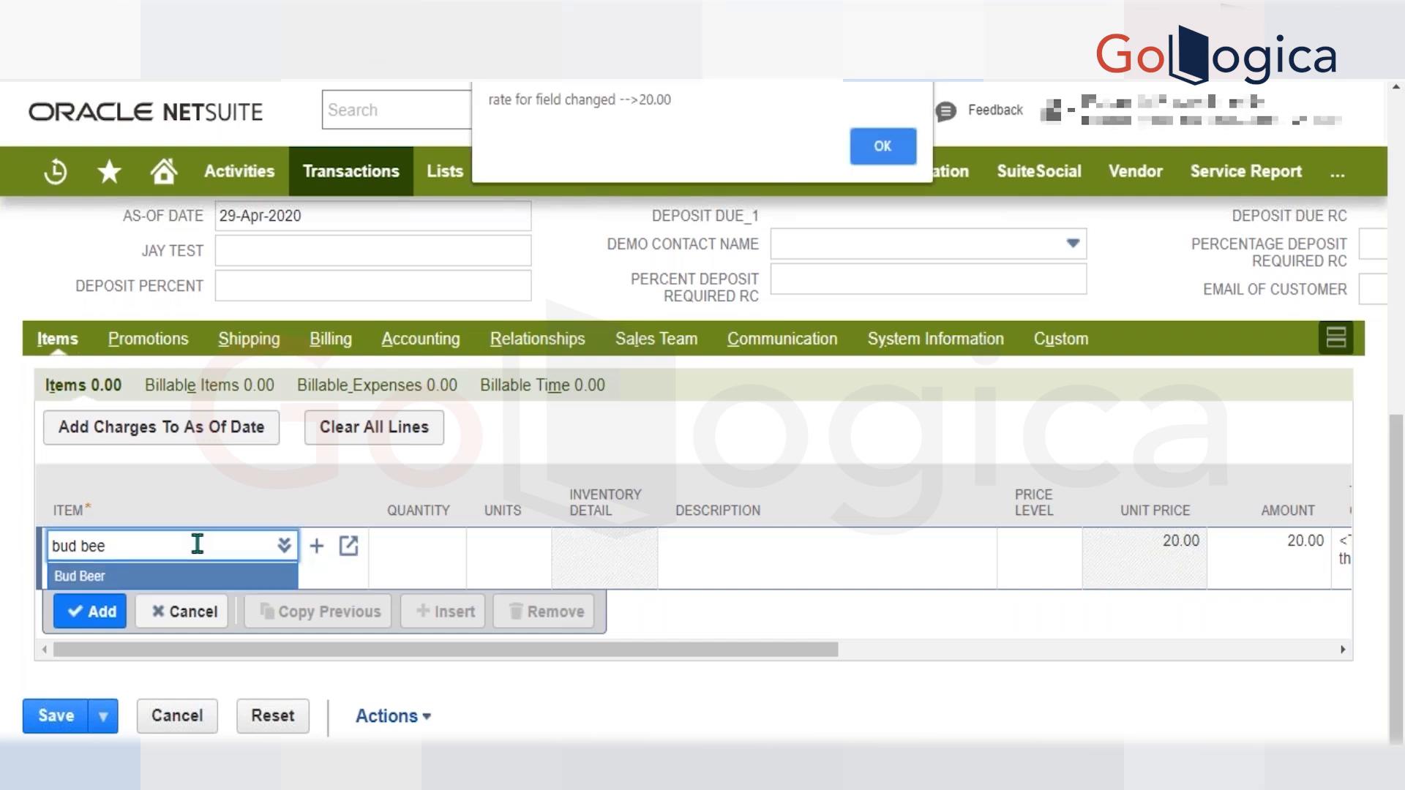
{"action": "key", "text": "Return"}
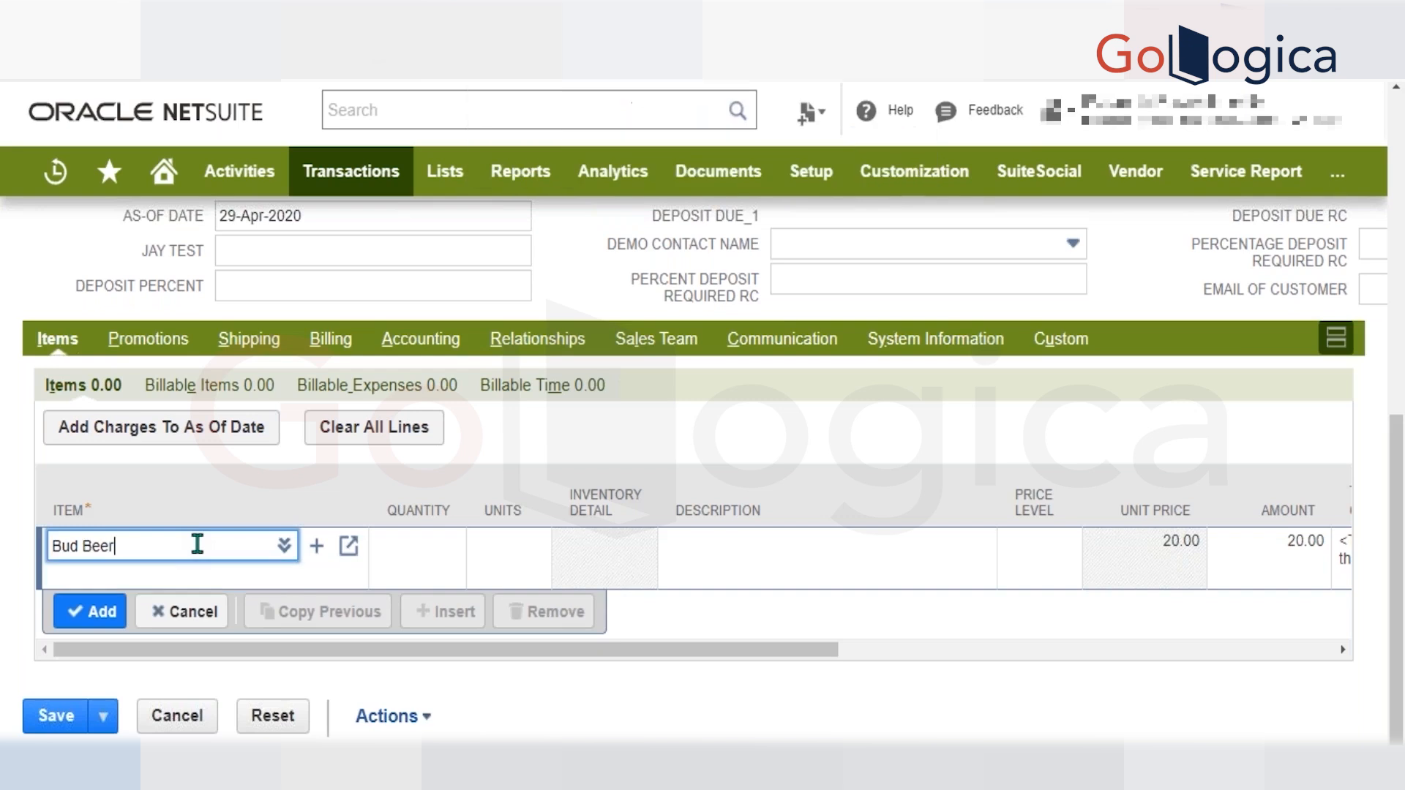
{"action": "key", "text": "Return"}
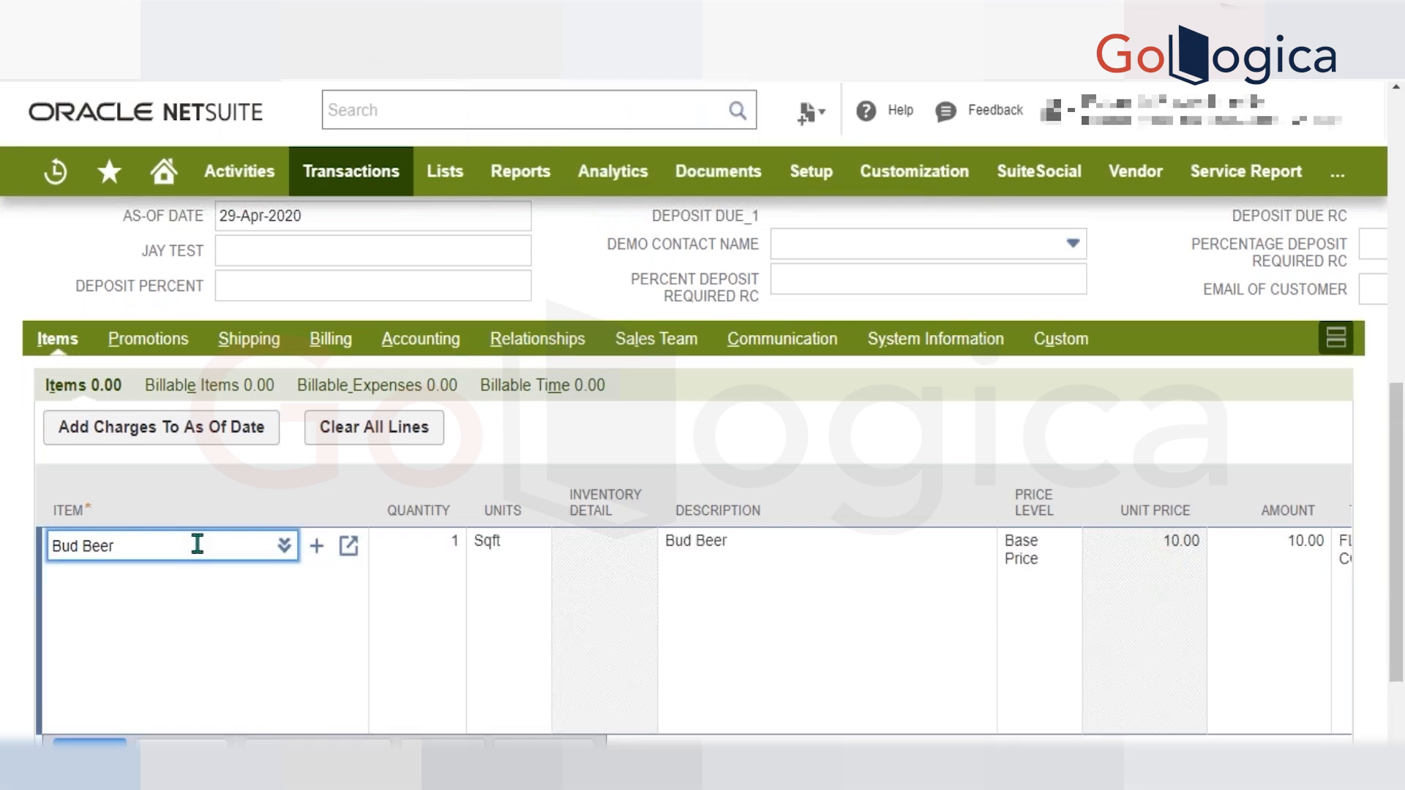
Enter 12 for ARJUN_TEST_3 on the Bud Beer line and add the line, dismissing the count alerts.
{"action": "left_click", "coordinate": [1035, 558]}
{"action": "scroll", "coordinate": [1034, 559], "scroll_direction": "down", "scroll_amount": 2}
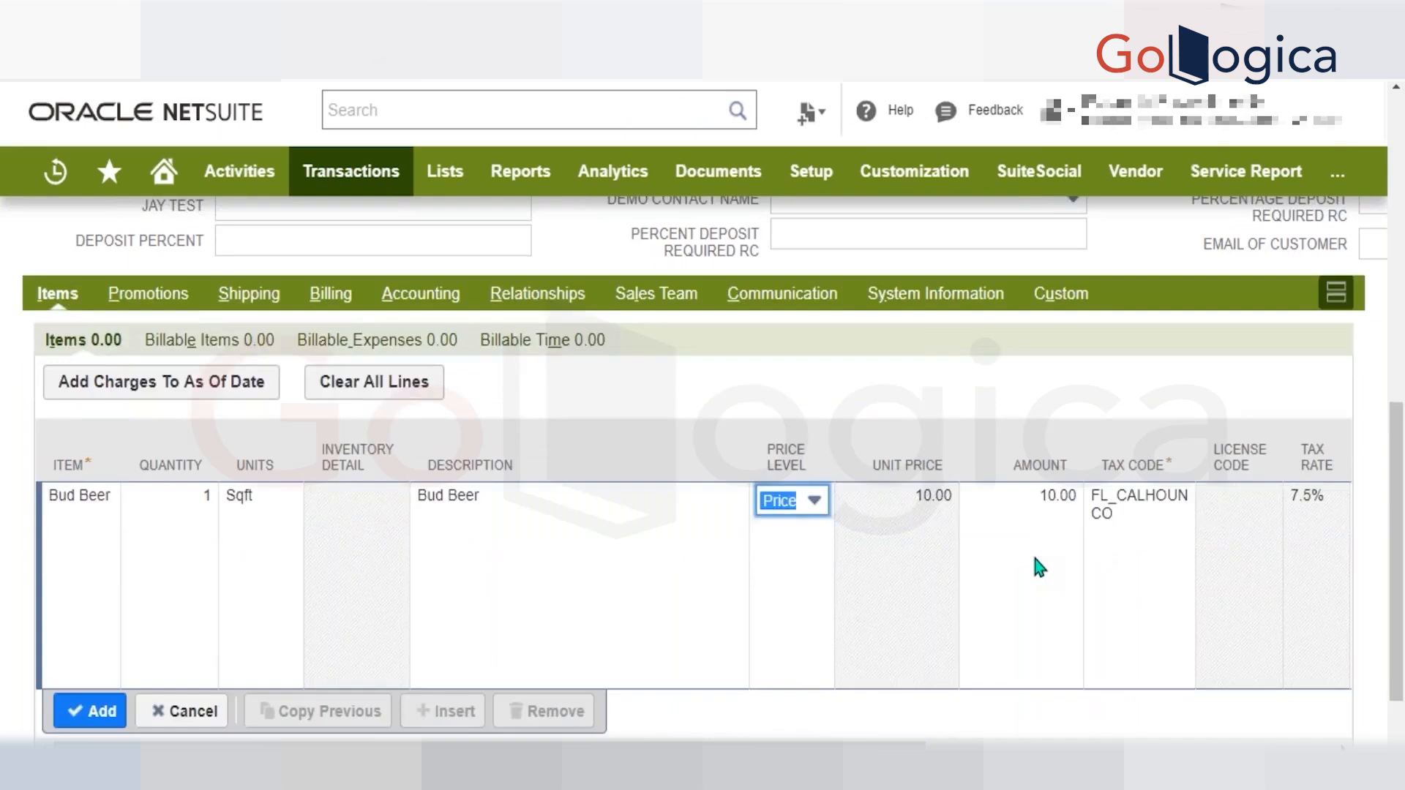
{"action": "scroll", "coordinate": [1035, 558], "scroll_direction": "right", "scroll_amount": 4}
{"action": "scroll", "coordinate": [818, 483], "scroll_direction": "right", "scroll_amount": 7}
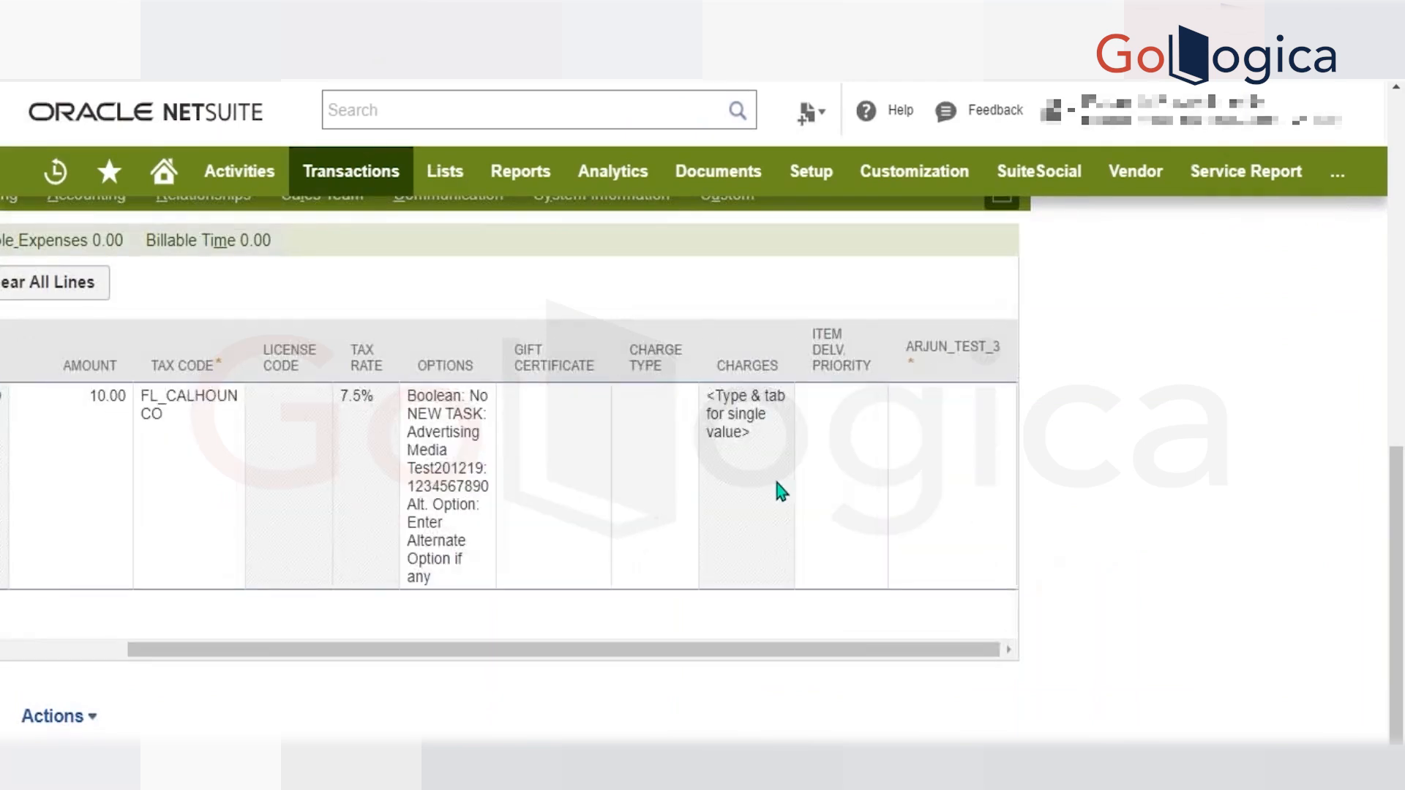
{"action": "left_click", "coordinate": [967, 434]}
{"action": "type", "text": "12"}
{"action": "key", "text": "Tab"}
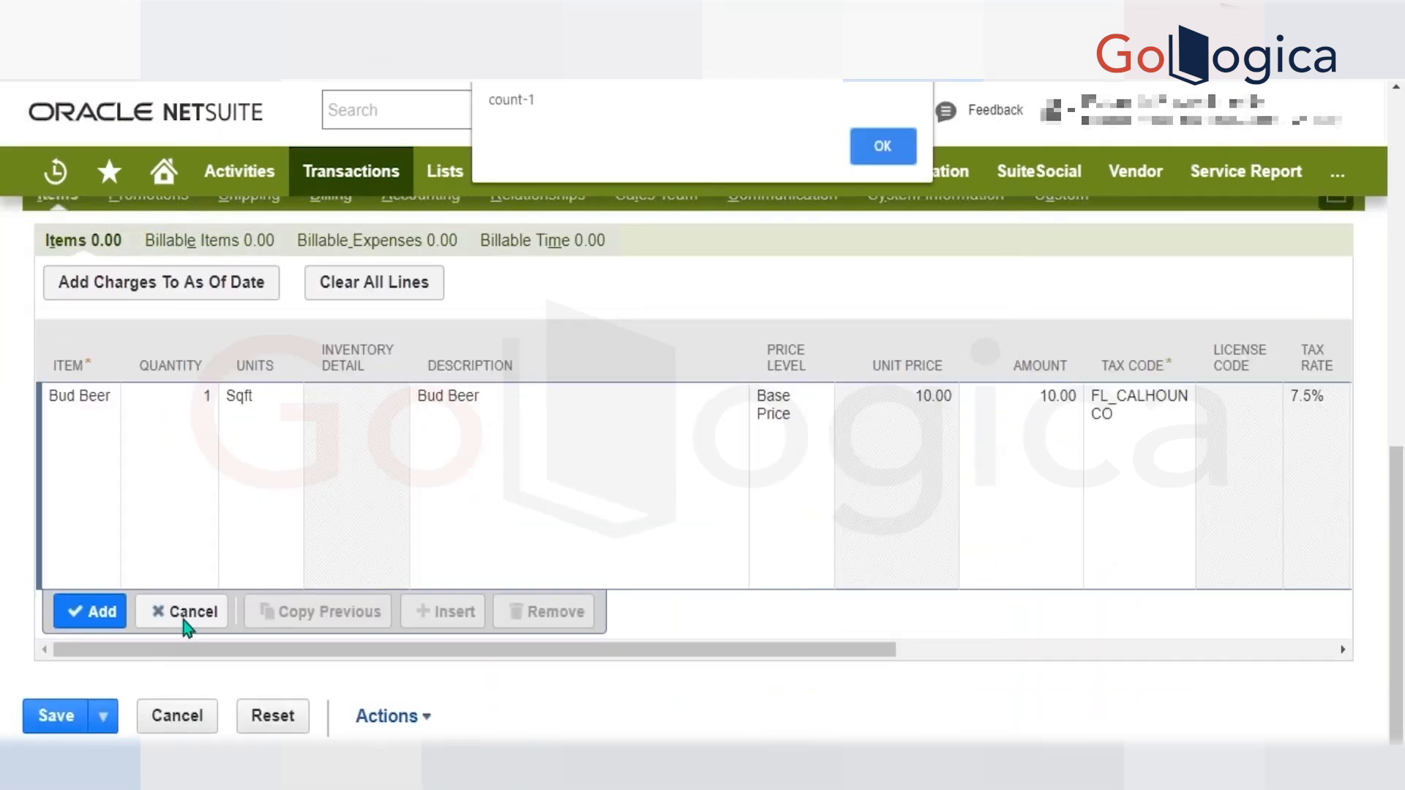
{"action": "key", "text": "Return"}
{"action": "key", "text": "Return"}
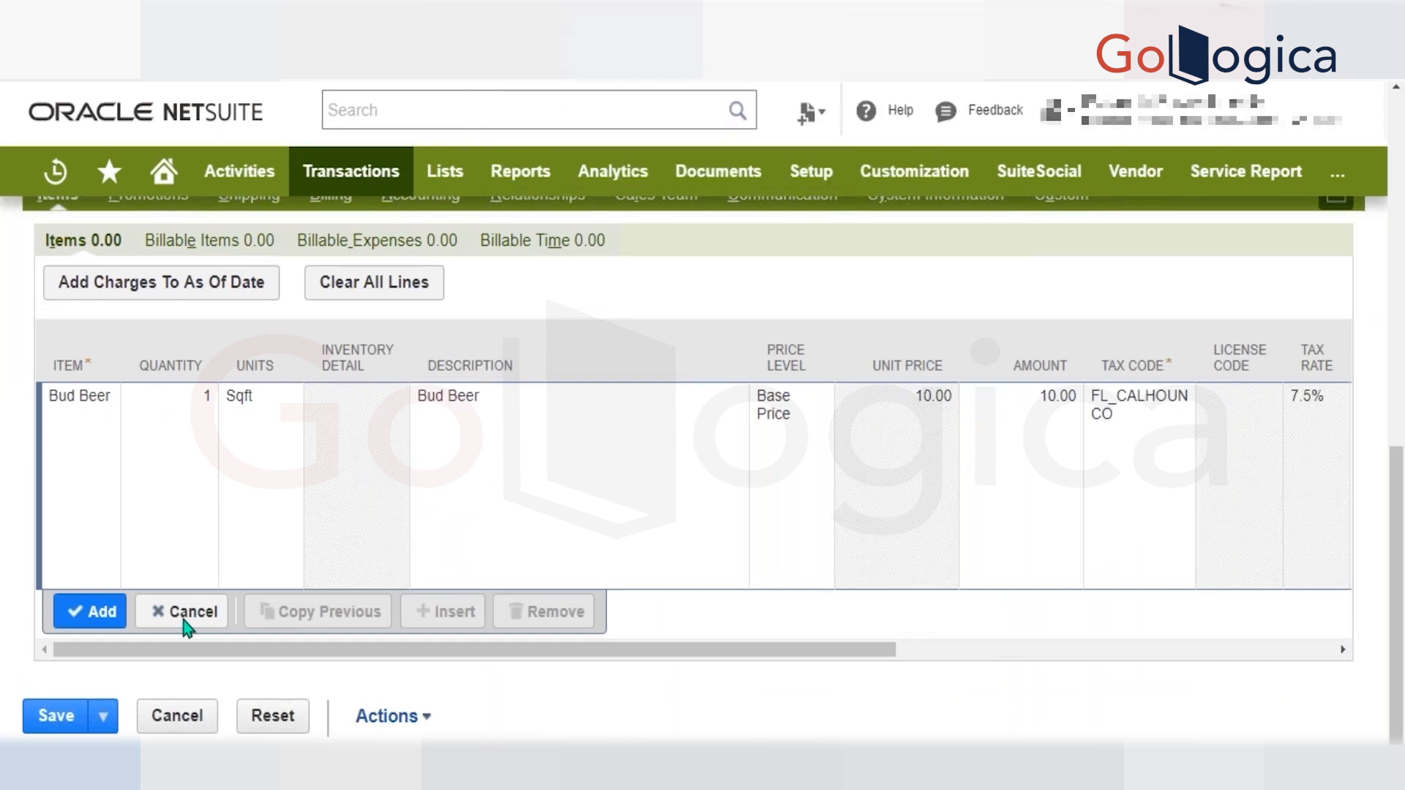
{"action": "left_click", "coordinate": [187, 613]}
Compare the invoice's Memo value and summary with the Bud Beer line's unit price and amount.
{"action": "scroll", "coordinate": [492, 448], "scroll_direction": "up", "scroll_amount": 10}
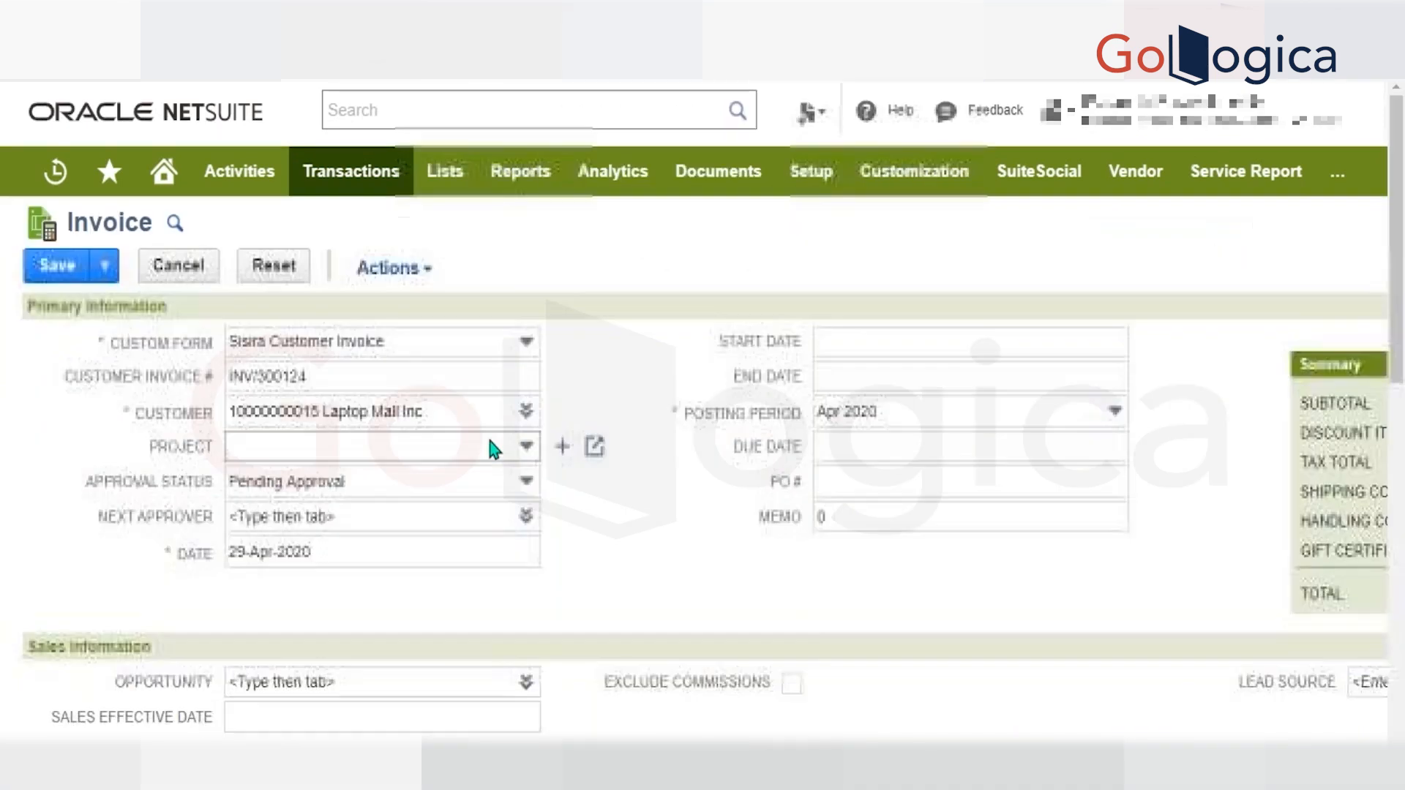
{"action": "left_click", "coordinate": [863, 515]}
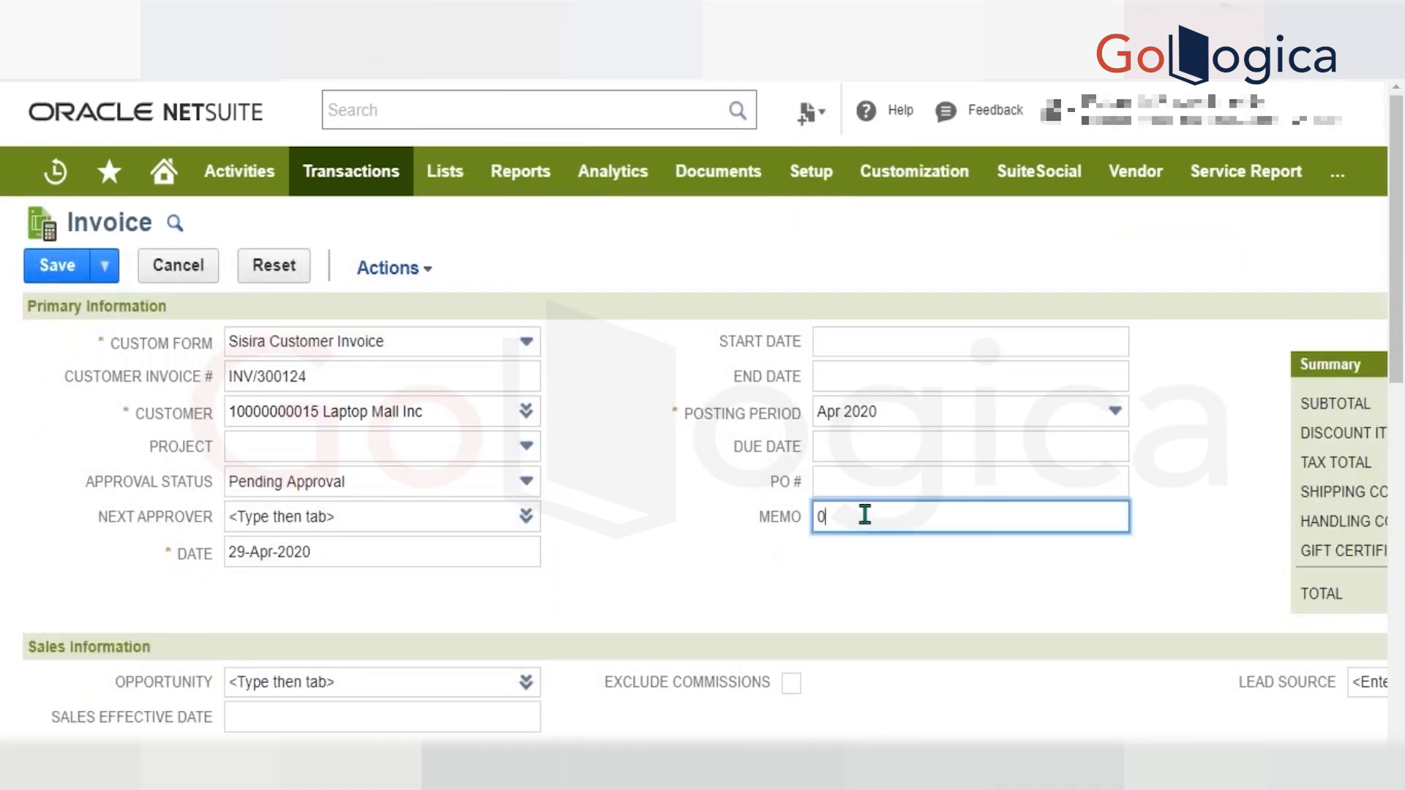
{"action": "scroll", "coordinate": [864, 514], "scroll_direction": "down", "scroll_amount": 3}
{"action": "scroll", "coordinate": [864, 514], "scroll_direction": "down", "scroll_amount": 10}
{"action": "scroll", "coordinate": [862, 476], "scroll_direction": "right", "scroll_amount": 5}
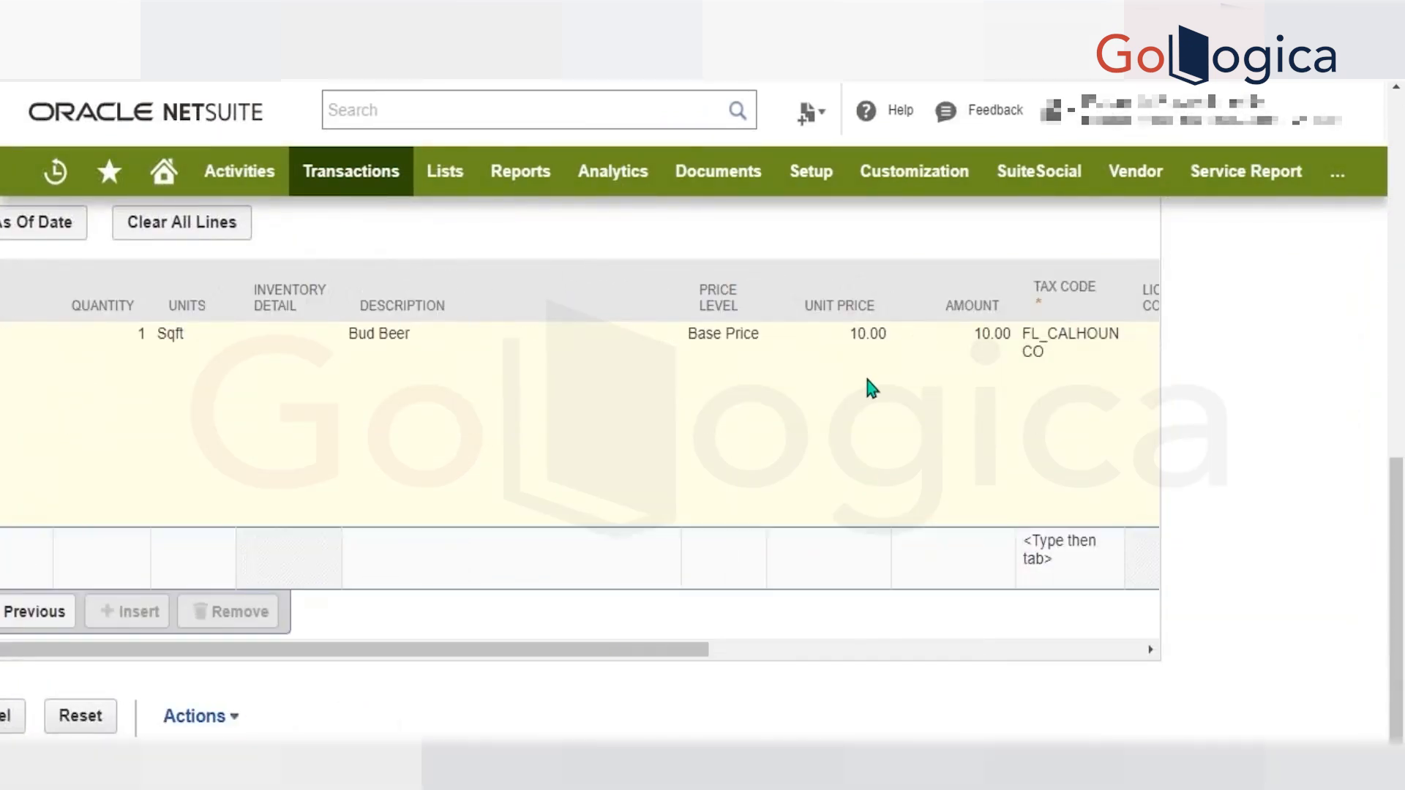
{"action": "scroll", "coordinate": [867, 377], "scroll_direction": "up", "scroll_amount": 10}
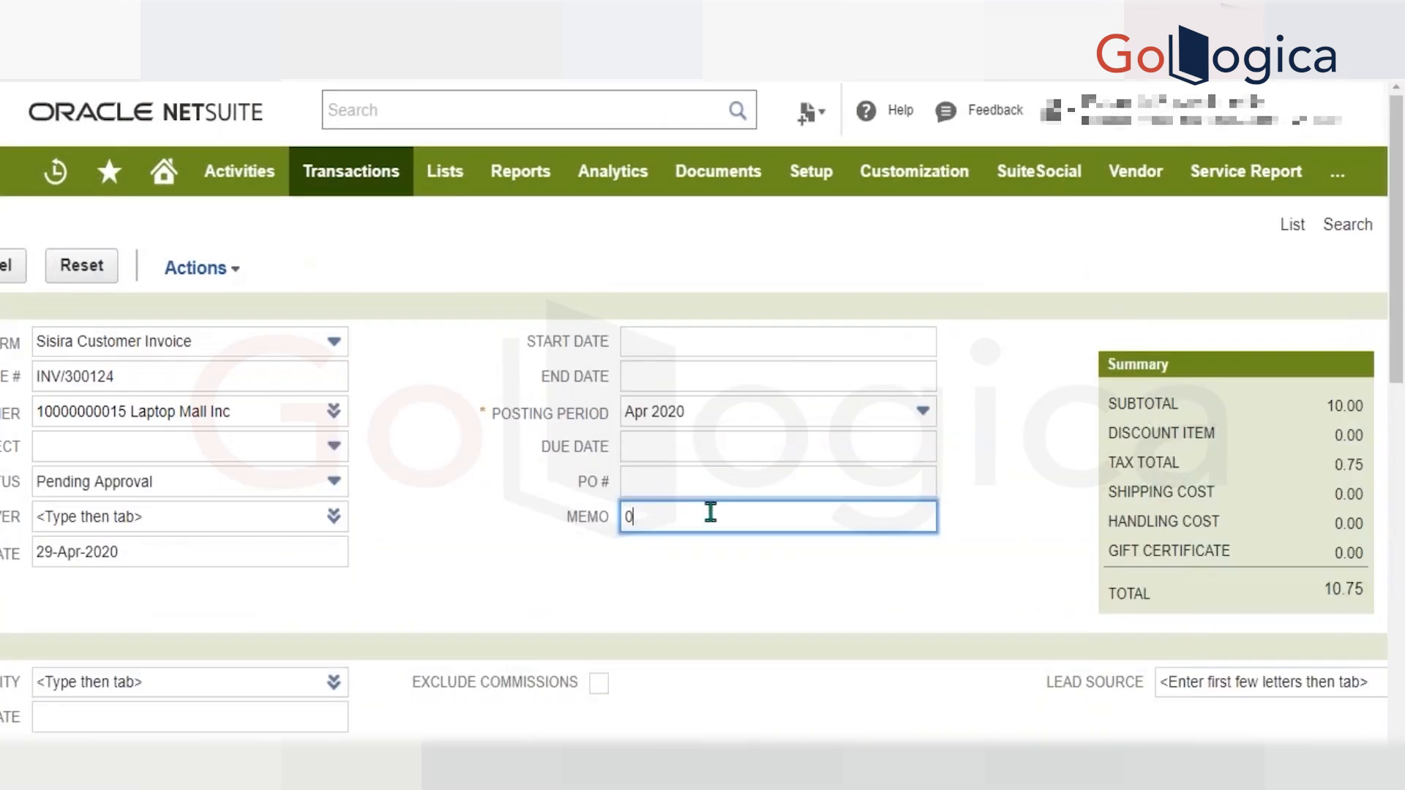
{"action": "scroll", "coordinate": [710, 514], "scroll_direction": "down", "scroll_amount": 10}
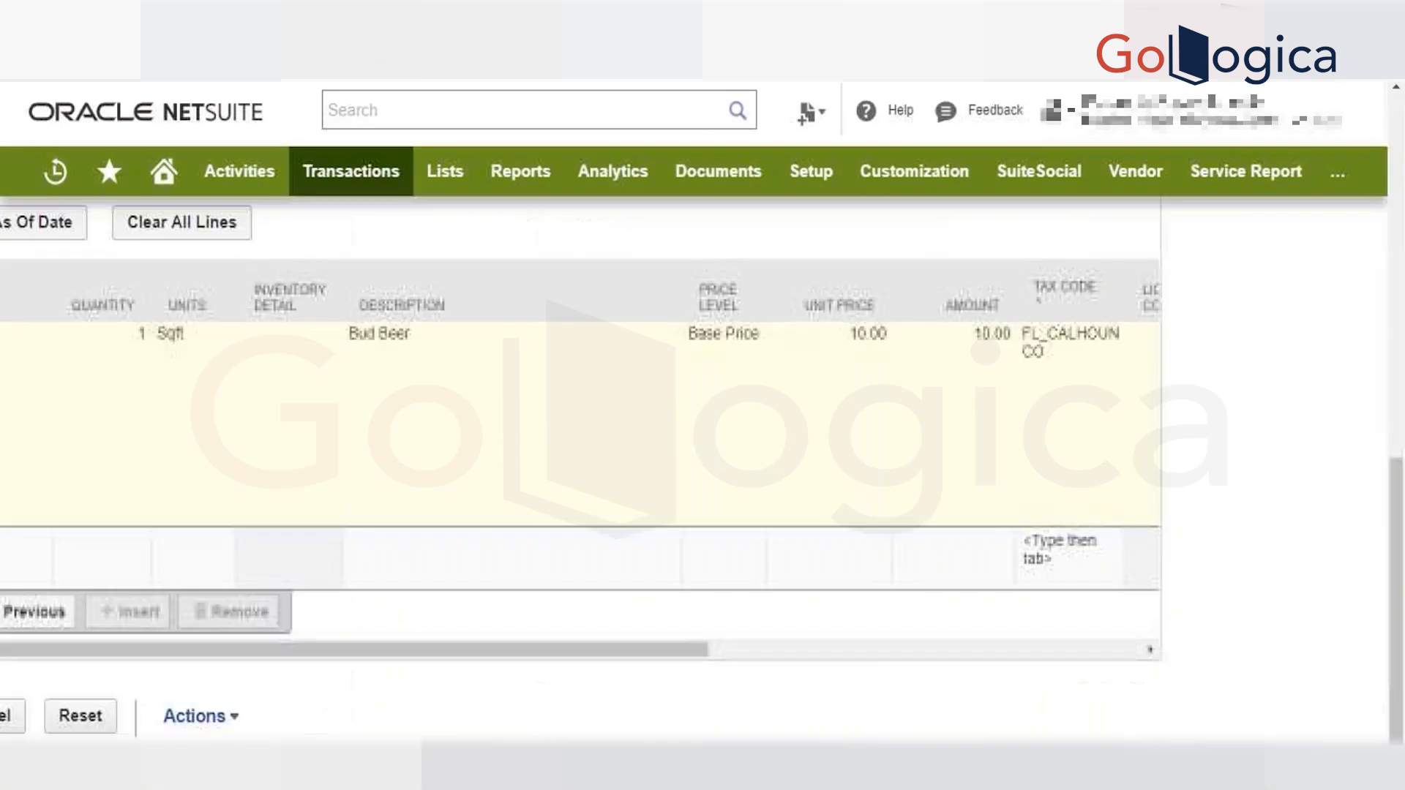
{"action": "scroll", "coordinate": [600, 369], "scroll_direction": "left", "scroll_amount": 2}
{"action": "scroll", "coordinate": [802, 373], "scroll_direction": "right", "scroll_amount": 2}
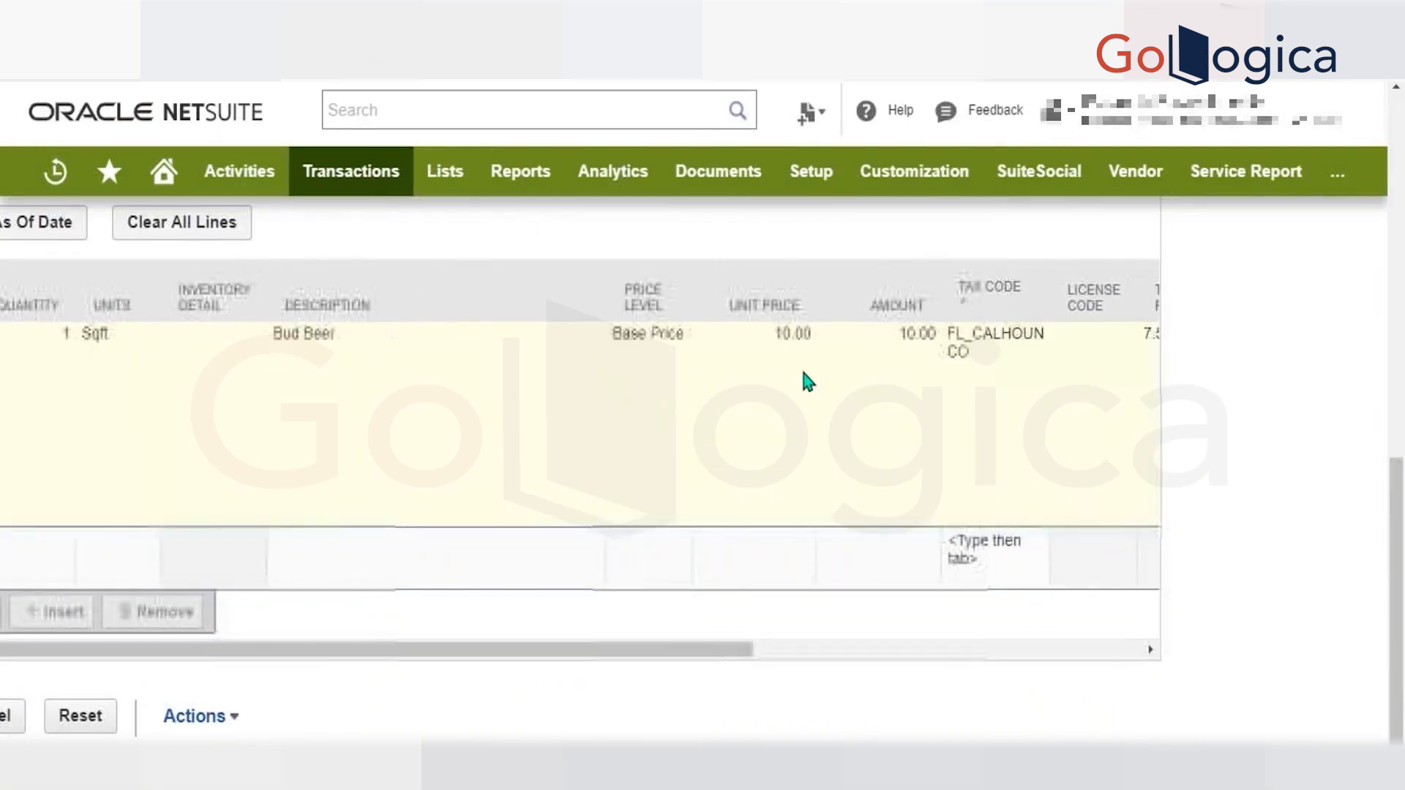
Set the Bud Beer line's amount to 1000 and commit the line, dismissing the script alerts.
{"action": "key", "text": "Return"}
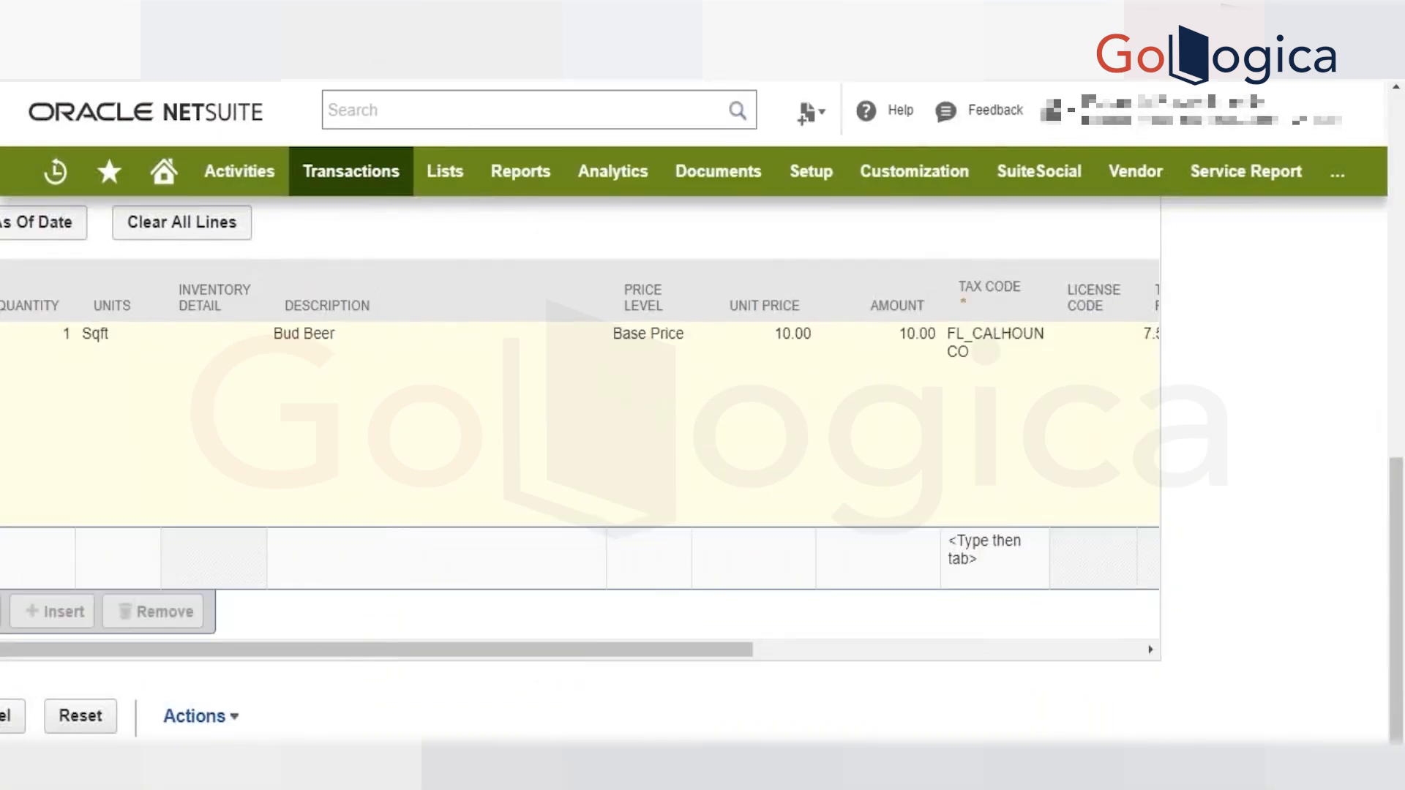
{"action": "left_click", "coordinate": [799, 368]}
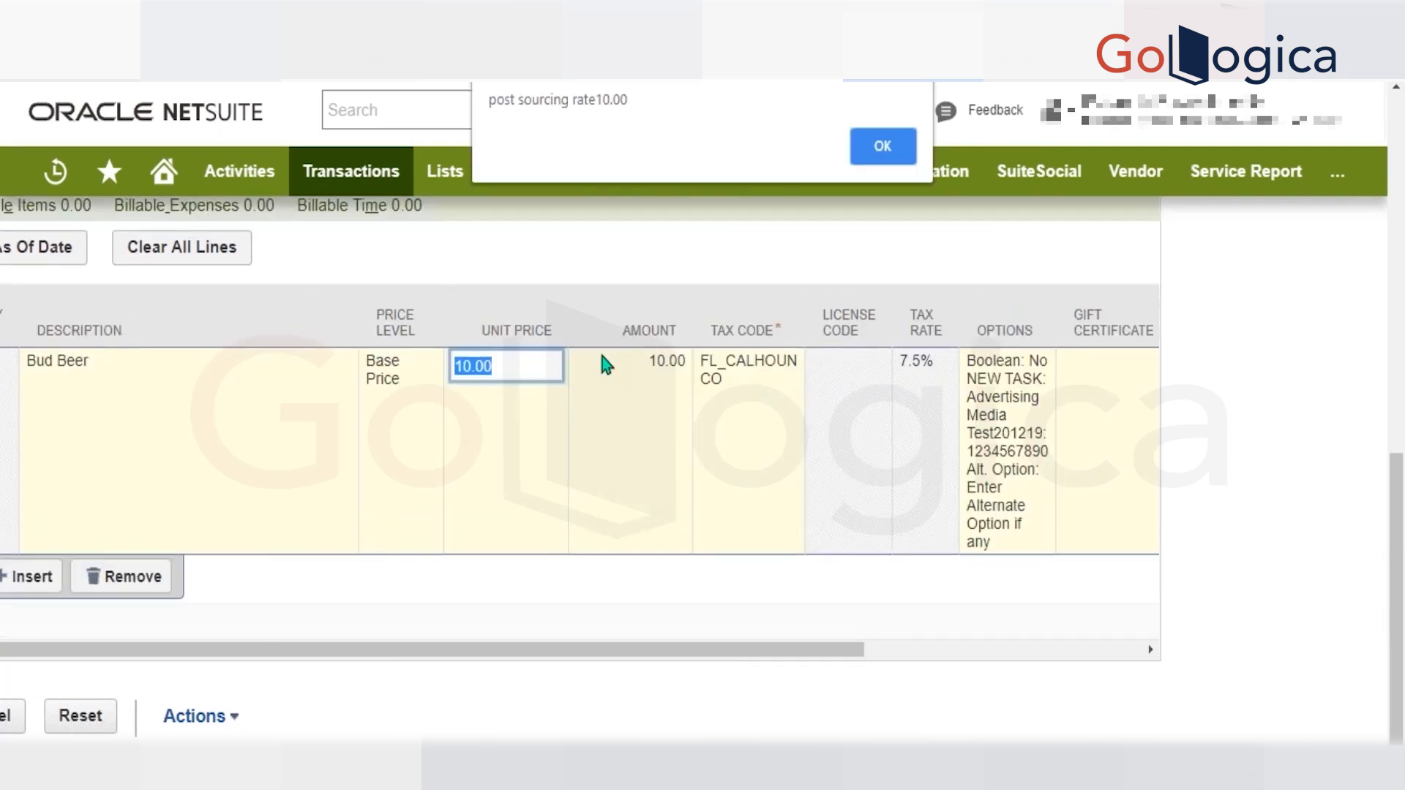
{"action": "key", "text": "Return"}
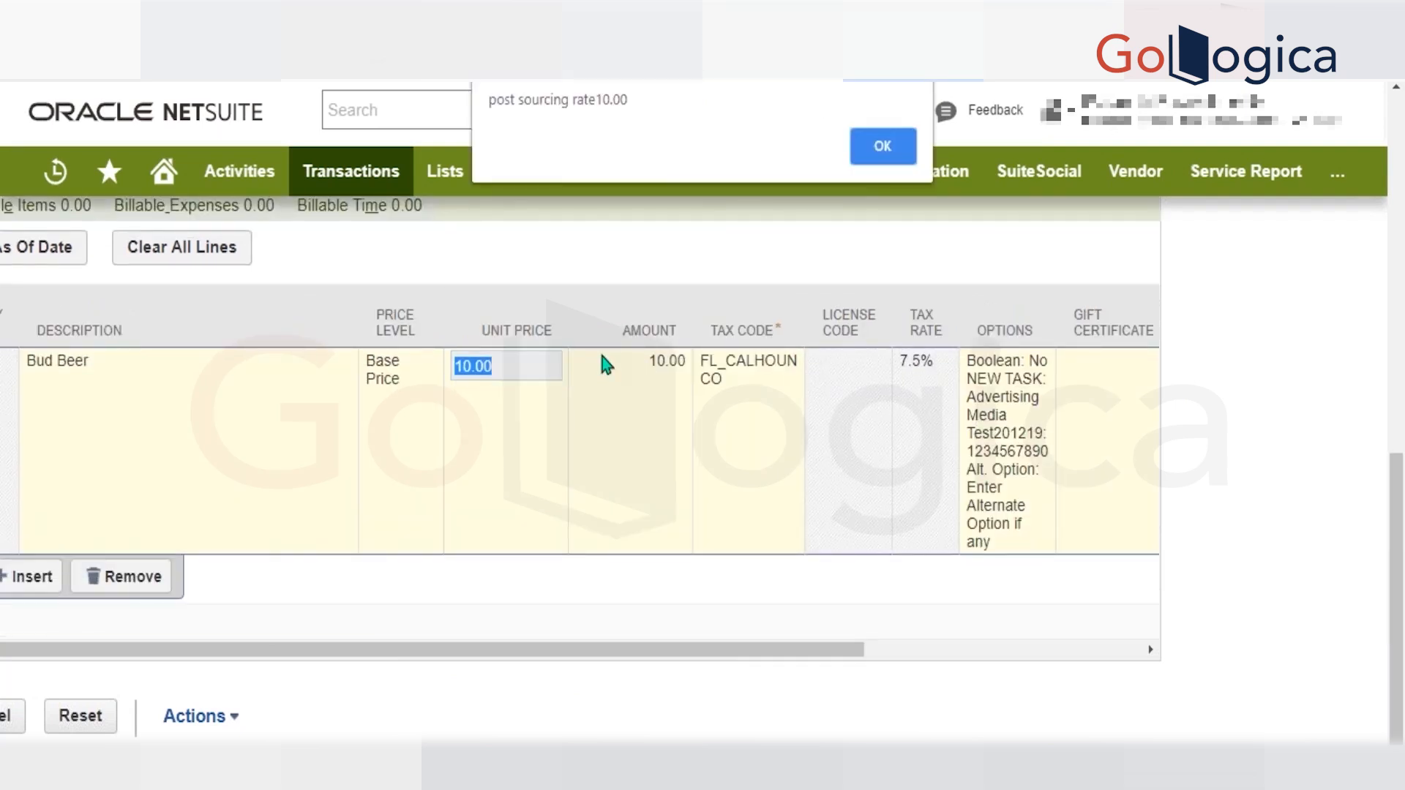
{"action": "key", "text": "Return"}
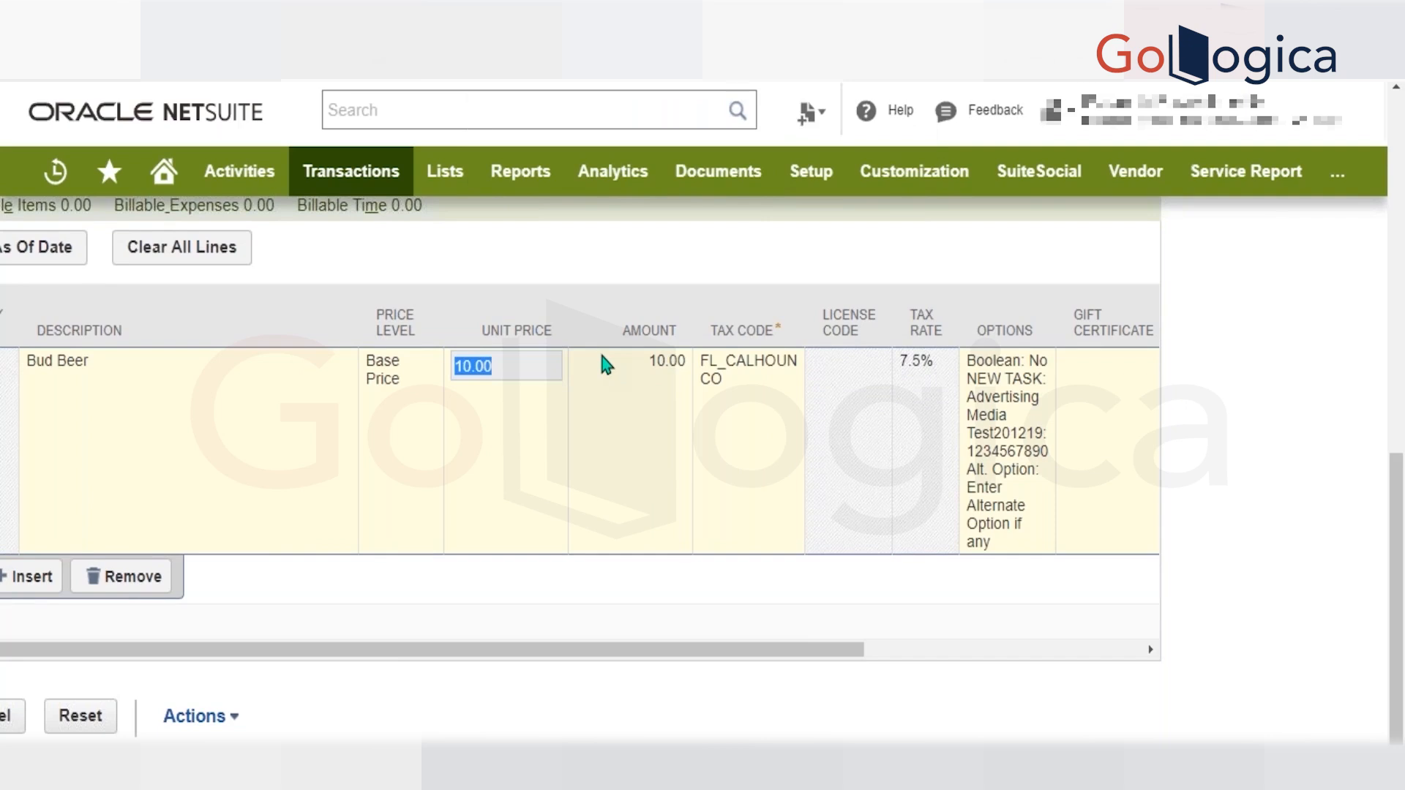
{"action": "left_click", "coordinate": [535, 376]}
{"action": "left_click", "coordinate": [631, 382]}
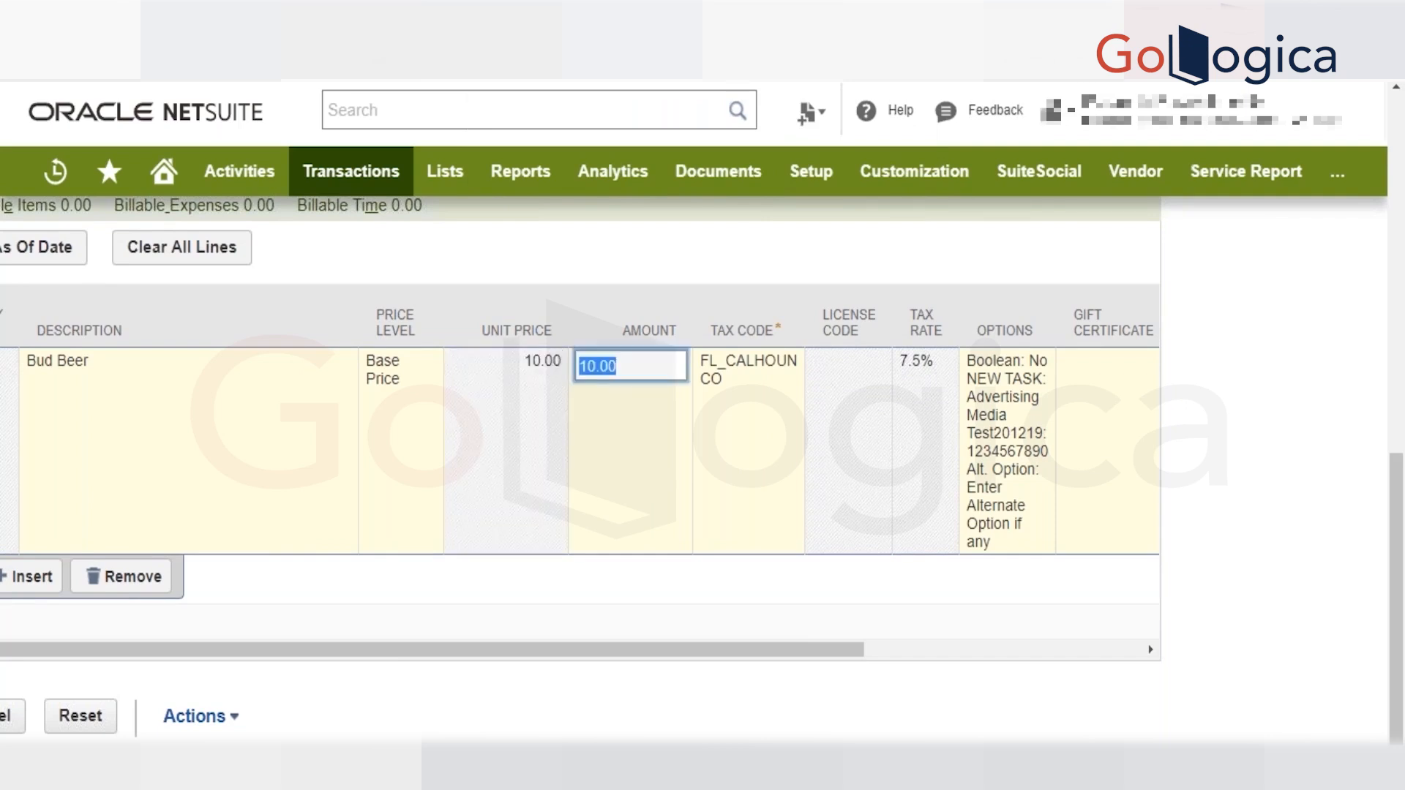
{"action": "type", "text": "1000"}
{"action": "key", "text": "Tab"}
{"action": "key", "text": "Return"}
{"action": "key", "text": "Return"}
{"action": "key", "text": "Return"}
{"action": "key", "text": "Return"}
{"action": "key", "text": "Return"}
{"action": "key", "text": "Return"}
{"action": "key", "text": "Return"}
{"action": "key", "text": "Return"}
{"action": "key", "text": "Return"}
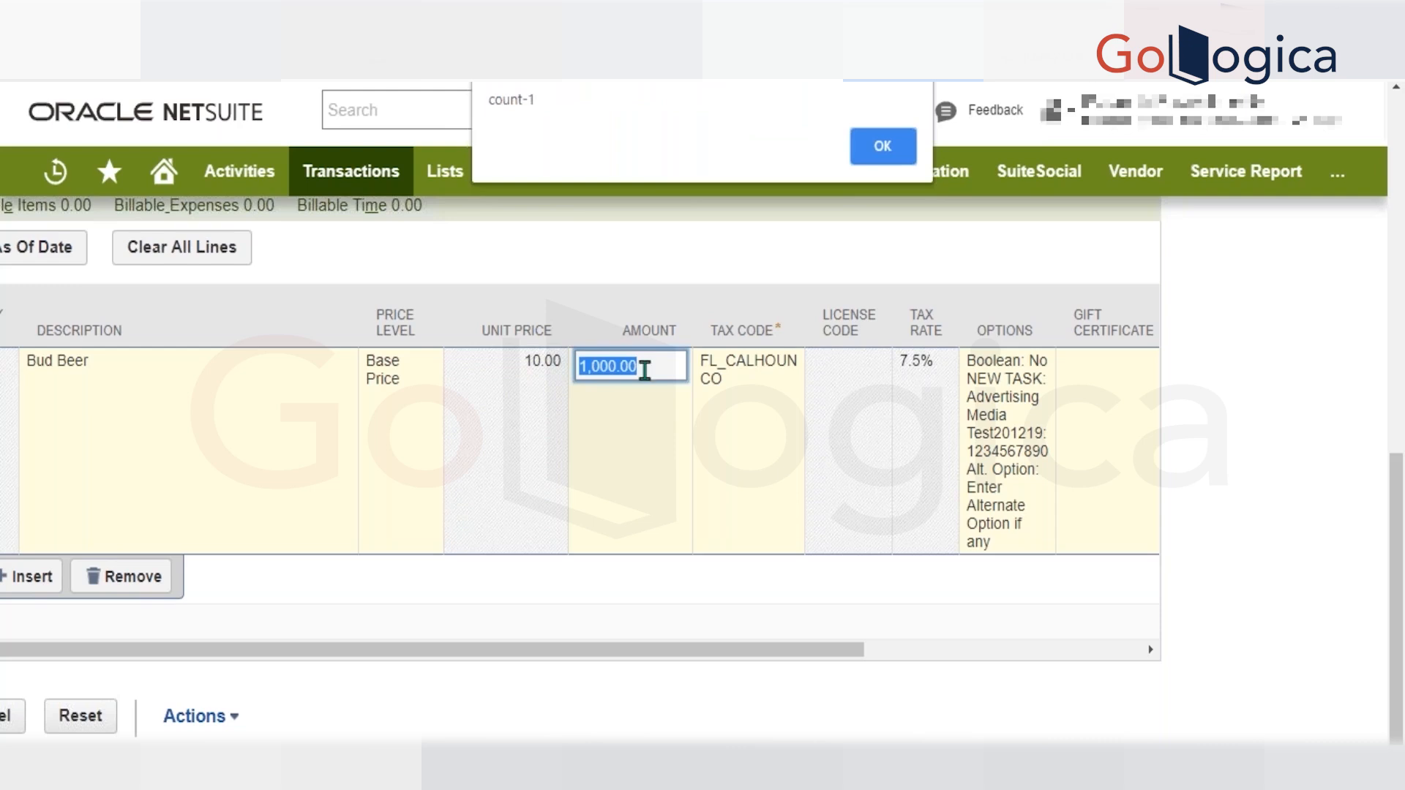
{"action": "left_click", "coordinate": [901, 146]}
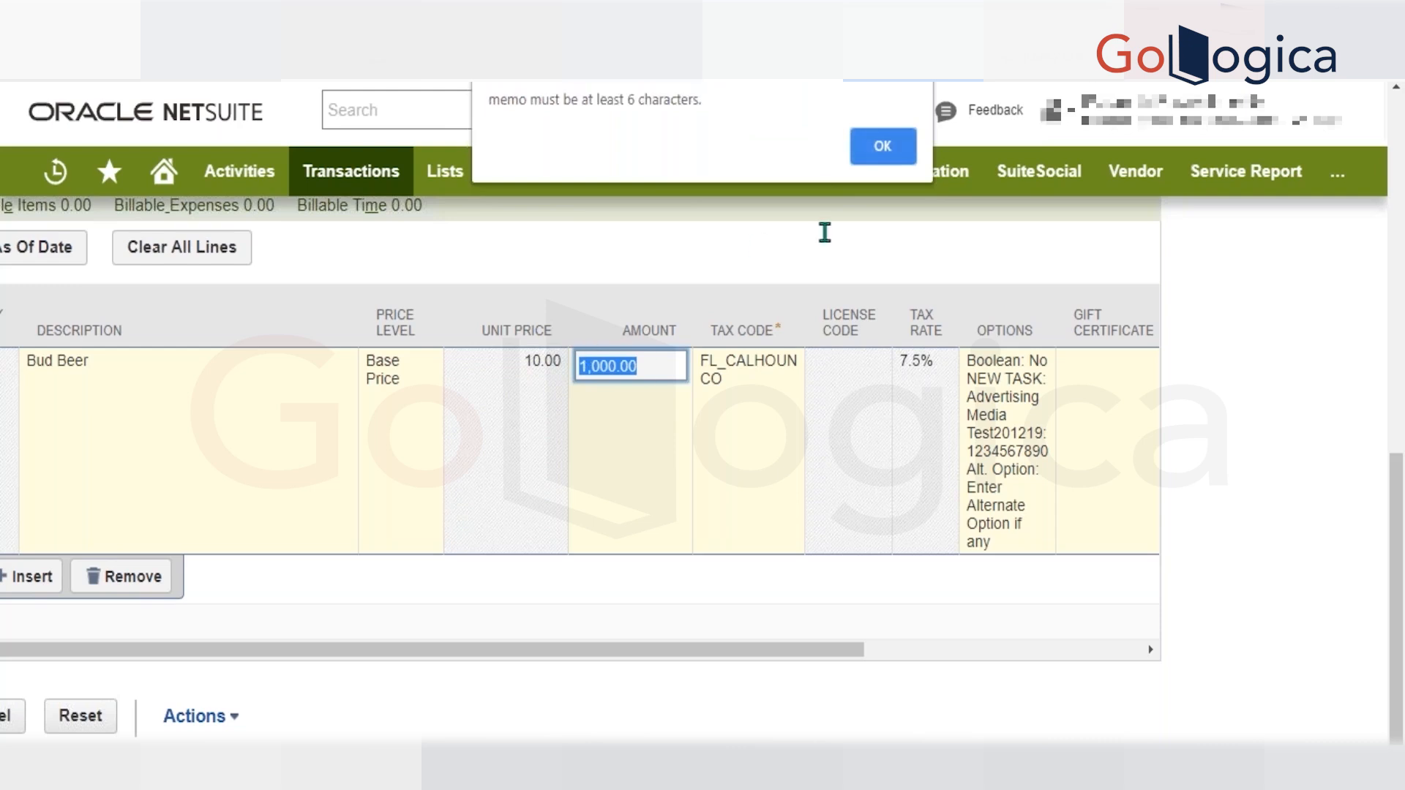
{"action": "left_click", "coordinate": [901, 149]}
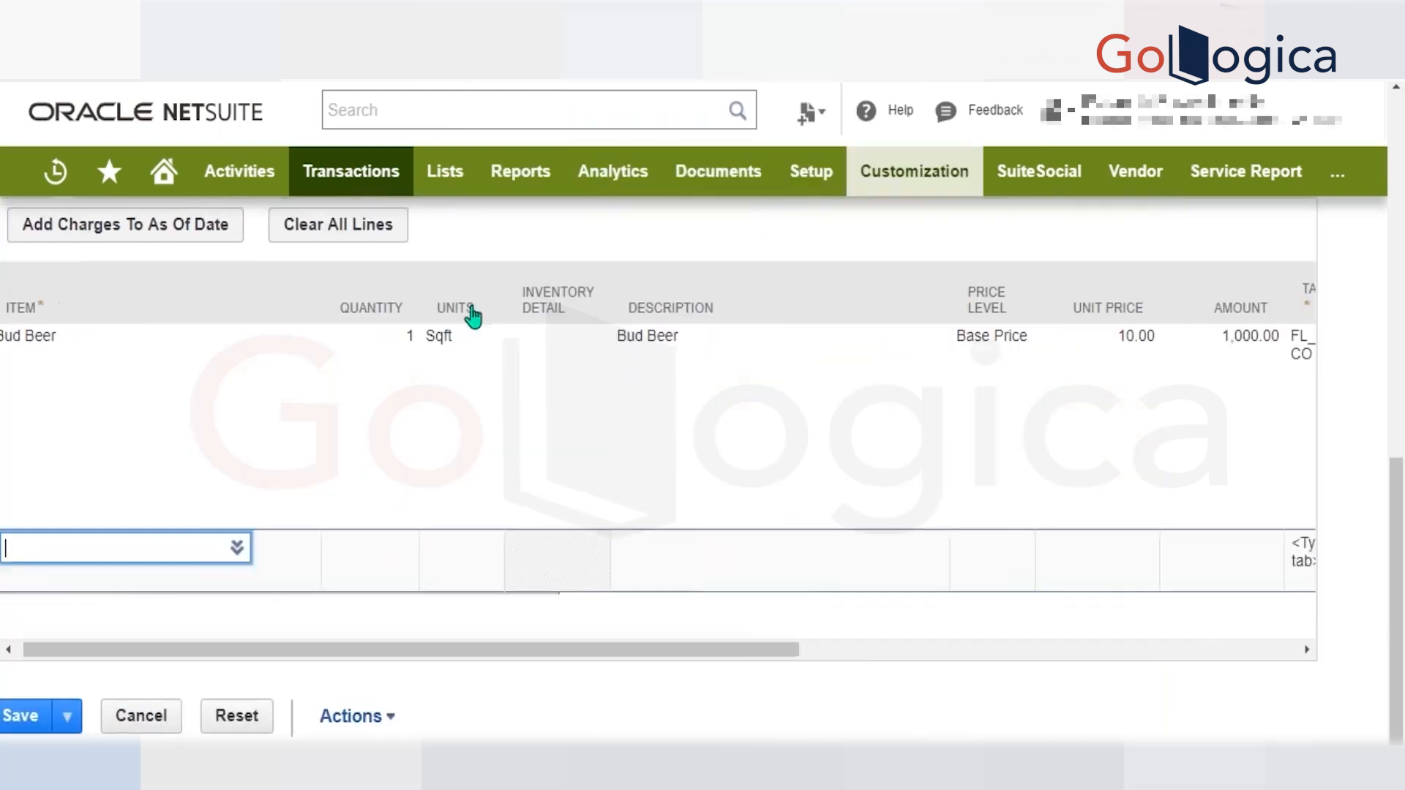
Set the Bud Beer line's price level to Custom and unit price to 100, then commit it, dismissing the alerts.
{"action": "left_click", "coordinate": [967, 354]}
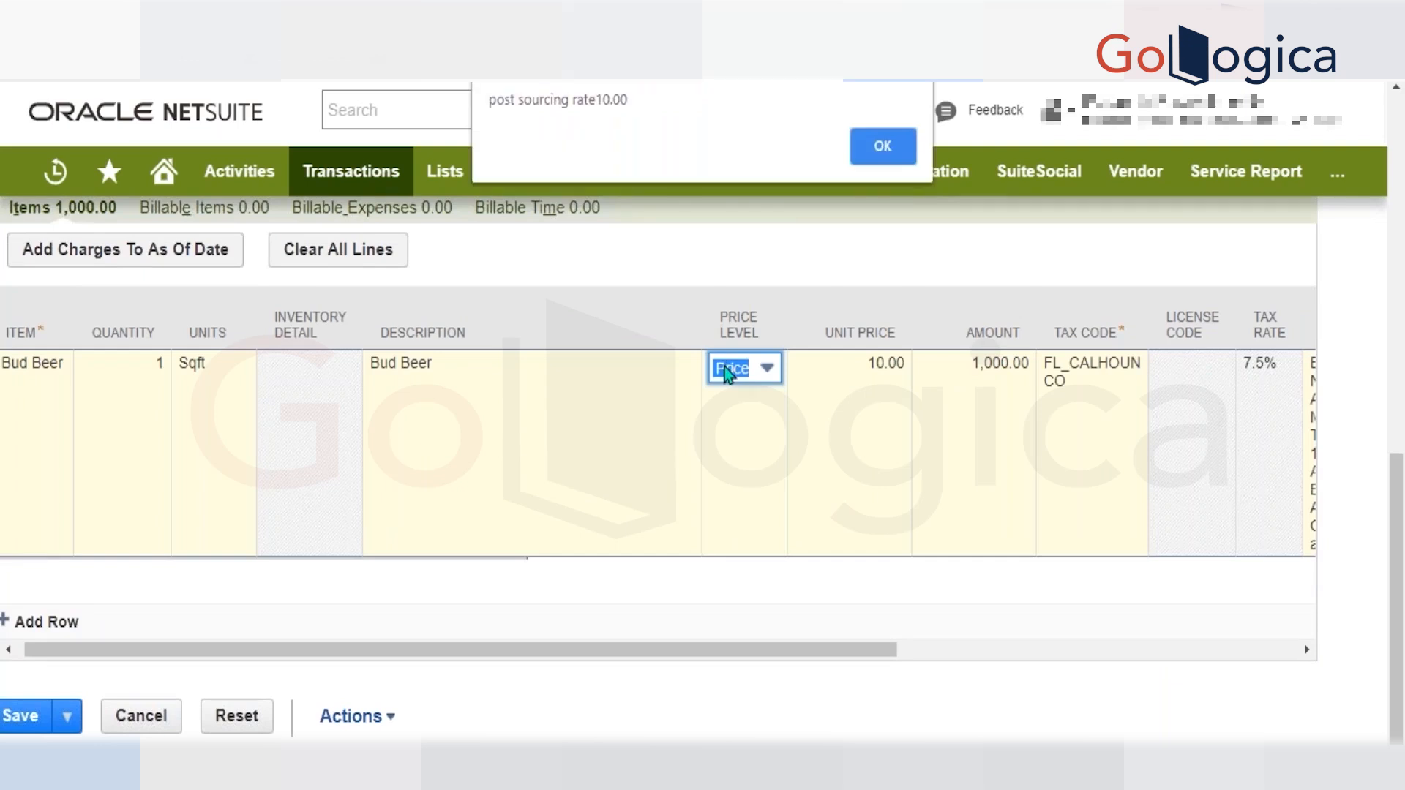
{"action": "key", "text": "Return"}
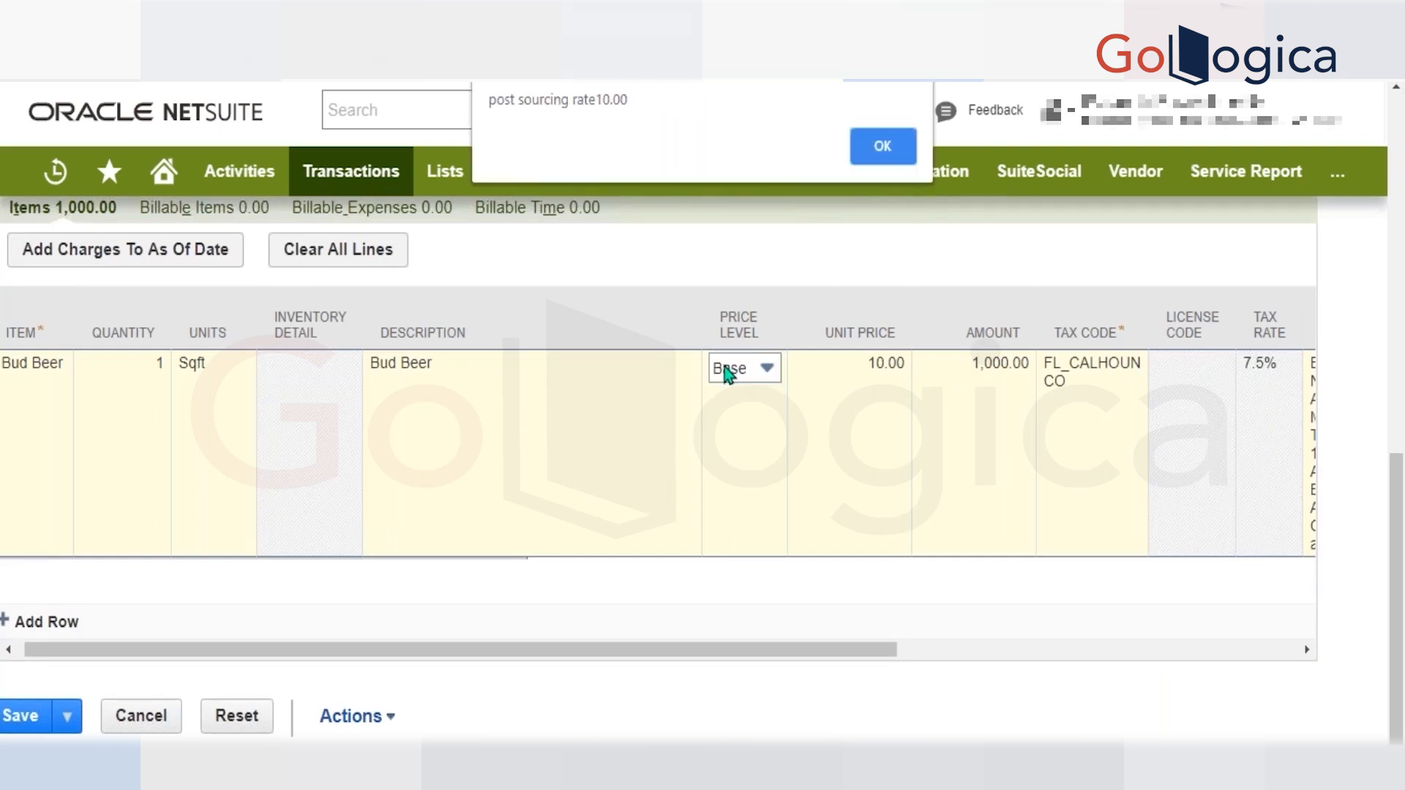
{"action": "key", "text": "Return"}
{"action": "left_click", "coordinate": [754, 369]}
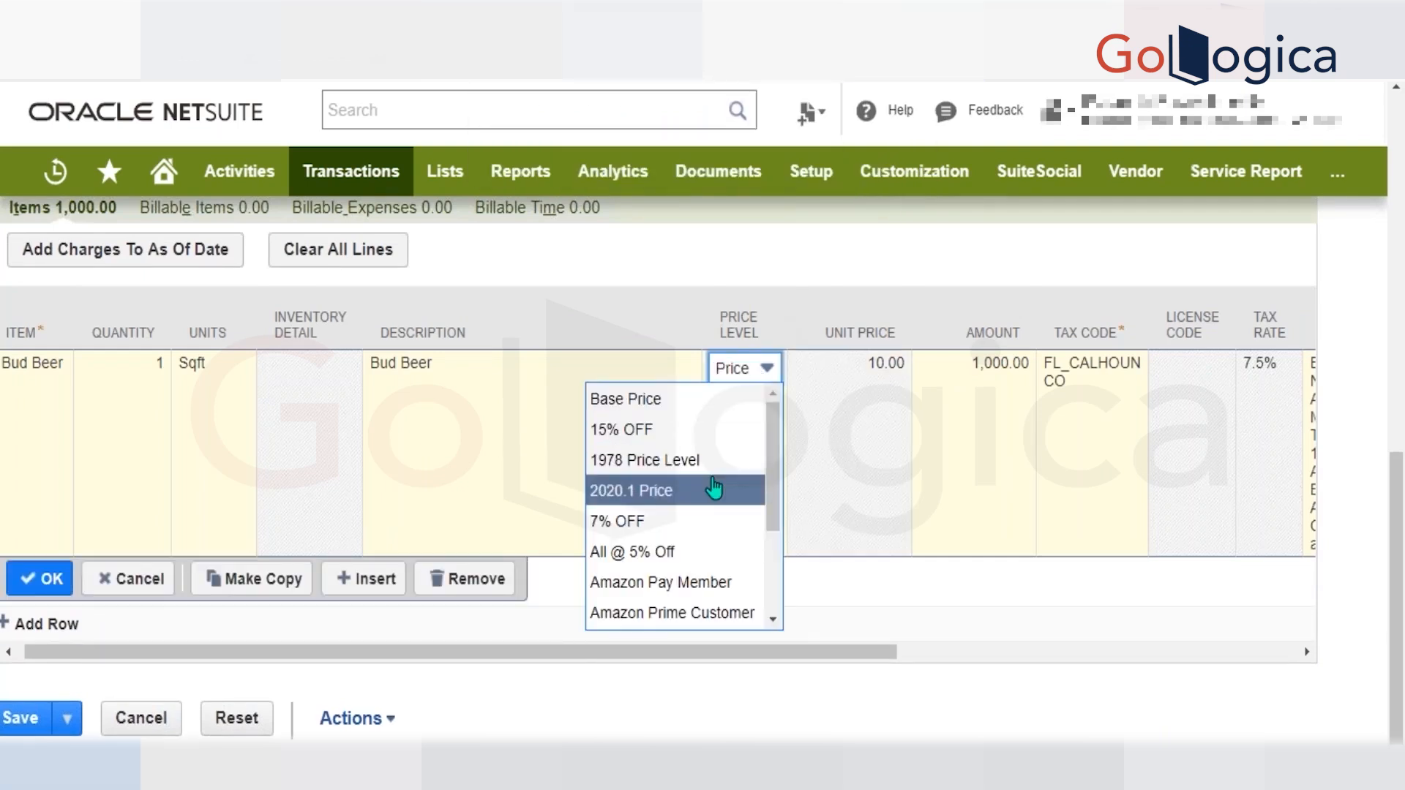
{"action": "scroll", "coordinate": [715, 505], "scroll_direction": "down", "scroll_amount": 3}
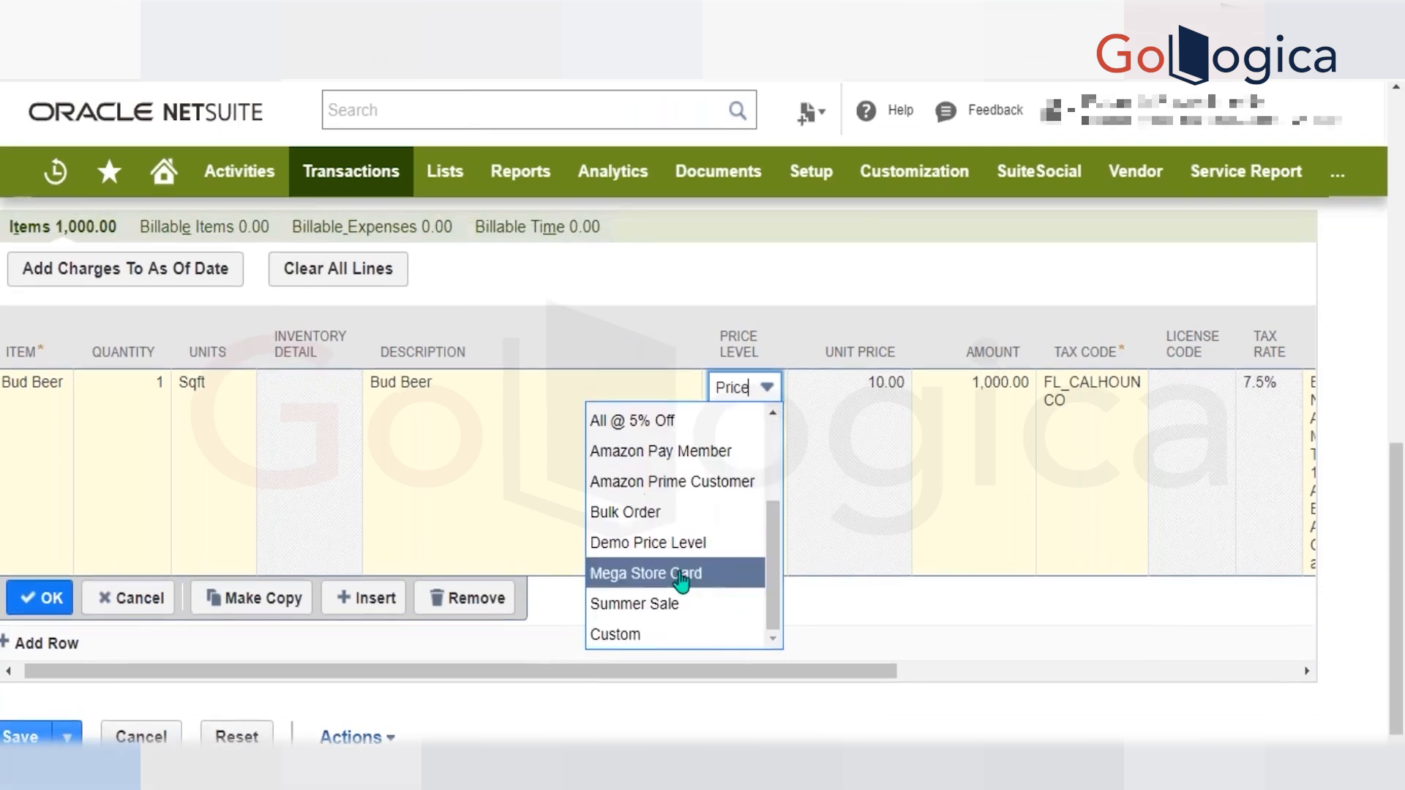
{"action": "left_click", "coordinate": [660, 643]}
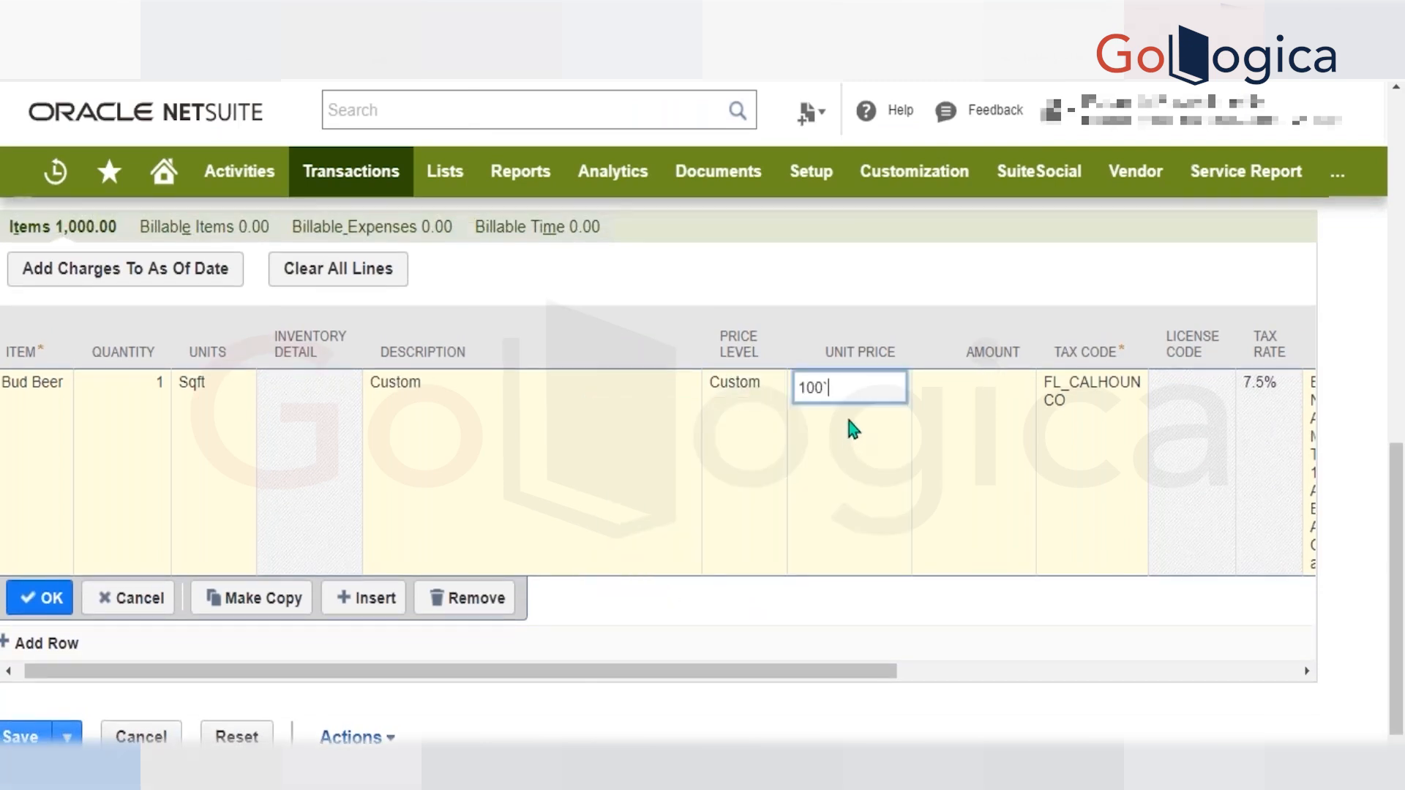
{"action": "key", "text": "Tab"}
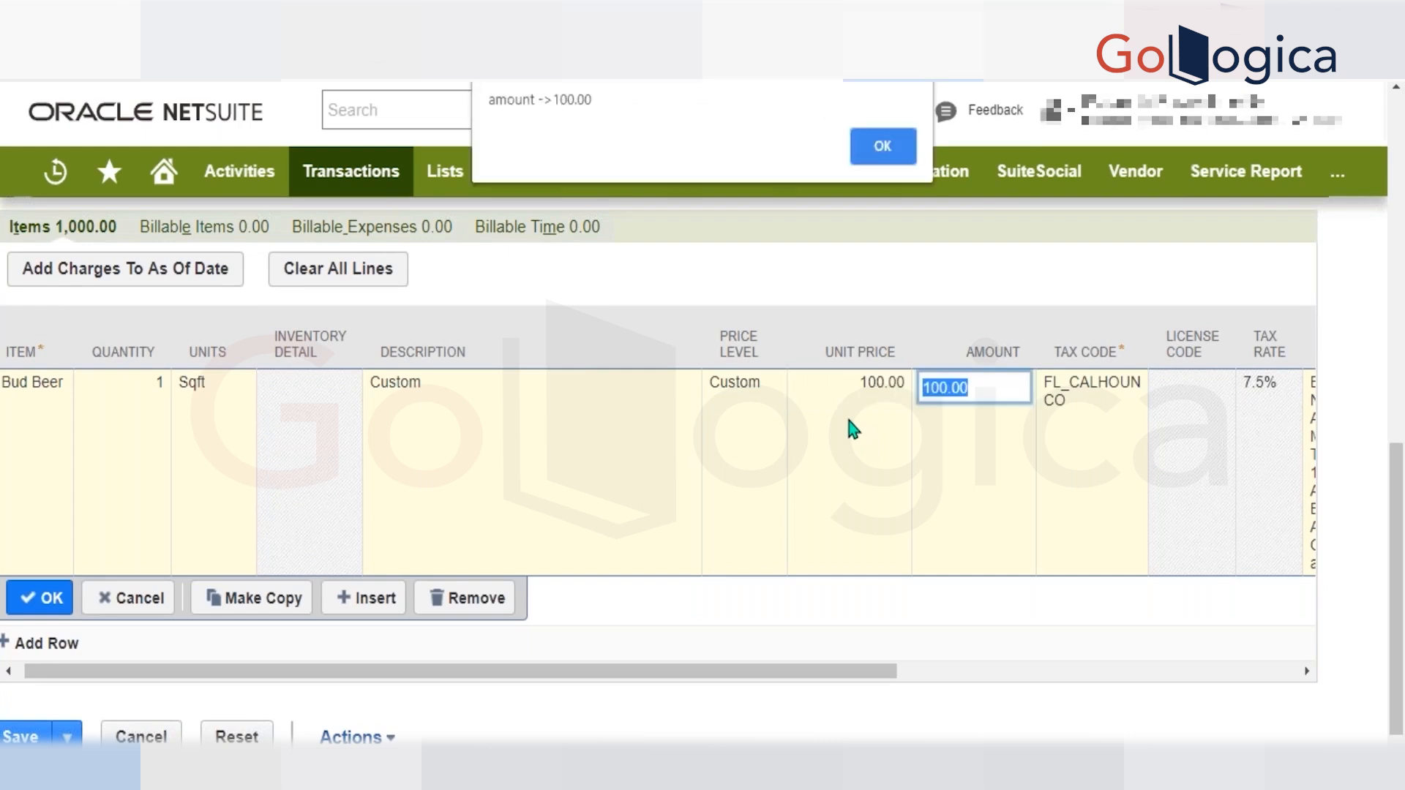
{"action": "key", "text": "Return"}
{"action": "key", "text": "Return"}
{"action": "key", "text": "Return"}
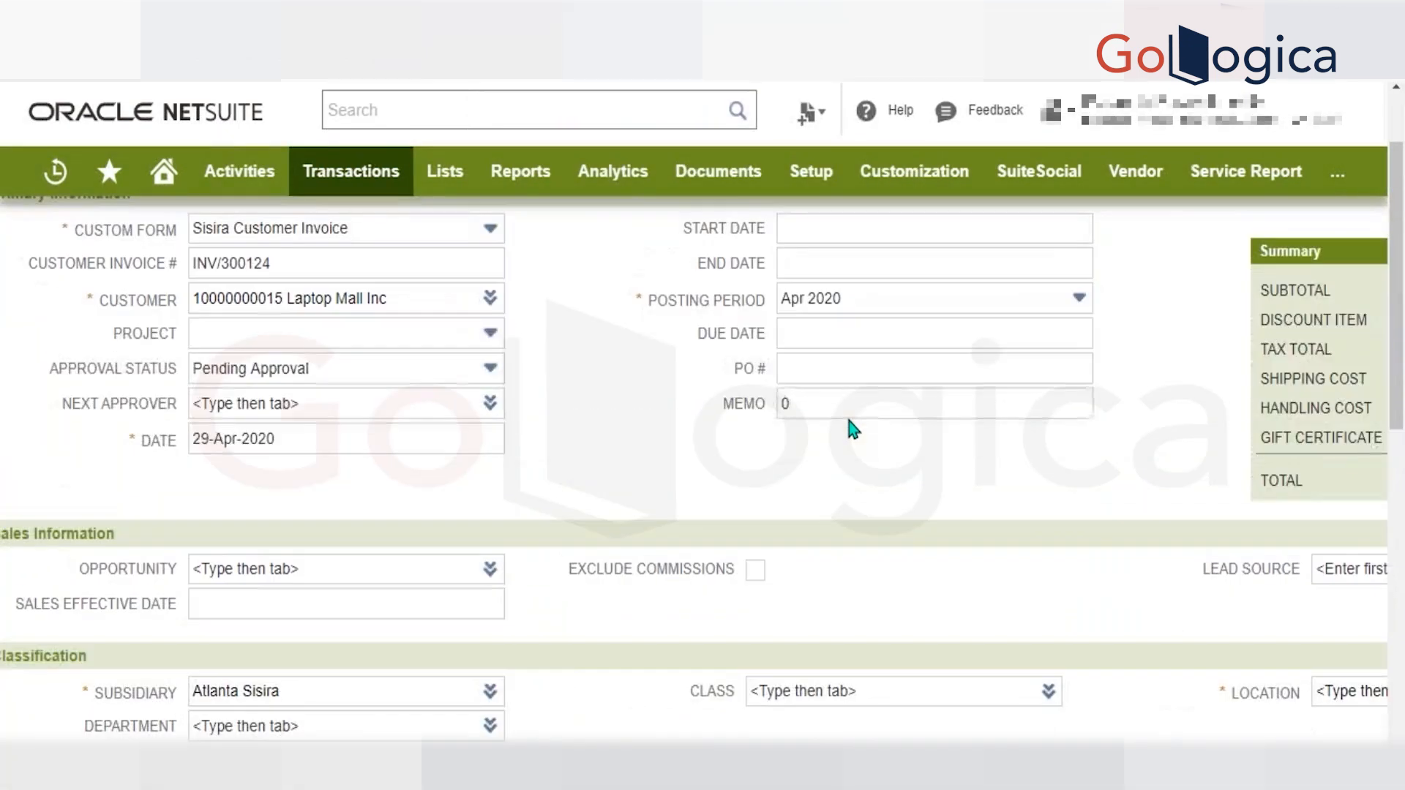
Clear the invoice's Memo field.
{"action": "left_click", "coordinate": [850, 405]}
{"action": "key", "text": "BackSpace"}
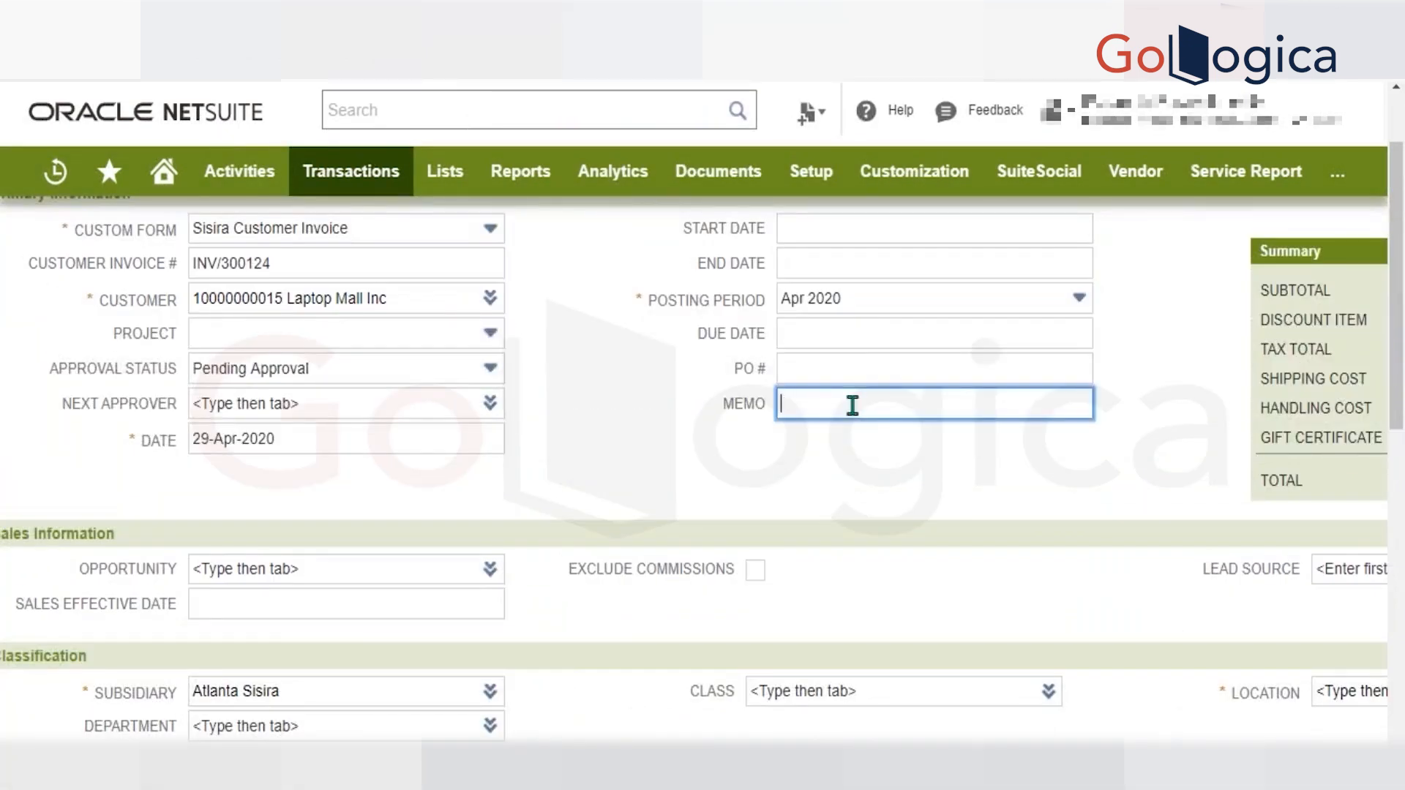
{"action": "scroll", "coordinate": [850, 405], "scroll_direction": "up", "scroll_amount": 2}
{"action": "scroll", "coordinate": [696, 439], "scroll_direction": "down", "scroll_amount": 2}
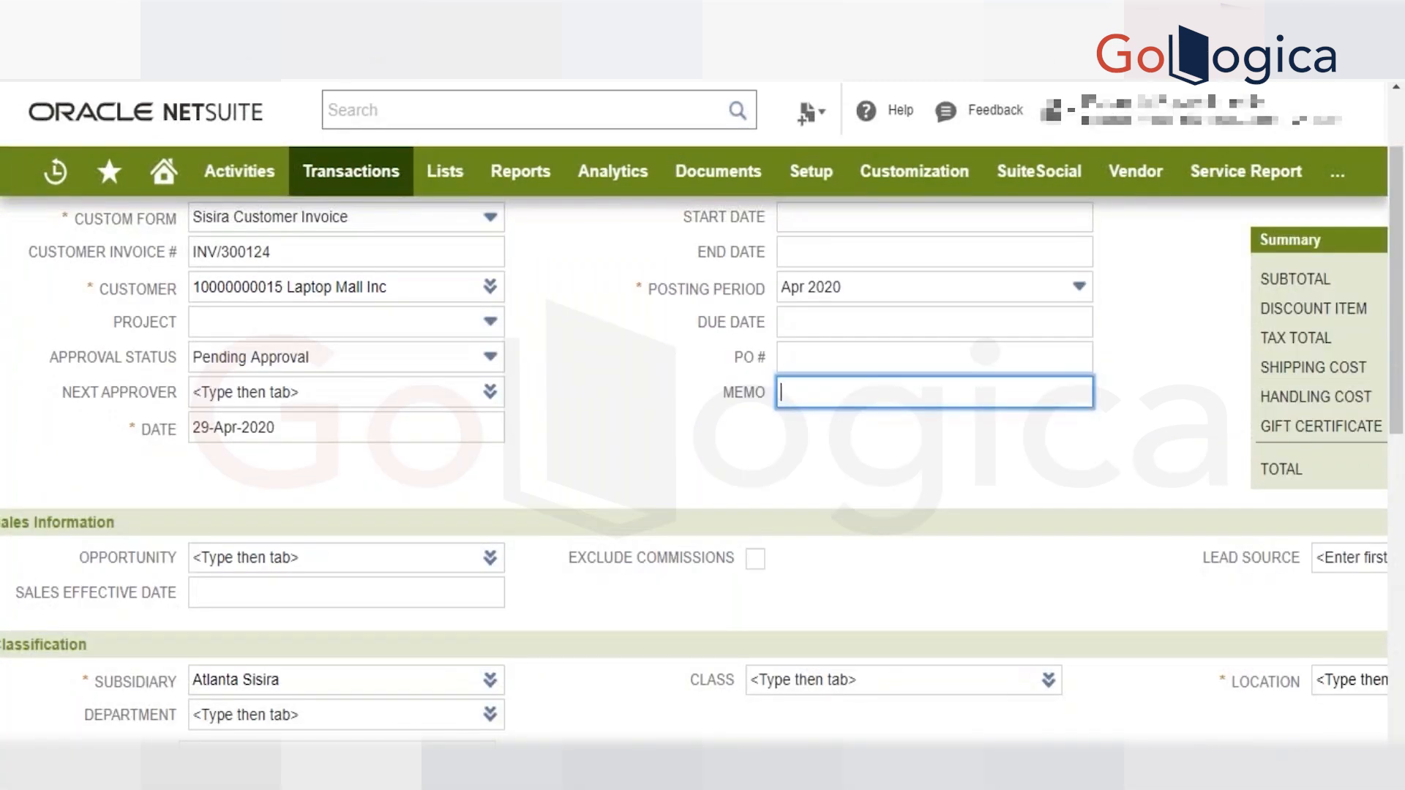
{"action": "scroll", "coordinate": [1011, 355], "scroll_direction": "down", "scroll_amount": 4}
{"action": "scroll", "coordinate": [816, 392], "scroll_direction": "up", "scroll_amount": 4}
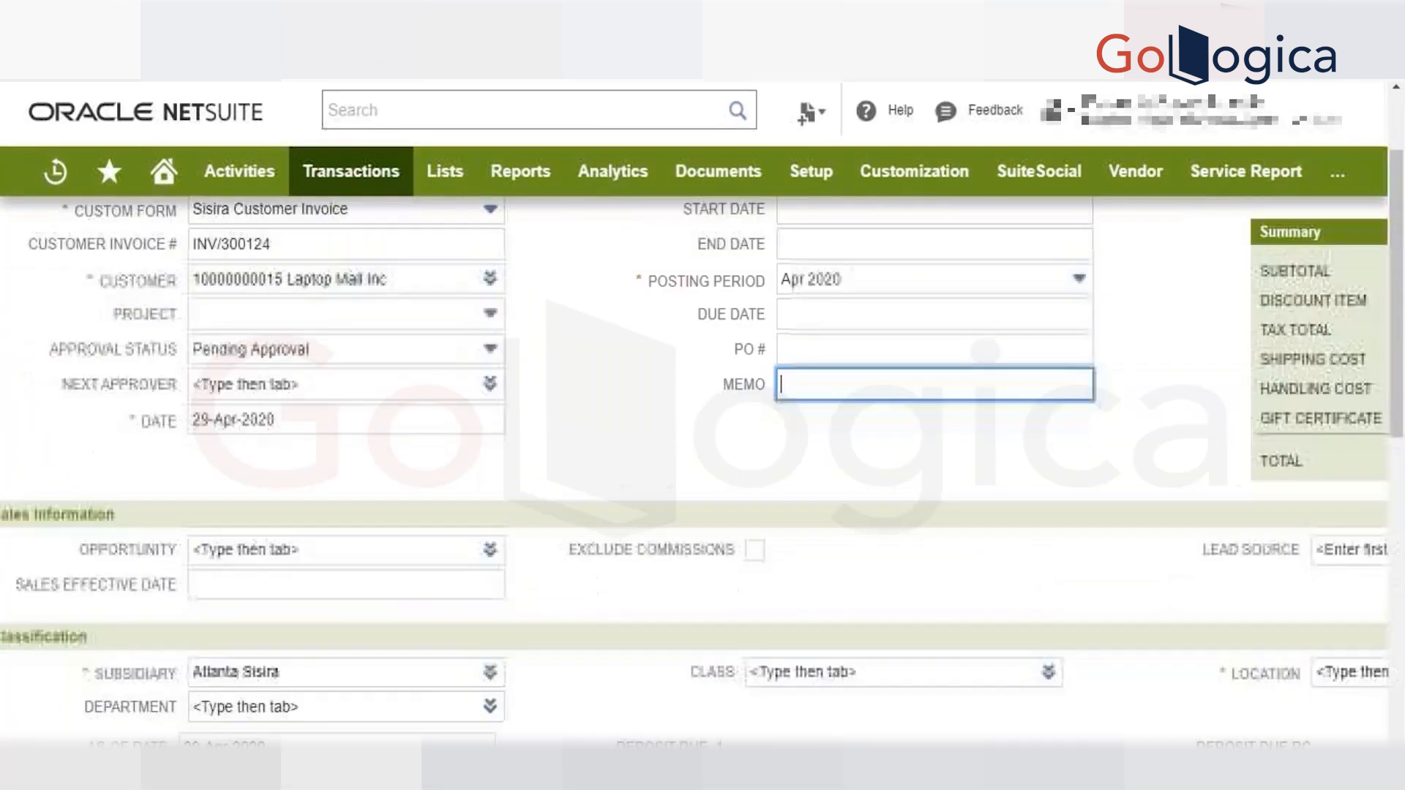
Copy the previous Bud Beer line and add the copy to the invoice, dismissing the script alerts.
{"action": "scroll", "coordinate": [849, 403], "scroll_direction": "down", "scroll_amount": 11}
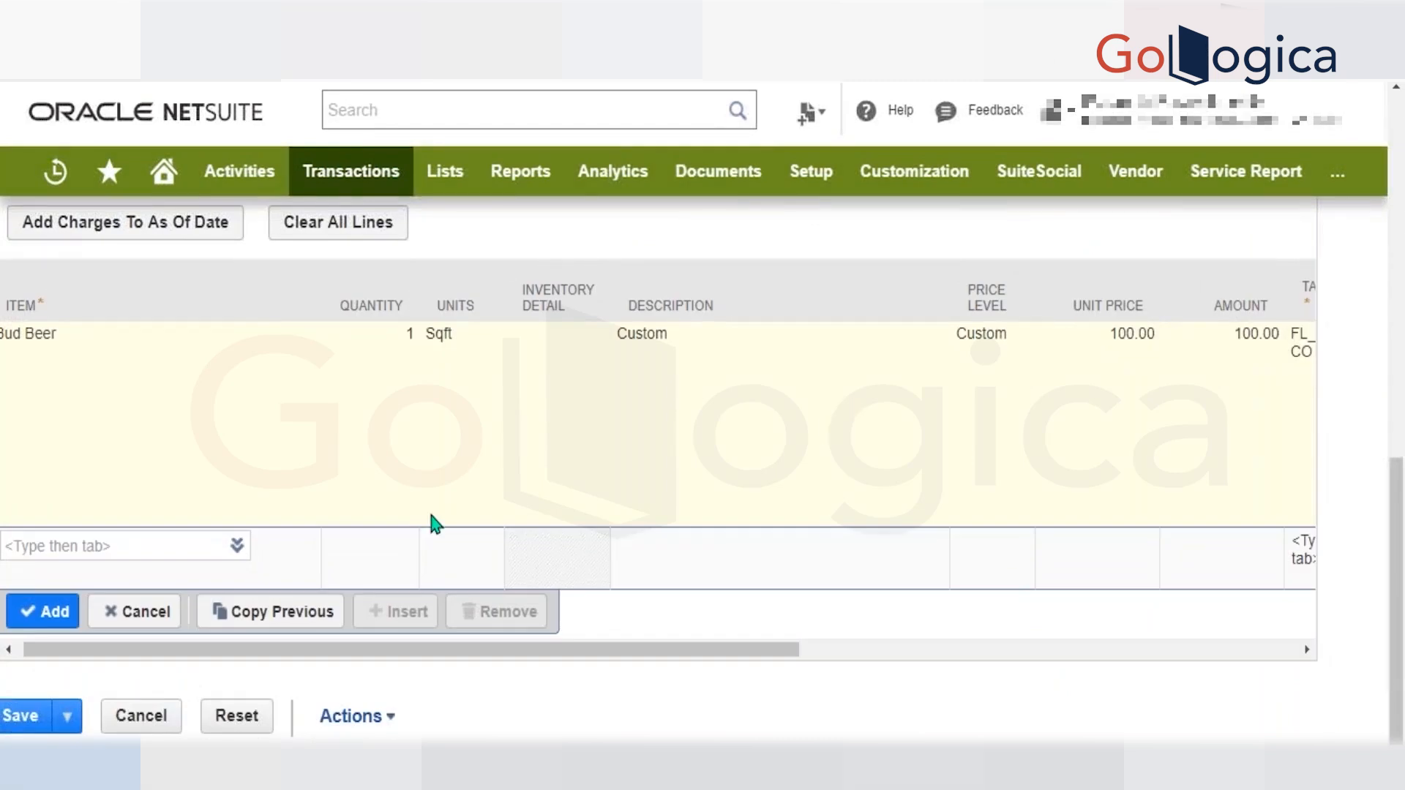
{"action": "left_click", "coordinate": [304, 613]}
{"action": "key", "text": "Return"}
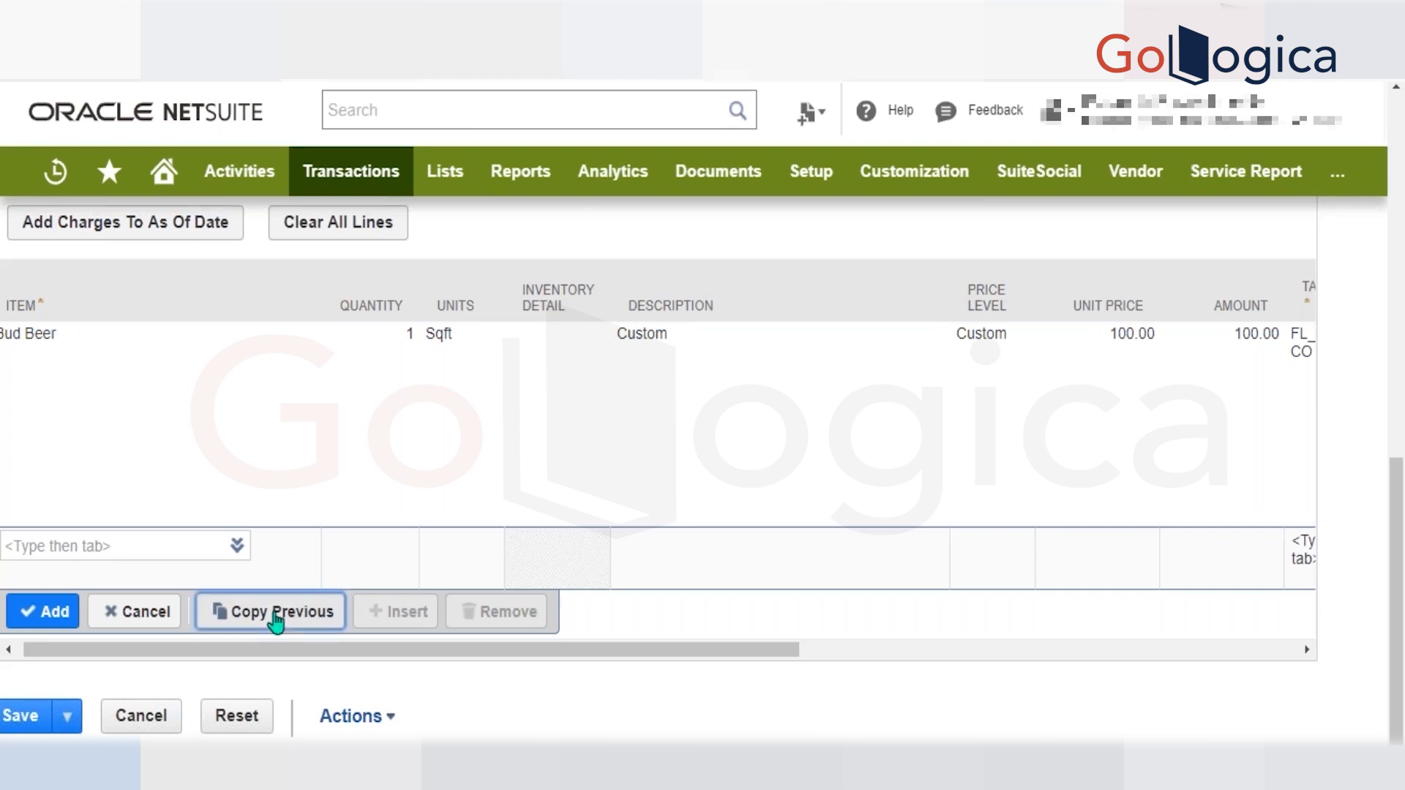
{"action": "left_click", "coordinate": [277, 614]}
{"action": "key", "text": "Return"}
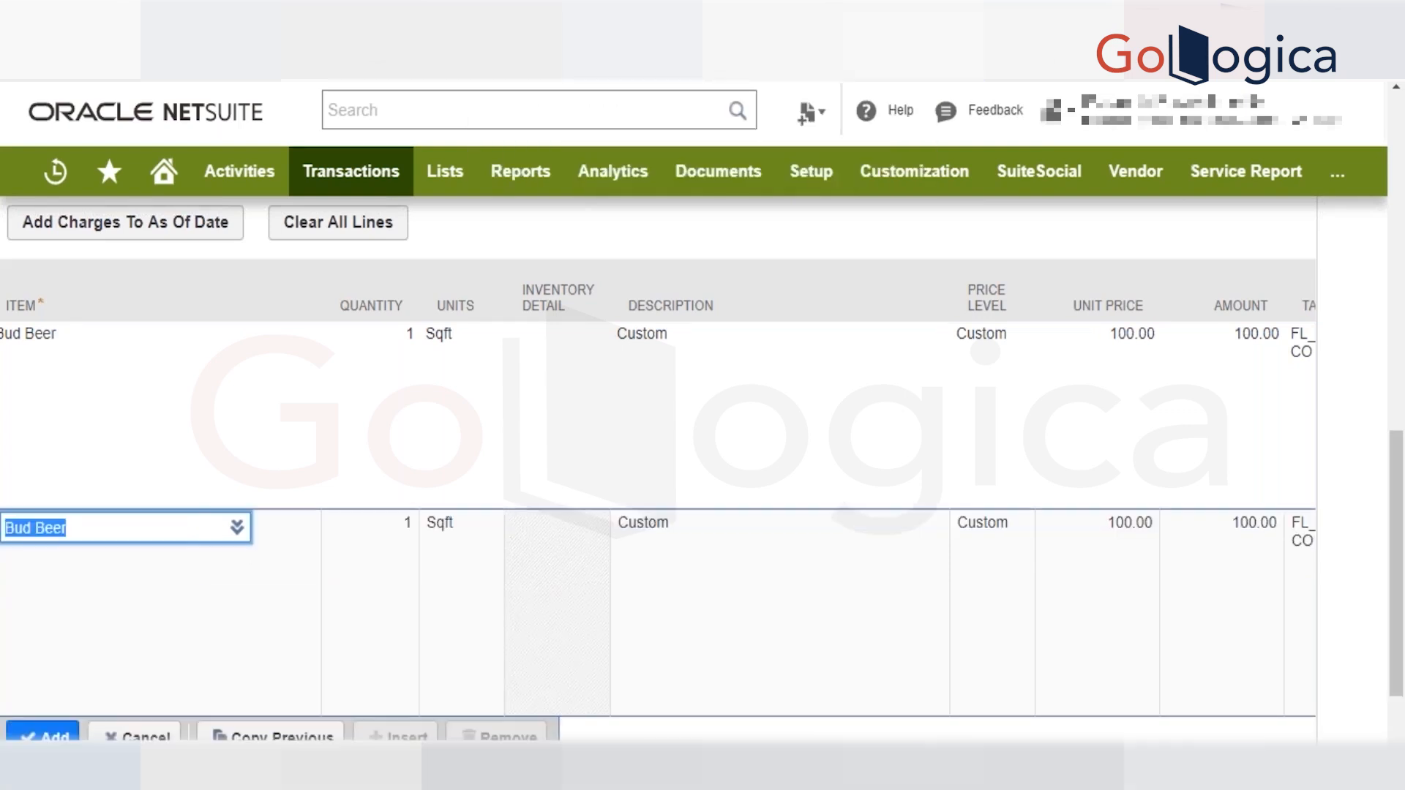
{"action": "key", "text": "Return"}
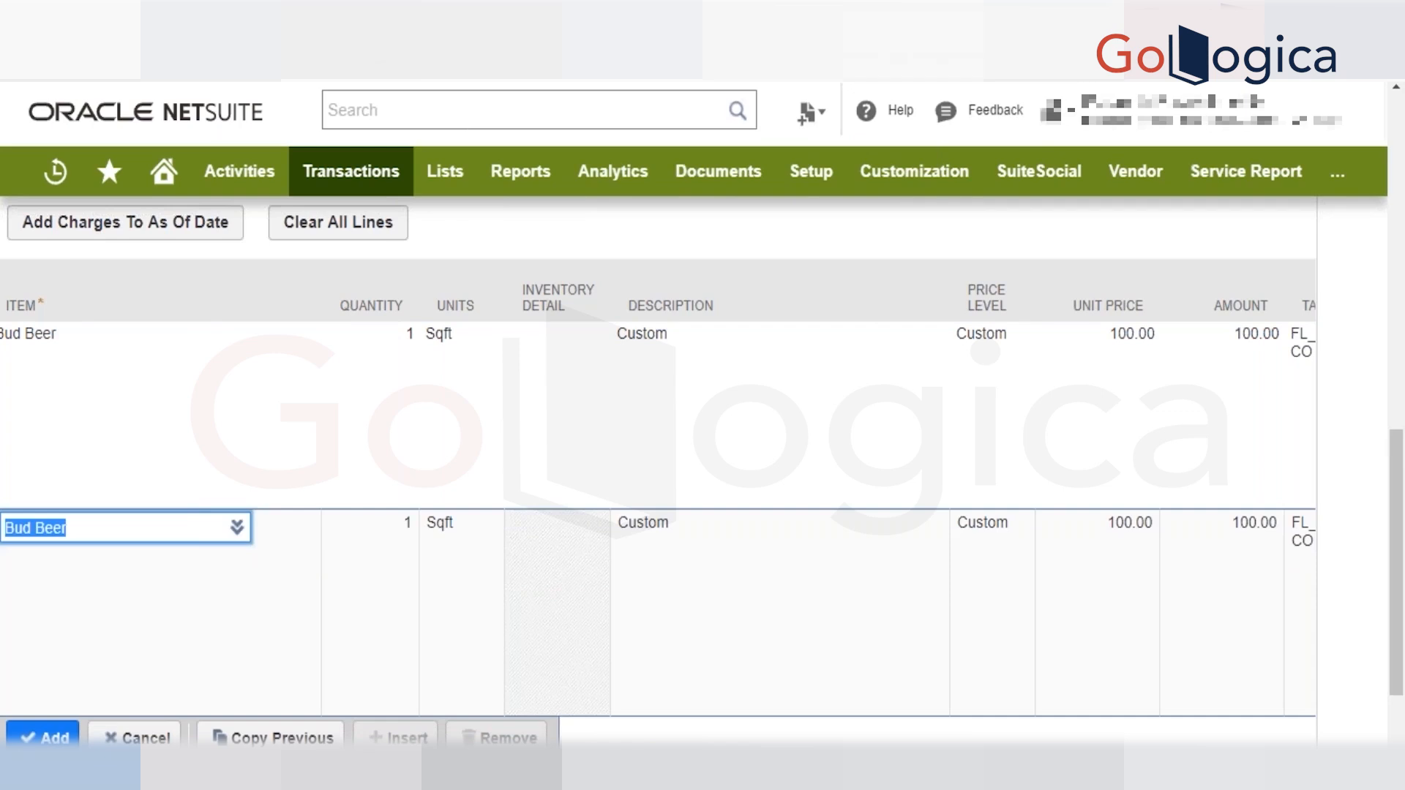
{"action": "scroll", "coordinate": [15, 579], "scroll_direction": "down", "scroll_amount": 2}
{"action": "left_click", "coordinate": [26, 615]}
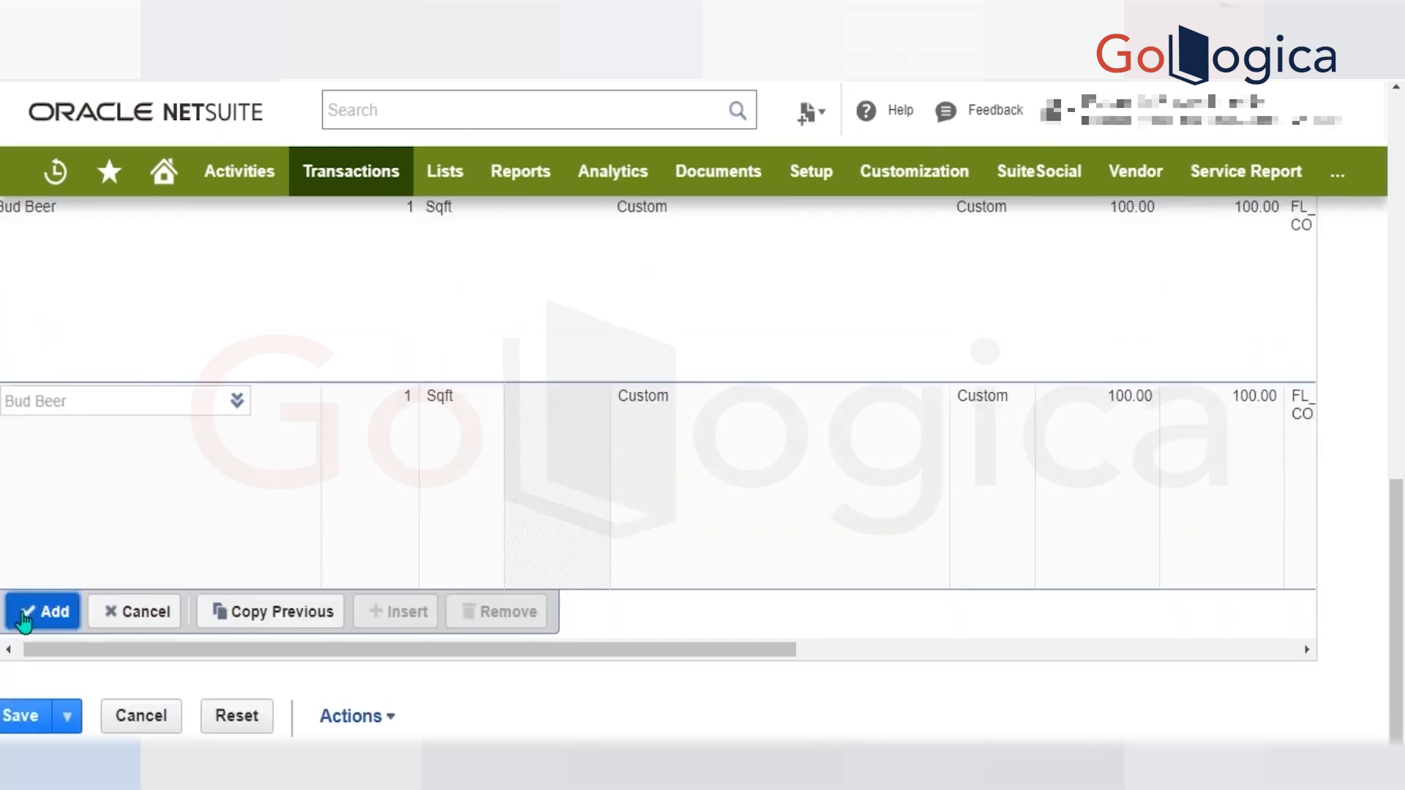
{"action": "key", "text": "Return"}
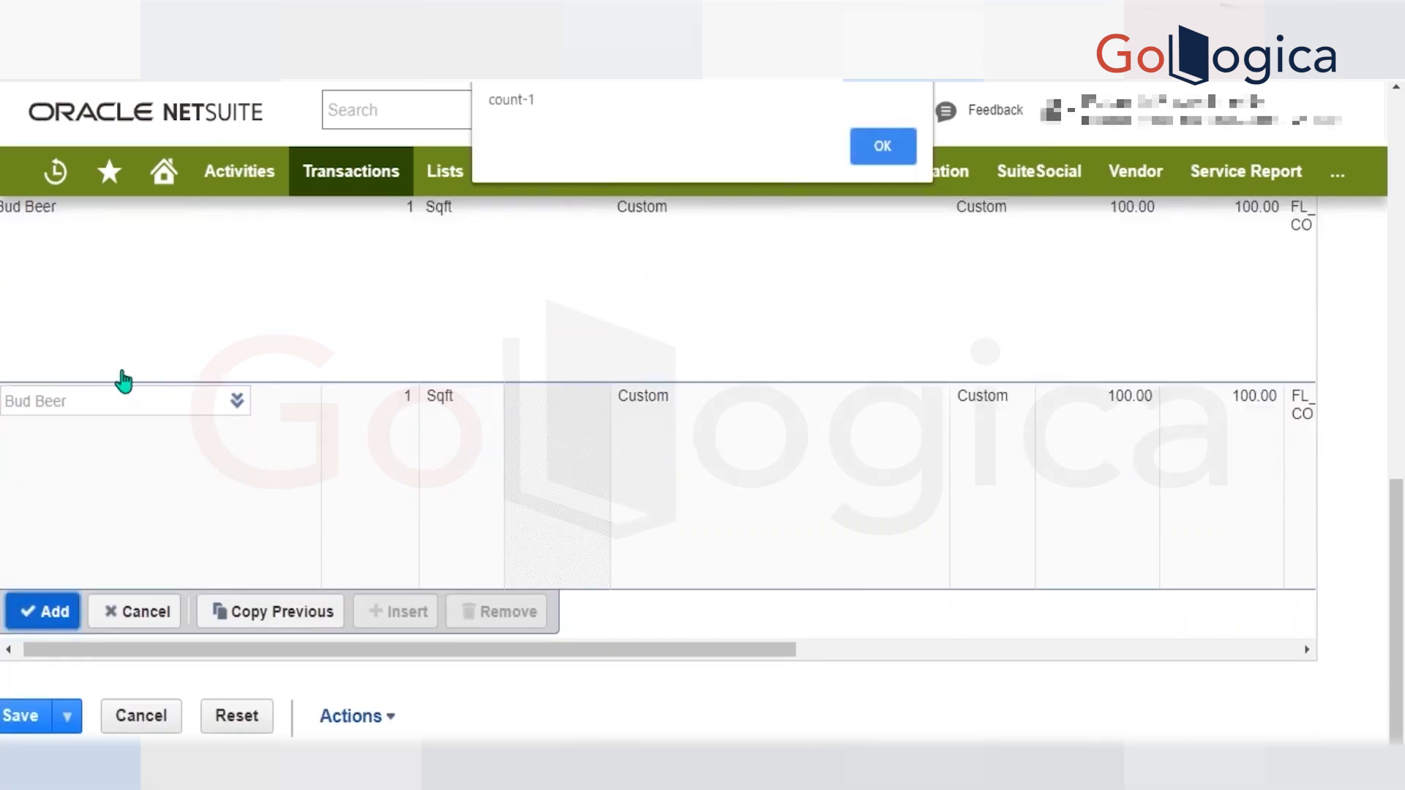
{"action": "key", "text": "Return"}
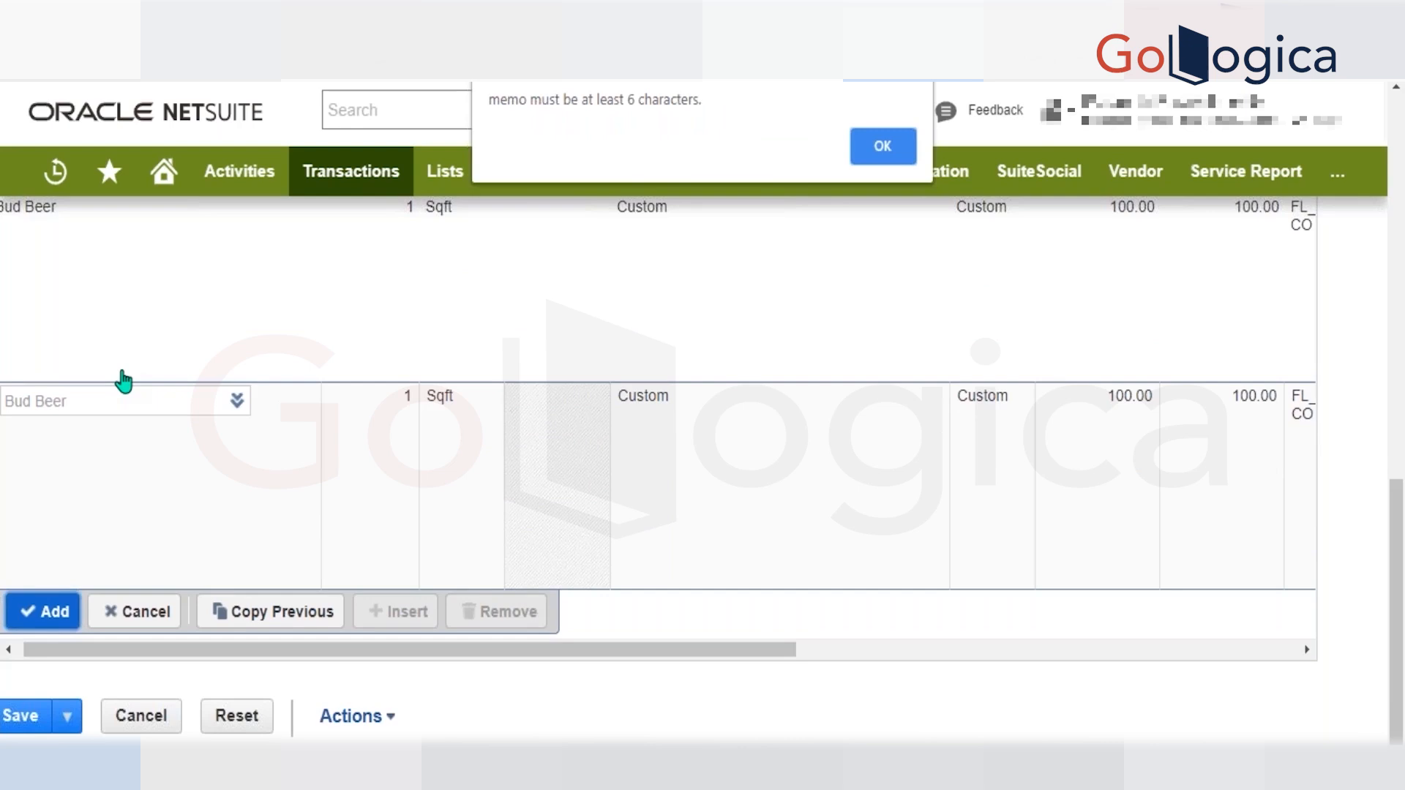
{"action": "key", "text": "Return"}
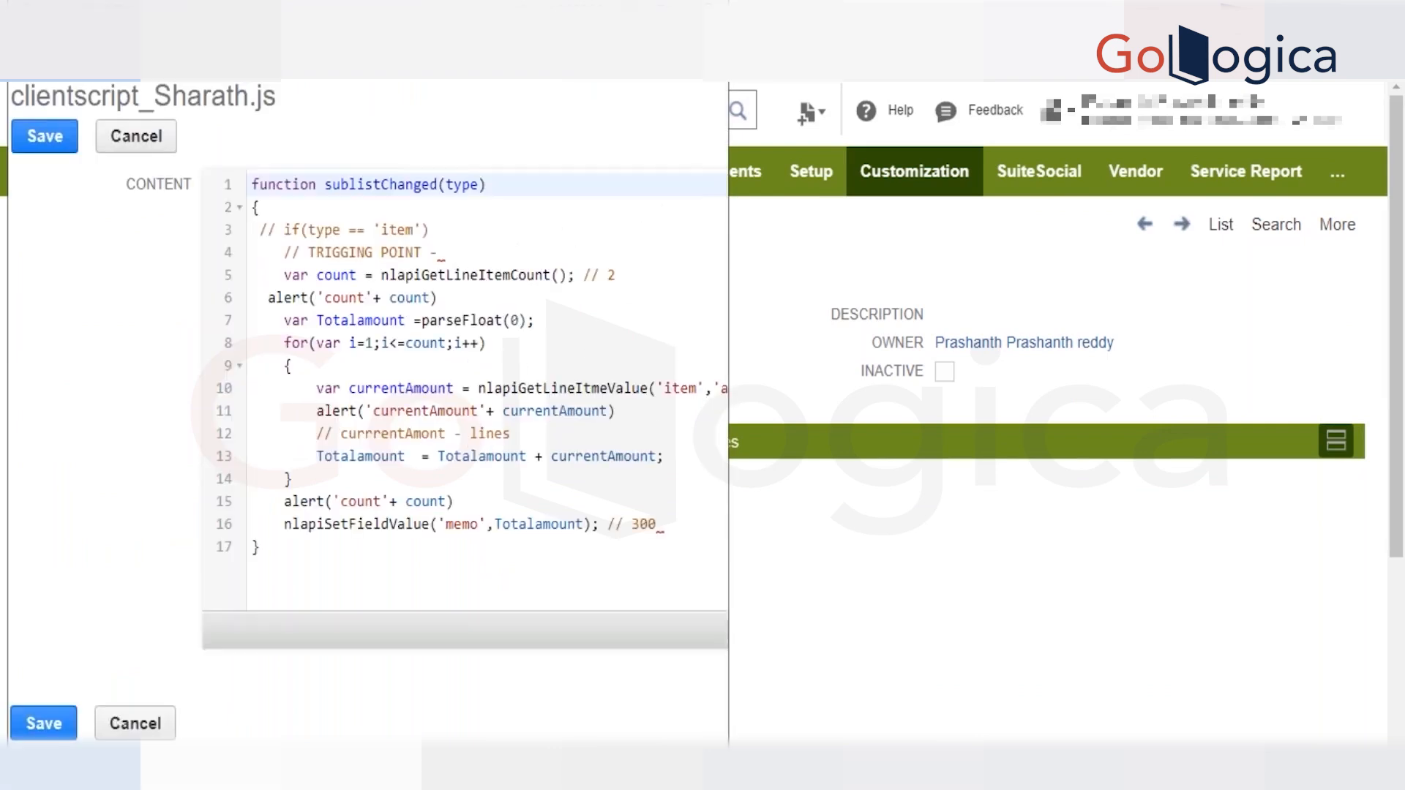
Add two false arguments after Totalamount in the script's memo nlapiSetFieldValue call and save the file.
{"action": "left_click", "coordinate": [588, 524]}
{"action": "type", "text": ","}
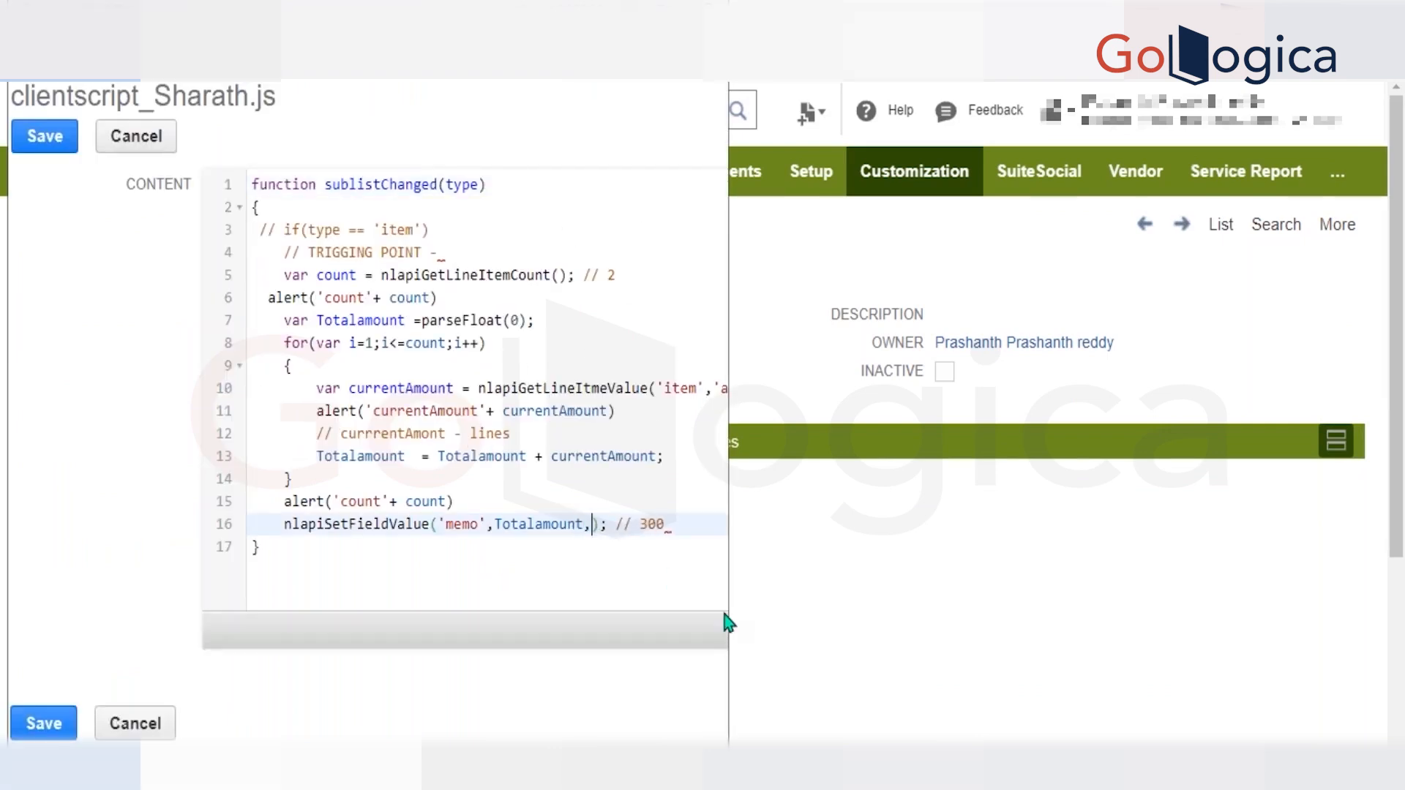
{"action": "type", "text": "fasle,fa"}
{"action": "key", "text": "BackSpace"}
{"action": "key", "text": "BackSpace"}
{"action": "key", "text": "BackSpace"}
{"action": "key", "text": "BackSpace"}
{"action": "key", "text": "BackSpace"}
{"action": "key", "text": "BackSpace"}
{"action": "type", "text": "lse,false"}
{"action": "left_click", "coordinate": [44, 136]}
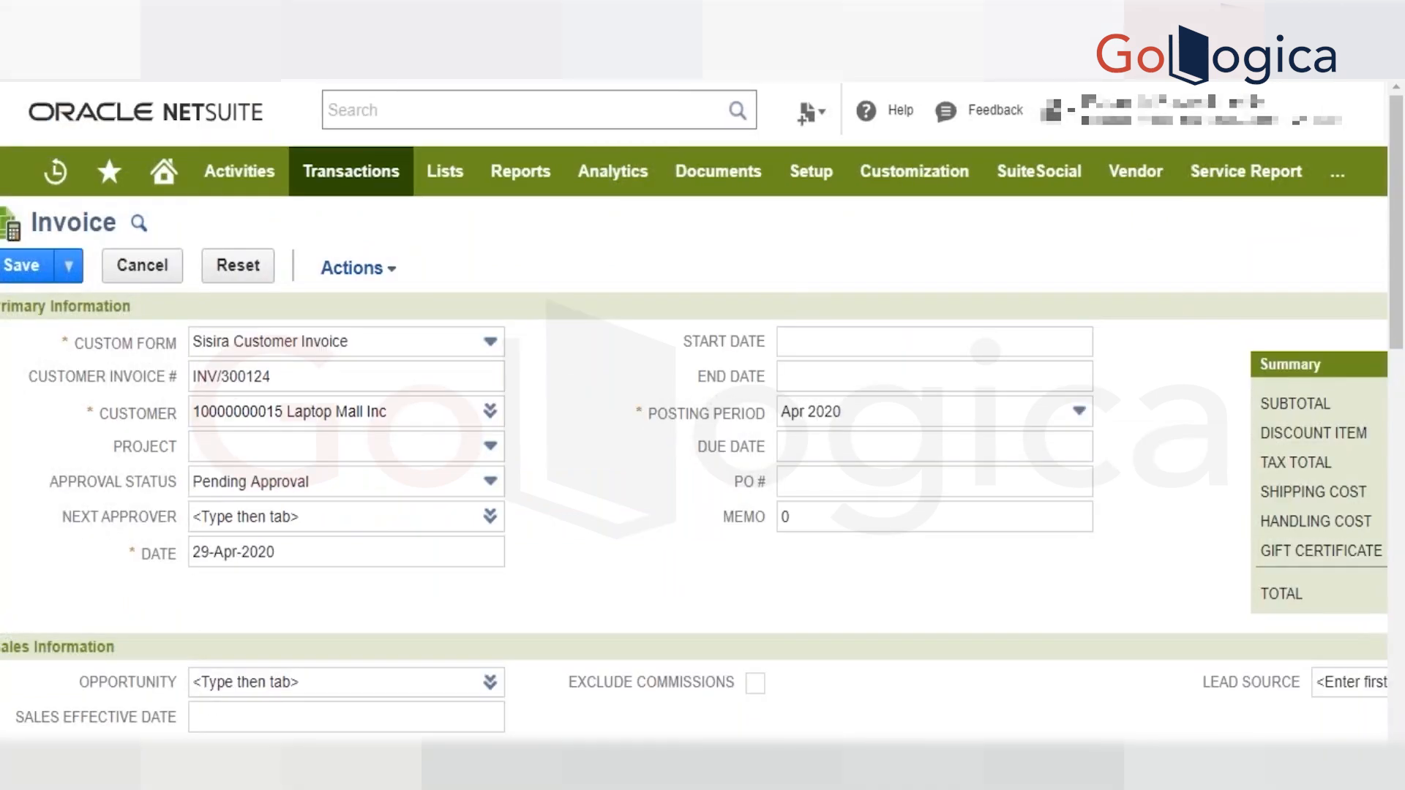
Reload the invoice form and dismiss the page-load alert.
{"action": "key", "text": "F5"}
{"action": "left_click", "coordinate": [798, 146]}
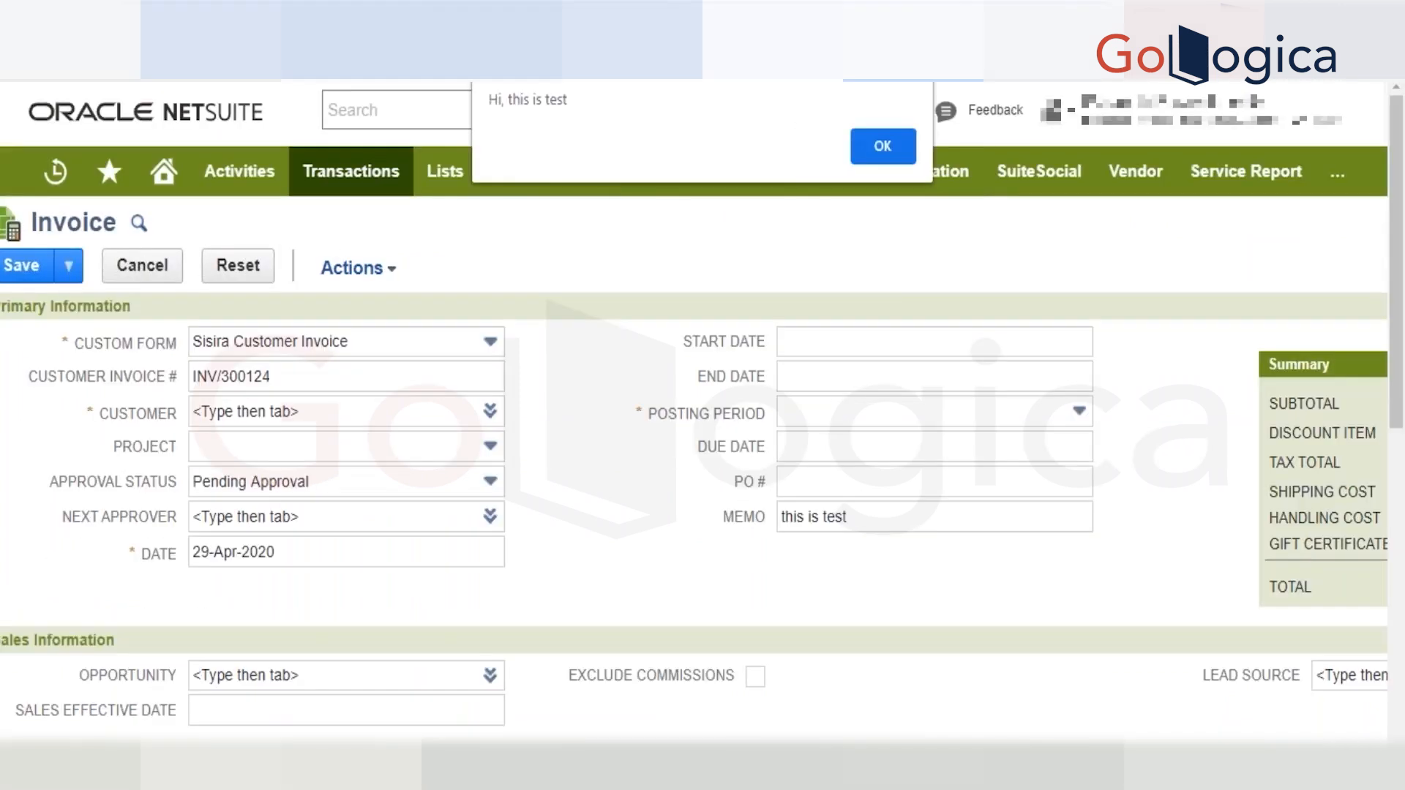
{"action": "key", "text": "Return"}
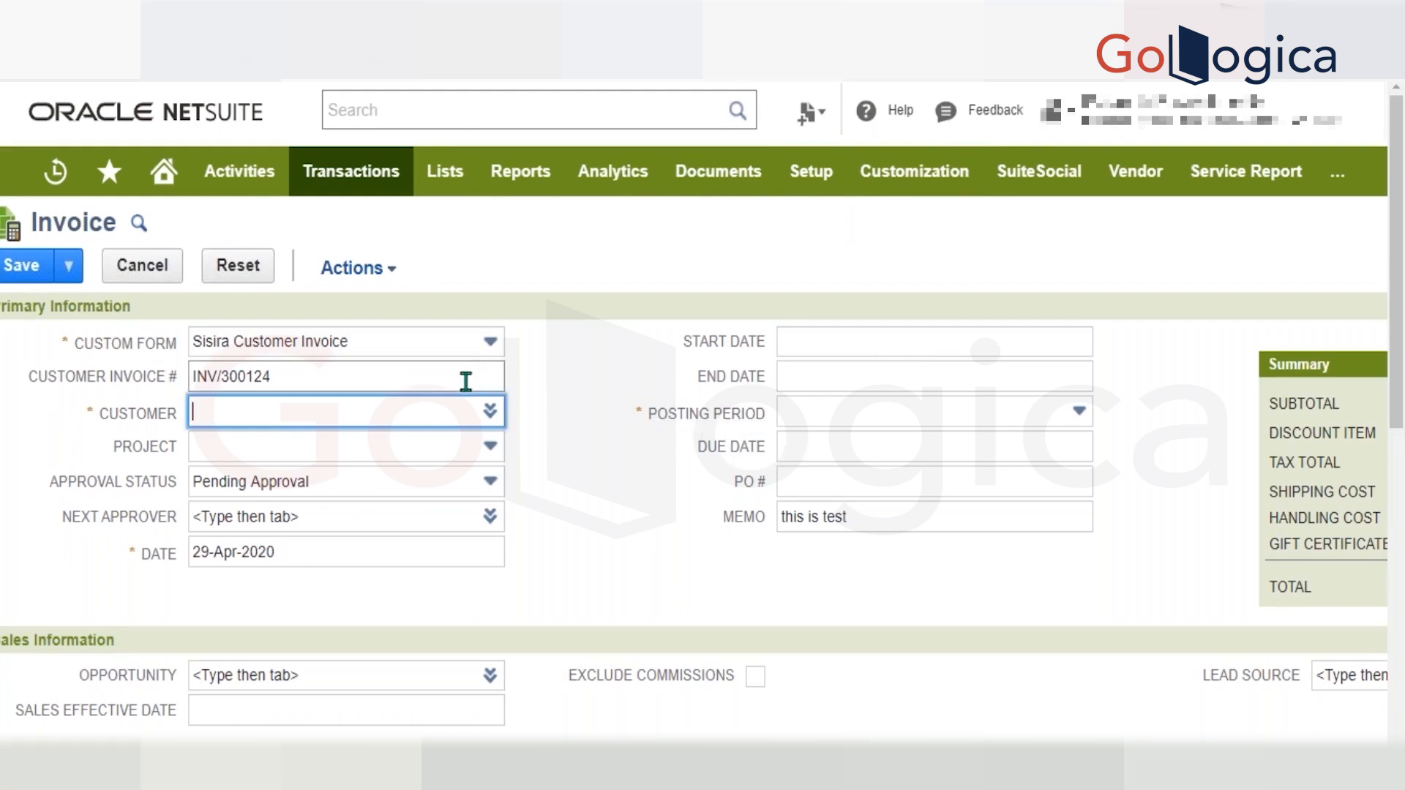
Look up customers starting with "la" and choose the first Laptop Mall Inc entry as the invoice's customer.
{"action": "type", "text": "la"}
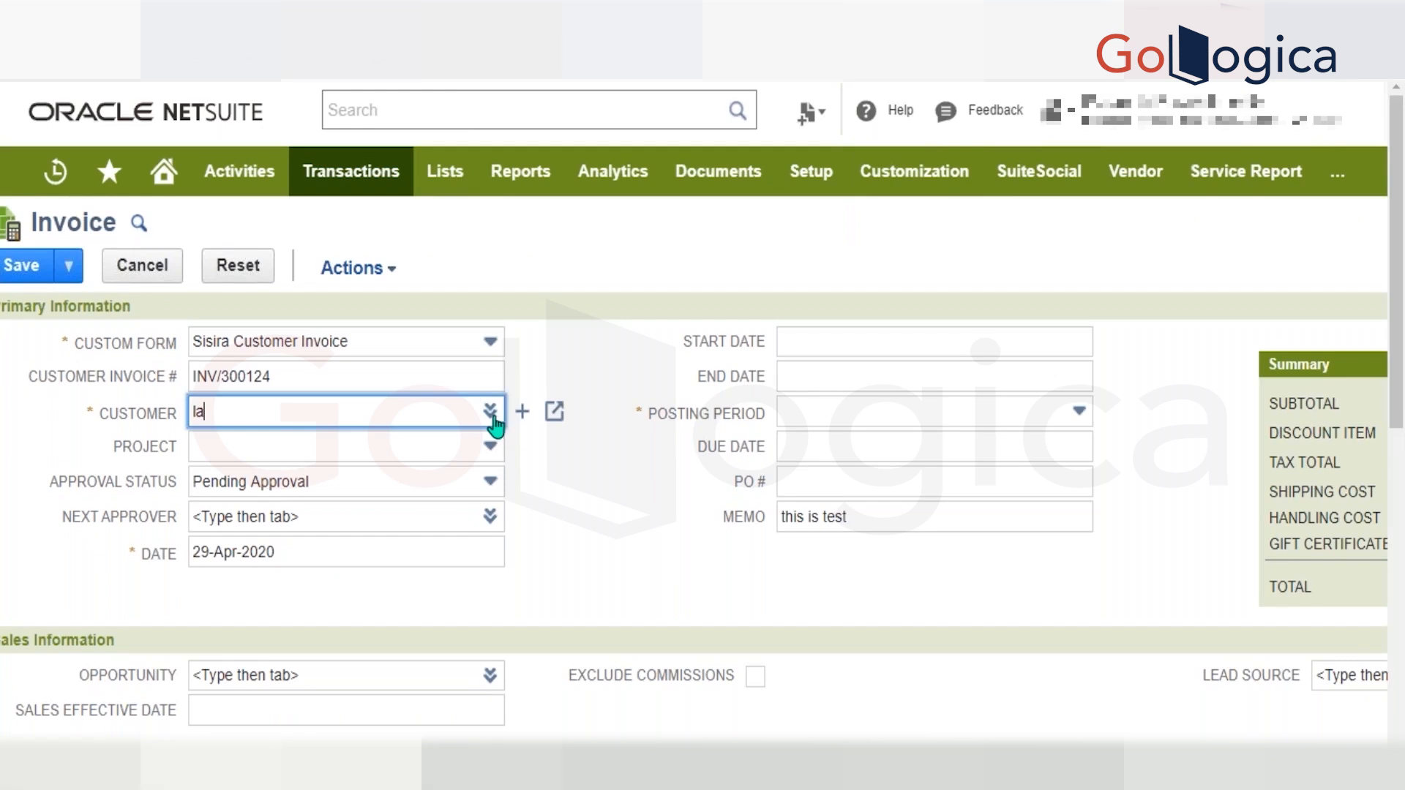
{"action": "left_click", "coordinate": [490, 411]}
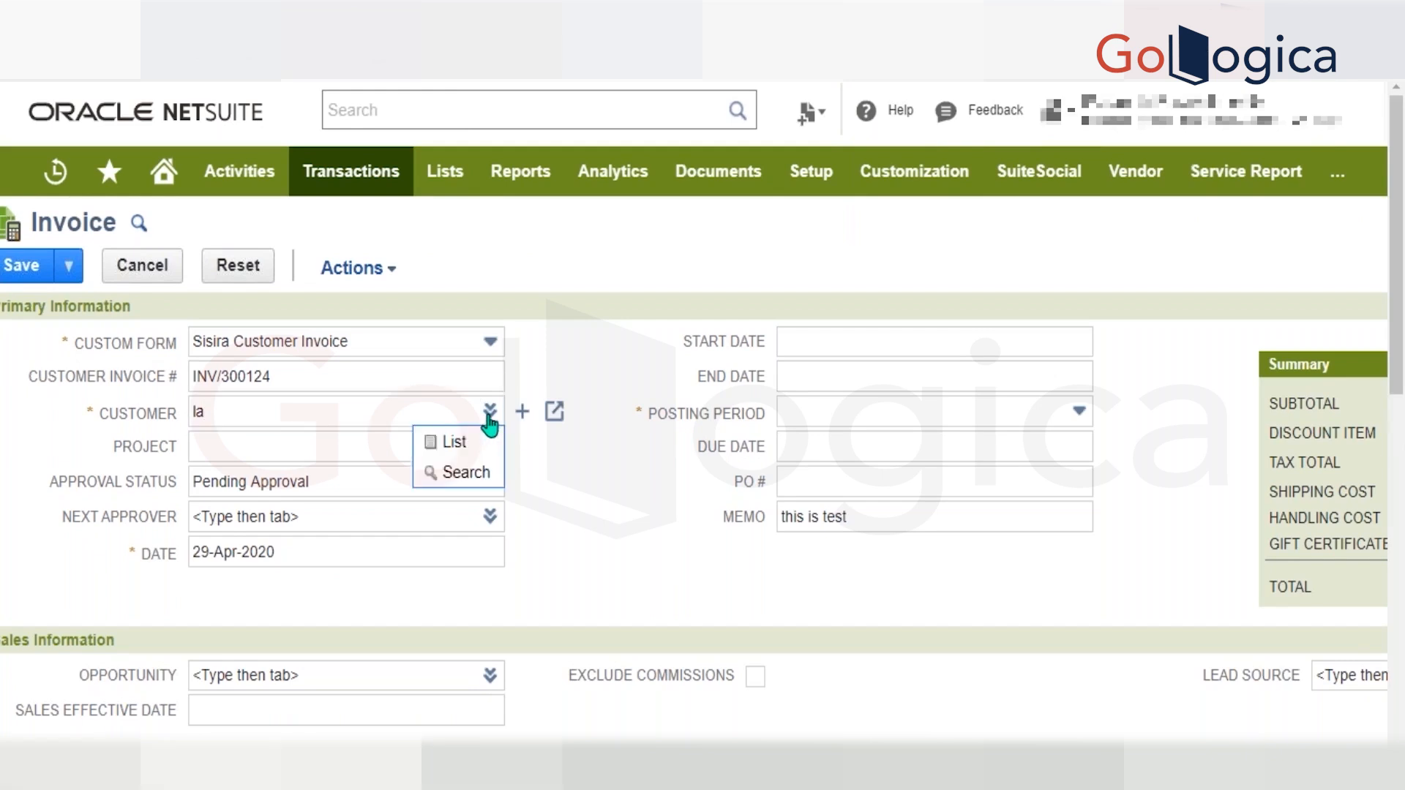
{"action": "left_click", "coordinate": [458, 442]}
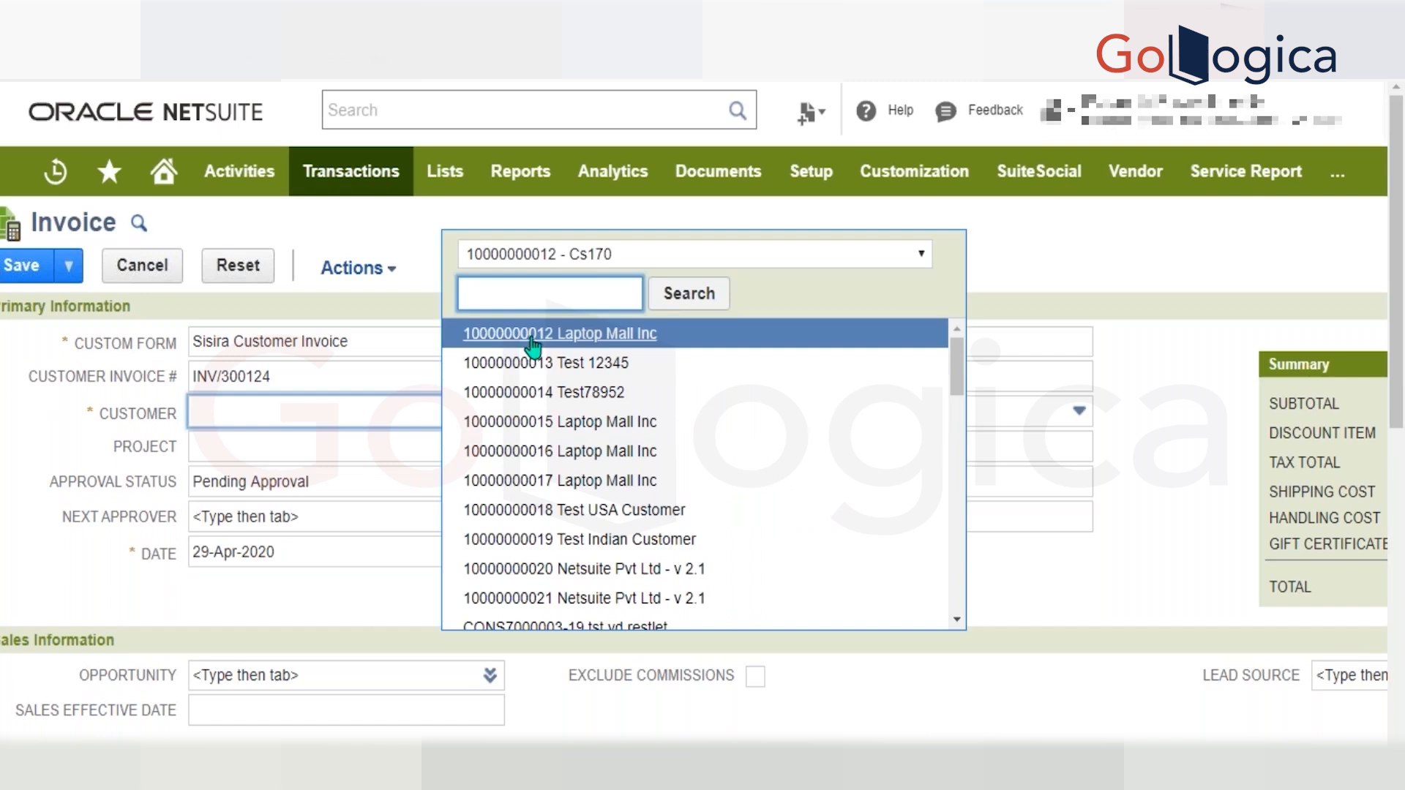
{"action": "left_click", "coordinate": [529, 337]}
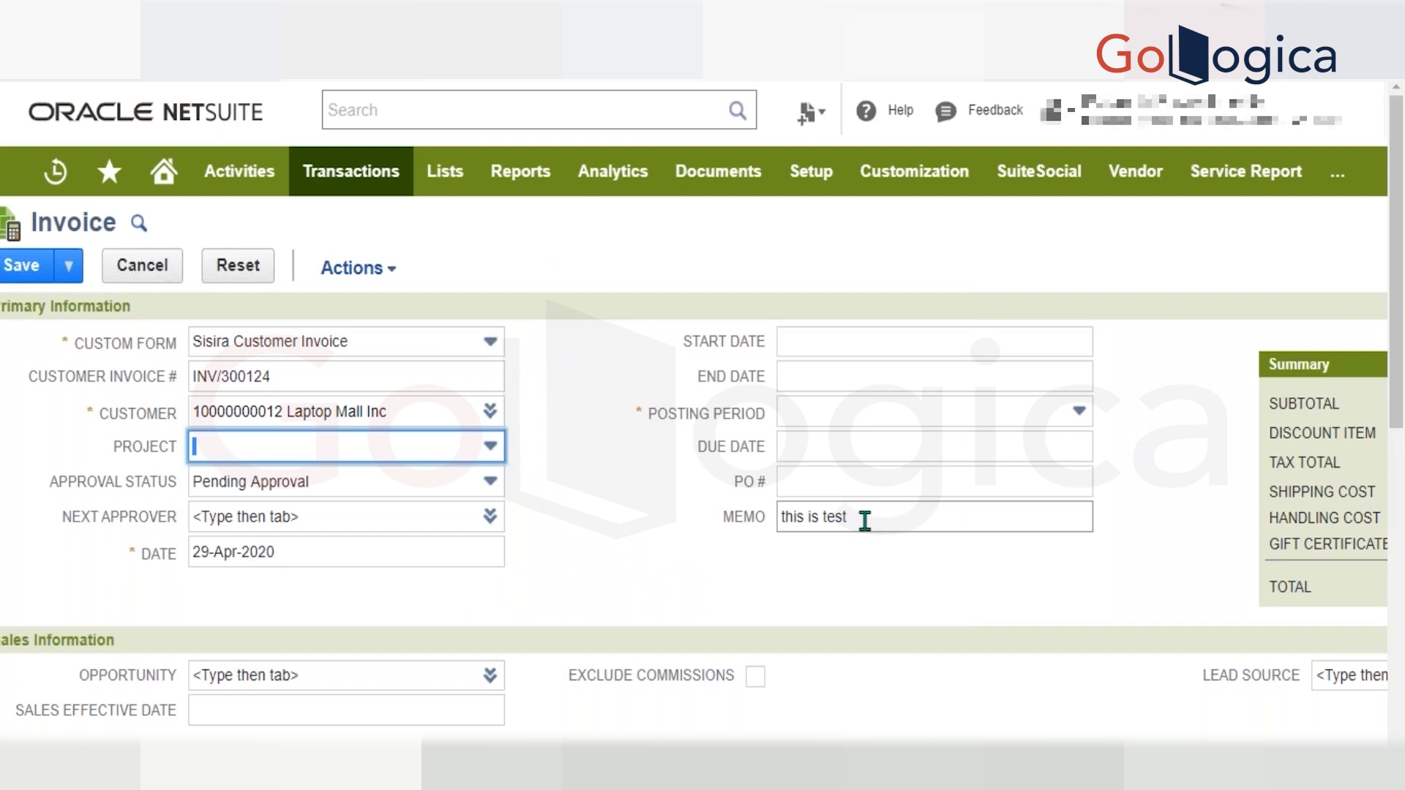
Examine the invoice's Memo field and item lines as the customer's details load, dismissing any script alert.
{"action": "scroll", "coordinate": [864, 521], "scroll_direction": "down", "scroll_amount": 8}
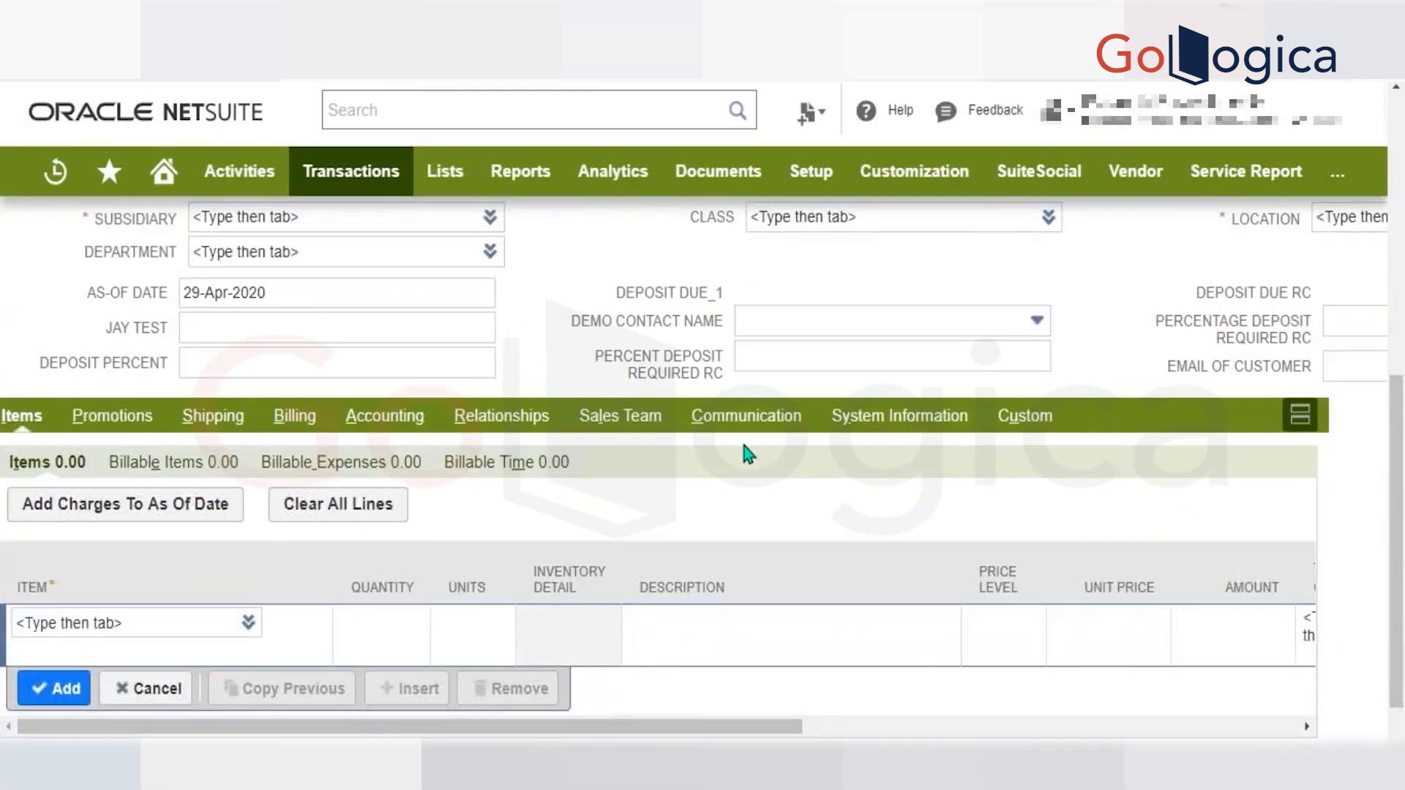
{"action": "scroll", "coordinate": [740, 438], "scroll_direction": "up", "scroll_amount": 5}
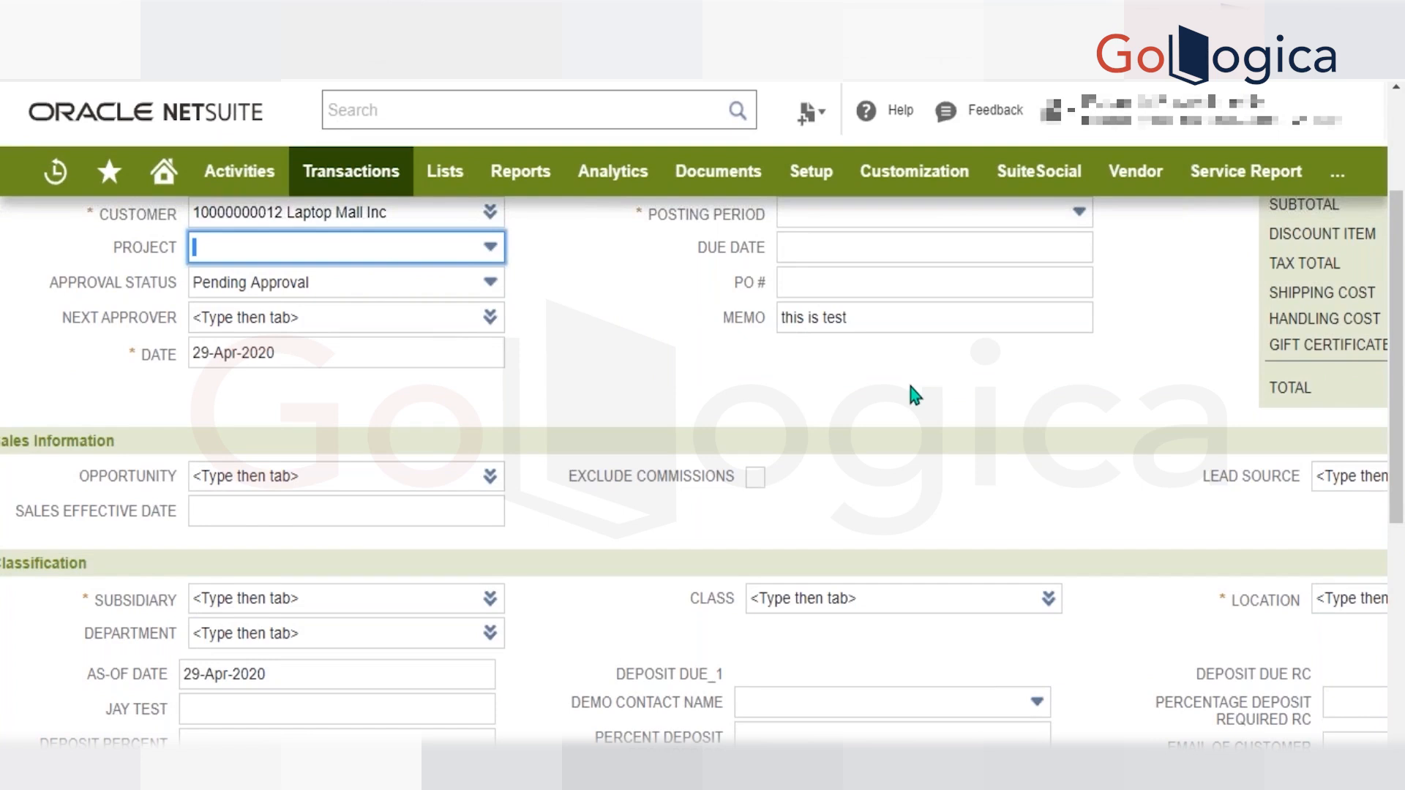
{"action": "scroll", "coordinate": [910, 388], "scroll_direction": "down", "scroll_amount": 3}
{"action": "scroll", "coordinate": [911, 388], "scroll_direction": "up", "scroll_amount": 6}
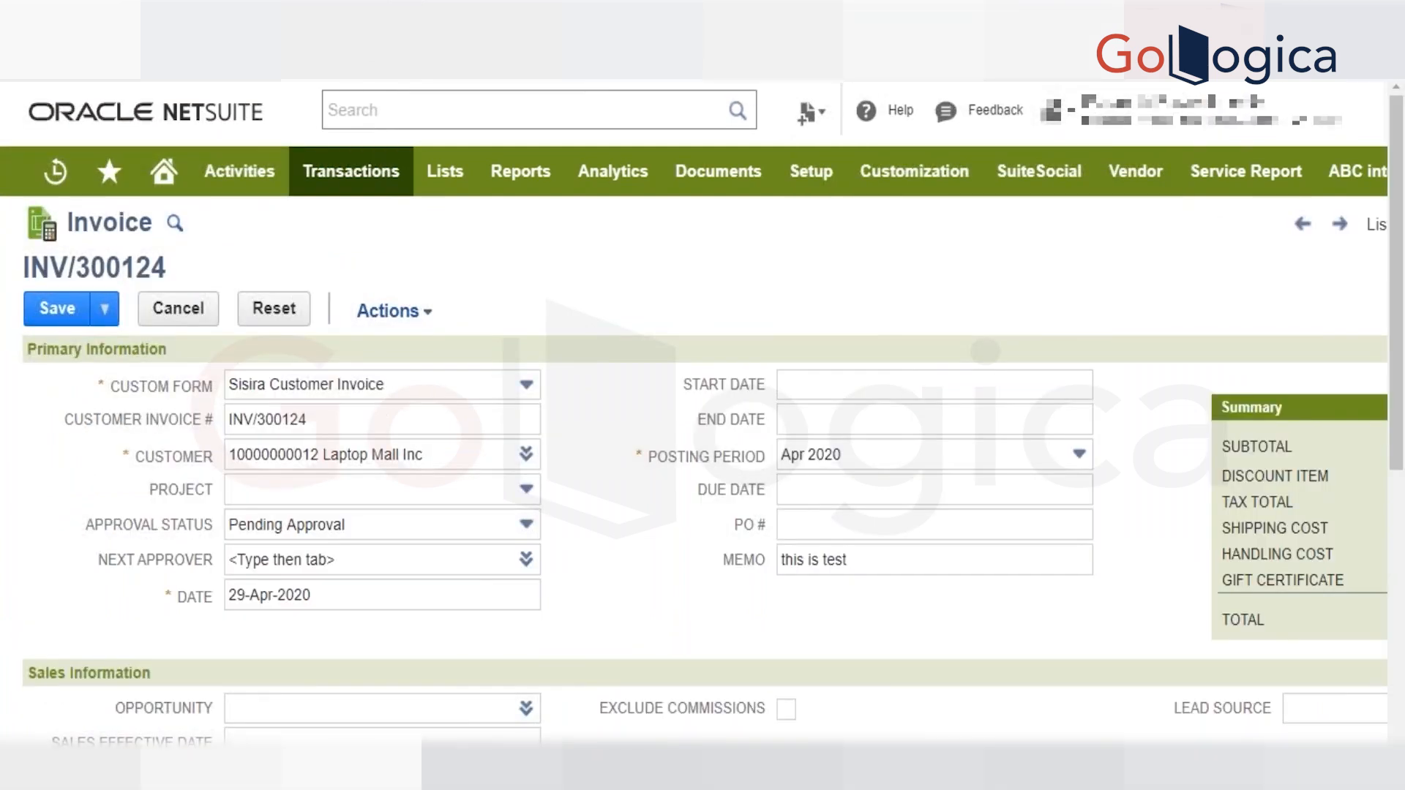
{"action": "scroll", "coordinate": [703, 468], "scroll_direction": "down", "scroll_amount": 7}
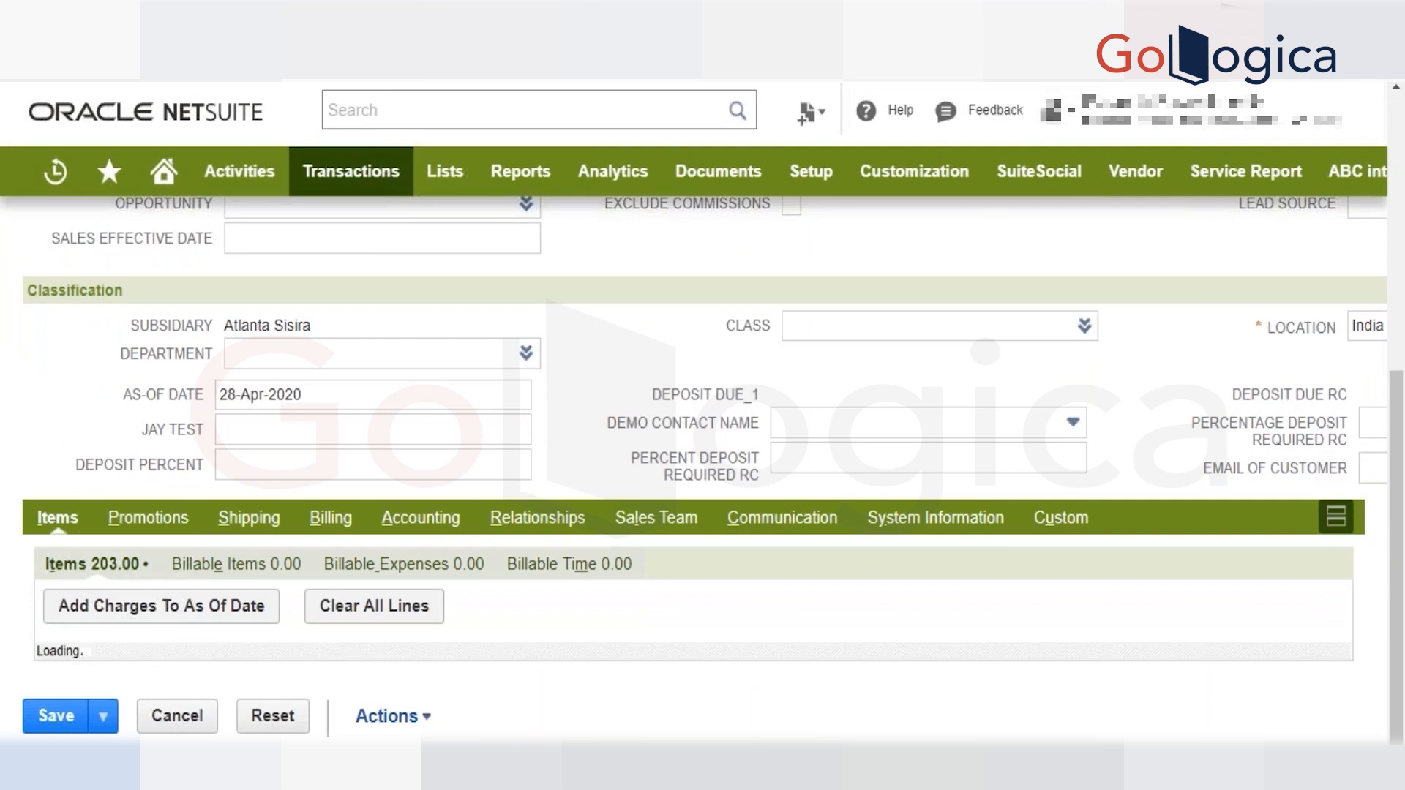
{"action": "left_click", "coordinate": [885, 144]}
{"action": "scroll", "coordinate": [251, 585], "scroll_direction": "down", "scroll_amount": 6}
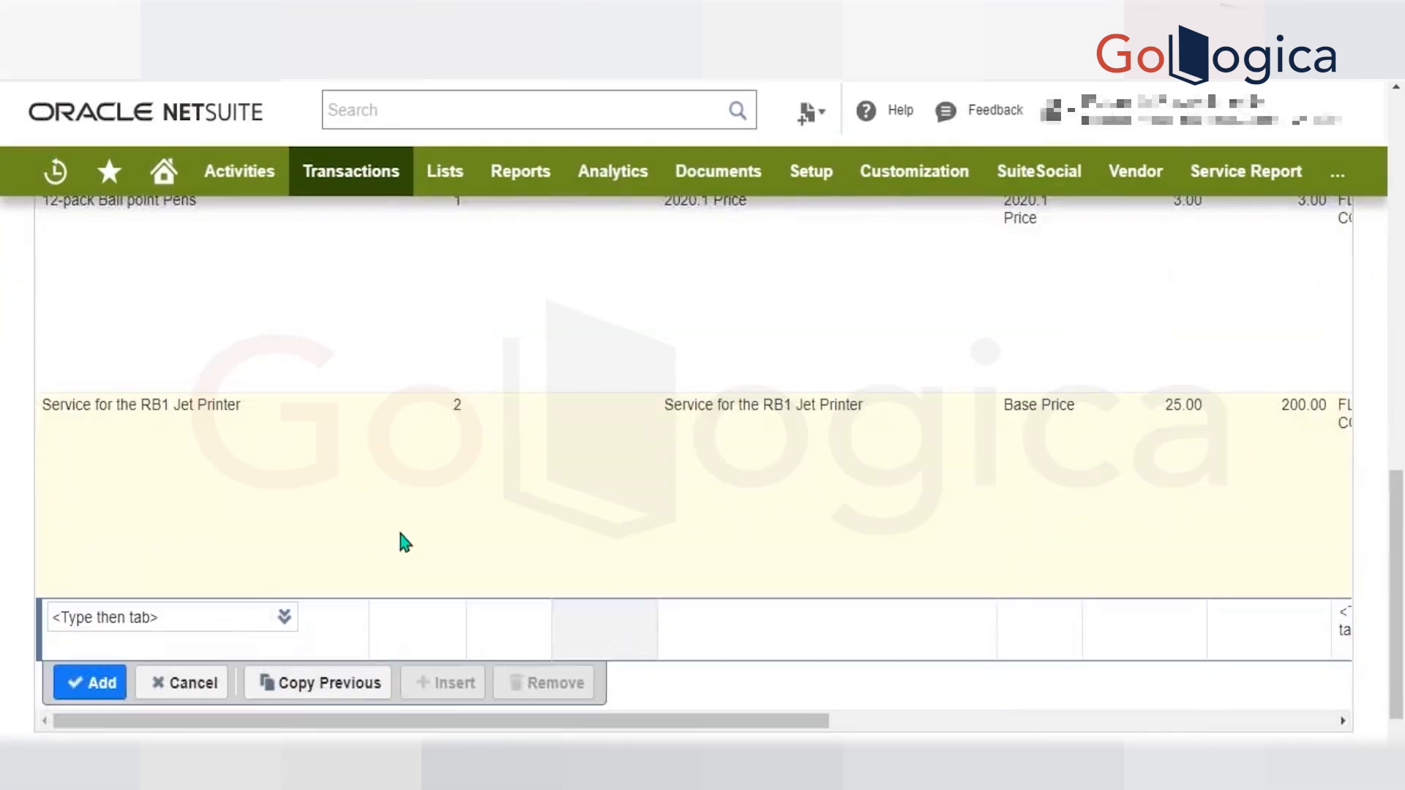
{"action": "scroll", "coordinate": [401, 535], "scroll_direction": "up", "scroll_amount": 2}
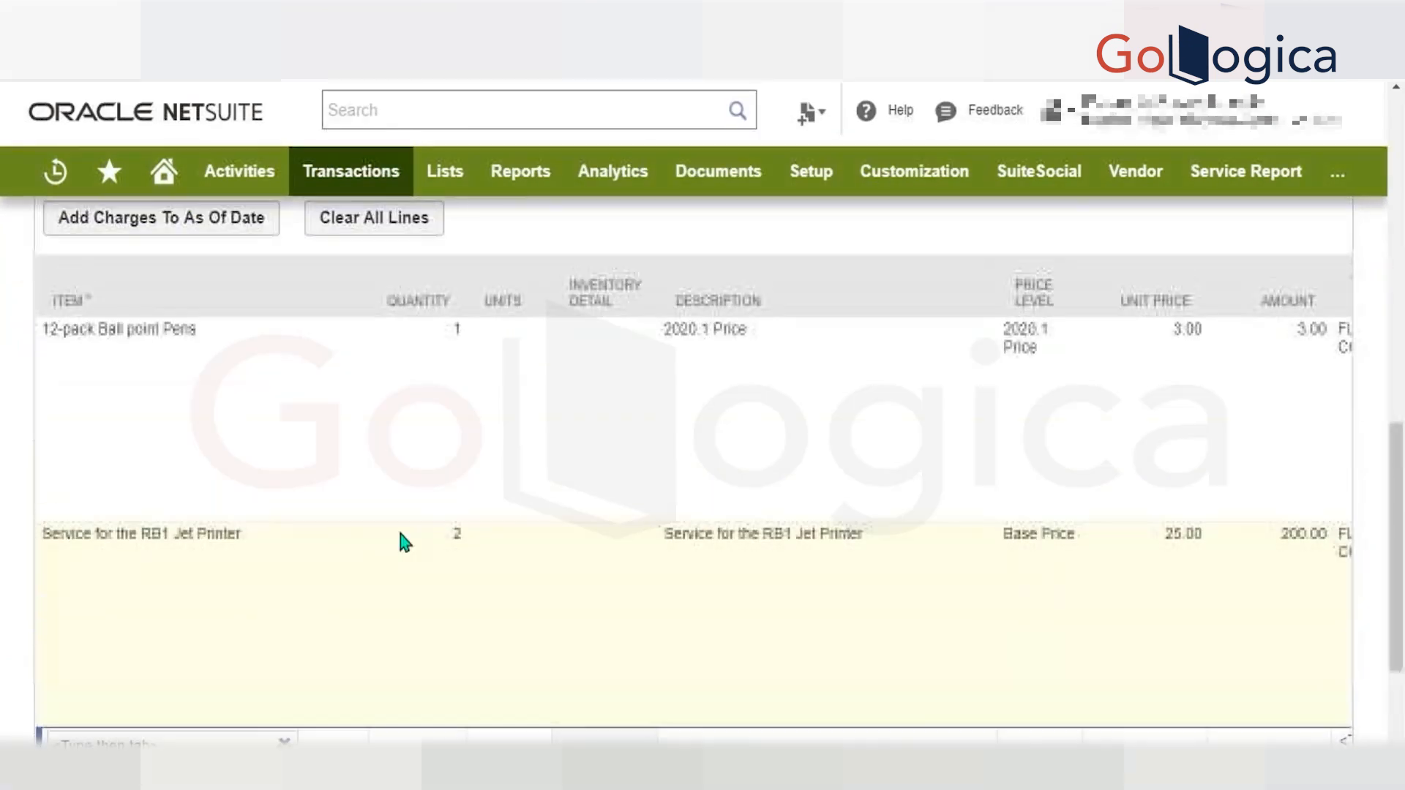
Open the 12-pack Ball point Pens line and commit it, dismissing the script alerts.
{"action": "left_click", "coordinate": [98, 475]}
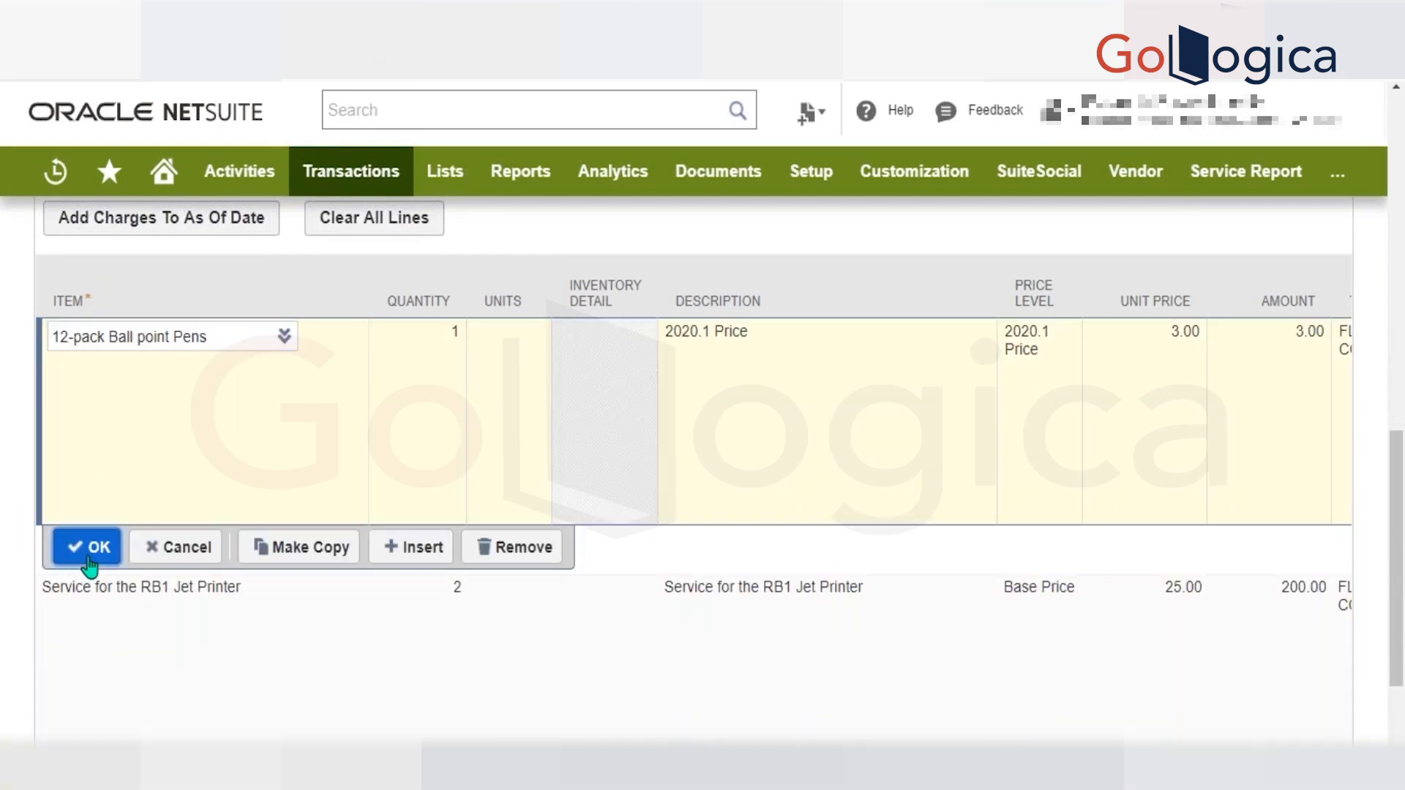
{"action": "left_click", "coordinate": [307, 548]}
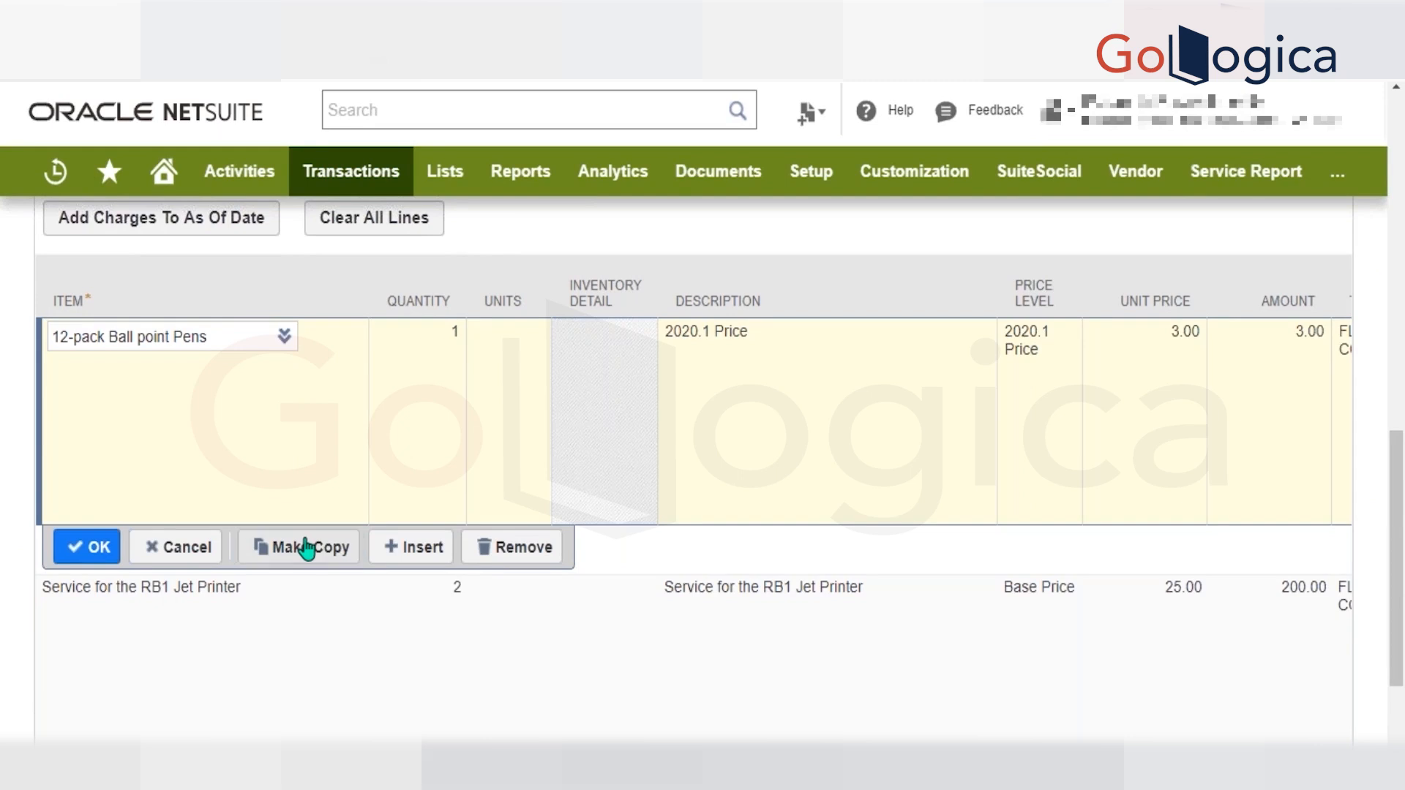
{"action": "key", "text": "Return"}
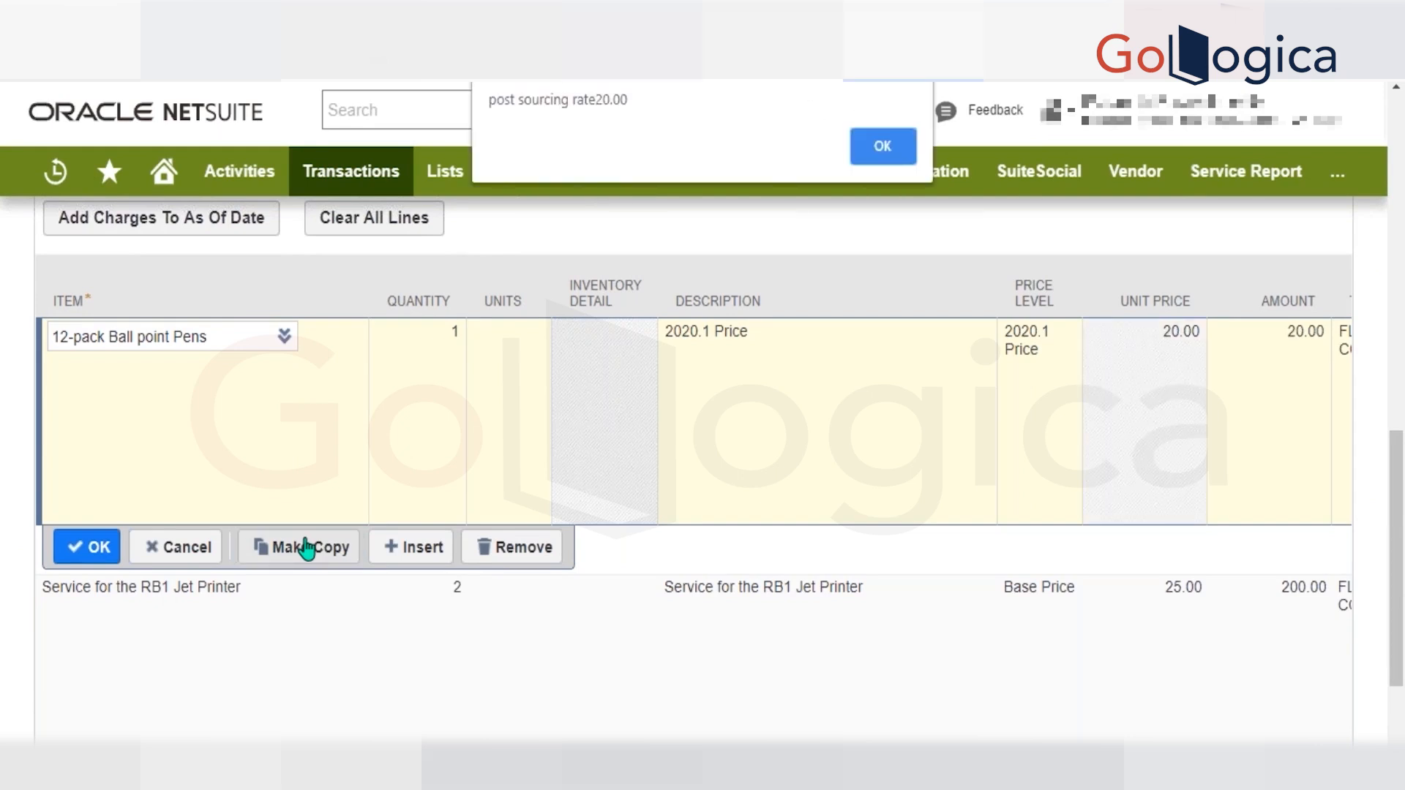
{"action": "key", "text": "Return"}
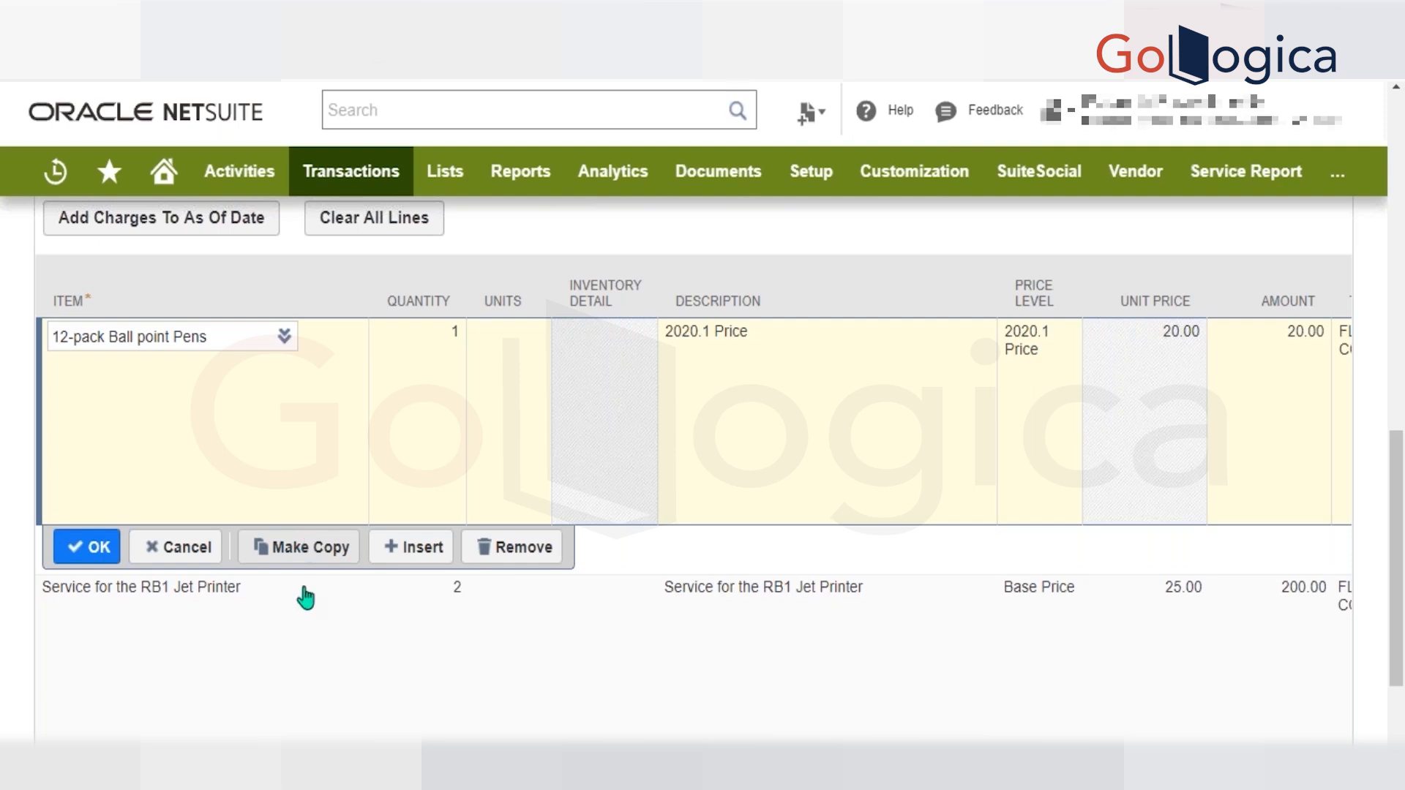
{"action": "left_click", "coordinate": [319, 545]}
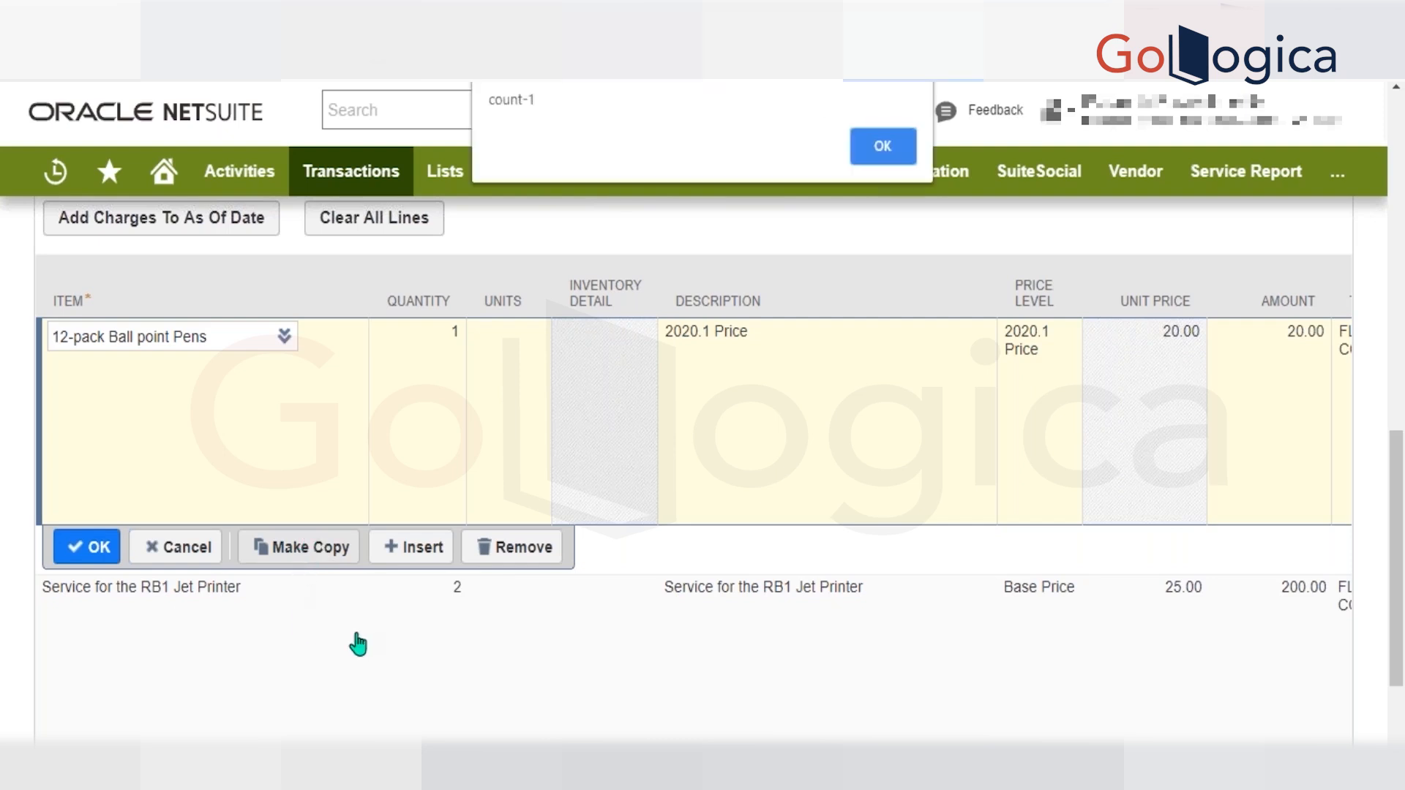
{"action": "key", "text": "Return"}
{"action": "key", "text": "Return"}
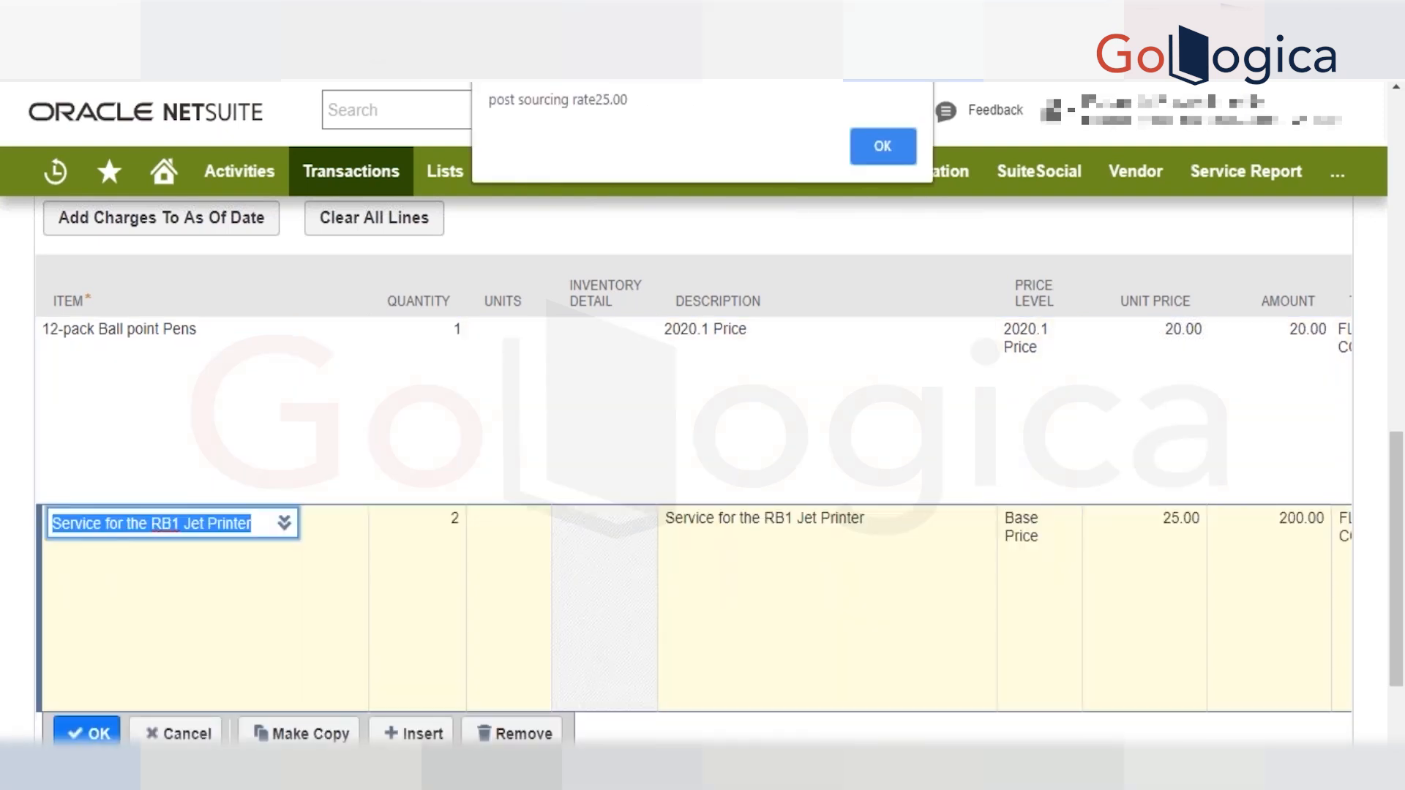
{"action": "key", "text": "Return"}
{"action": "key", "text": "Return"}
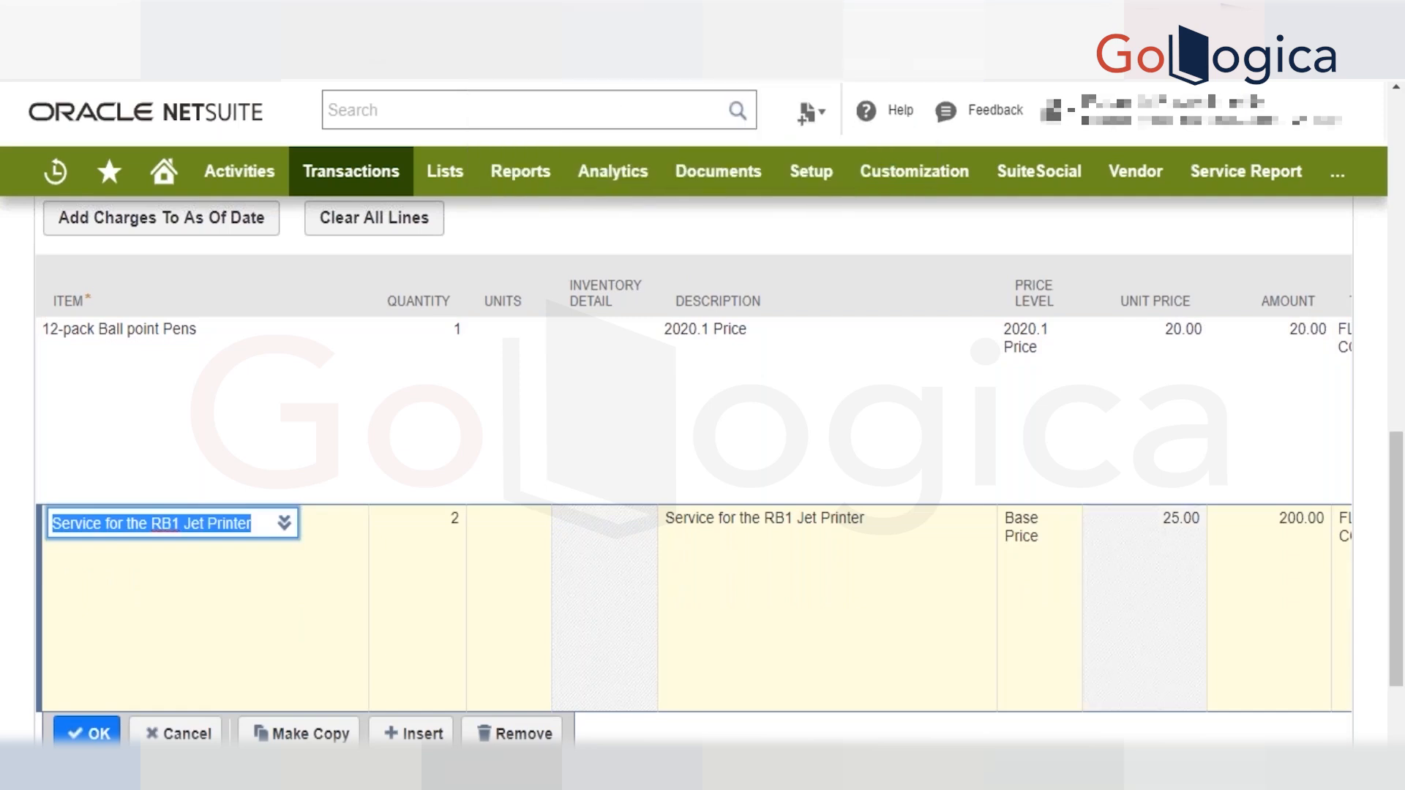
Check the invoice's Memo value and dismiss the validation alert.
{"action": "scroll", "coordinate": [564, 316], "scroll_direction": "up", "scroll_amount": 8}
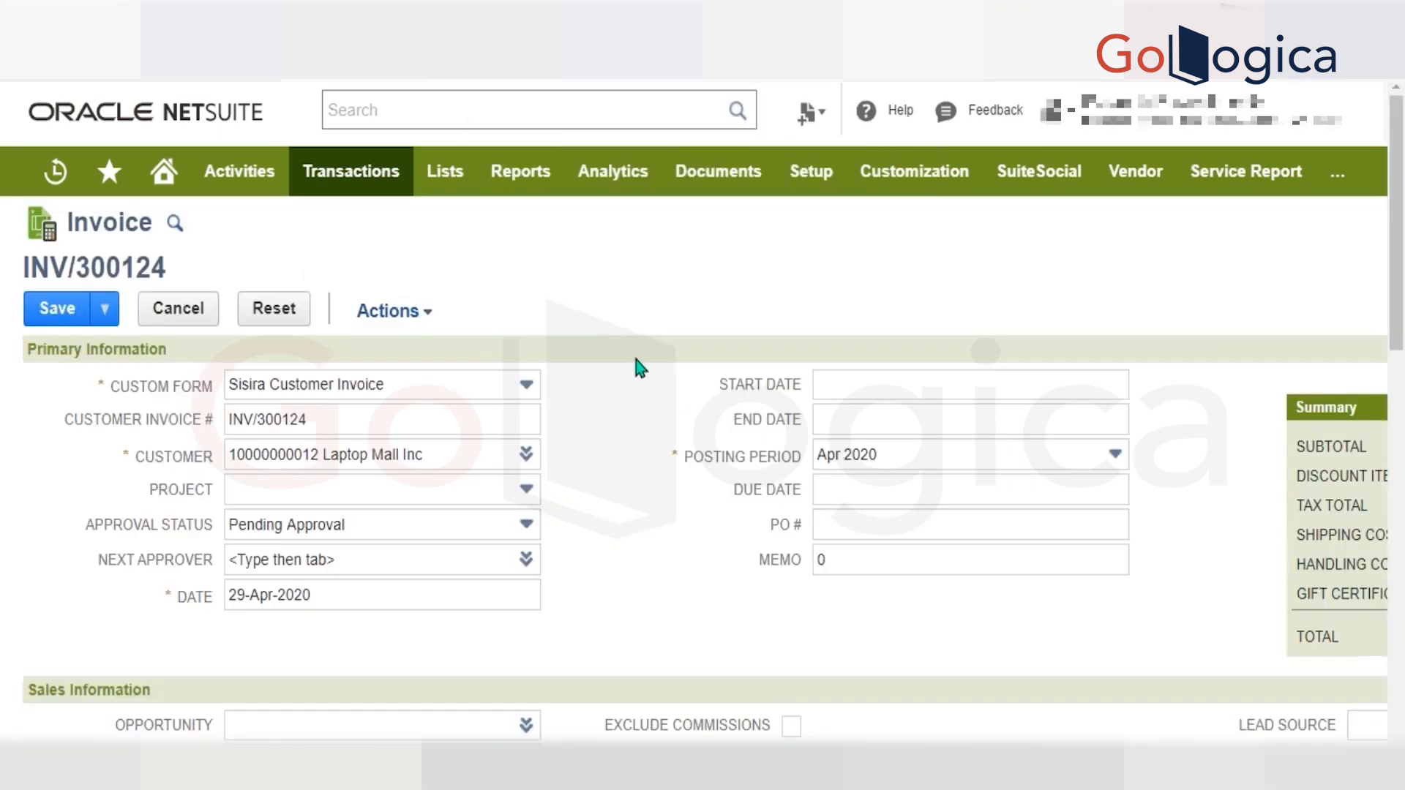
{"action": "double_click", "coordinate": [836, 563]}
{"action": "left_click", "coordinate": [705, 594]}
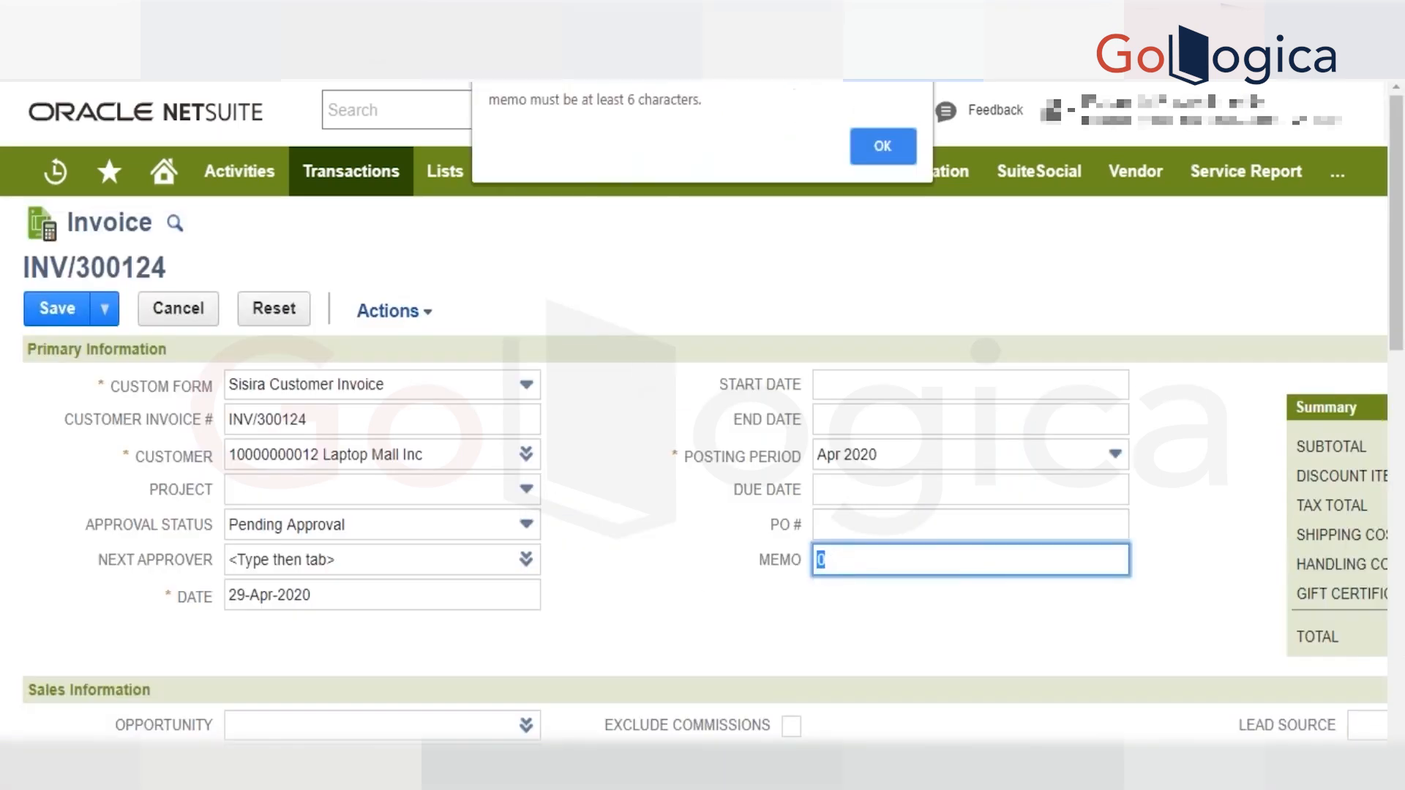
{"action": "left_click", "coordinate": [882, 146]}
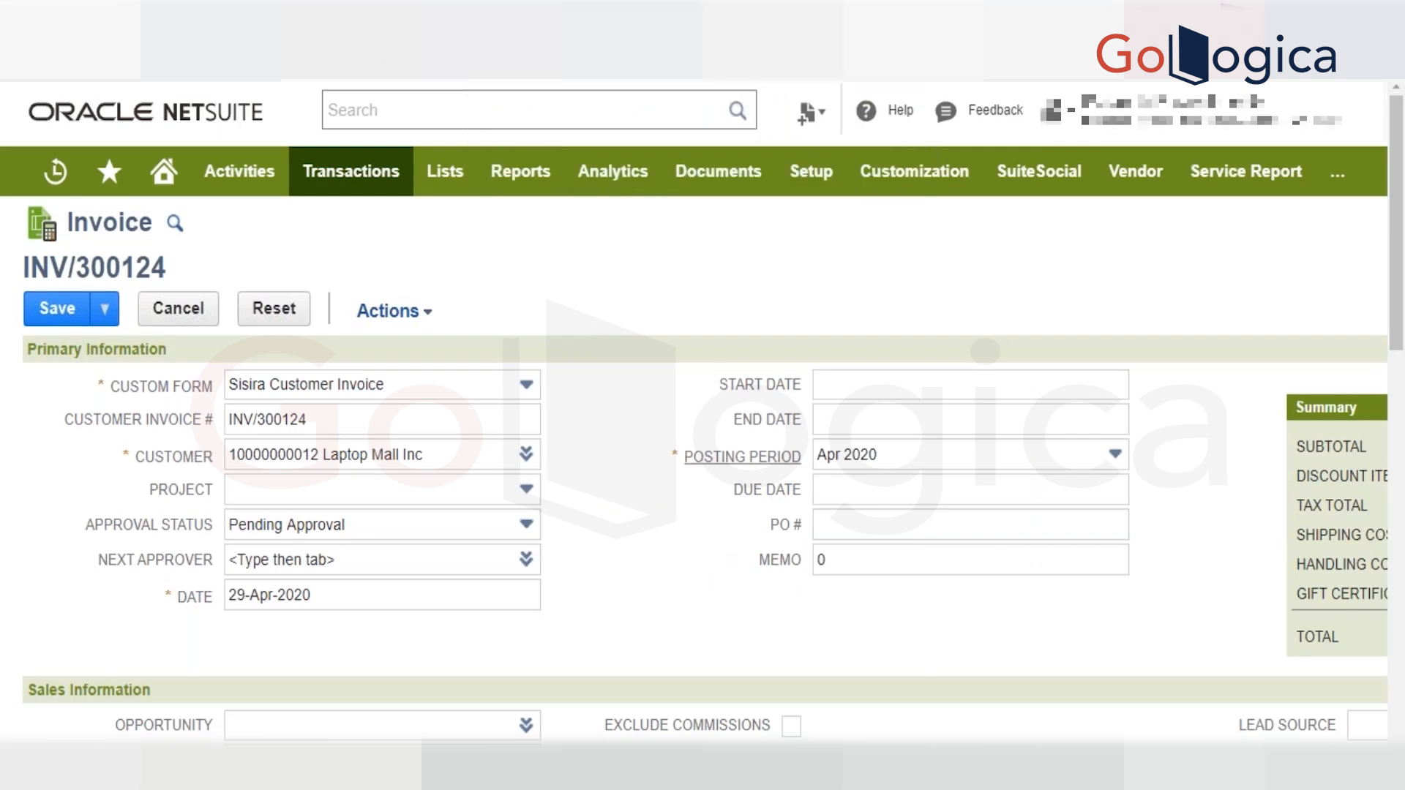
Set the 12-pack Ball point Pens line's price level to Custom and its unit price to 100,000.
{"action": "scroll", "coordinate": [743, 456], "scroll_direction": "down", "scroll_amount": 1}
{"action": "scroll", "coordinate": [975, 490], "scroll_direction": "down", "scroll_amount": 10}
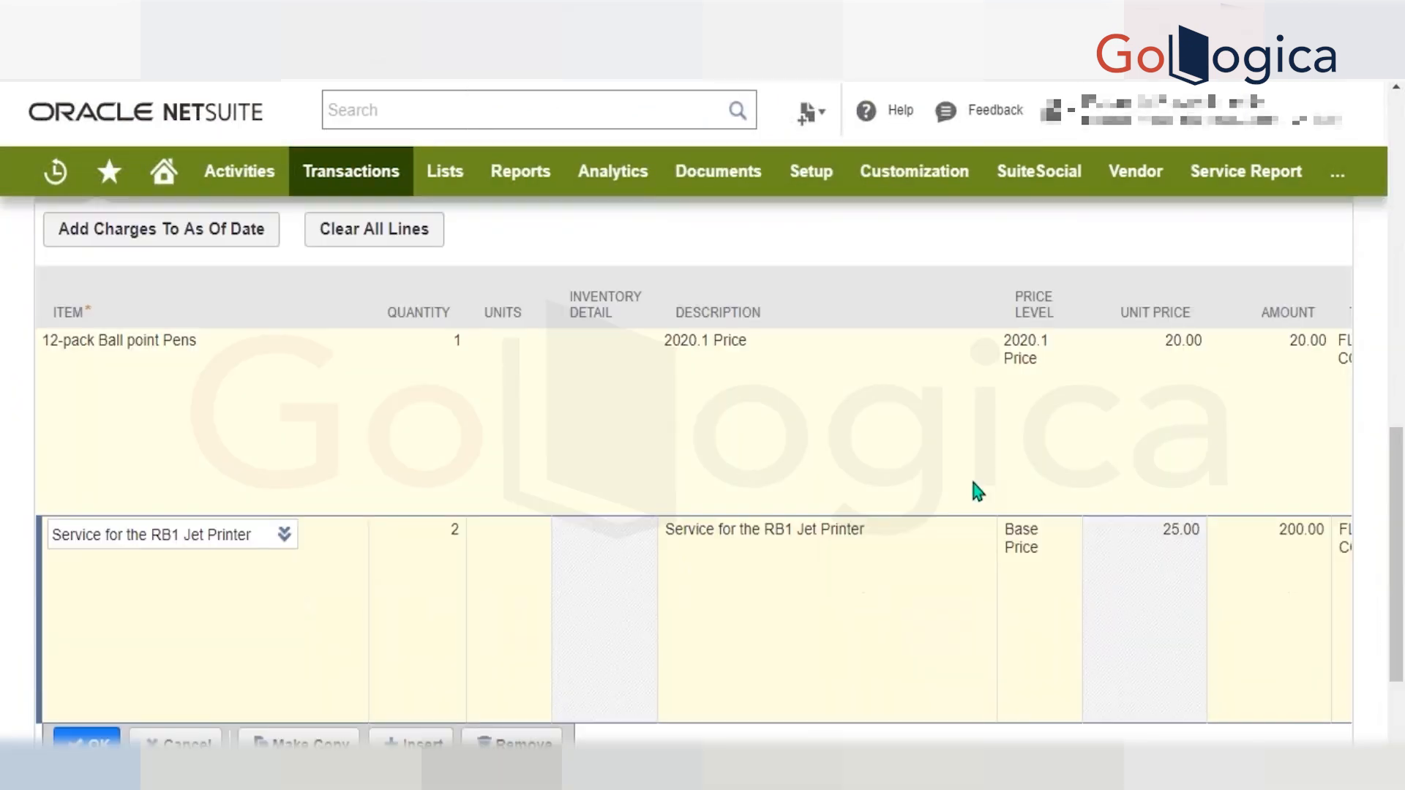
{"action": "left_click", "coordinate": [1068, 372]}
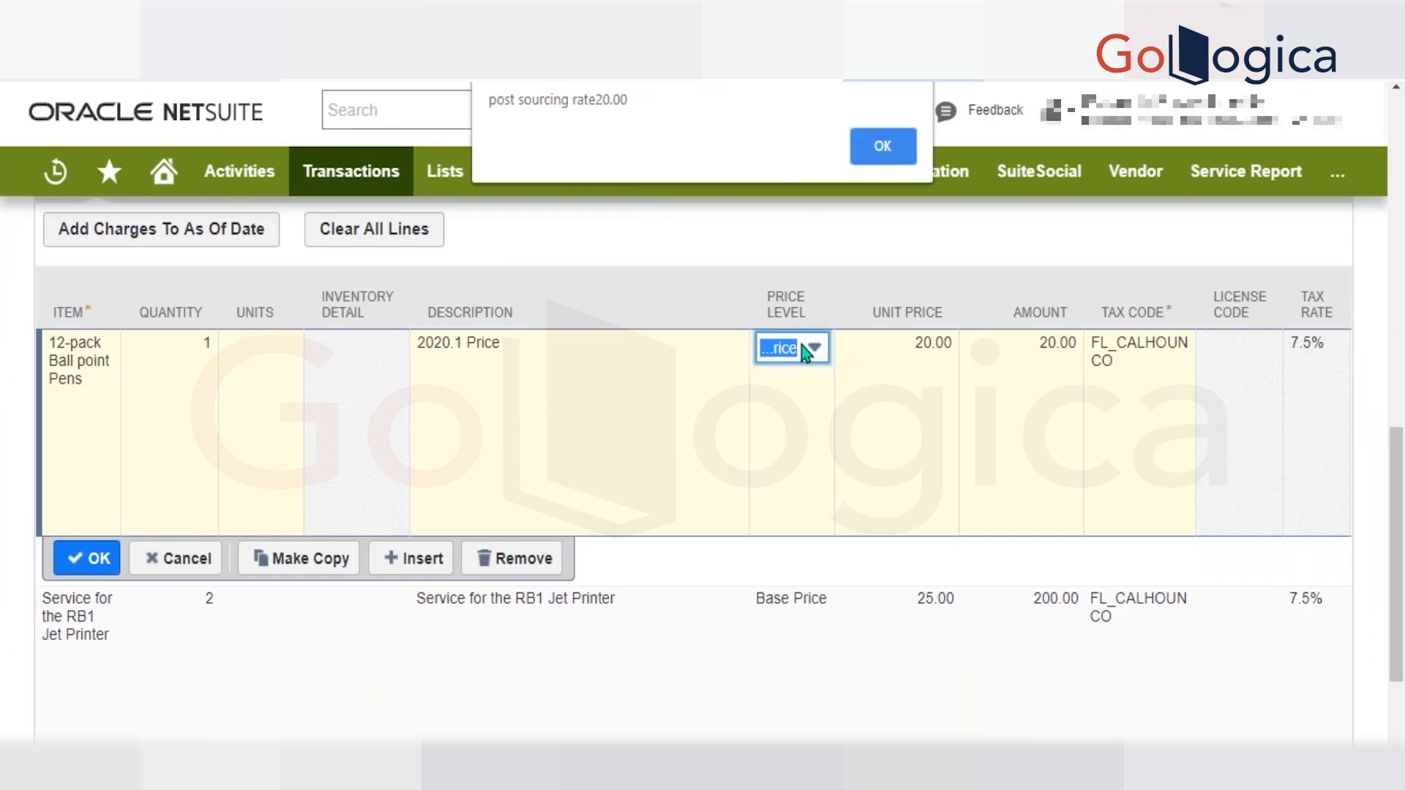
{"action": "key", "text": "Return"}
{"action": "key", "text": "Return"}
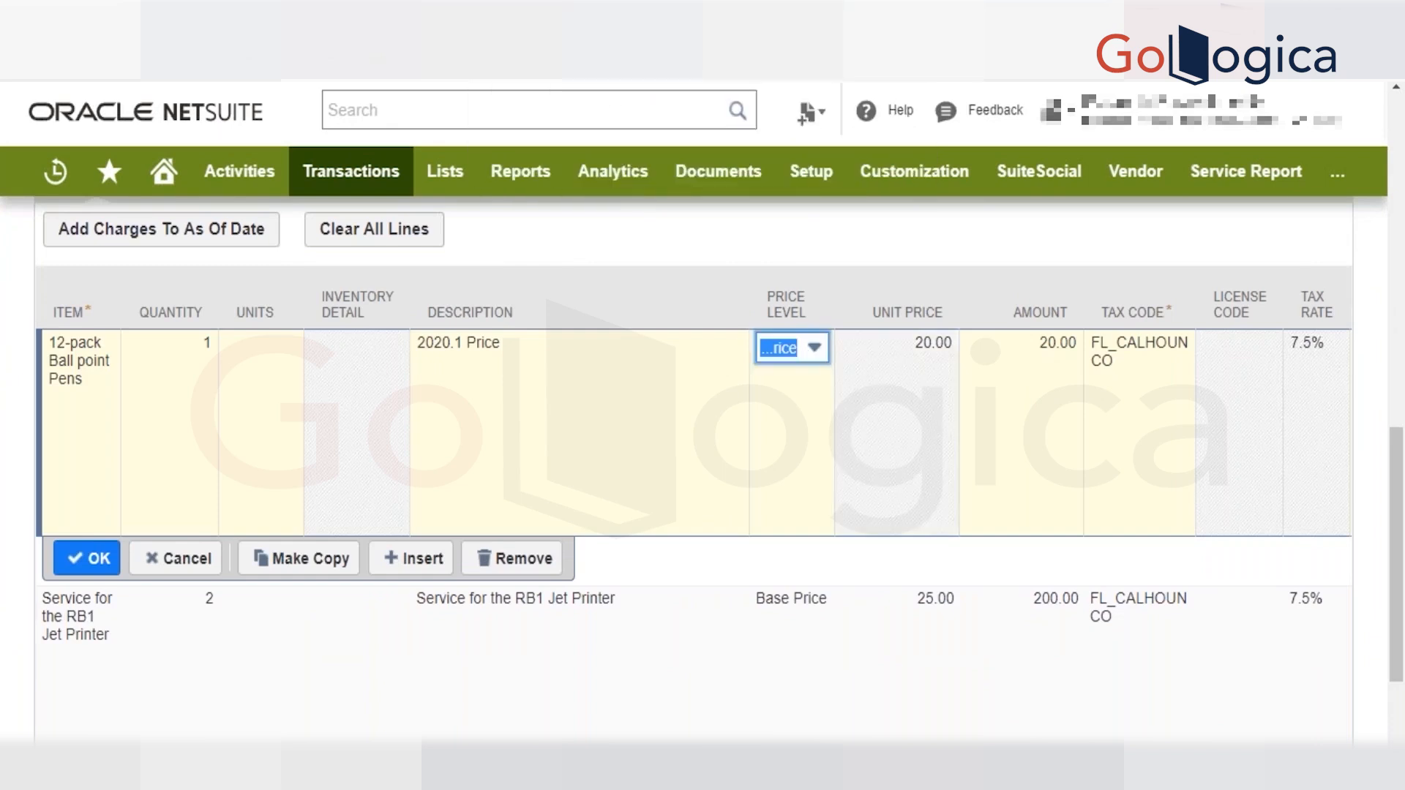
{"action": "key", "text": "alt+Down"}
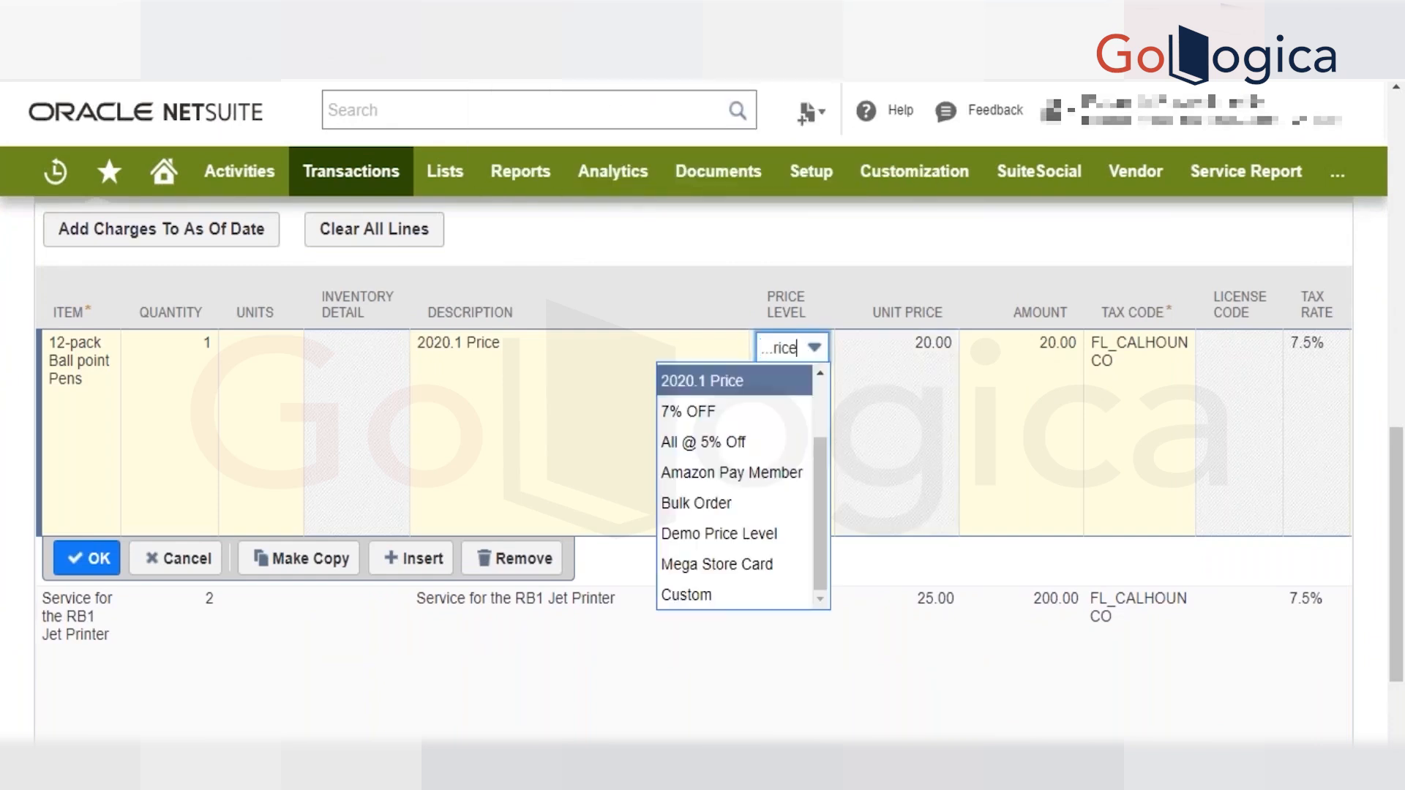
{"action": "left_click", "coordinate": [718, 594]}
{"action": "left_click", "coordinate": [896, 344]}
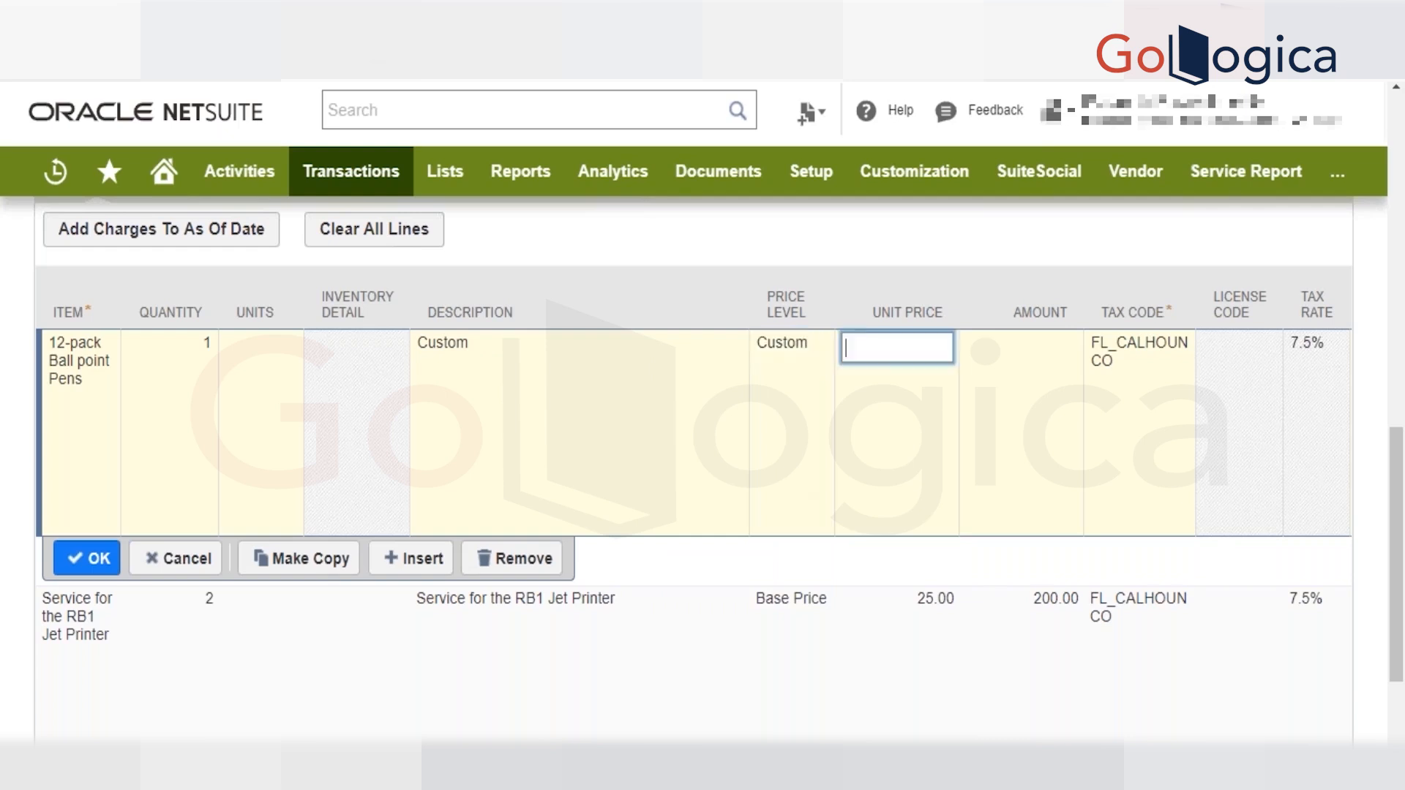
{"action": "type", "text": "100,000"}
{"action": "key", "text": "Tab"}
{"action": "key", "text": "Return"}
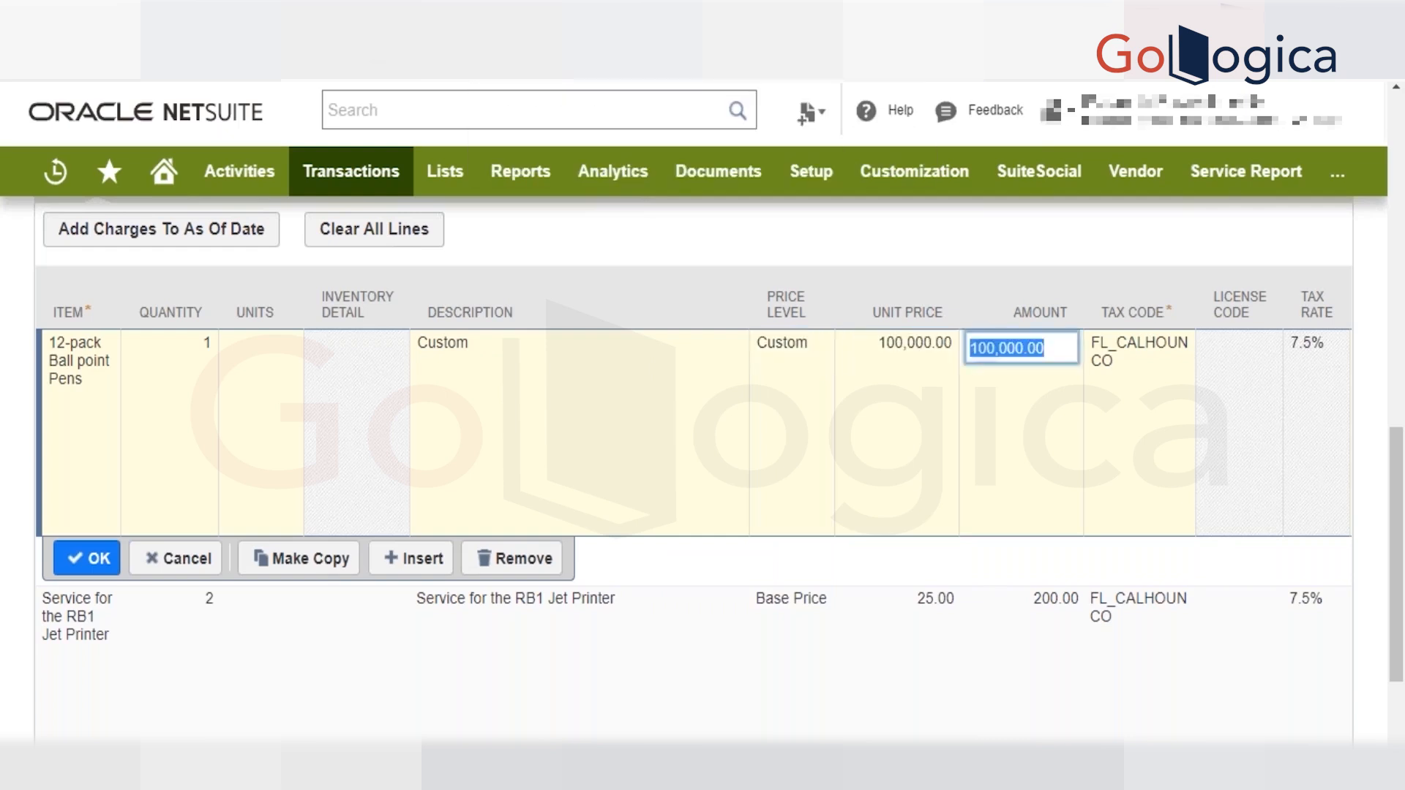
Commit the edited 12-pack Ball point Pens line, dismissing the script alerts.
{"action": "key", "text": "Return"}
{"action": "key", "text": "Return"}
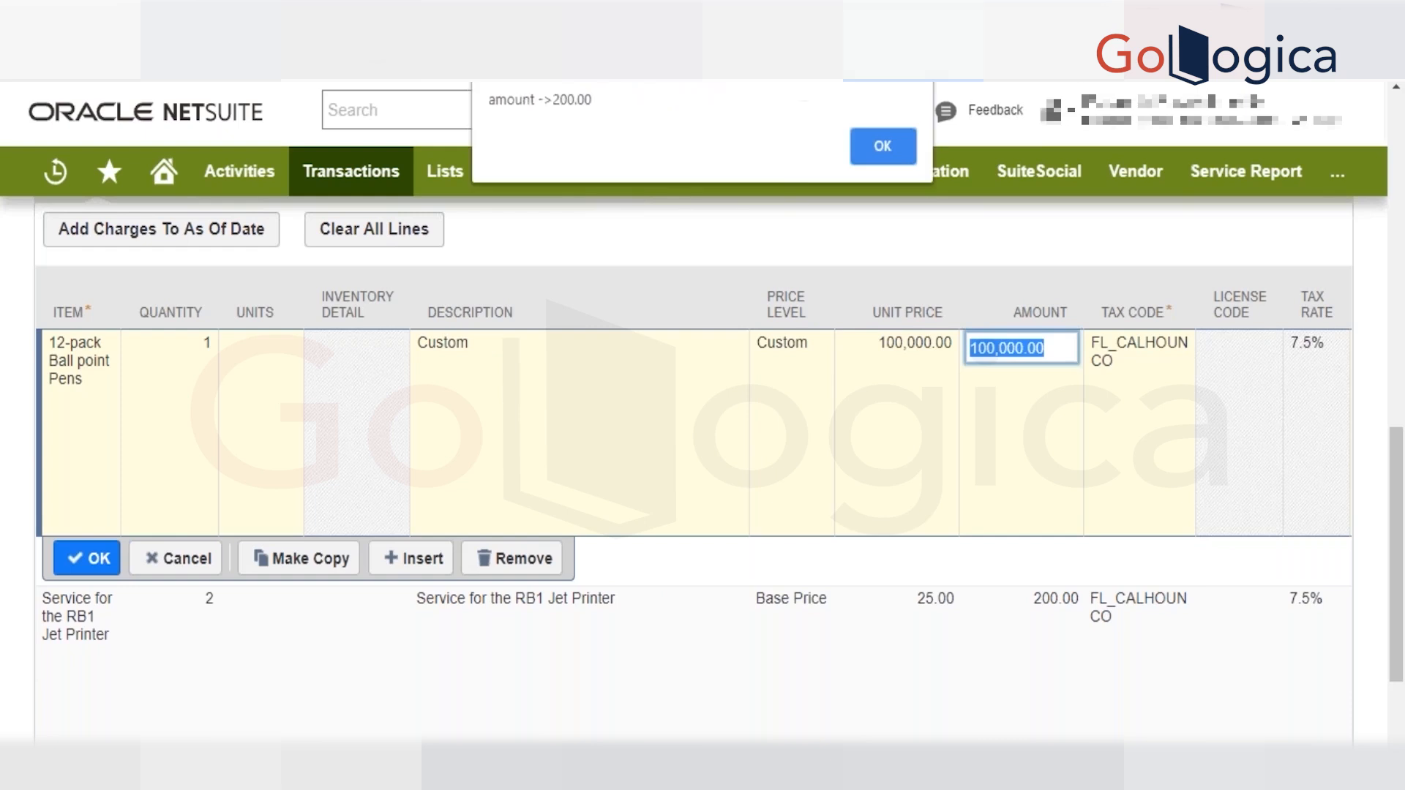
{"action": "key", "text": "Return"}
Commit the Service for the RB1 Jet Printer line and dismiss the remaining script alerts.
{"action": "key", "text": "Return"}
{"action": "key", "text": "Return"}
{"action": "key", "text": "Return"}
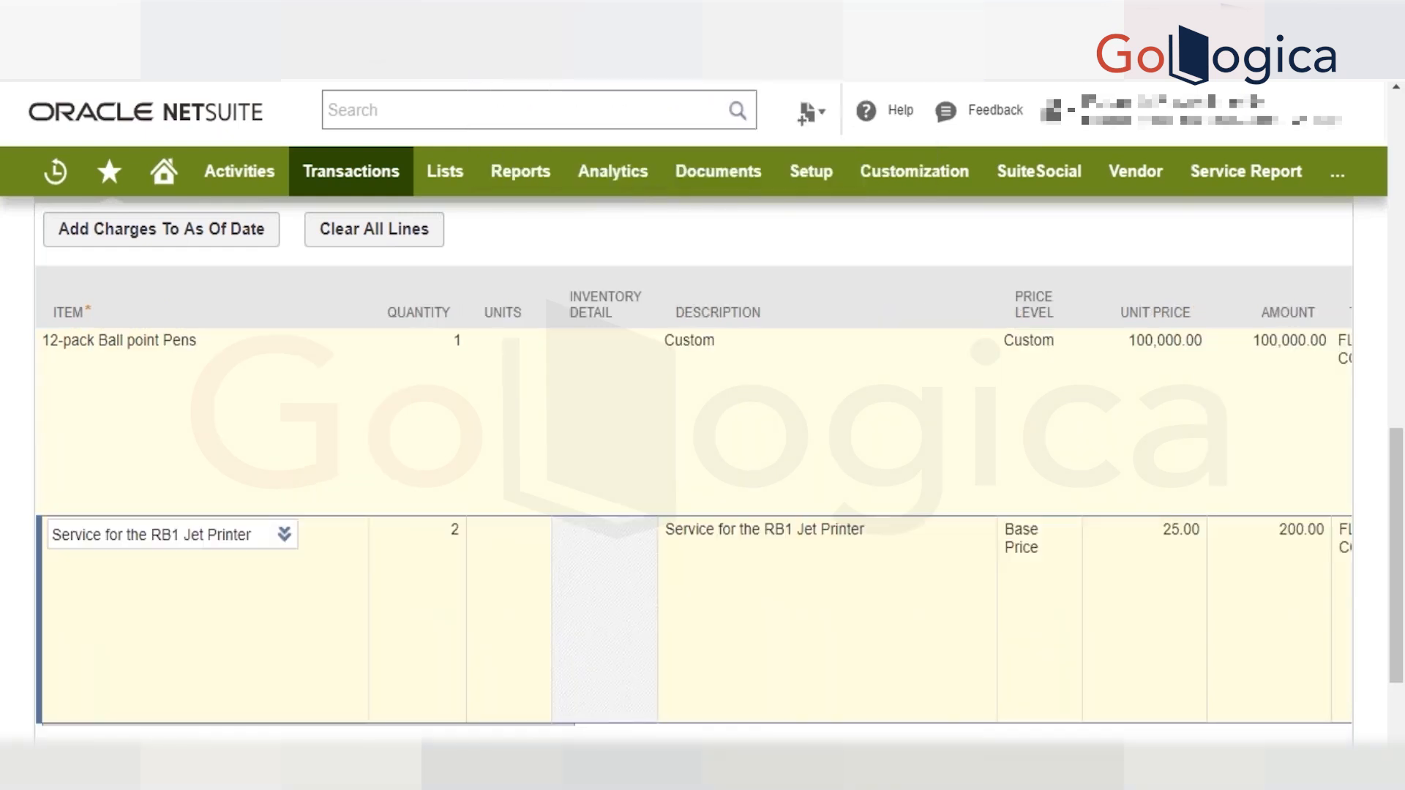
{"action": "key", "text": "Return"}
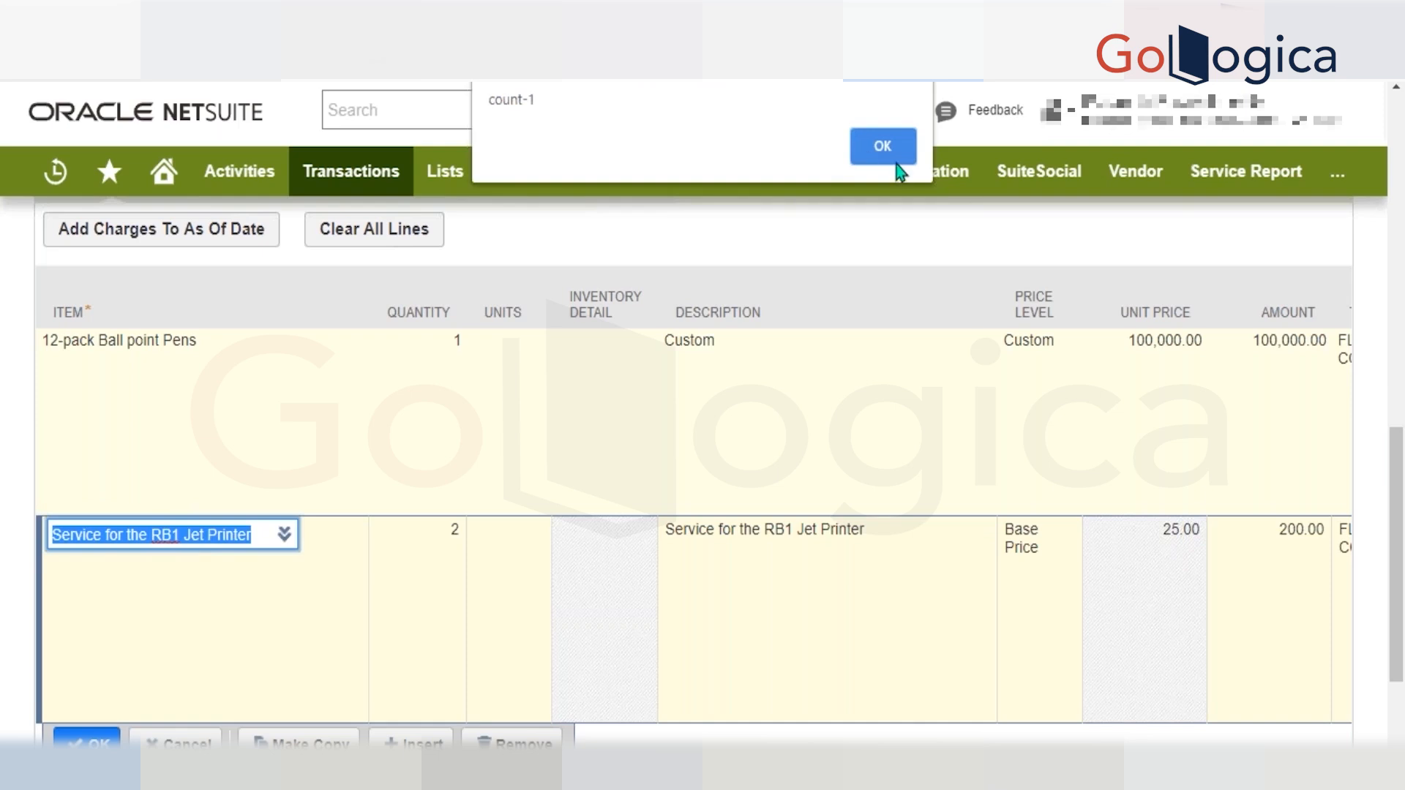
{"action": "left_click", "coordinate": [899, 162]}
{"action": "left_click", "coordinate": [899, 164]}
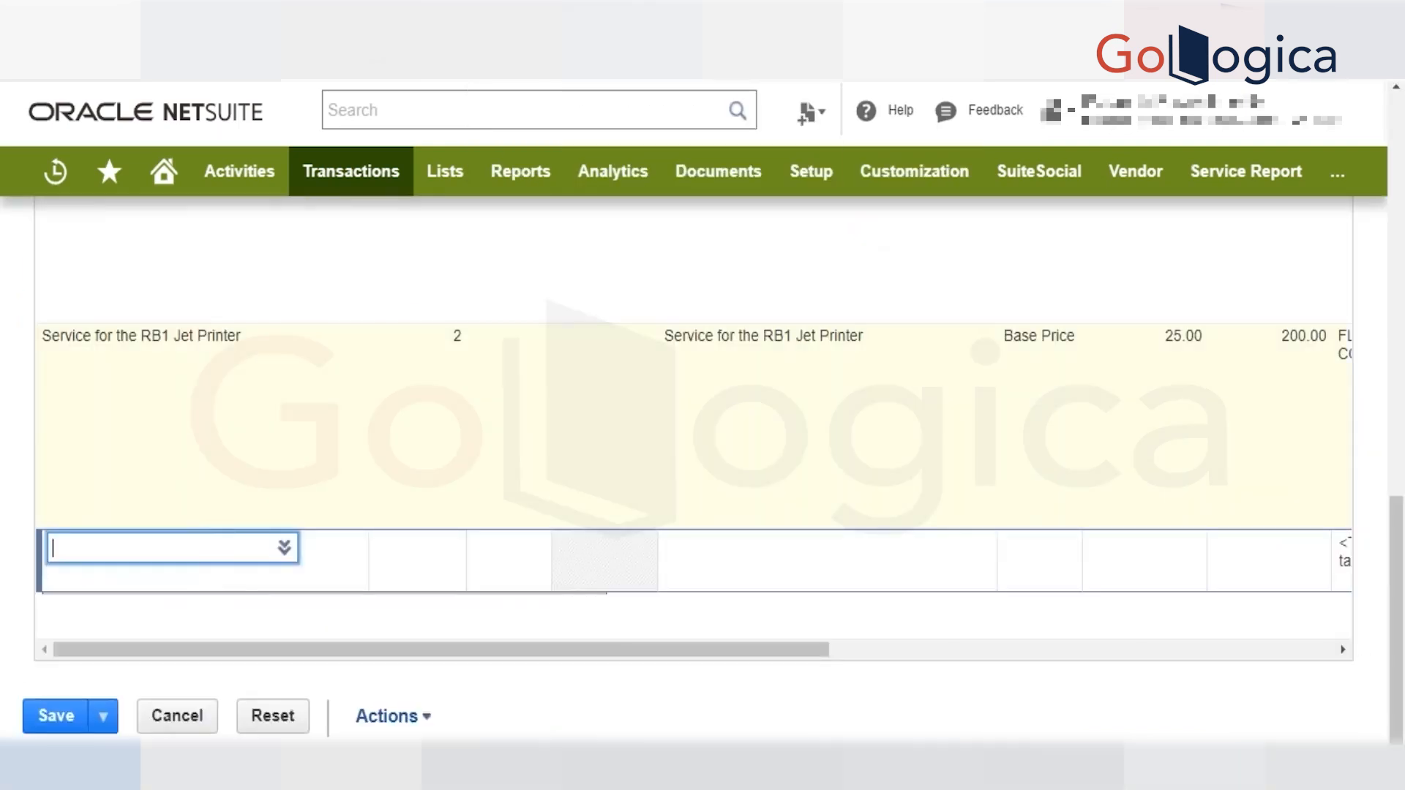
Examine the committed item lines and the invoice's Sales Information and Classification fields.
{"action": "scroll", "coordinate": [703, 469], "scroll_direction": "up", "scroll_amount": 10}
{"action": "scroll", "coordinate": [973, 483], "scroll_direction": "down", "scroll_amount": 10}
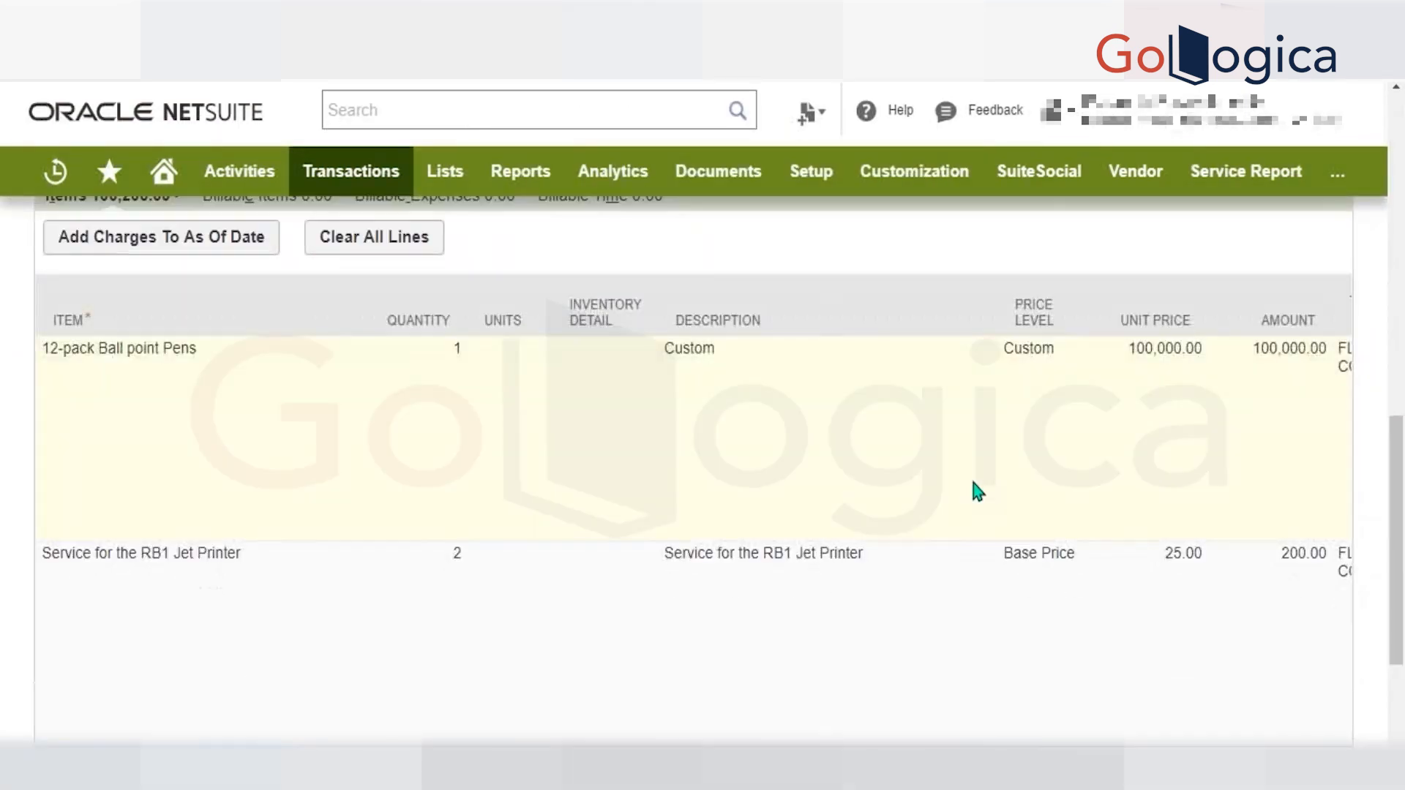
{"action": "scroll", "coordinate": [973, 483], "scroll_direction": "right", "scroll_amount": 2}
{"action": "scroll", "coordinate": [974, 483], "scroll_direction": "left", "scroll_amount": 2}
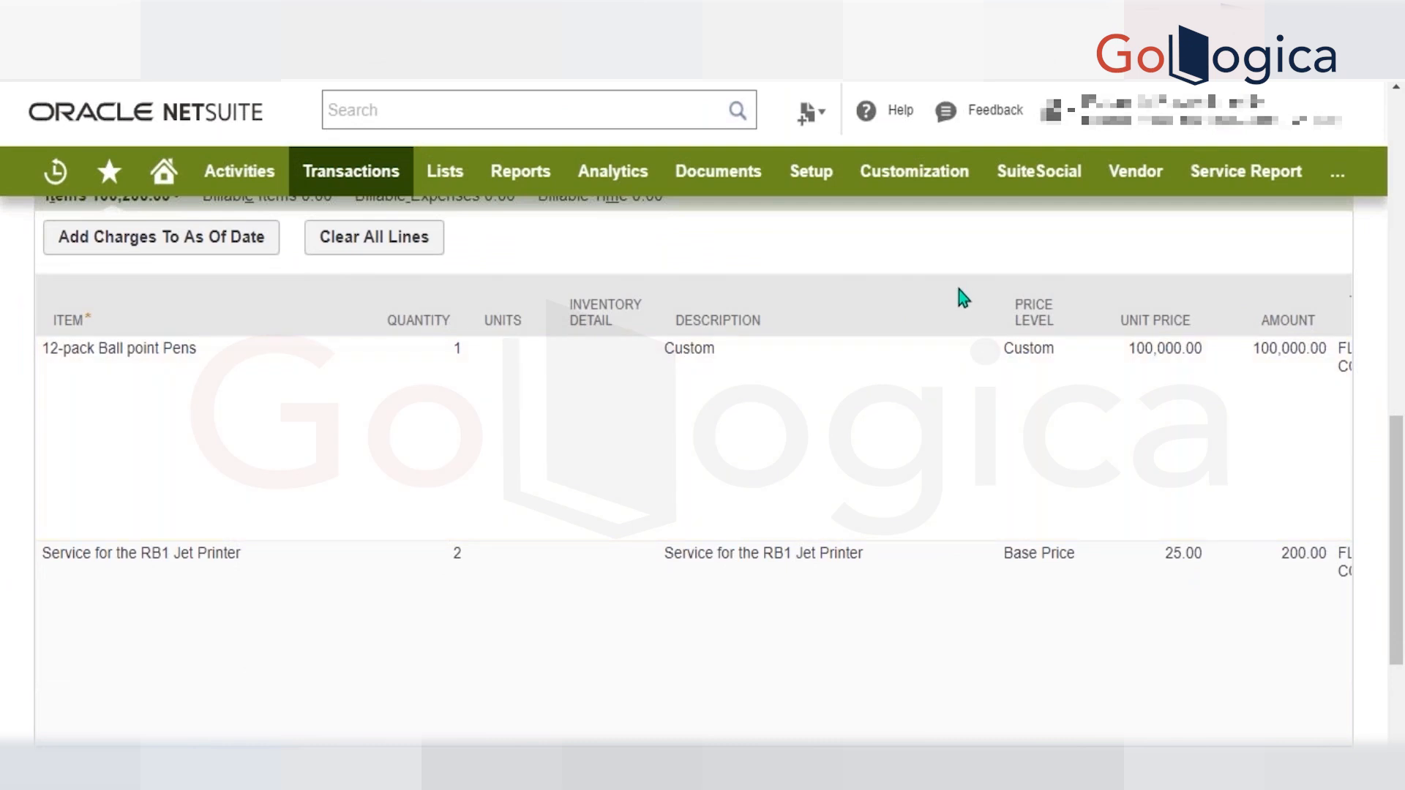
{"action": "scroll", "coordinate": [959, 290], "scroll_direction": "up", "scroll_amount": 5}
{"action": "left_click", "coordinate": [439, 323]}
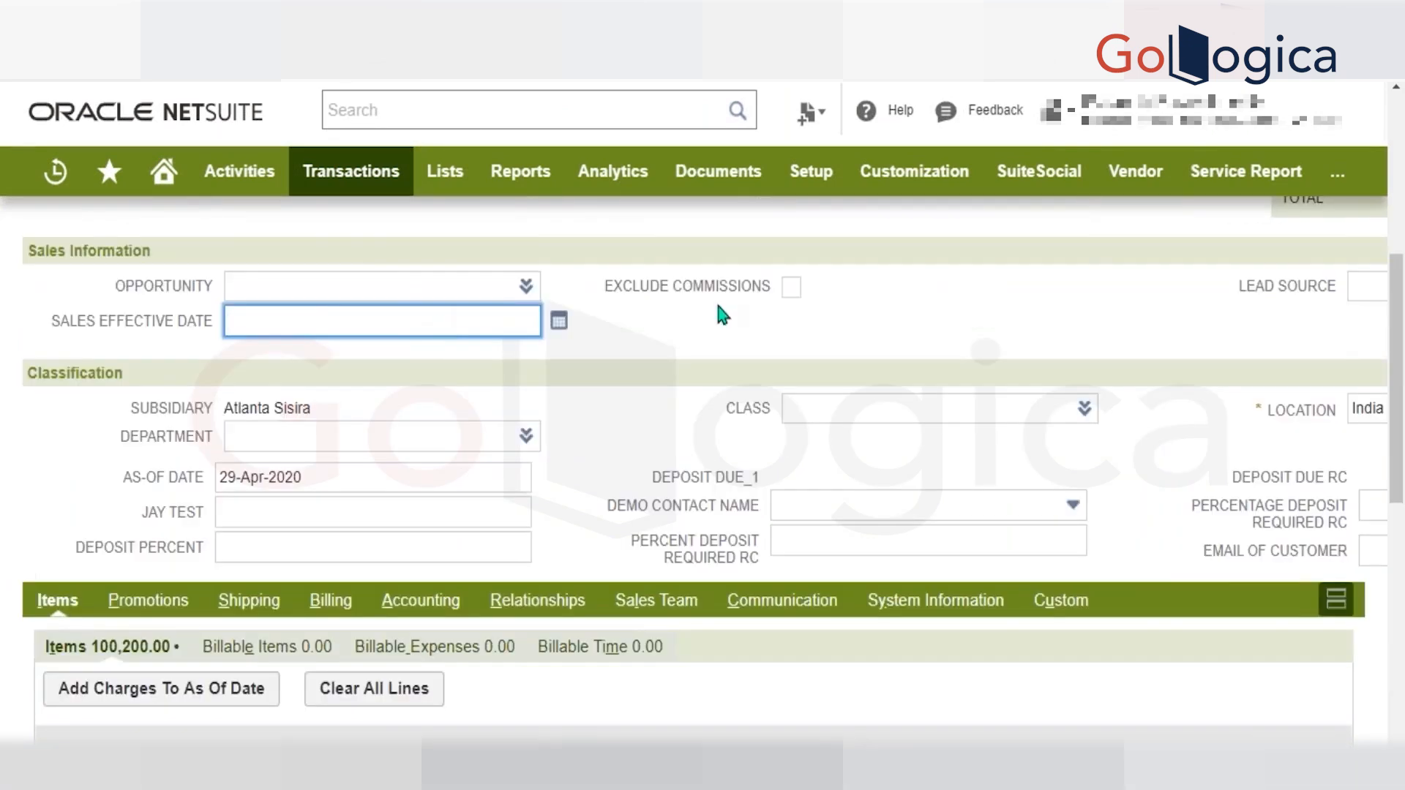
{"action": "scroll", "coordinate": [1126, 245], "scroll_direction": "right", "scroll_amount": 5}
Copy the field ID of Percentage Deposit Required RC in the invoice's Classification section.
{"action": "left_click", "coordinate": [1105, 504]}
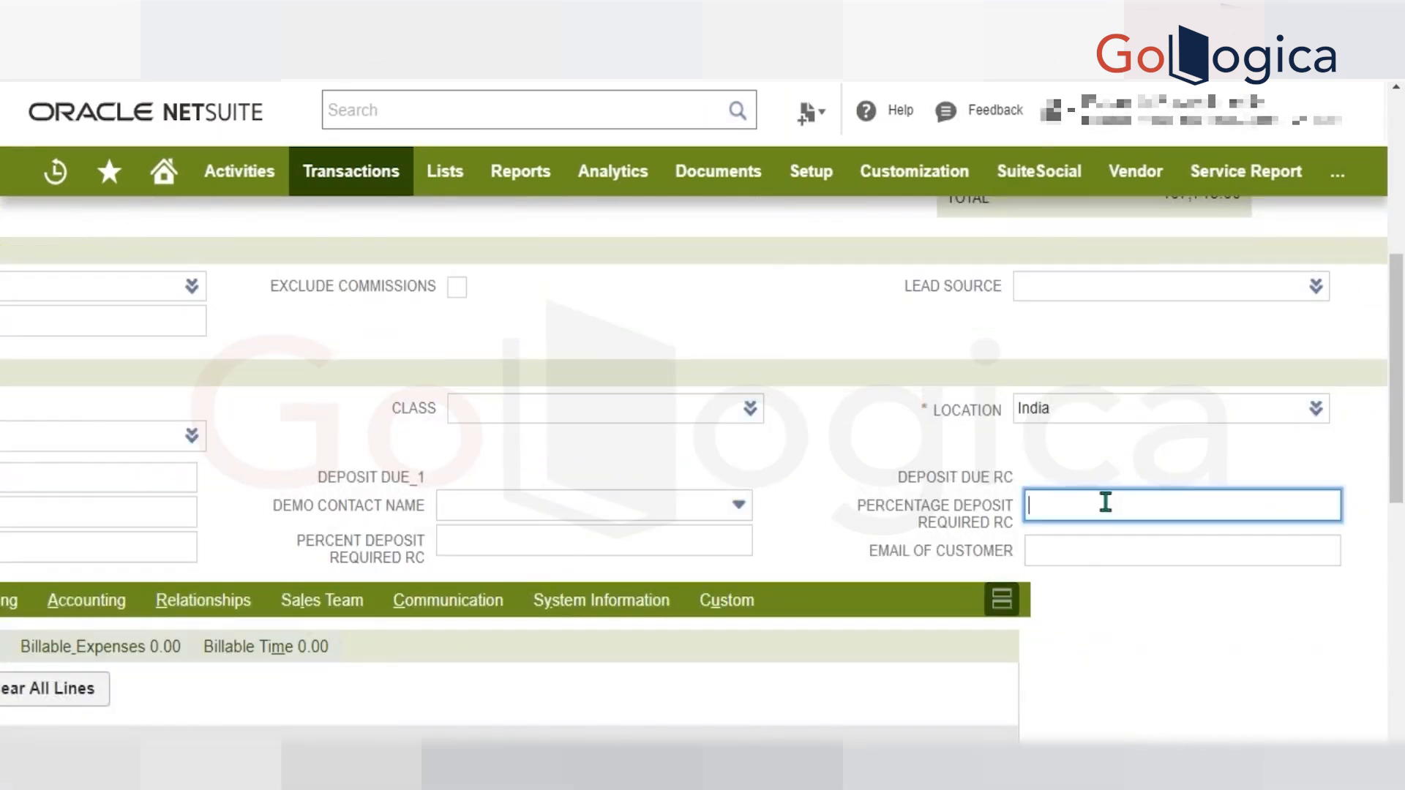
{"action": "left_click", "coordinate": [1085, 560]}
{"action": "left_click", "coordinate": [1086, 509]}
{"action": "left_click", "coordinate": [974, 514]}
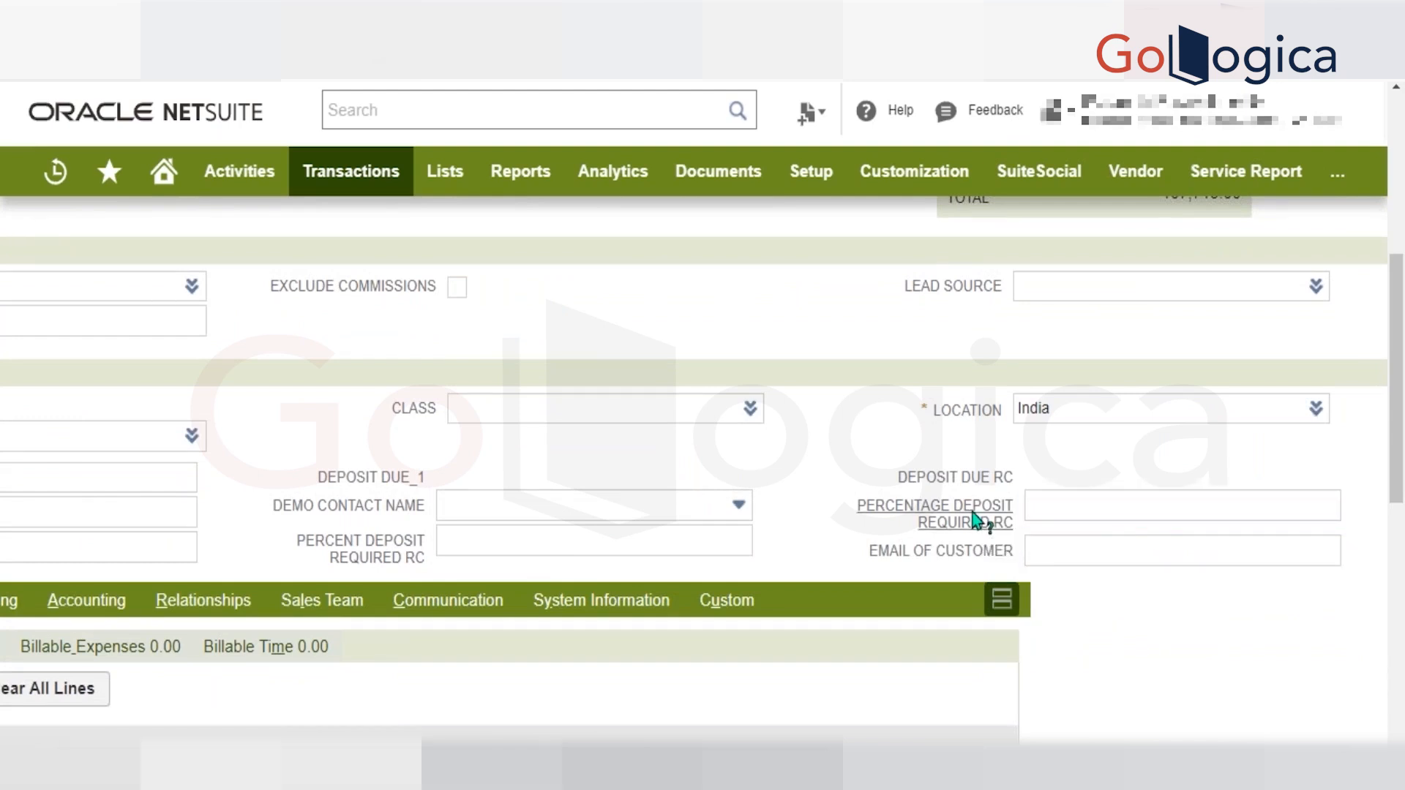
{"action": "scroll", "coordinate": [761, 527], "scroll_direction": "down", "scroll_amount": 2}
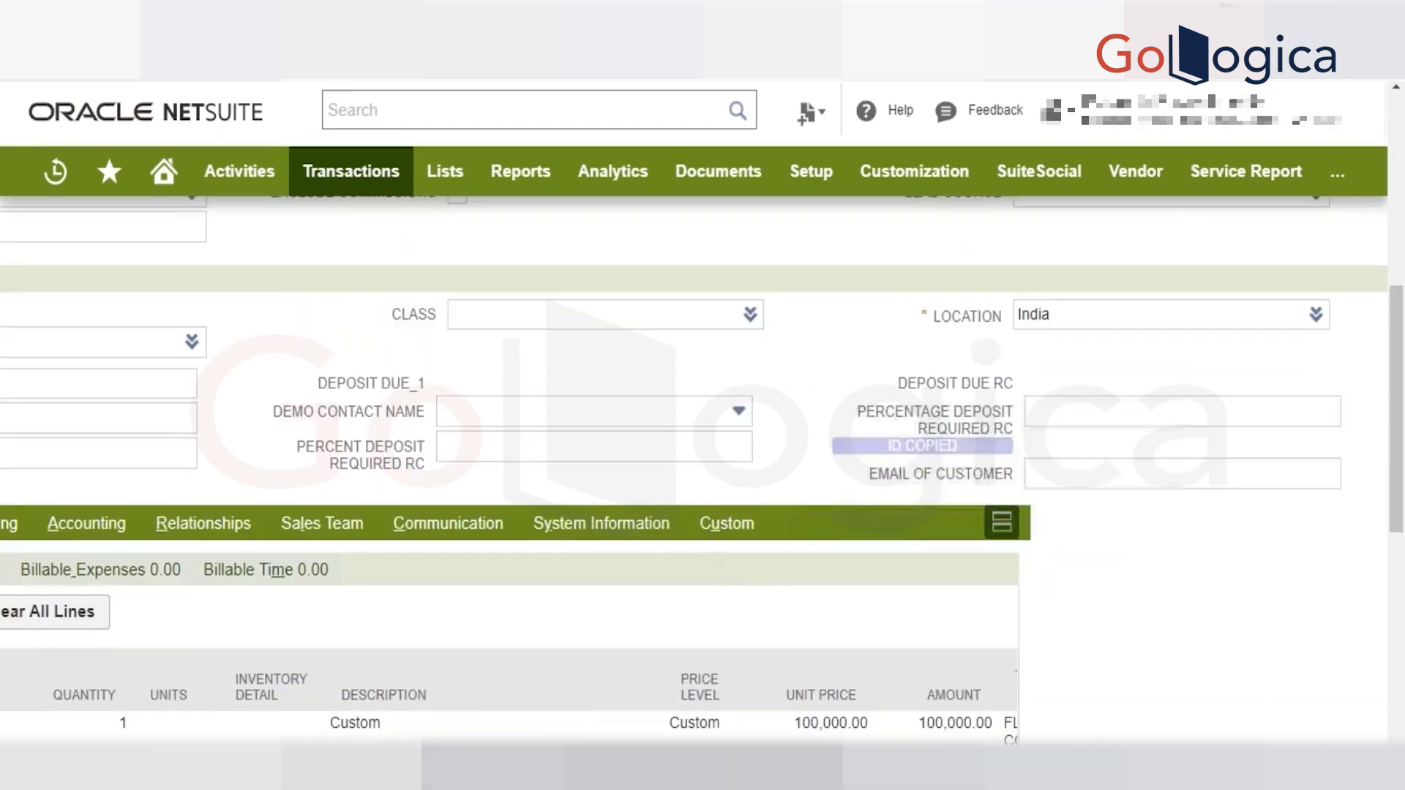
Look through the invoice's Custom and Communication sections and its header fields for a suitable target field.
{"action": "left_click", "coordinate": [728, 454]}
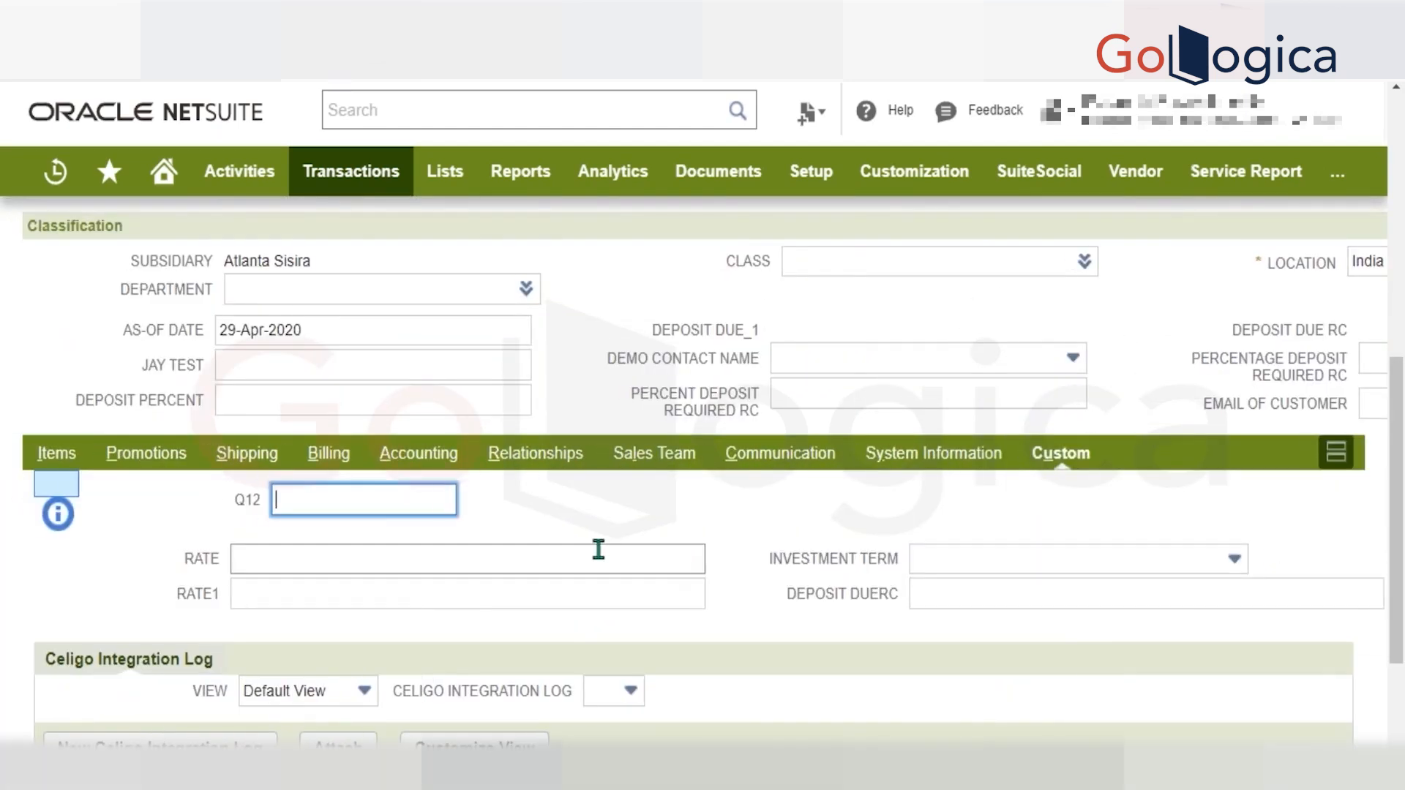
{"action": "left_click", "coordinate": [780, 454]}
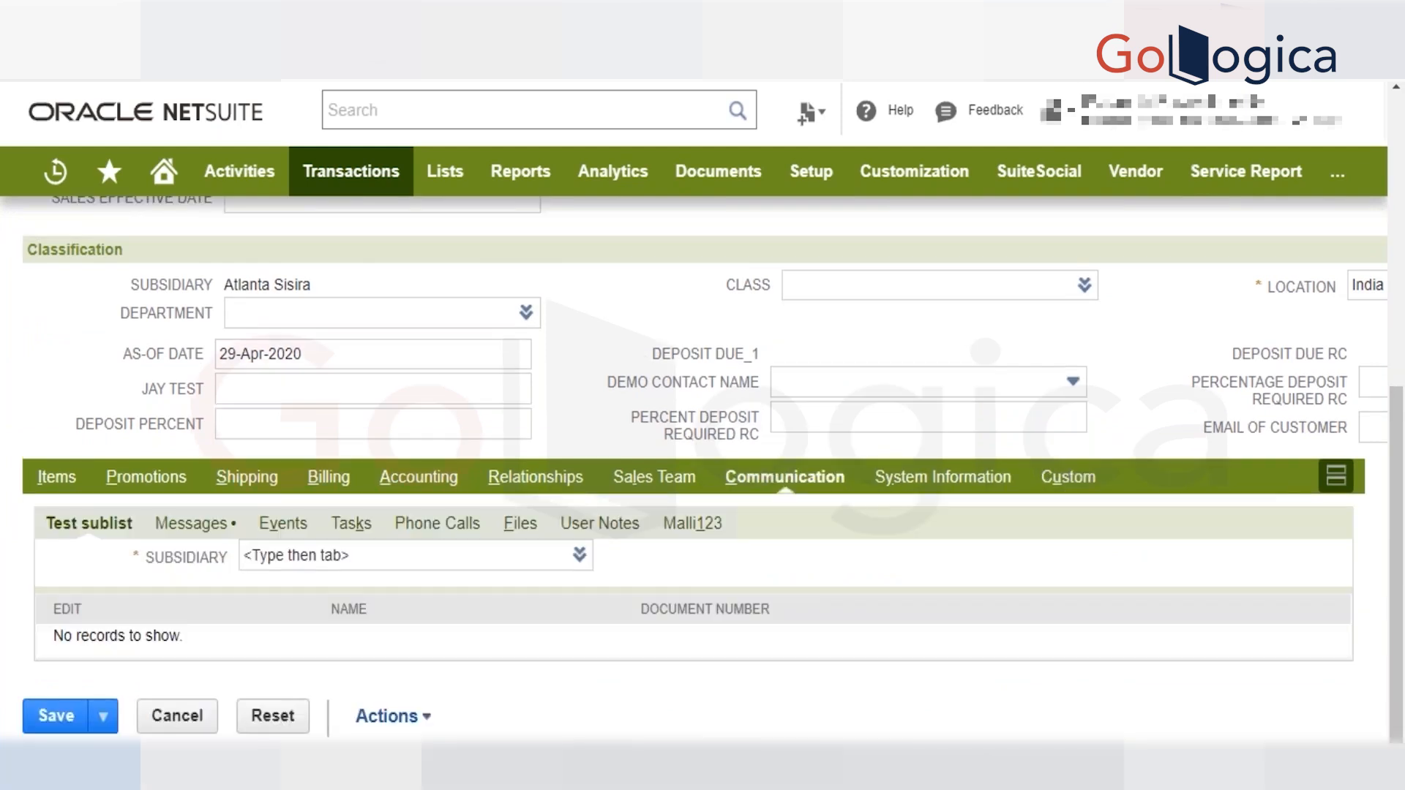
{"action": "scroll", "coordinate": [912, 461], "scroll_direction": "up", "scroll_amount": 5}
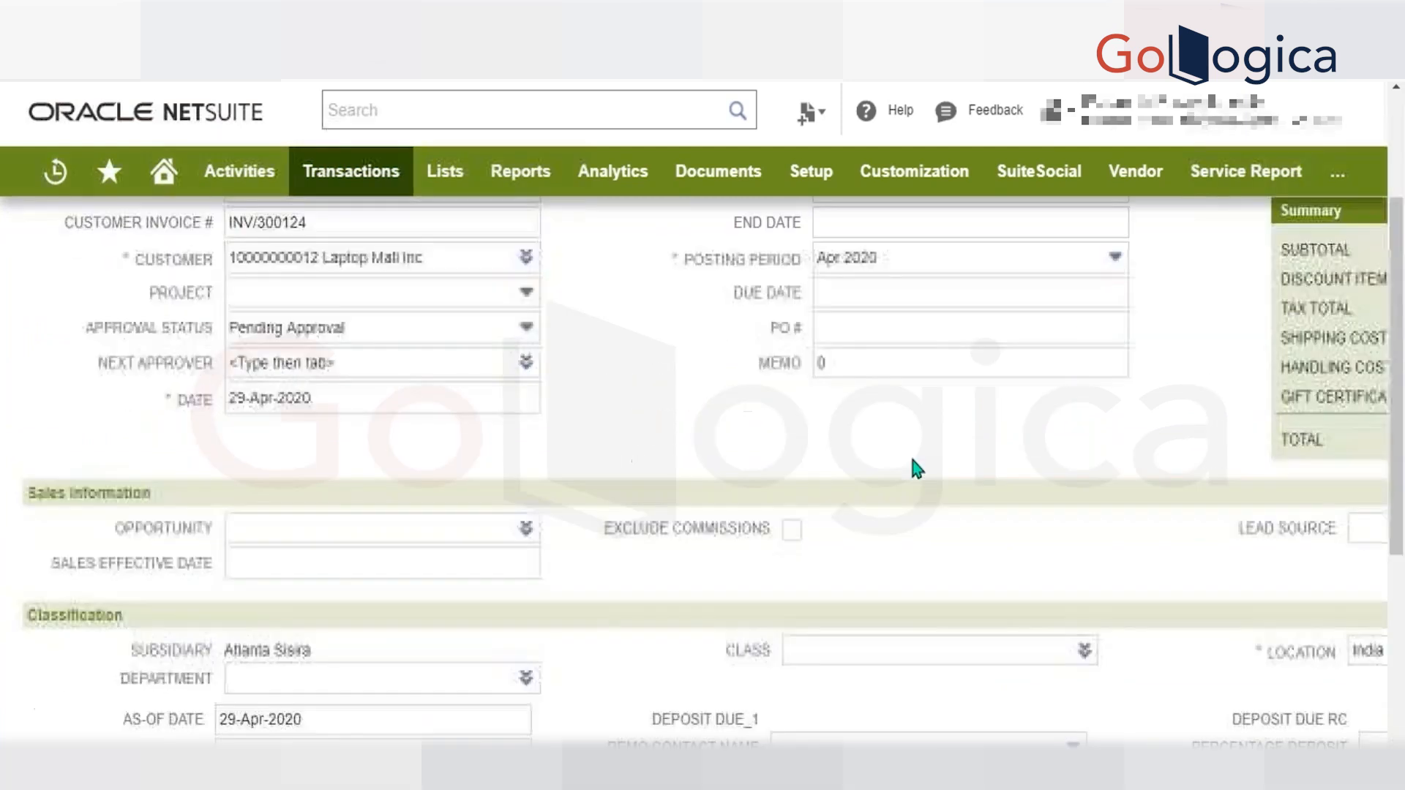
{"action": "scroll", "coordinate": [912, 461], "scroll_direction": "right", "scroll_amount": 2}
{"action": "scroll", "coordinate": [911, 461], "scroll_direction": "down", "scroll_amount": 5}
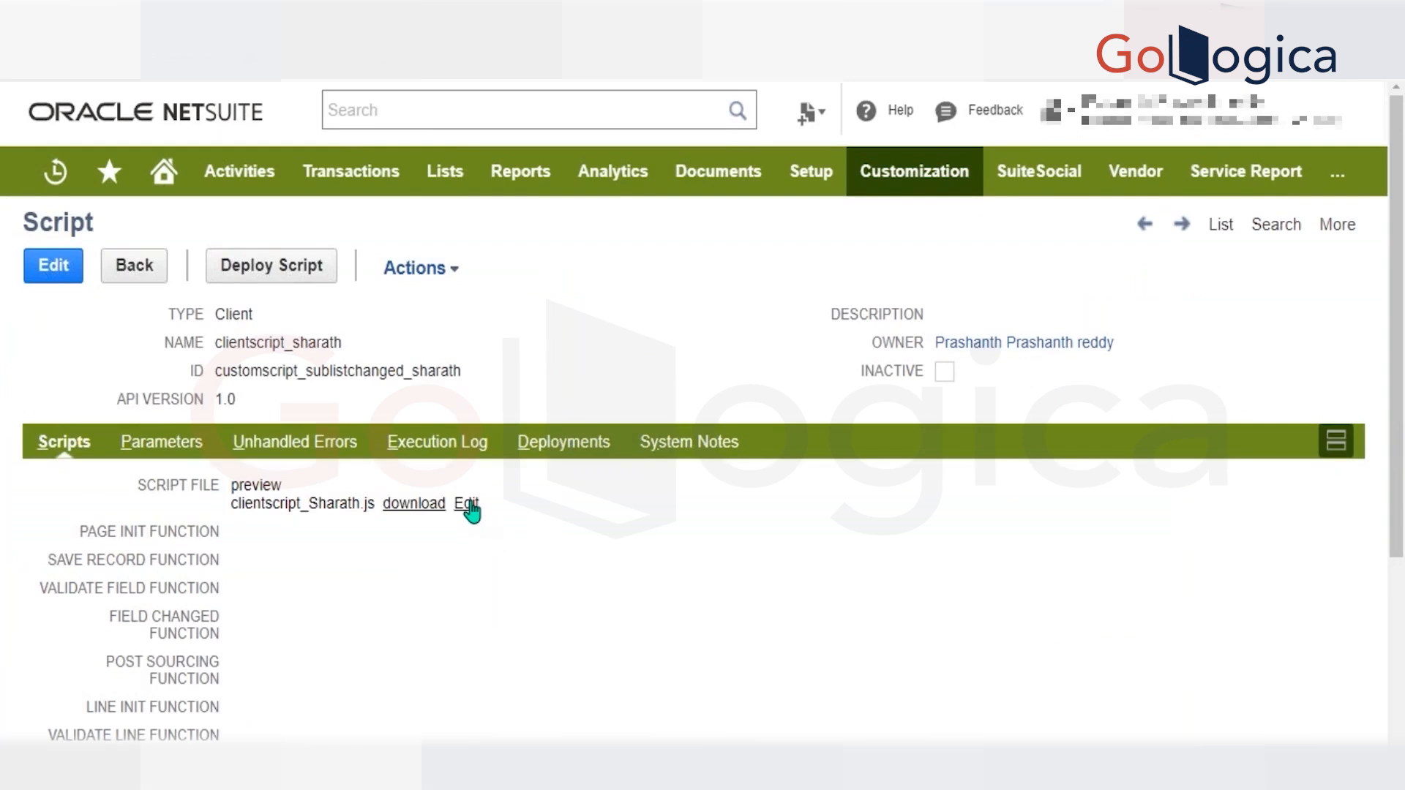
Open the client script file for editing and make the alert after the loop output 'Totalamount' plus the Totalamount variable.
{"action": "left_click", "coordinate": [466, 504]}
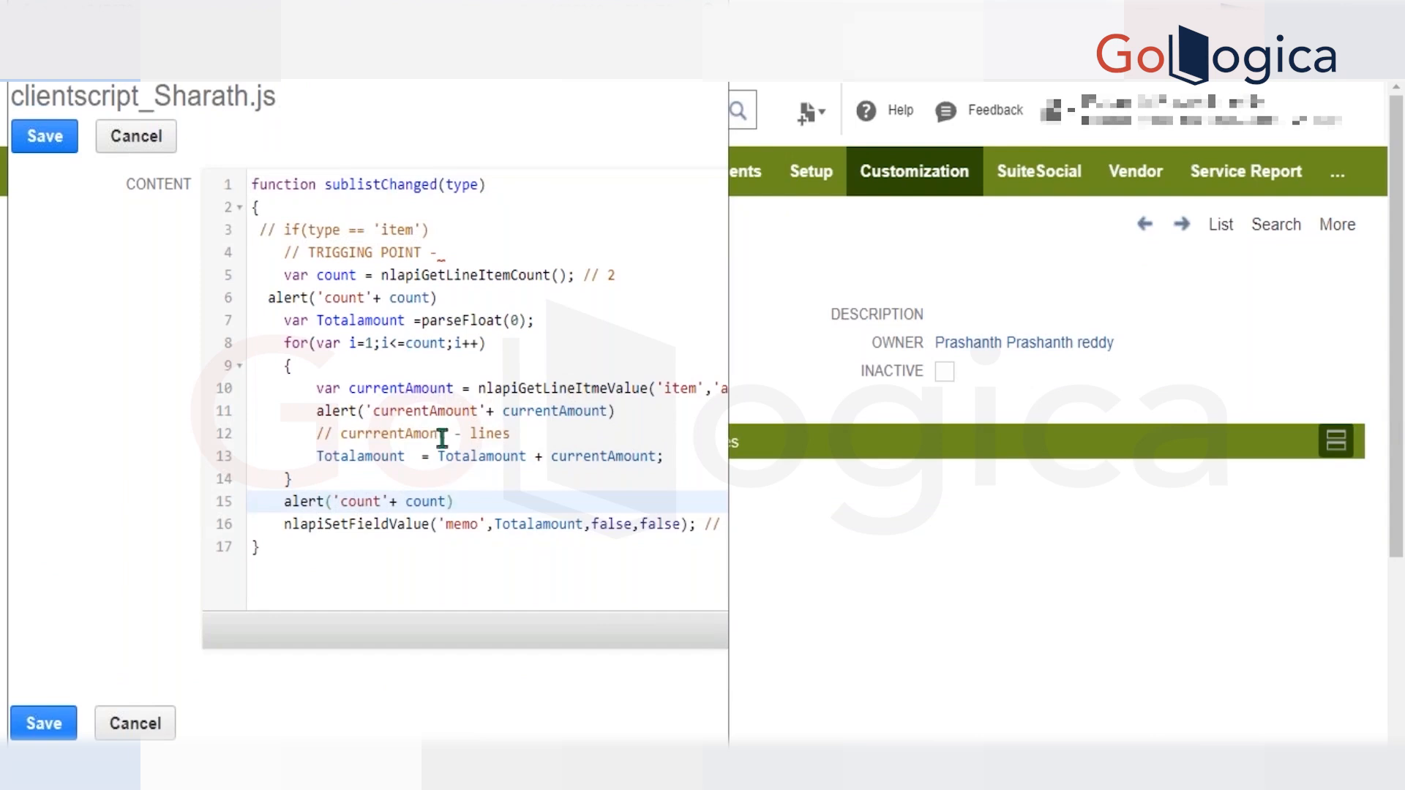
{"action": "double_click", "coordinate": [402, 388]}
{"action": "double_click", "coordinate": [373, 456]}
{"action": "key", "text": "ctrl+c"}
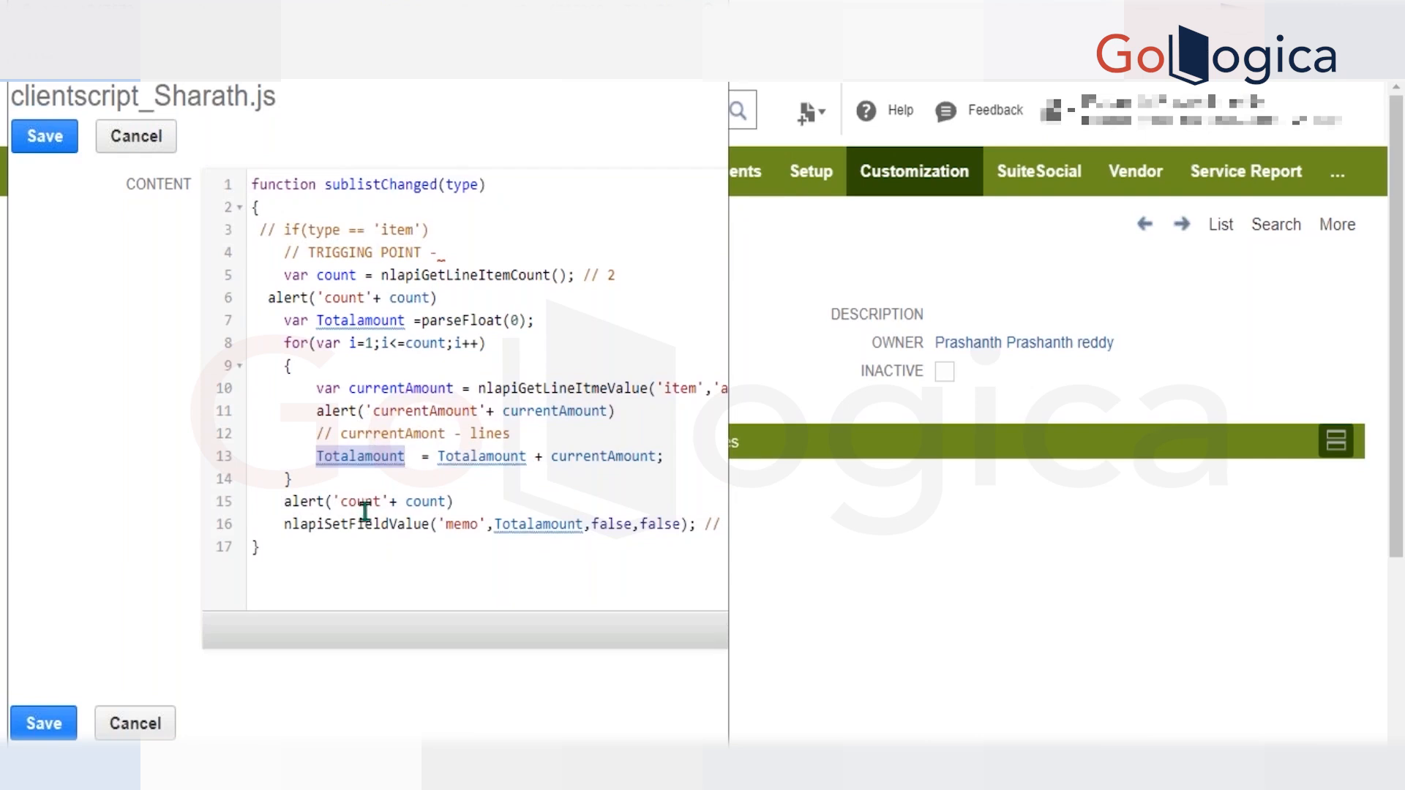
{"action": "double_click", "coordinate": [361, 502]}
{"action": "key", "text": "ctrl+v"}
{"action": "double_click", "coordinate": [470, 502]}
{"action": "key", "text": "ctrl+v"}
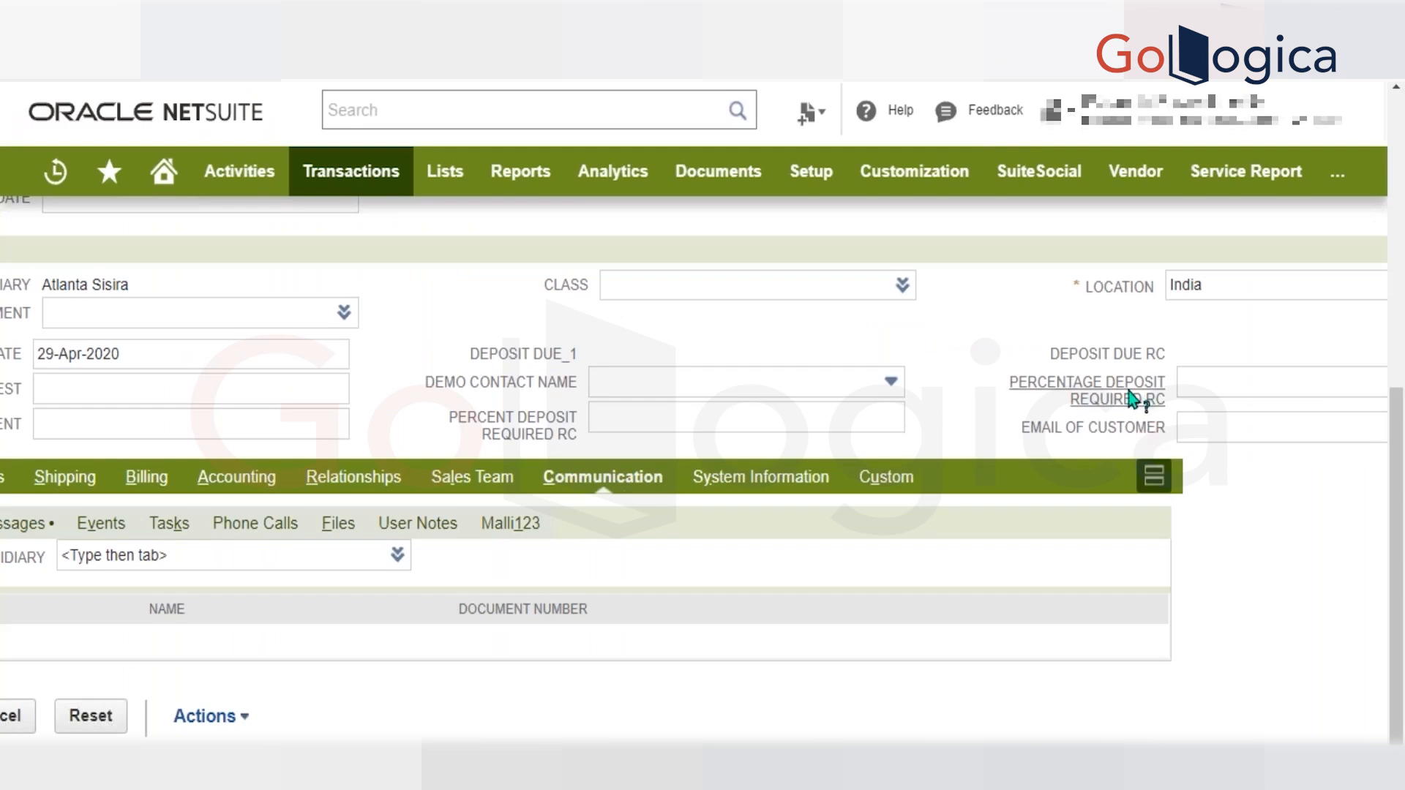
Copy the invoice's PO # field ID, replace 'memo' in nlapiSetFieldValue with 'otherrefnum', and save the script file.
{"action": "left_click", "coordinate": [1127, 389]}
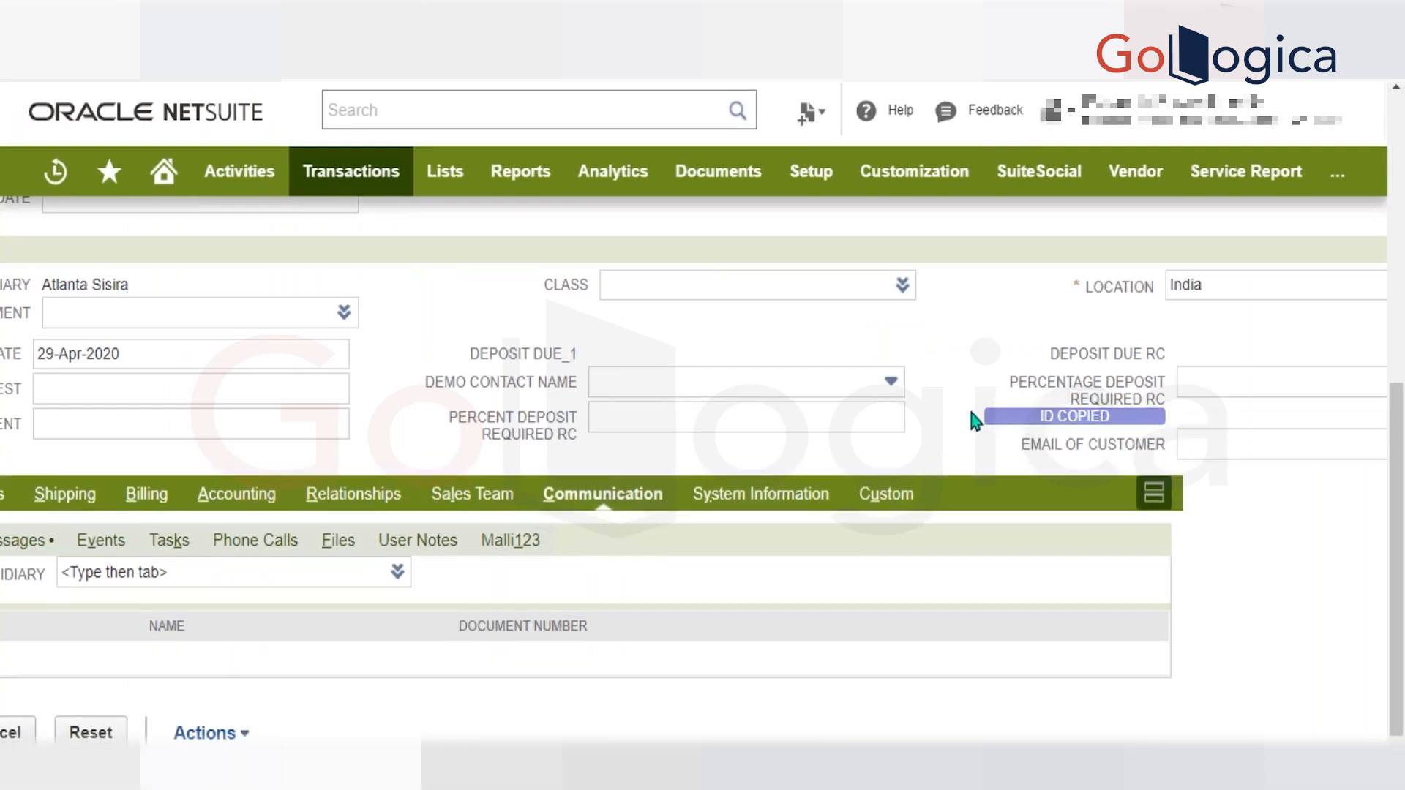
{"action": "scroll", "coordinate": [731, 397], "scroll_direction": "left", "scroll_amount": 2}
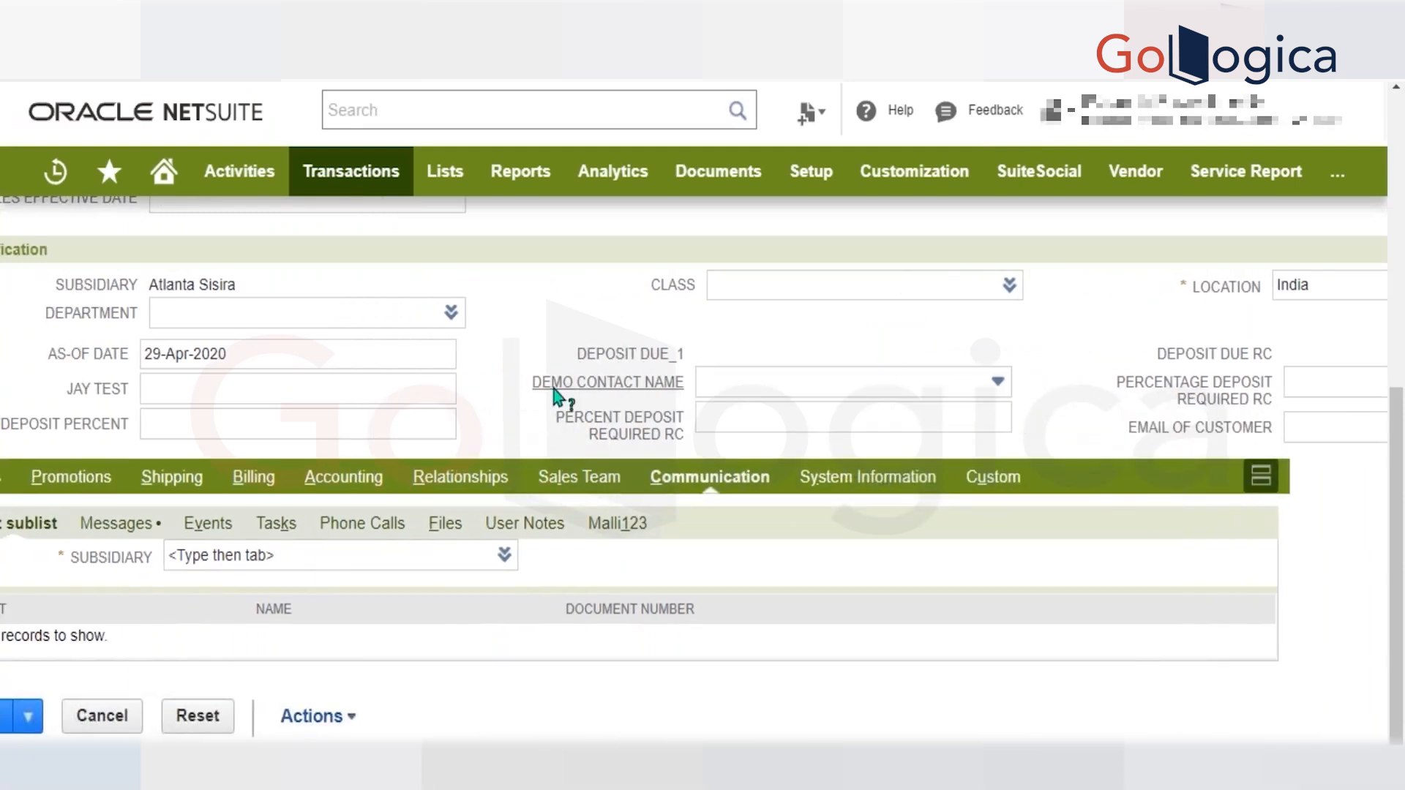
{"action": "scroll", "coordinate": [439, 468], "scroll_direction": "left", "scroll_amount": 1}
{"action": "scroll", "coordinate": [349, 536], "scroll_direction": "up", "scroll_amount": 7}
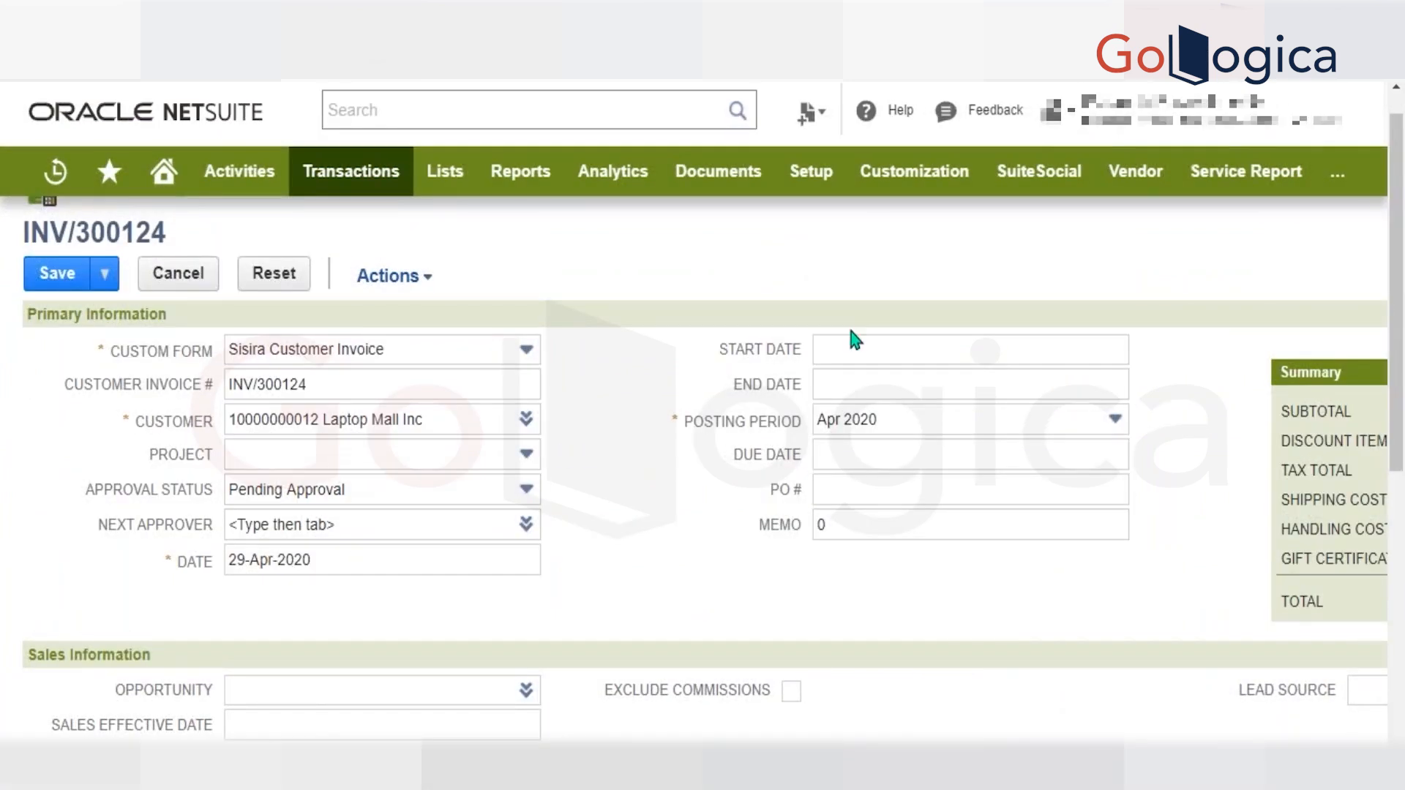
{"action": "left_click", "coordinate": [857, 486]}
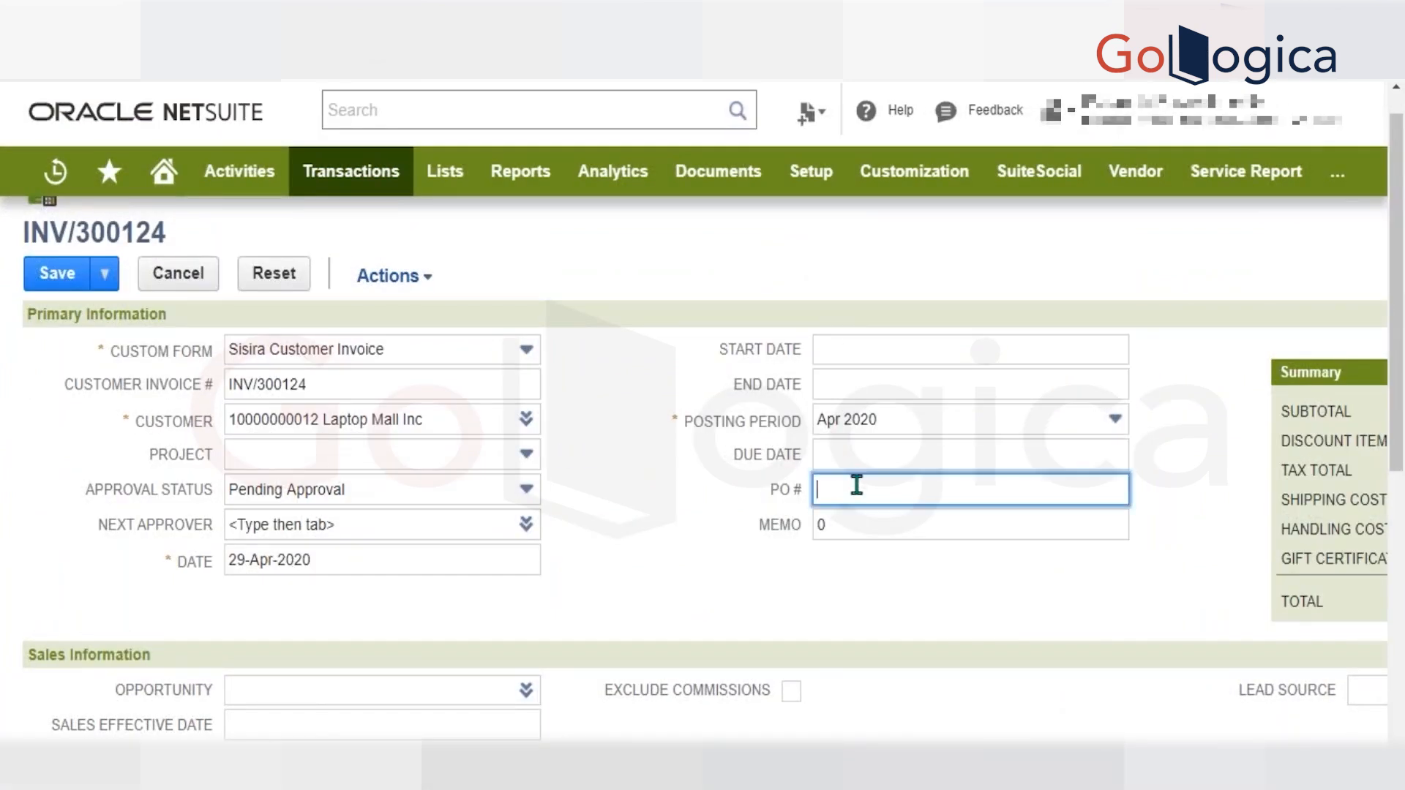
{"action": "left_click", "coordinate": [788, 501]}
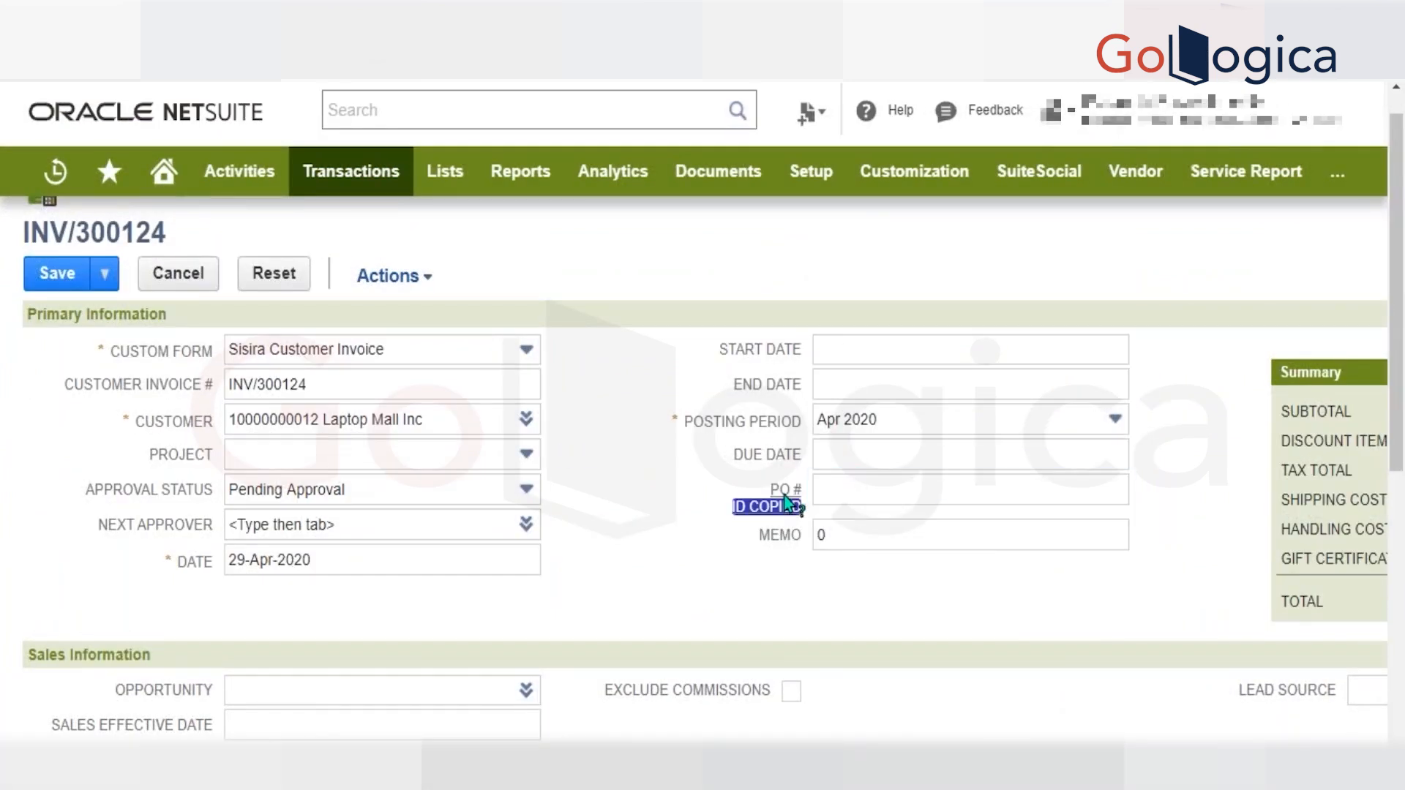
{"action": "key", "text": "alt+Tab"}
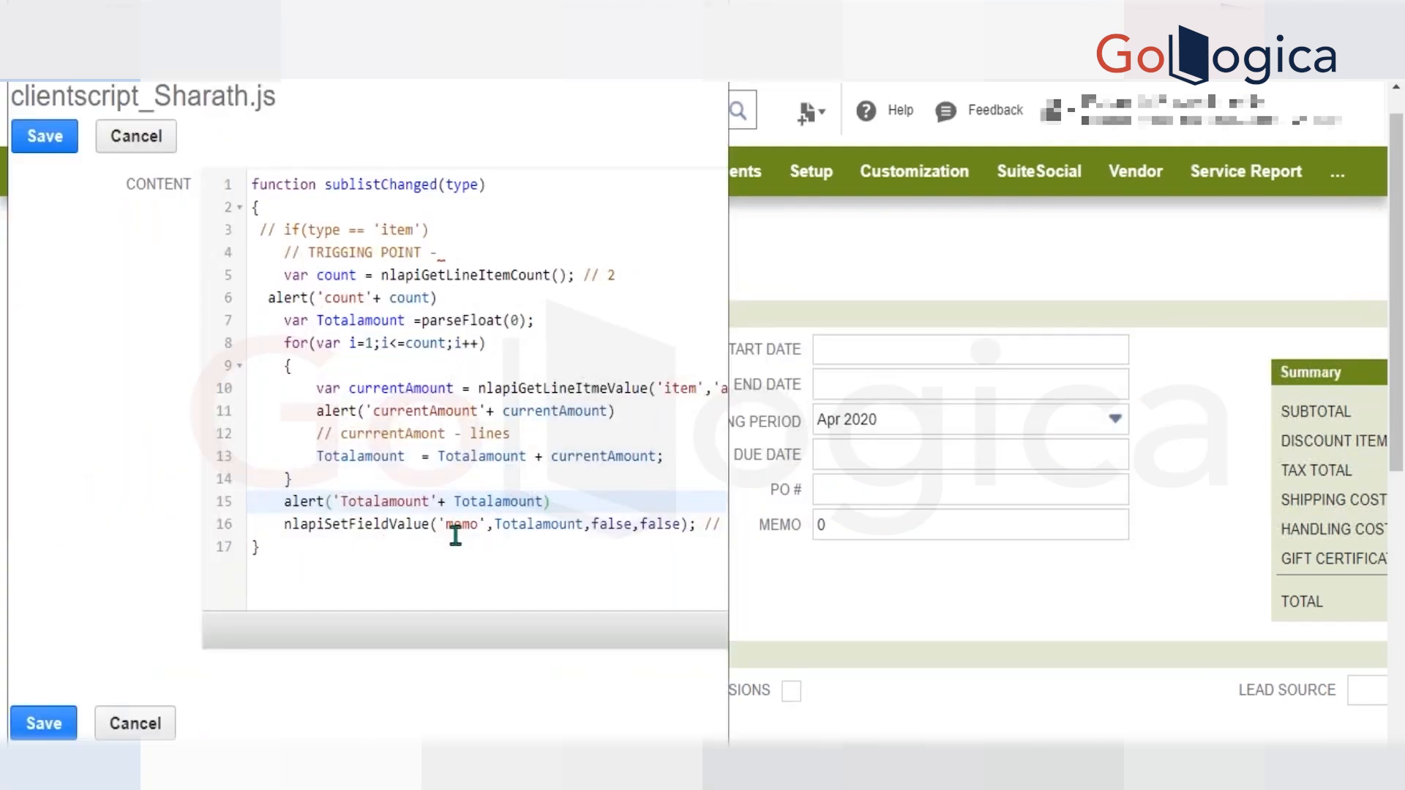
{"action": "double_click", "coordinate": [455, 532]}
{"action": "key", "text": "ctrl+v"}
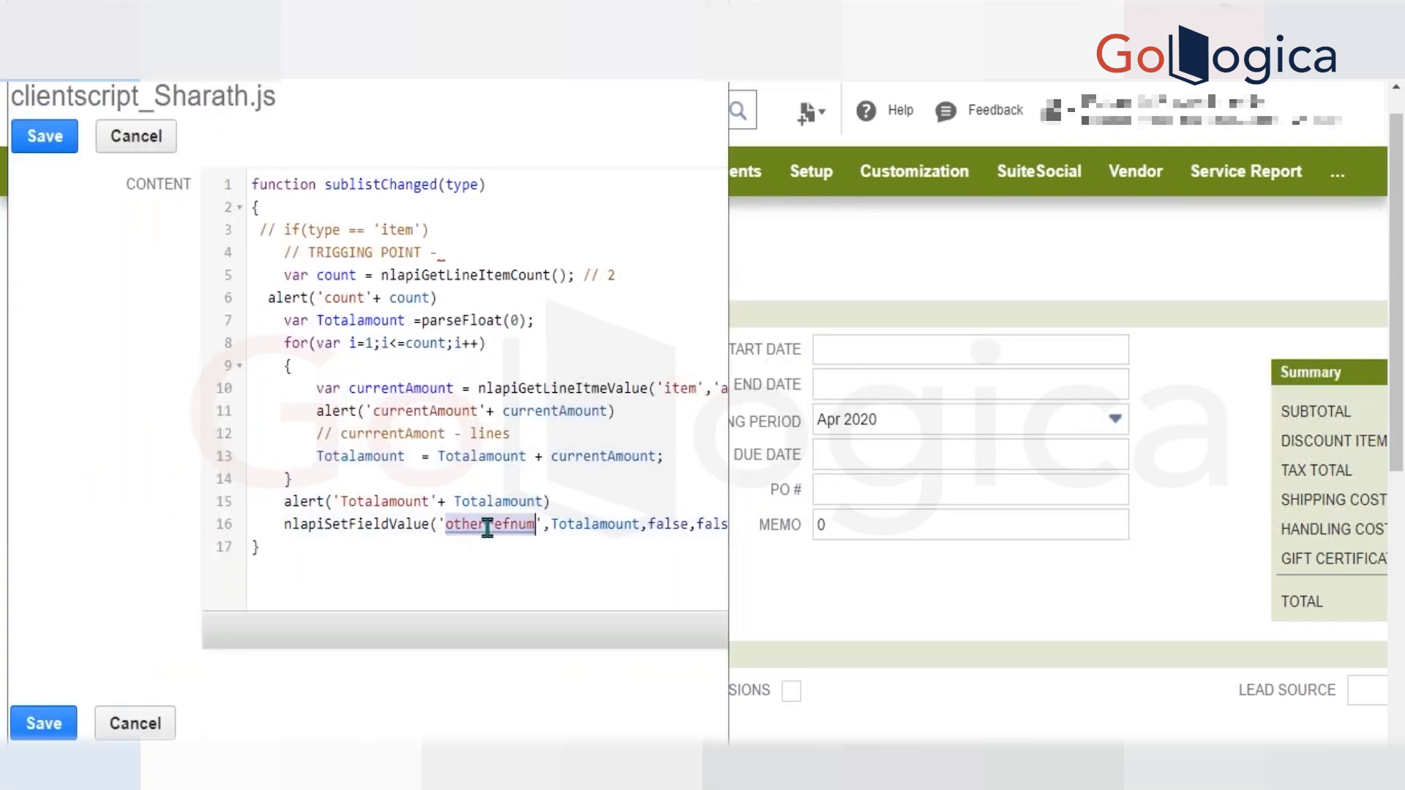
{"action": "left_click", "coordinate": [45, 136]}
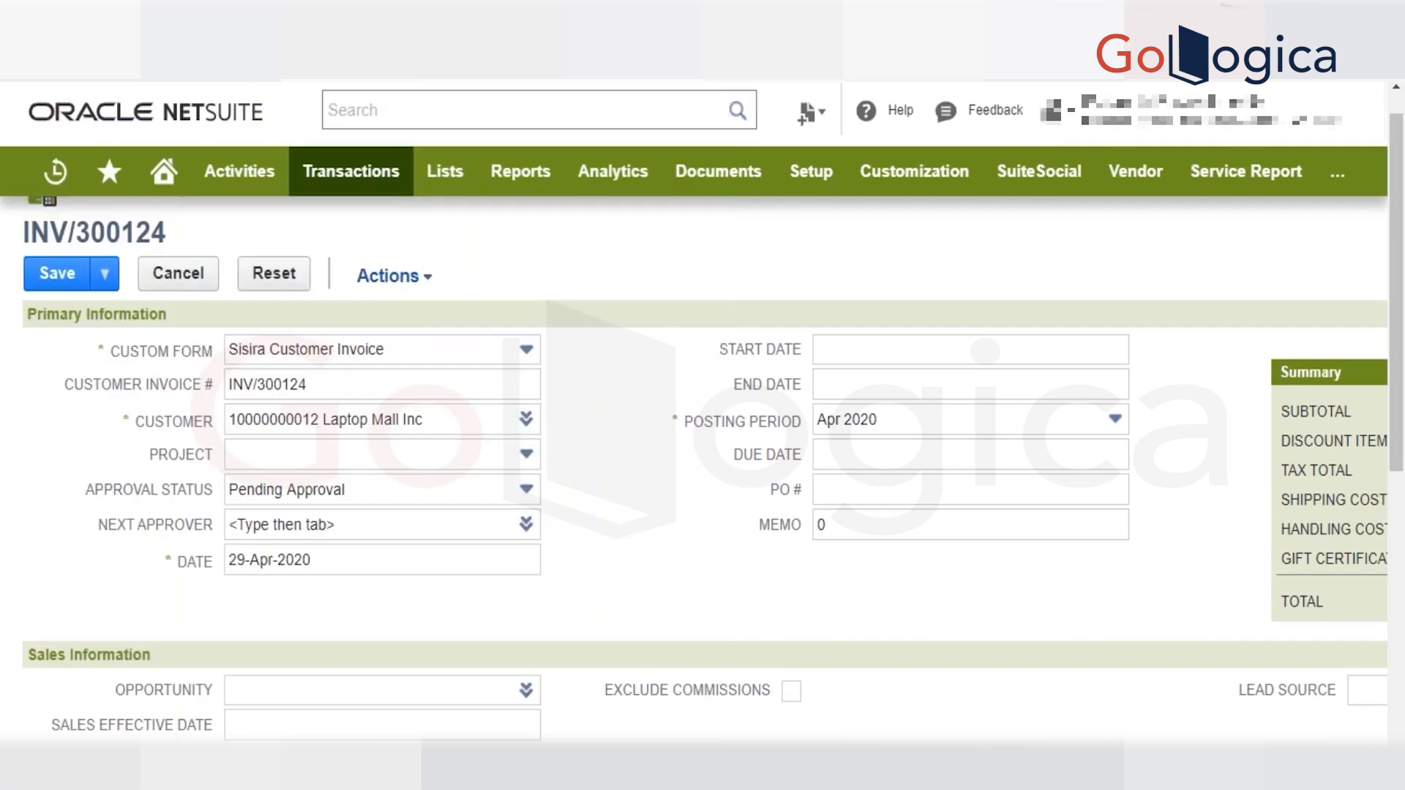
Return to the client script record and open its script file for editing.
{"action": "key", "text": "alt+Tab"}
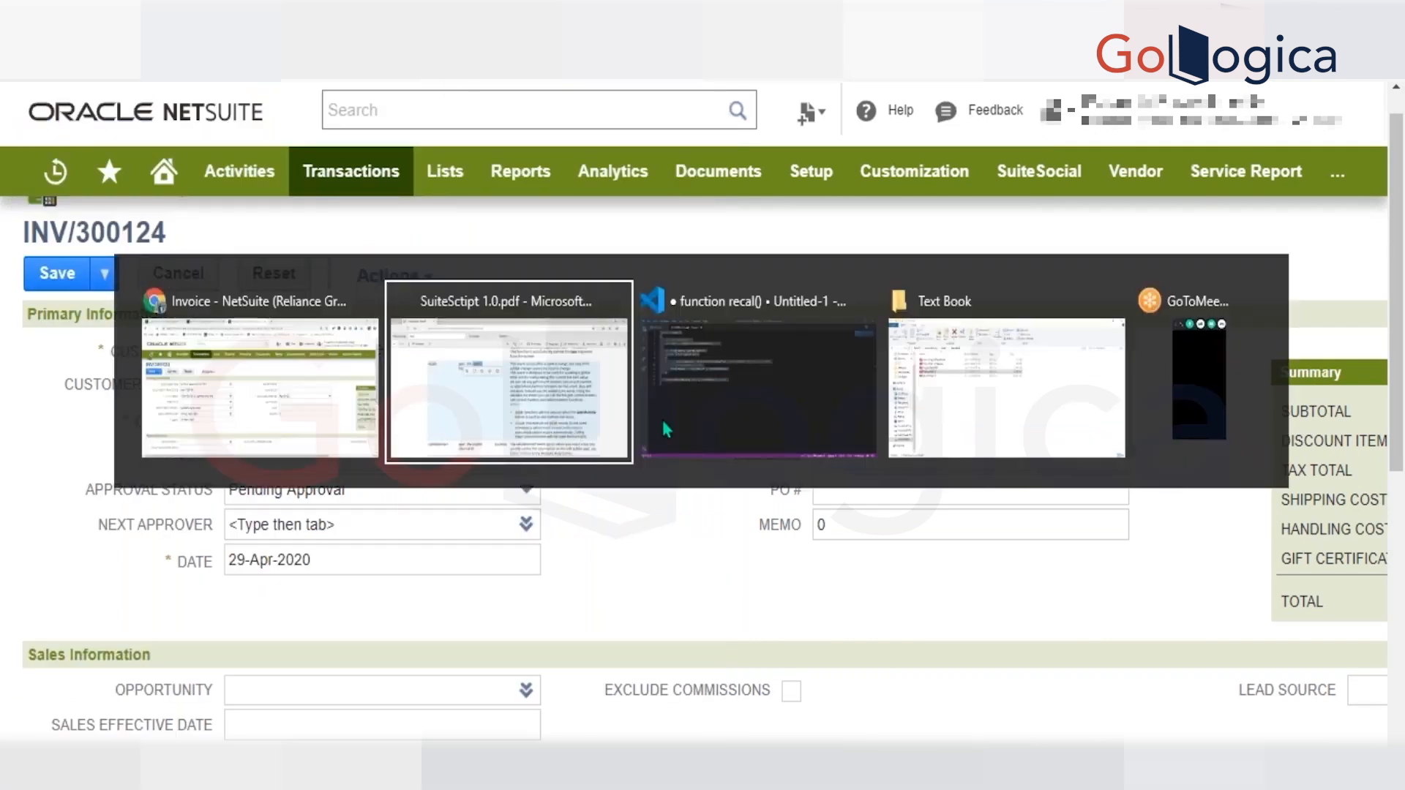
{"action": "key", "text": "alt+Tab"}
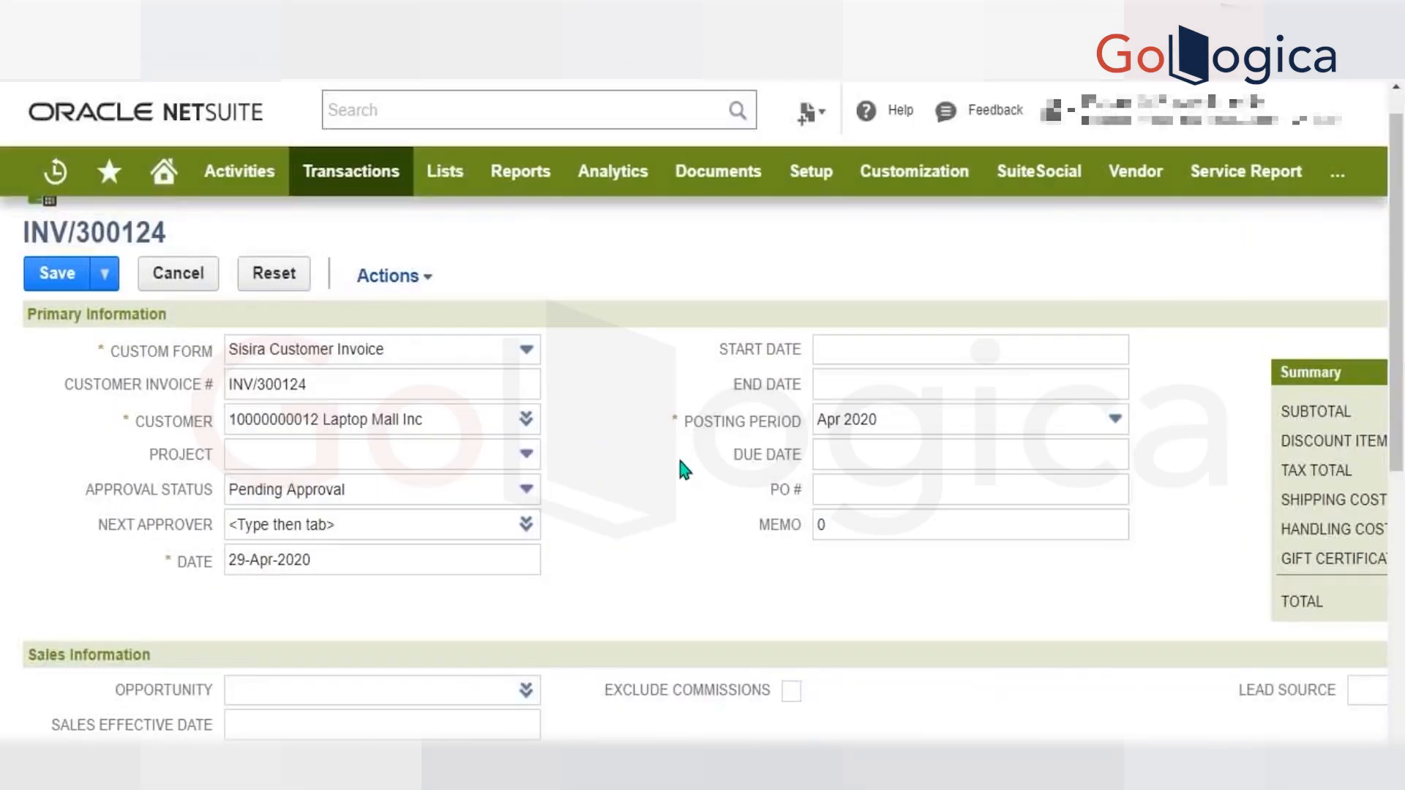
{"action": "key", "text": "ctrl+Tab"}
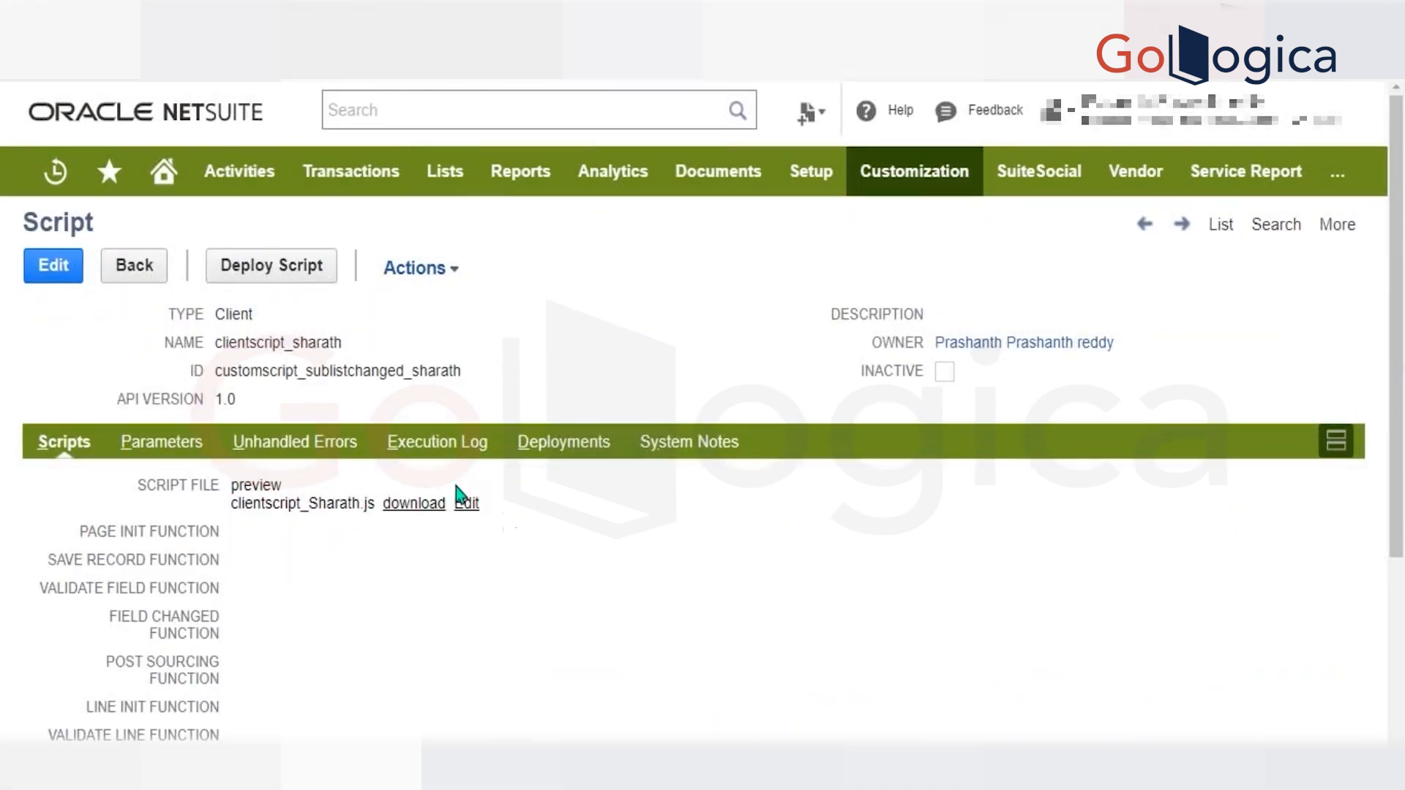
{"action": "left_click", "coordinate": [466, 505]}
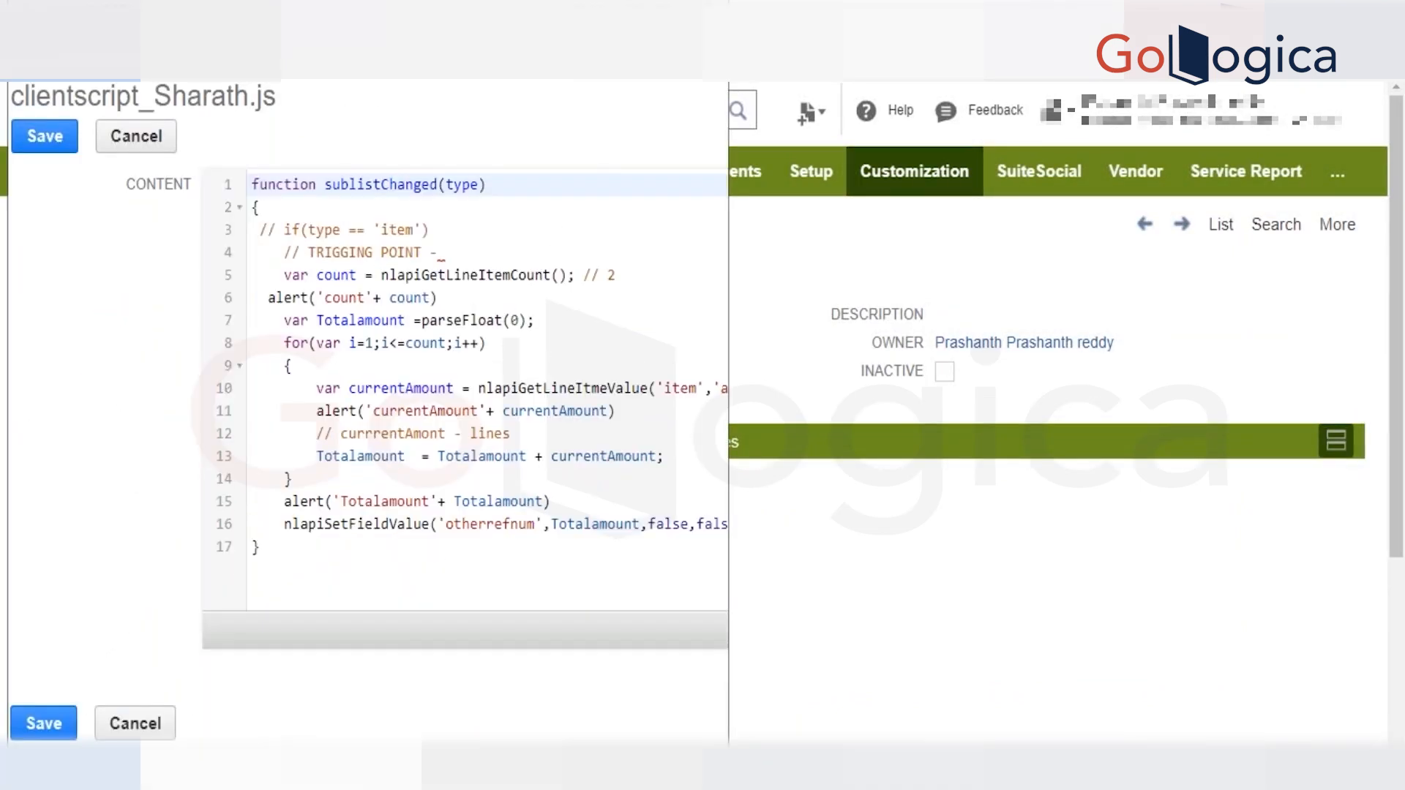
Duplicate the nlapiSetFieldValue('otherrefnum') call onto a new line below it and change the copy's field ID to 'memo'.
{"action": "scroll", "coordinate": [368, 411], "scroll_direction": "right", "scroll_amount": 3}
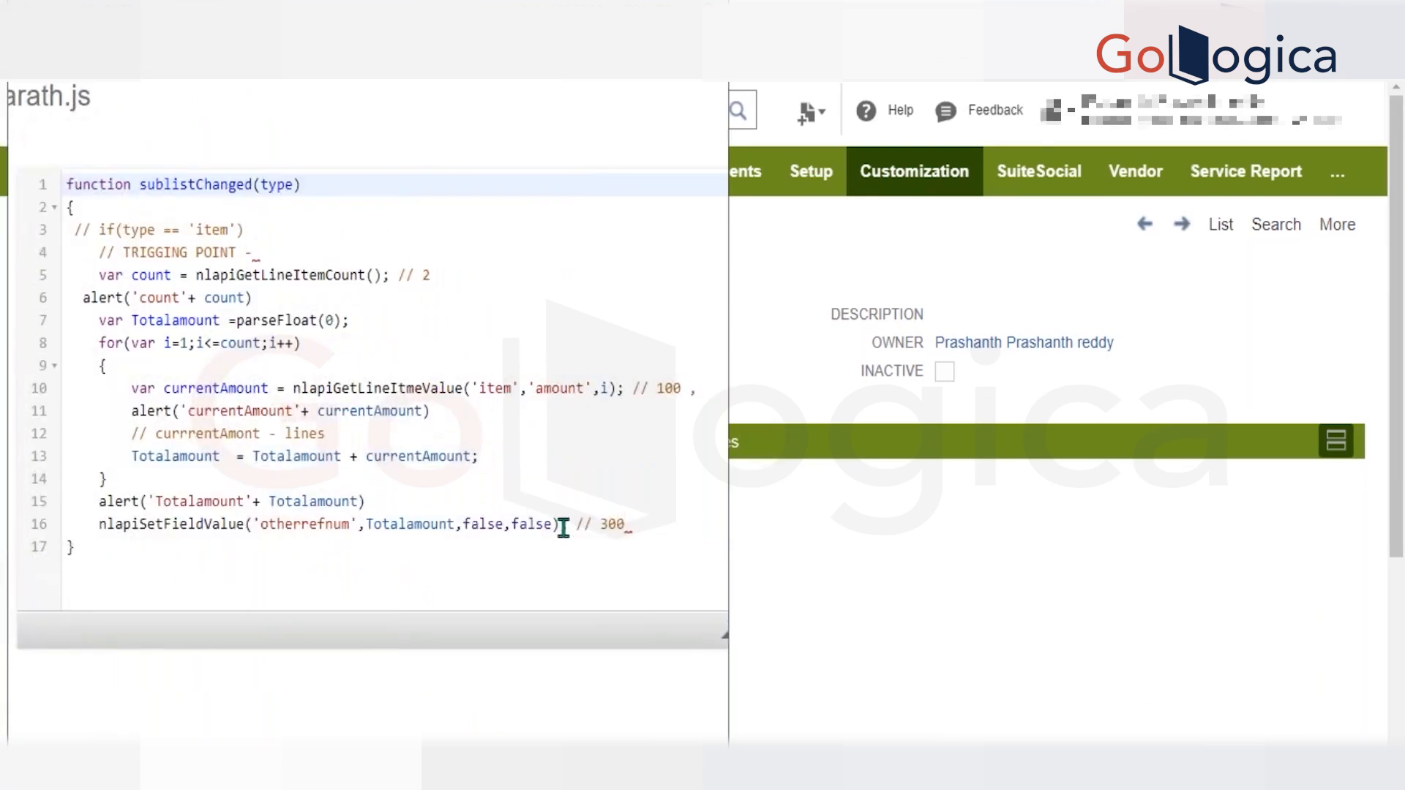
{"action": "left_click_drag", "start_coordinate": [570, 524], "coordinate": [102, 524]}
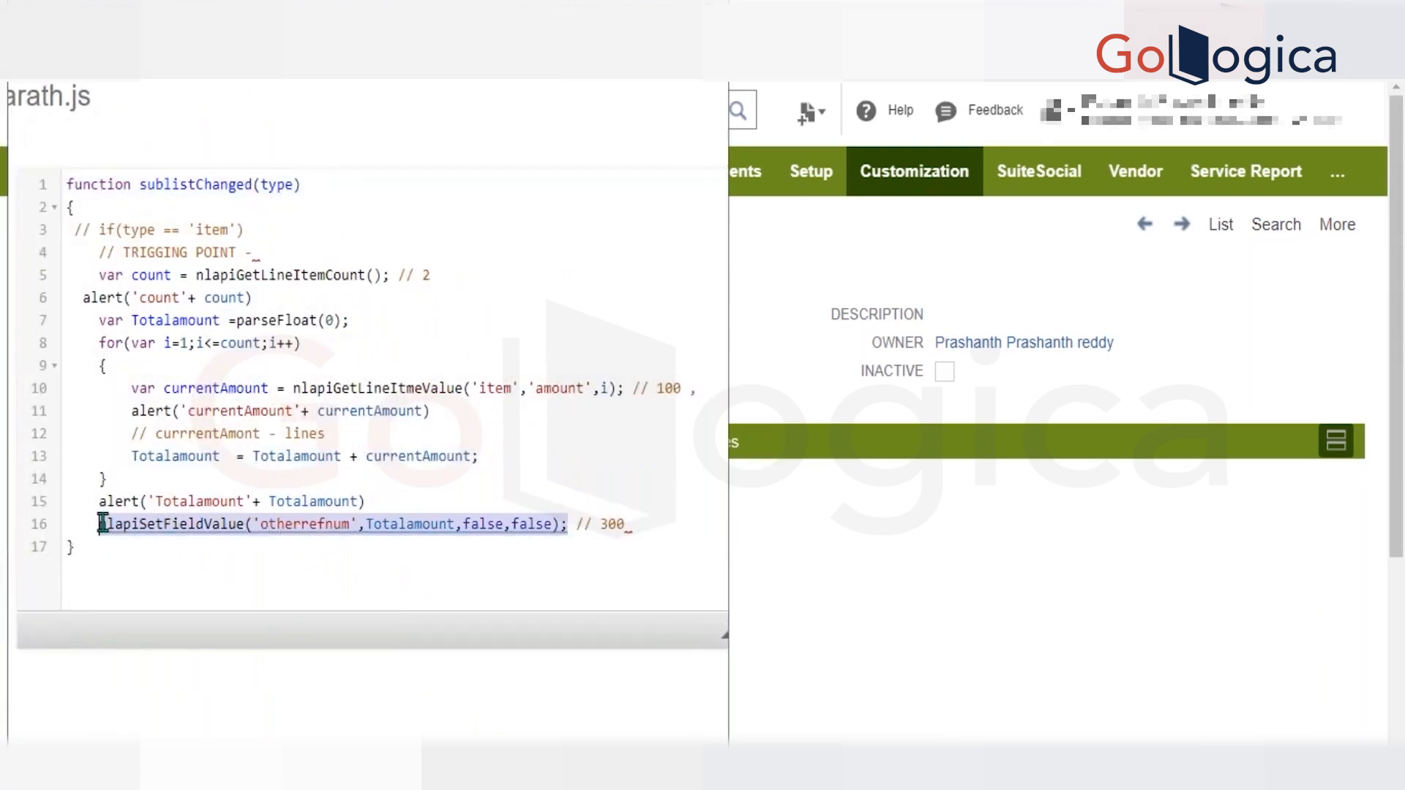
{"action": "double_click", "coordinate": [484, 524]}
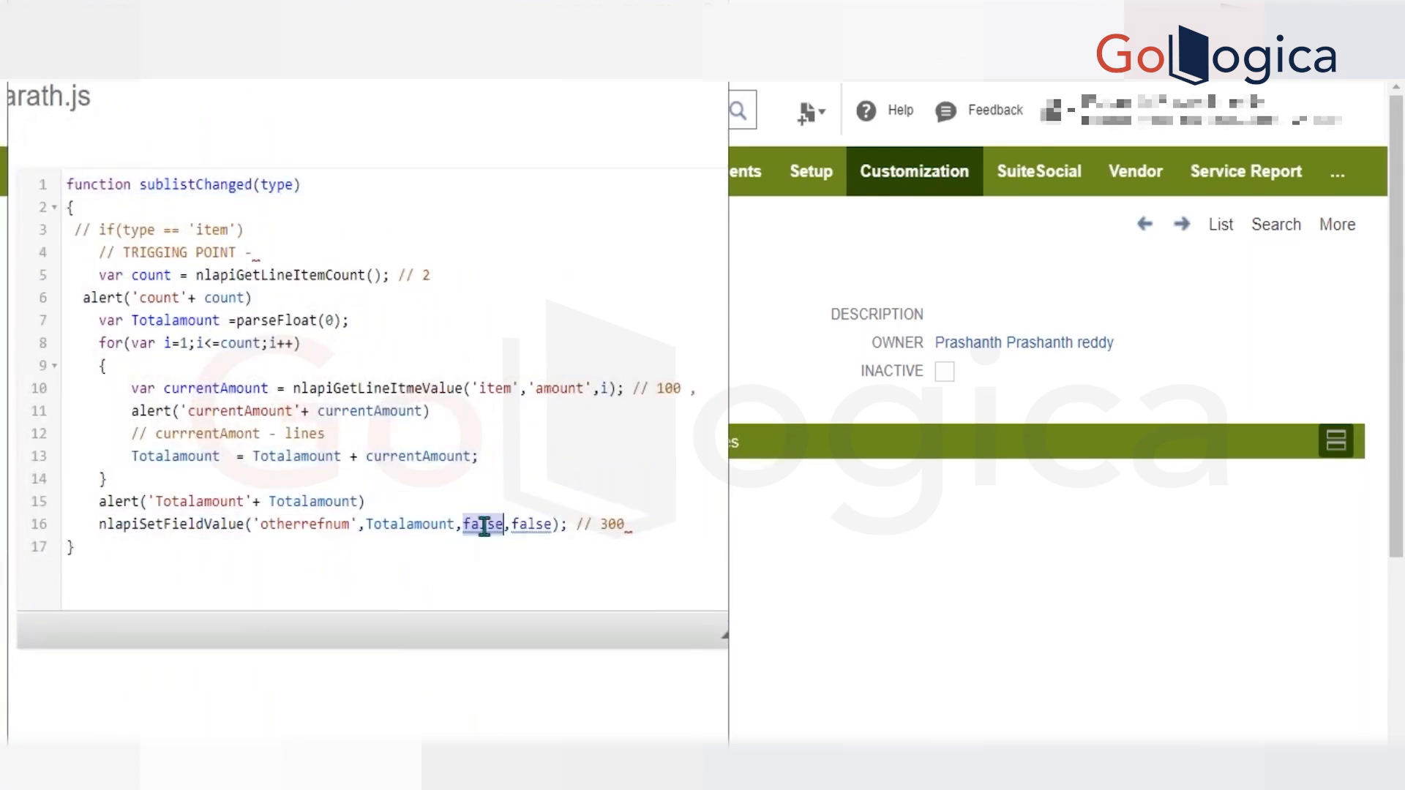
{"action": "left_click", "coordinate": [577, 524]}
{"action": "key", "text": "Return"}
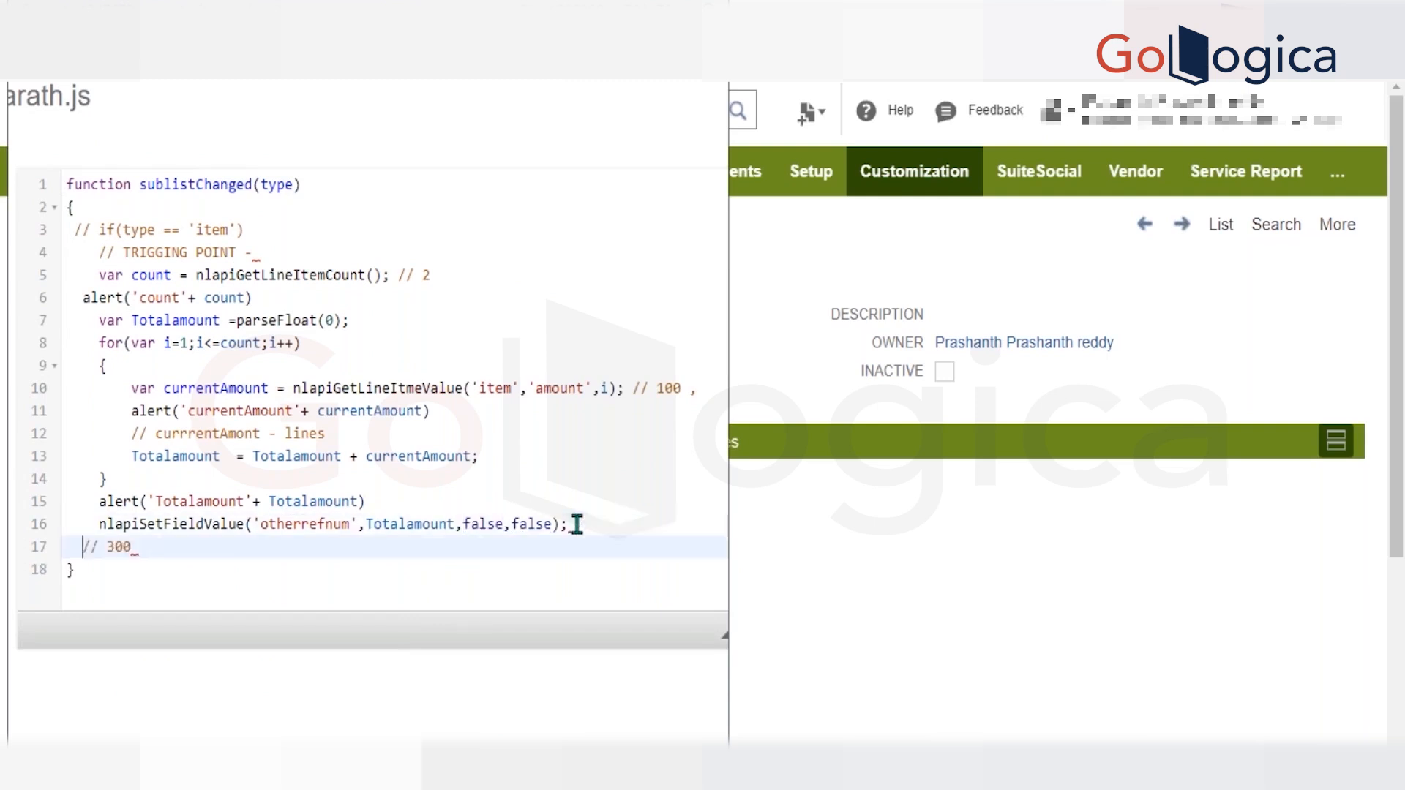
{"action": "key", "text": "ctrl+v"}
{"action": "double_click", "coordinate": [333, 547]}
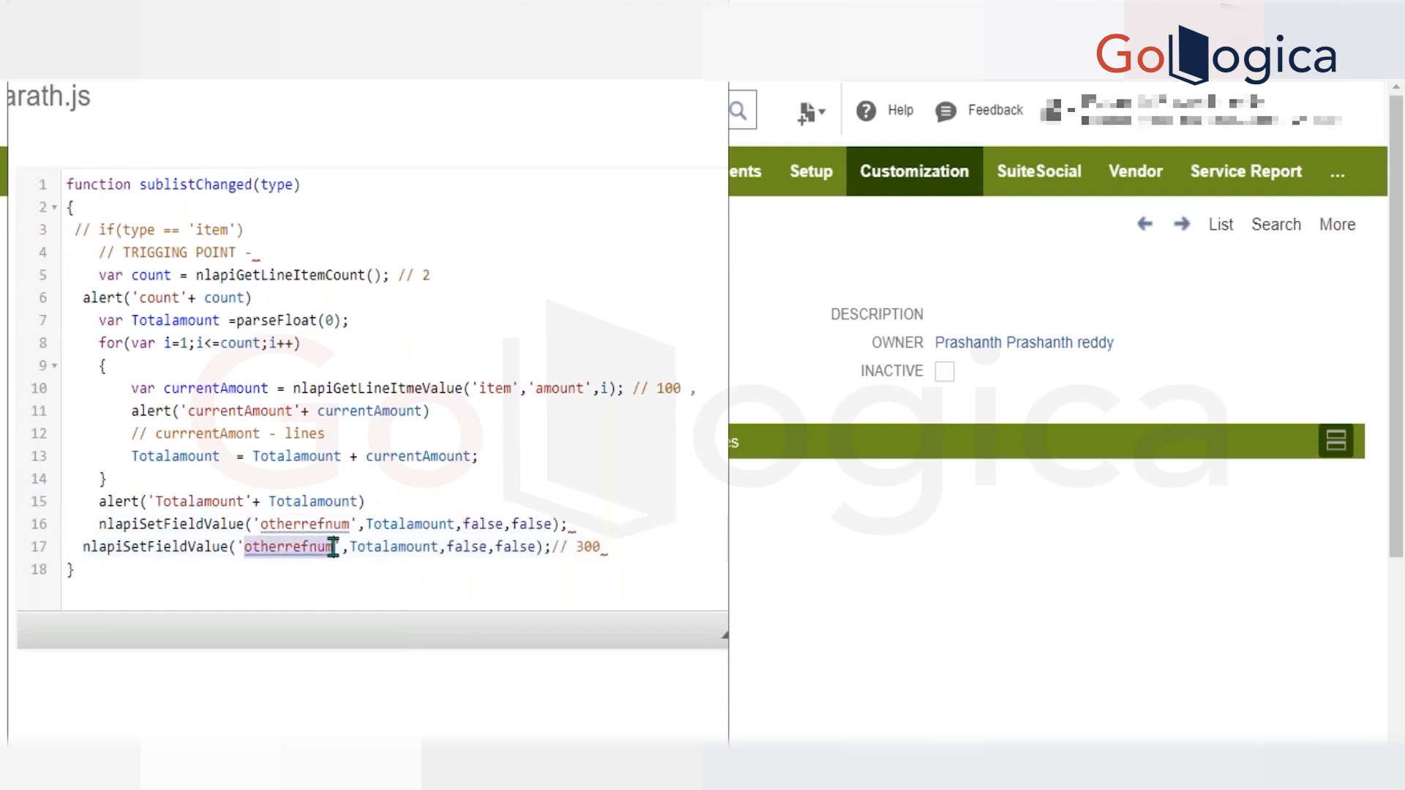
{"action": "type", "text": "memo"}
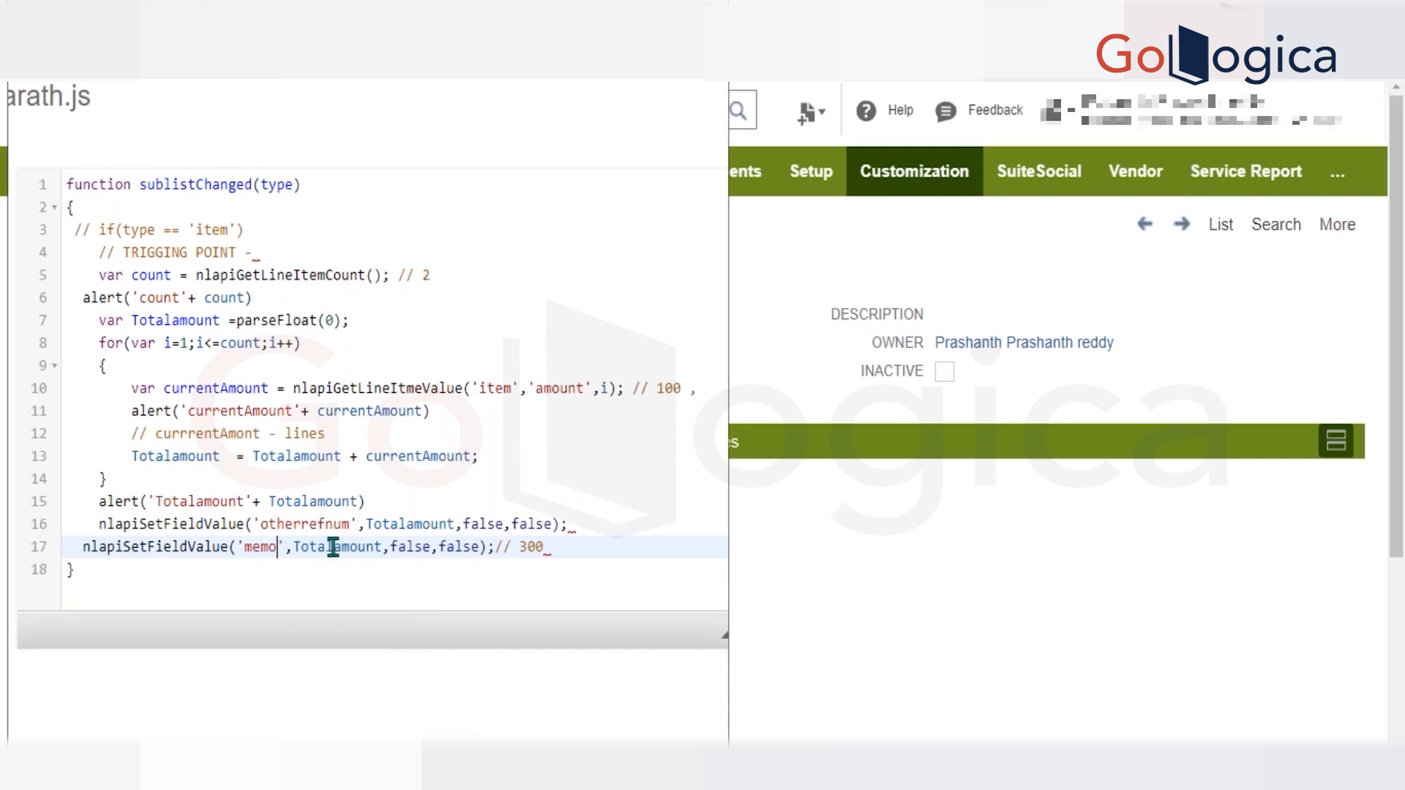
Change the last two arguments of the 'memo' nlapiSetFieldValue call to true.
{"action": "double_click", "coordinate": [412, 547]}
{"action": "type", "text": "true"}
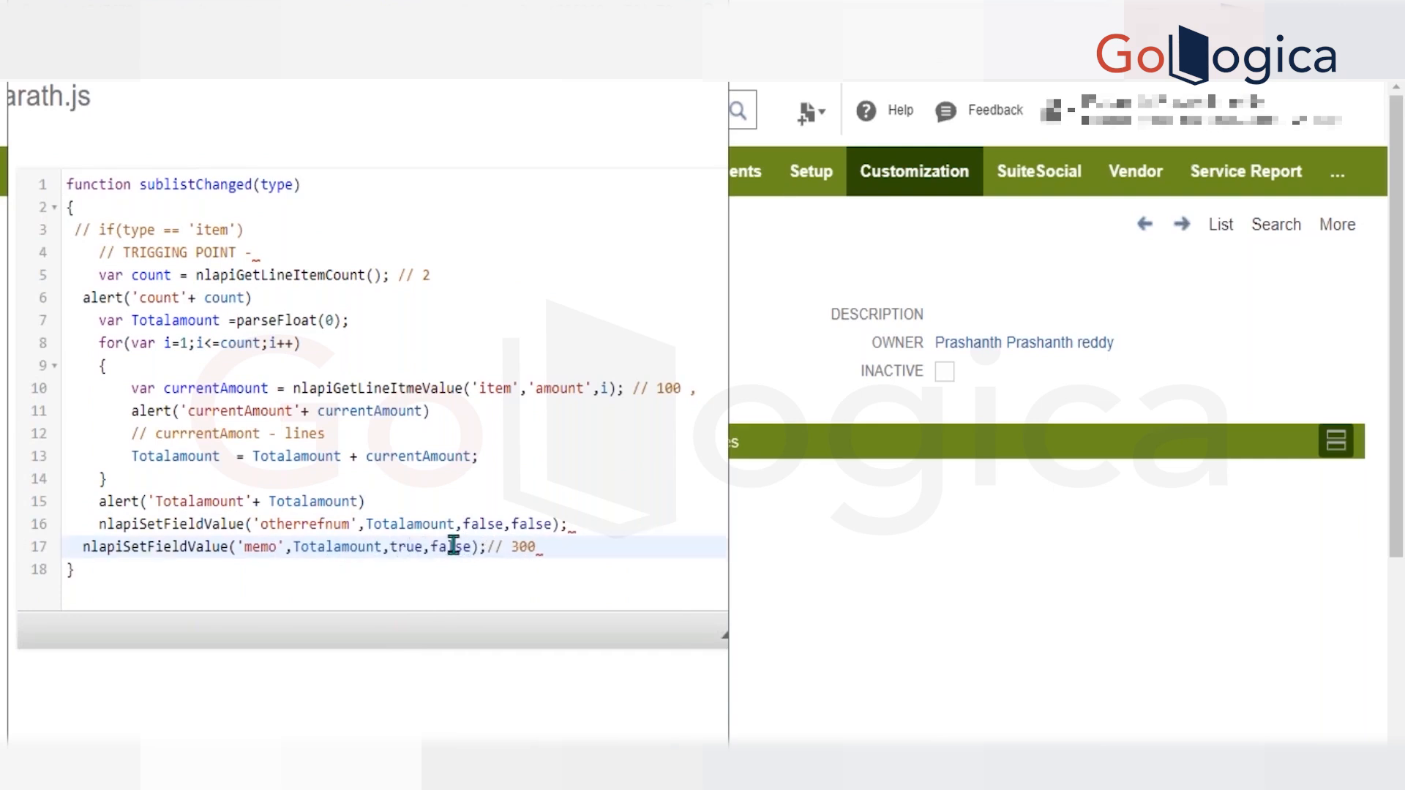
{"action": "left_click", "coordinate": [453, 547]}
{"action": "type", "text": "true"}
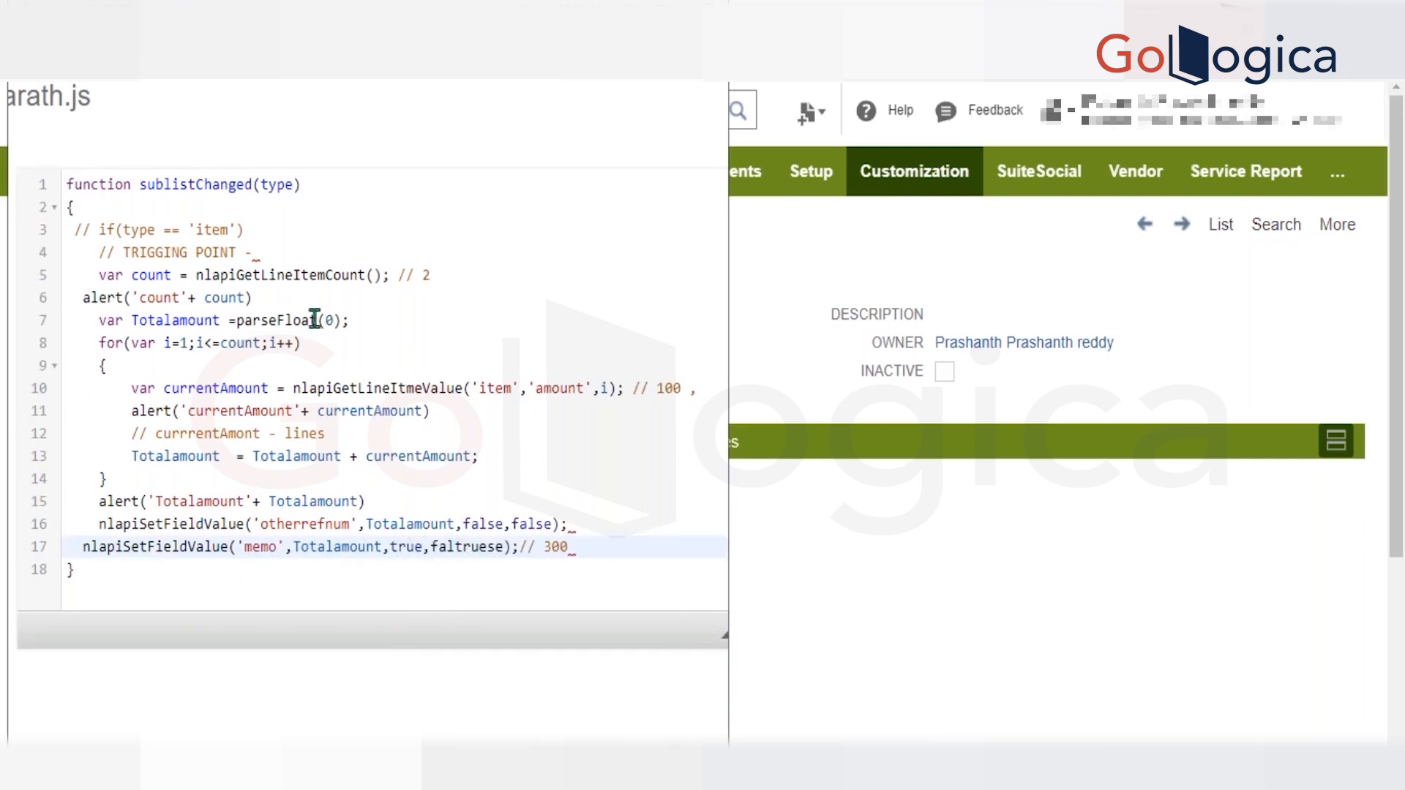
{"action": "double_click", "coordinate": [447, 546]}
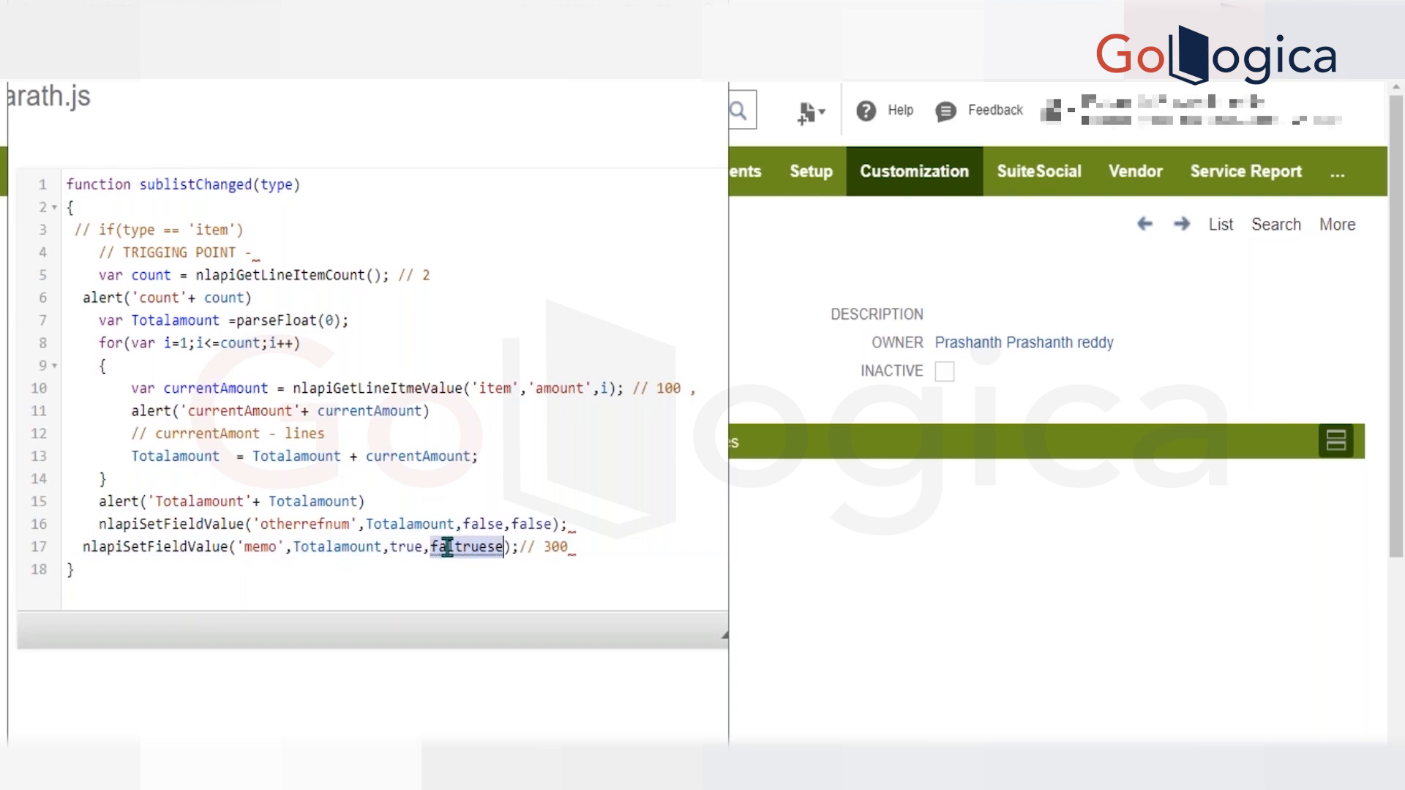
{"action": "type", "text": "true"}
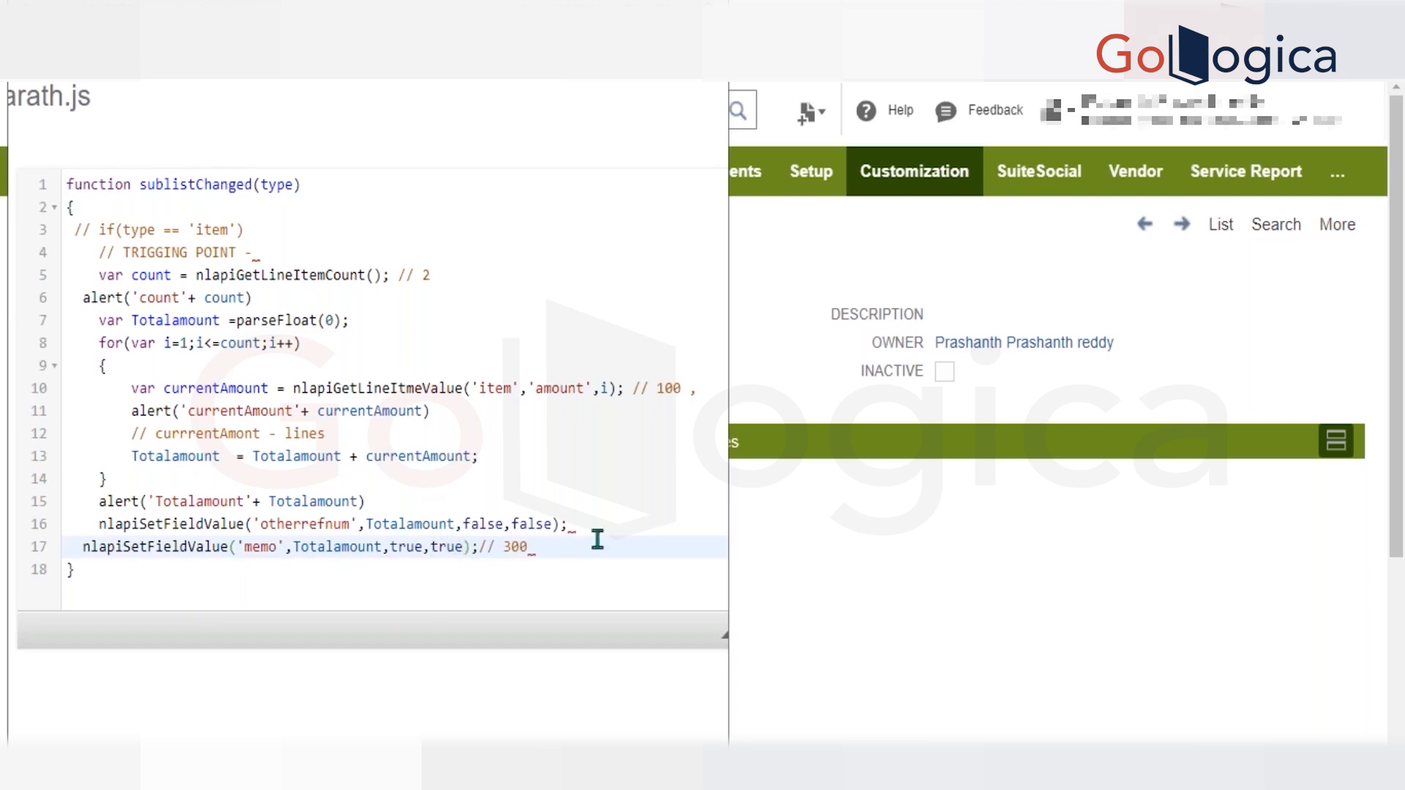
{"action": "scroll", "coordinate": [354, 354], "scroll_direction": "left", "scroll_amount": 2}
{"action": "scroll", "coordinate": [351, 354], "scroll_direction": "left", "scroll_amount": 3}
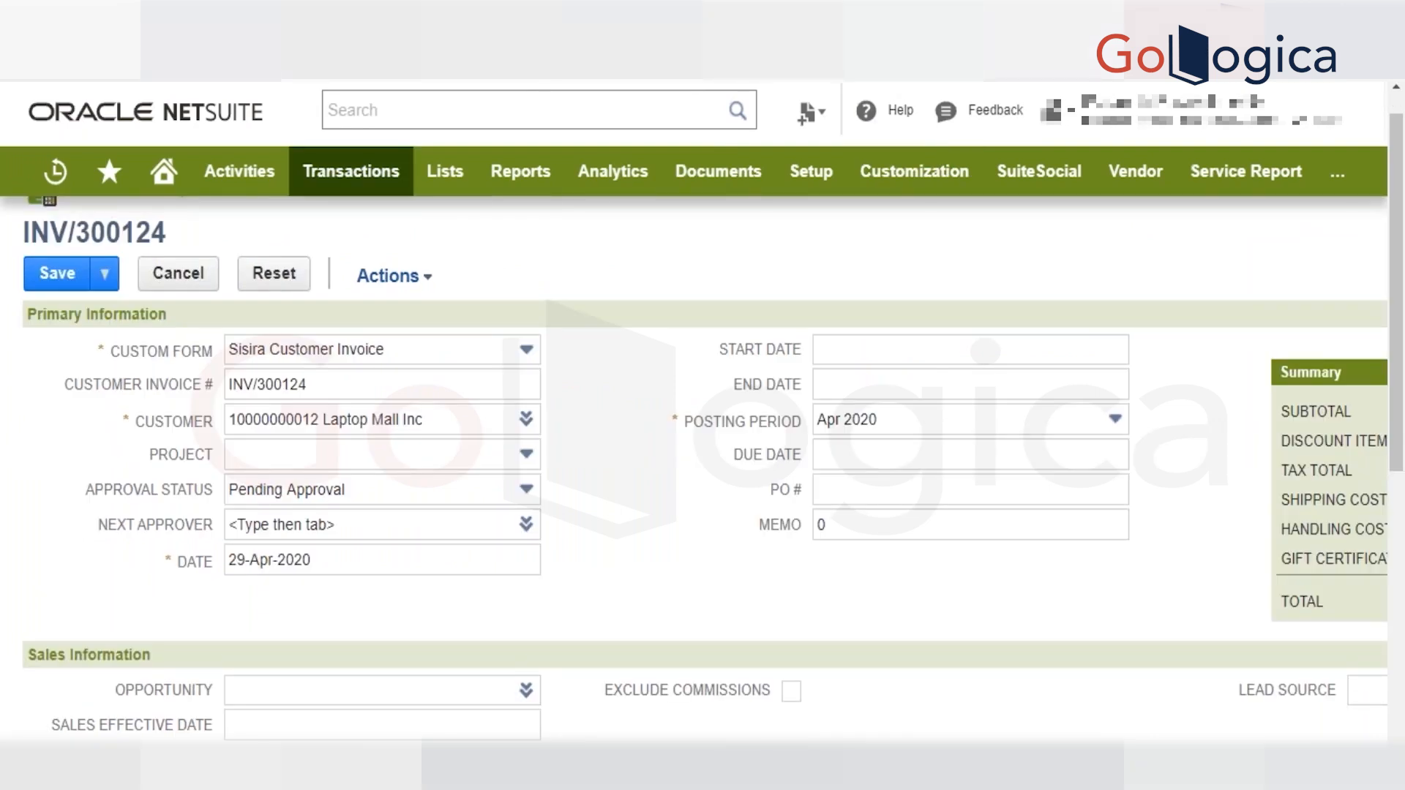
Reload the invoice edit page, accept the page prompts, and go to the Items list.
{"action": "key", "text": "F5"}
{"action": "key", "text": "Return"}
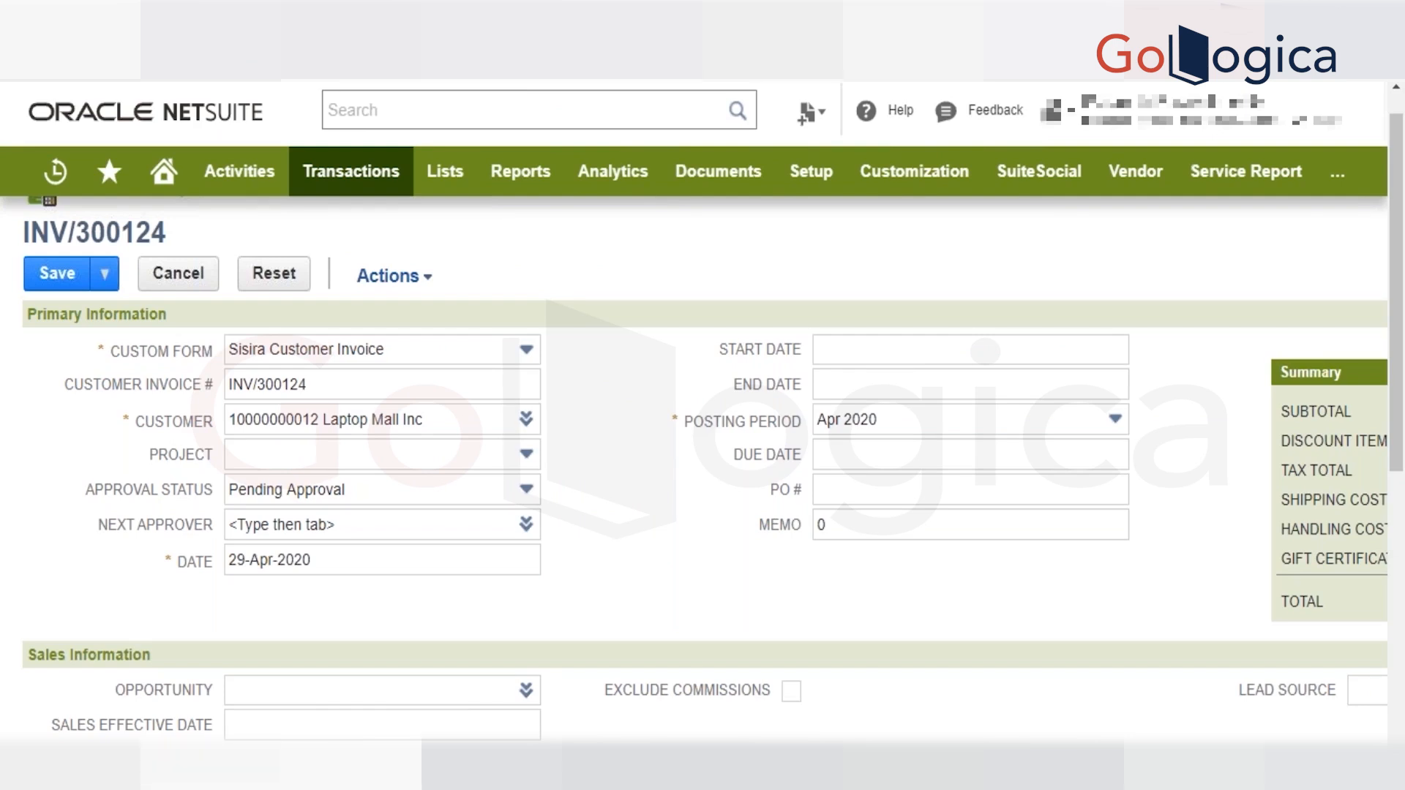
{"action": "scroll", "coordinate": [643, 589], "scroll_direction": "down", "scroll_amount": 1}
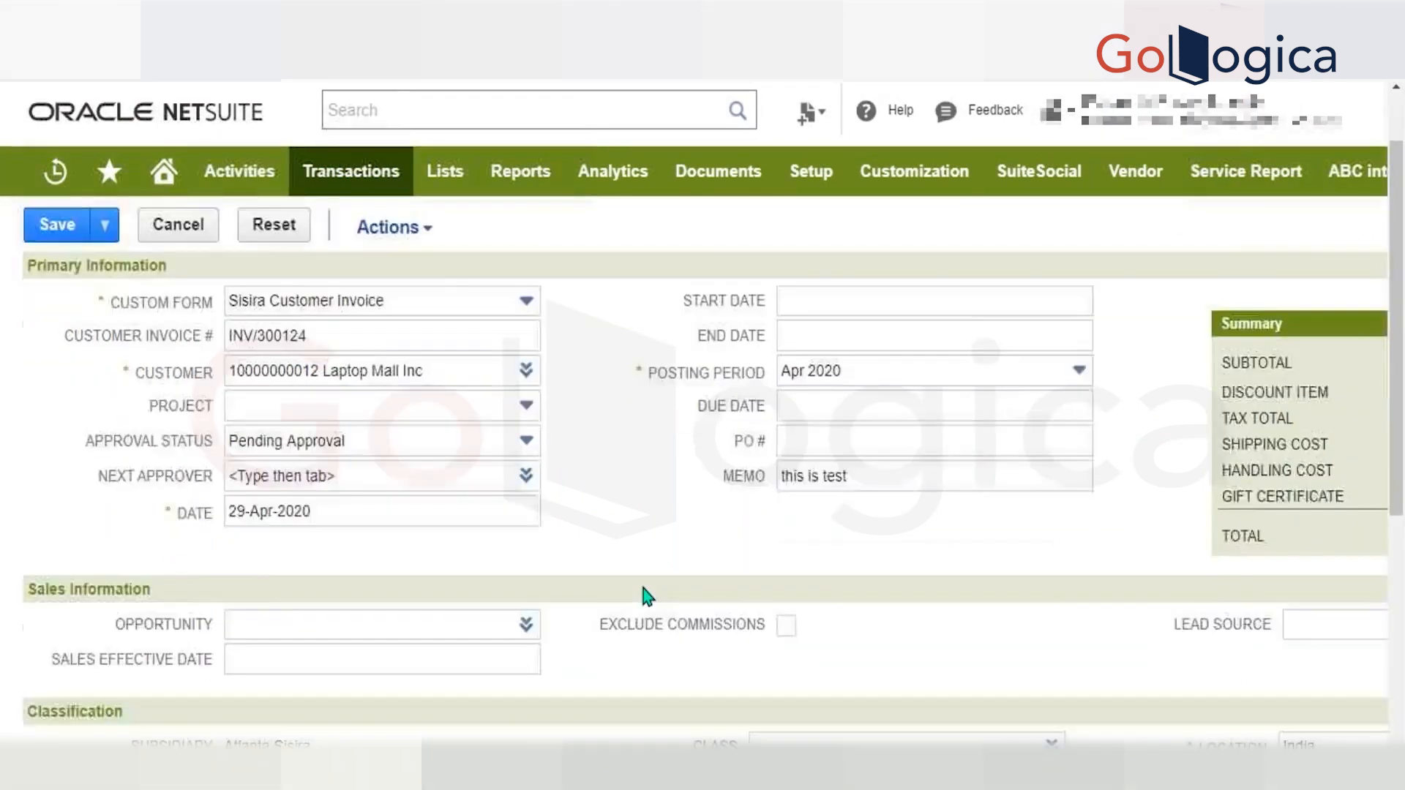
{"action": "scroll", "coordinate": [643, 590], "scroll_direction": "down", "scroll_amount": 5}
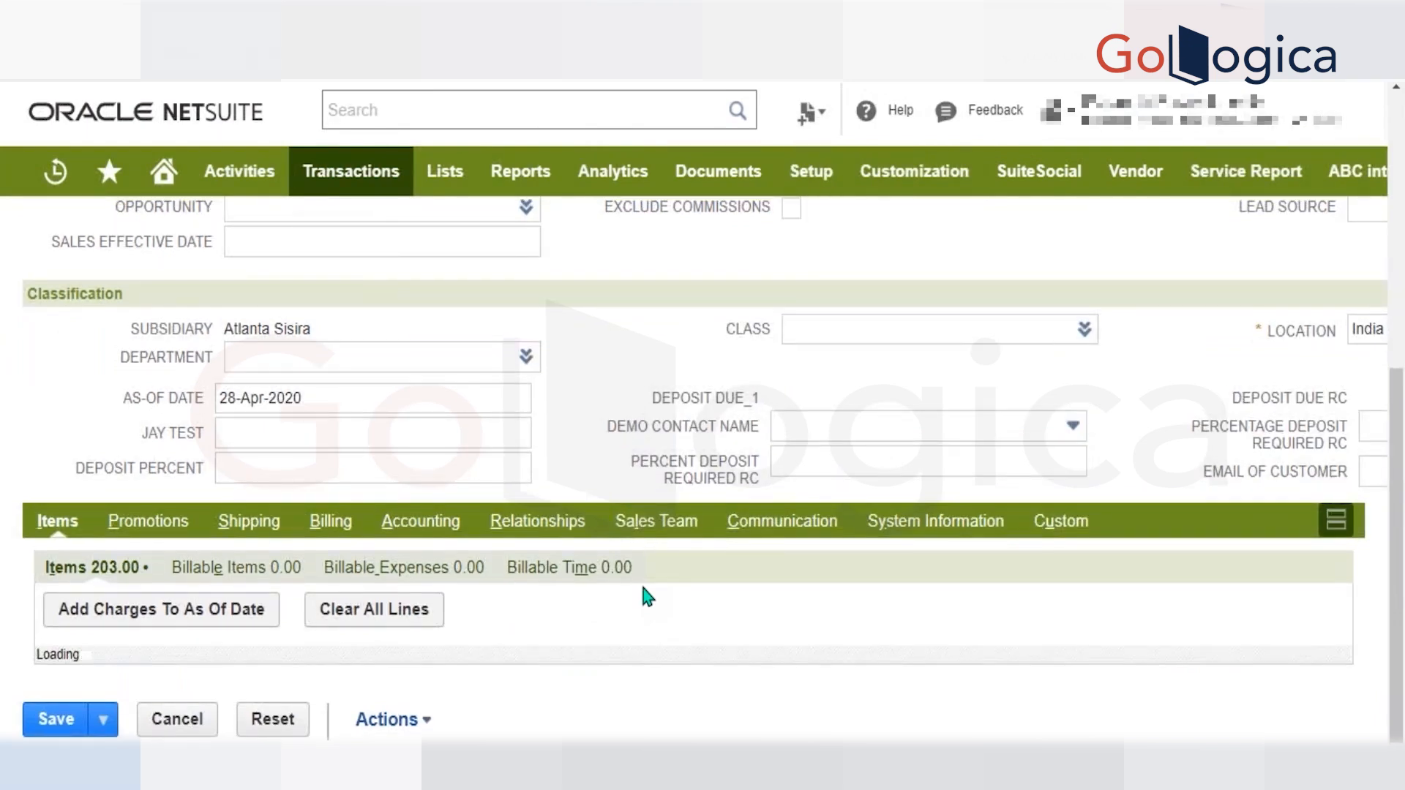
{"action": "key", "text": "Return"}
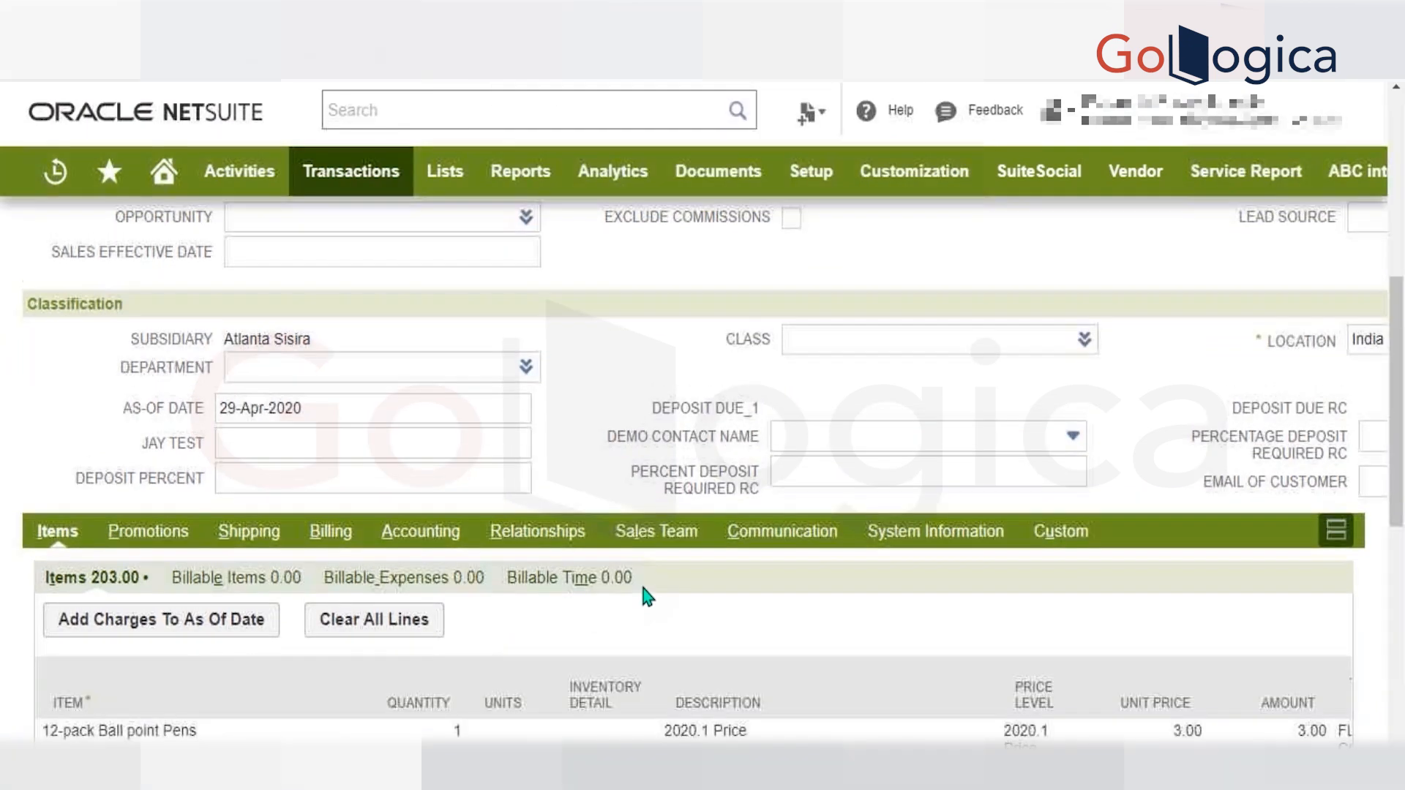
Choose Bud Beer as the item on a new invoice line and dismiss the script alerts.
{"action": "scroll", "coordinate": [643, 590], "scroll_direction": "down", "scroll_amount": 5}
{"action": "left_click", "coordinate": [135, 549]}
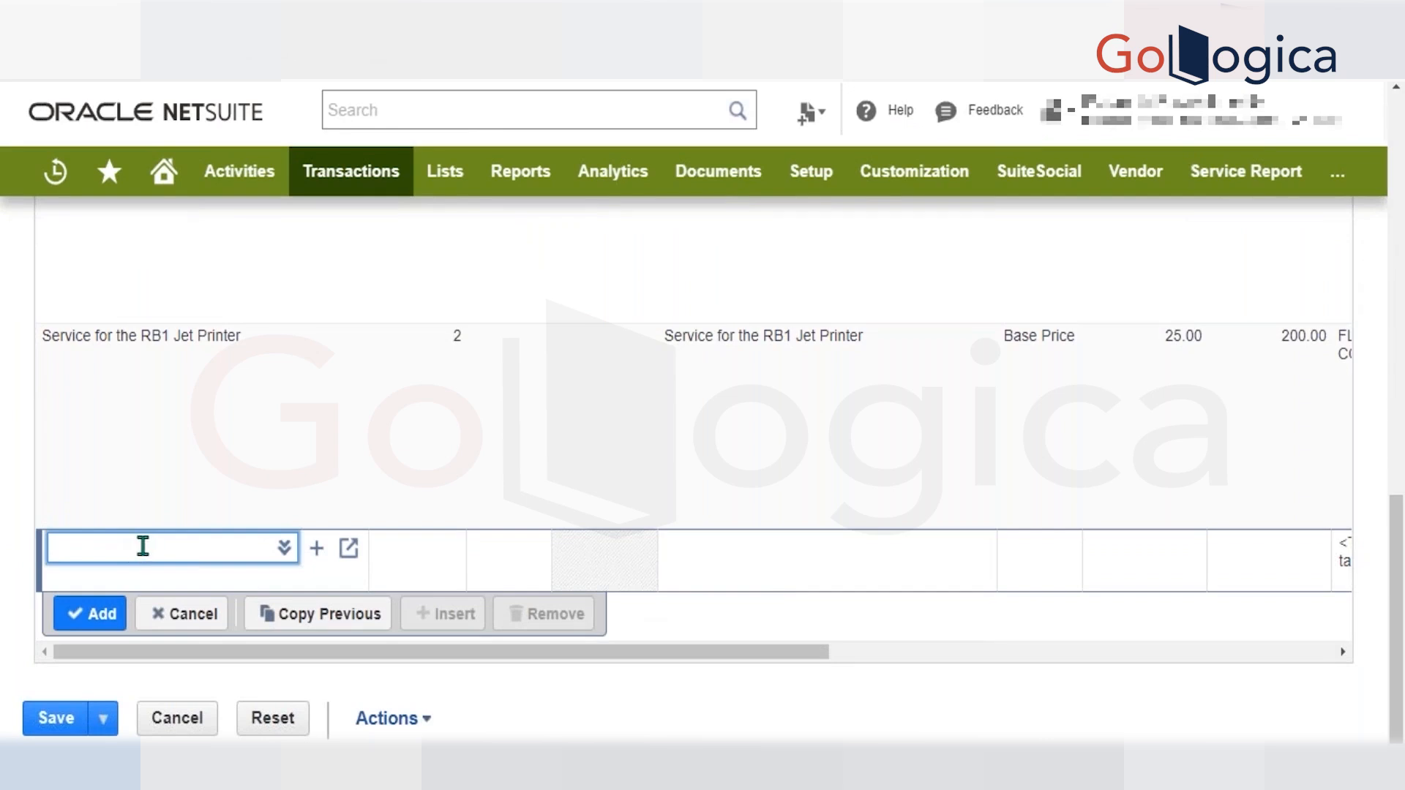
{"action": "type", "text": "bud"}
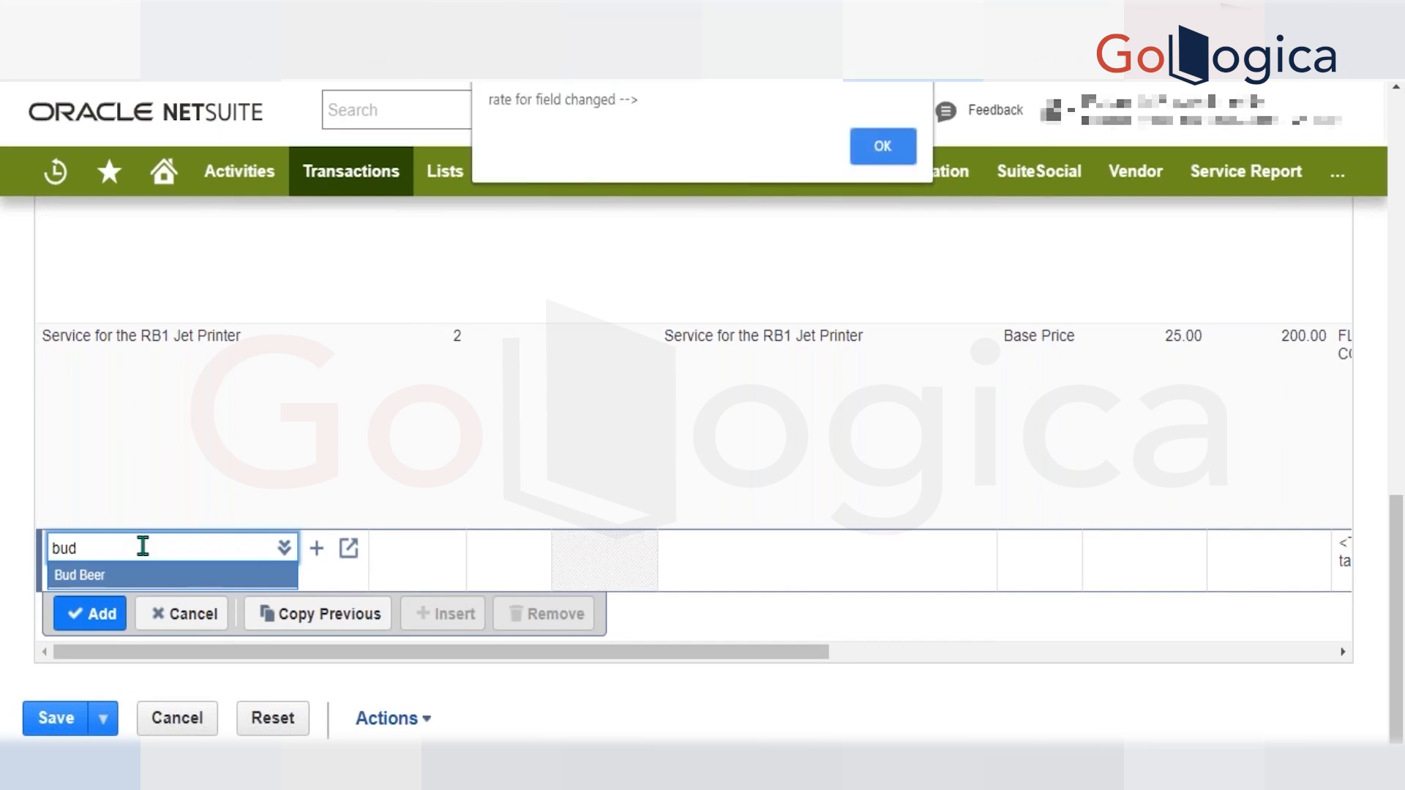
{"action": "key", "text": "Return"}
{"action": "key", "text": "Return"}
{"action": "key", "text": "Return"}
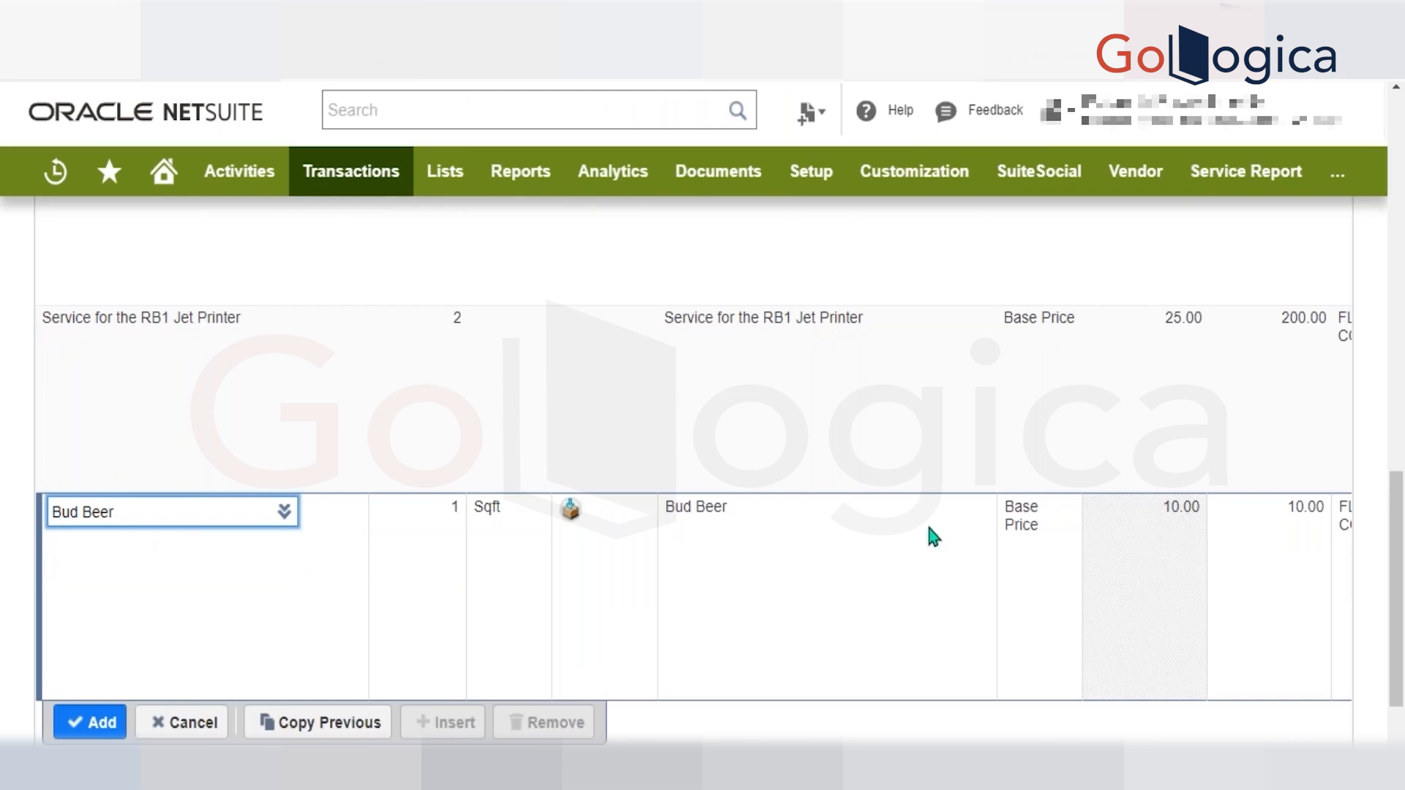
Enter 1 in the Bud Beer line's ARJUN_TEST_3 column and try to add the line.
{"action": "scroll", "coordinate": [539, 558], "scroll_direction": "down", "scroll_amount": 2}
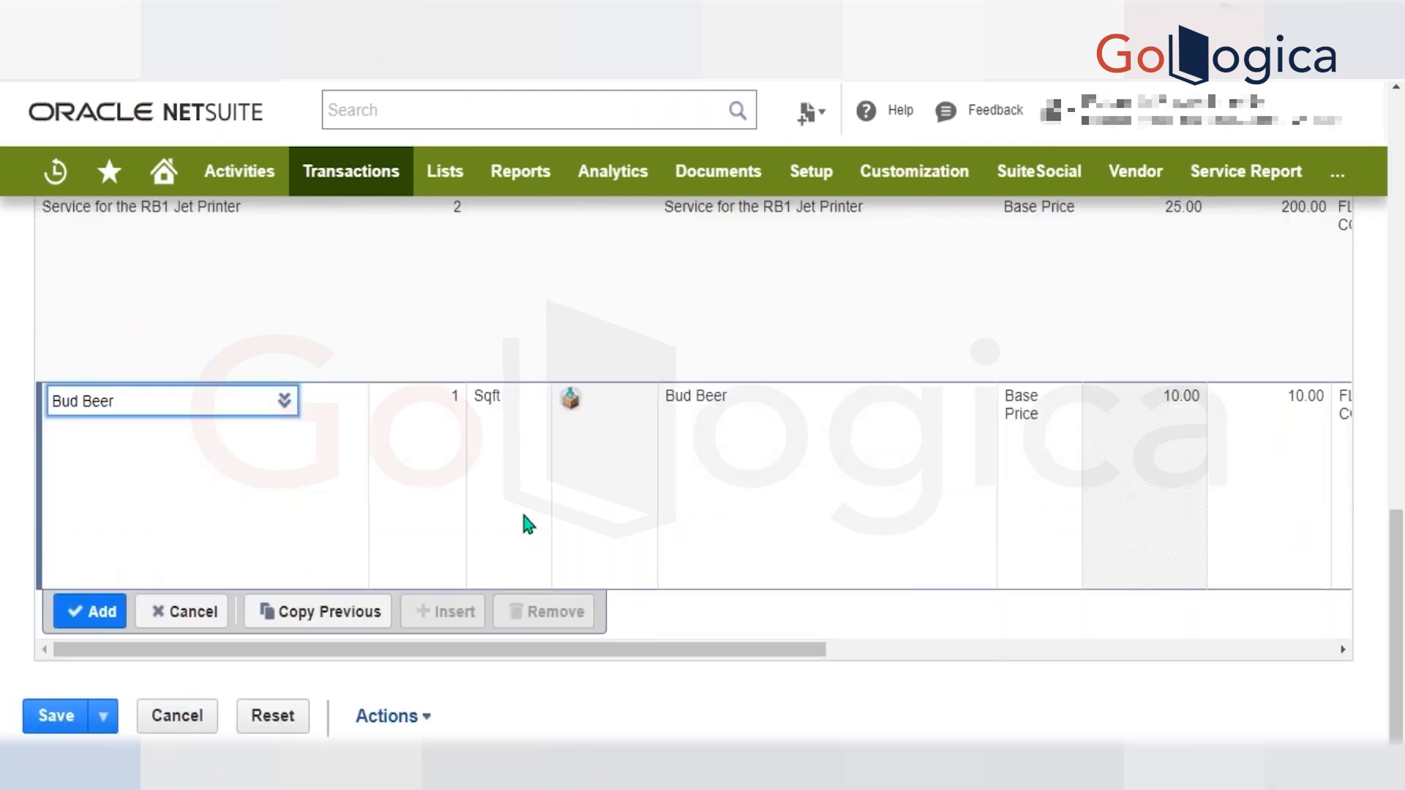
{"action": "scroll", "coordinate": [526, 524], "scroll_direction": "right", "scroll_amount": 8}
{"action": "scroll", "coordinate": [1009, 402], "scroll_direction": "right", "scroll_amount": 3}
{"action": "scroll", "coordinate": [1010, 401], "scroll_direction": "up", "scroll_amount": 2}
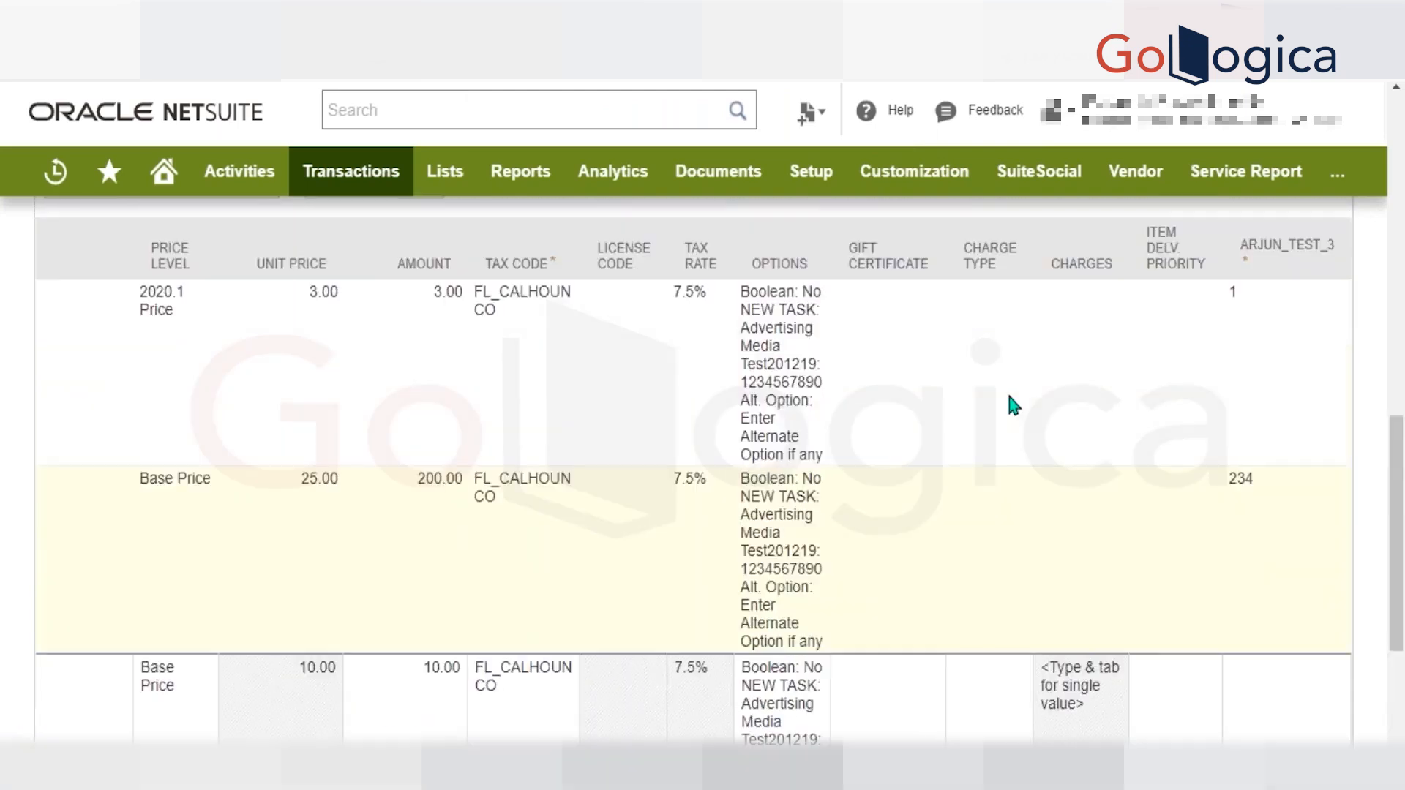
{"action": "scroll", "coordinate": [1010, 402], "scroll_direction": "down", "scroll_amount": 2}
{"action": "left_click", "coordinate": [1329, 452]}
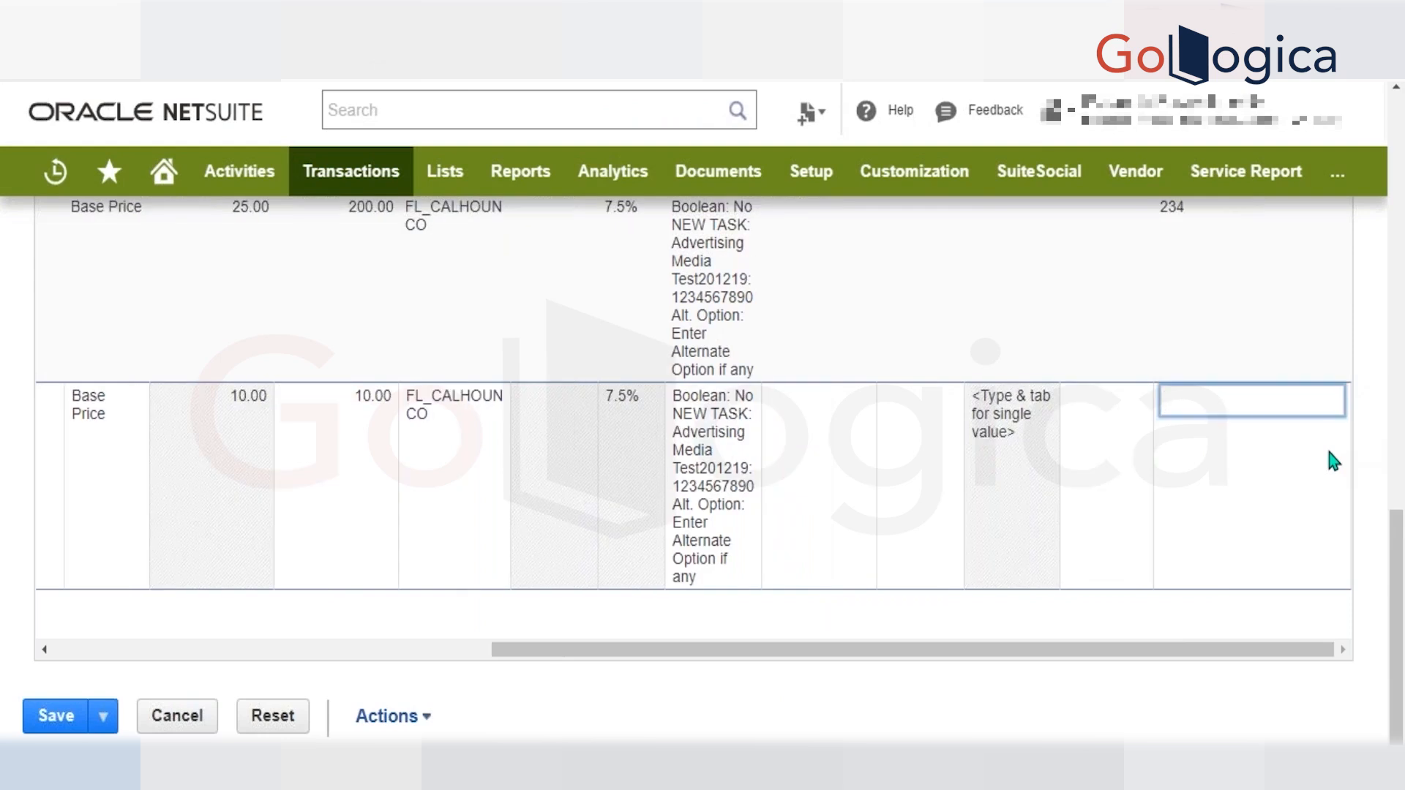
{"action": "type", "text": "1"}
{"action": "key", "text": "Tab"}
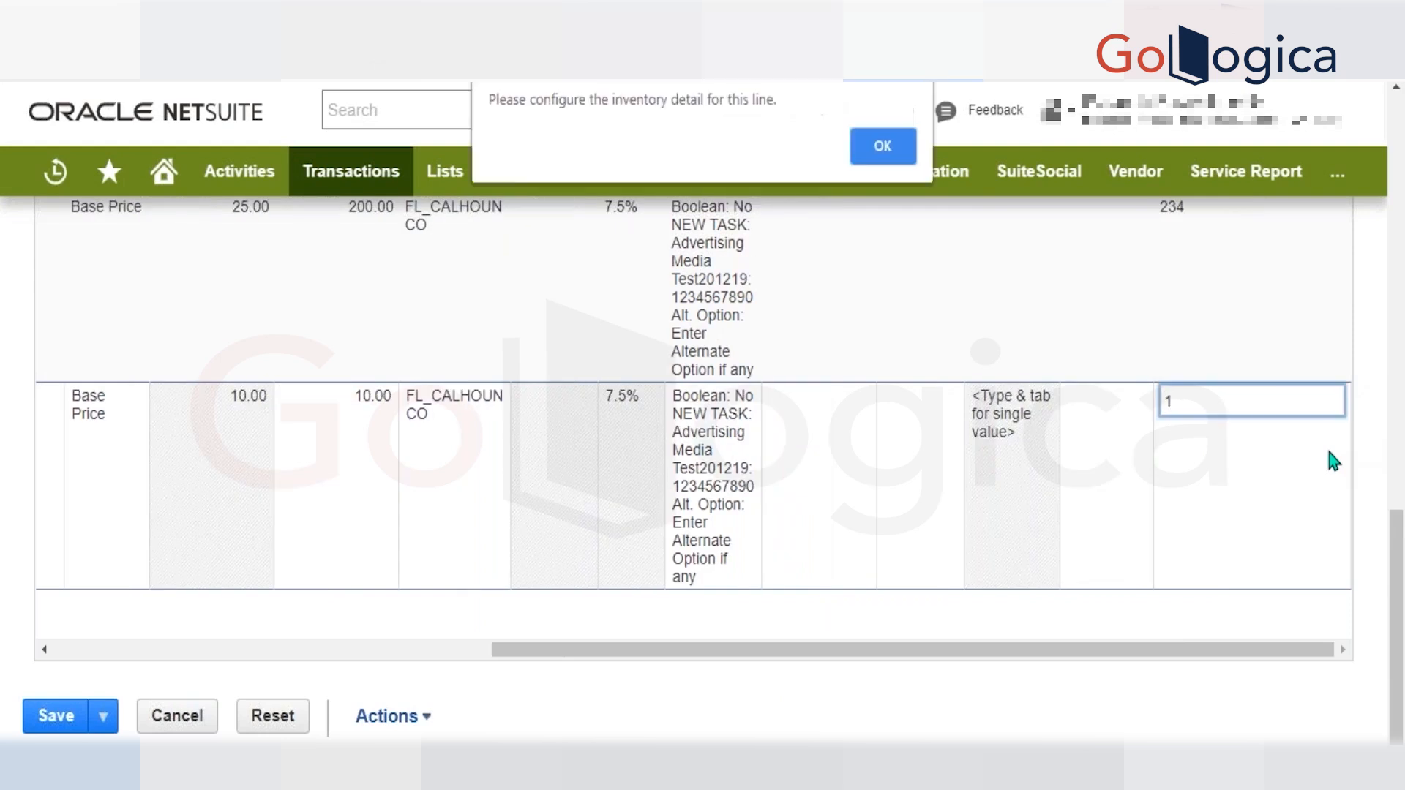
{"action": "key", "text": "Return"}
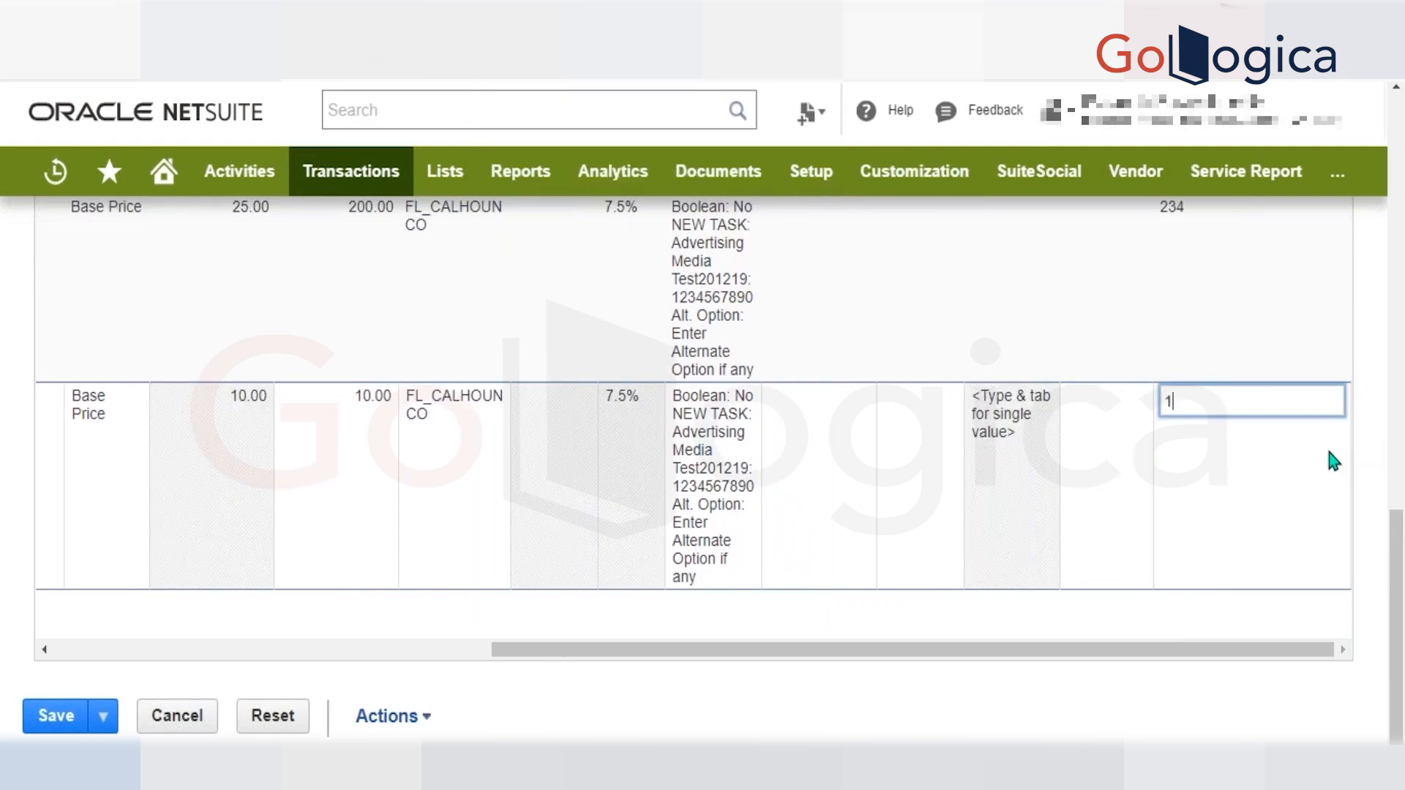
Try to configure Bud Beer's inventory detail, including with the Standard Inventory Detail Form, and cancel the new line.
{"action": "left_click", "coordinate": [818, 449]}
{"action": "left_click", "coordinate": [322, 399]}
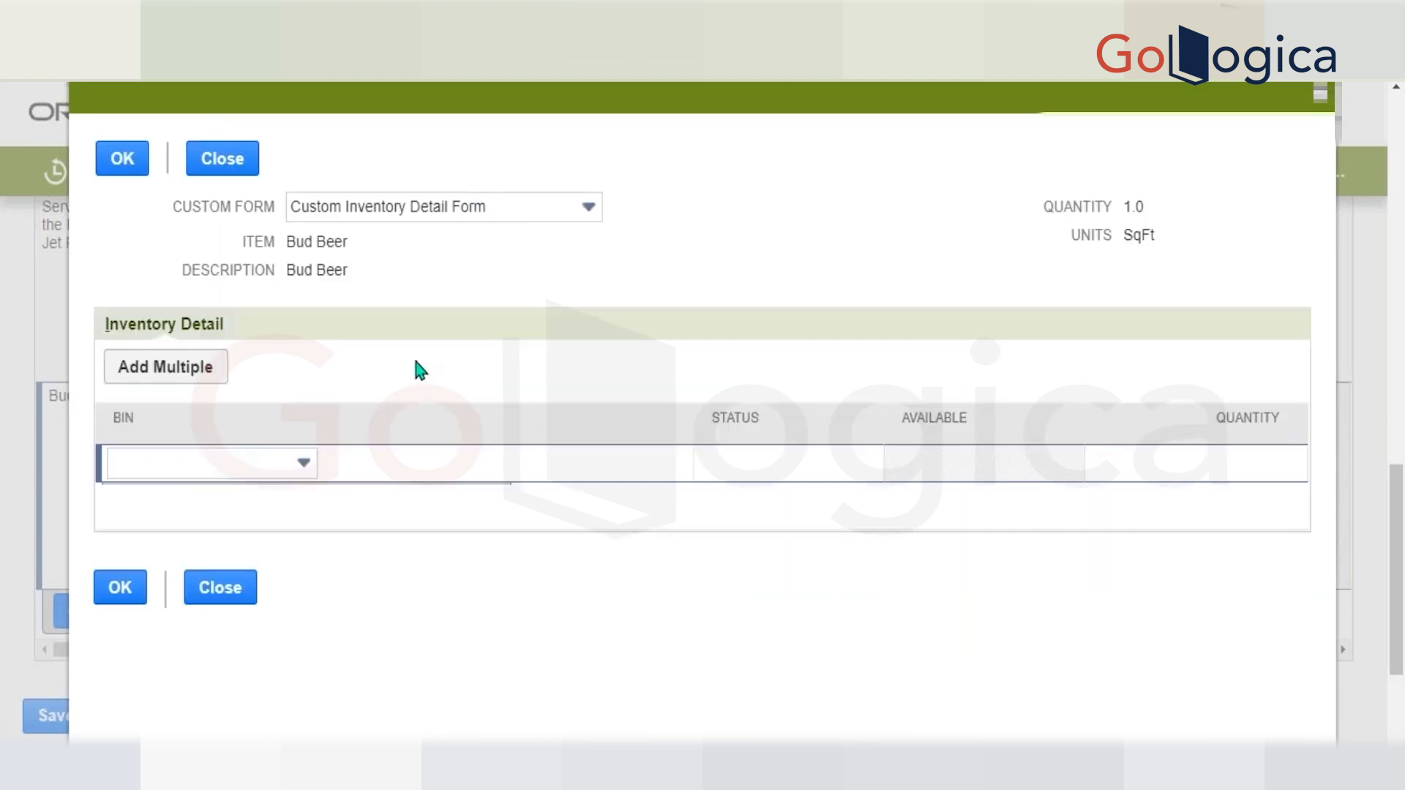
{"action": "left_click", "coordinate": [231, 463]}
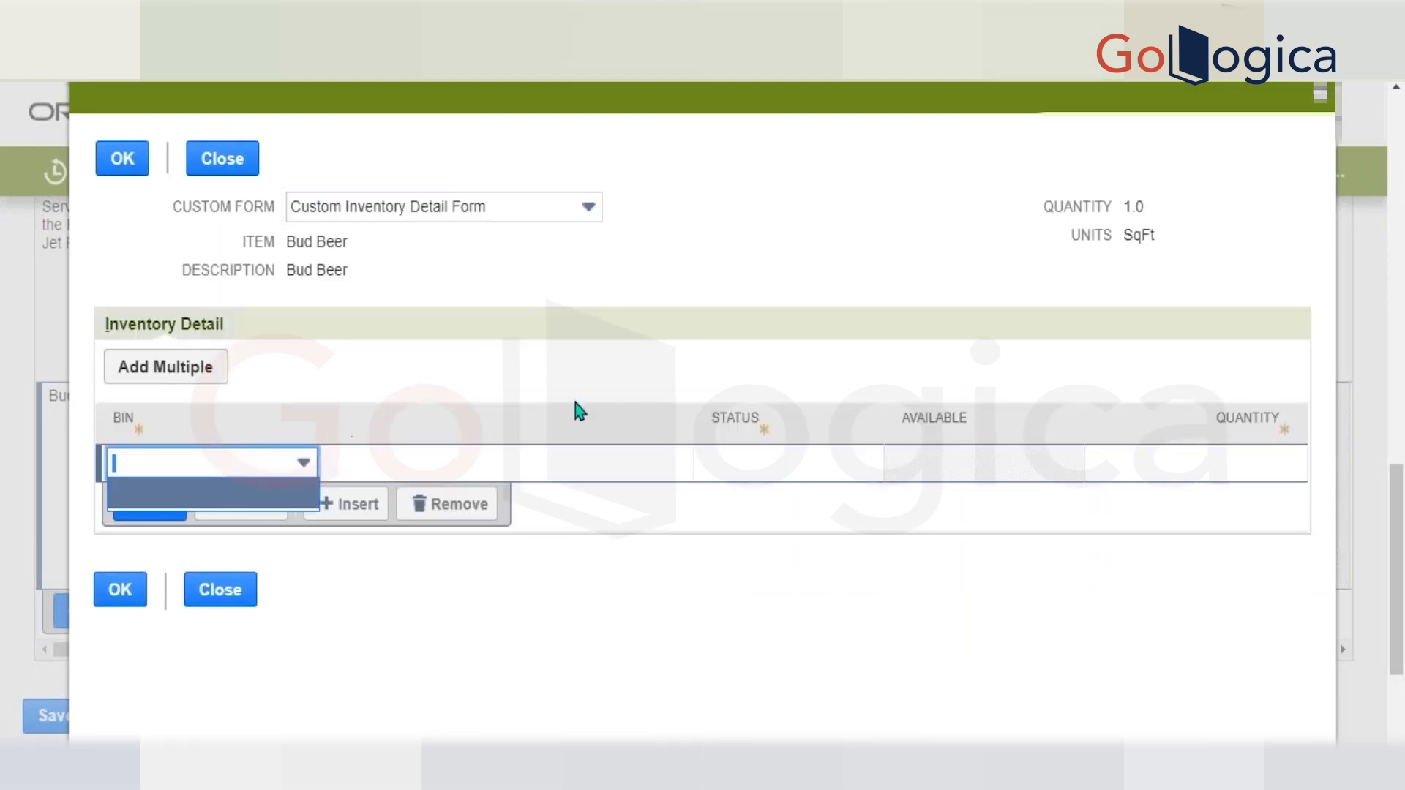
{"action": "left_click", "coordinate": [808, 454]}
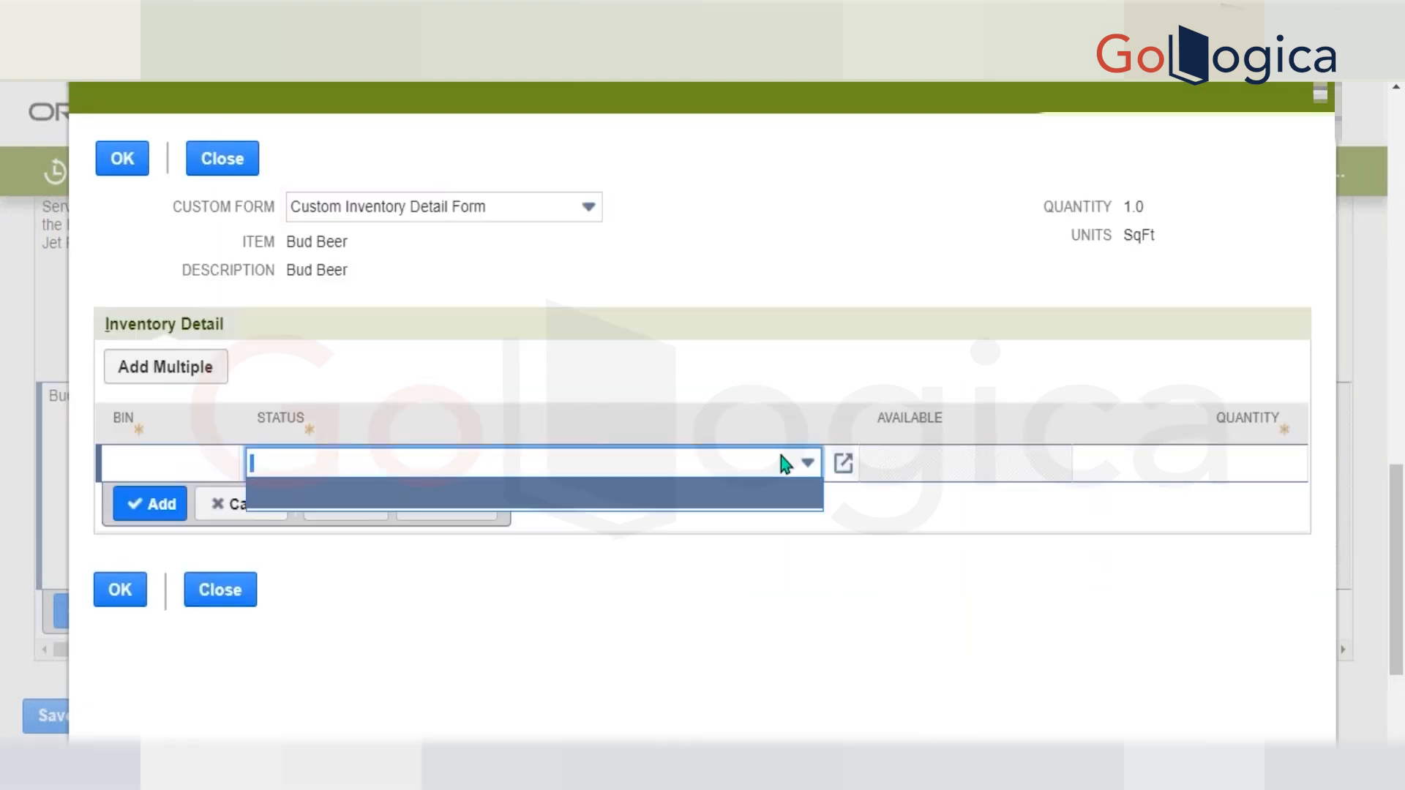
{"action": "left_click", "coordinate": [494, 202]}
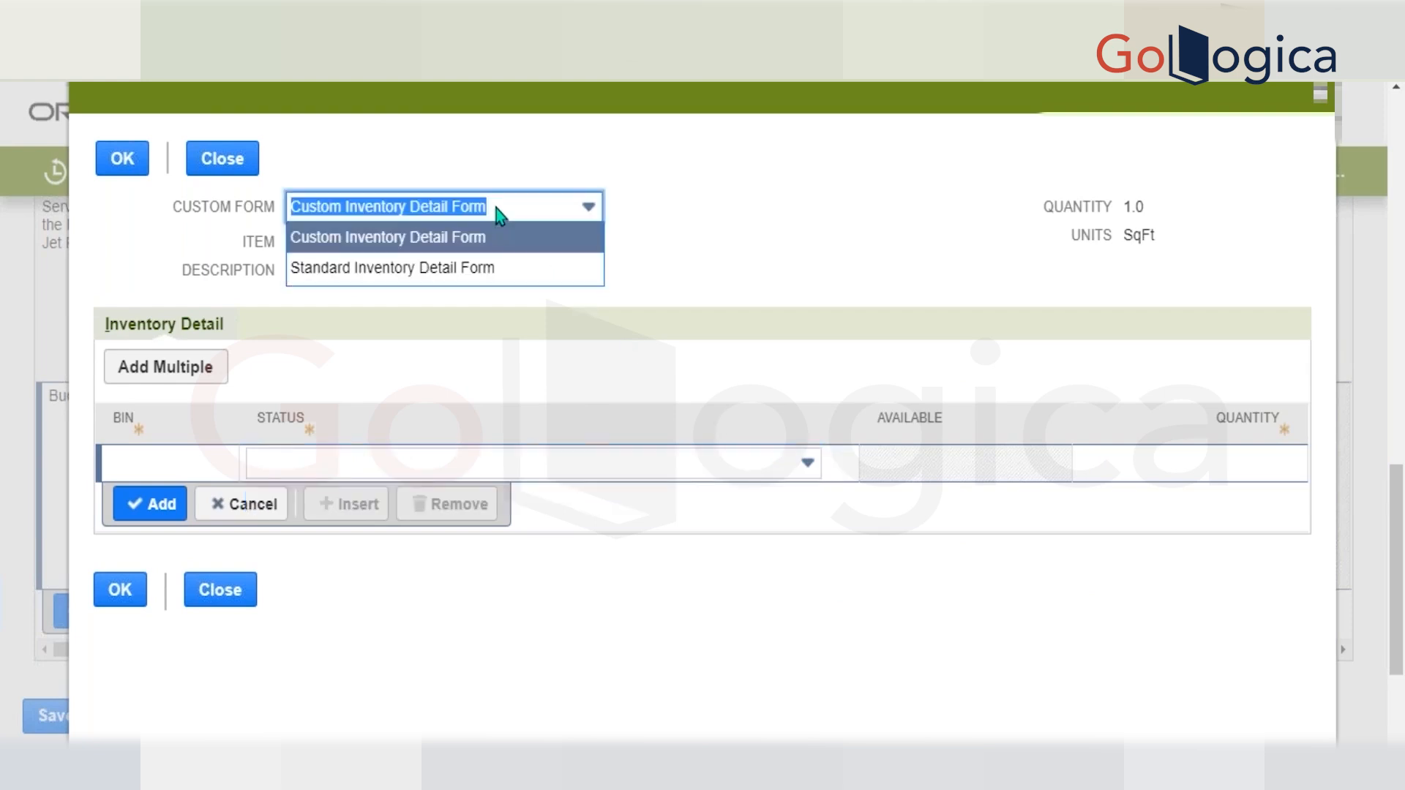
{"action": "left_click", "coordinate": [481, 268]}
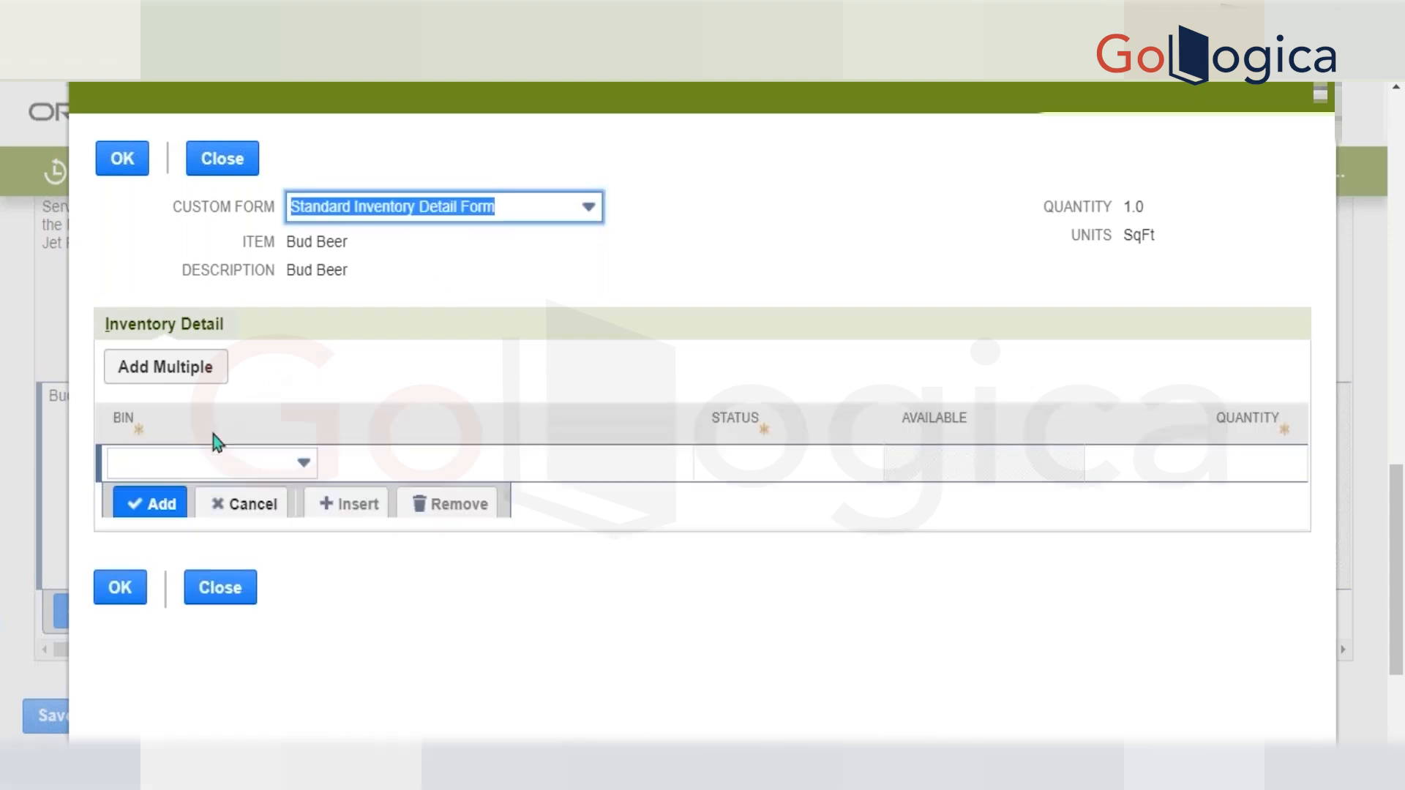
{"action": "left_click", "coordinate": [202, 464]}
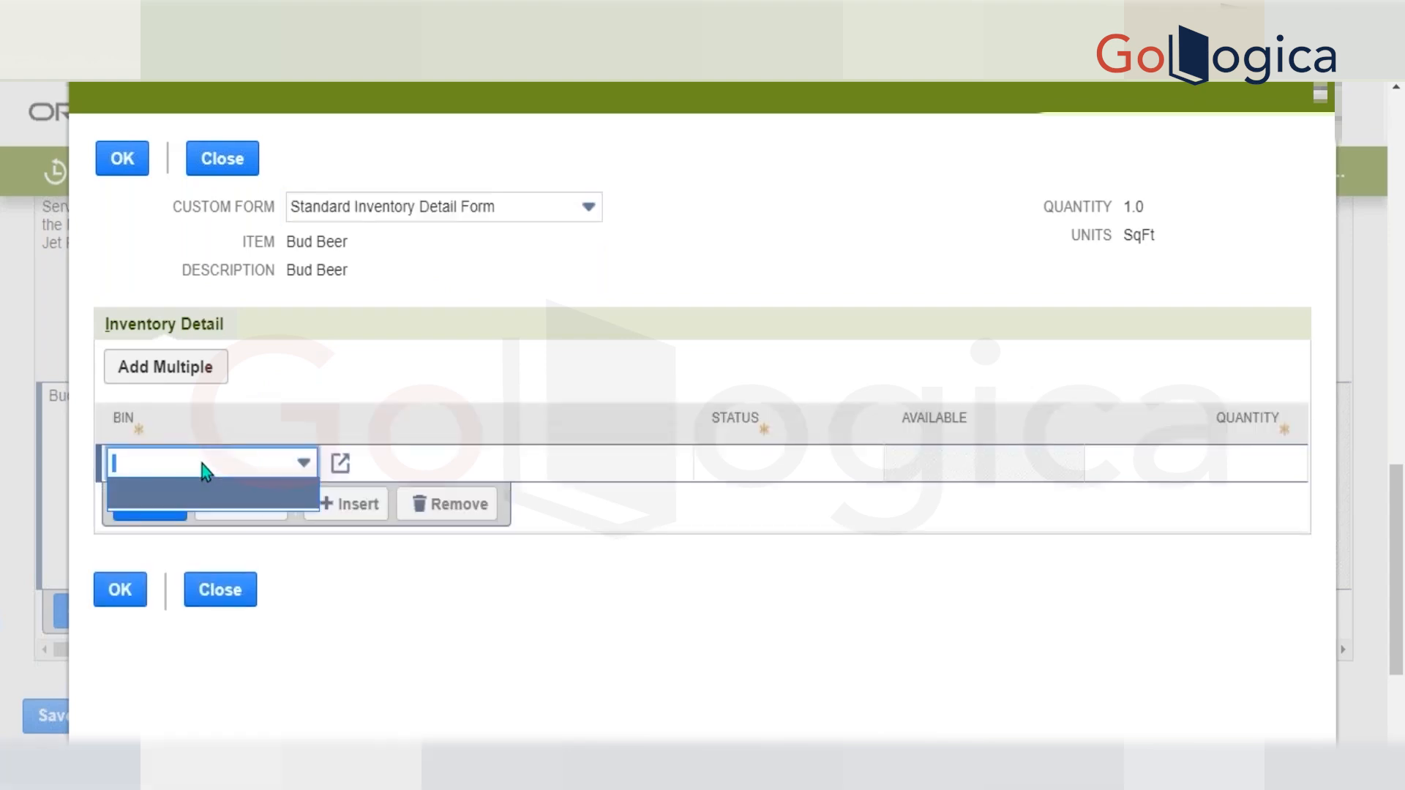
{"action": "left_click", "coordinate": [196, 165]}
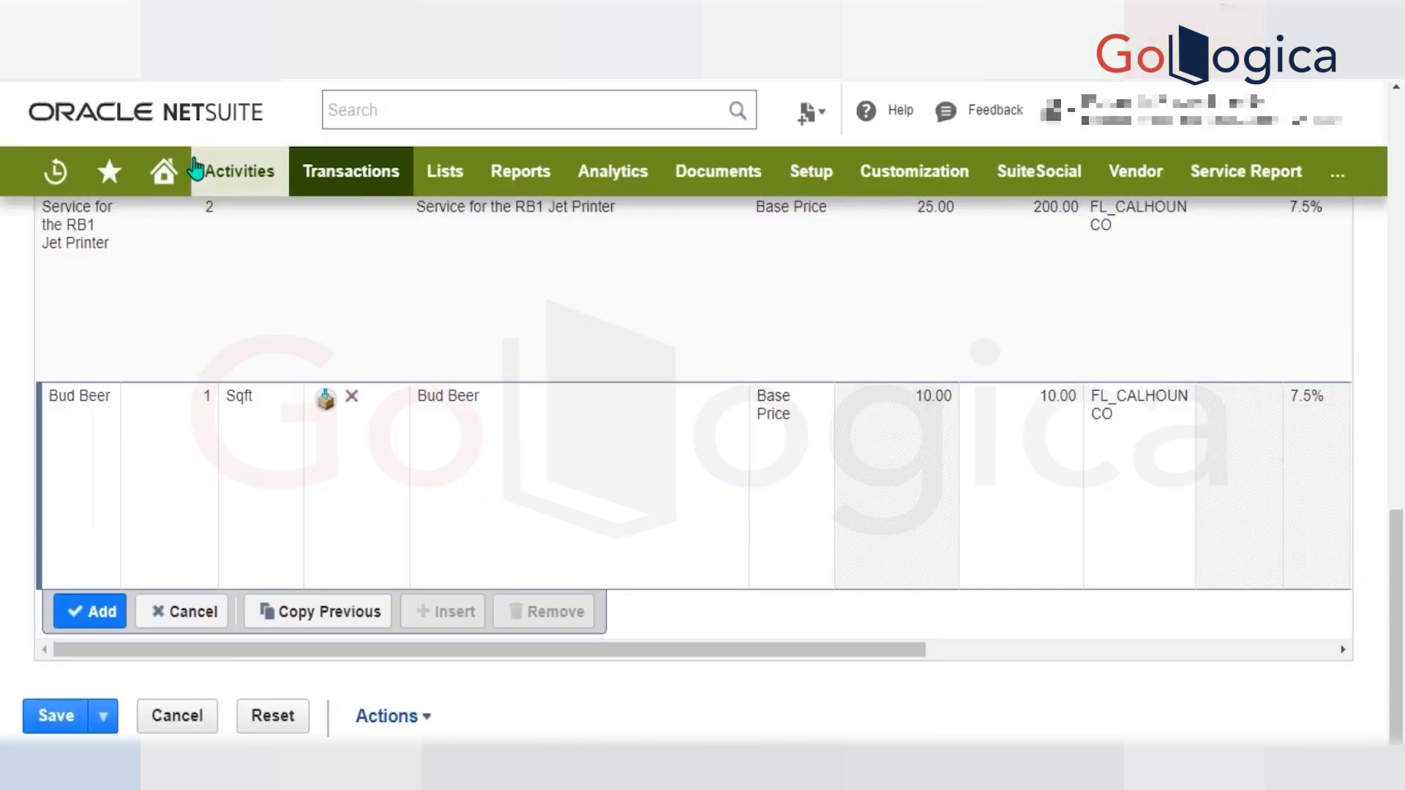
{"action": "left_click", "coordinate": [183, 611]}
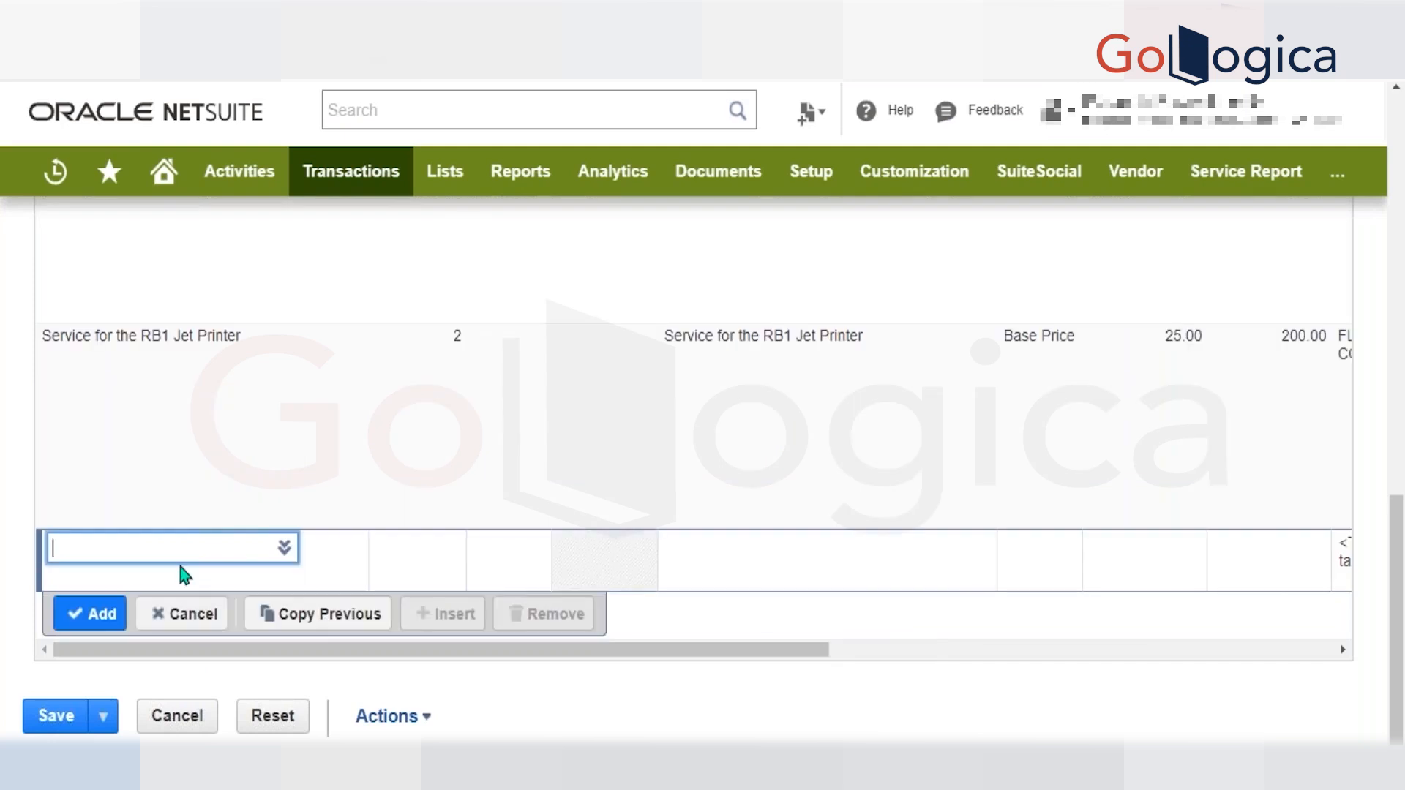
Copy the previous Service for the RB1 Jet Printer line, add it to the invoice, and dismiss the script alerts.
{"action": "left_click", "coordinate": [318, 627]}
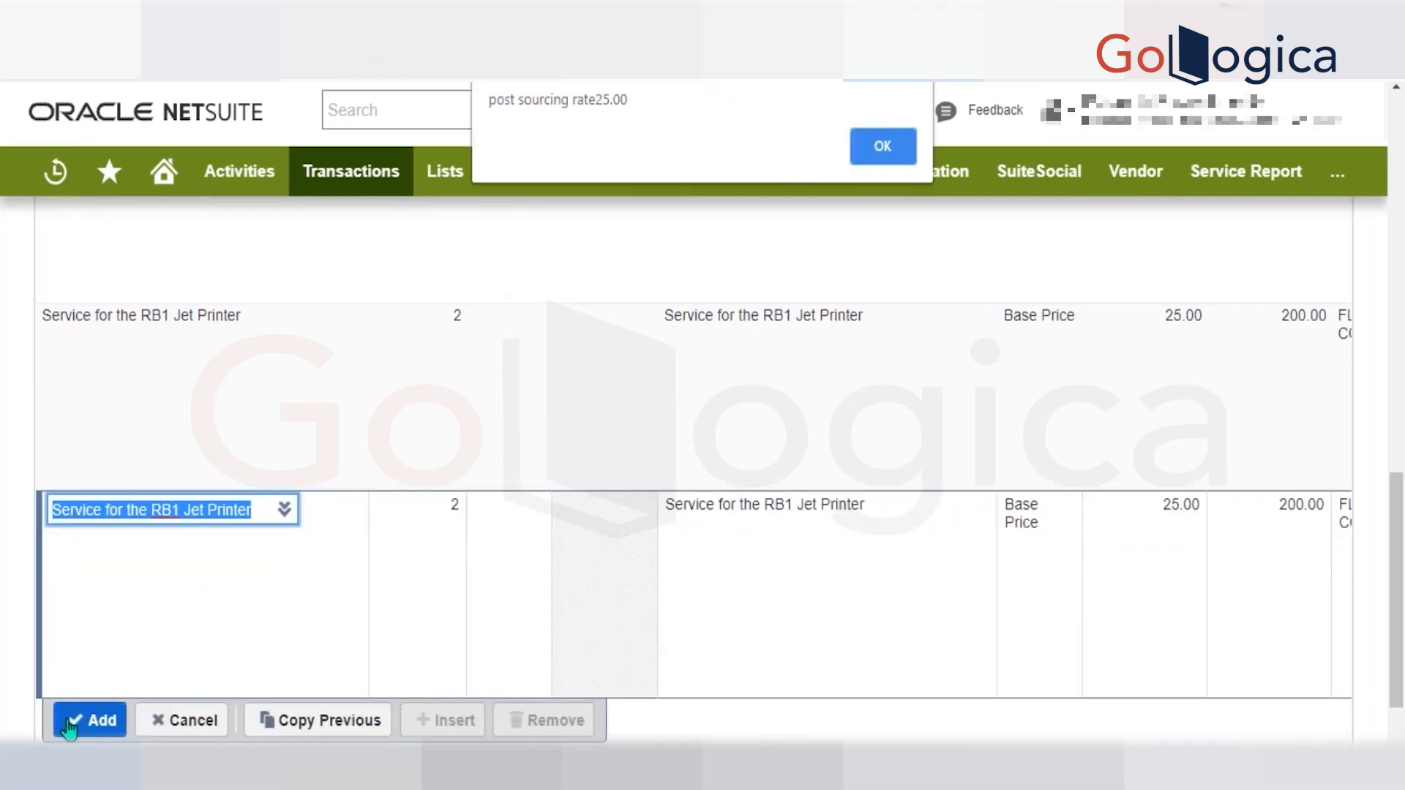
{"action": "key", "text": "Return"}
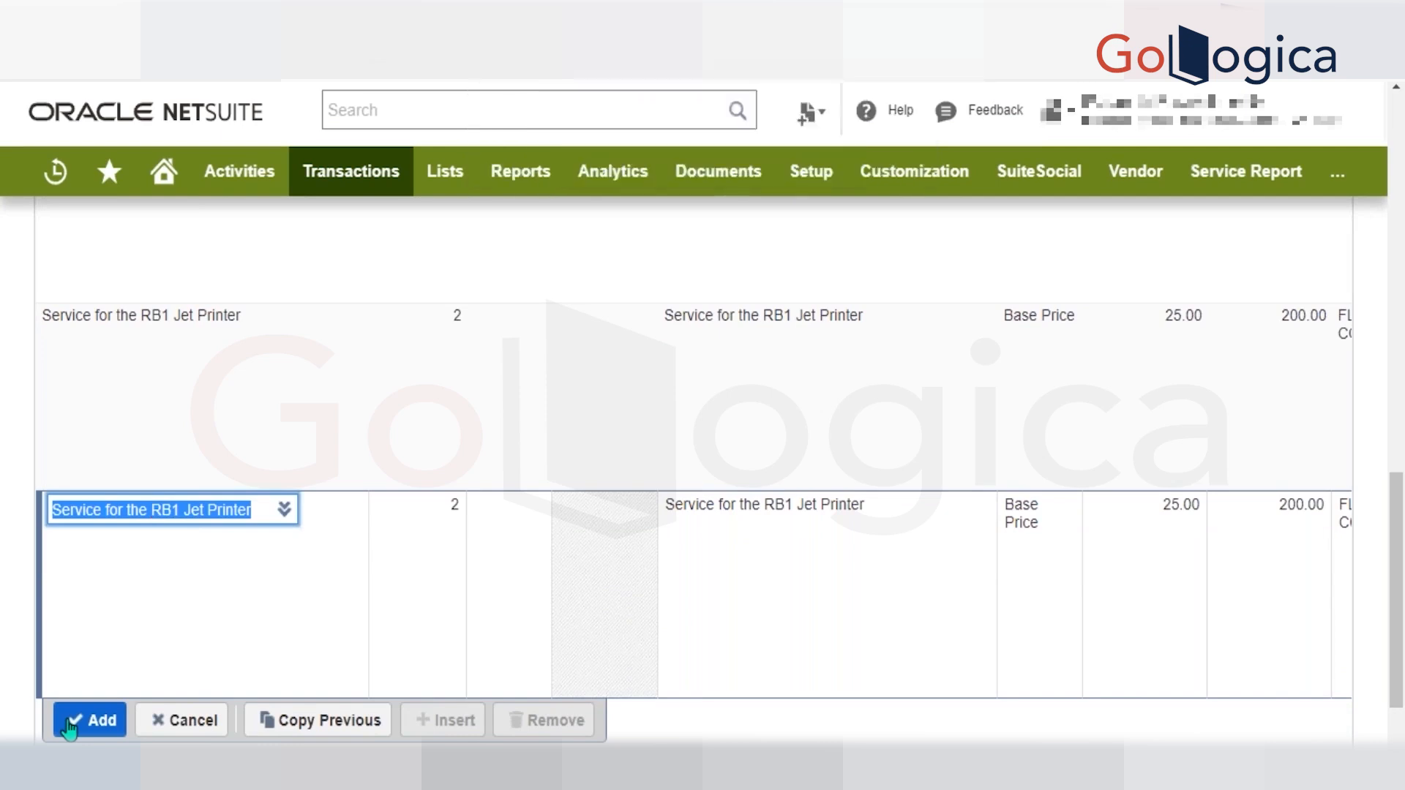
{"action": "key", "text": "Return"}
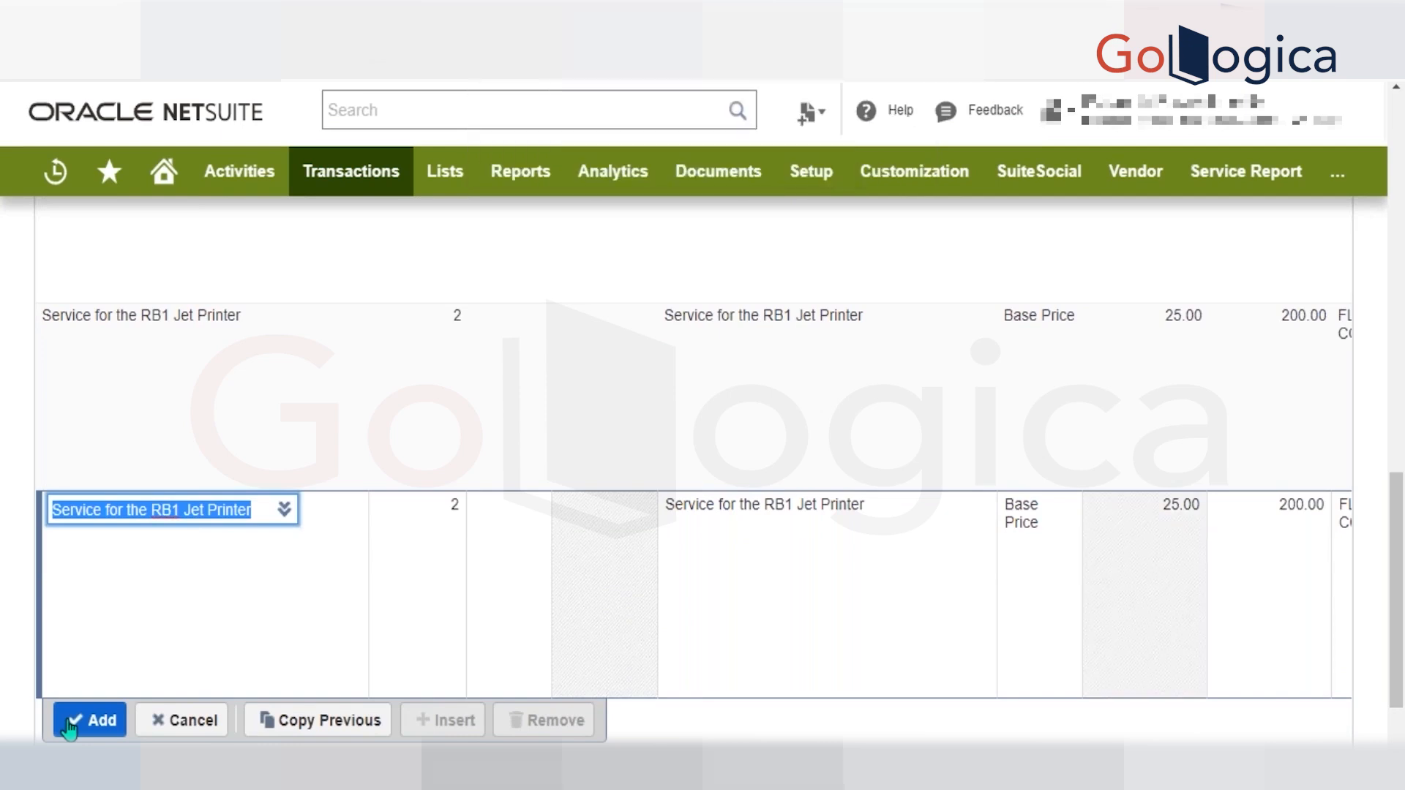
{"action": "left_click", "coordinate": [82, 729]}
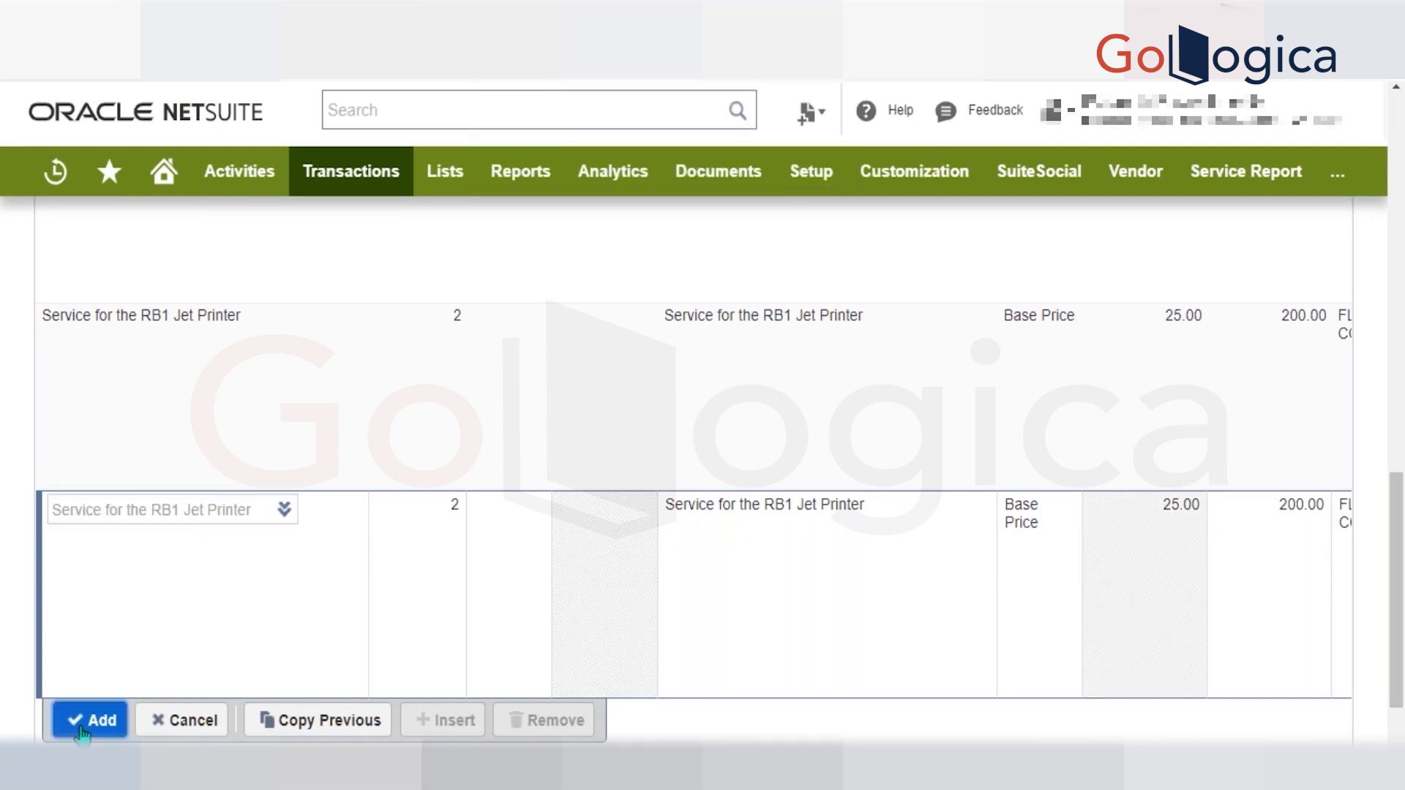
{"action": "key", "text": "Return"}
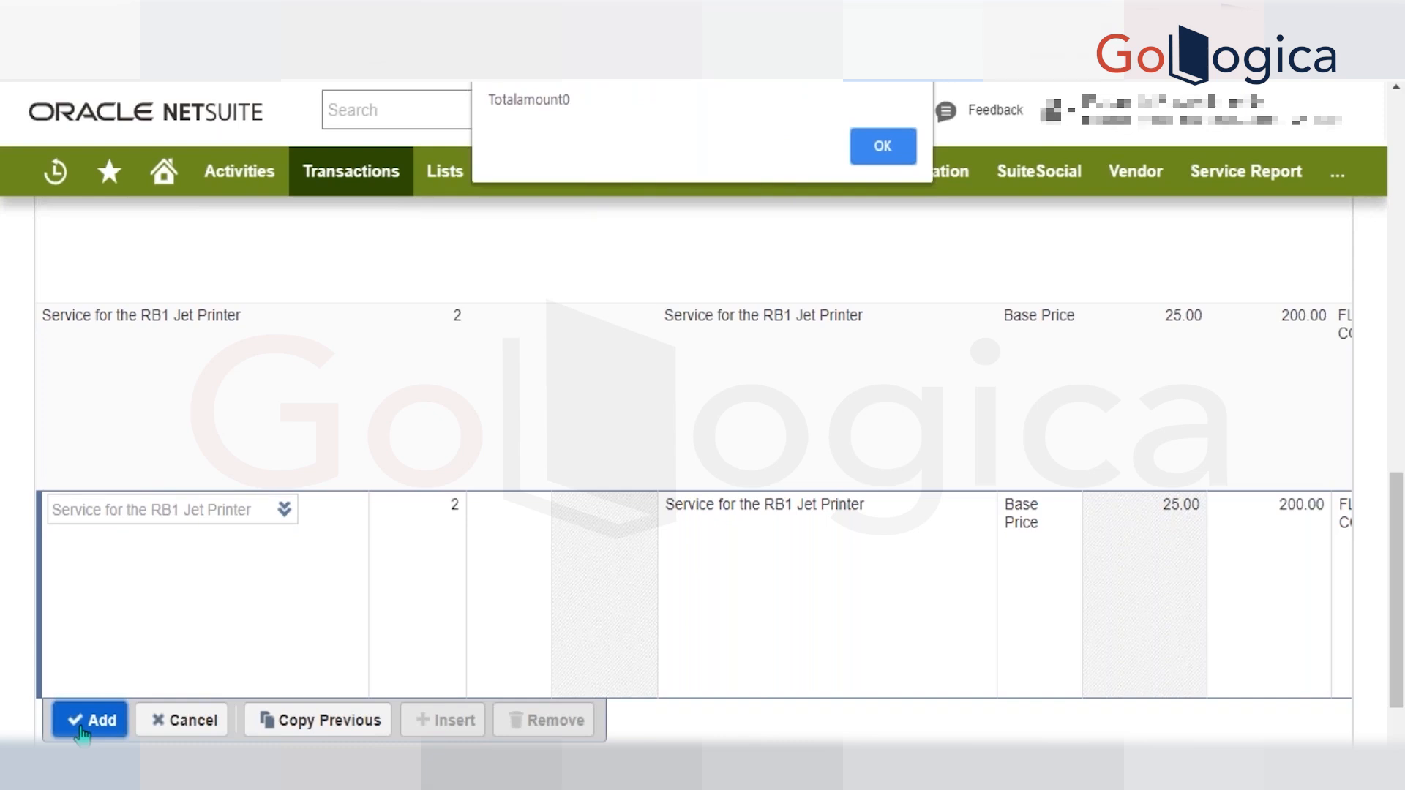
{"action": "key", "text": "Return"}
{"action": "key", "text": "Return"}
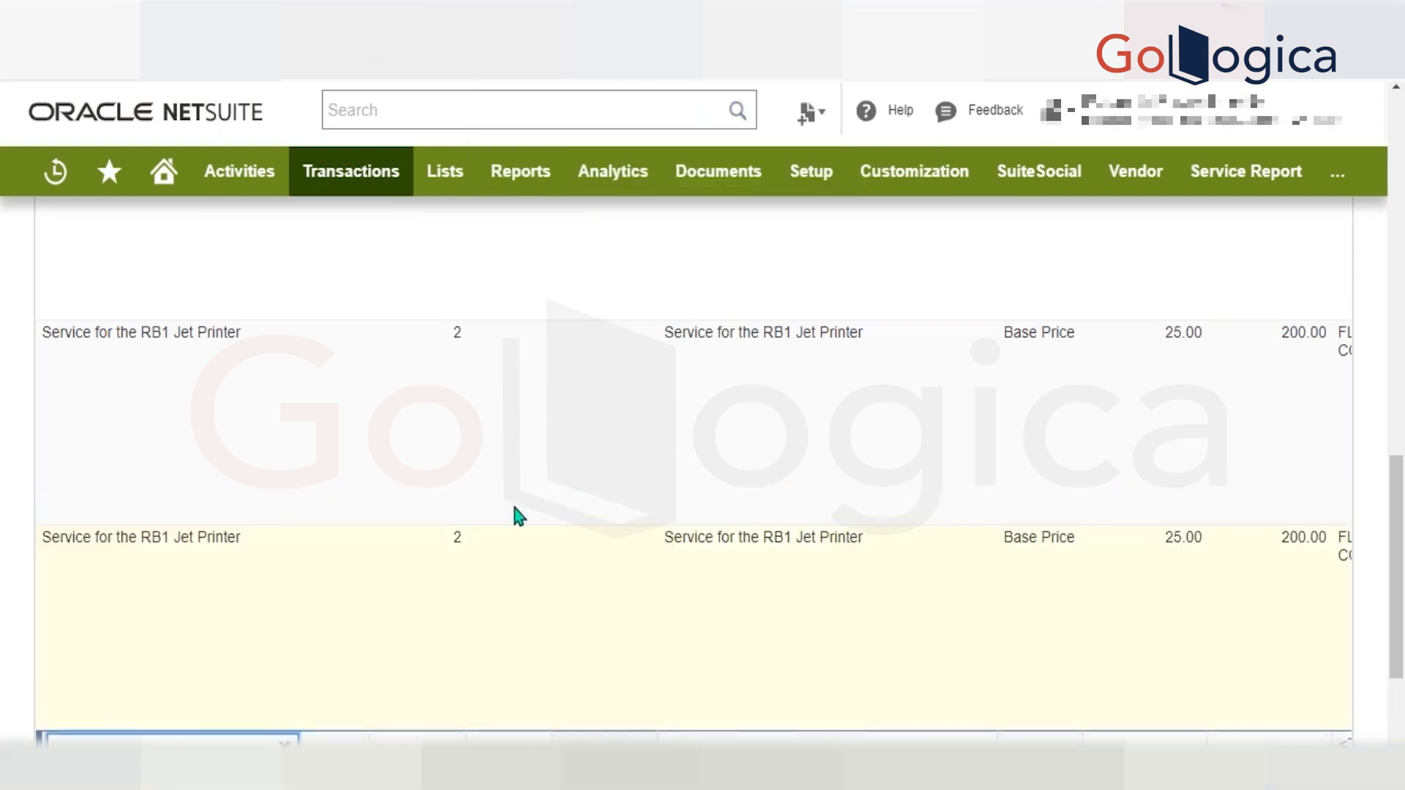
Check the invoice's item lines, and switch to the recal() function in Visual Studio Code with its code deselected.
{"action": "scroll", "coordinate": [515, 508], "scroll_direction": "up", "scroll_amount": 3}
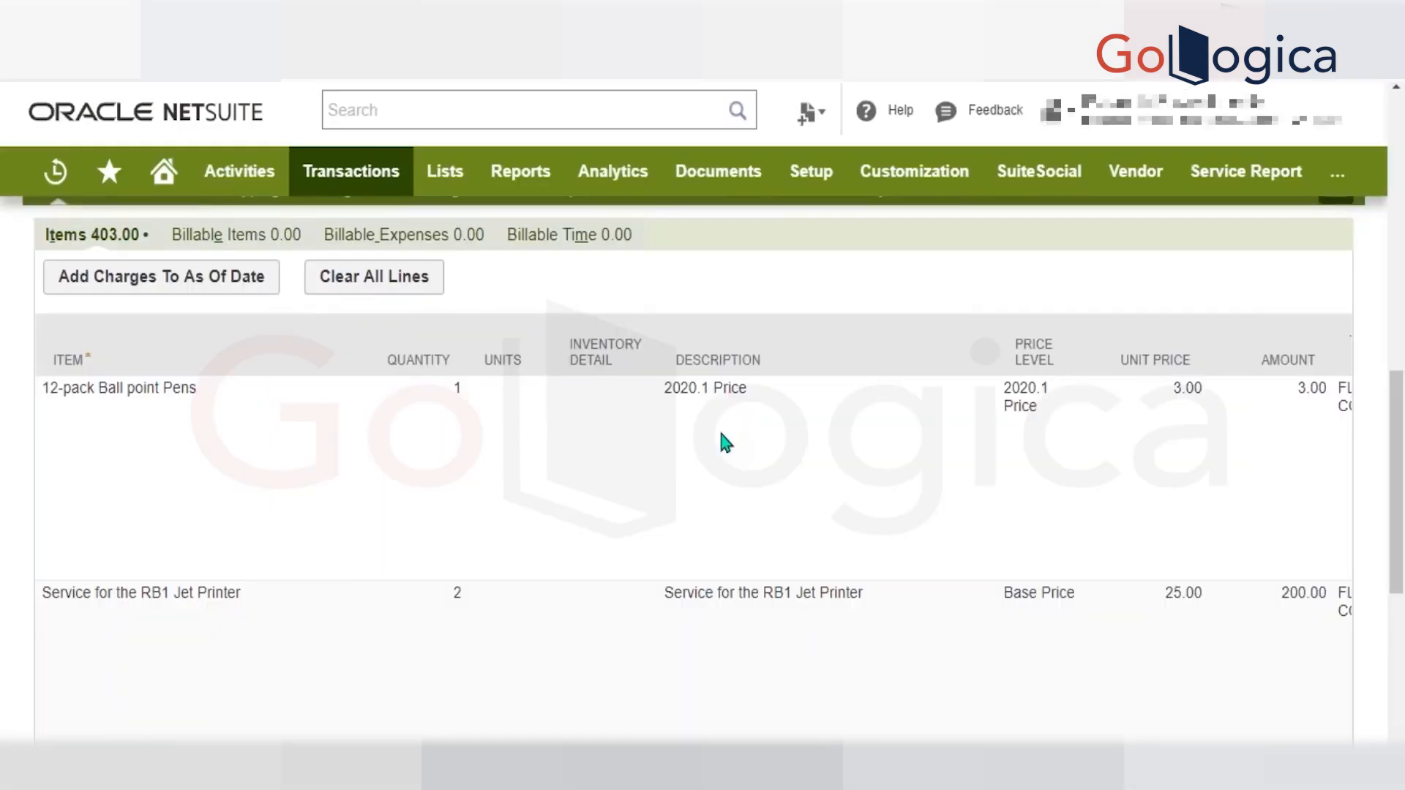
{"action": "scroll", "coordinate": [724, 442], "scroll_direction": "up", "scroll_amount": 1}
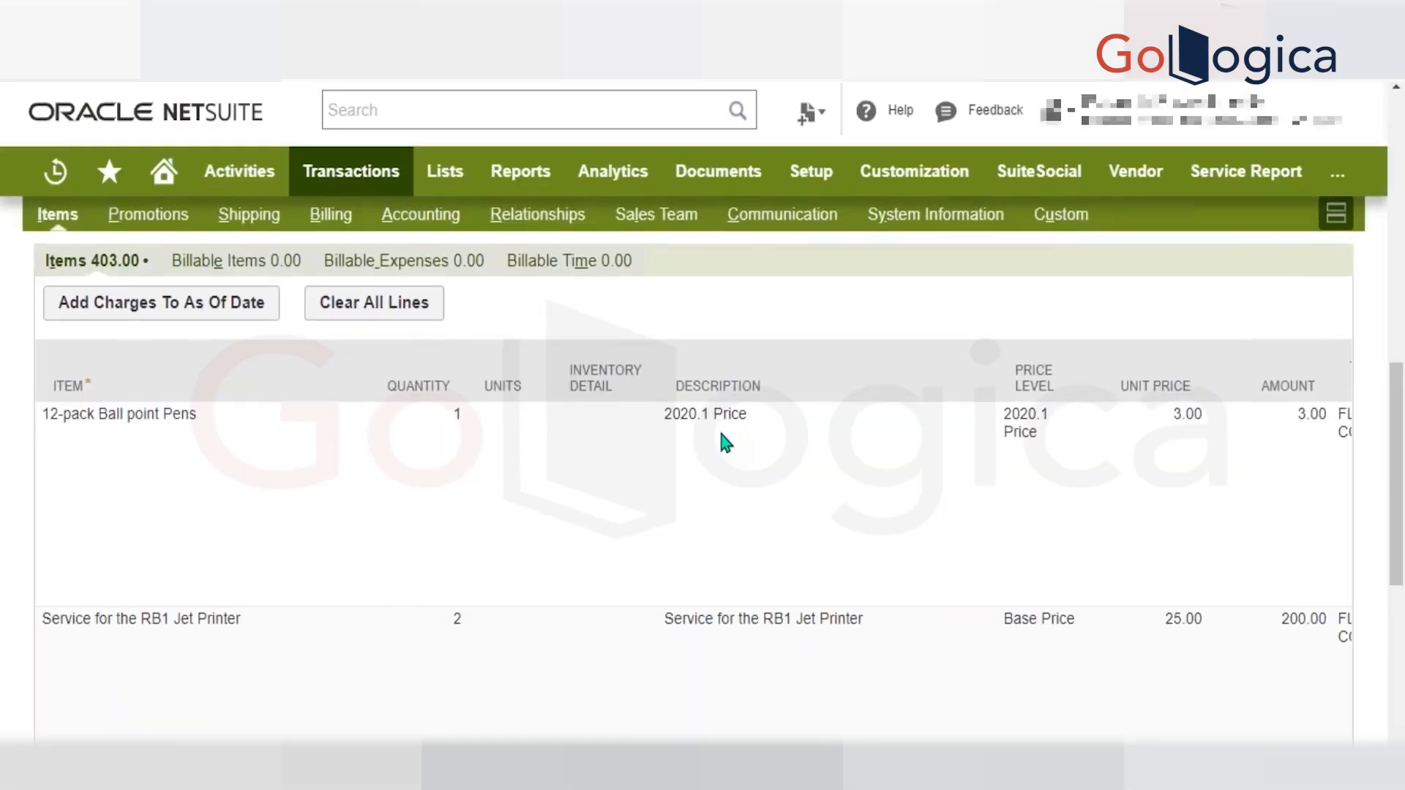
{"action": "key", "text": "alt+Tab"}
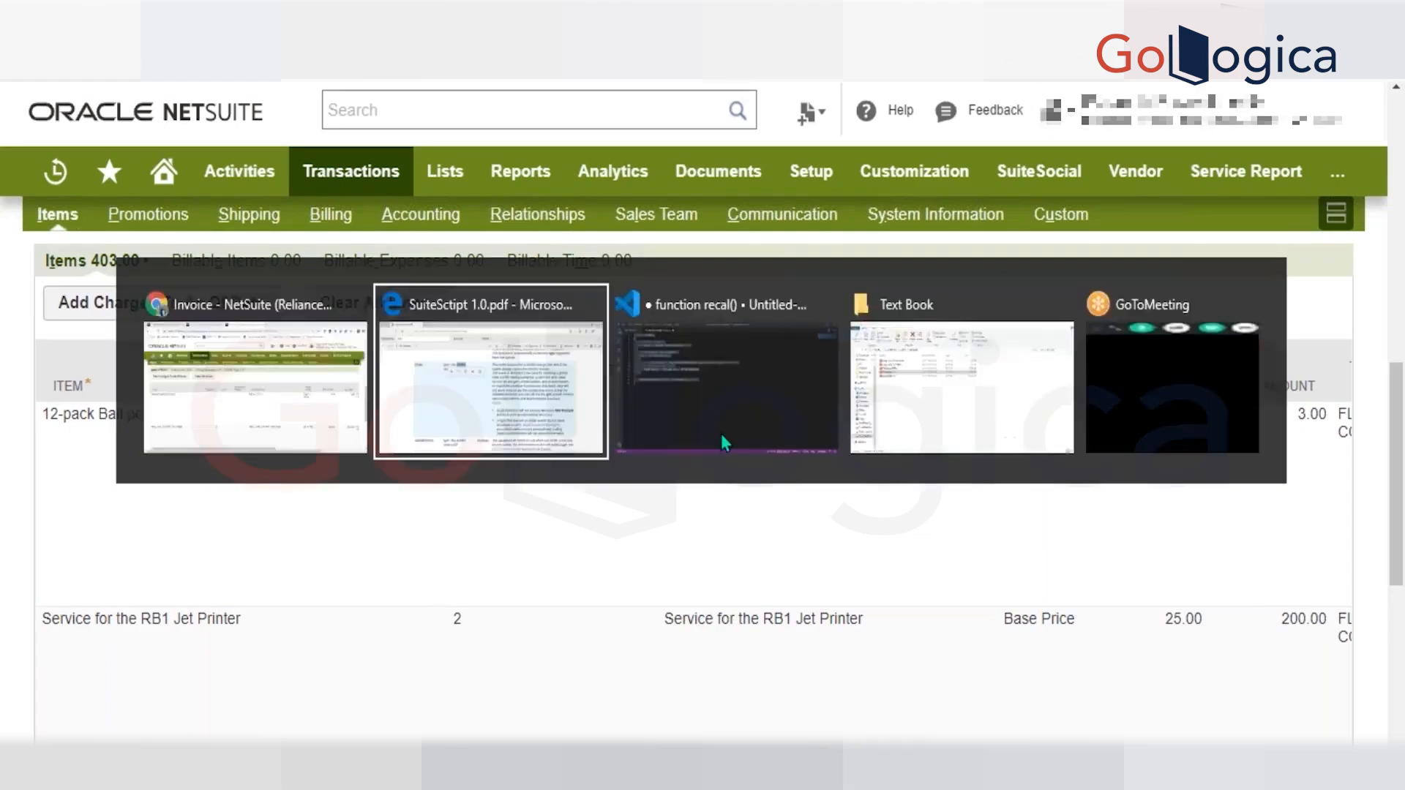
{"action": "key", "text": "alt+Tab"}
{"action": "key", "text": "Tab"}
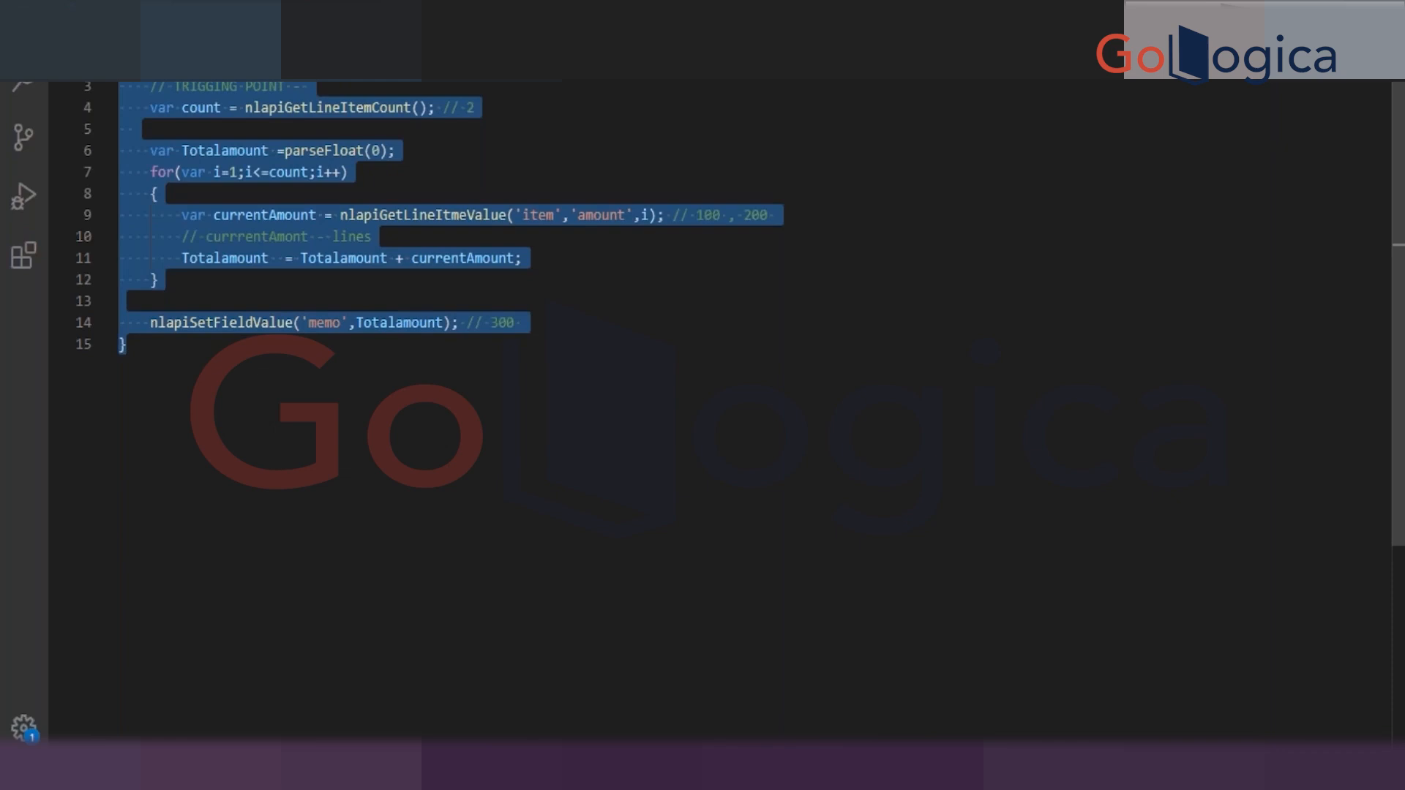
{"action": "key", "text": "Escape"}
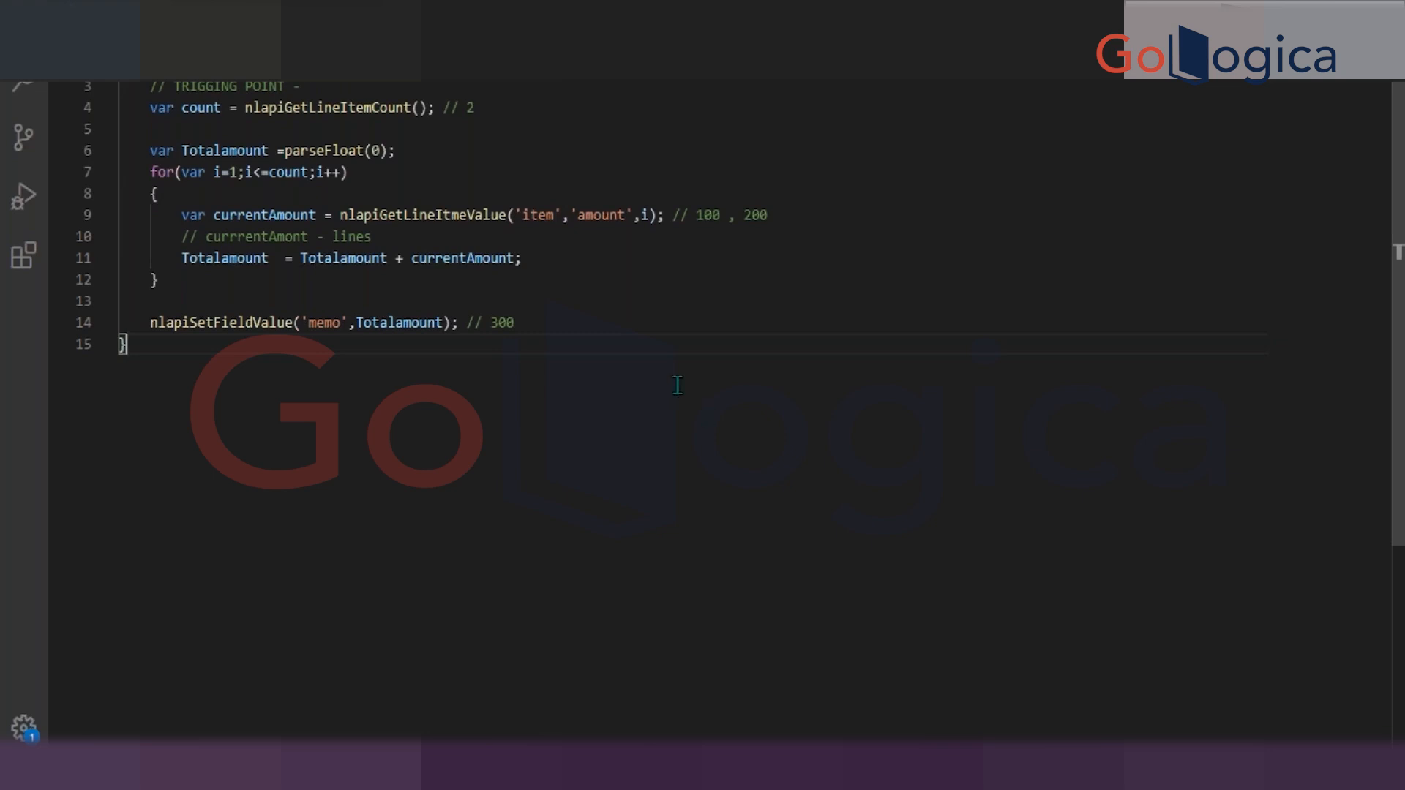
Switch to the NetSuite script record, pass 'item' to nlapiGetLineItemCount in the client script file, and save it.
{"action": "key", "text": "alt+Tab"}
{"action": "key", "text": "alt+Tab"}
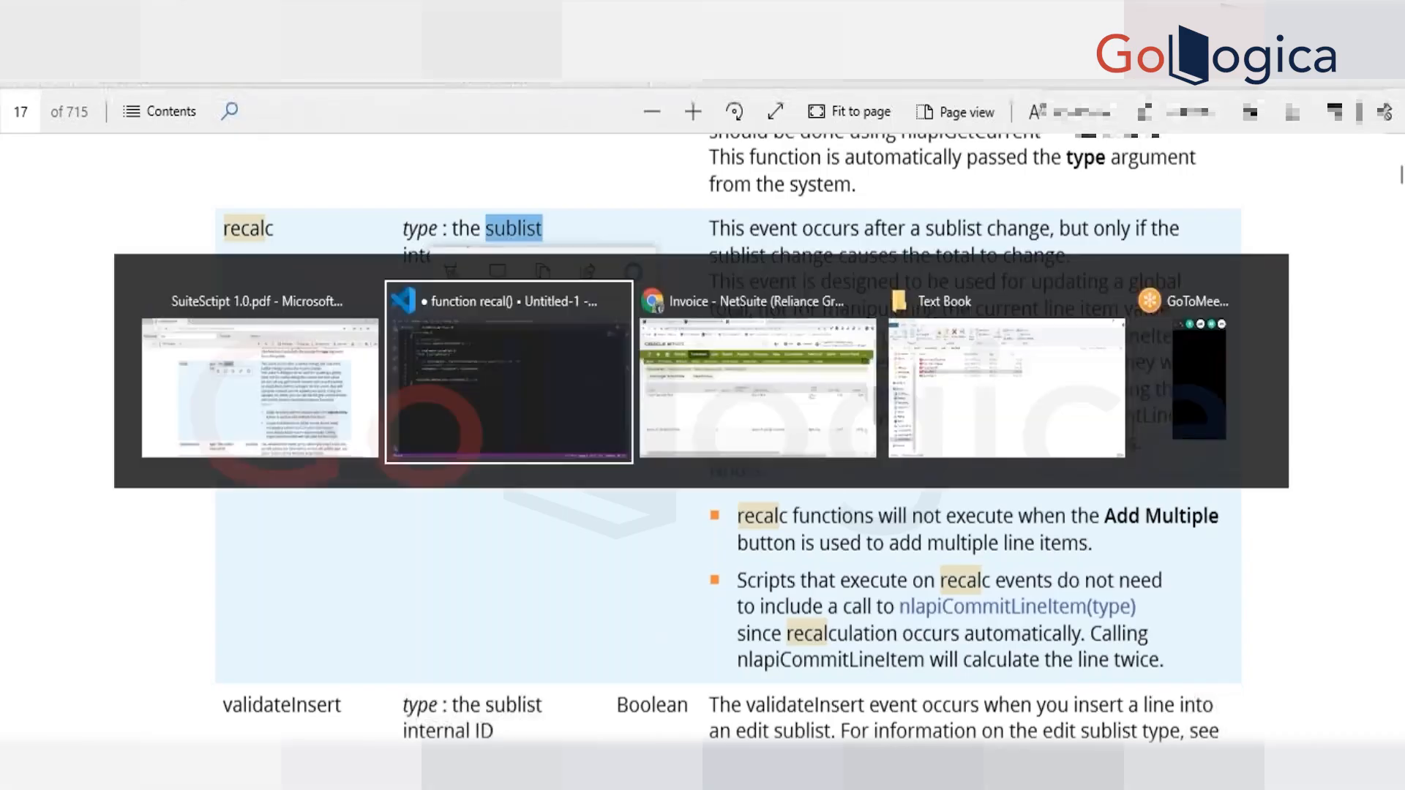
{"action": "key", "text": "alt+Tab"}
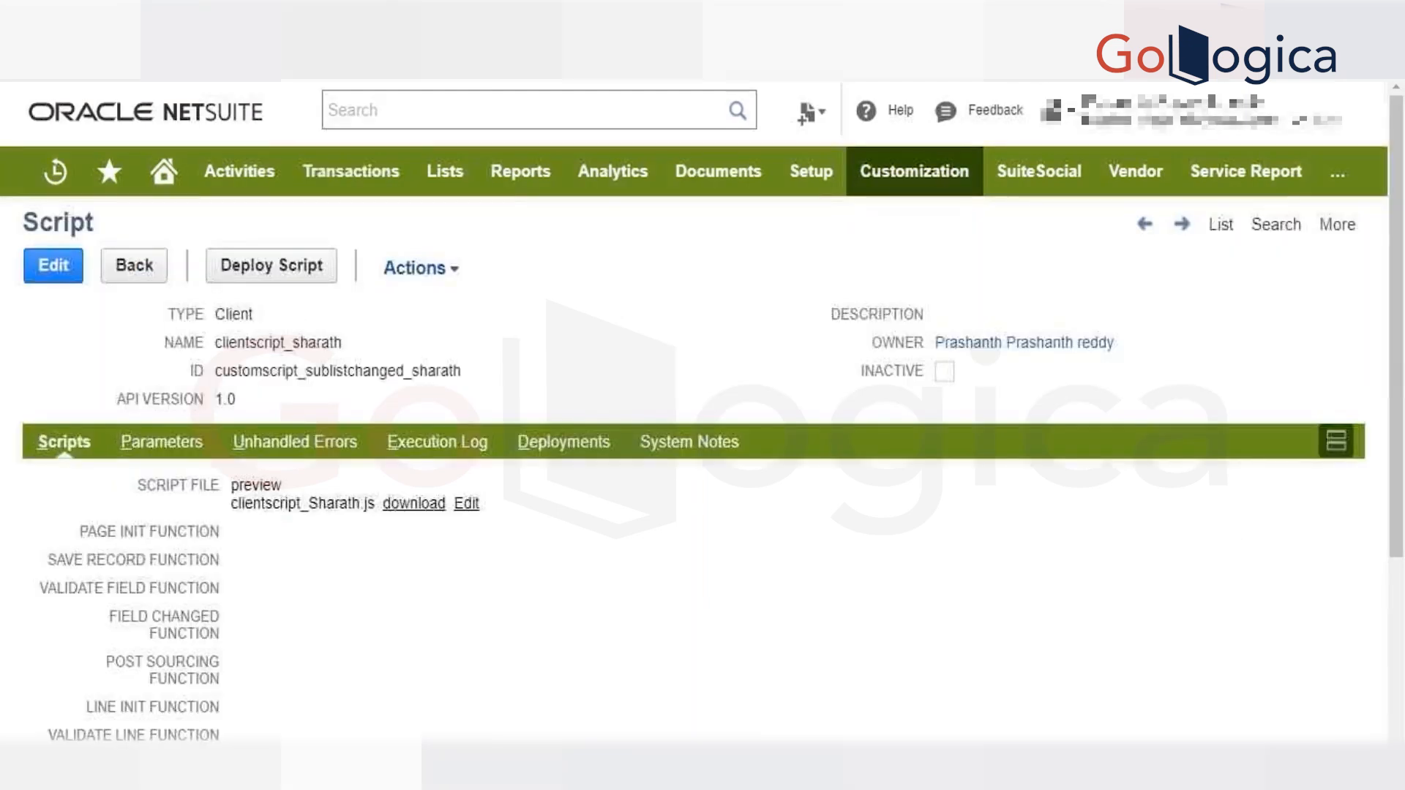
{"action": "left_click", "coordinate": [462, 505]}
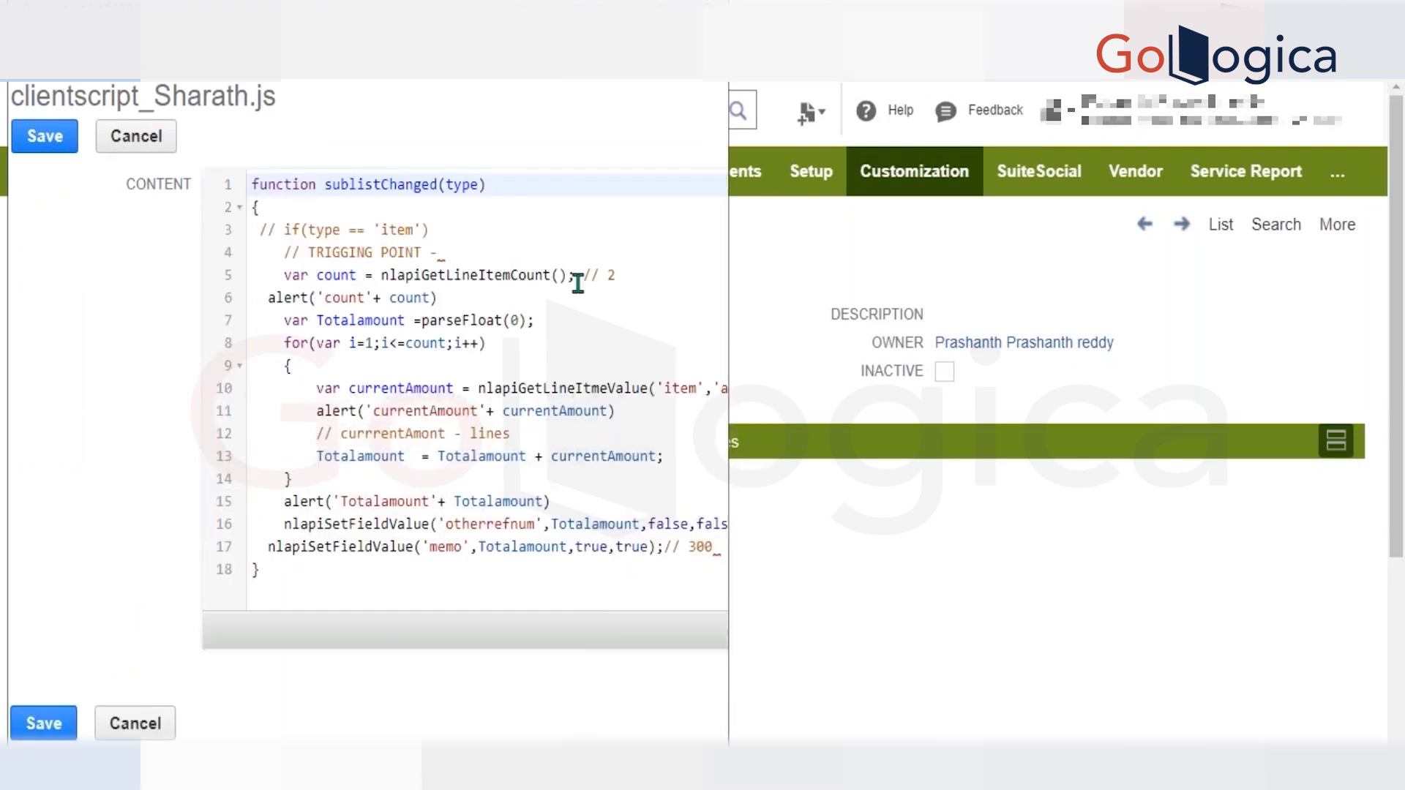
{"action": "left_click", "coordinate": [563, 275]}
{"action": "type", "text": "'"}
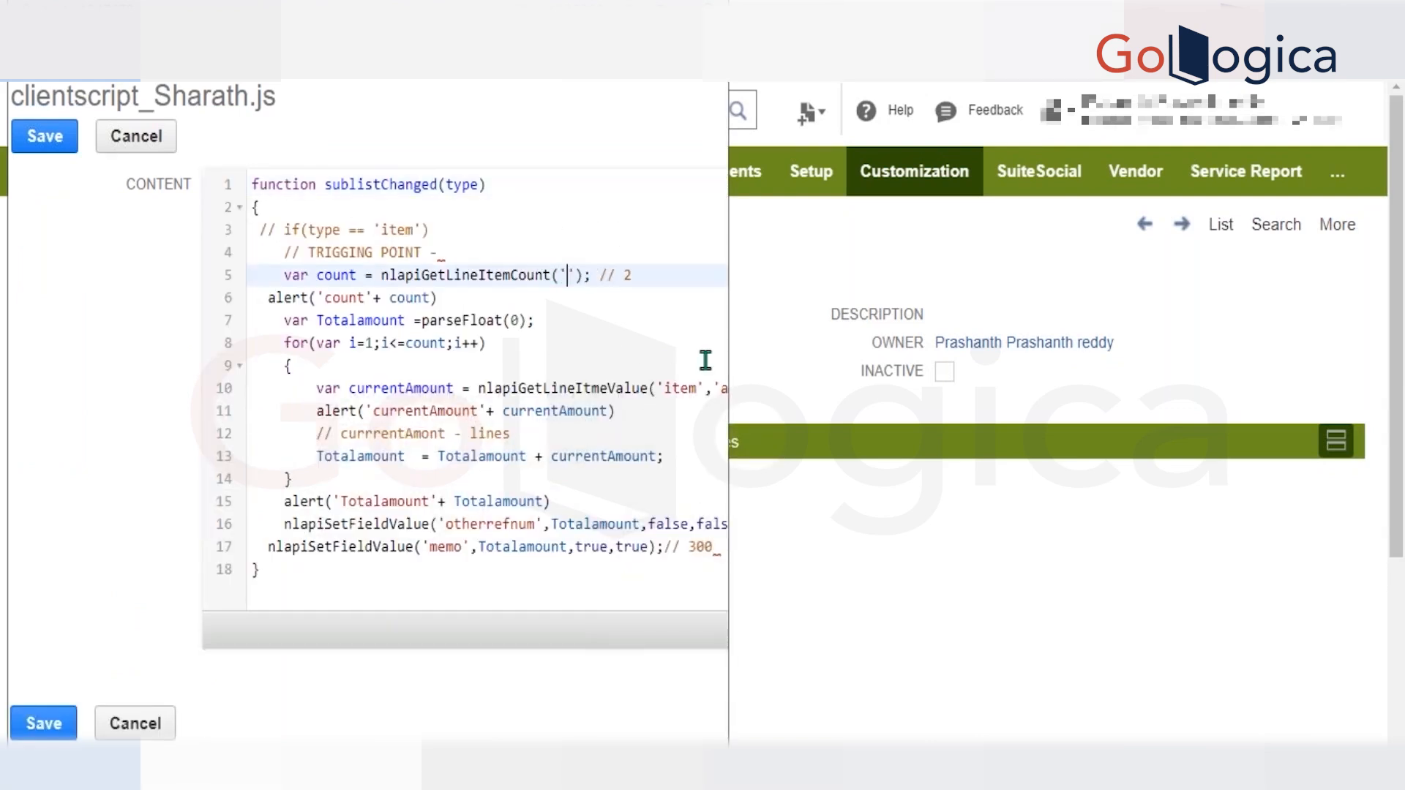
{"action": "type", "text": "item"}
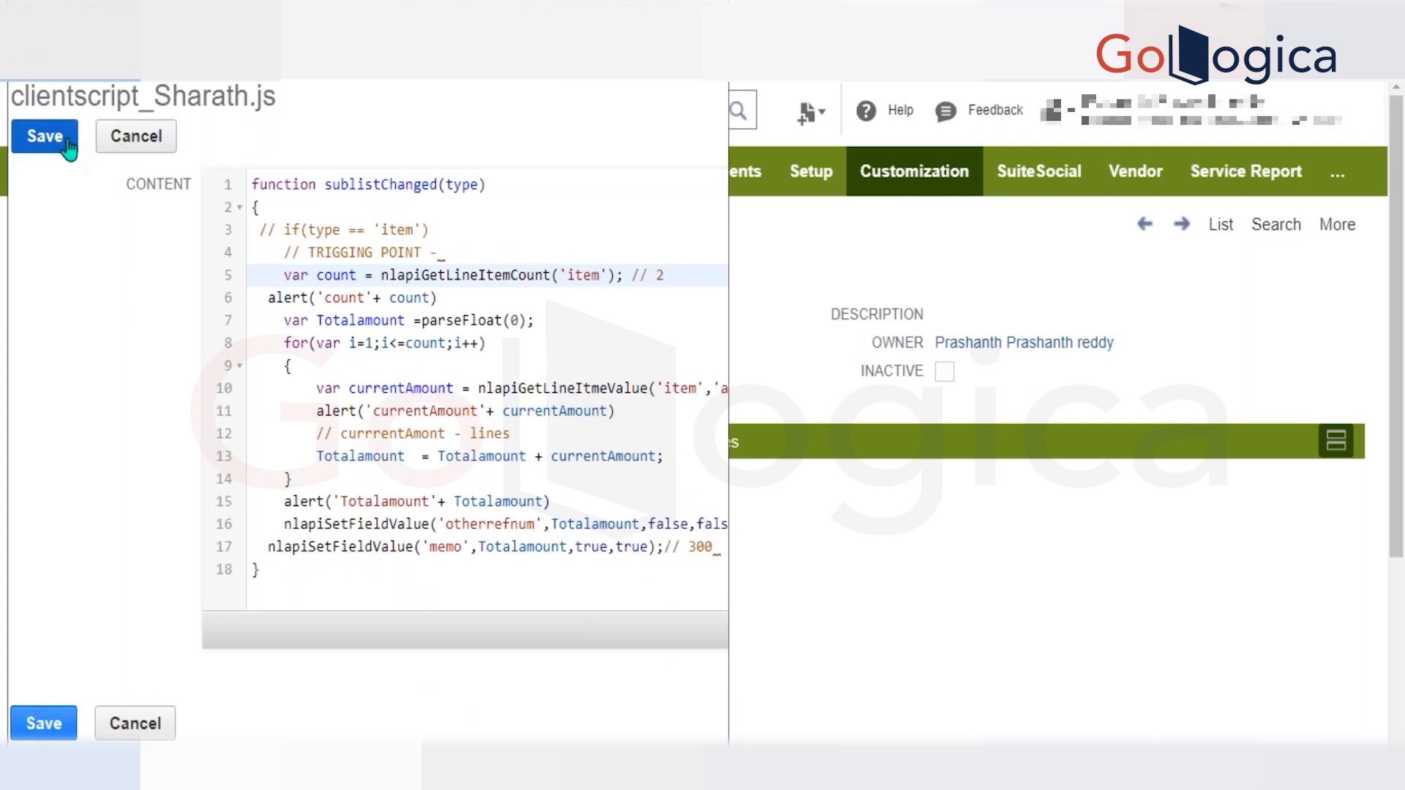
{"action": "left_click", "coordinate": [45, 136]}
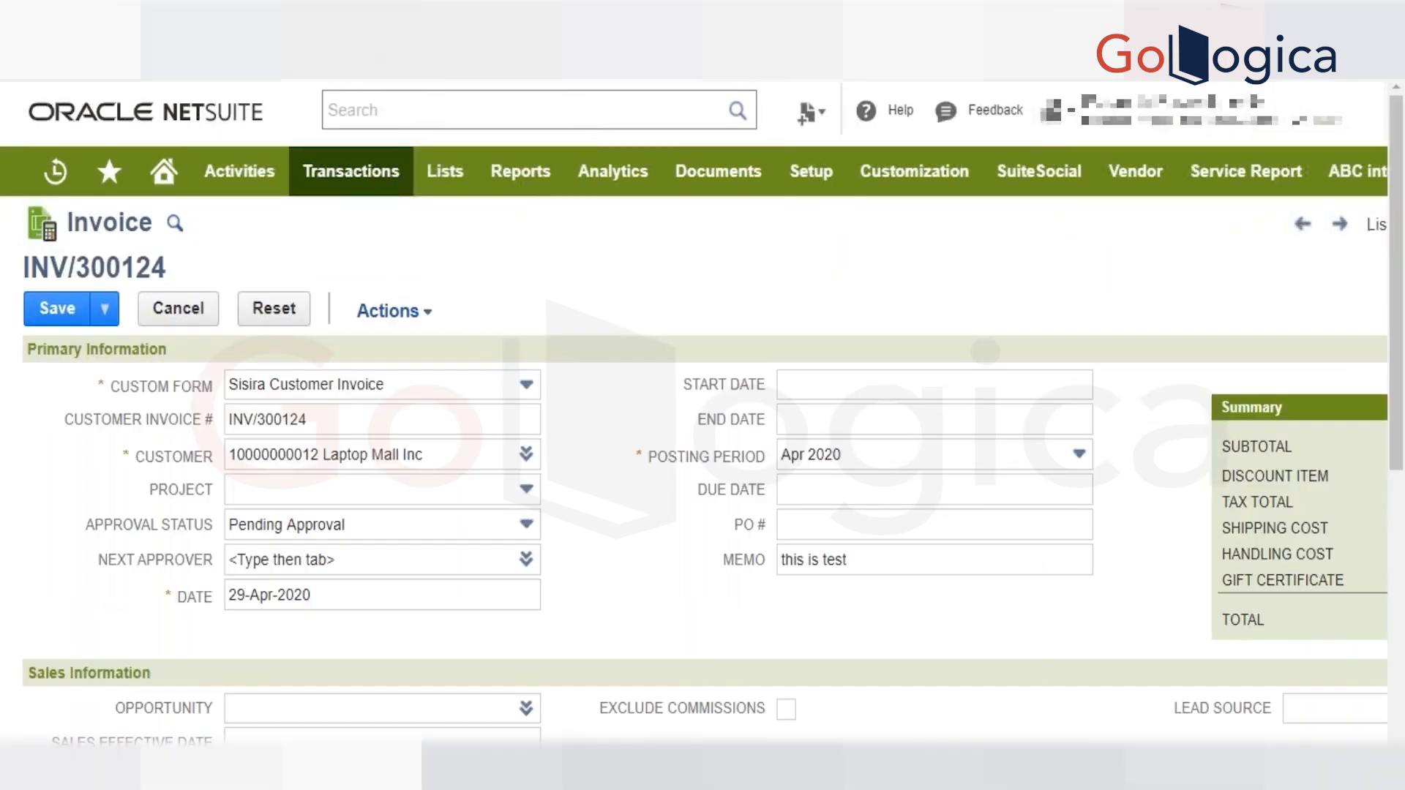
Copy the previous Service for the RB1 Jet Printer line on the reloaded invoice, add it, and dismiss the script alerts.
{"action": "scroll", "coordinate": [543, 560], "scroll_direction": "down", "scroll_amount": 7}
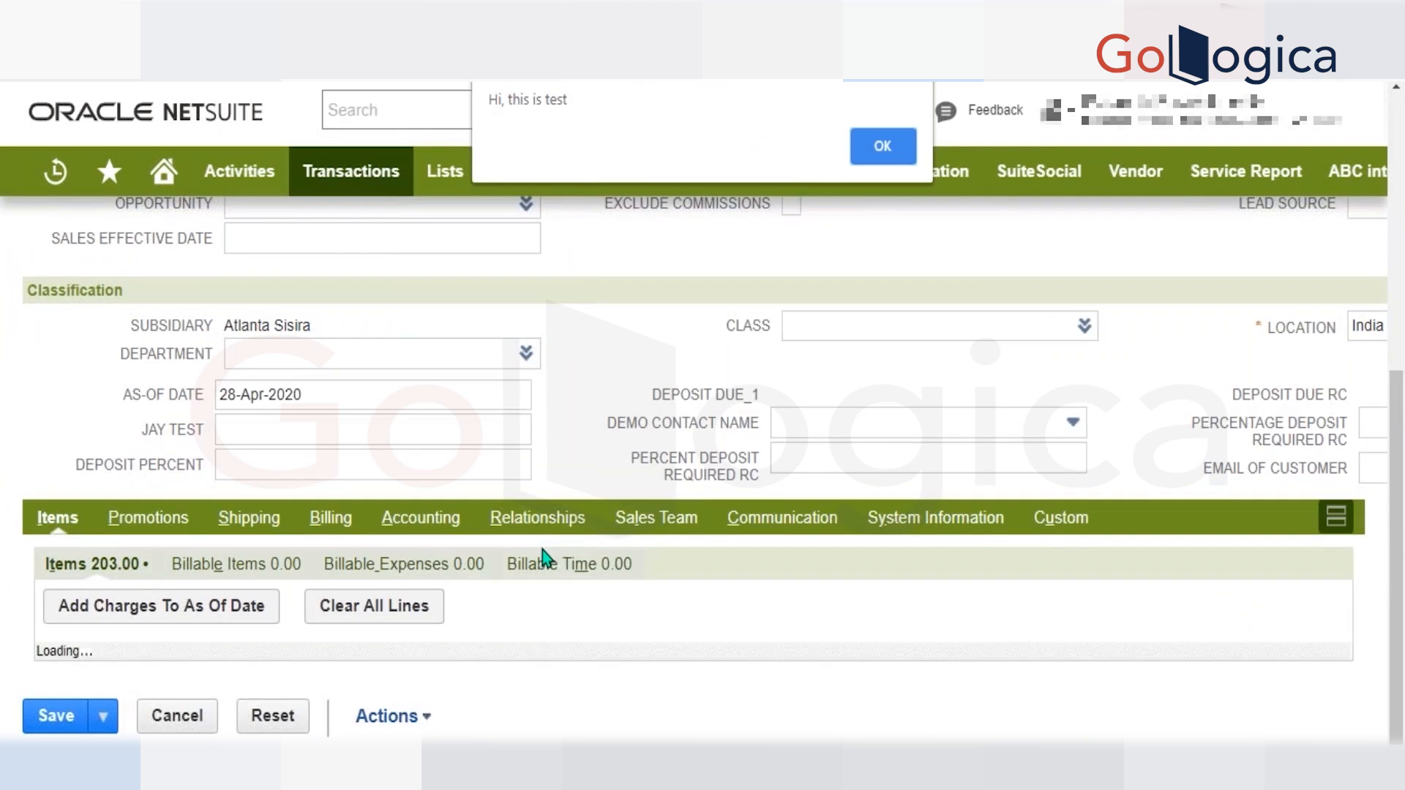
{"action": "key", "text": "Return"}
{"action": "scroll", "coordinate": [543, 550], "scroll_direction": "down", "scroll_amount": 7}
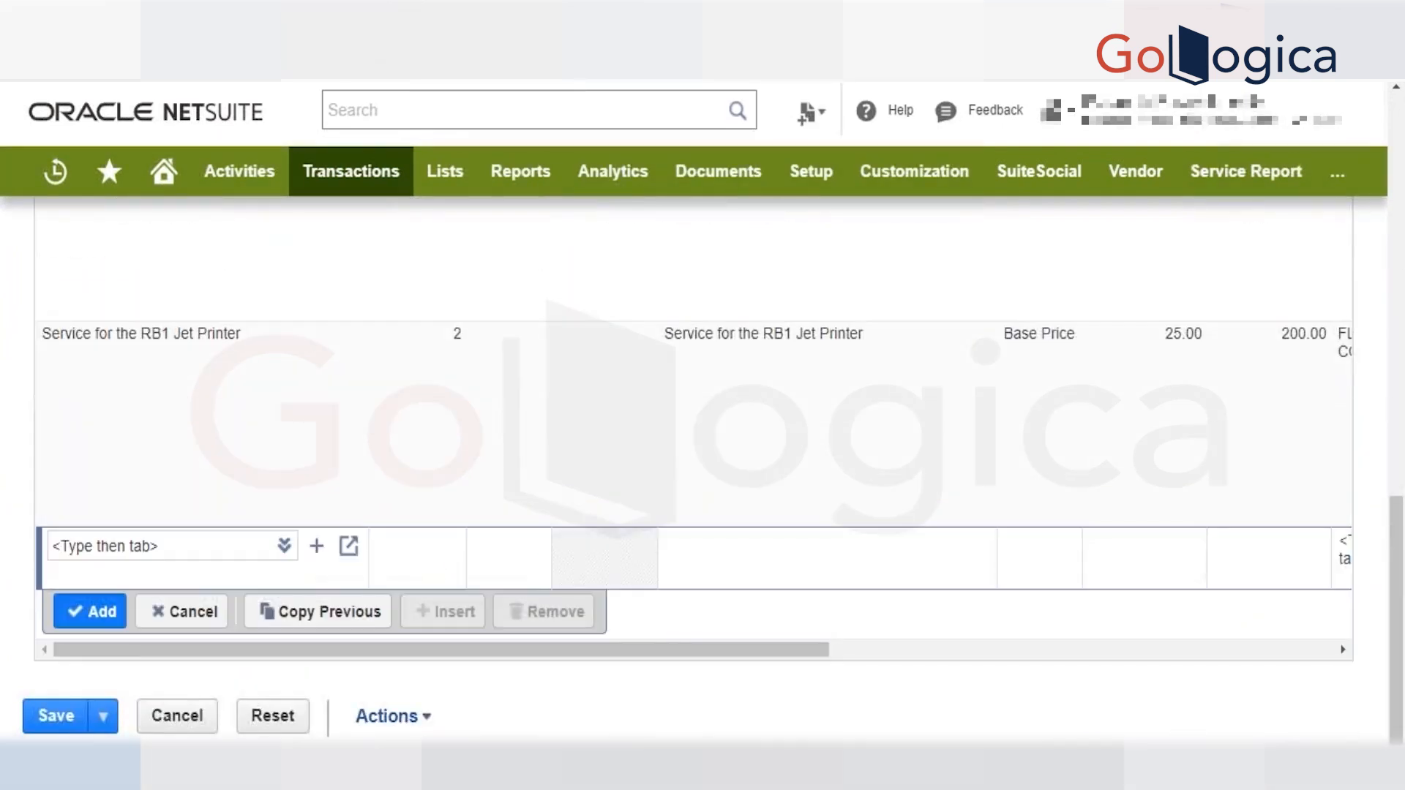
{"action": "left_click", "coordinate": [311, 614]}
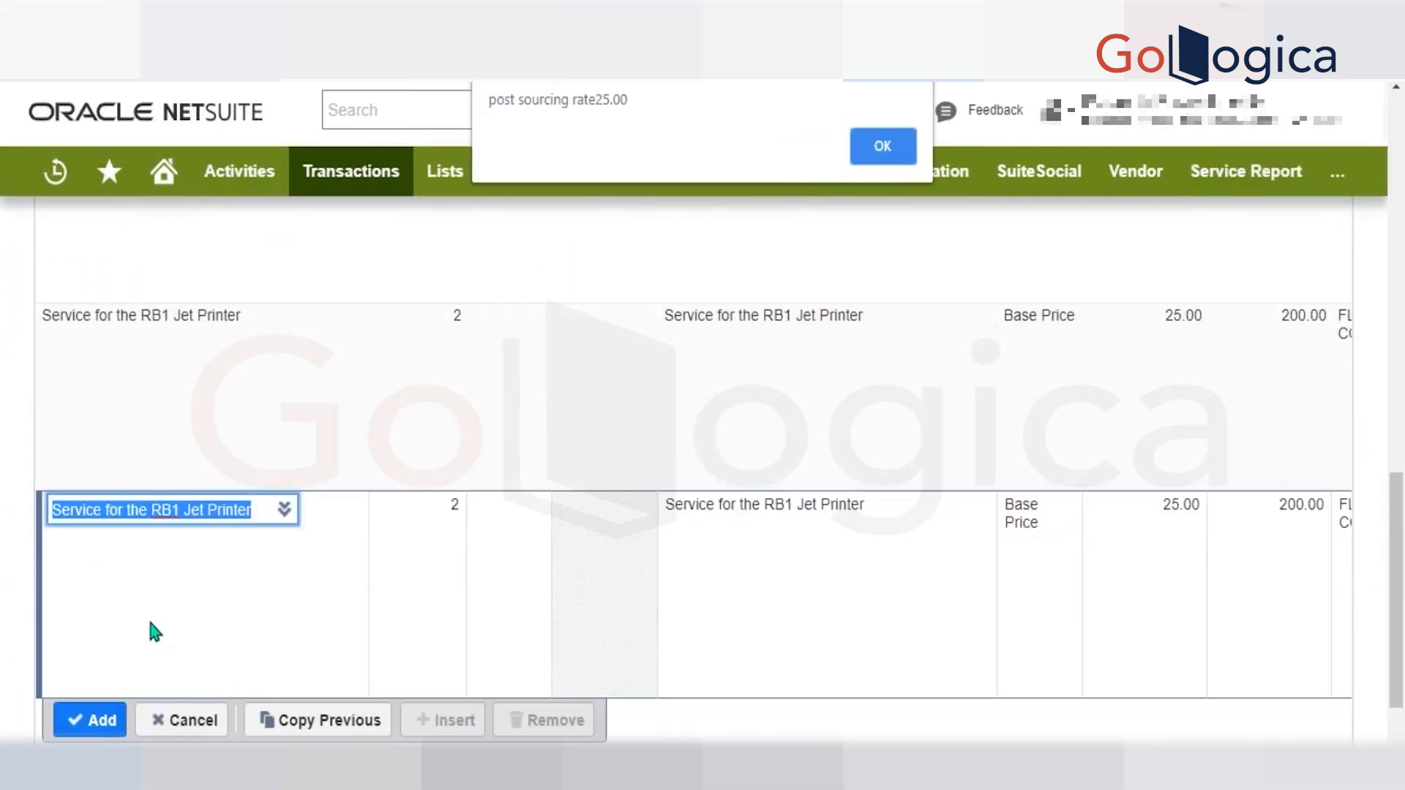
{"action": "key", "text": "Return"}
{"action": "key", "text": "Return"}
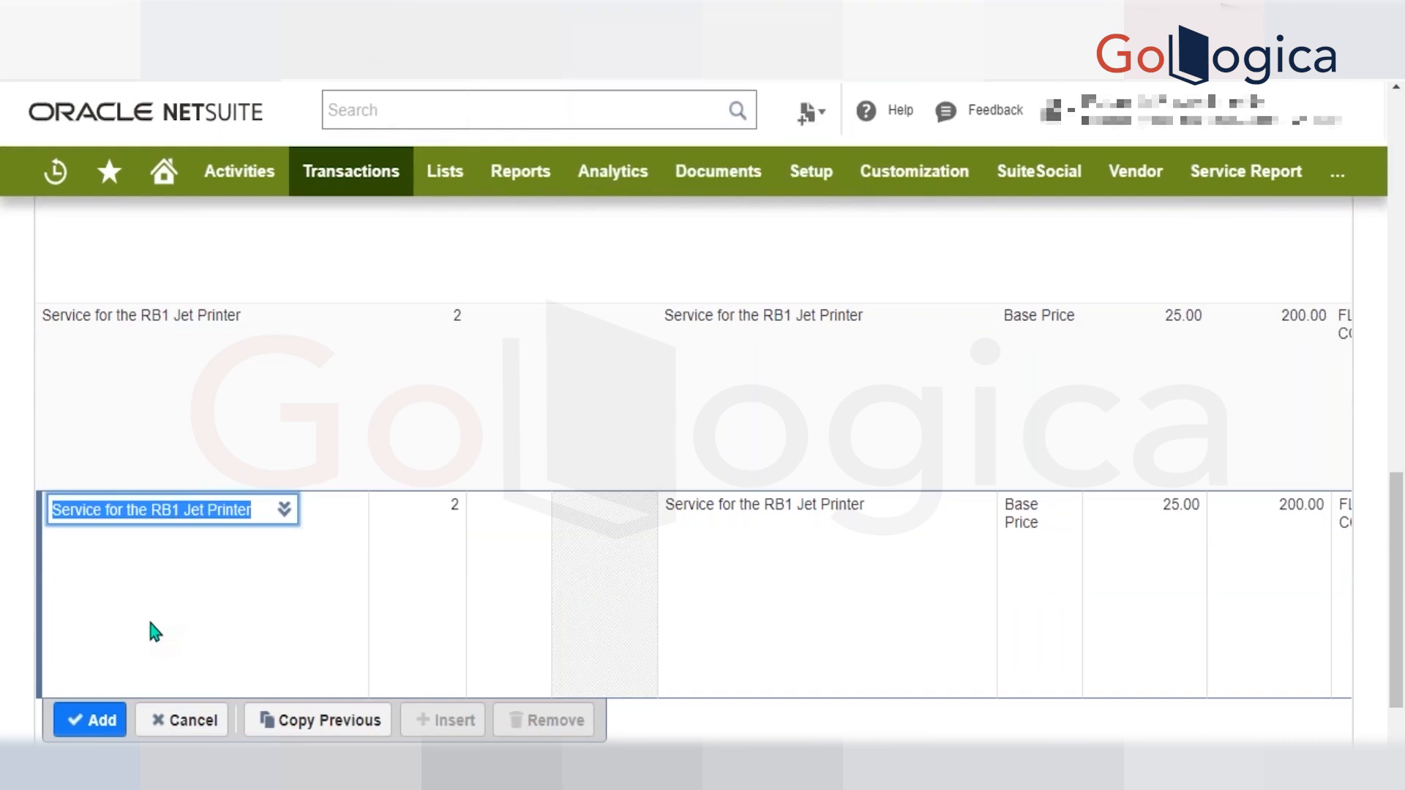
{"action": "left_click", "coordinate": [81, 723]}
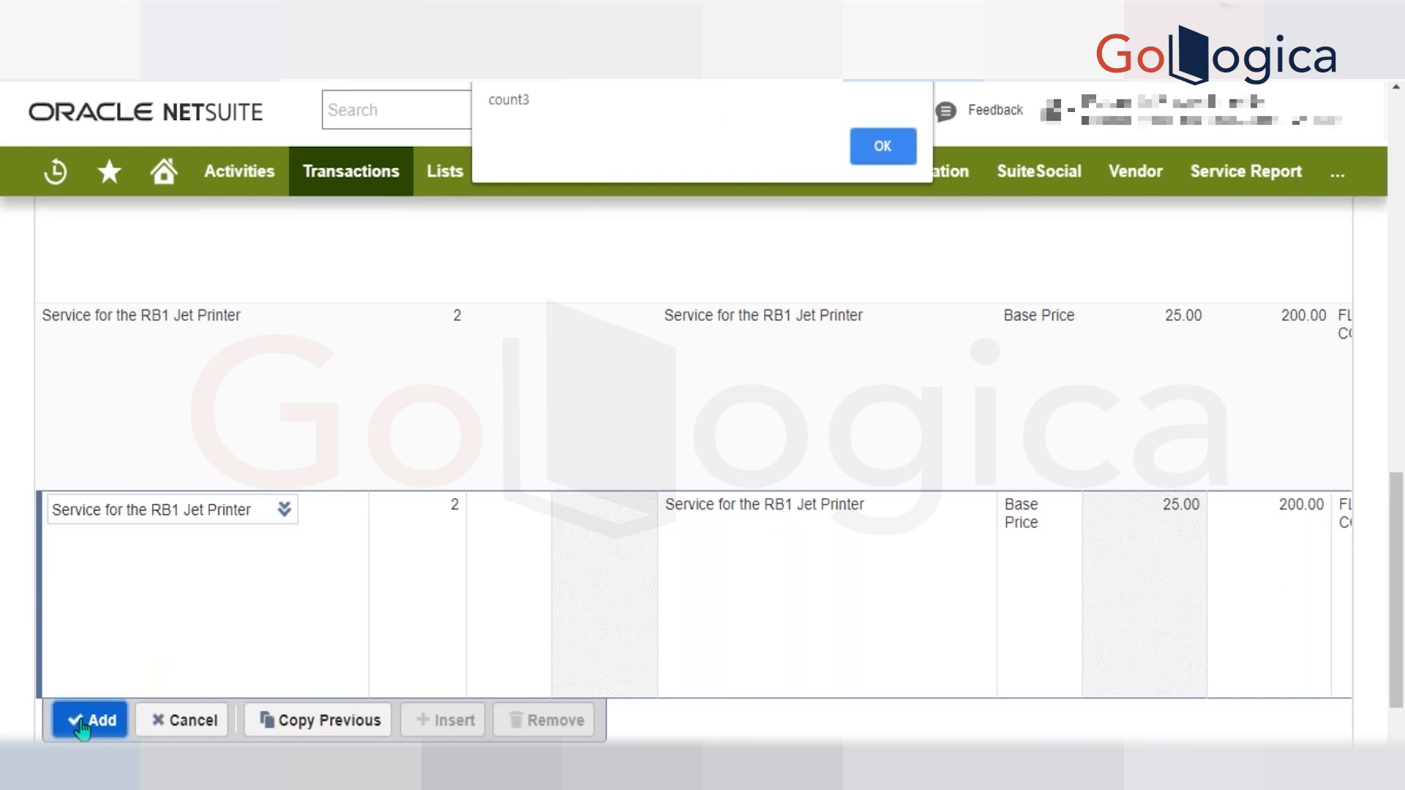
{"action": "key", "text": "Return"}
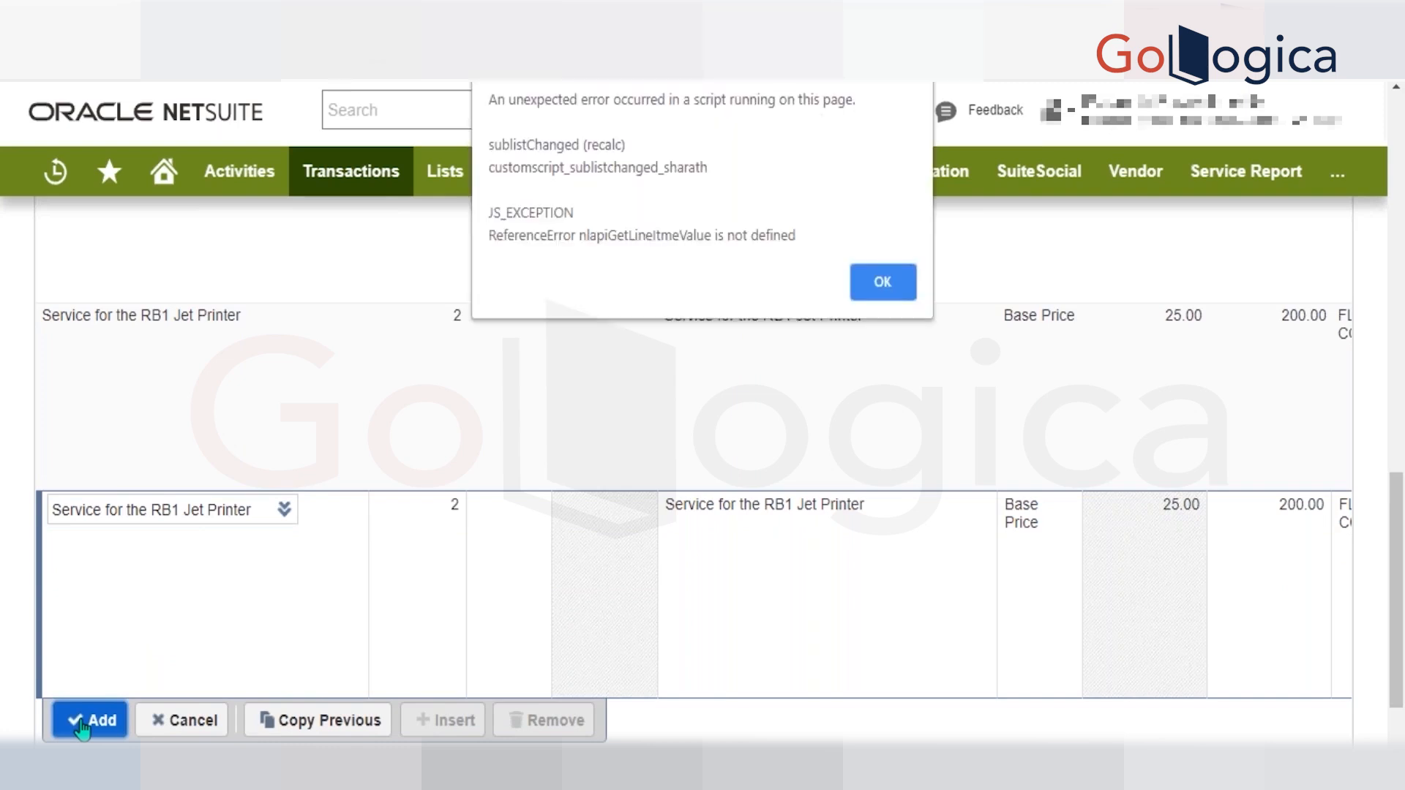
{"action": "key", "text": "Return"}
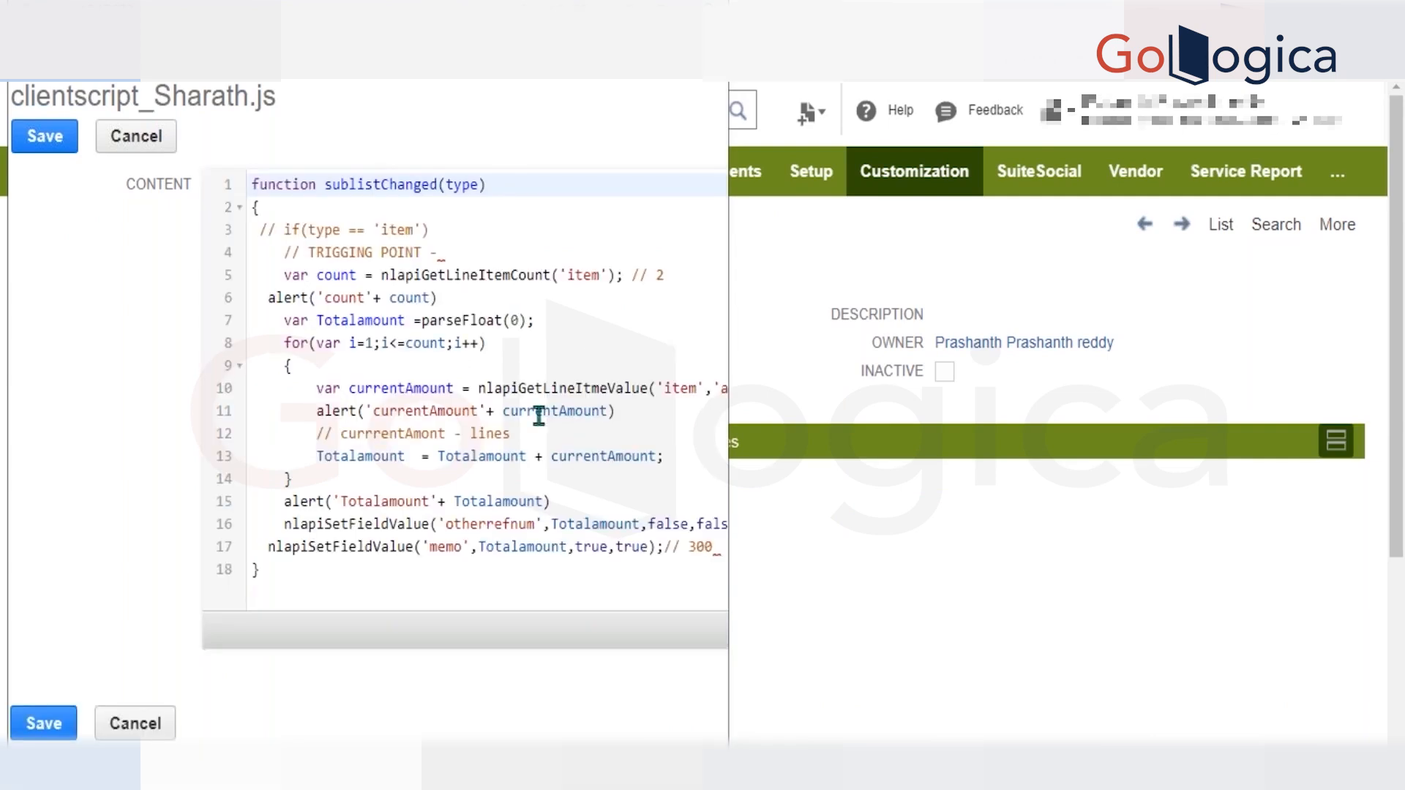
Correct the misspelled function to nlapiGetLineItemValue in the script file, save it, and reload the invoice.
{"action": "left_click", "coordinate": [597, 388]}
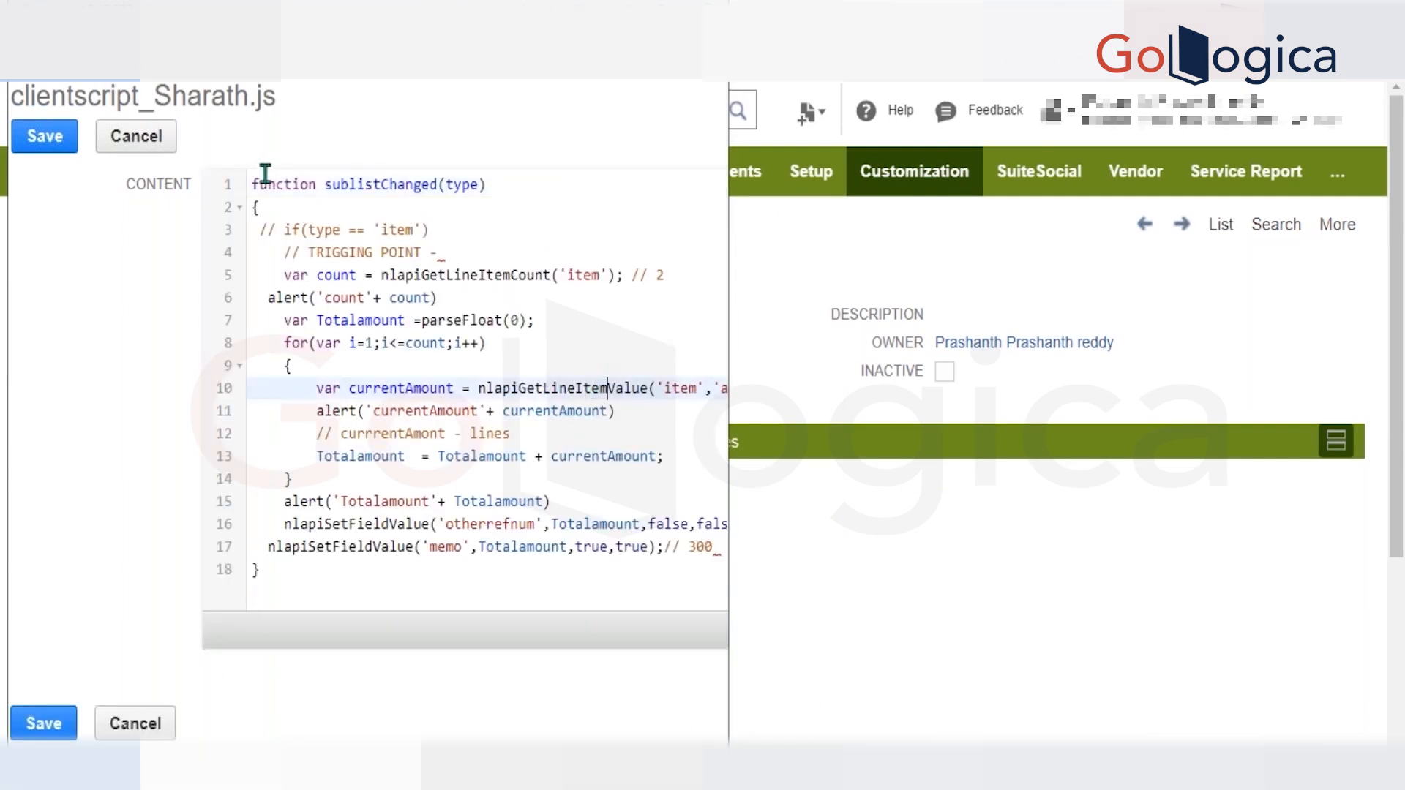
{"action": "left_click", "coordinate": [57, 145]}
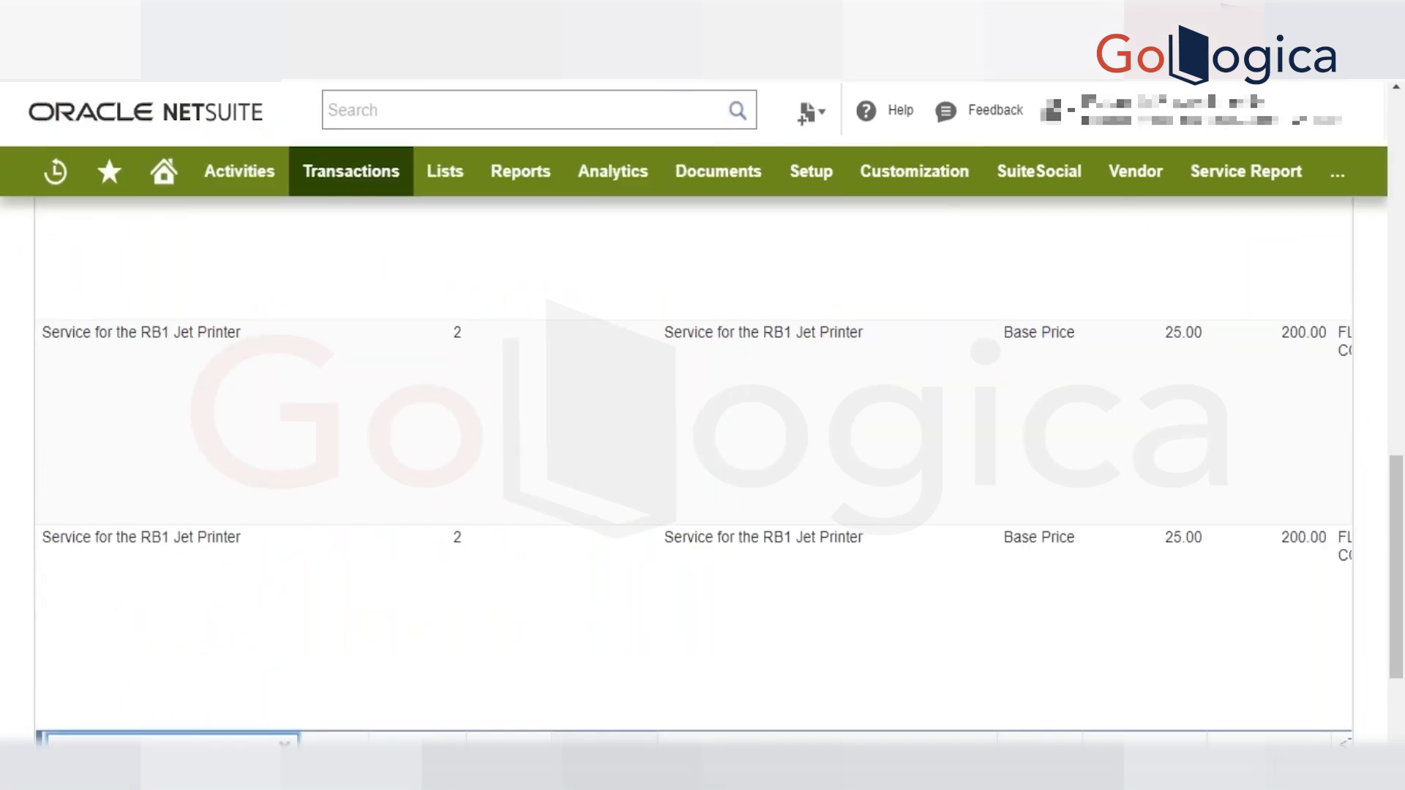
{"action": "key", "text": "F5"}
{"action": "key", "text": "Return"}
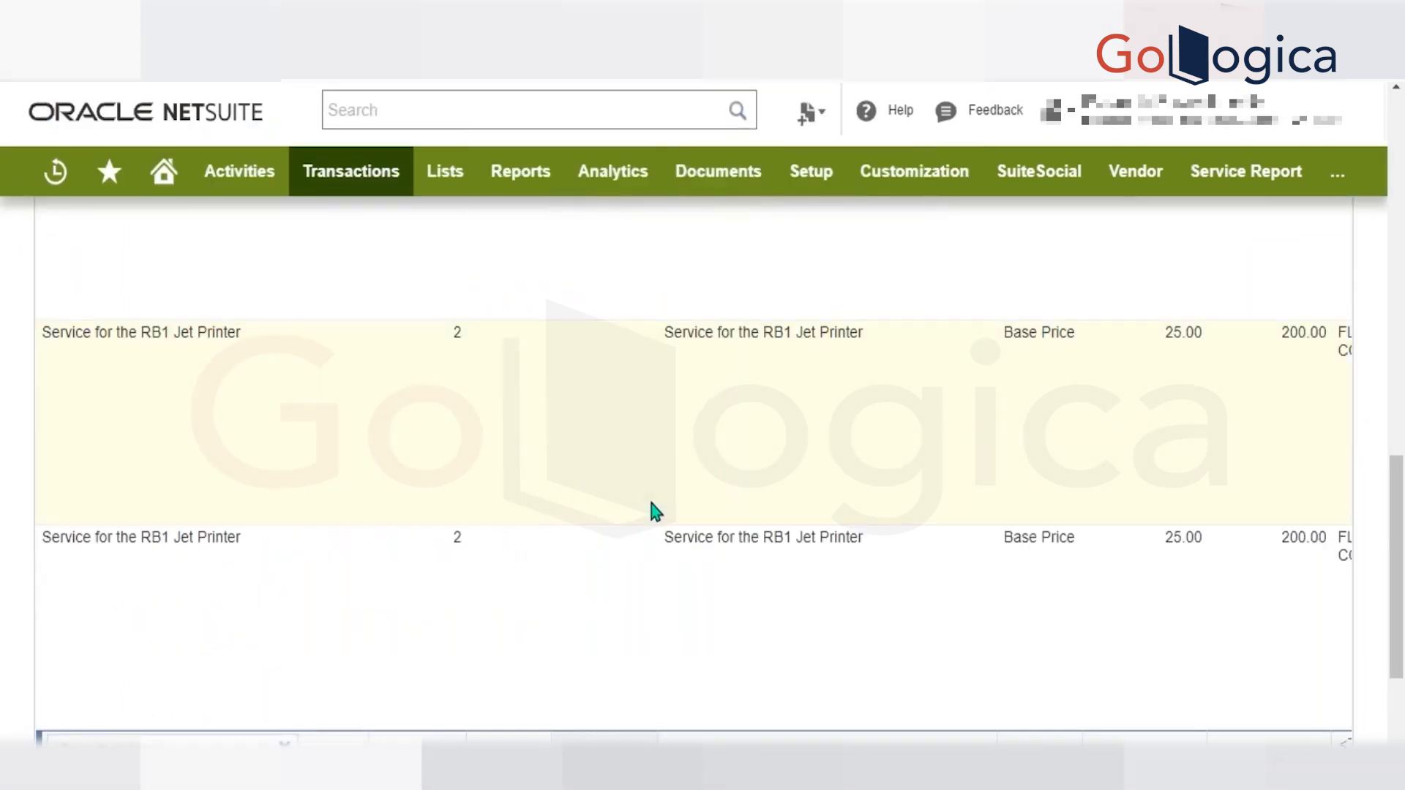
Test the corrected script by copying the previous Service for the RB1 Jet Printer line, adding it, and dismissing the alerts.
{"action": "scroll", "coordinate": [654, 511], "scroll_direction": "up", "scroll_amount": 5}
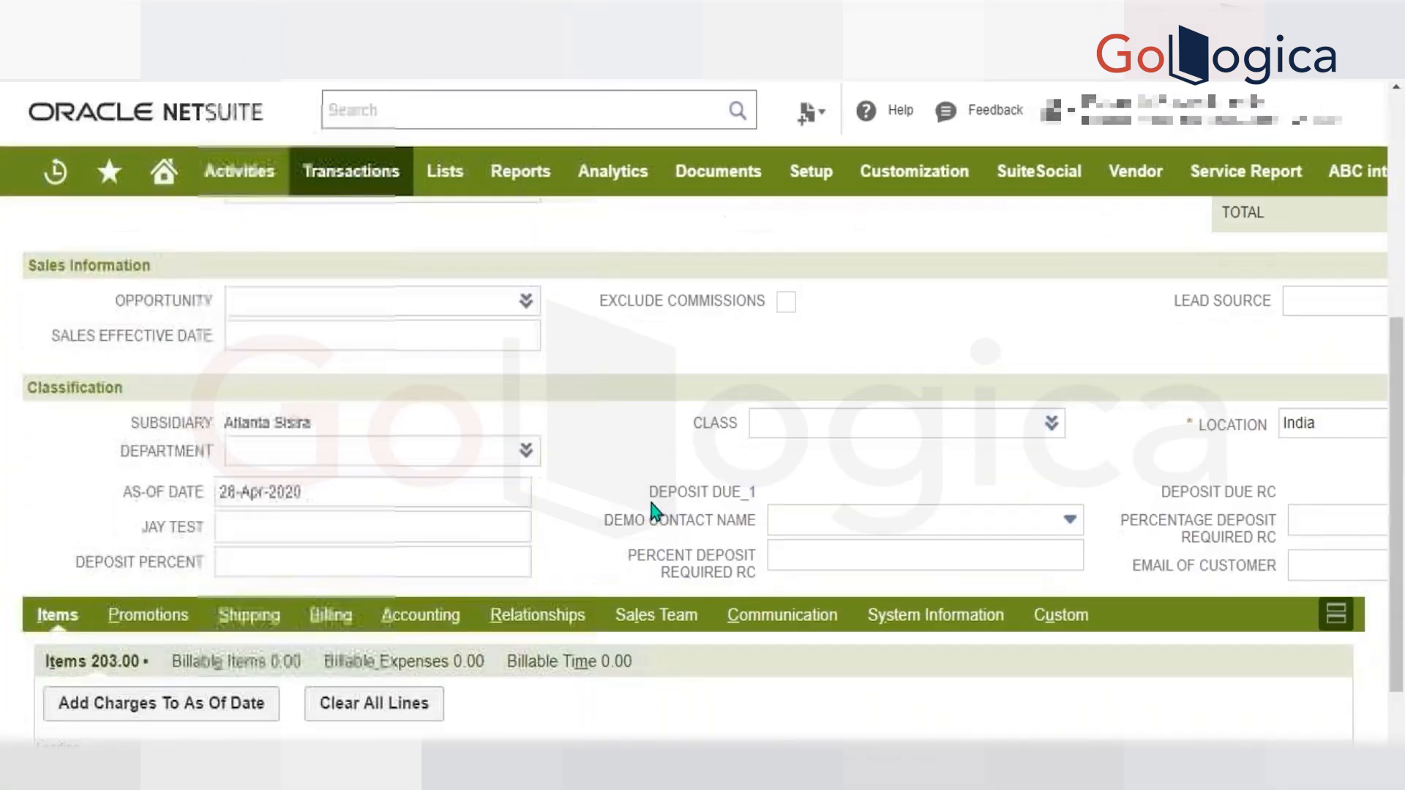
{"action": "scroll", "coordinate": [652, 503], "scroll_direction": "down", "scroll_amount": 2}
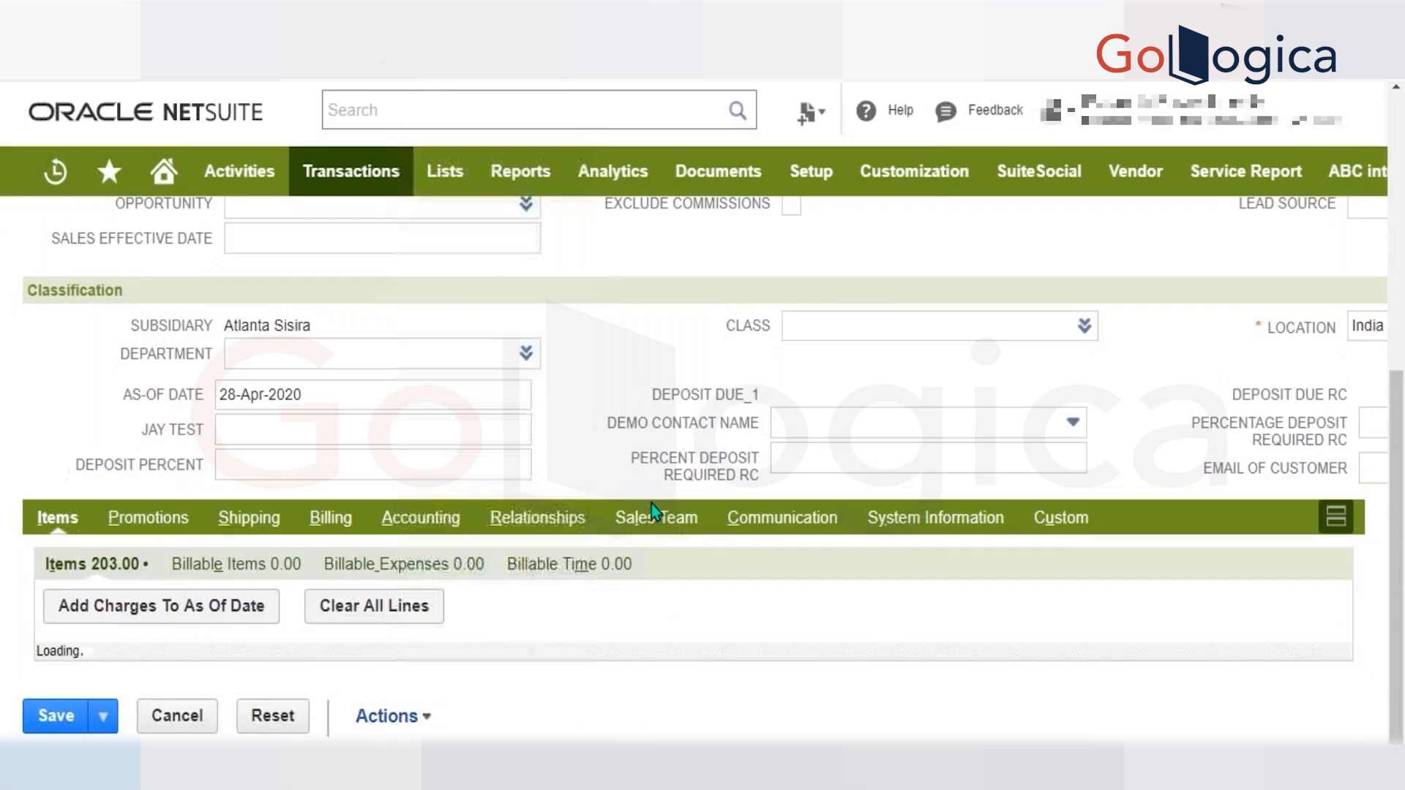
{"action": "key", "text": "Return"}
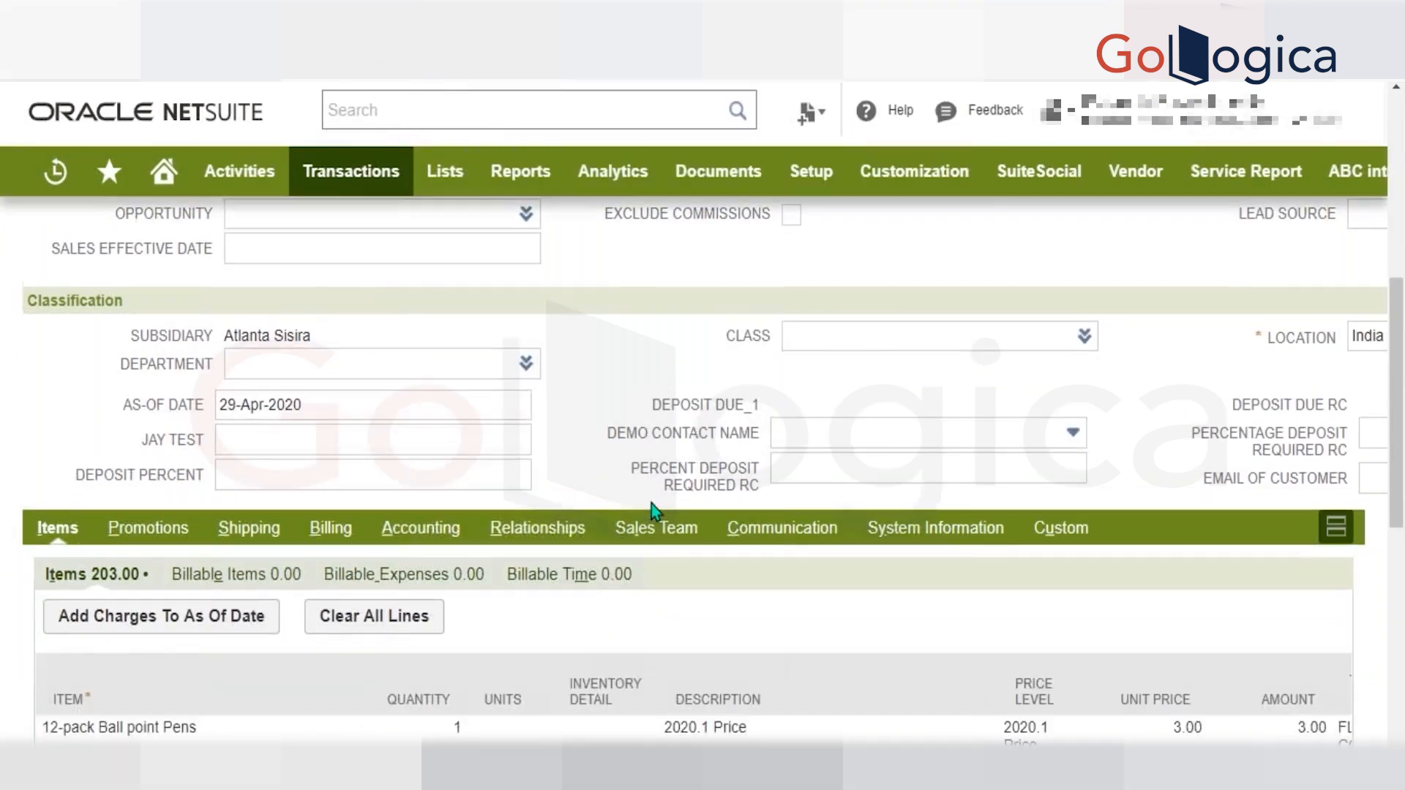
{"action": "scroll", "coordinate": [651, 504], "scroll_direction": "down", "scroll_amount": 6}
{"action": "left_click", "coordinate": [322, 615]}
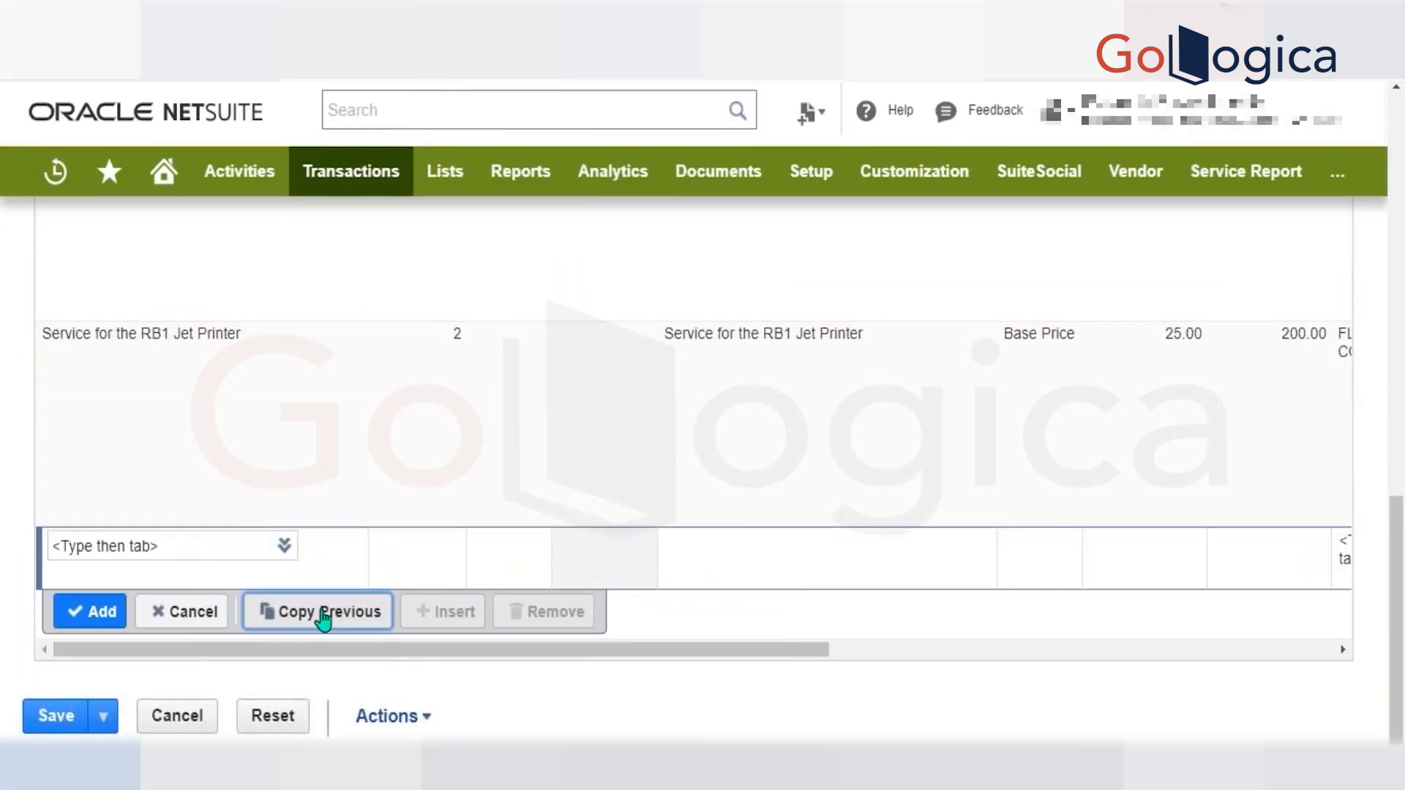
{"action": "key", "text": "Return"}
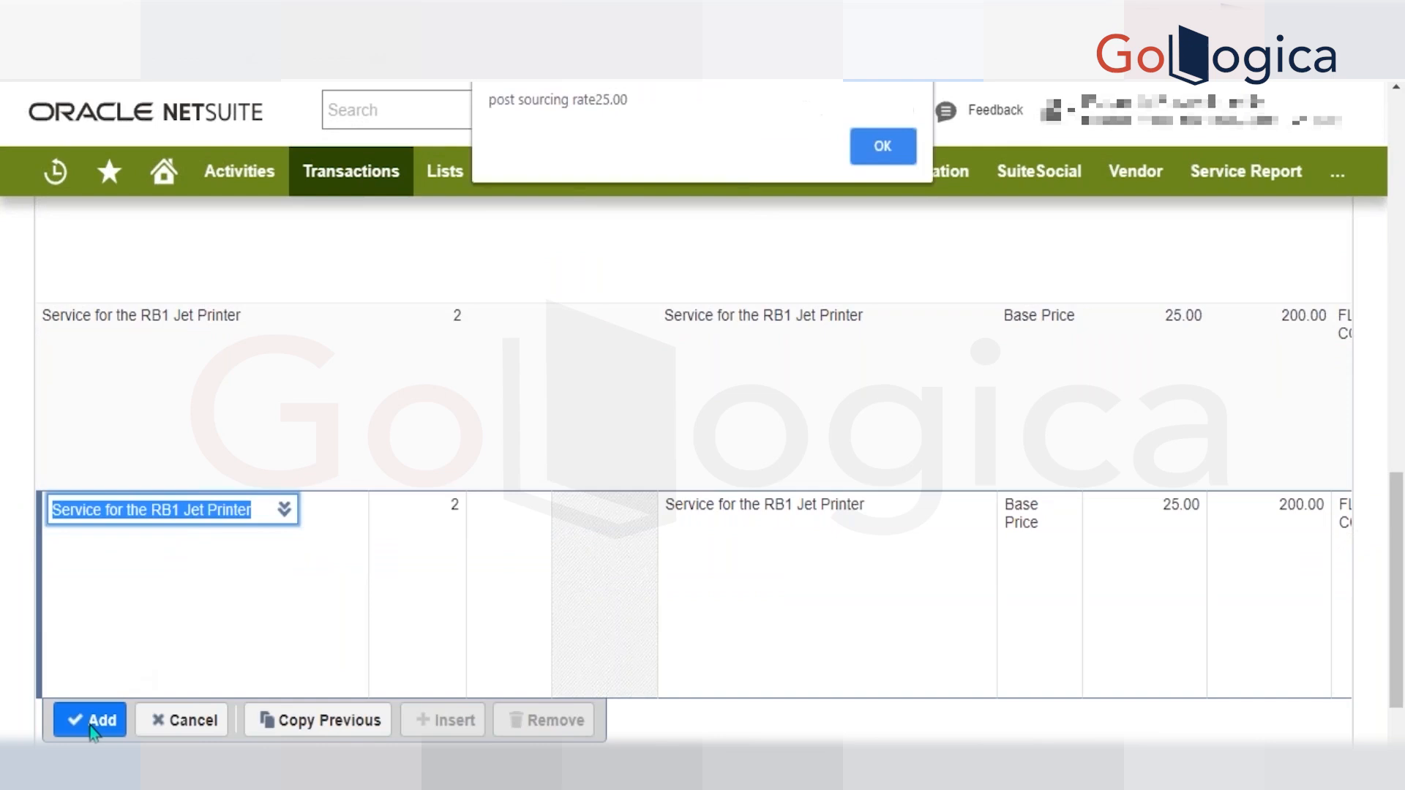
{"action": "key", "text": "Return"}
{"action": "left_click", "coordinate": [93, 725]}
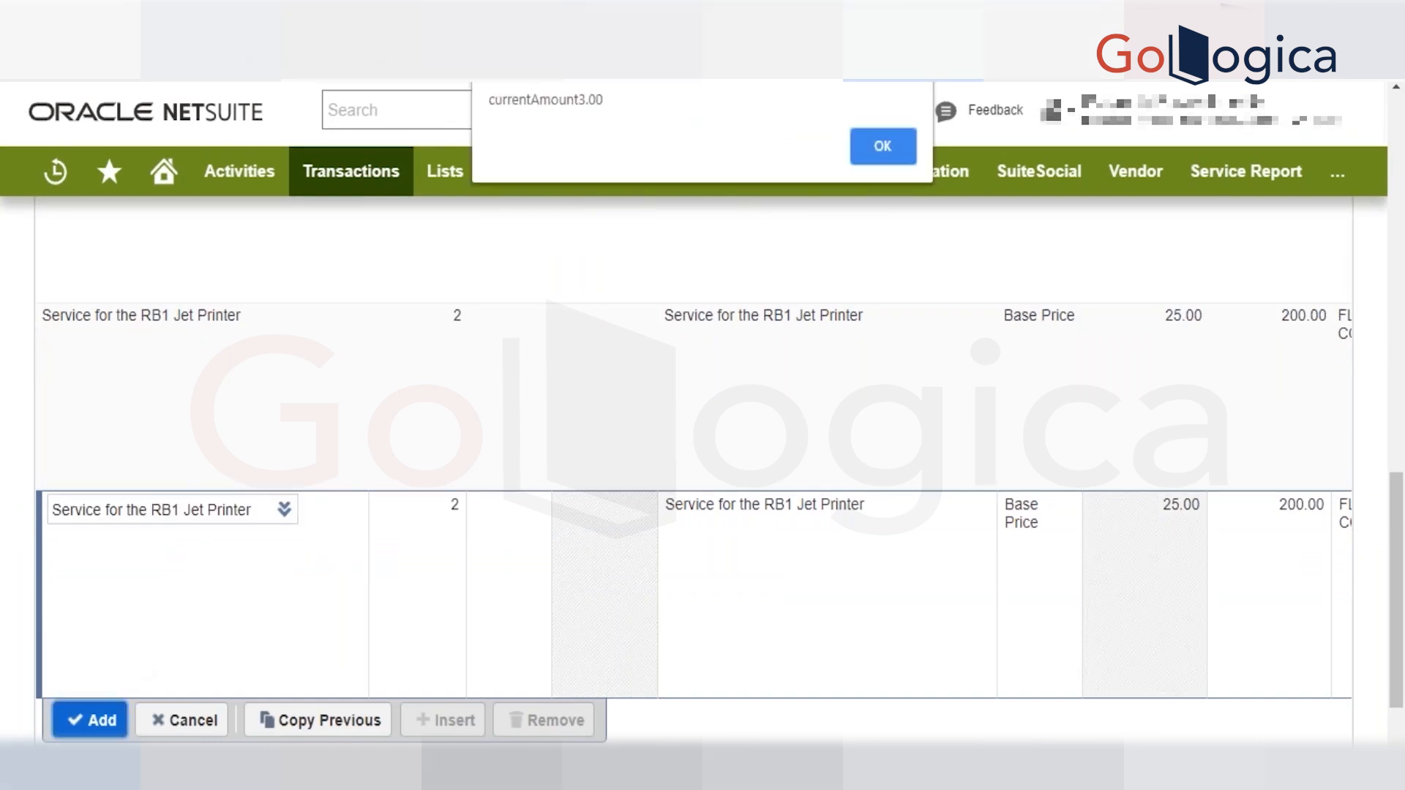
{"action": "key", "text": "Return"}
{"action": "key", "text": "Return"}
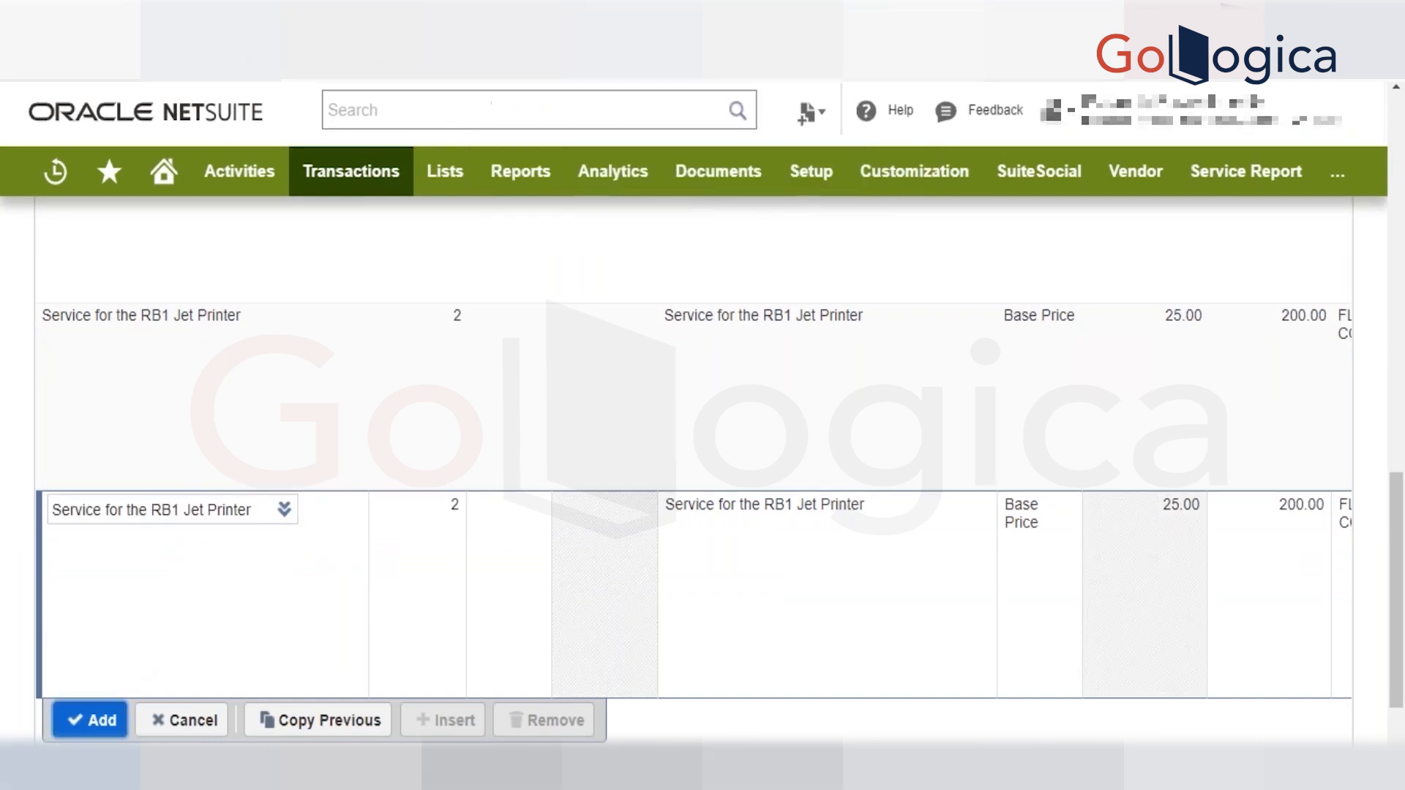
Check the values the script wrote to the invoice's PO # and Memo fields.
{"action": "scroll", "coordinate": [629, 561], "scroll_direction": "up", "scroll_amount": 15}
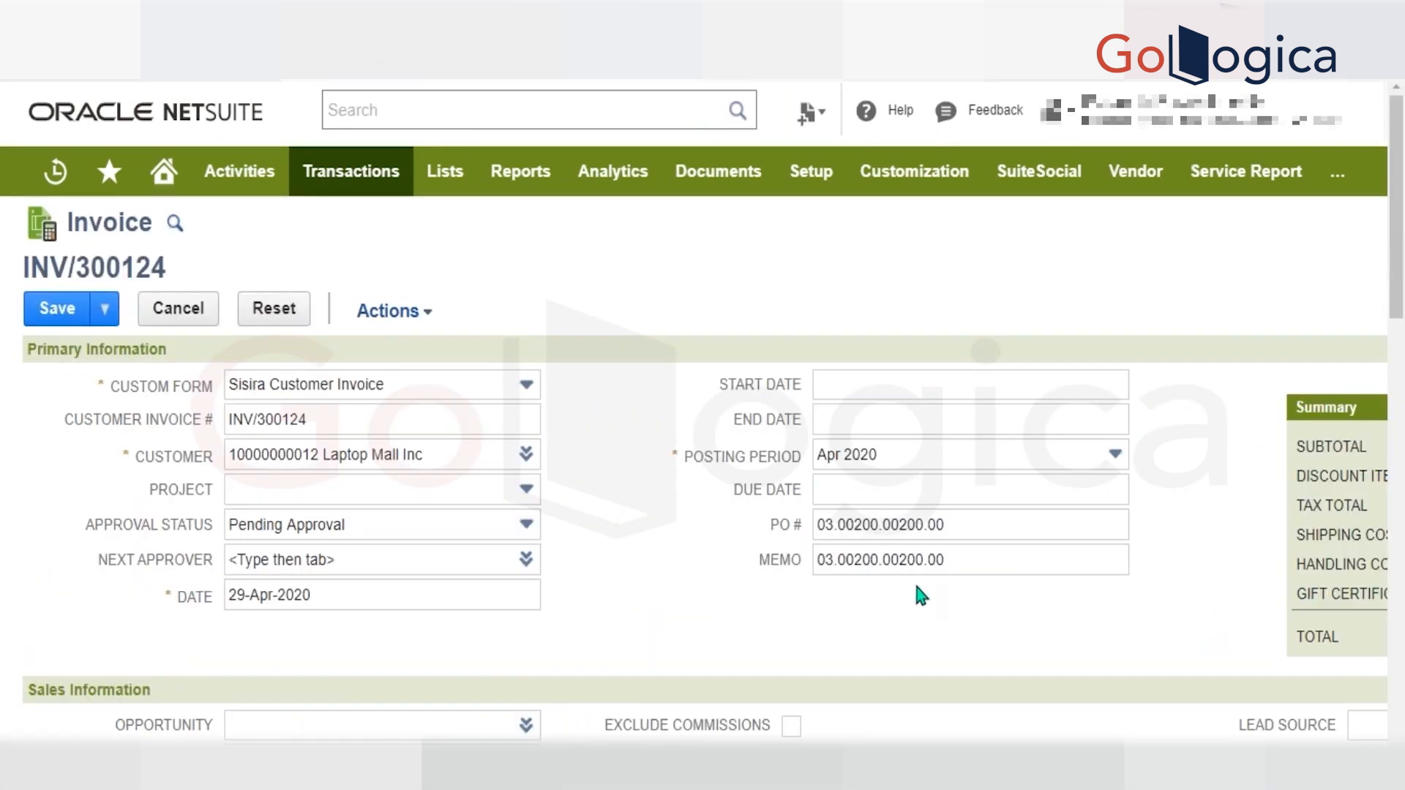
{"action": "left_click", "coordinate": [960, 558]}
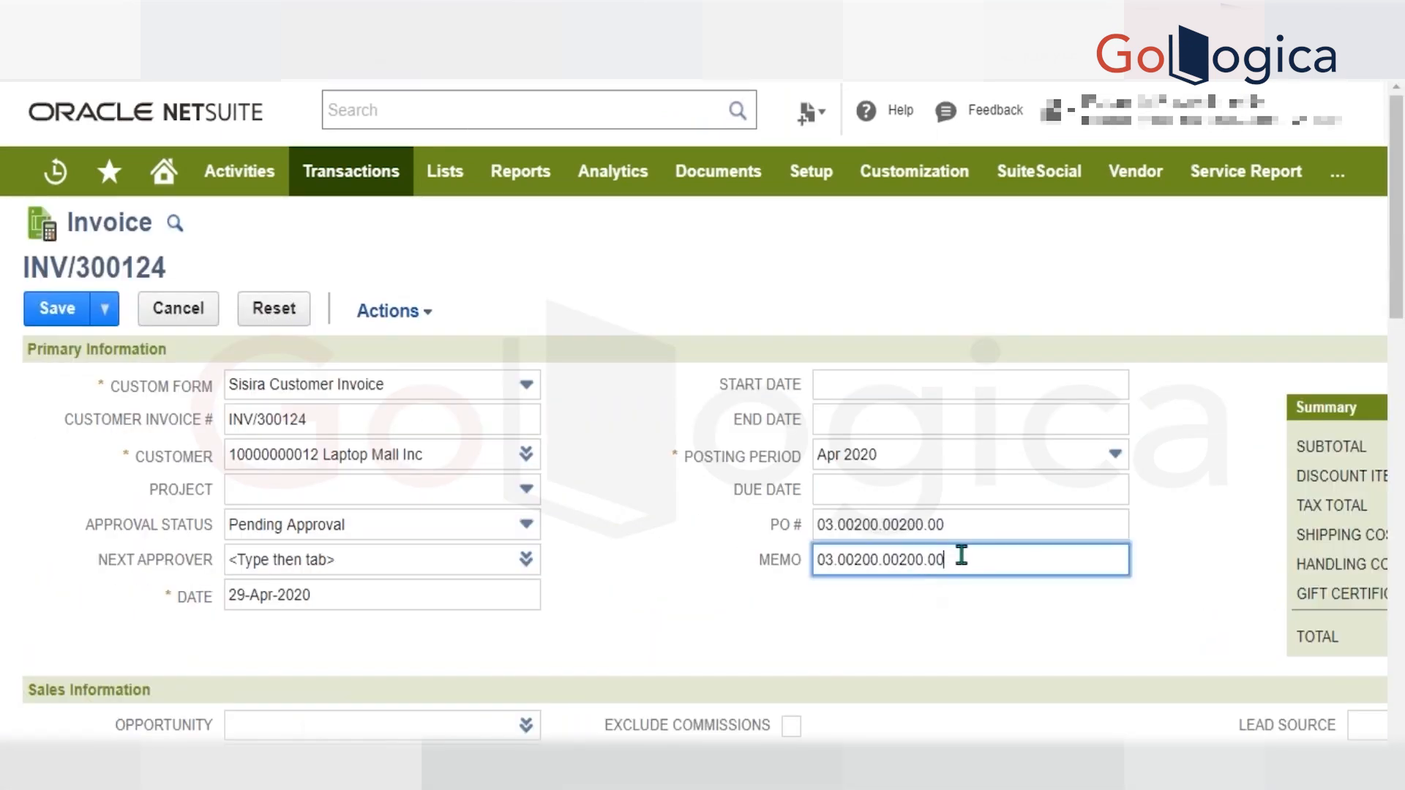
{"action": "scroll", "coordinate": [959, 556], "scroll_direction": "down", "scroll_amount": 5}
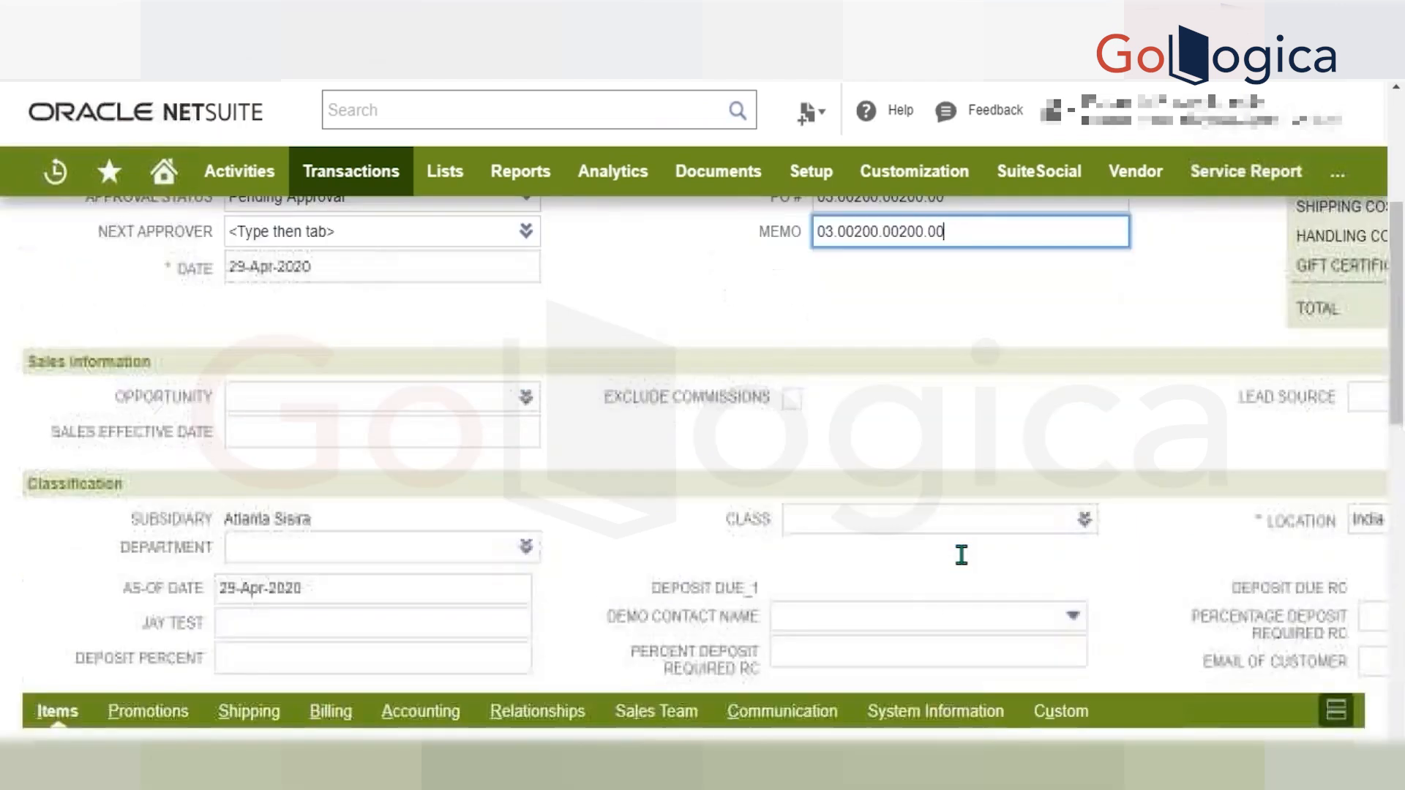
{"action": "scroll", "coordinate": [864, 421], "scroll_direction": "up", "scroll_amount": 2}
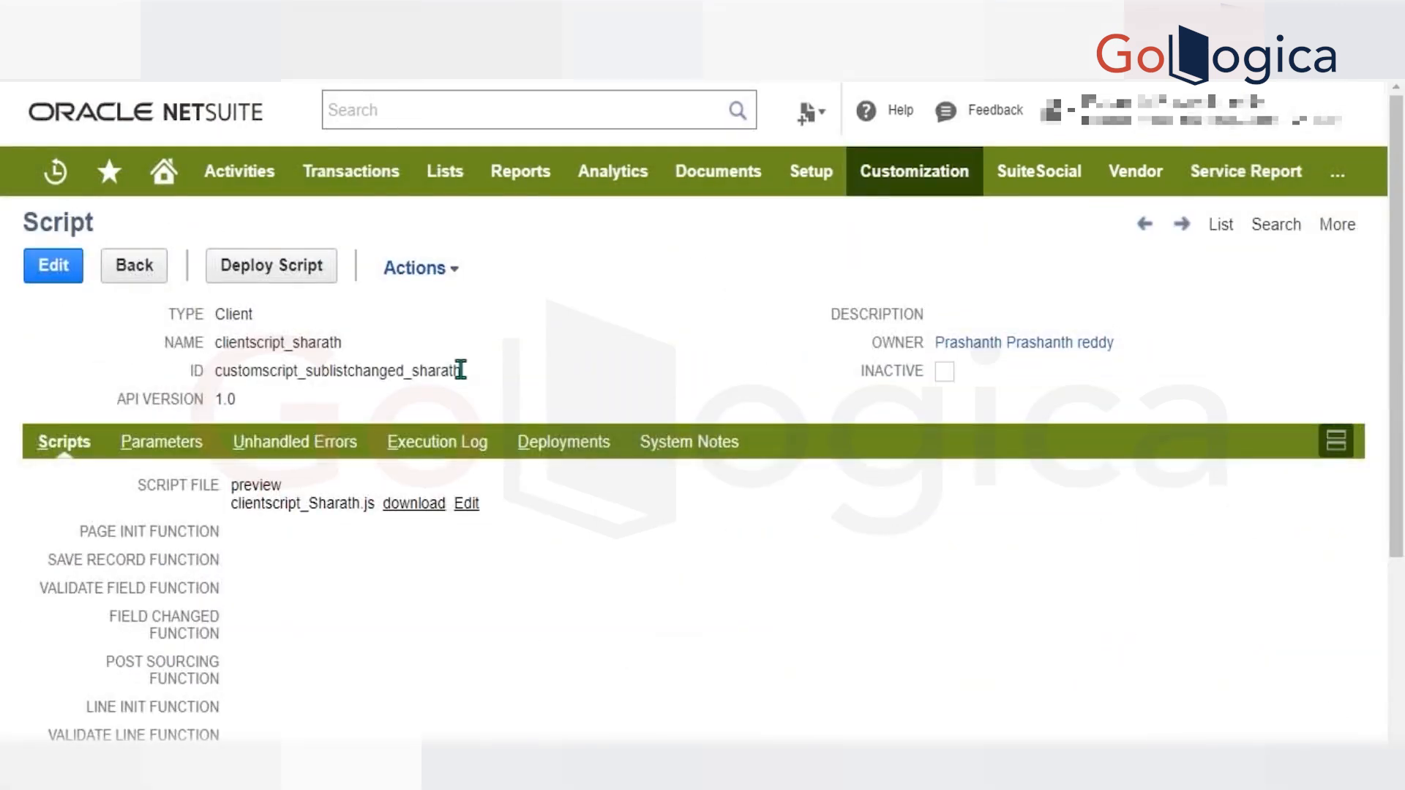
Reopen the client script file for editing and wrap Totalamount in Number() in the line 13 sum.
{"action": "left_click", "coordinate": [463, 507]}
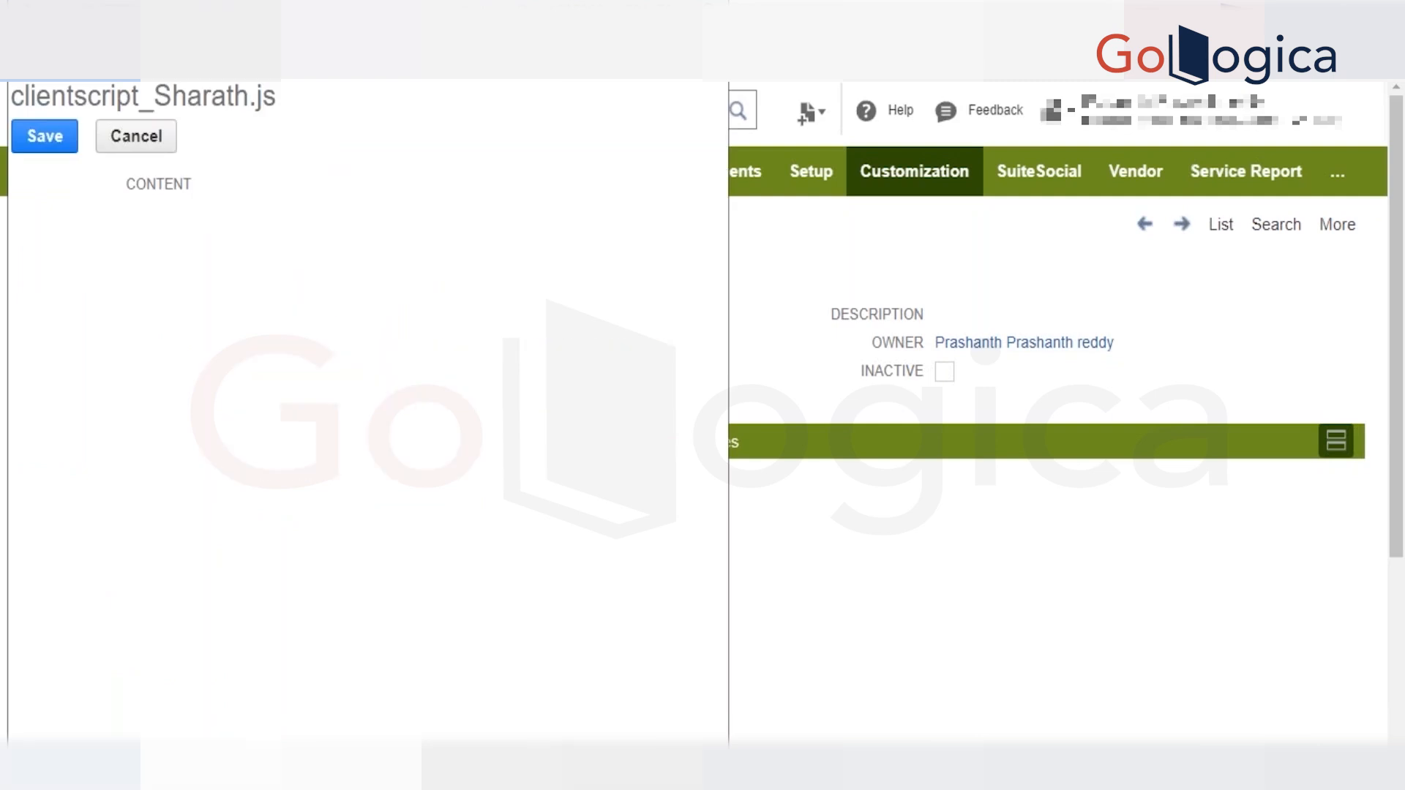
{"action": "left_click", "coordinate": [463, 505]}
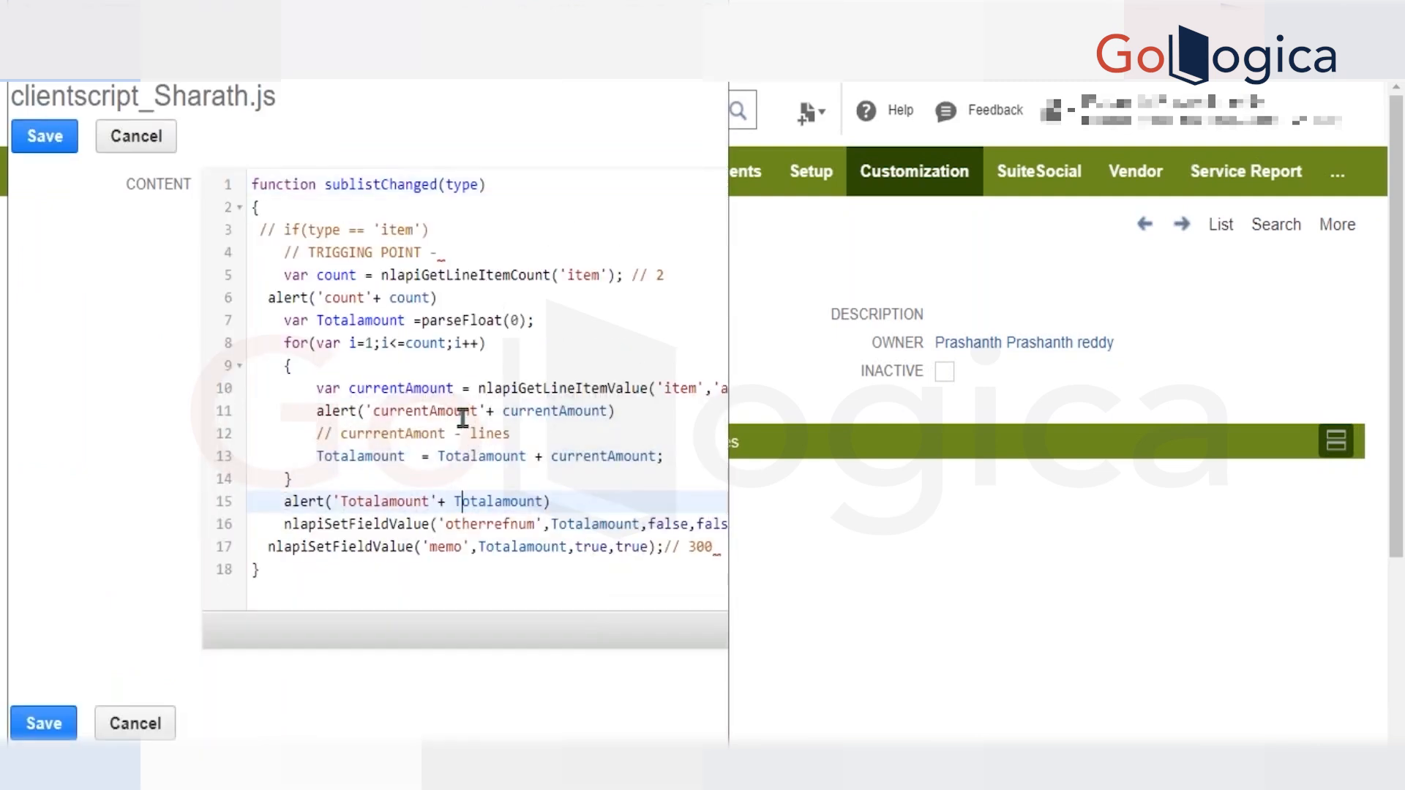
{"action": "left_click", "coordinate": [439, 456]}
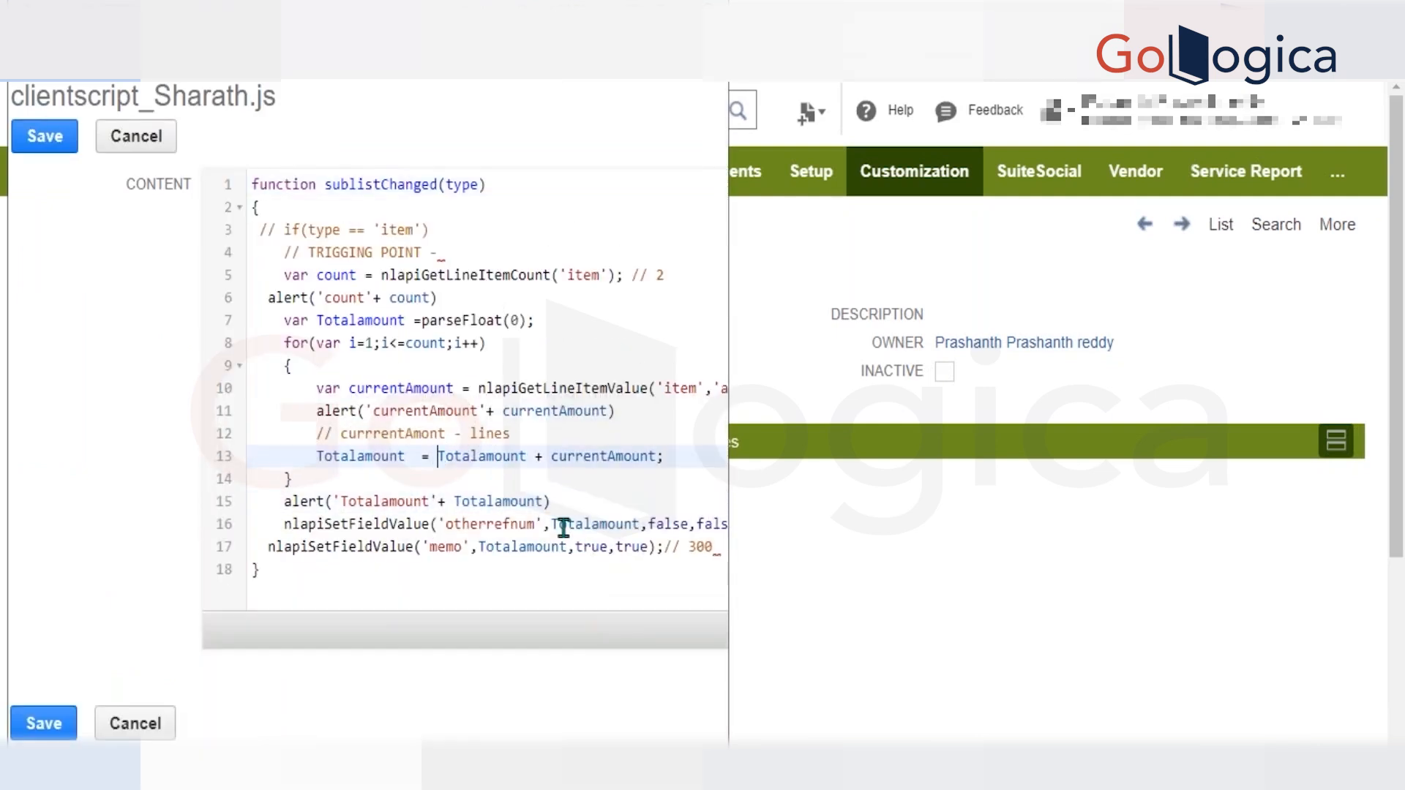
{"action": "type", "text": "Number*"}
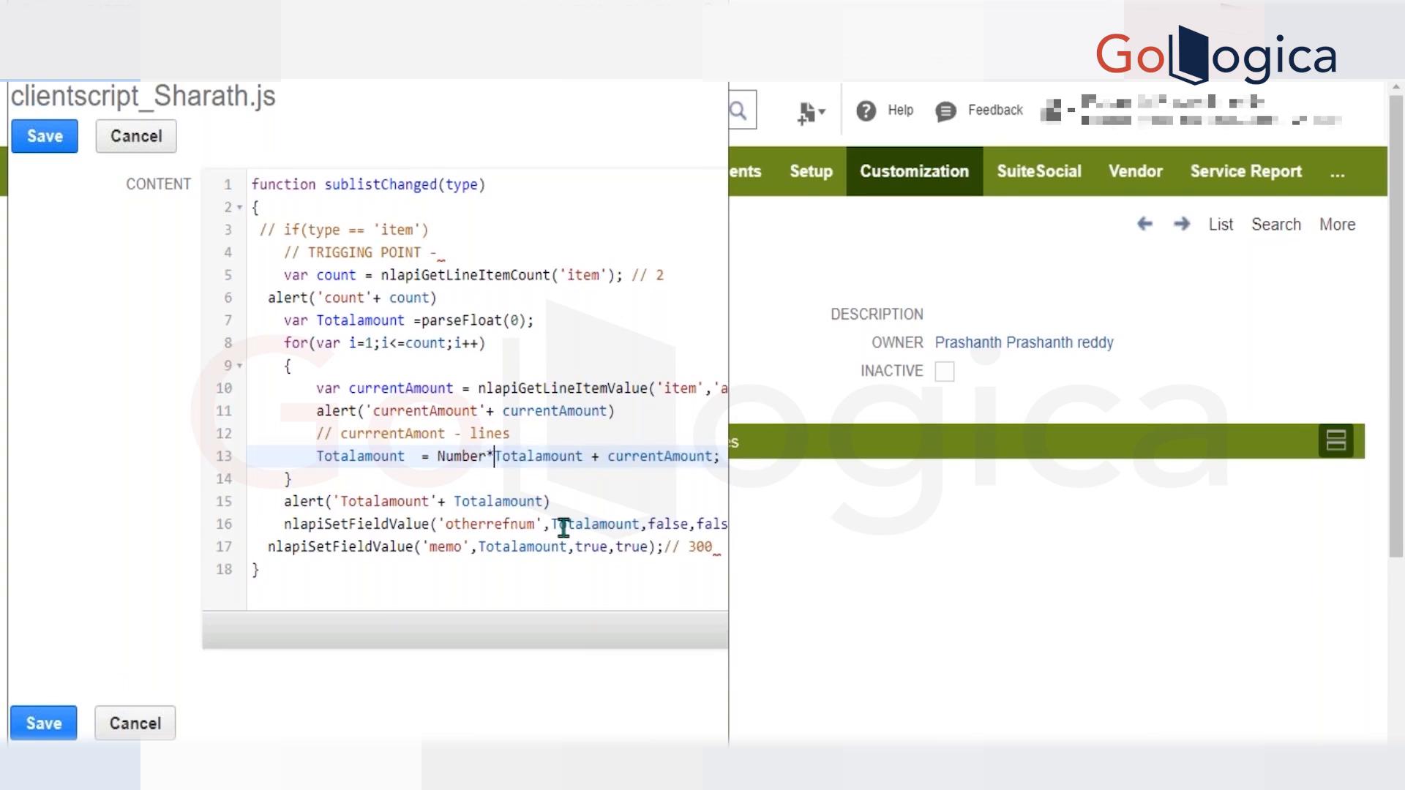
{"action": "key", "text": "BackSpace"}
{"action": "type", "text": "("}
{"action": "left_click", "coordinate": [587, 448]}
{"action": "type", "text": ")"}
Wrap currentAmount in Number() on line 13, save the script file, and reload the invoice.
{"action": "left_click", "coordinate": [618, 456]}
{"action": "type", "text": "Number("}
{"action": "scroll", "coordinate": [617, 456], "scroll_direction": "right", "scroll_amount": 3}
{"action": "type", "text": ")"}
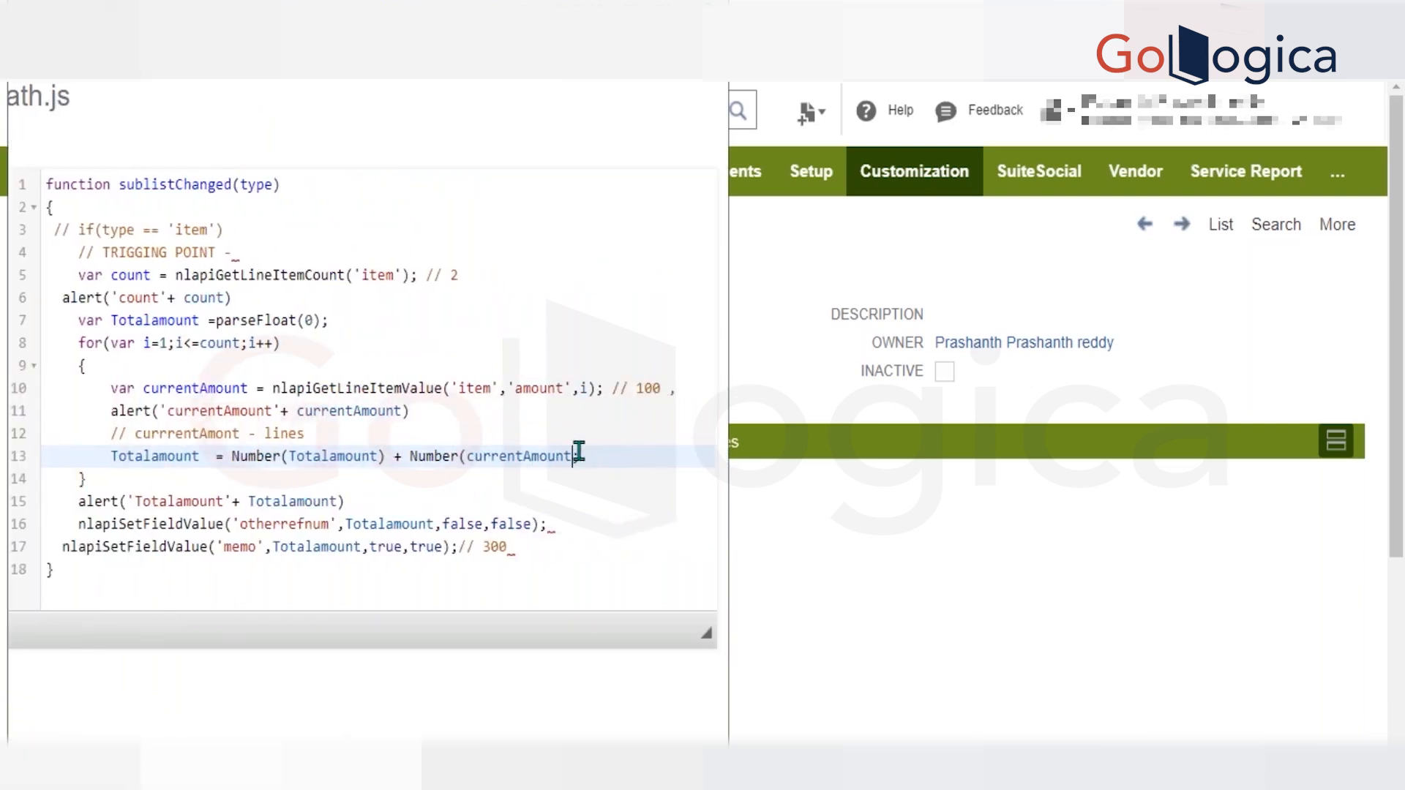
{"action": "scroll", "coordinate": [453, 405], "scroll_direction": "left", "scroll_amount": 1}
{"action": "scroll", "coordinate": [453, 404], "scroll_direction": "left", "scroll_amount": 3}
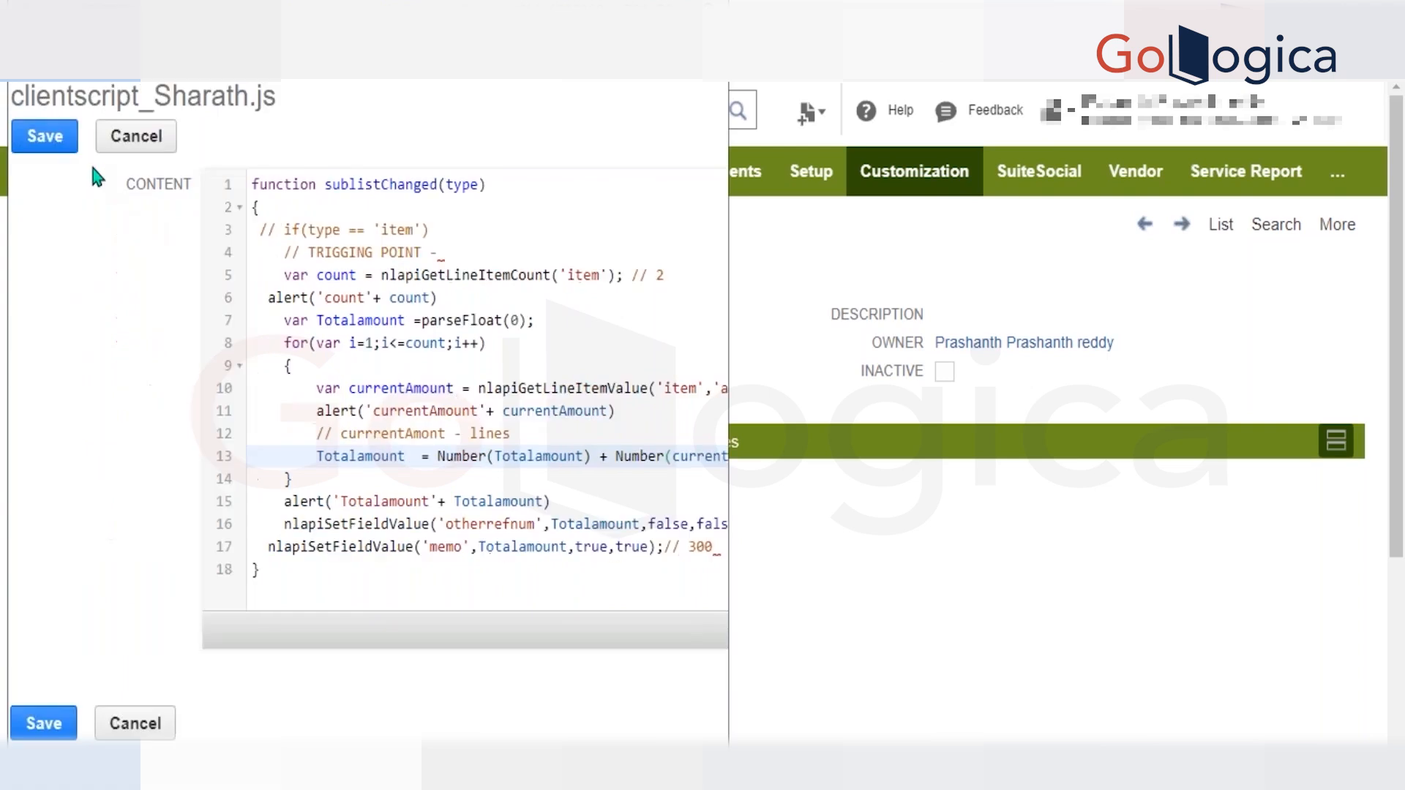
{"action": "left_click", "coordinate": [59, 152]}
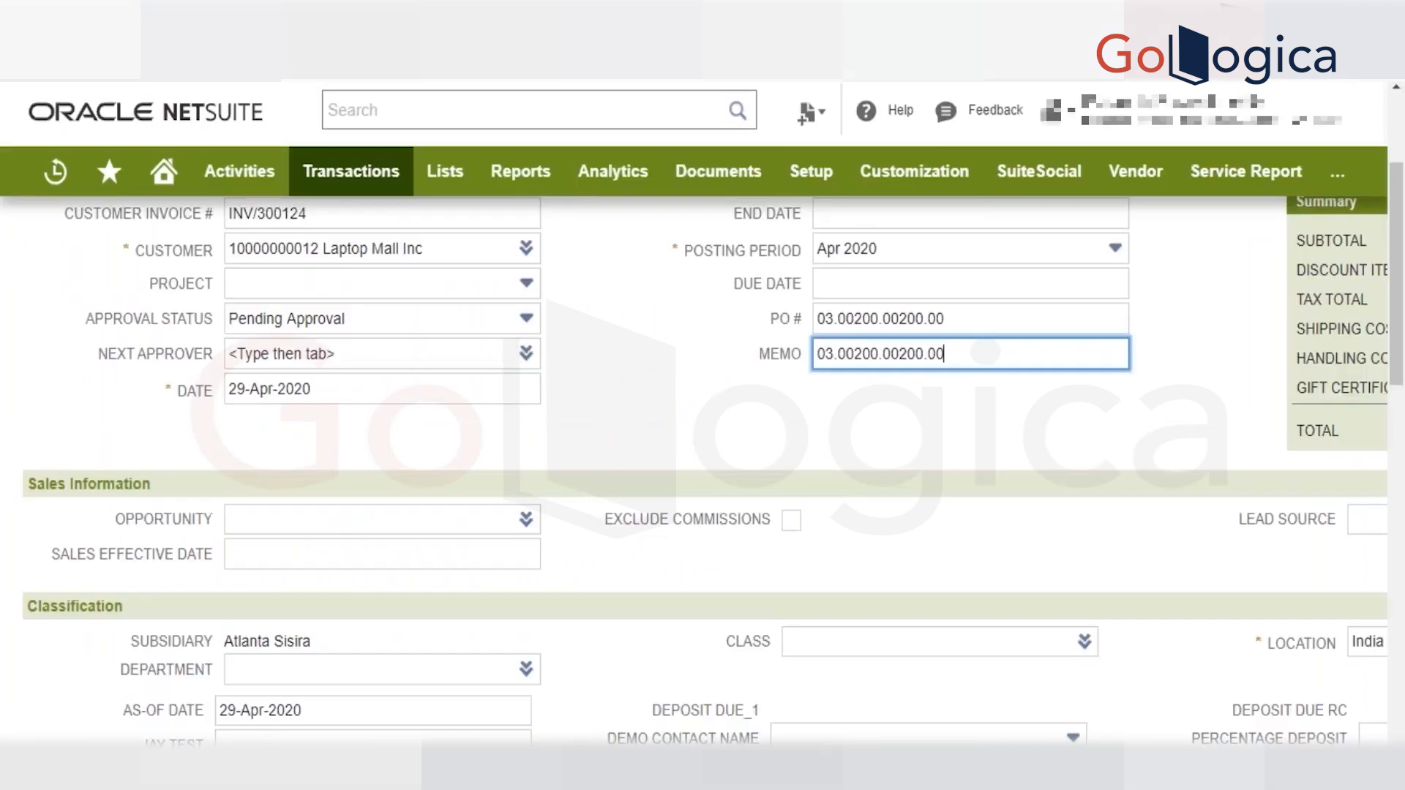
{"action": "key", "text": "F5"}
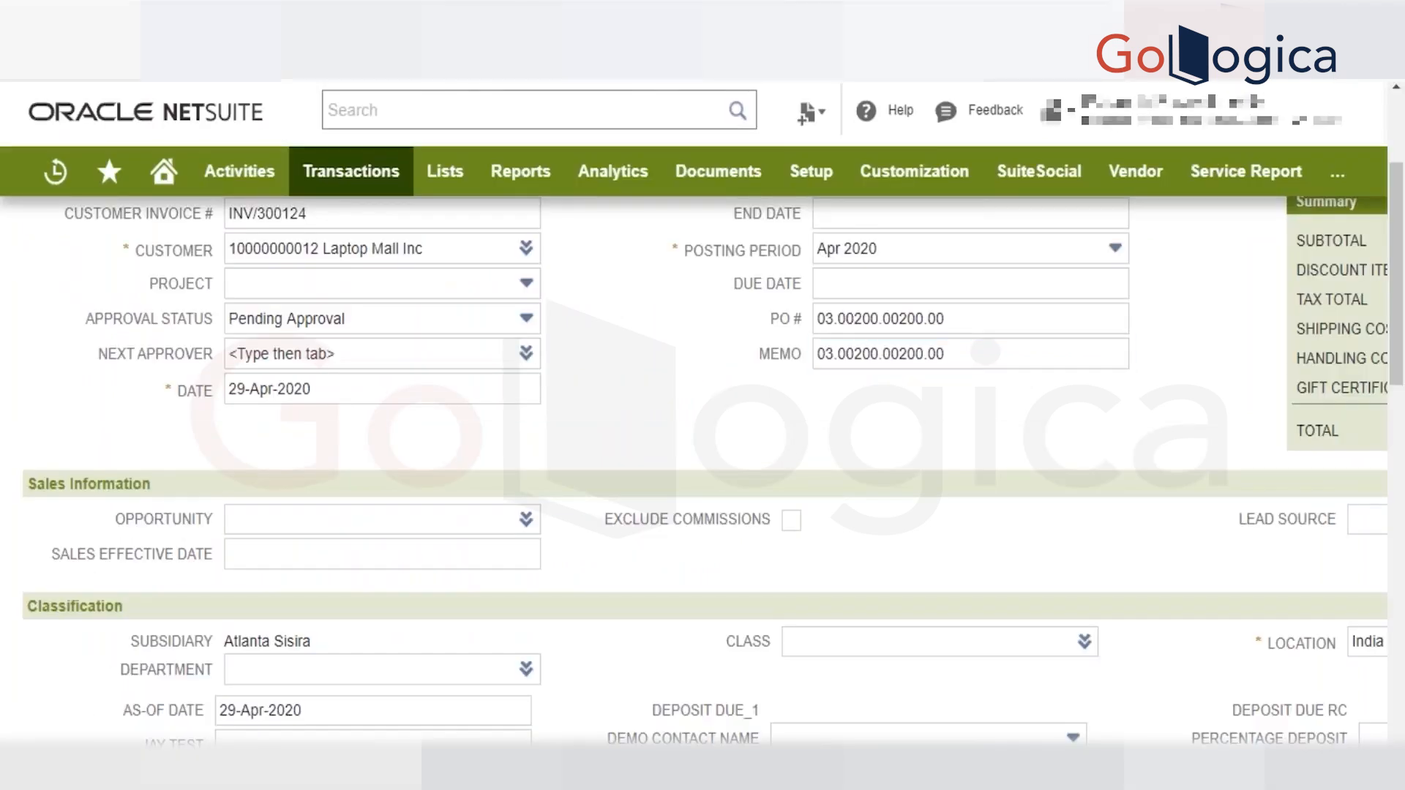
Copy the previous Service for the RB1 Jet Printer line into a new invoice item line and dismiss the sourcing alerts.
{"action": "key", "text": "Return"}
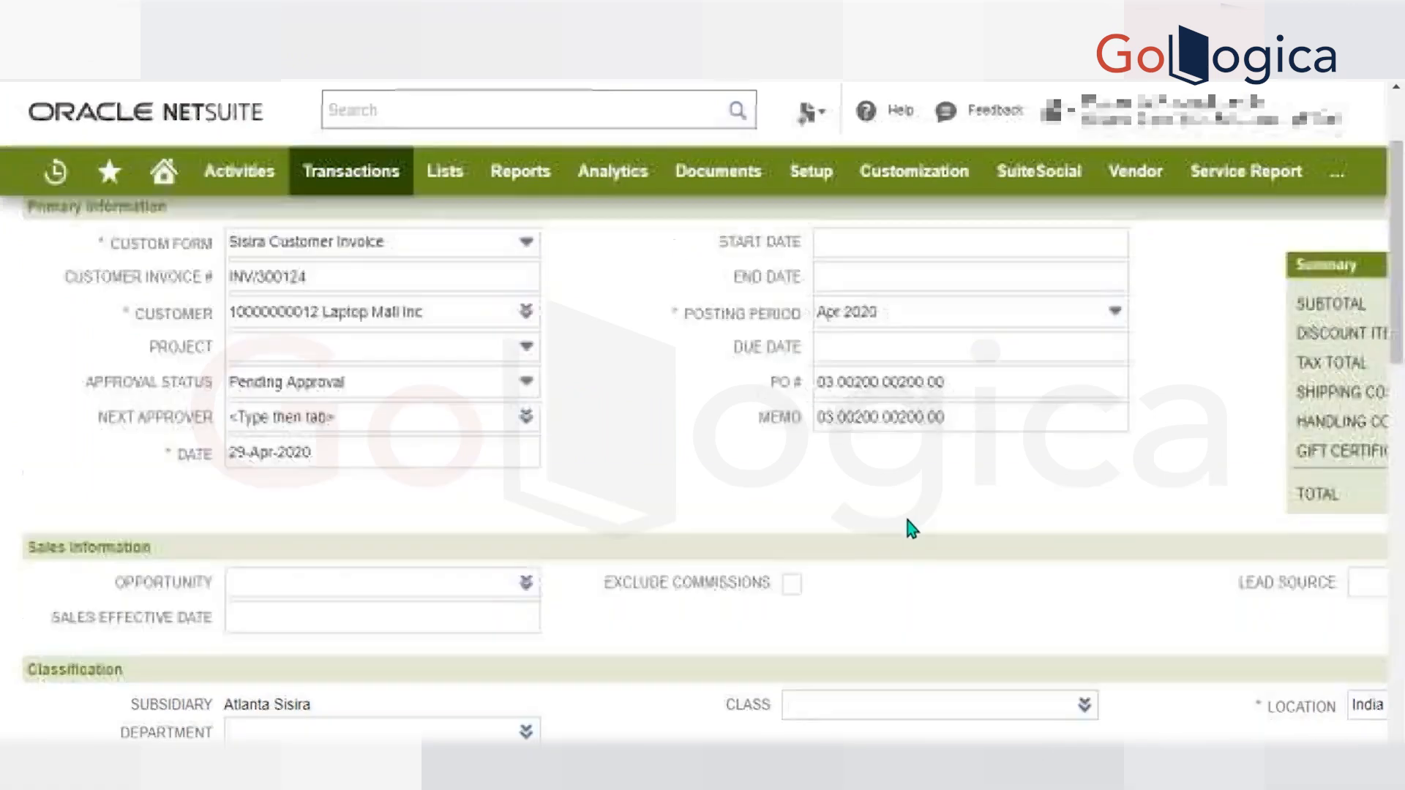
{"action": "scroll", "coordinate": [908, 521], "scroll_direction": "right", "scroll_amount": 5}
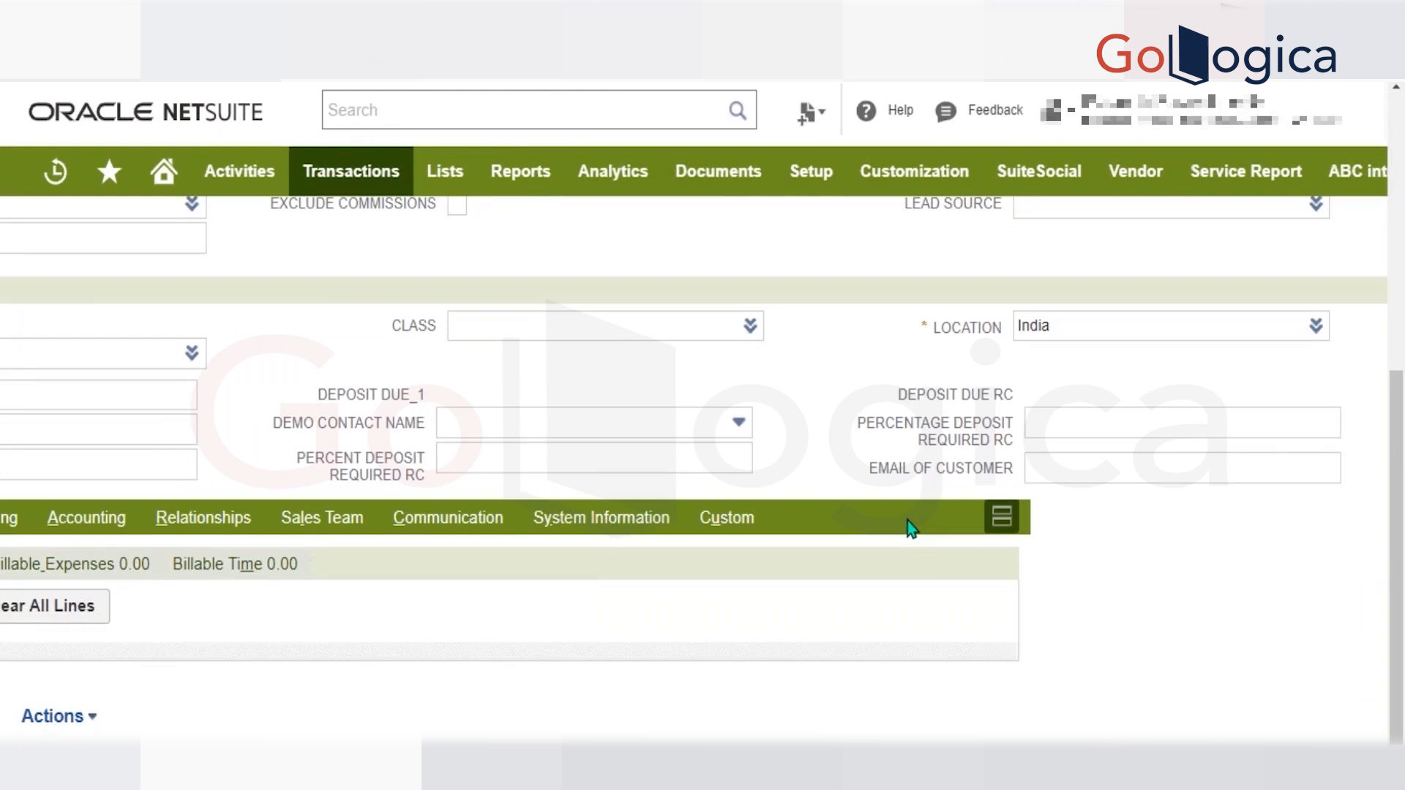
{"action": "key", "text": "Return"}
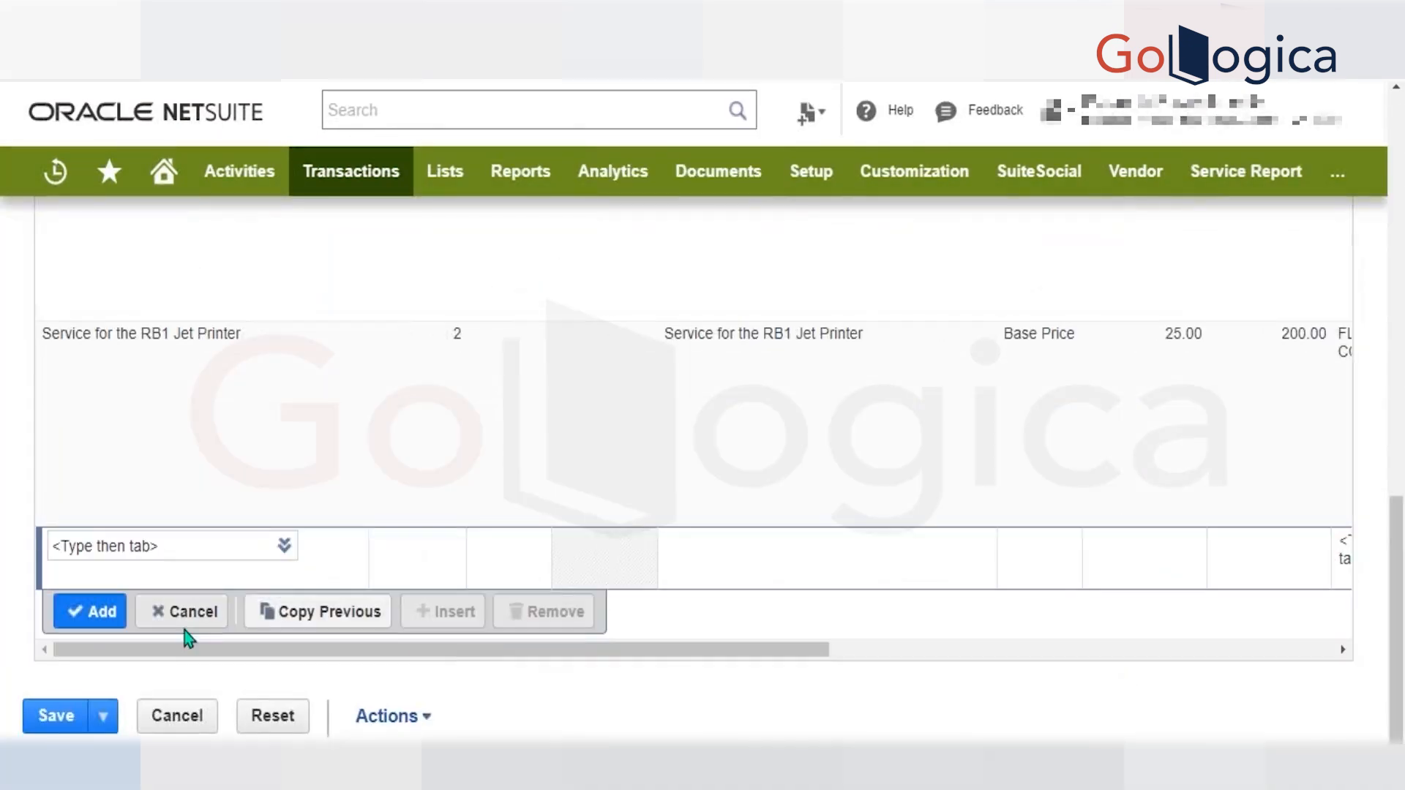
{"action": "left_click", "coordinate": [300, 607]}
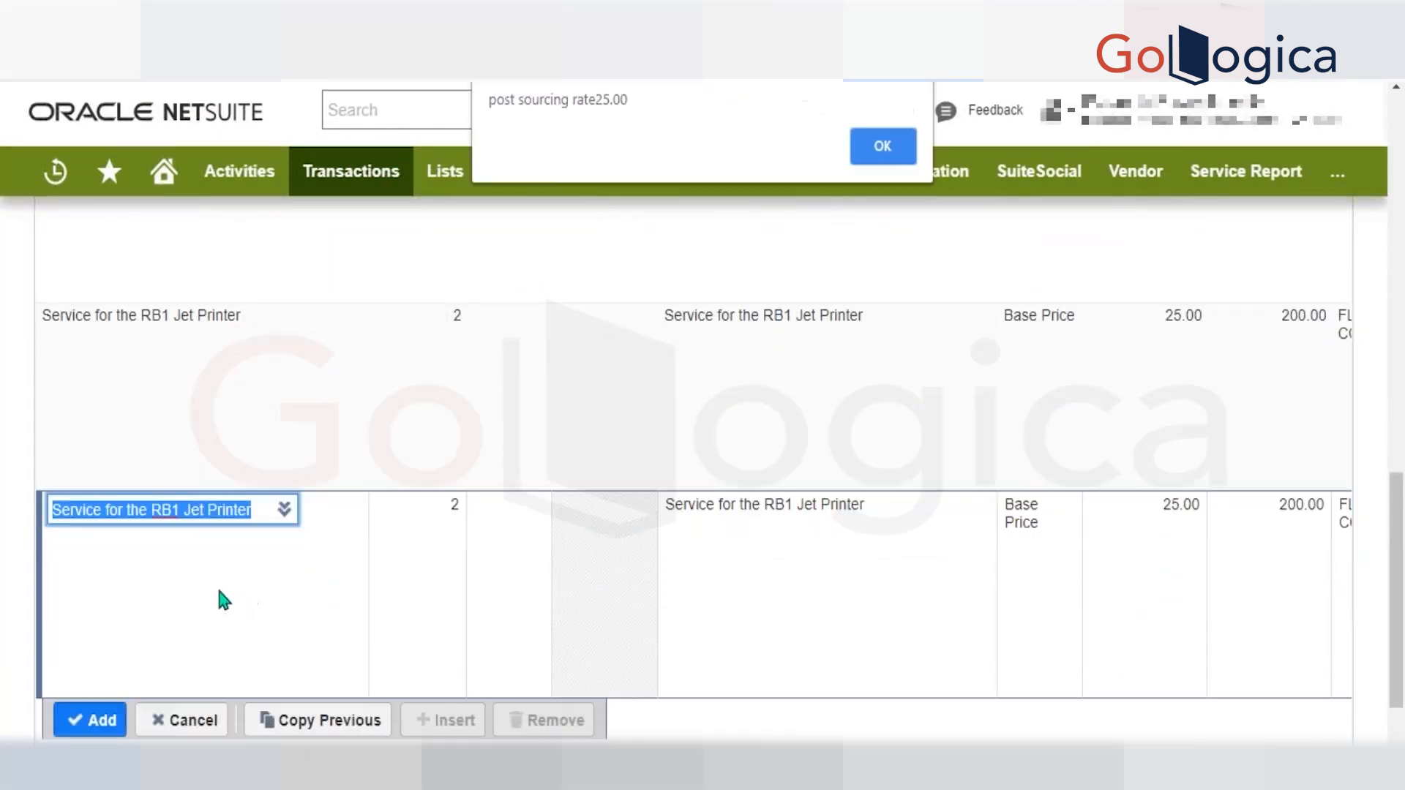
{"action": "key", "text": "Return"}
{"action": "scroll", "coordinate": [115, 672], "scroll_direction": "down", "scroll_amount": 1}
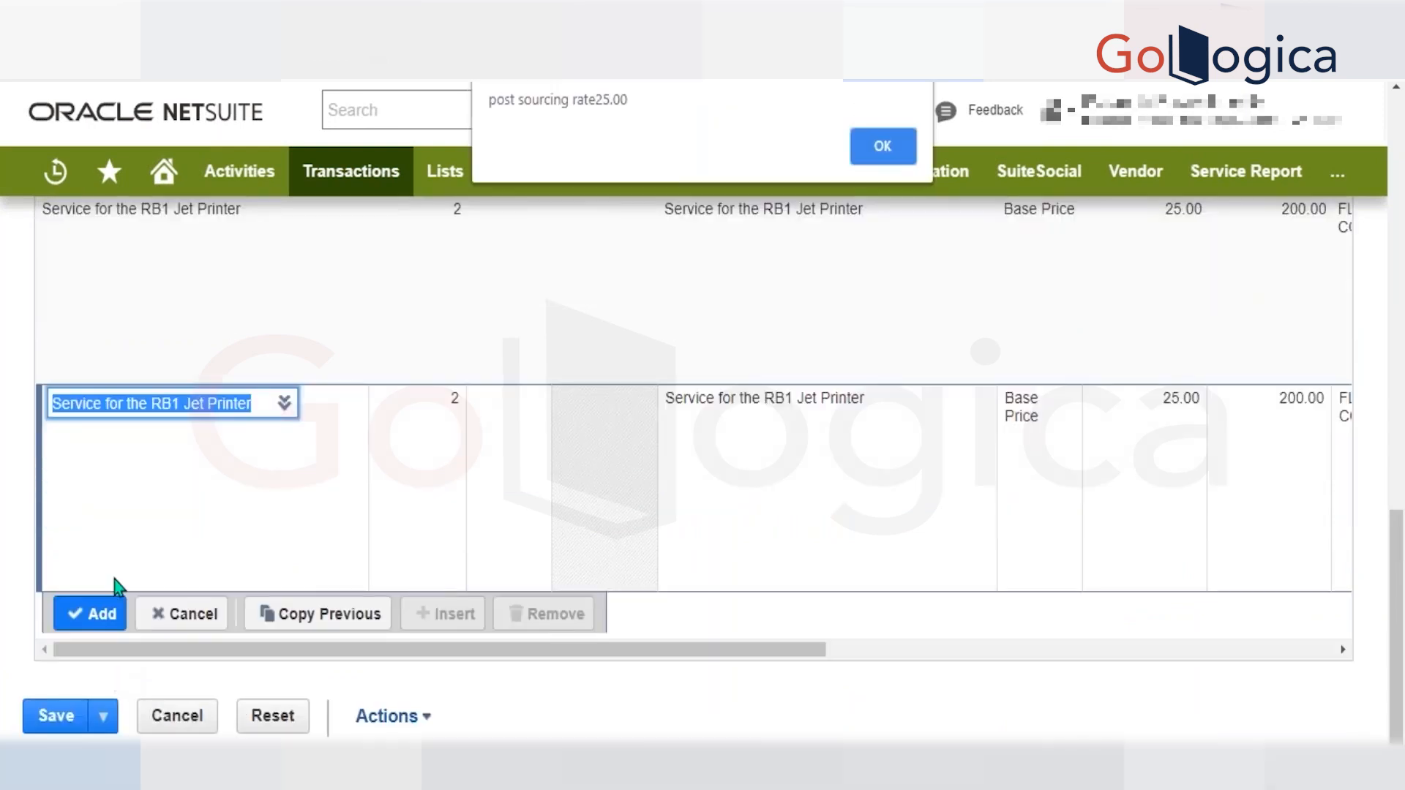
{"action": "key", "text": "Return"}
Add the copied Service for the RB1 Jet Printer line to the invoice and dismiss the script alerts.
{"action": "left_click", "coordinate": [105, 614]}
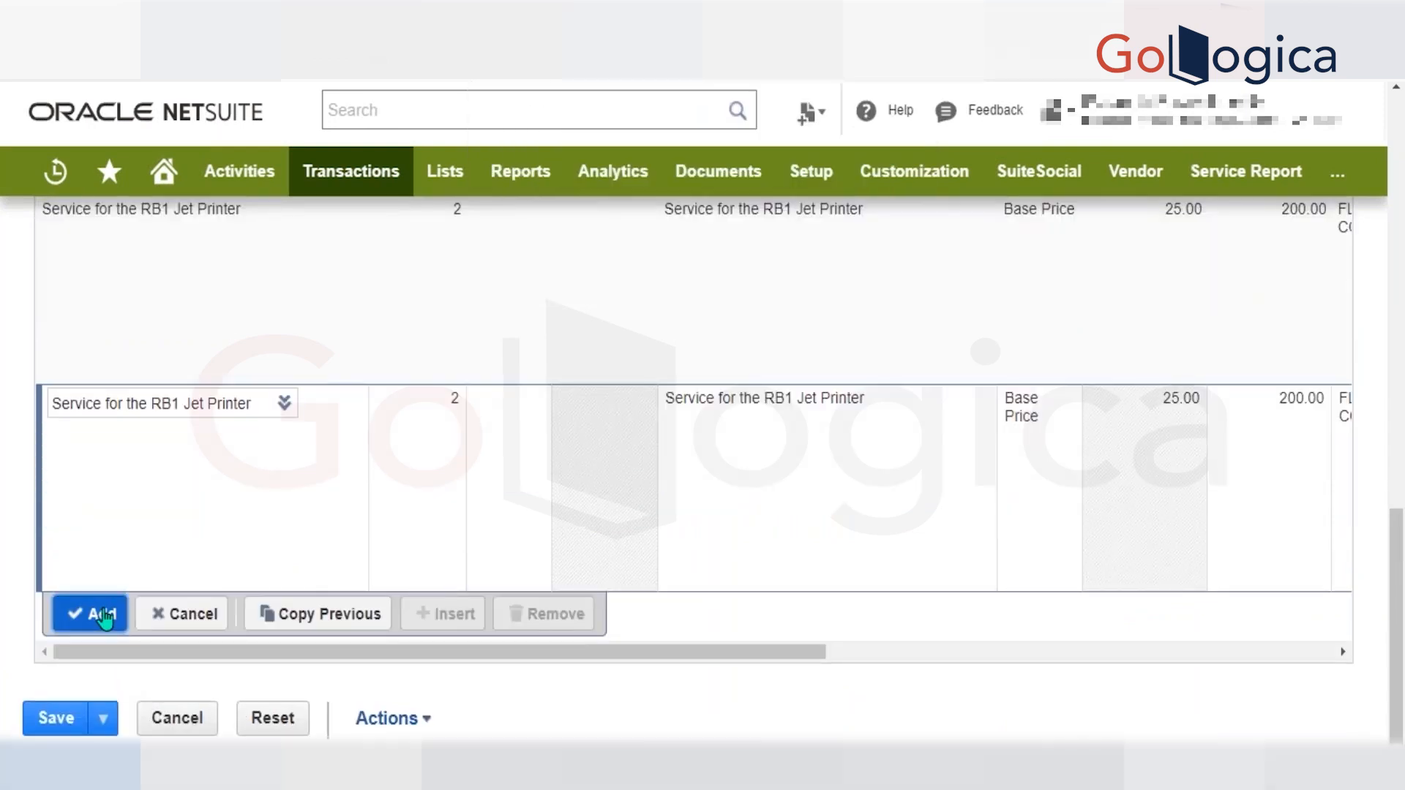
{"action": "key", "text": "Return"}
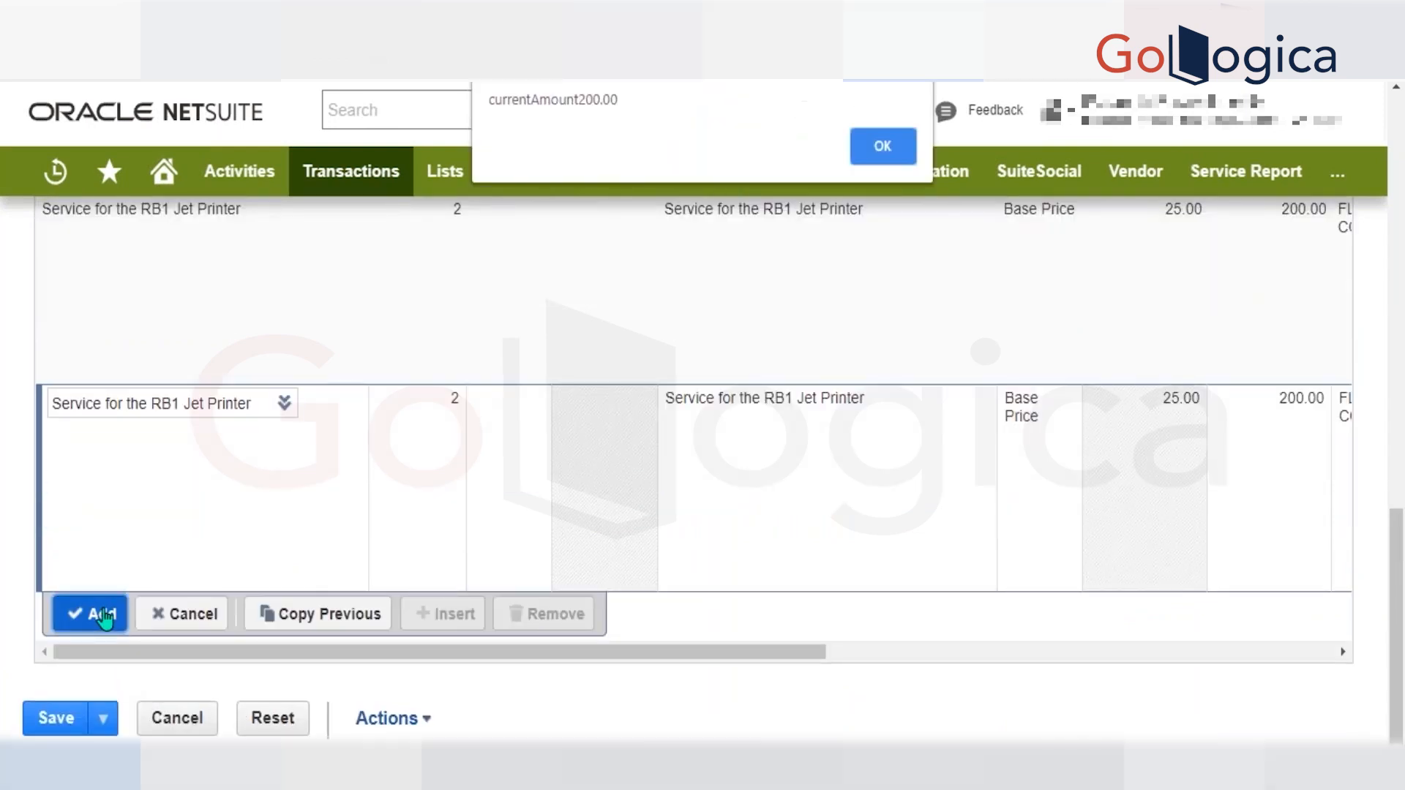
{"action": "key", "text": "Return"}
{"action": "key", "text": "Return"}
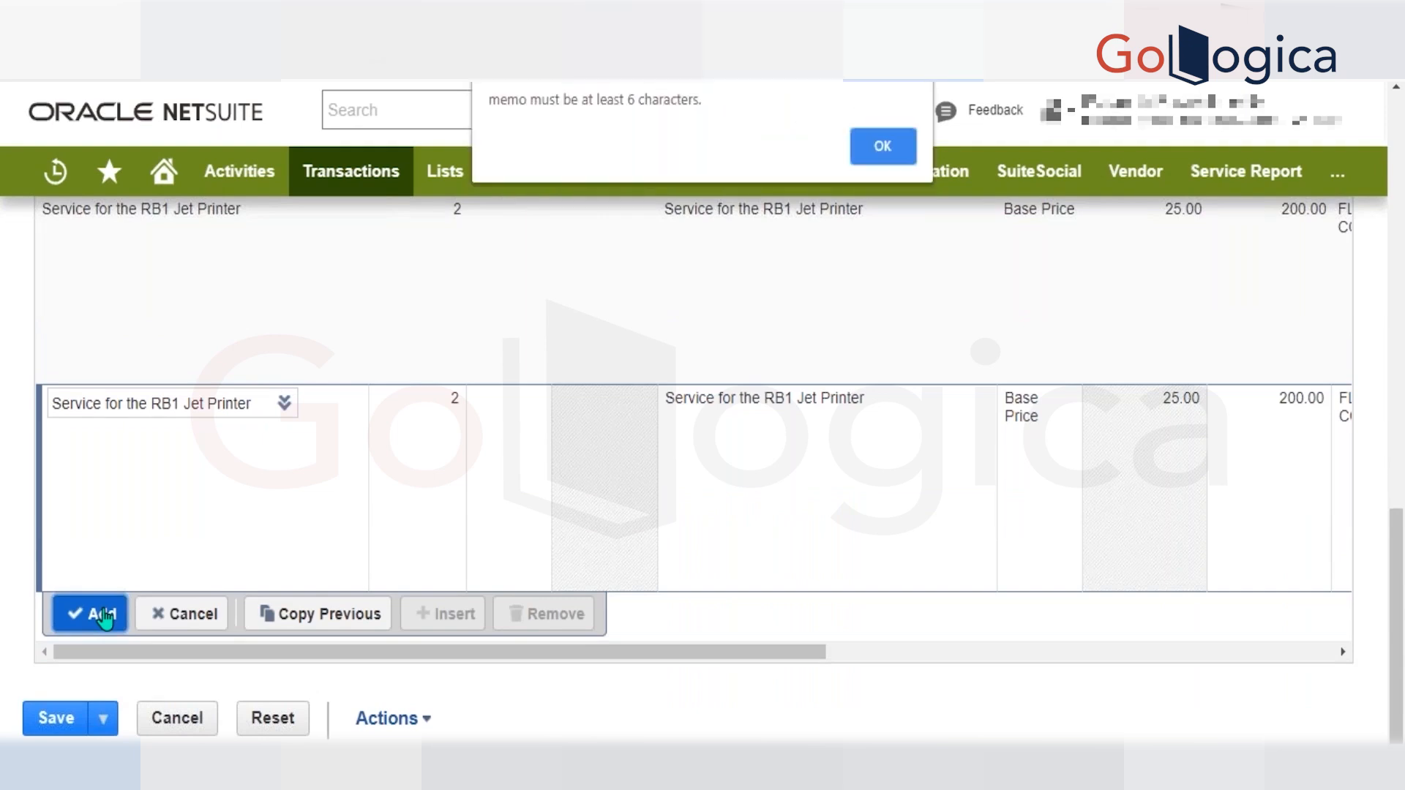
{"action": "key", "text": "Return"}
Compare the invoice's PO # and Memo values with the summary subtotal and the item lines.
{"action": "scroll", "coordinate": [609, 520], "scroll_direction": "up", "scroll_amount": 4}
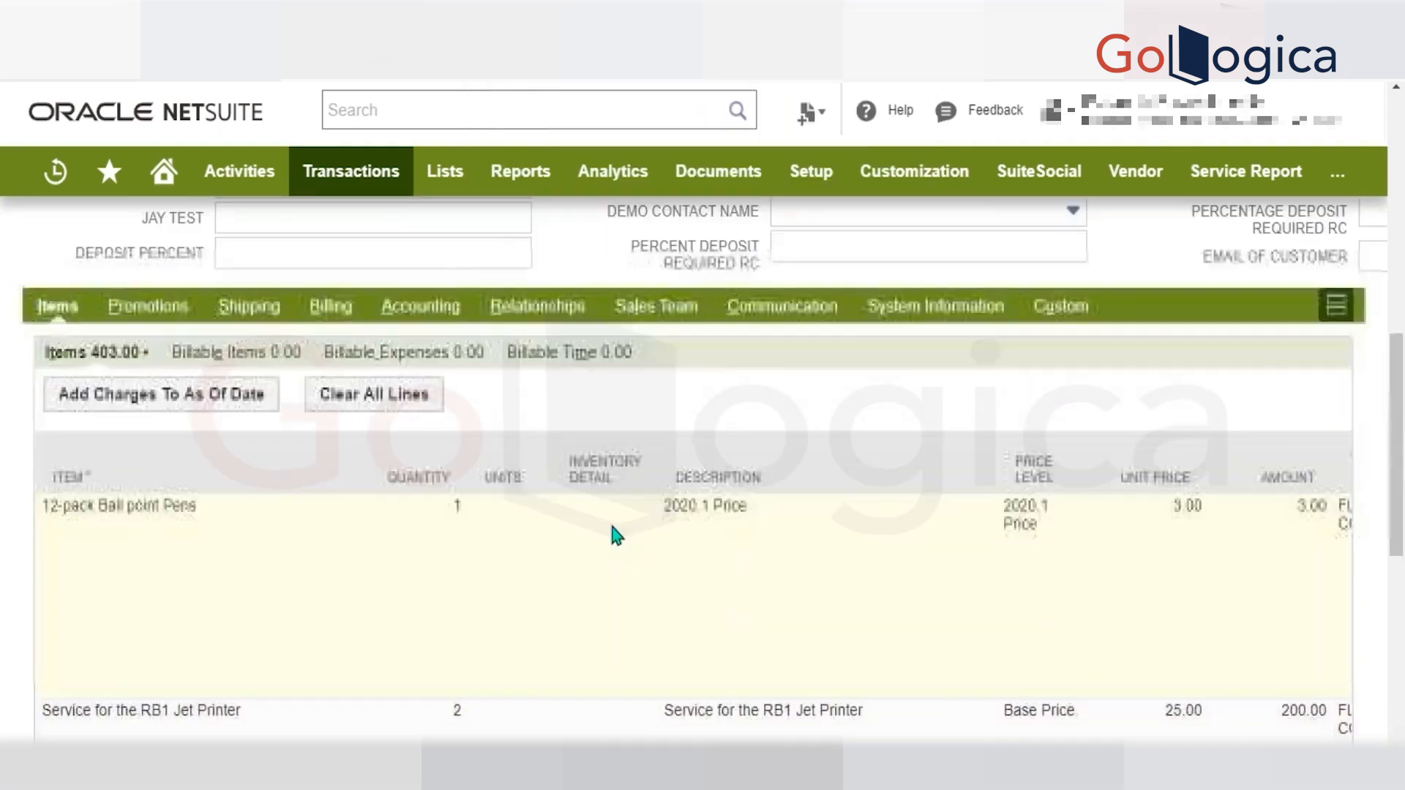
{"action": "scroll", "coordinate": [609, 520], "scroll_direction": "up", "scroll_amount": 10}
{"action": "left_click", "coordinate": [900, 444]}
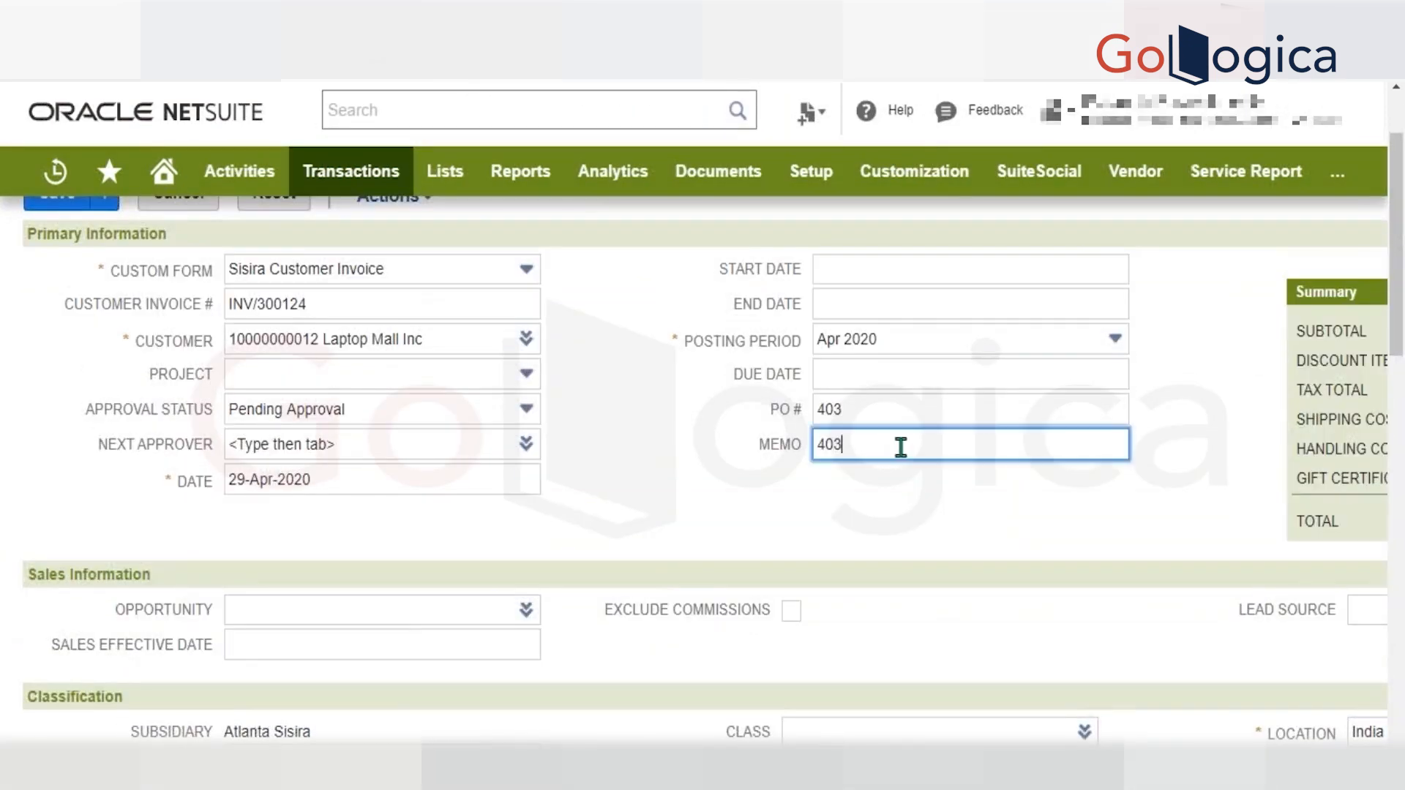
{"action": "left_click", "coordinate": [885, 410]}
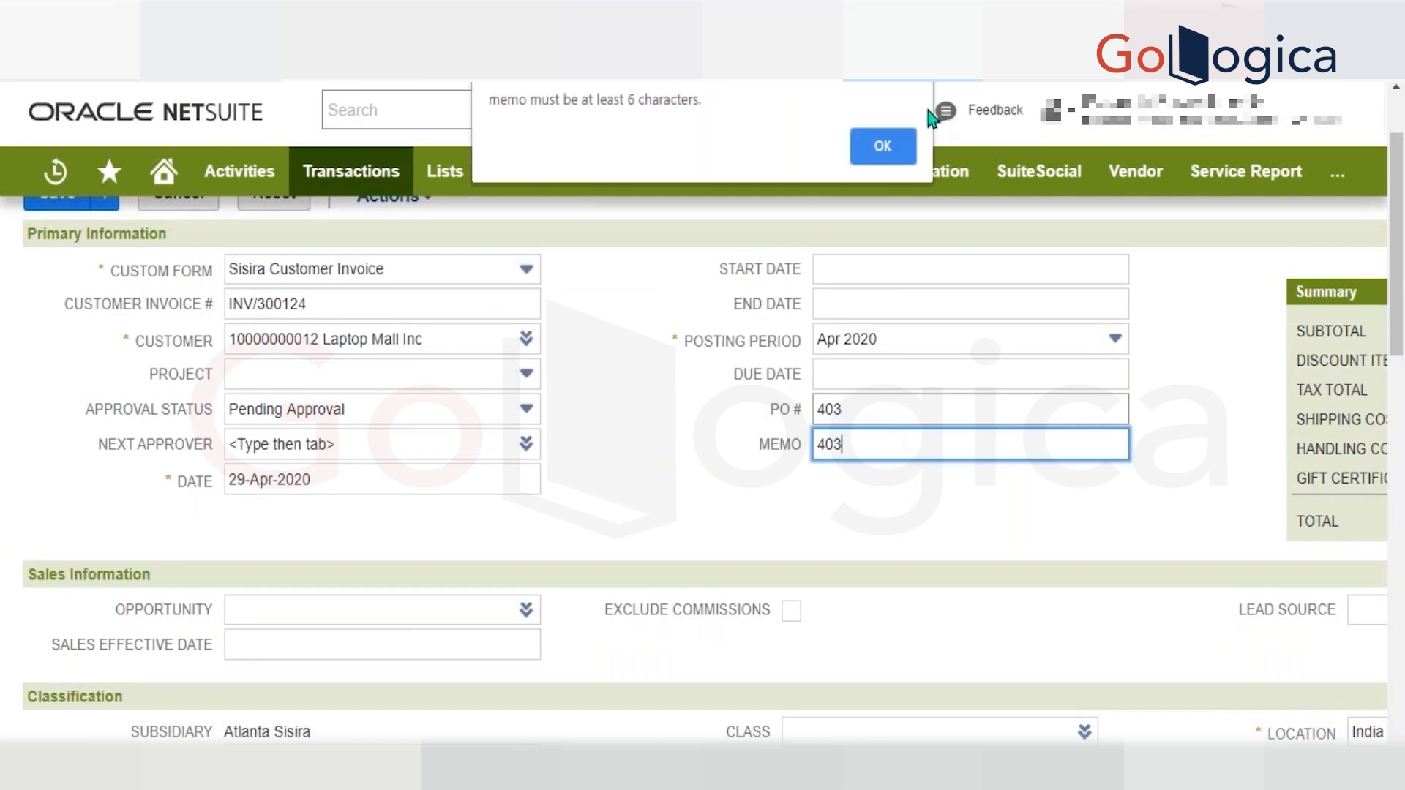
{"action": "left_click", "coordinate": [884, 139]}
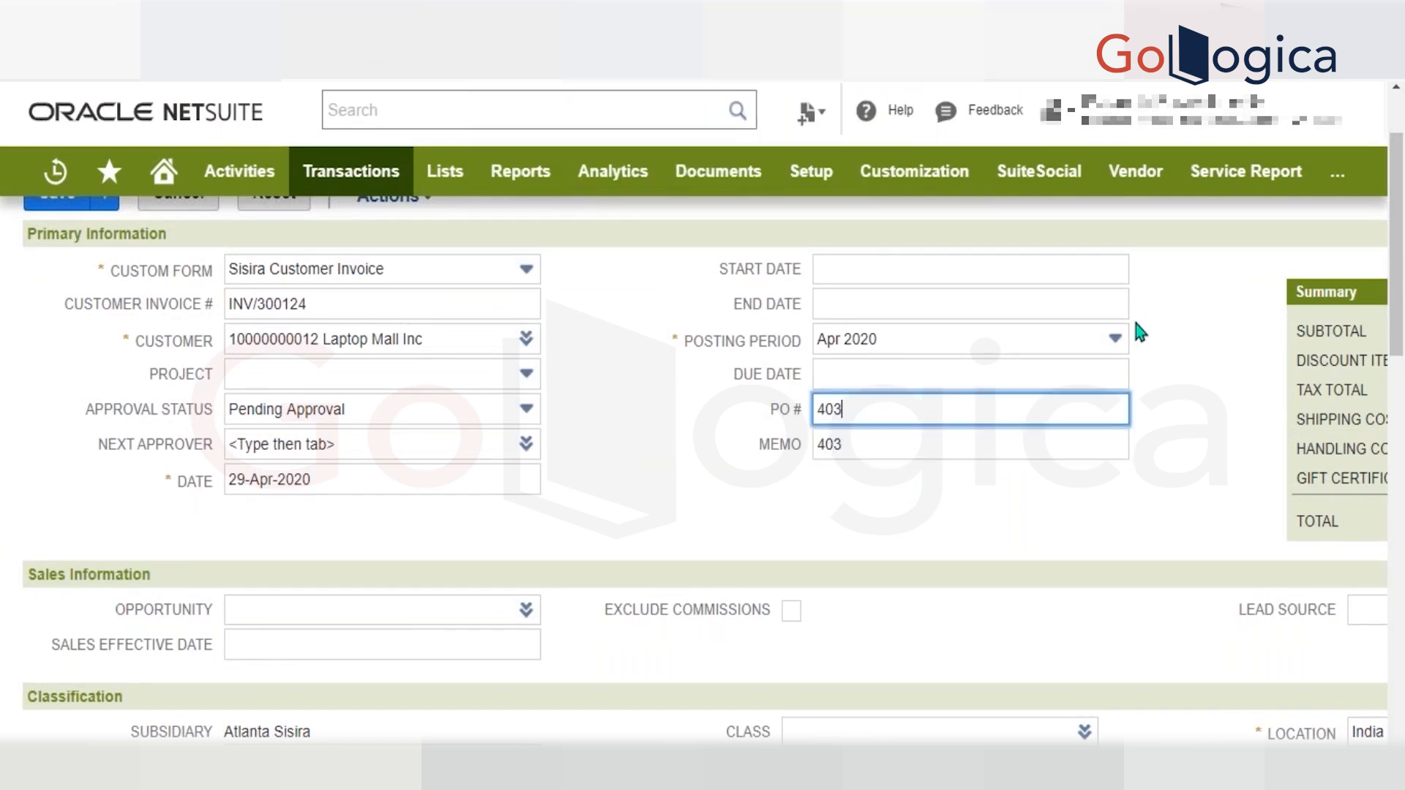
{"action": "scroll", "coordinate": [1131, 315], "scroll_direction": "right", "scroll_amount": 4}
{"action": "left_click_drag", "start_coordinate": [1264, 333], "coordinate": [1310, 327]}
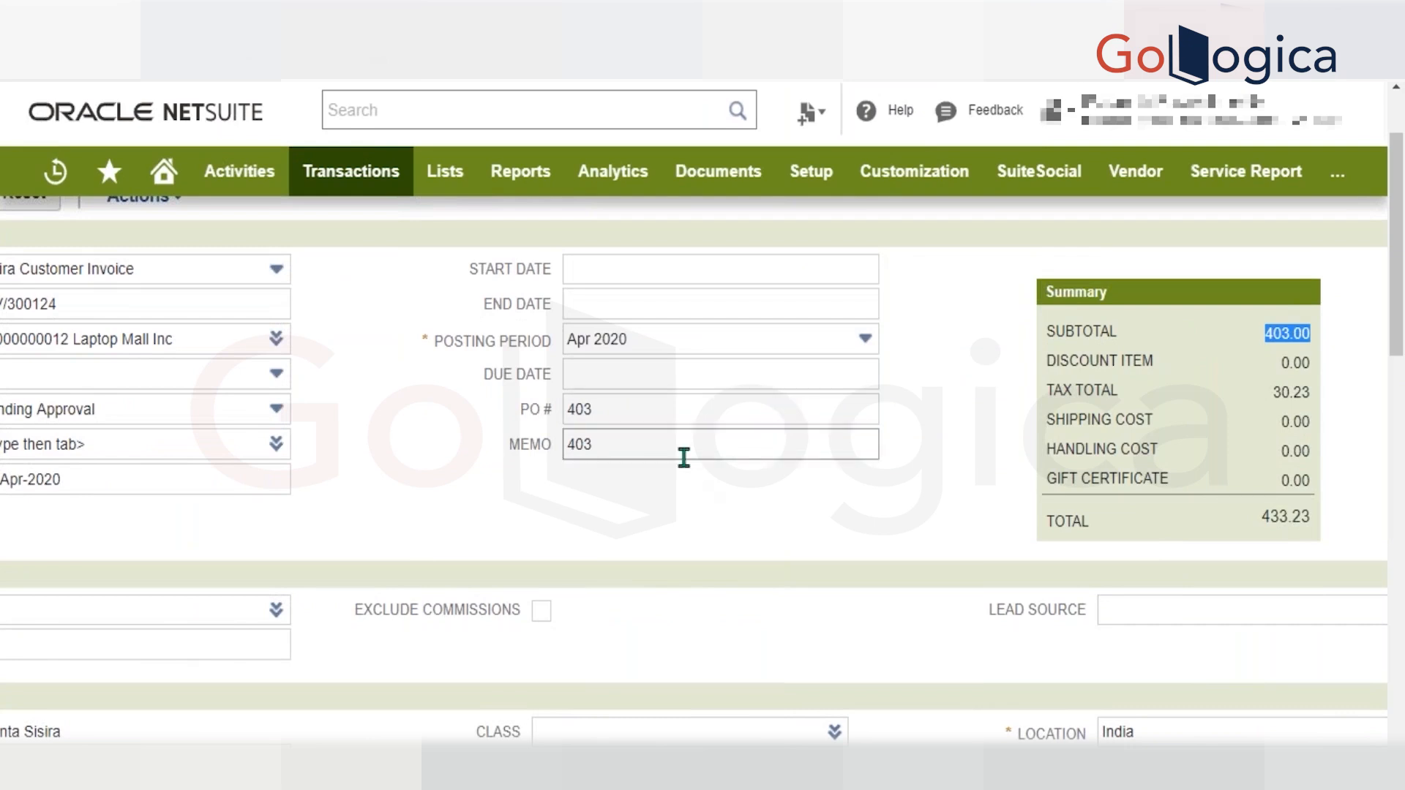
{"action": "scroll", "coordinate": [684, 458], "scroll_direction": "down", "scroll_amount": 10}
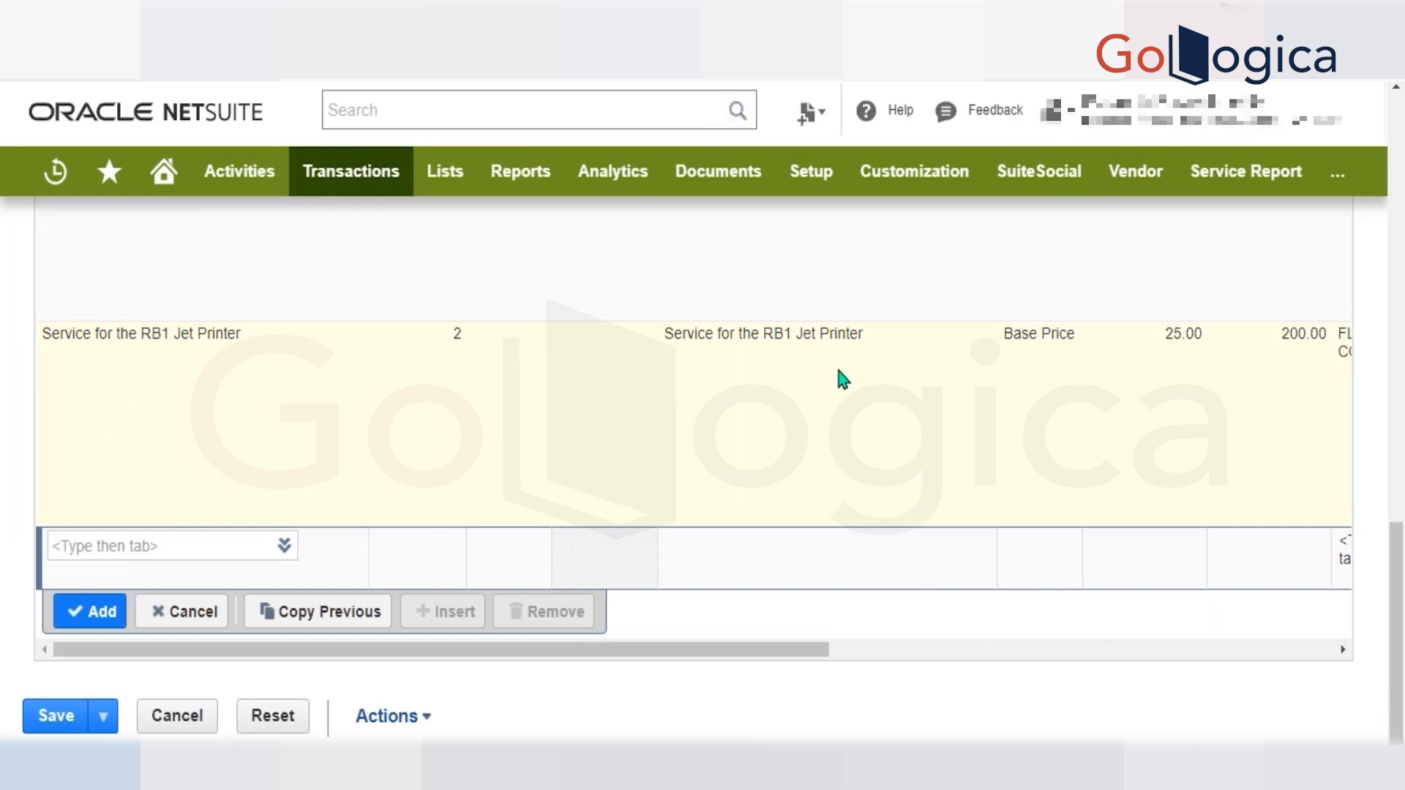
{"action": "scroll", "coordinate": [843, 379], "scroll_direction": "up", "scroll_amount": 2}
{"action": "scroll", "coordinate": [838, 370], "scroll_direction": "up", "scroll_amount": 7}
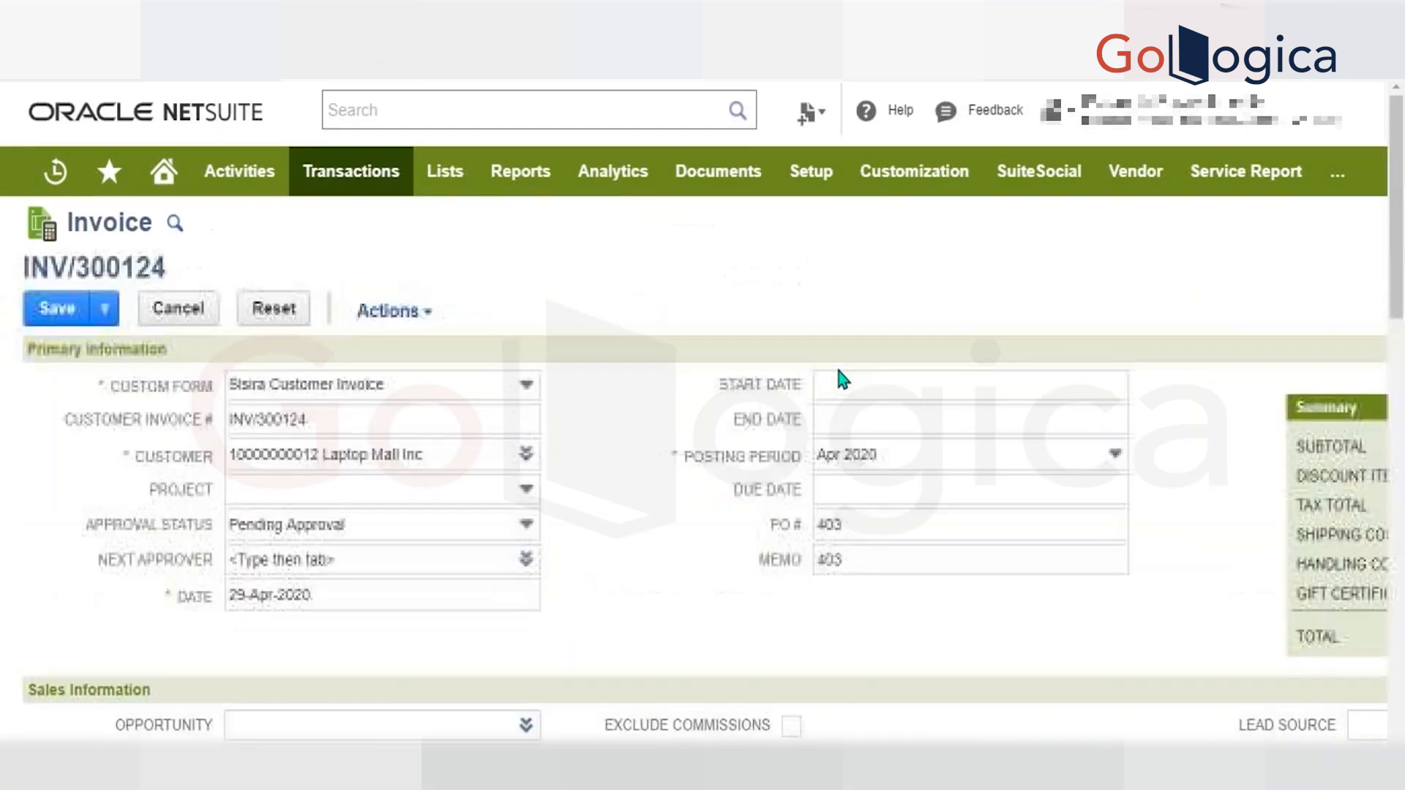
{"action": "left_click_drag", "start_coordinate": [857, 561], "coordinate": [695, 579]}
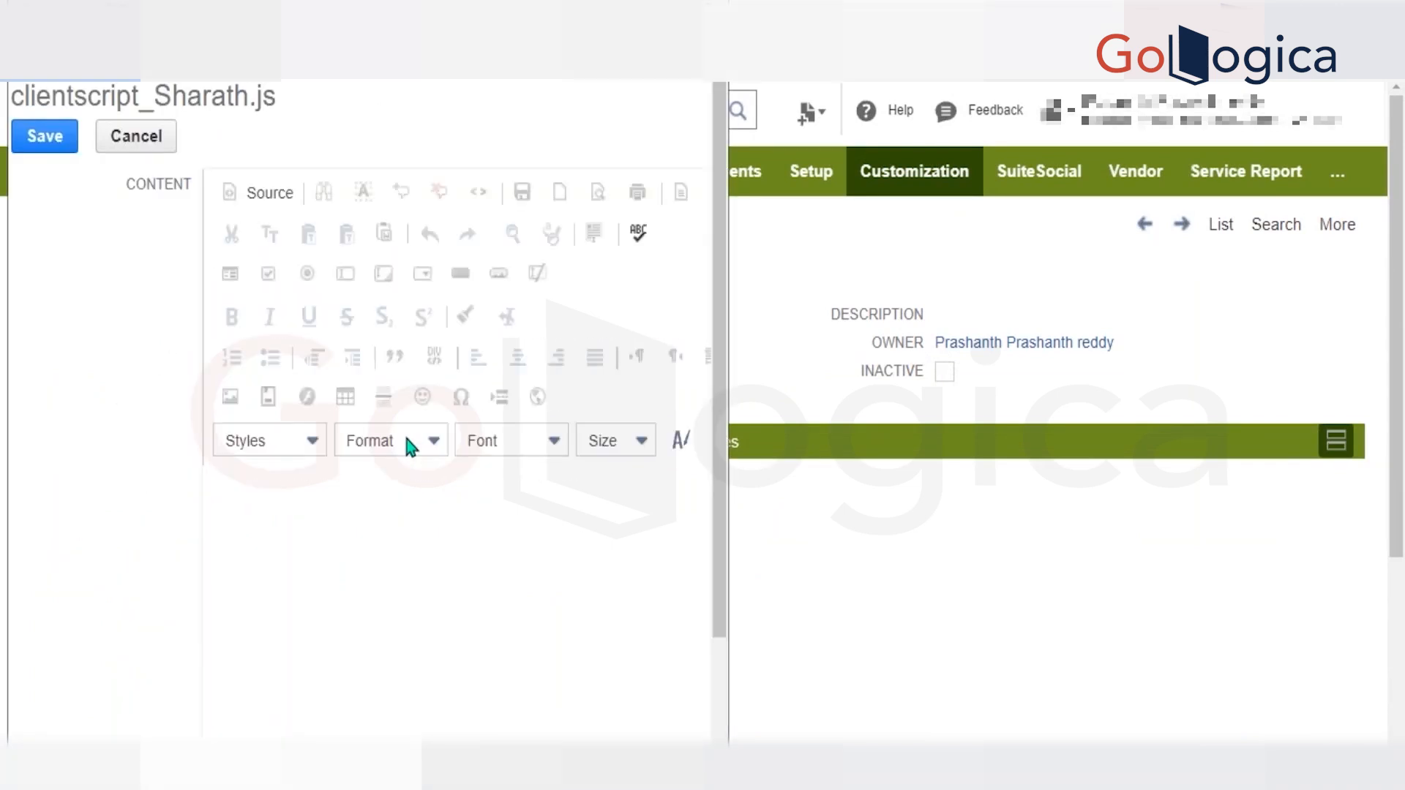
Comment out the count, currentAmount and Totalamount alerts on lines 6, 11 and 15 of the client script.
{"action": "left_click", "coordinate": [260, 300]}
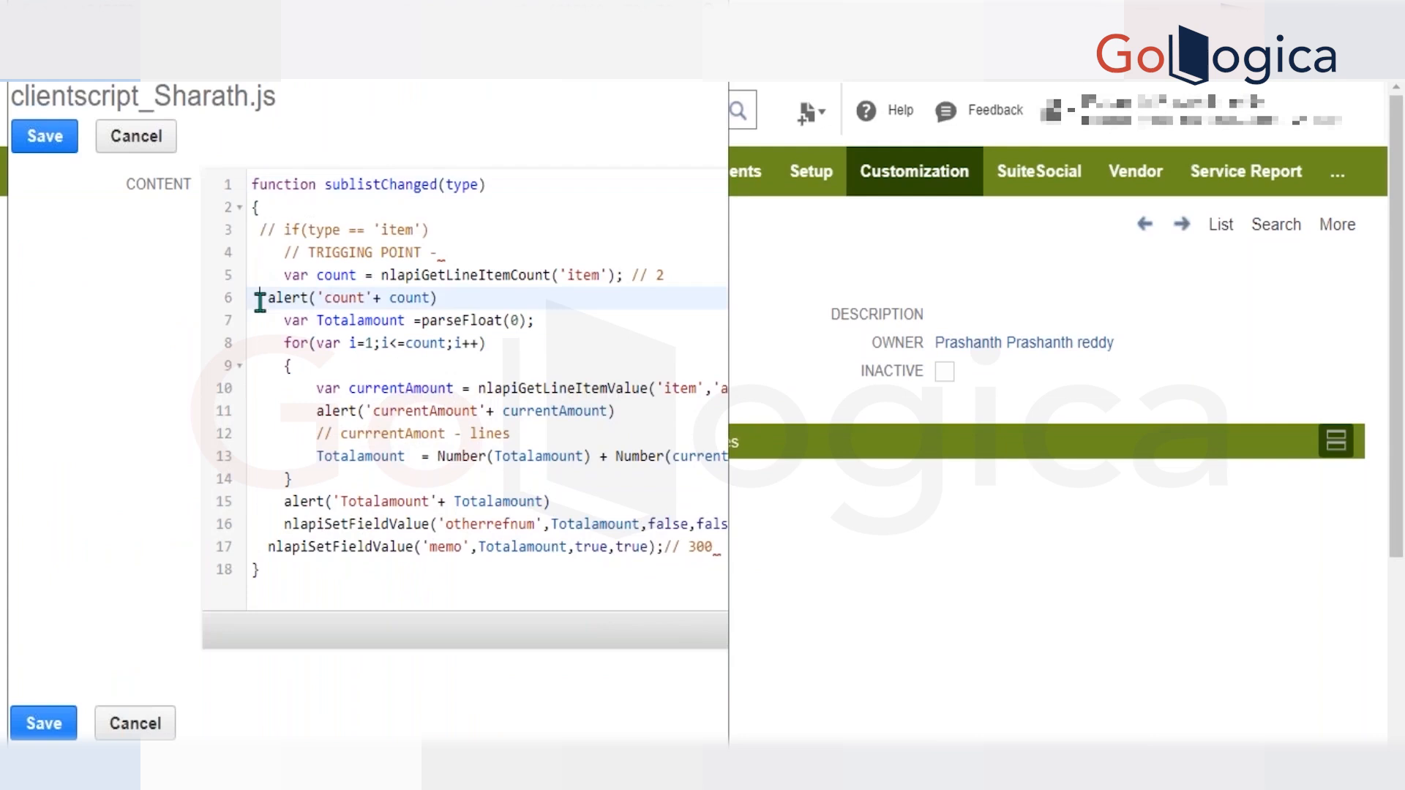
{"action": "type", "text": "//"}
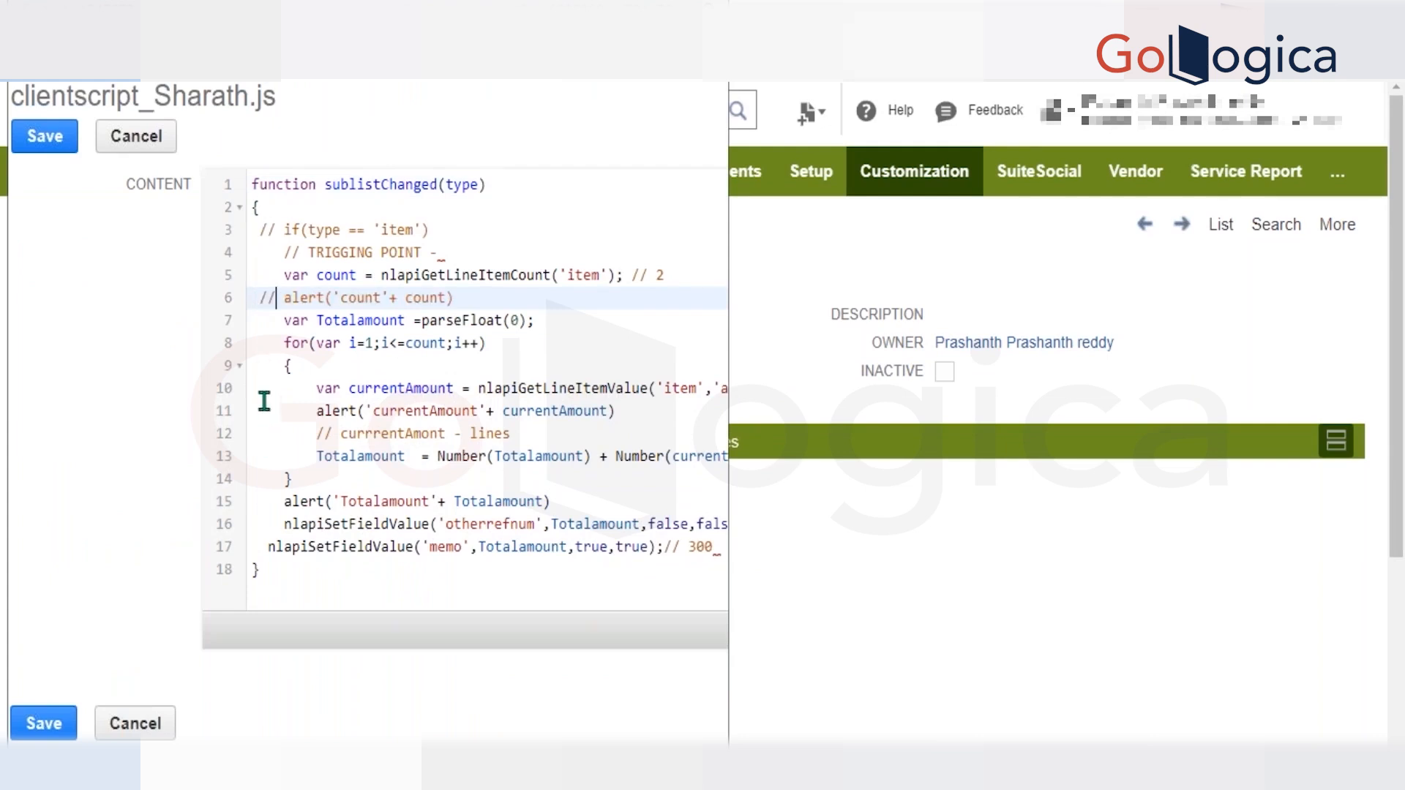
{"action": "left_click", "coordinate": [261, 386]}
{"action": "left_click", "coordinate": [256, 410]}
{"action": "type", "text": "//"}
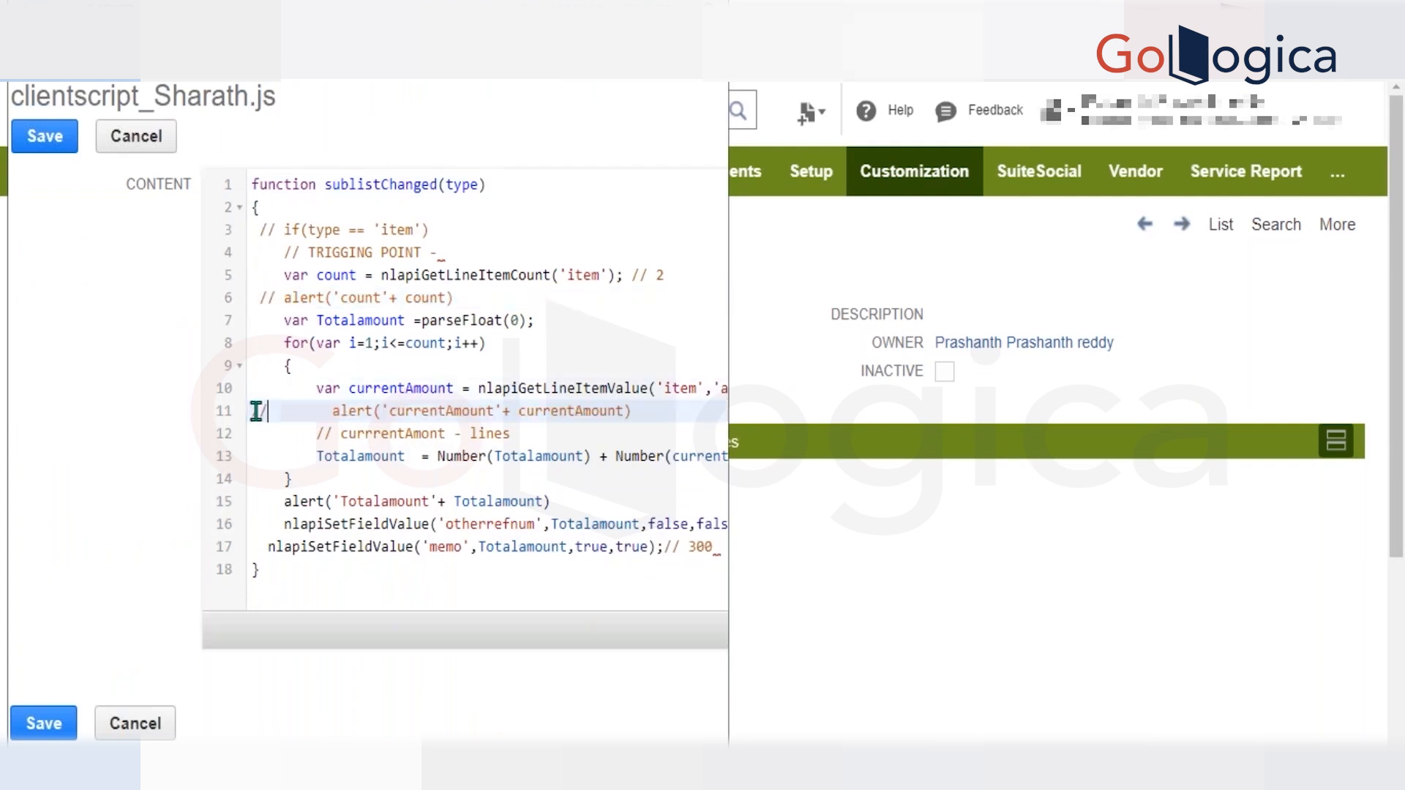
{"action": "left_click", "coordinate": [256, 500]}
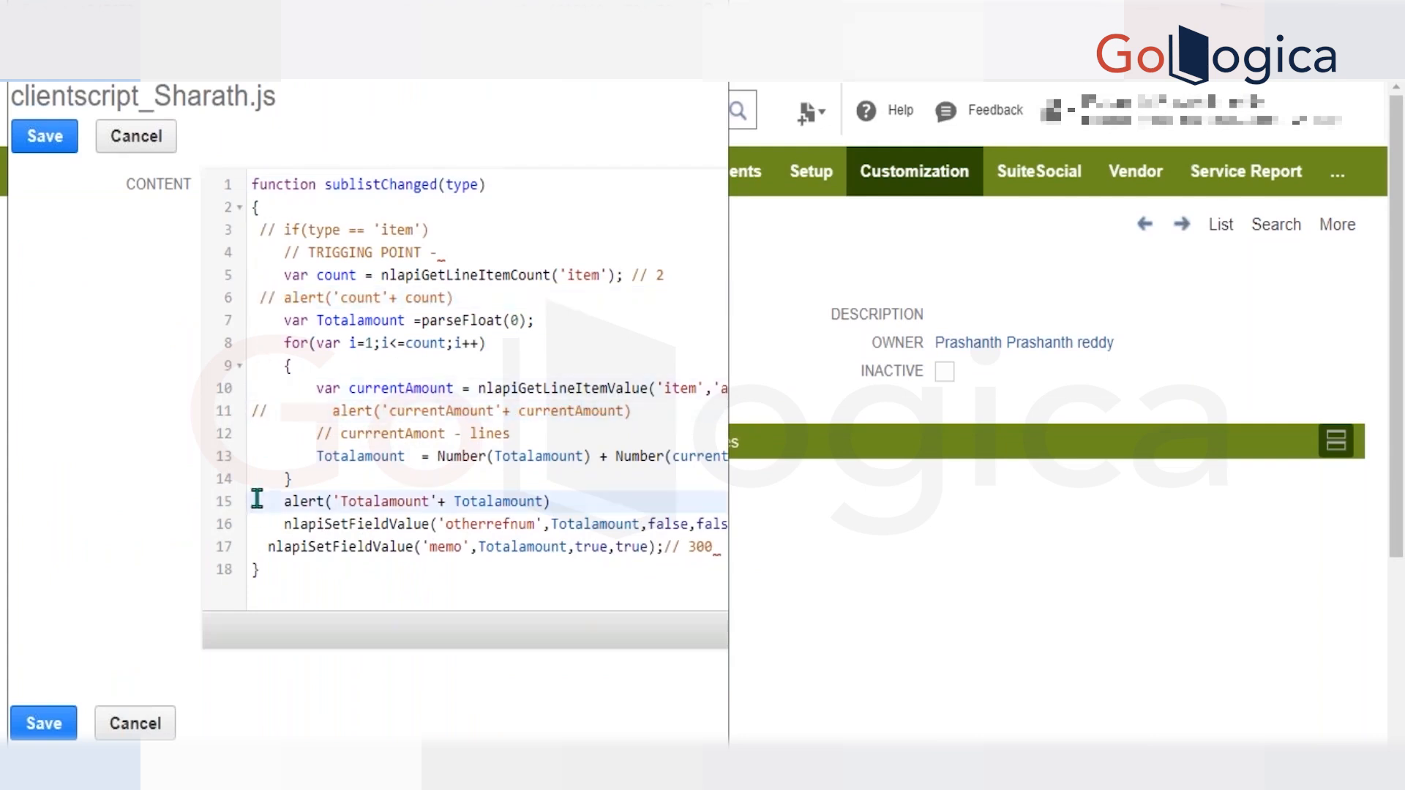
{"action": "type", "text": "//"}
Comment out the otherrefnum nlapiSetFieldValue call on line 16, save the script file, and dismiss the invoice's memo alert.
{"action": "left_click", "coordinate": [269, 524]}
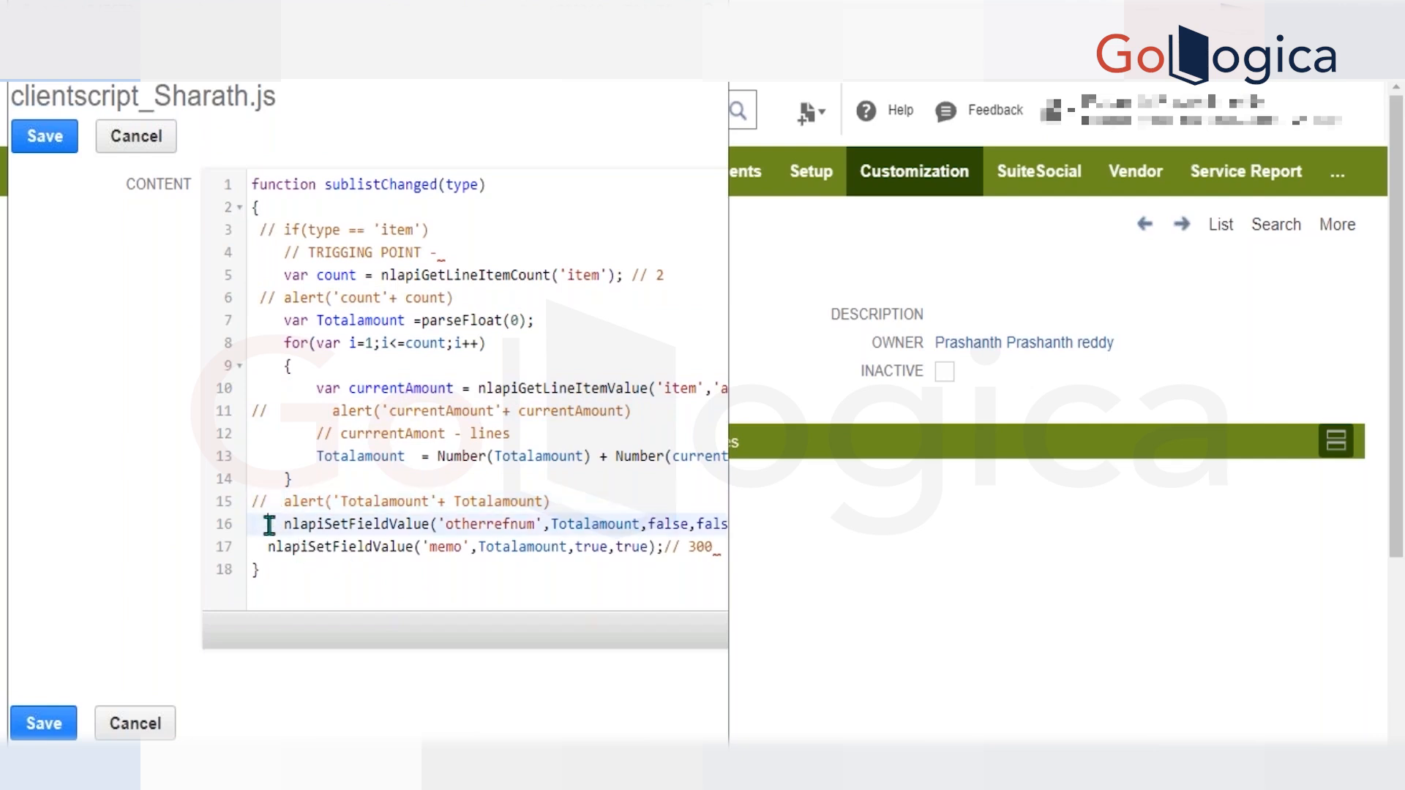
{"action": "type", "text": "//"}
{"action": "key", "text": "Down"}
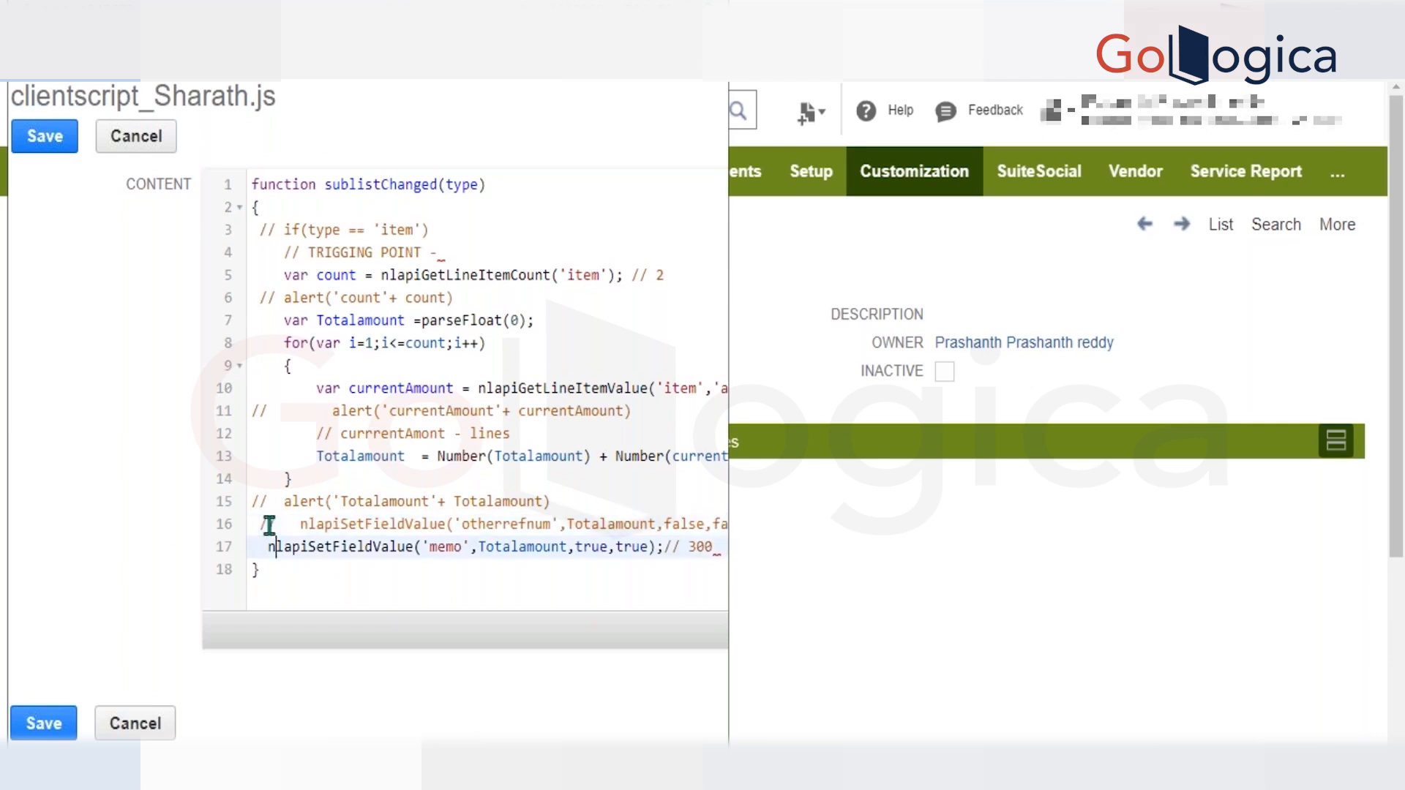
{"action": "left_click", "coordinate": [58, 146]}
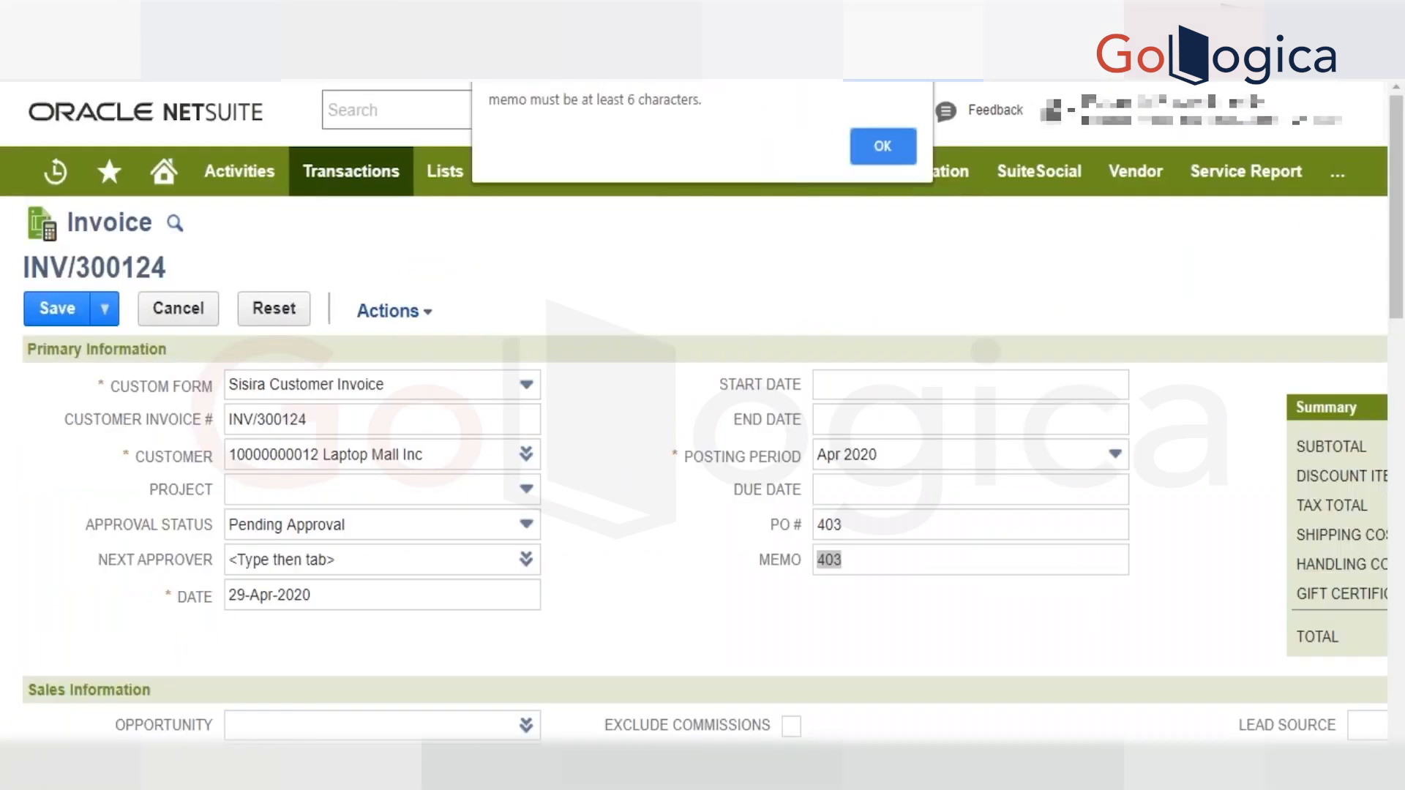
{"action": "left_click", "coordinate": [881, 149]}
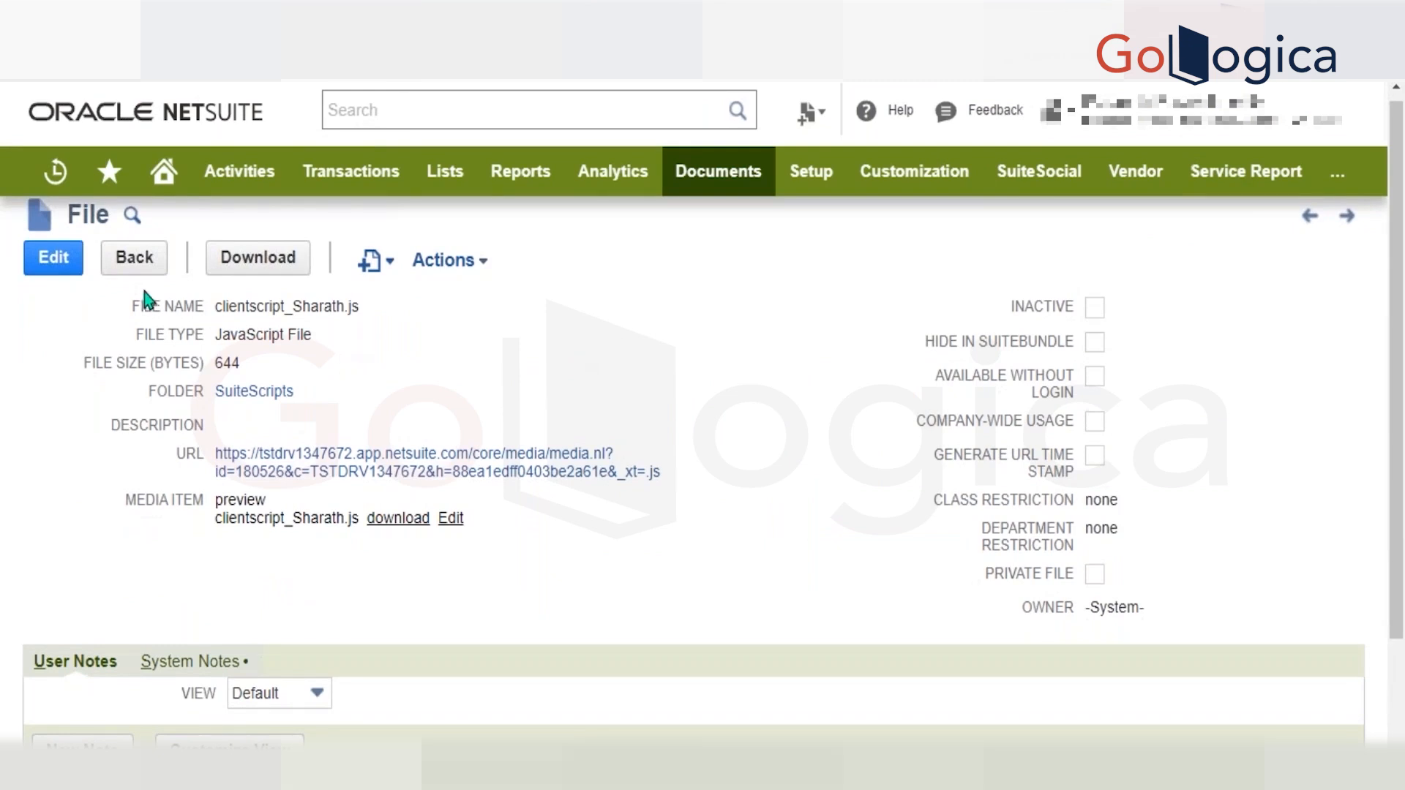
Open the client script's file record for editing and browse the list of available folders for its Folder field.
{"action": "left_click", "coordinate": [71, 269]}
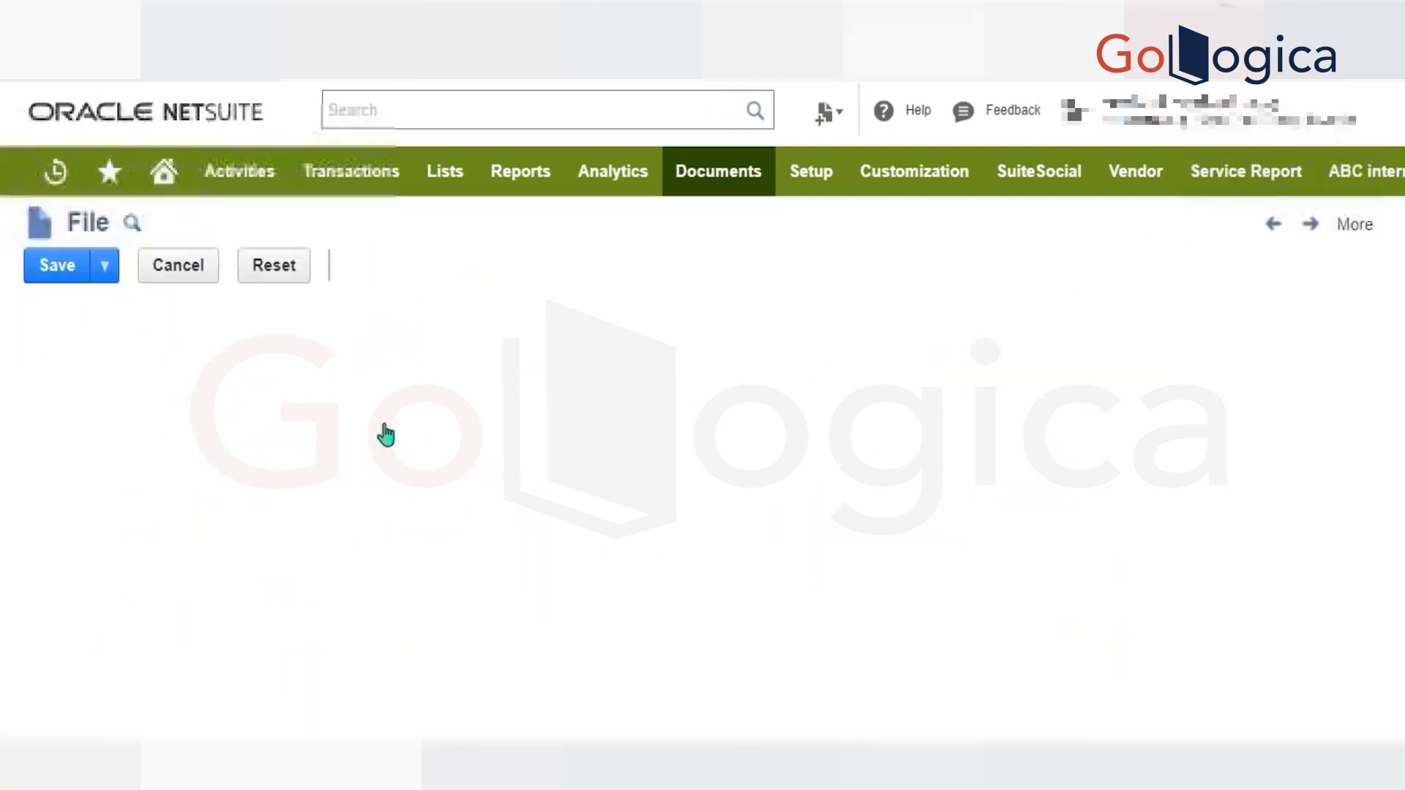
{"action": "left_click", "coordinate": [354, 415]}
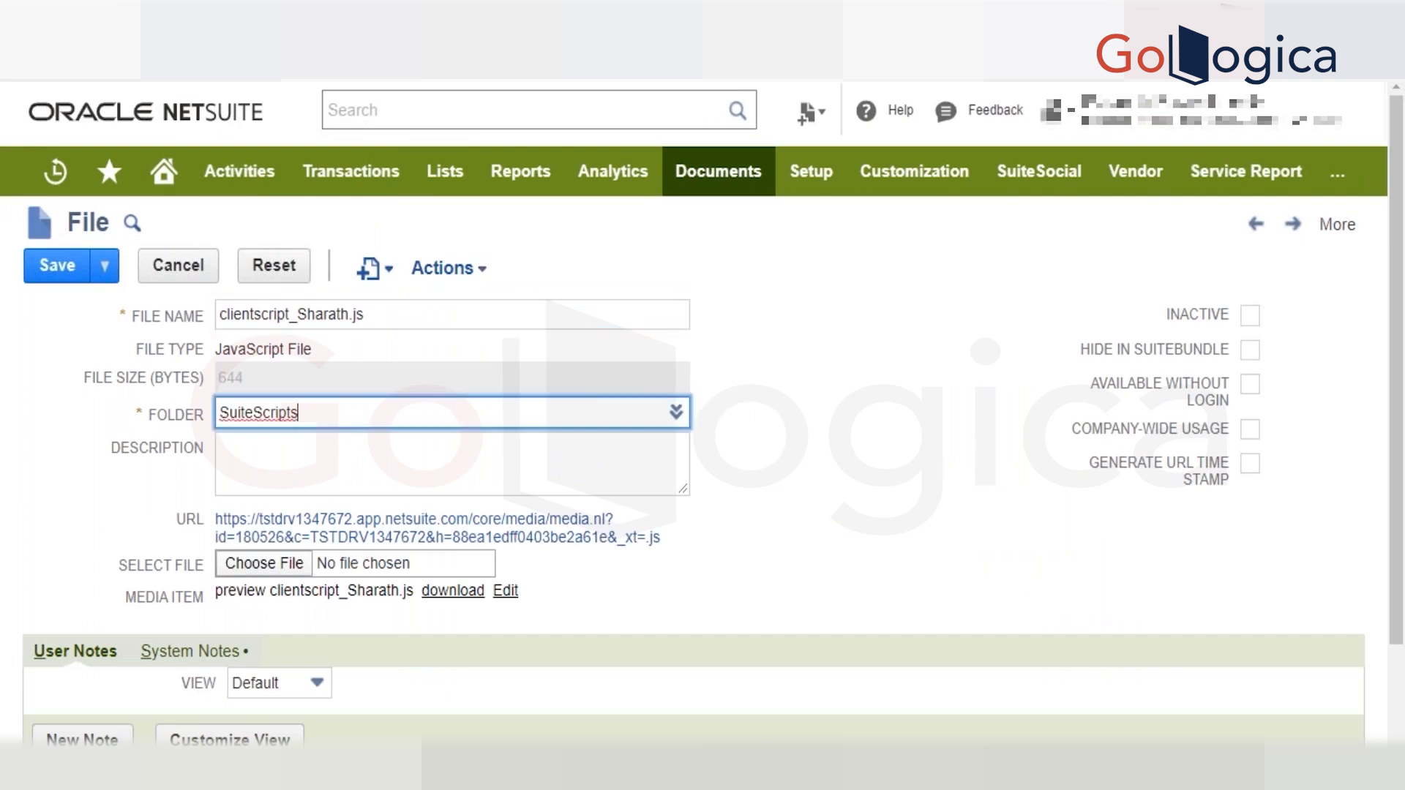
{"action": "left_click", "coordinate": [676, 413]}
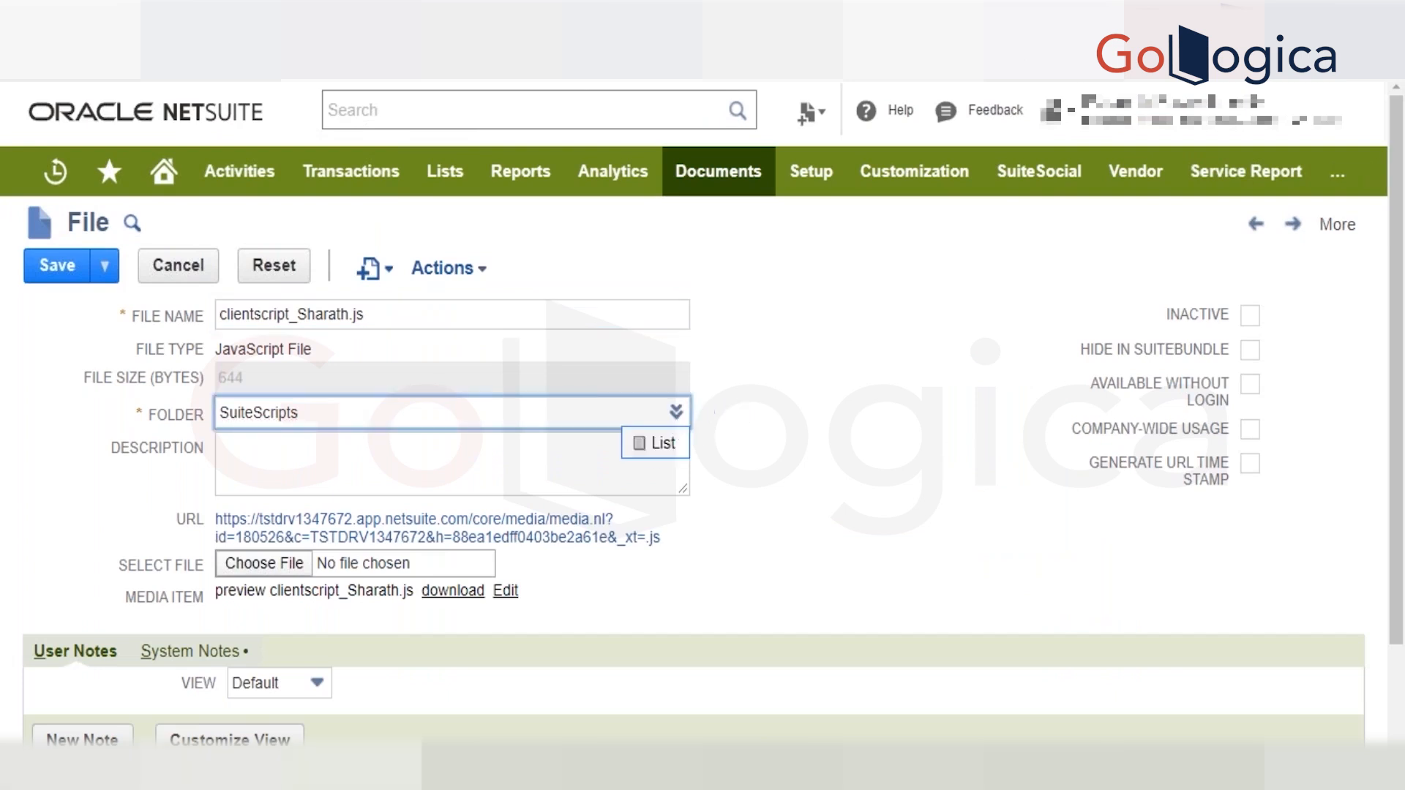
{"action": "left_click", "coordinate": [655, 443]}
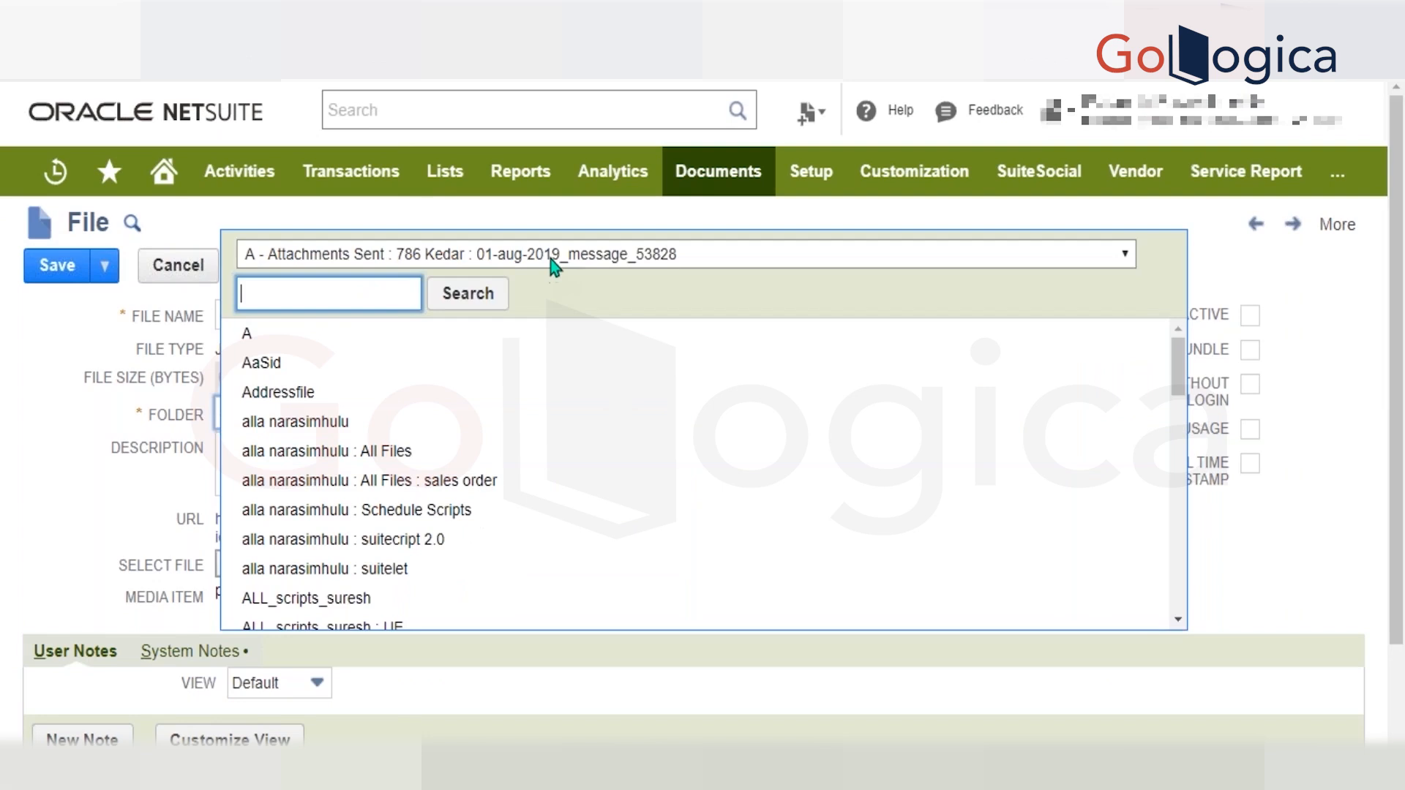
{"action": "left_click", "coordinate": [549, 258]}
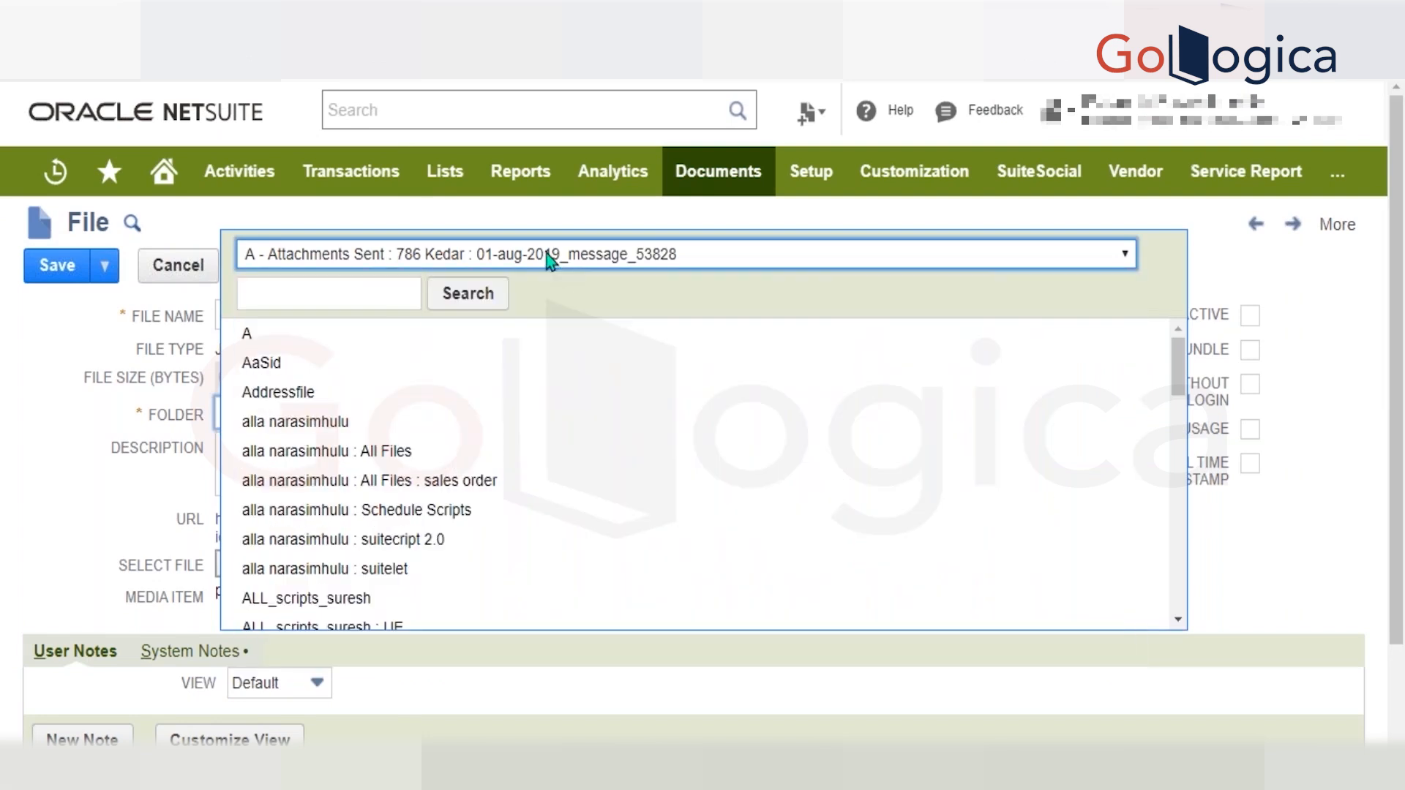
{"action": "left_click", "coordinate": [399, 300]}
{"action": "type", "text": "su"}
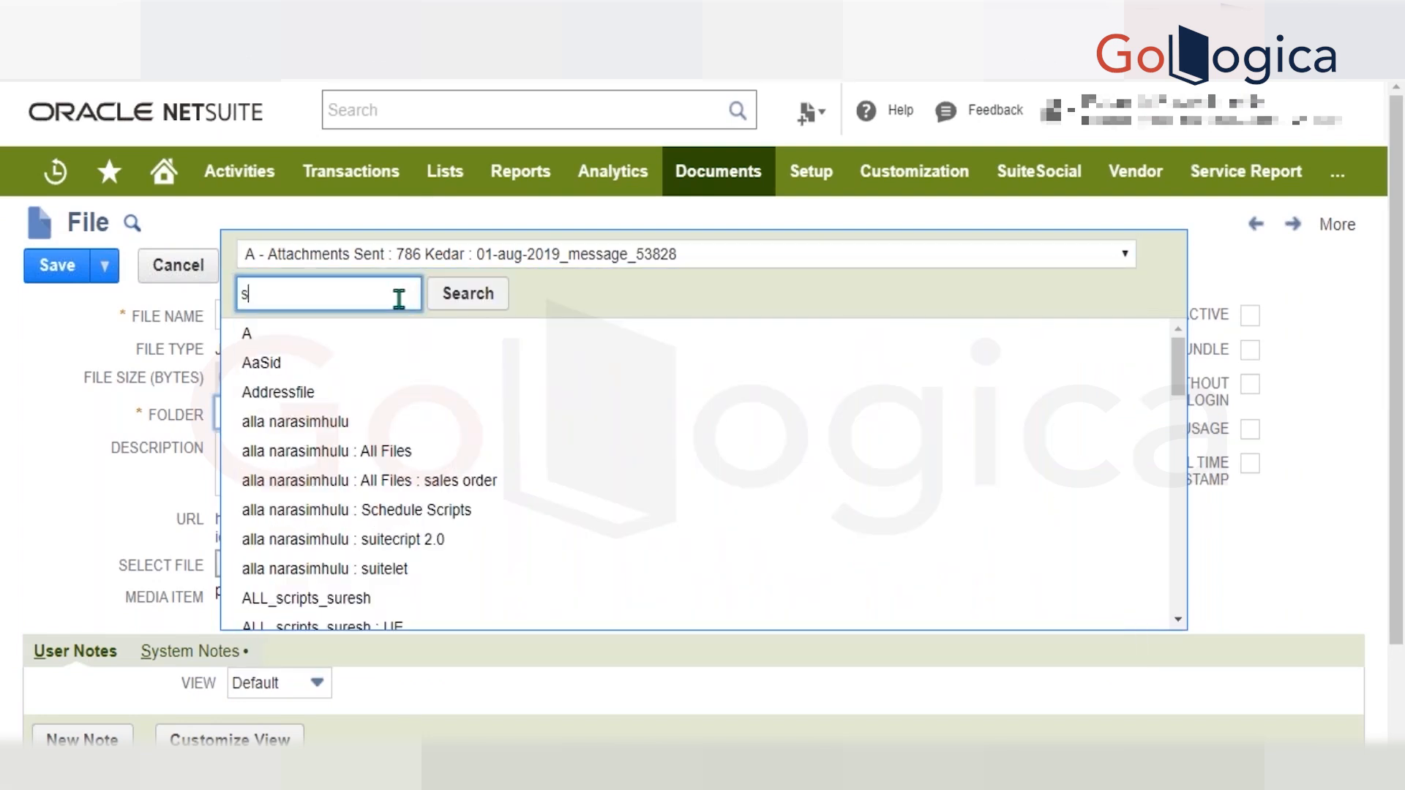
{"action": "left_click", "coordinate": [1313, 372]}
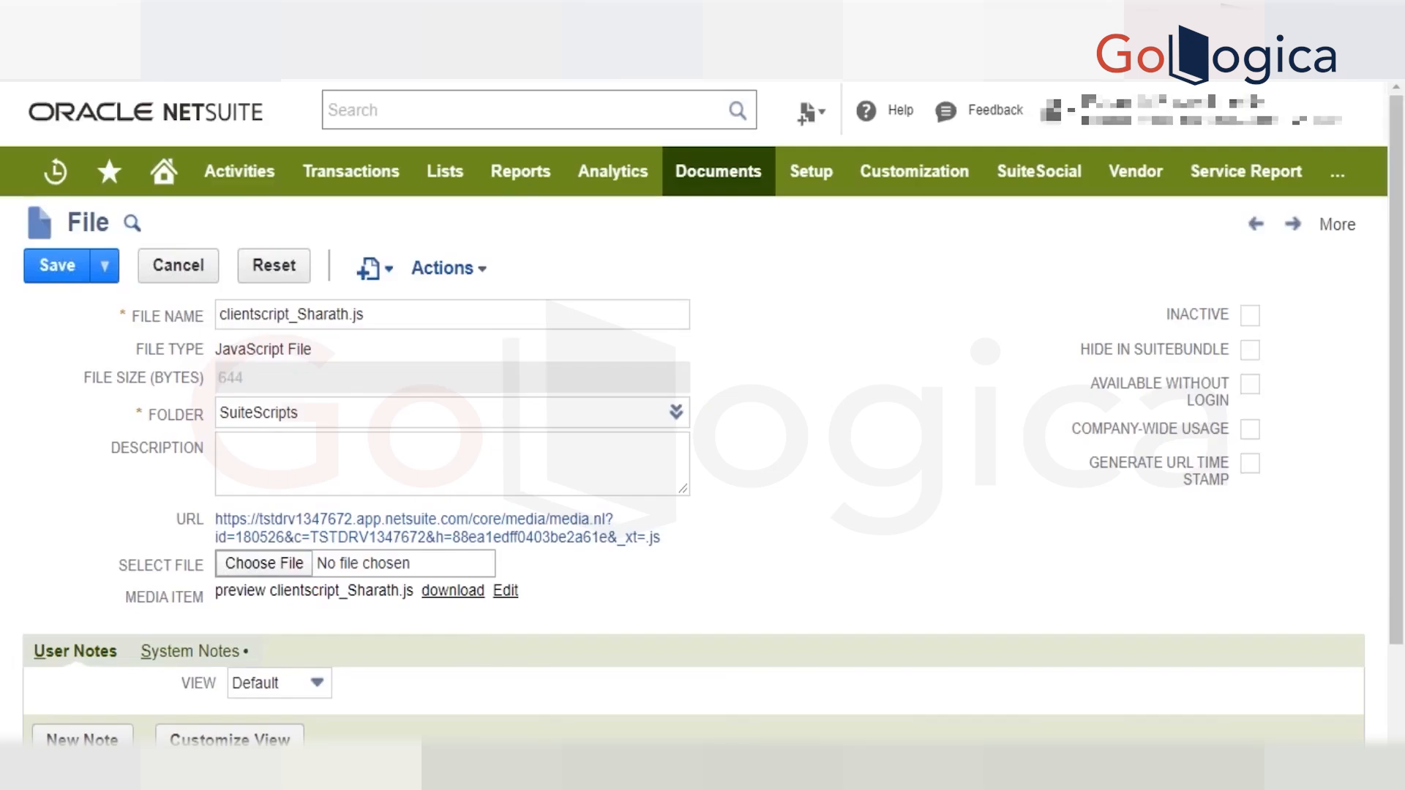
Switch to the SuiteScript 1.0 guide and review the recalc and validateInsert client event descriptions.
{"action": "left_click", "coordinate": [713, 408]}
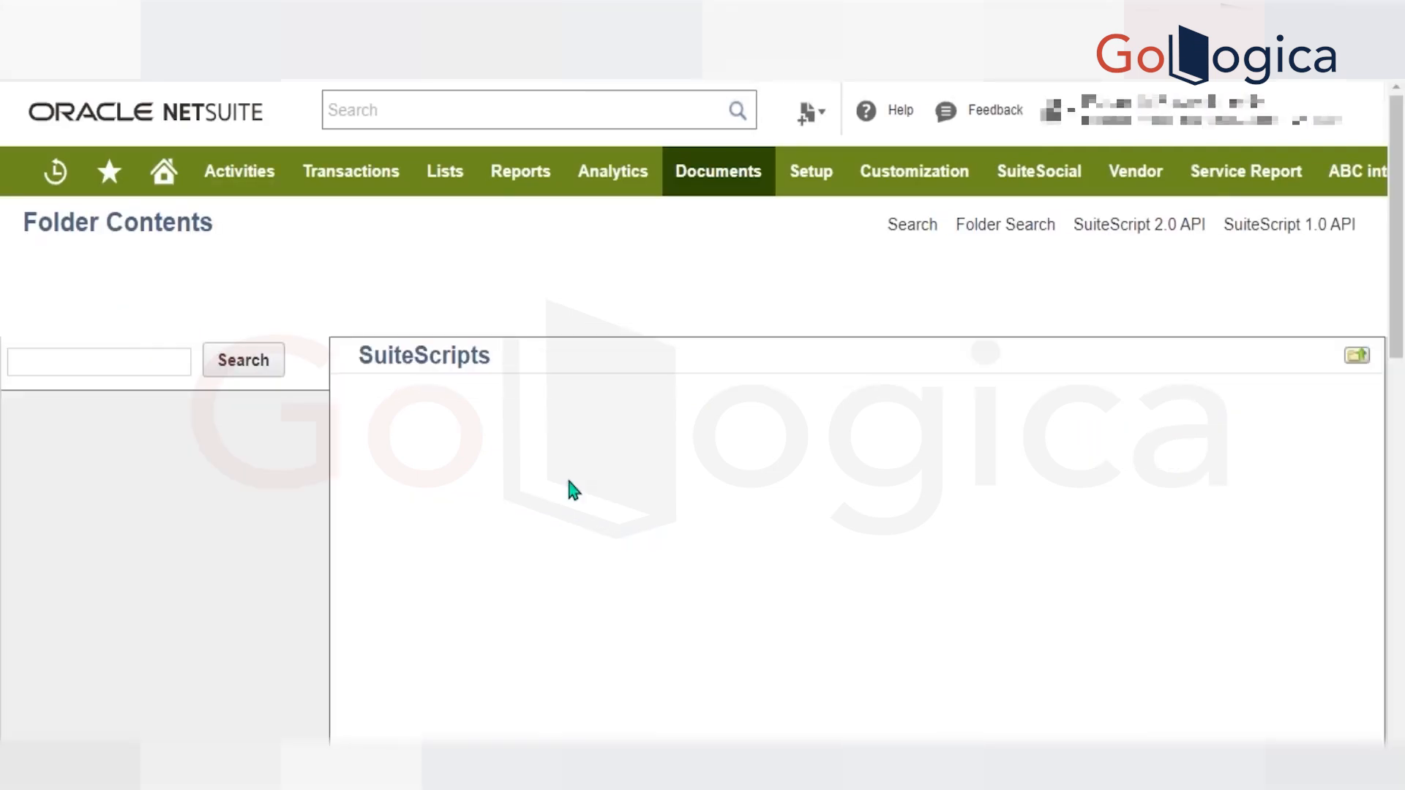
{"action": "scroll", "coordinate": [639, 480], "scroll_direction": "down", "scroll_amount": 10}
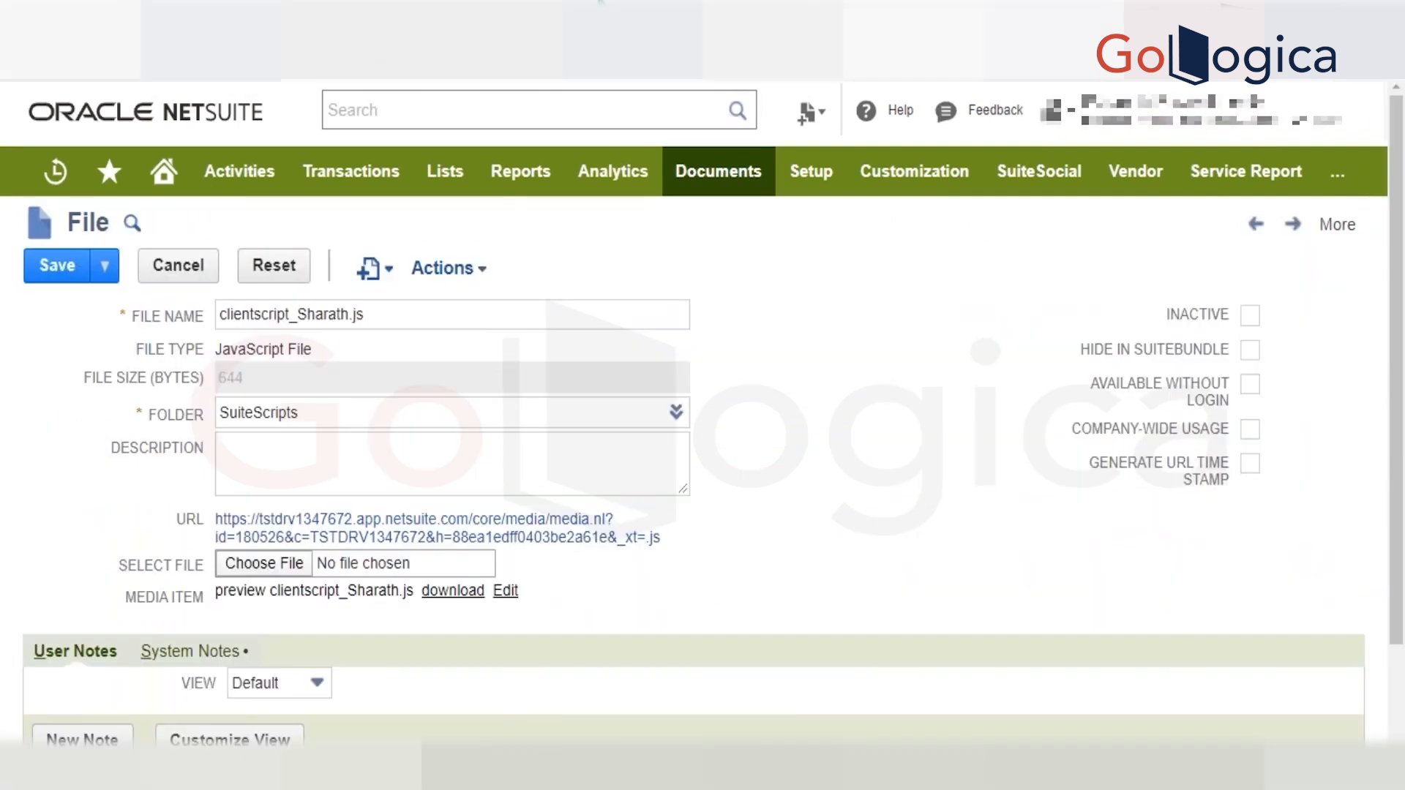
{"action": "scroll", "coordinate": [534, 376], "scroll_direction": "down", "scroll_amount": 3}
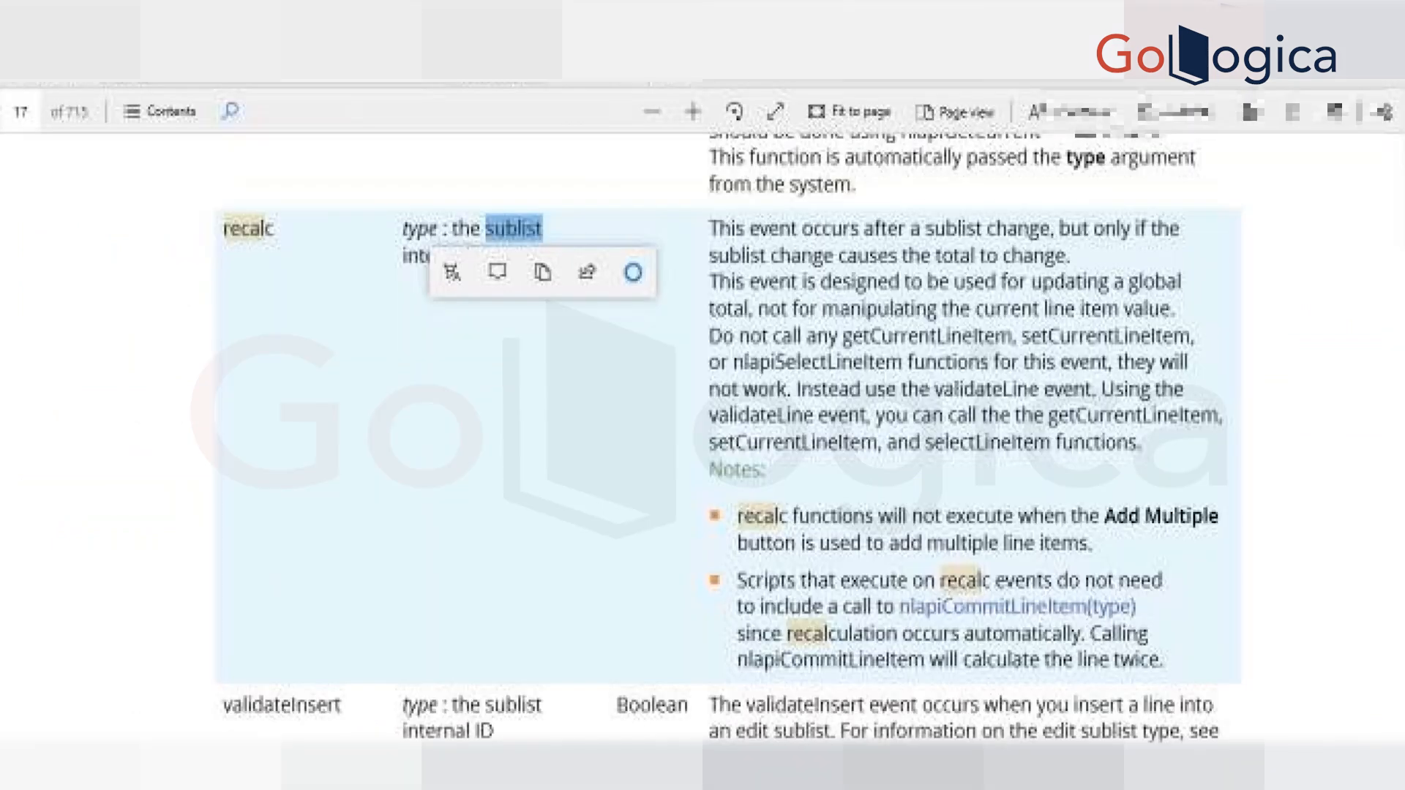
{"action": "scroll", "coordinate": [590, 509], "scroll_direction": "down", "scroll_amount": 5}
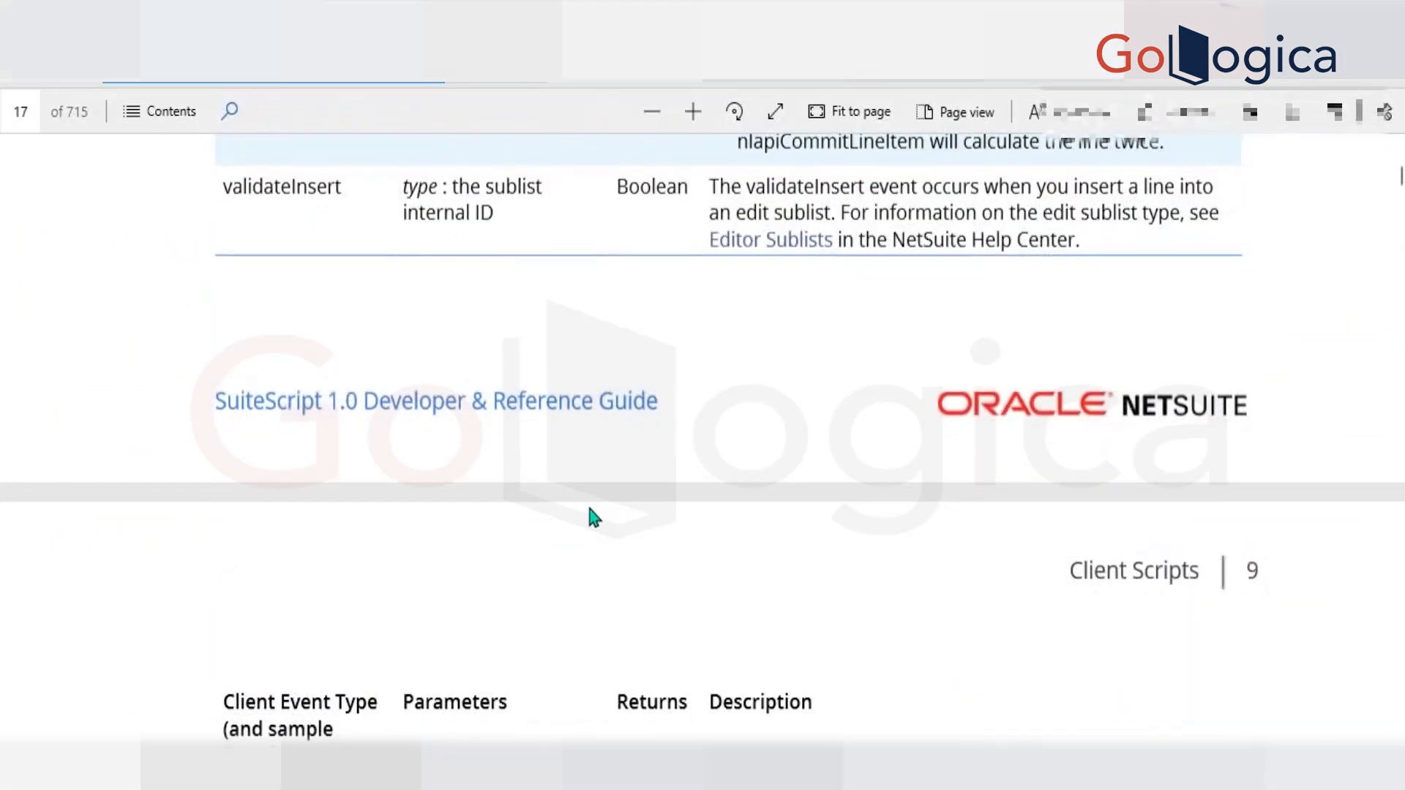
Search the guide for "user event" and step through the matches to reach the User Event Scripts chapter.
{"action": "type", "text": "user e"}
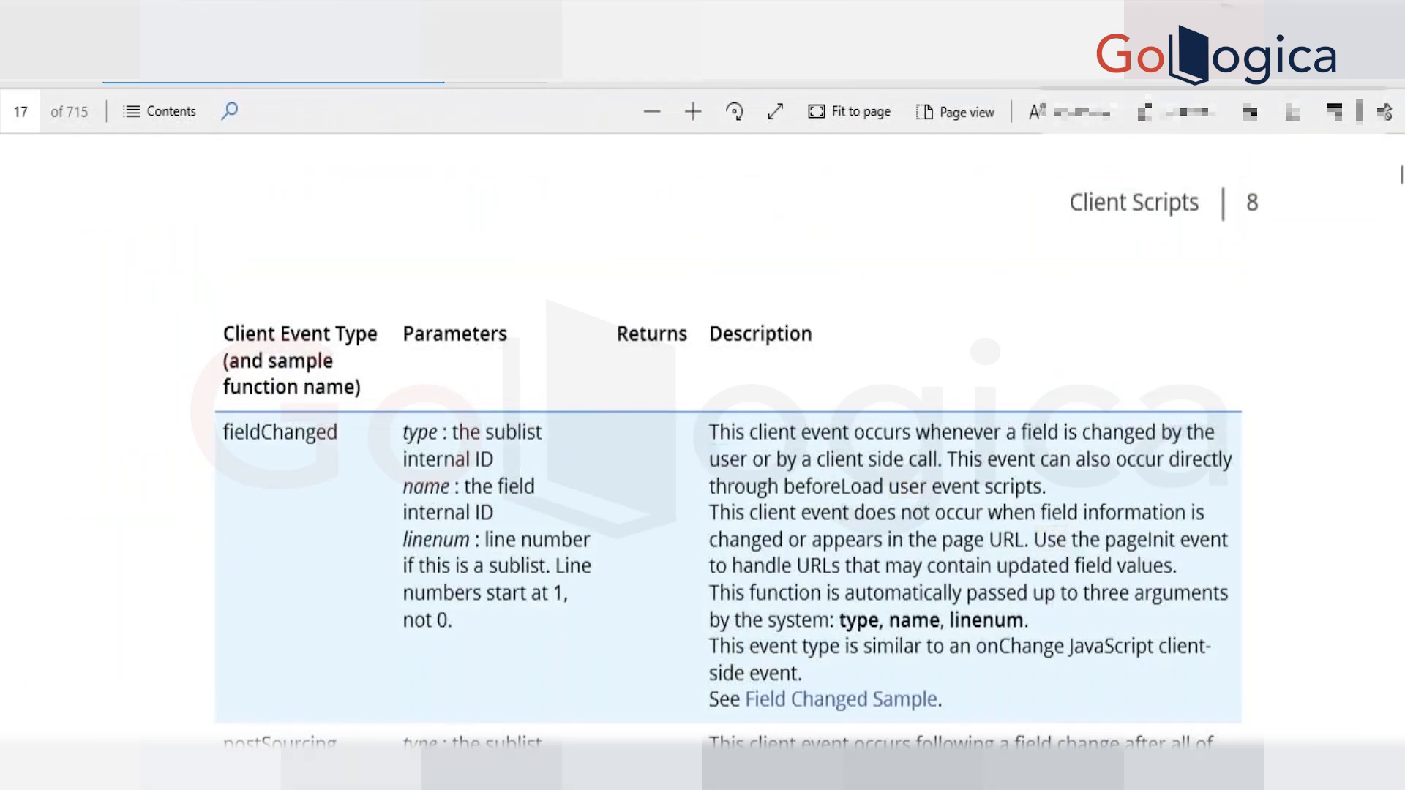
{"action": "key", "text": "BackSpace"}
{"action": "key", "text": "BackSpace"}
{"action": "type", "text": "e"}
{"action": "key", "text": "BackSpace"}
{"action": "type", "text": "eve"}
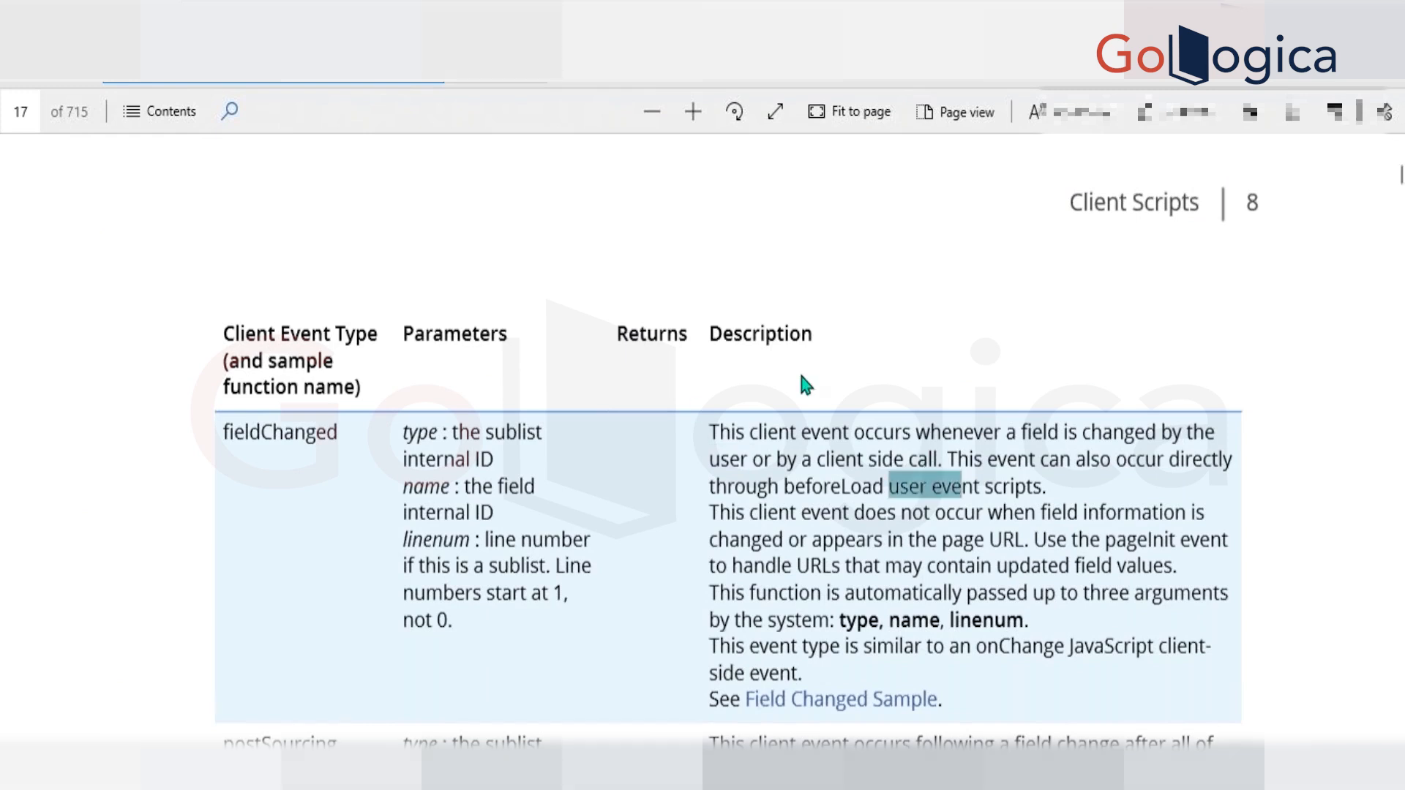
{"action": "type", "text": "nt"}
{"action": "key", "text": "Return"}
{"action": "key", "text": "Return"}
{"action": "key", "text": "Return"}
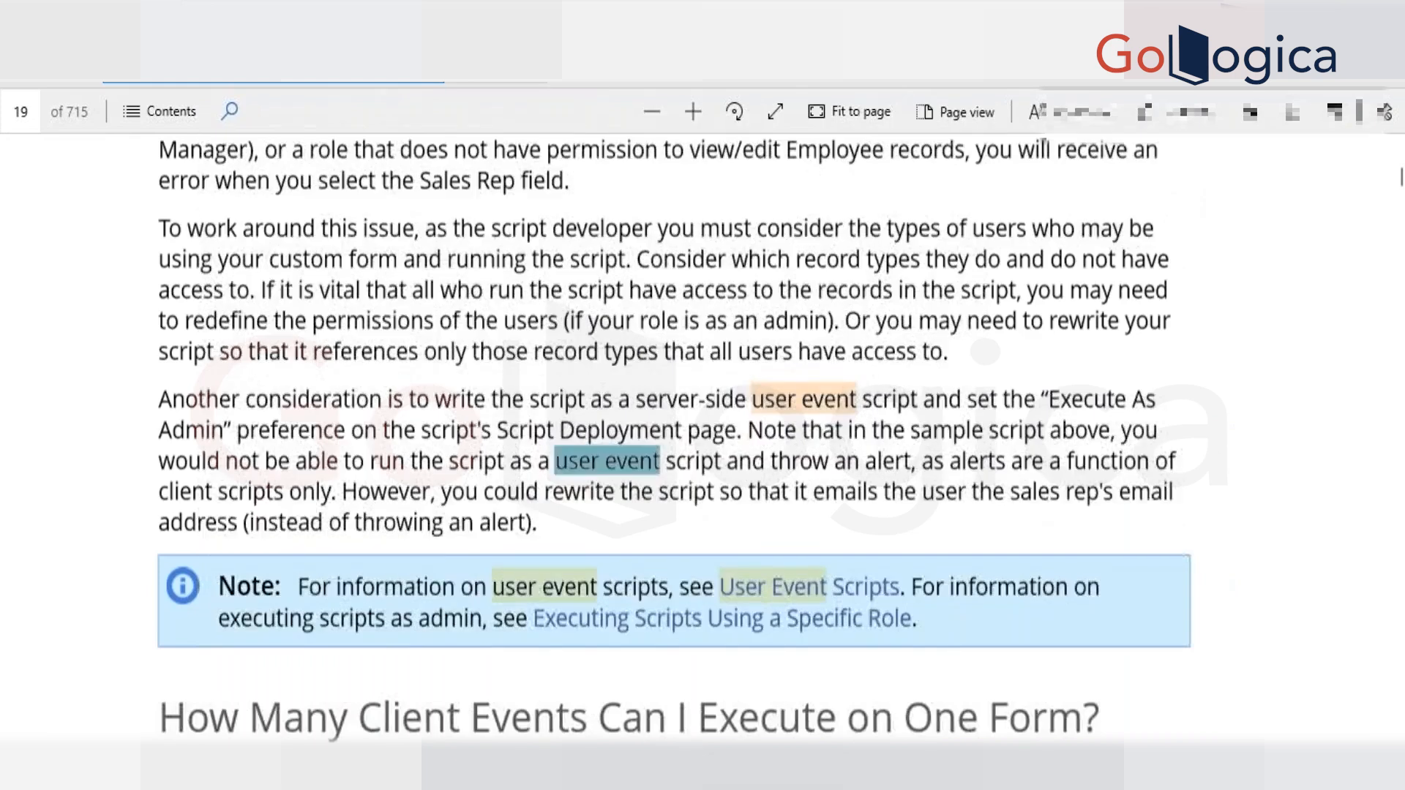
{"action": "scroll", "coordinate": [703, 374], "scroll_direction": "down", "scroll_amount": 3}
{"action": "key", "text": "Return"}
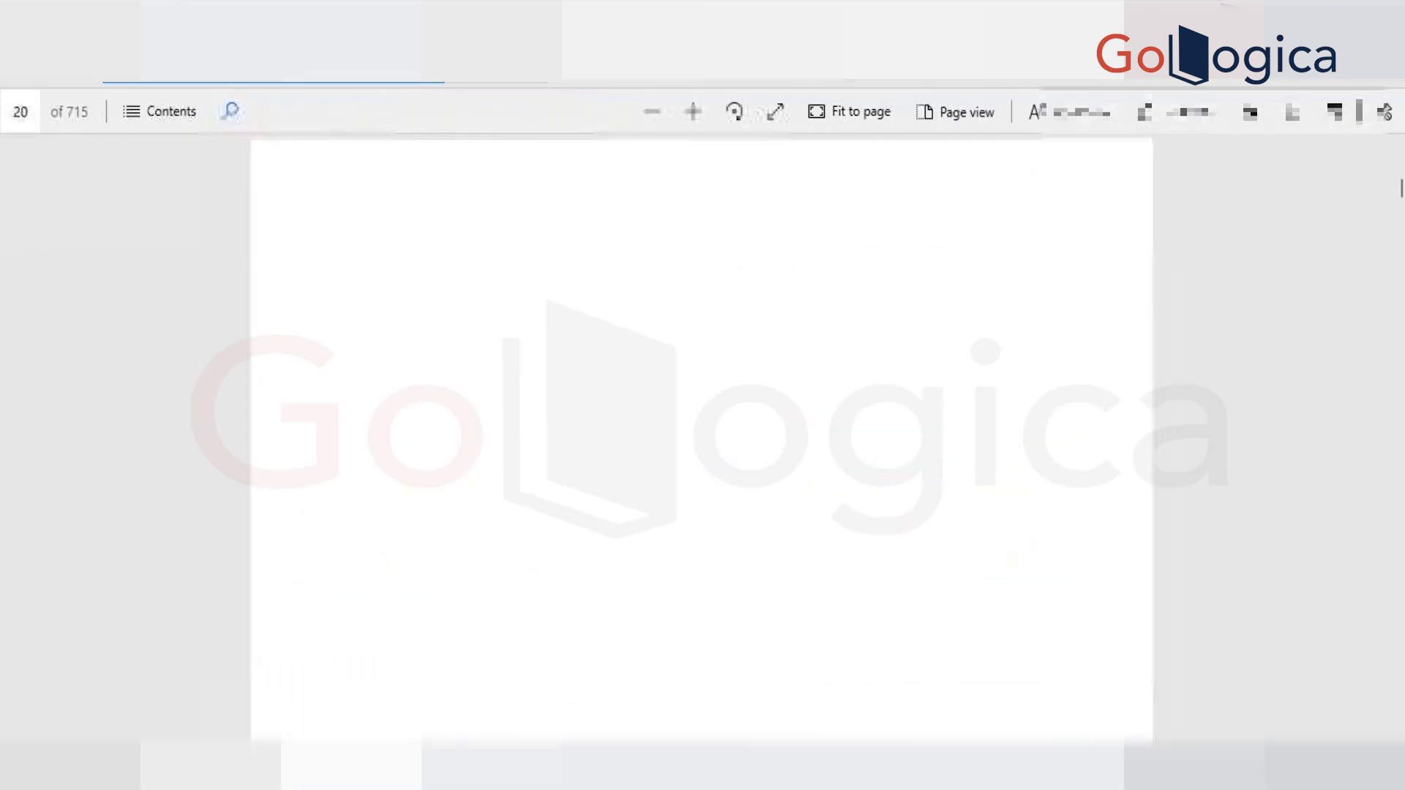
{"action": "key", "text": "Escape"}
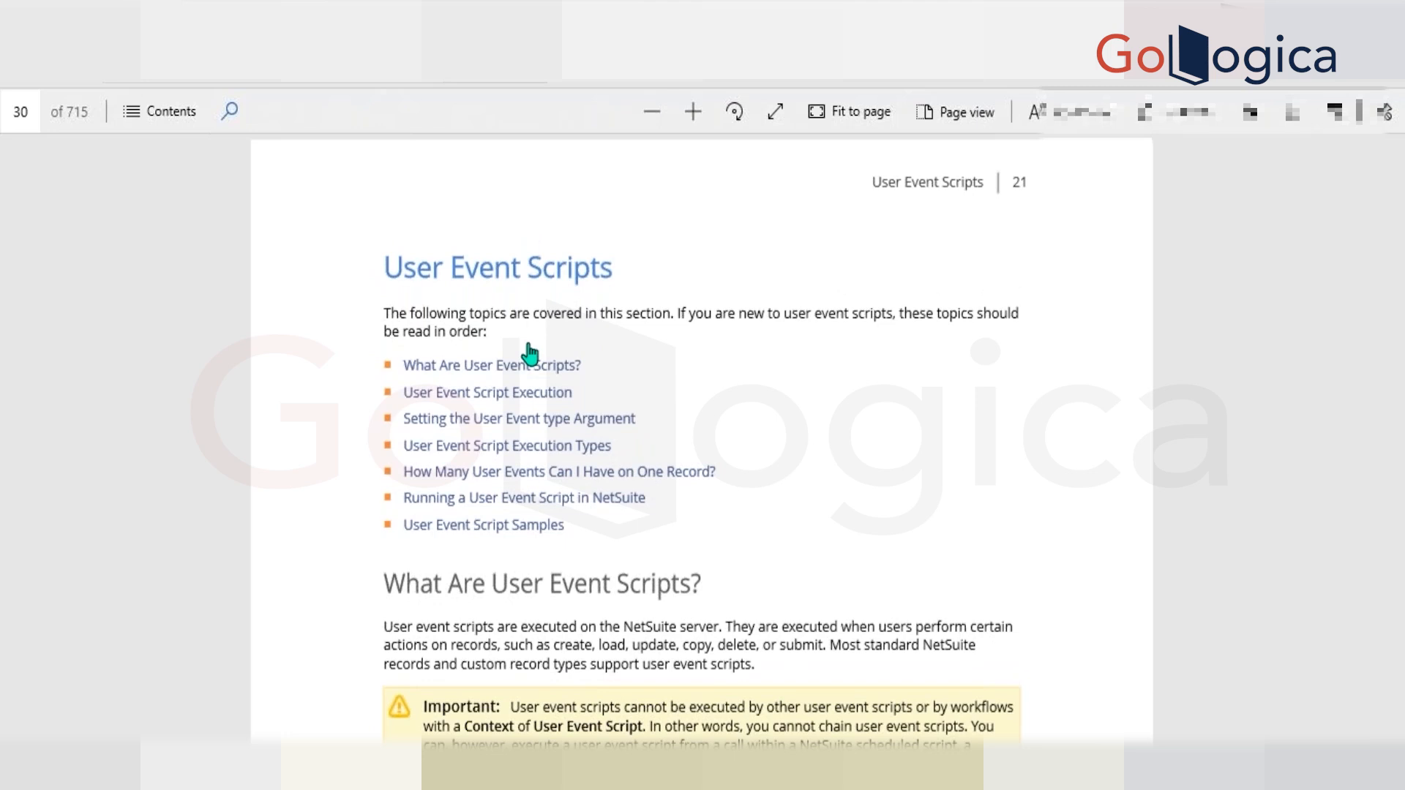
Return to the invoice being edited in NetSuite, dismiss its alert and clear the Memo field.
{"action": "key", "text": "alt+Tab"}
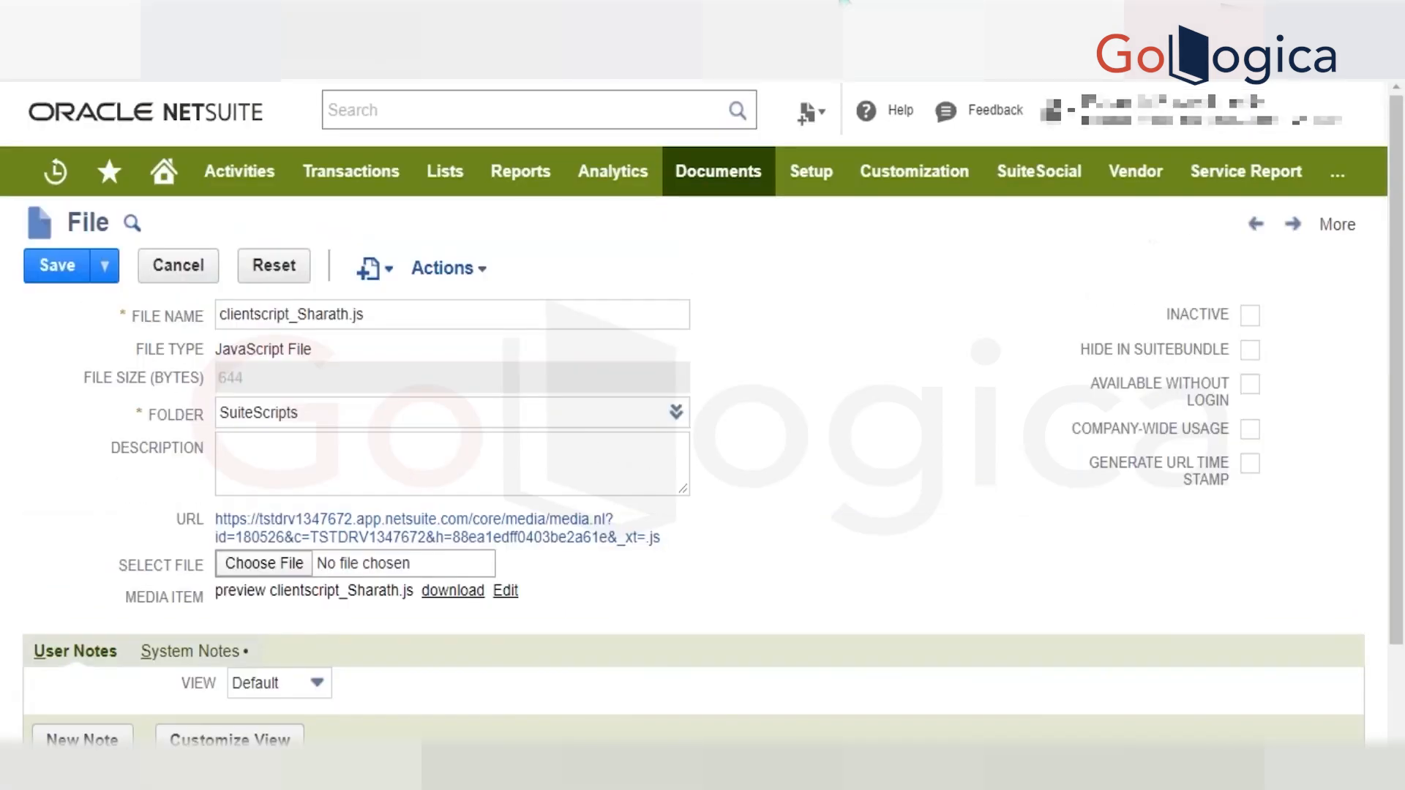
{"action": "key", "text": "ctrl+Tab"}
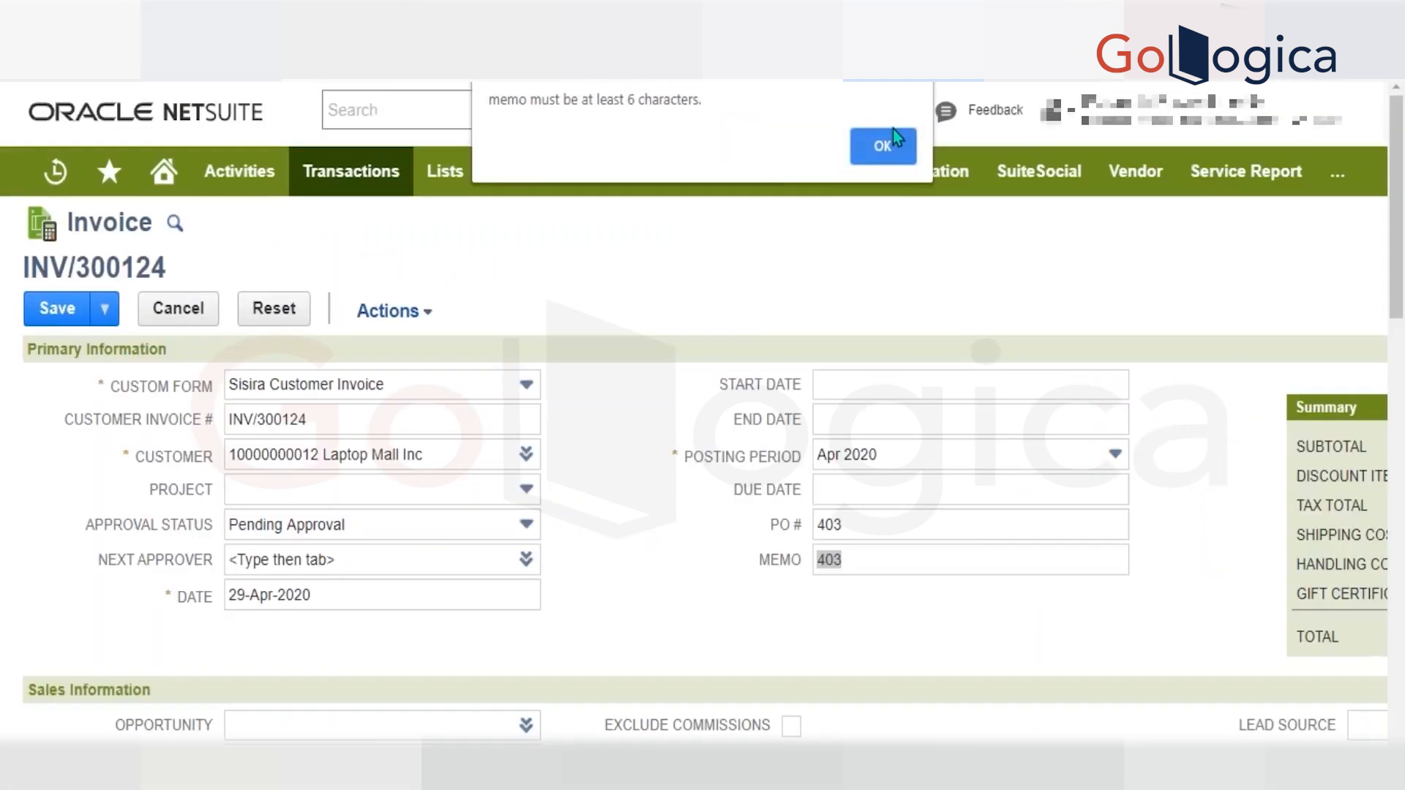
{"action": "left_click", "coordinate": [893, 147]}
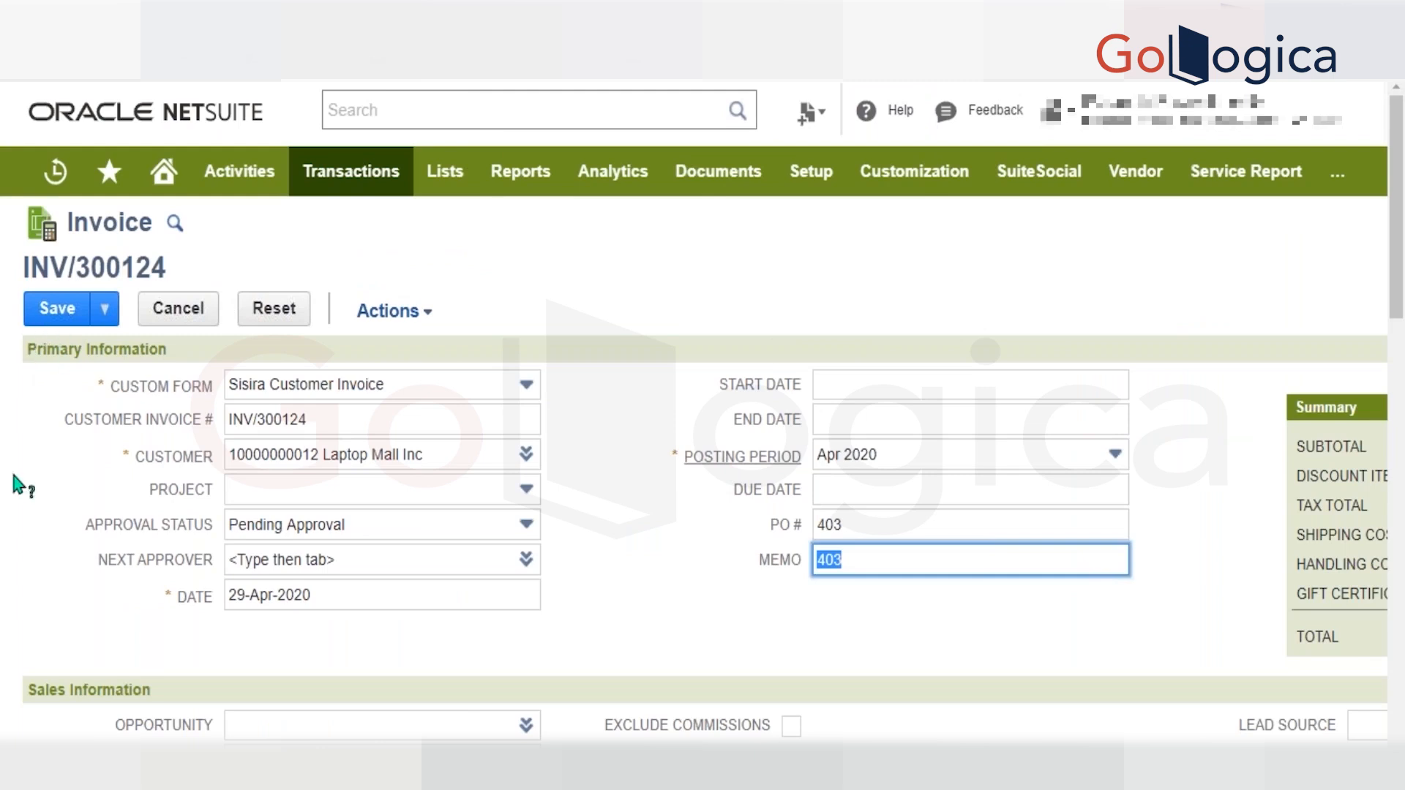
{"action": "key", "text": "BackSpace"}
Open the estimates list from the sales transactions and dismiss the invoice's memo length alert.
{"action": "mouse_move", "coordinate": [560, 562]}
{"action": "mouse_move", "coordinate": [322, 178]}
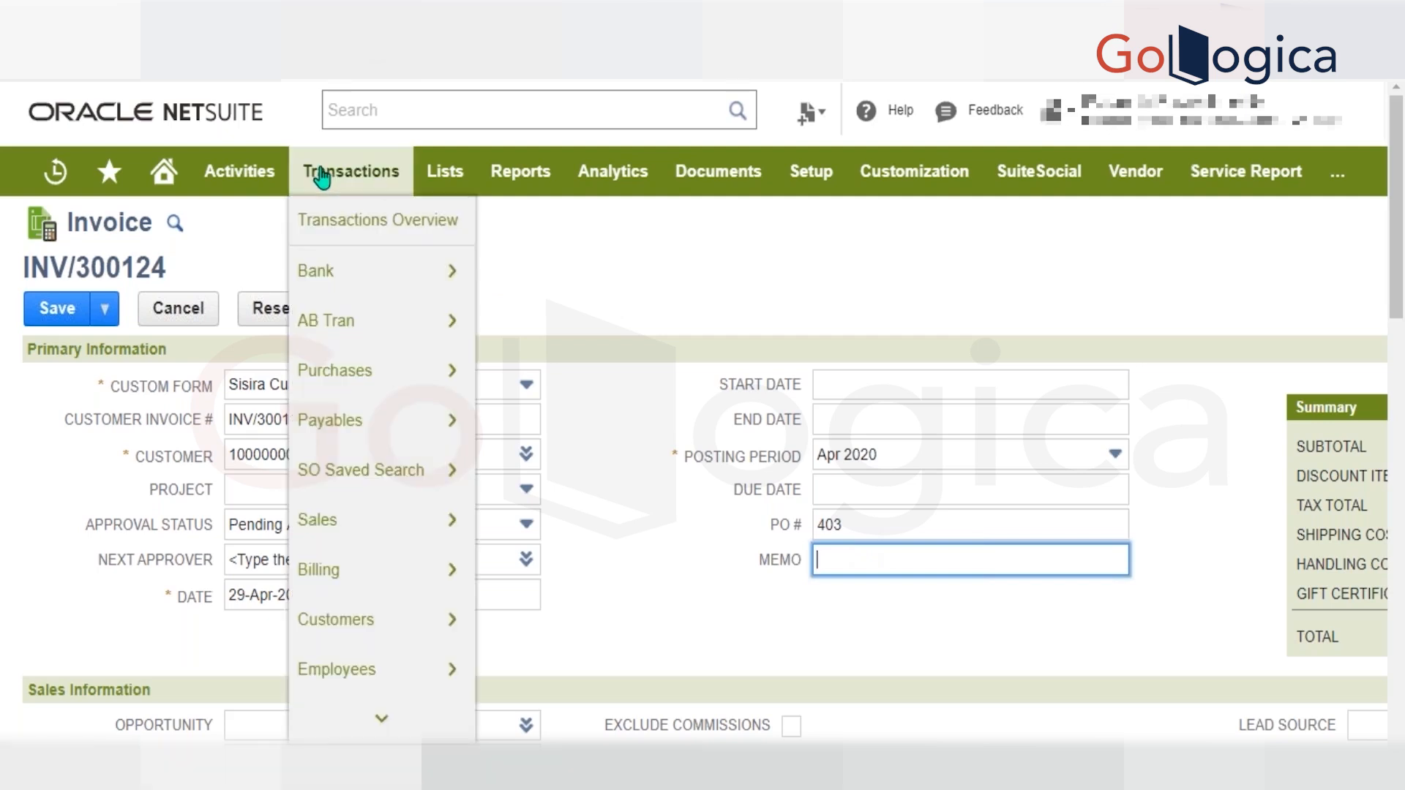
{"action": "mouse_move", "coordinate": [401, 525]}
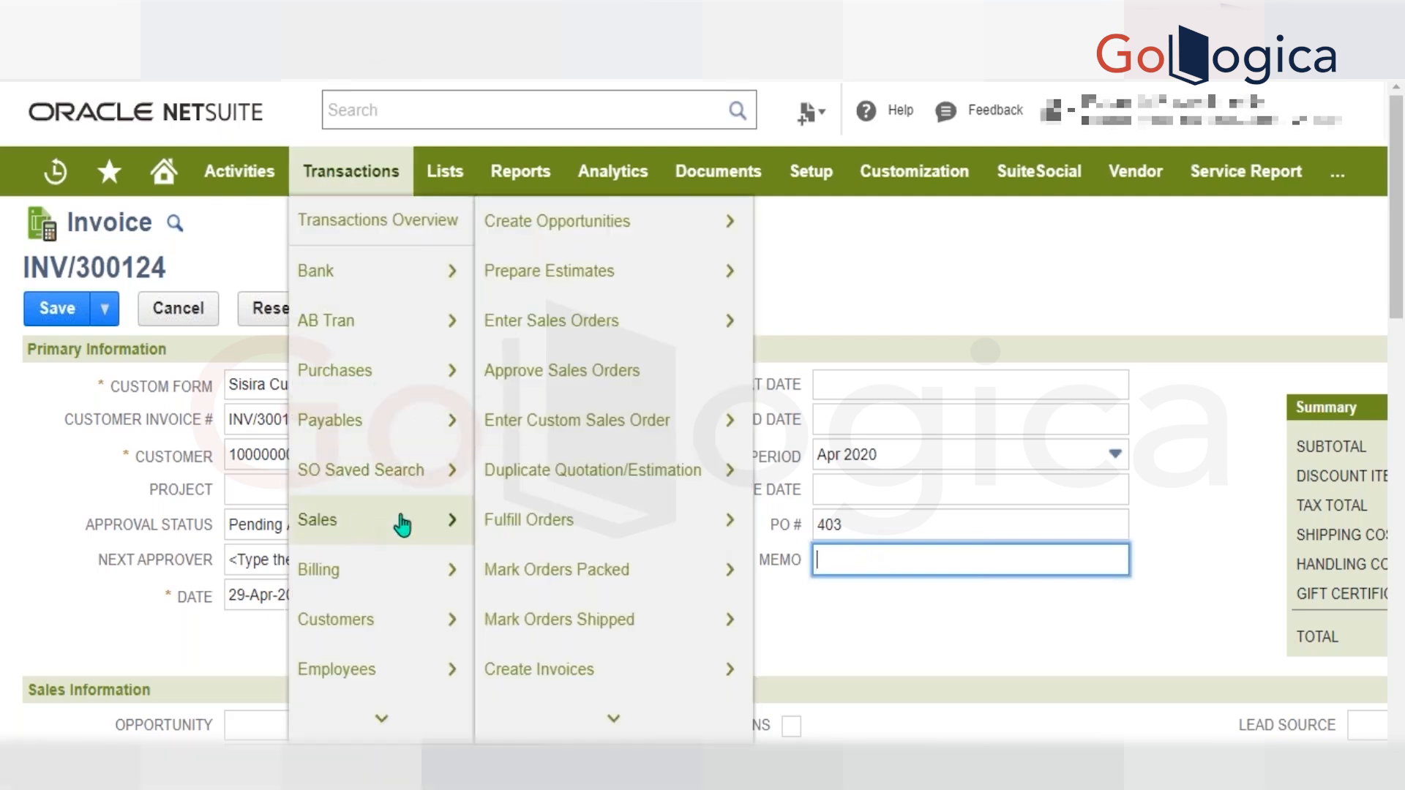
{"action": "mouse_move", "coordinate": [618, 276]}
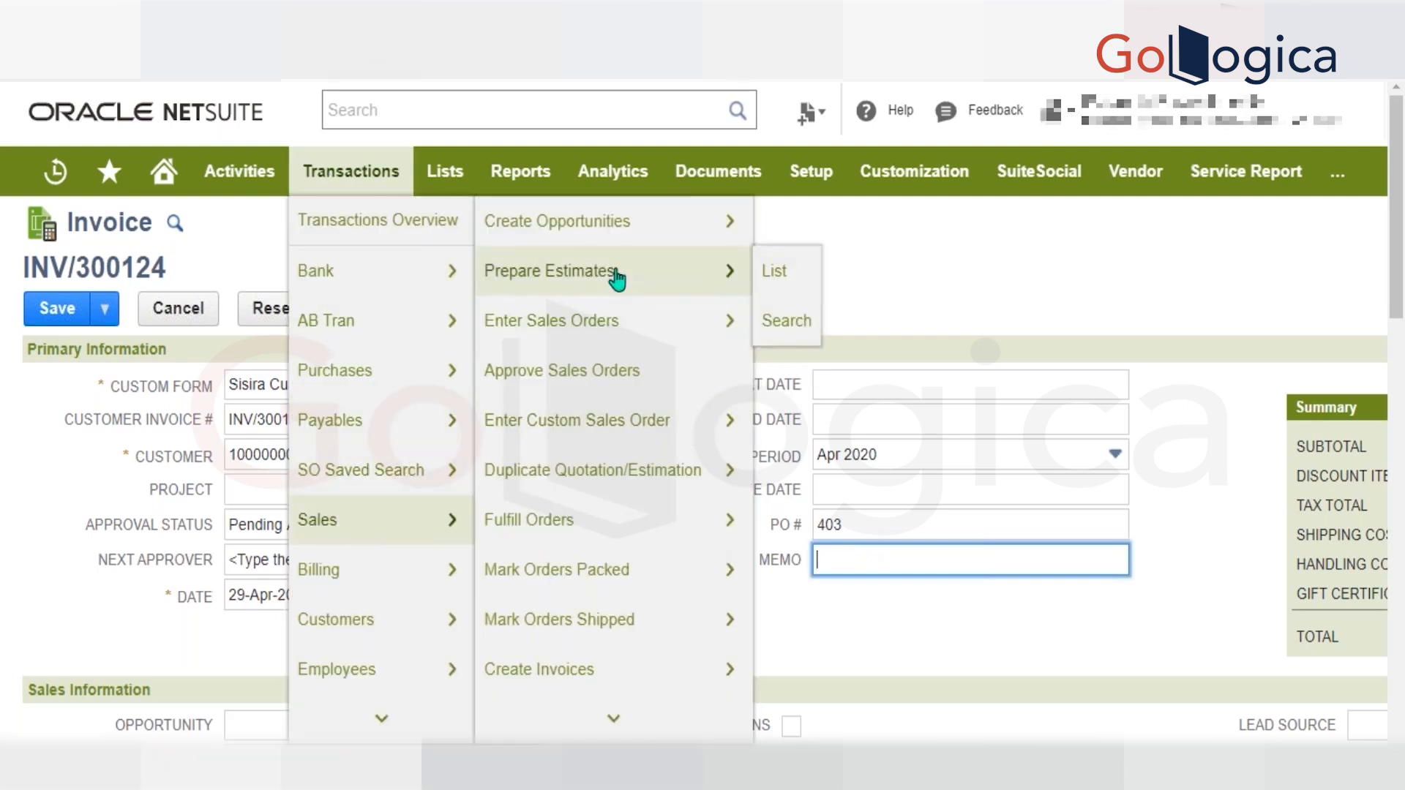
{"action": "left_click", "coordinate": [761, 272]}
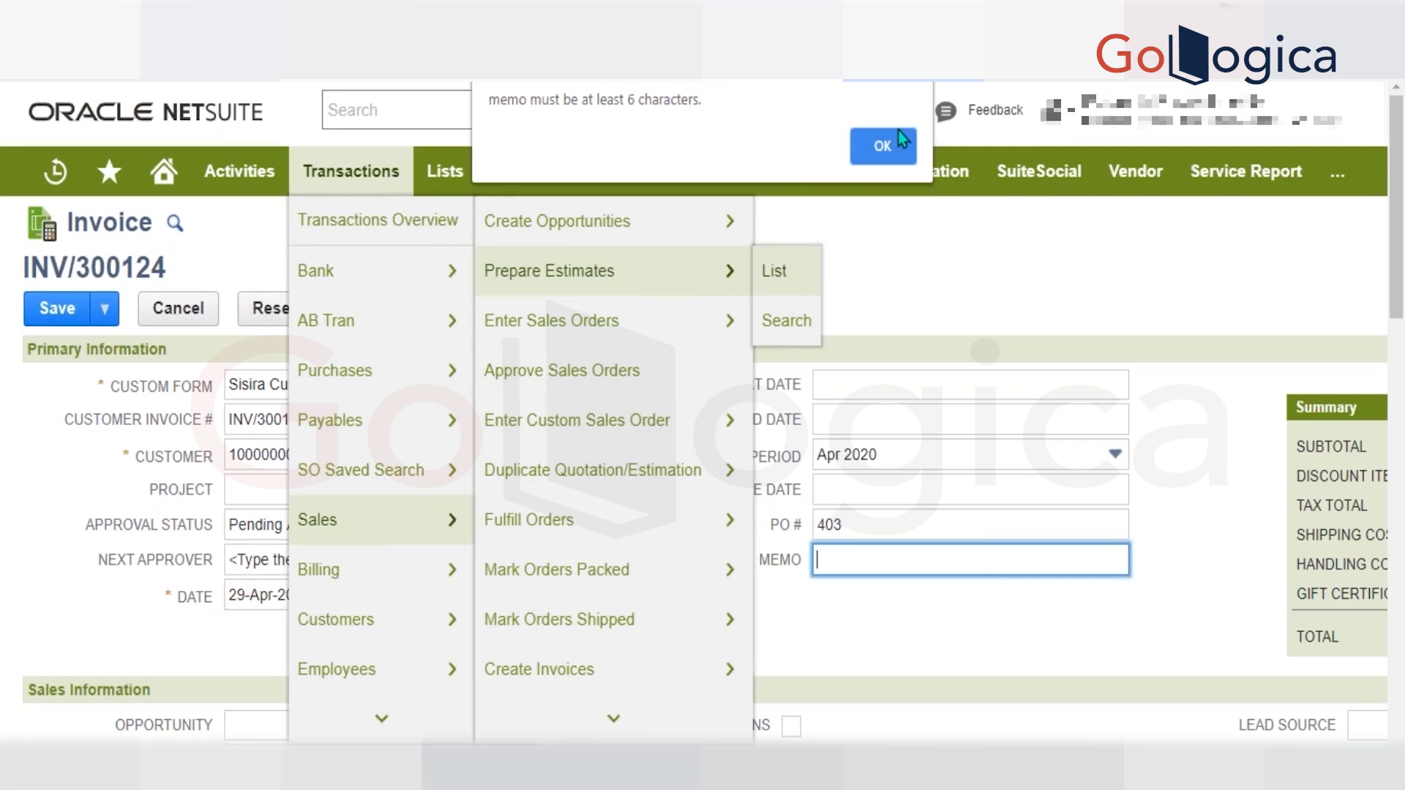
{"action": "left_click", "coordinate": [889, 148]}
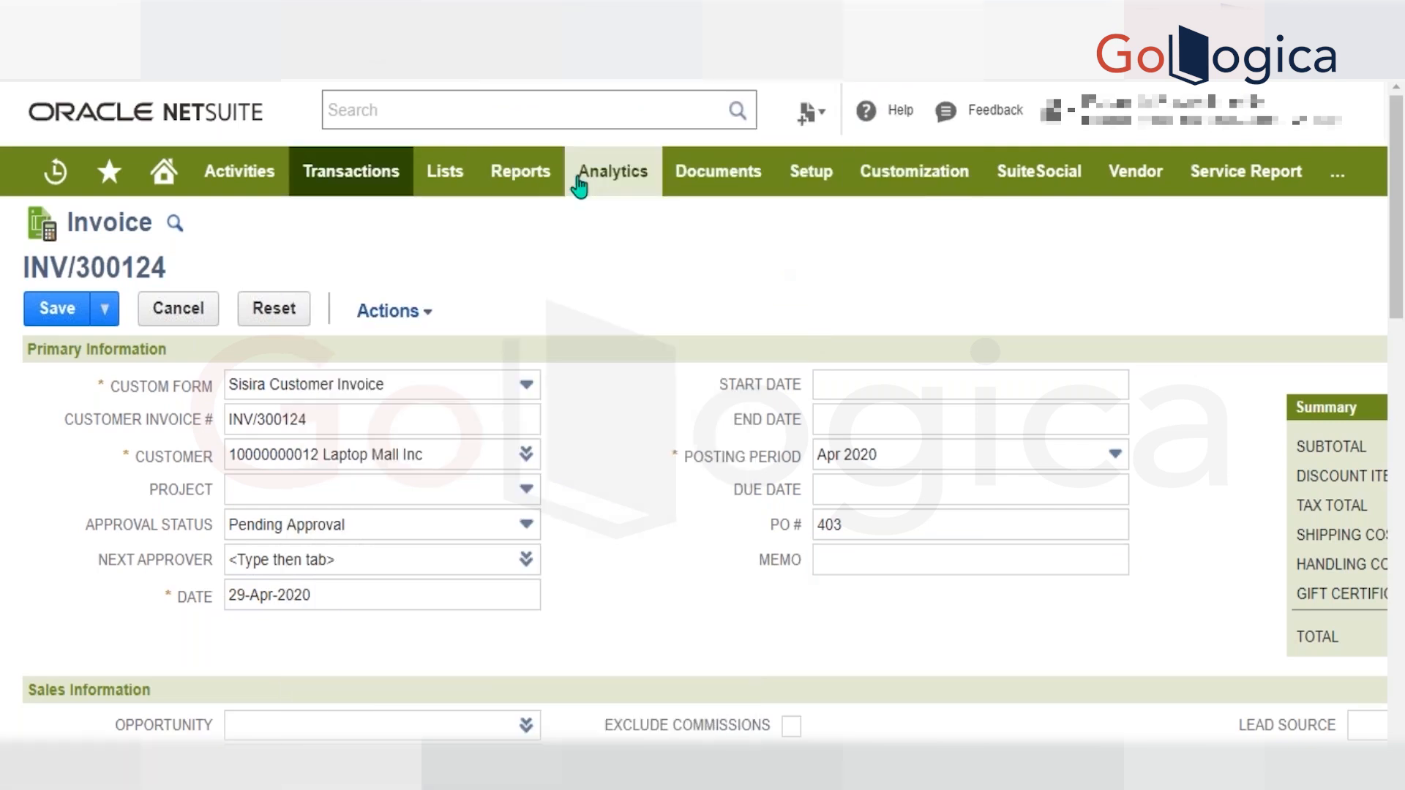
Open the sales orders list from the sales transactions while keeping the invoice page open.
{"action": "mouse_move", "coordinate": [347, 187]}
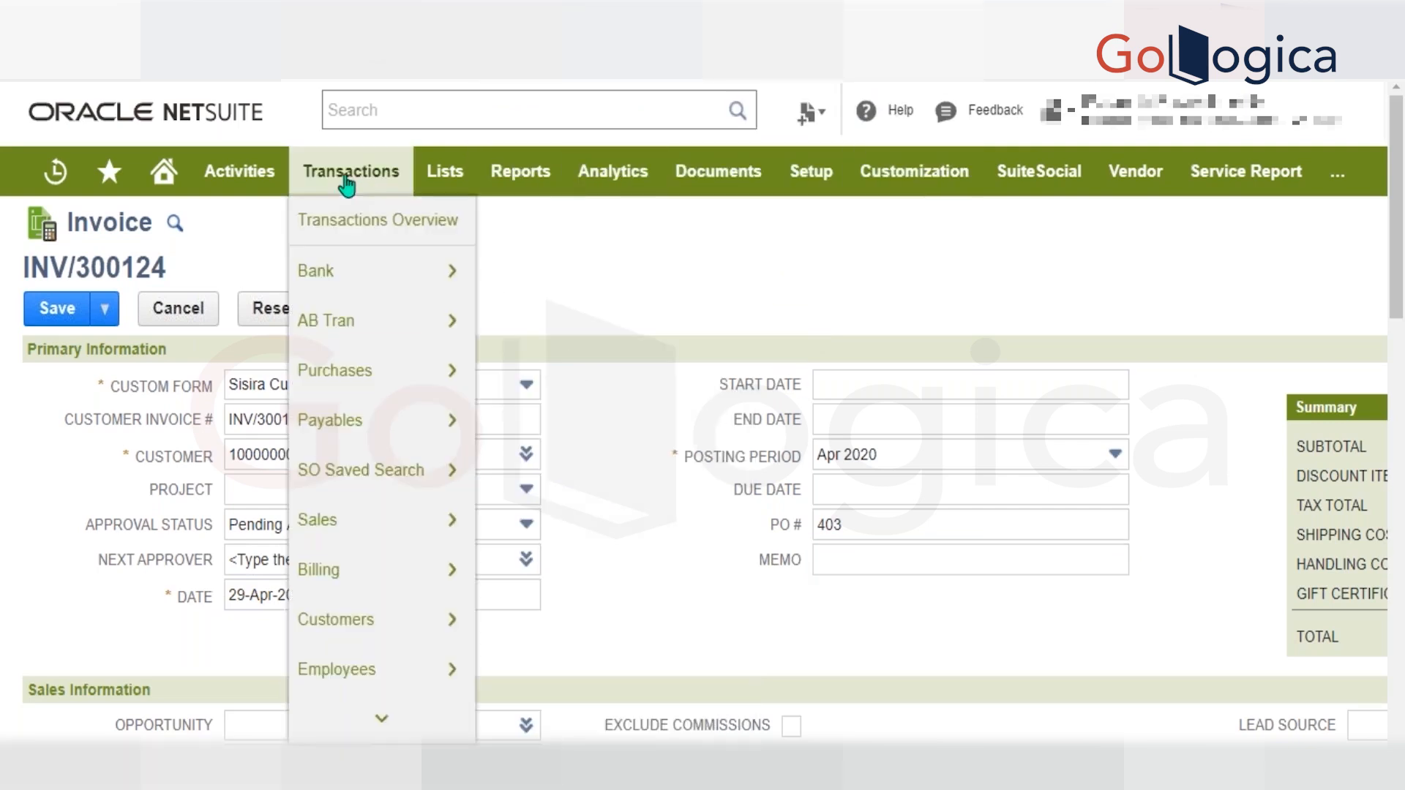
{"action": "mouse_move", "coordinate": [371, 524]}
{"action": "mouse_move", "coordinate": [669, 324]}
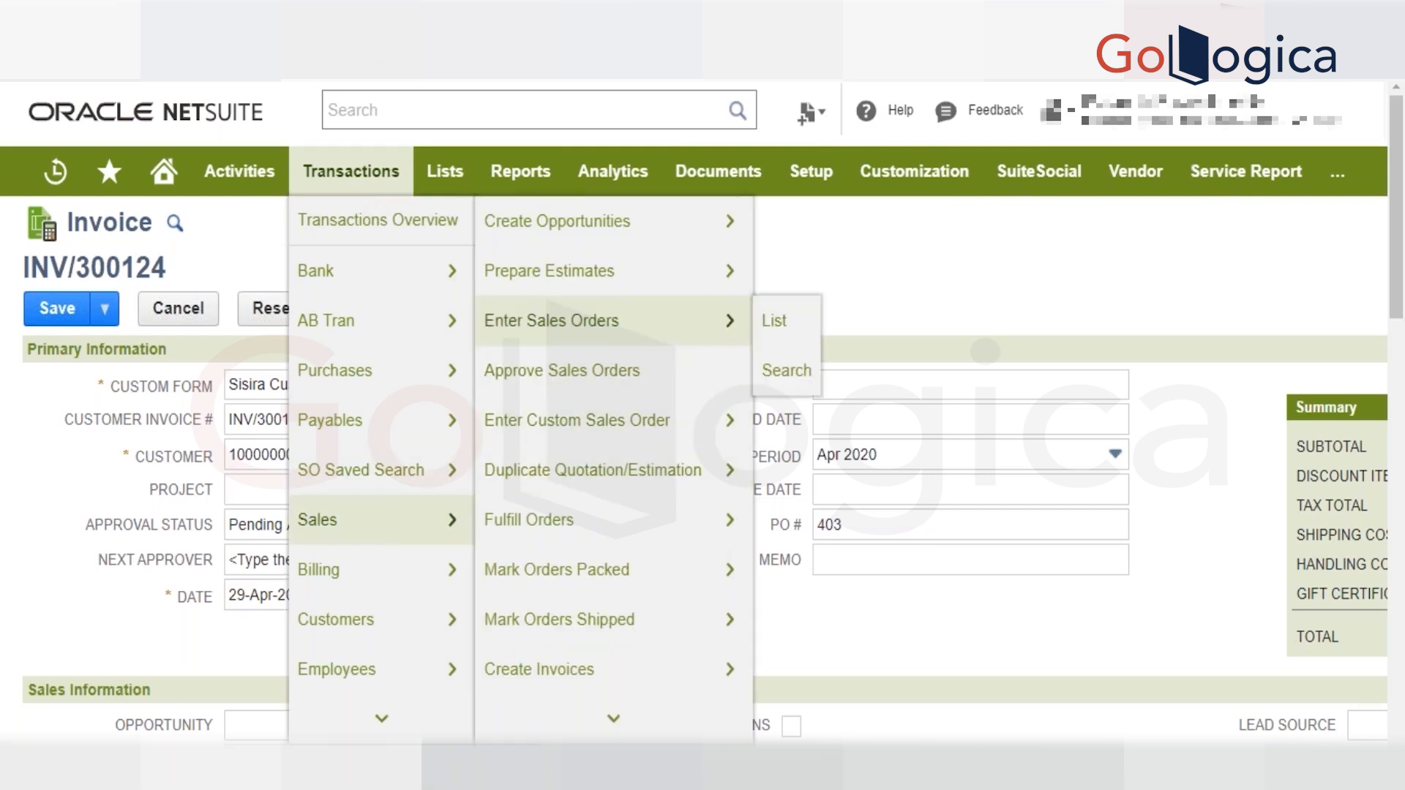
{"action": "left_click", "coordinate": [765, 322]}
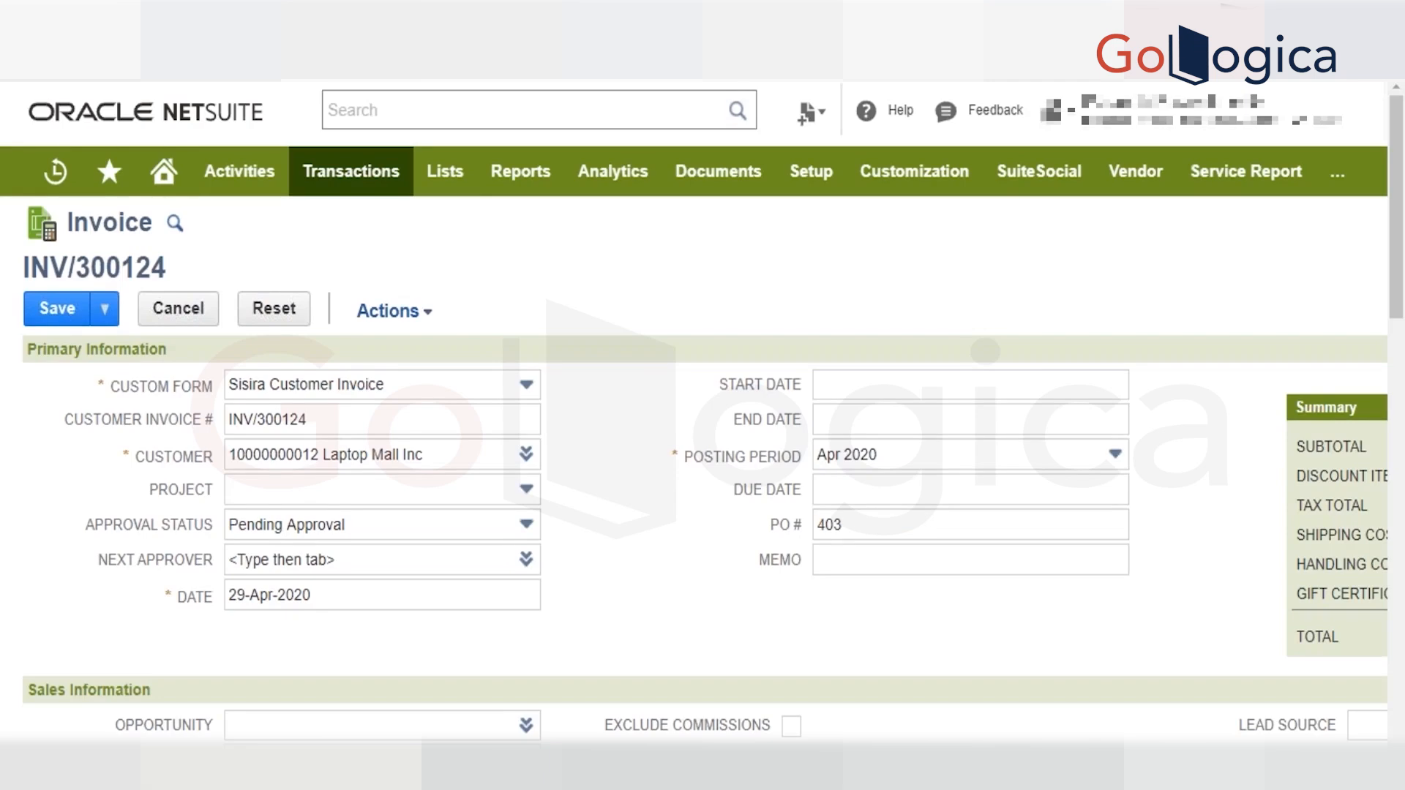
Reload the invoice in view mode from its page address, discarding the unsaved field edits.
{"action": "scroll", "coordinate": [703, 439], "scroll_direction": "down", "scroll_amount": 1}
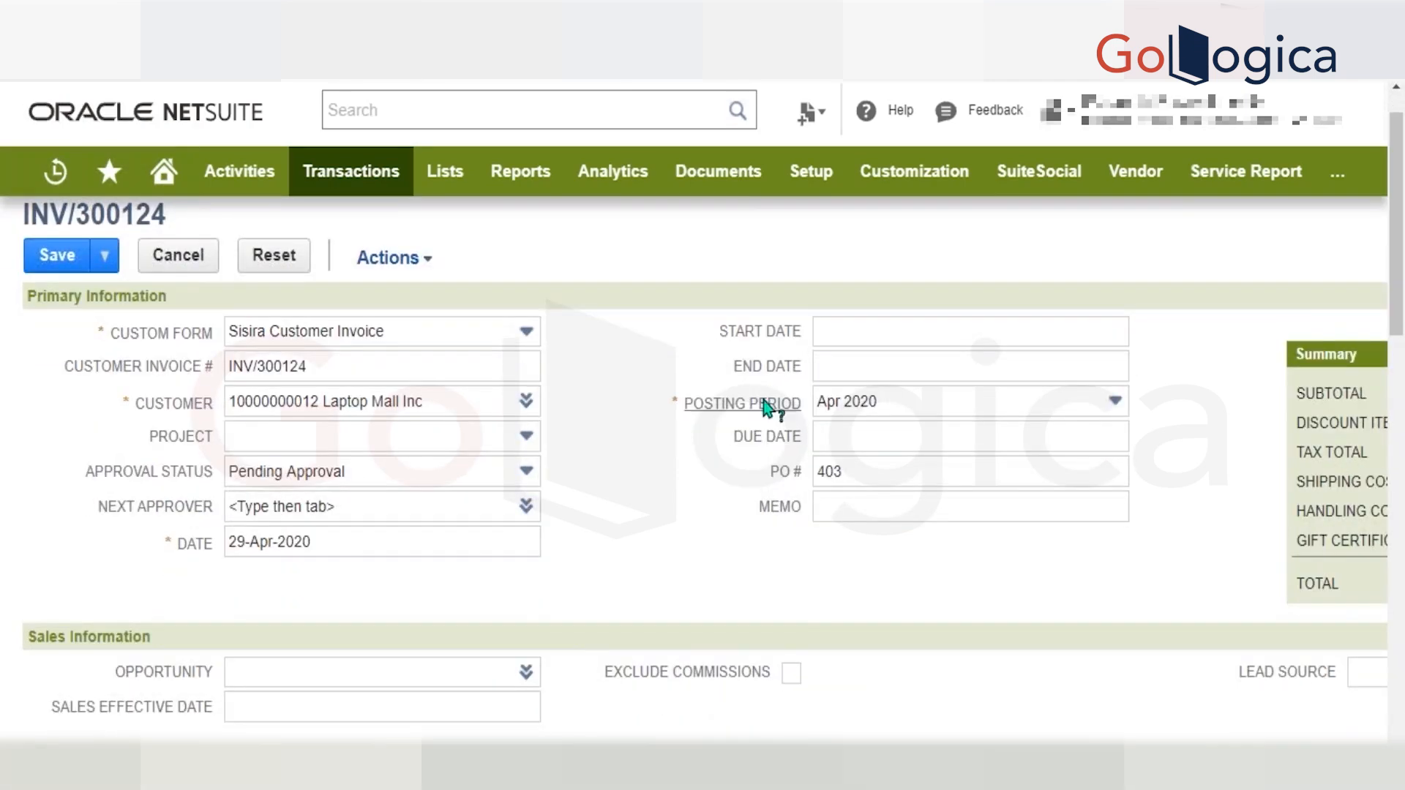
{"action": "mouse_move", "coordinate": [741, 172]}
{"action": "key", "text": "BackSpace"}
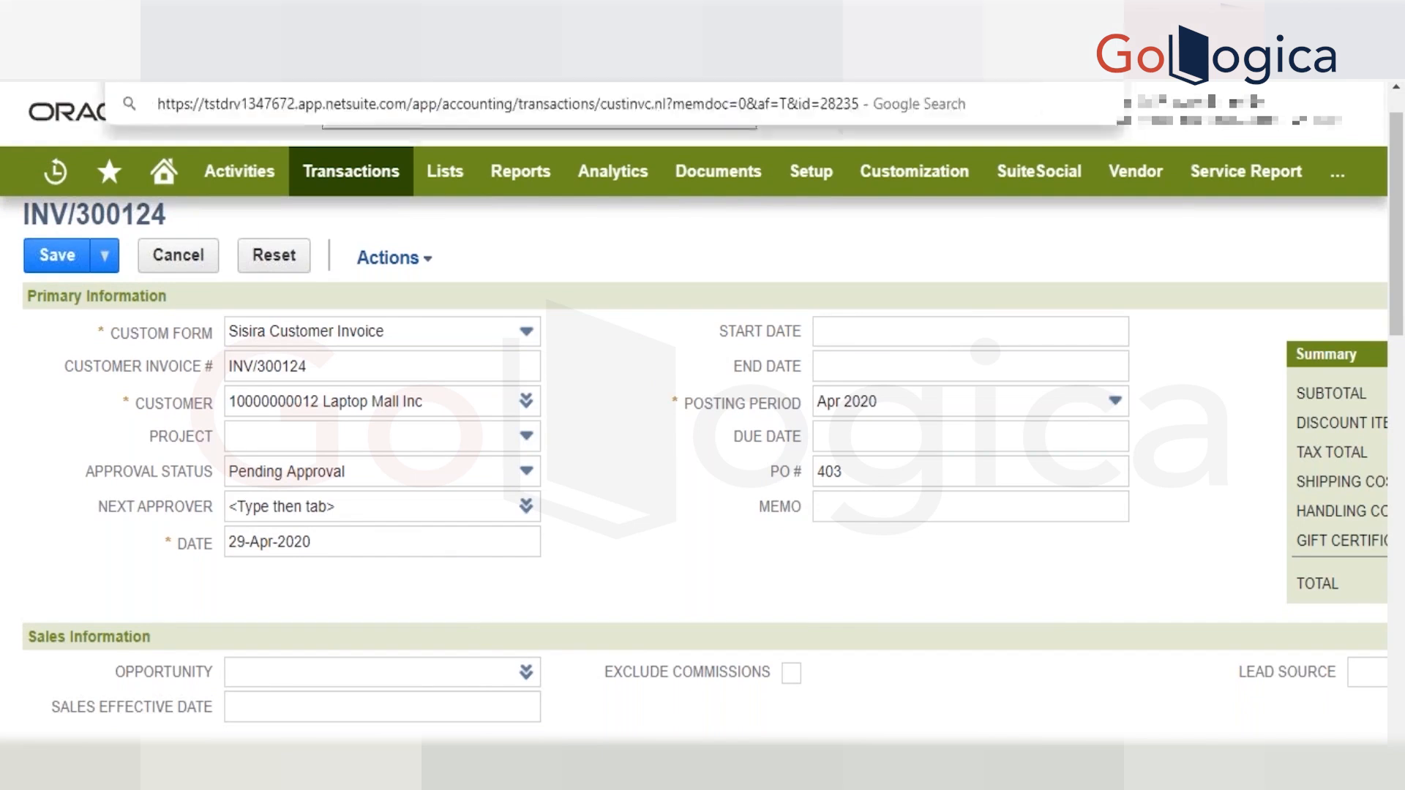
{"action": "key", "text": "Return"}
{"action": "key", "text": "Return"}
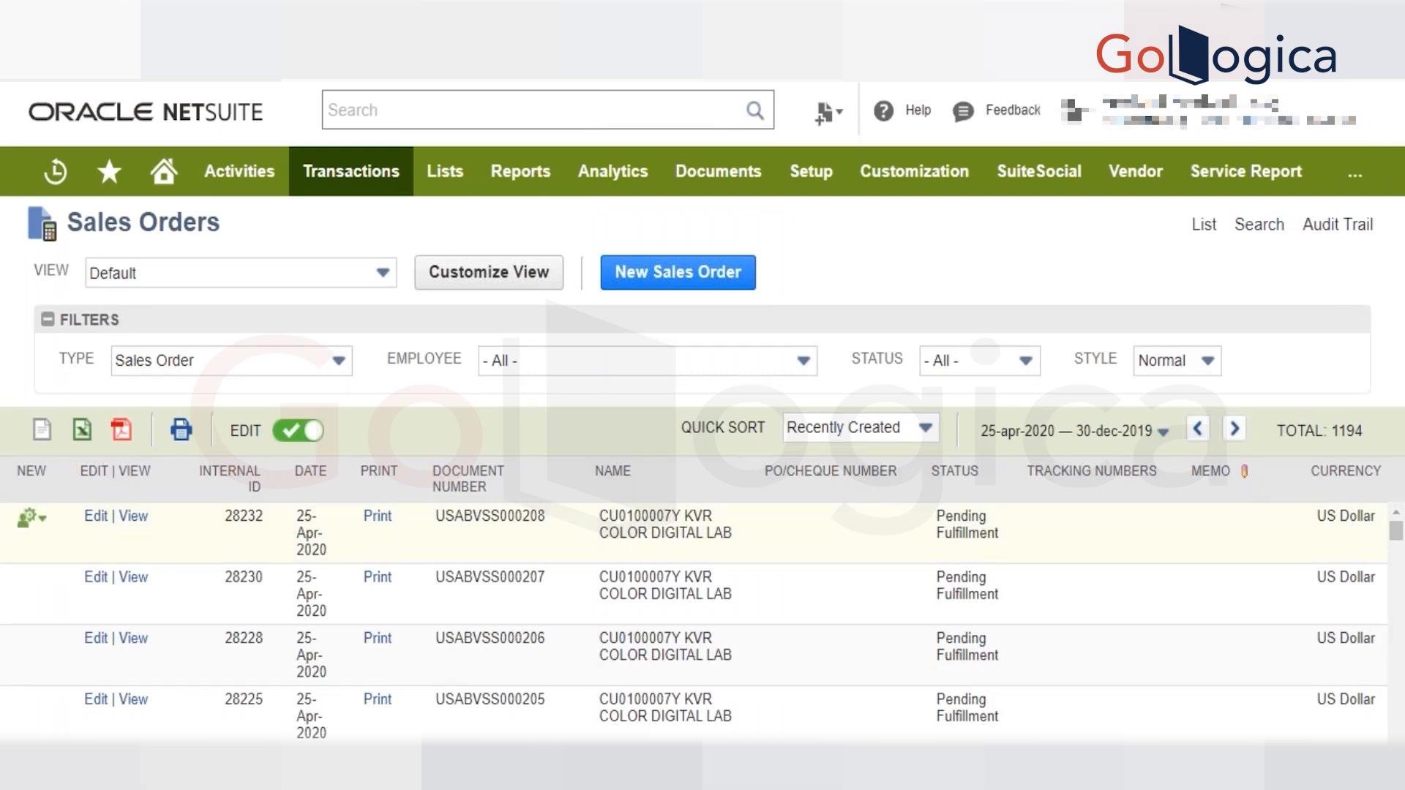
Look through the older sales orders in the list, and open the estimates list from there.
{"action": "scroll", "coordinate": [501, 553], "scroll_direction": "down", "scroll_amount": 5}
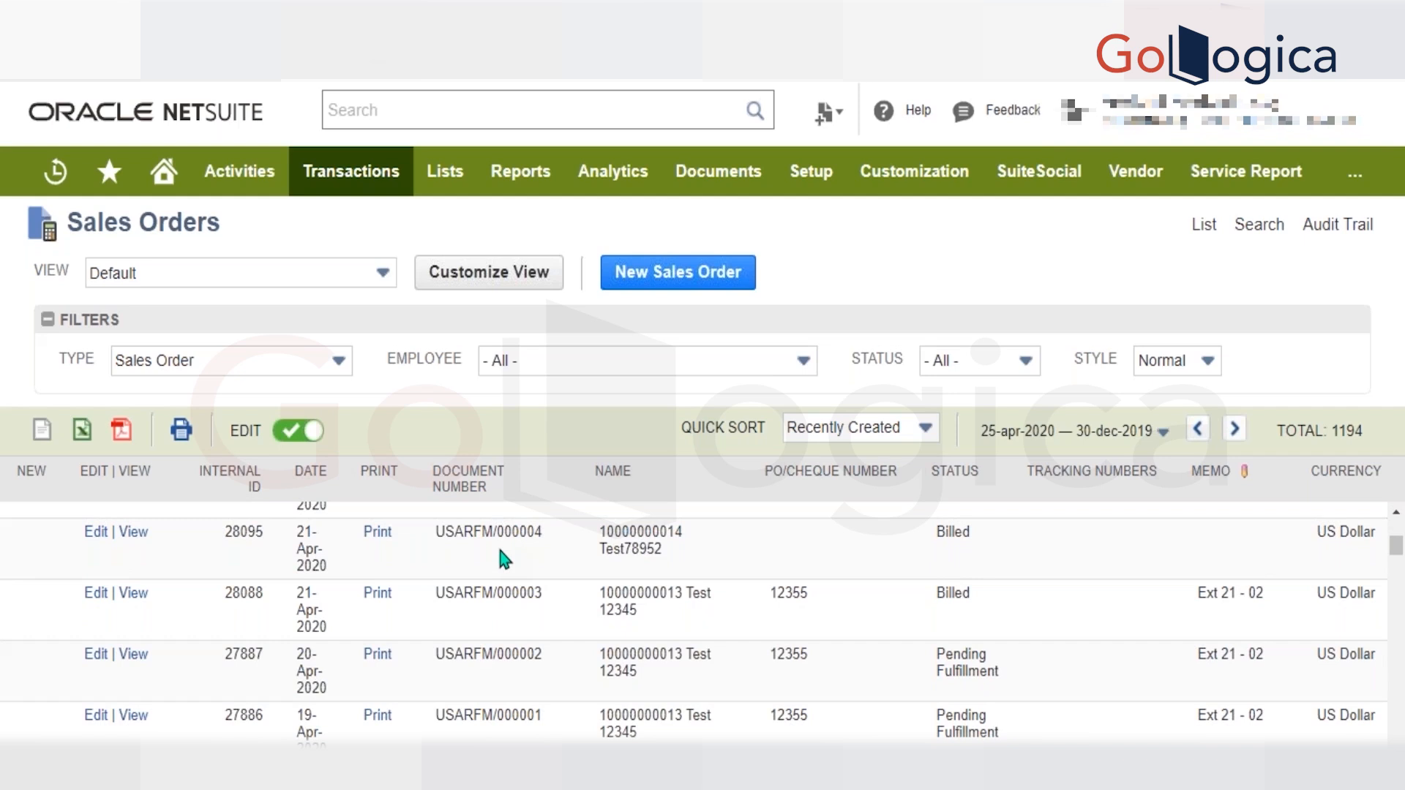
{"action": "mouse_move", "coordinate": [447, 189]}
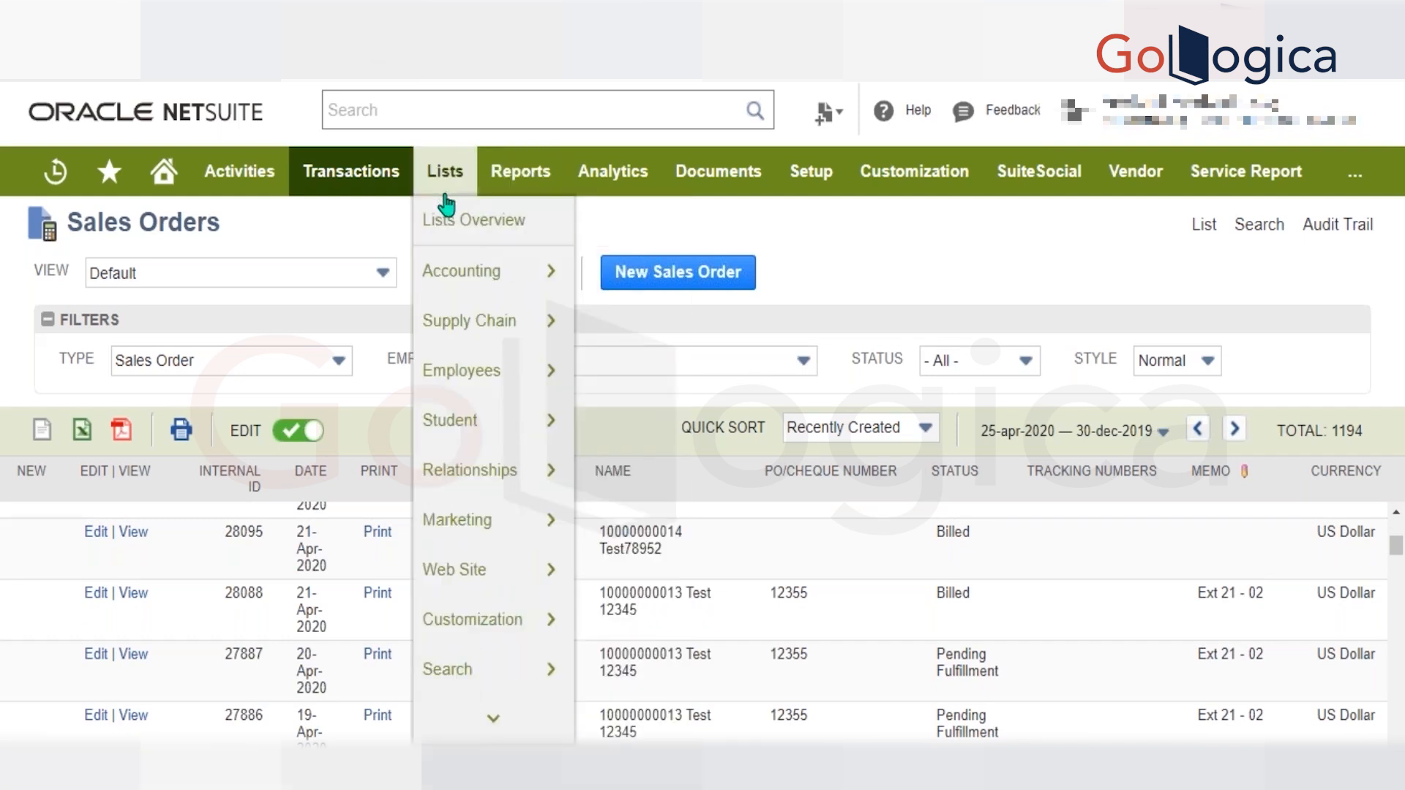
{"action": "mouse_move", "coordinate": [351, 176]}
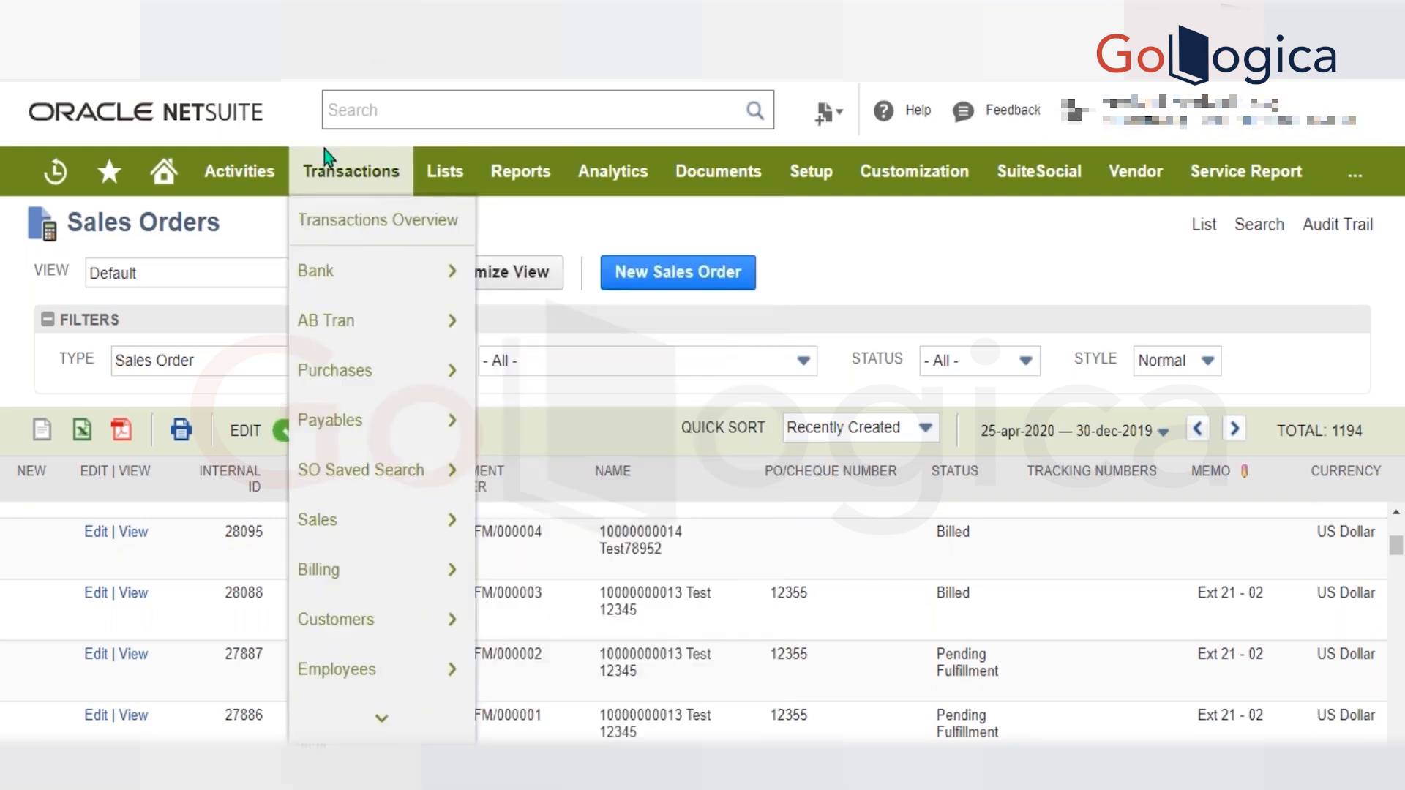
{"action": "mouse_move", "coordinate": [386, 517]}
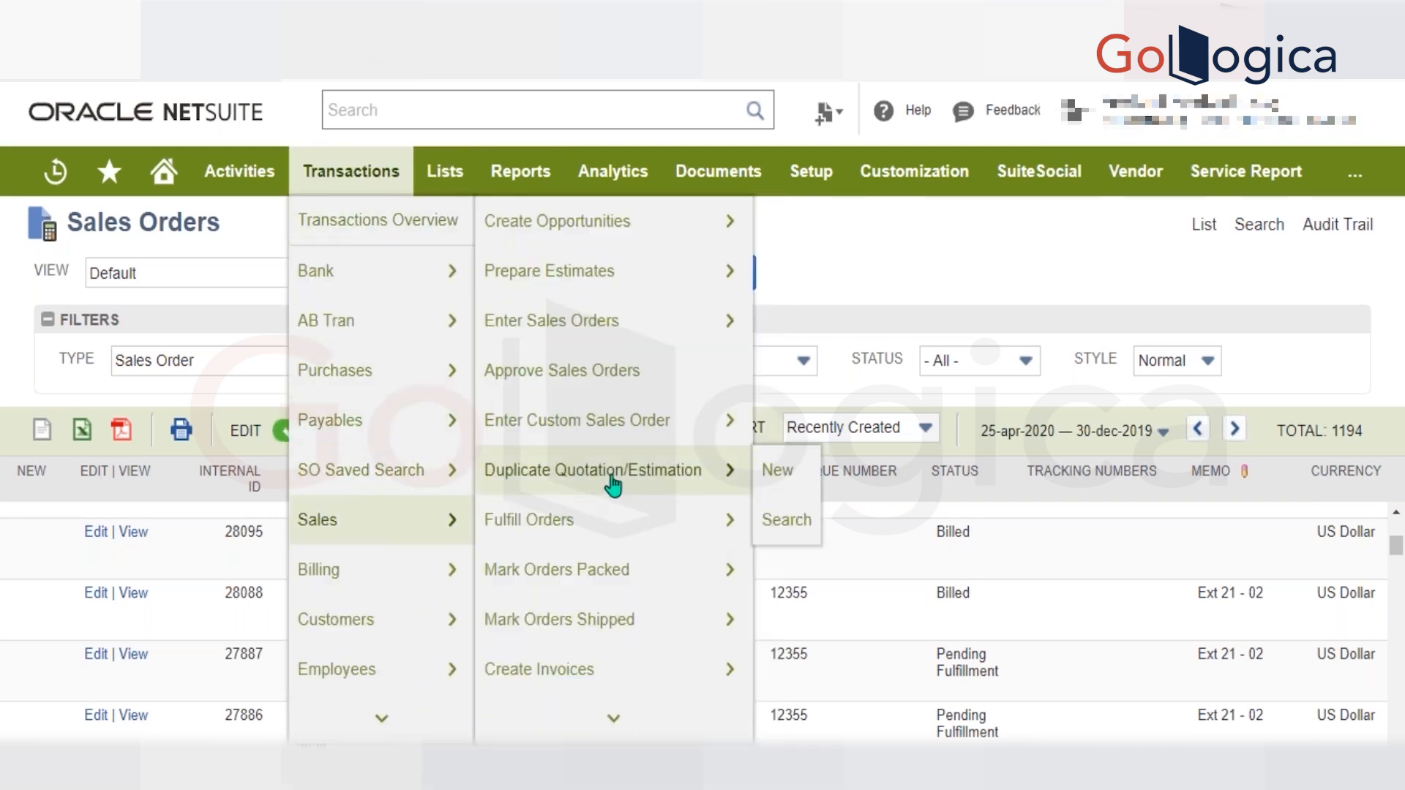
{"action": "mouse_move", "coordinate": [628, 274]}
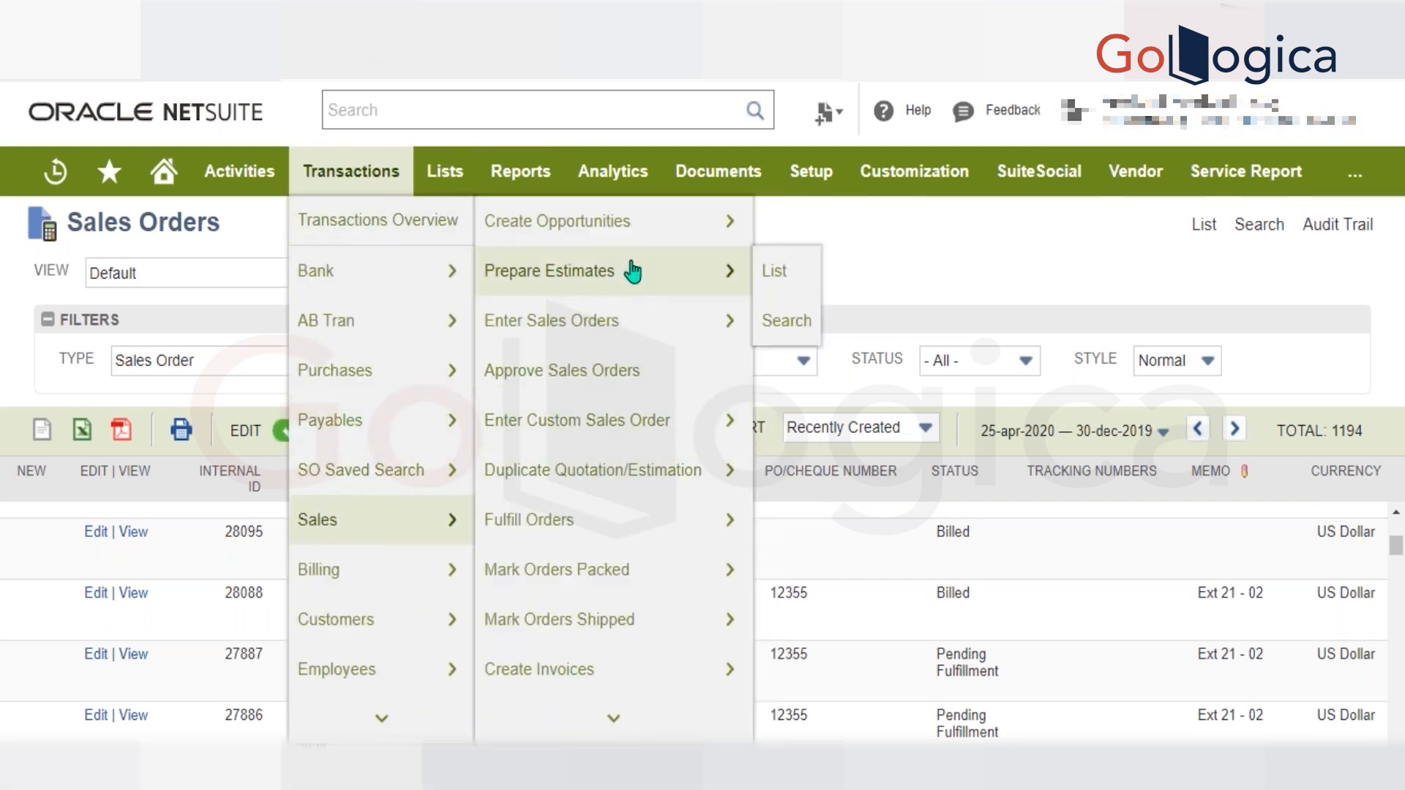
{"action": "mouse_move", "coordinate": [622, 324]}
{"action": "left_click", "coordinate": [766, 277]}
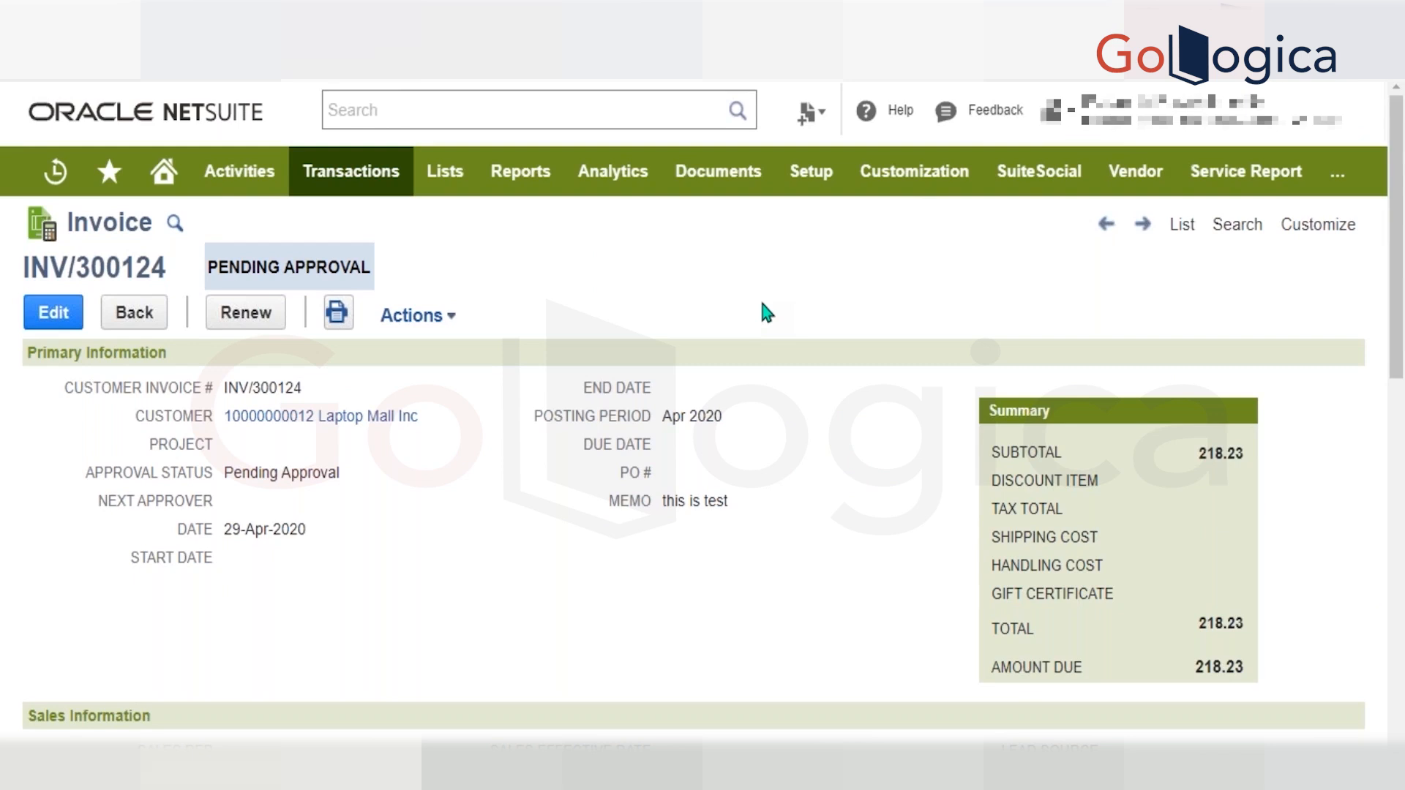
Review the invoice's item lines, including quantities, unit prices and amounts, and return to its header.
{"action": "scroll", "coordinate": [762, 302], "scroll_direction": "down", "scroll_amount": 15}
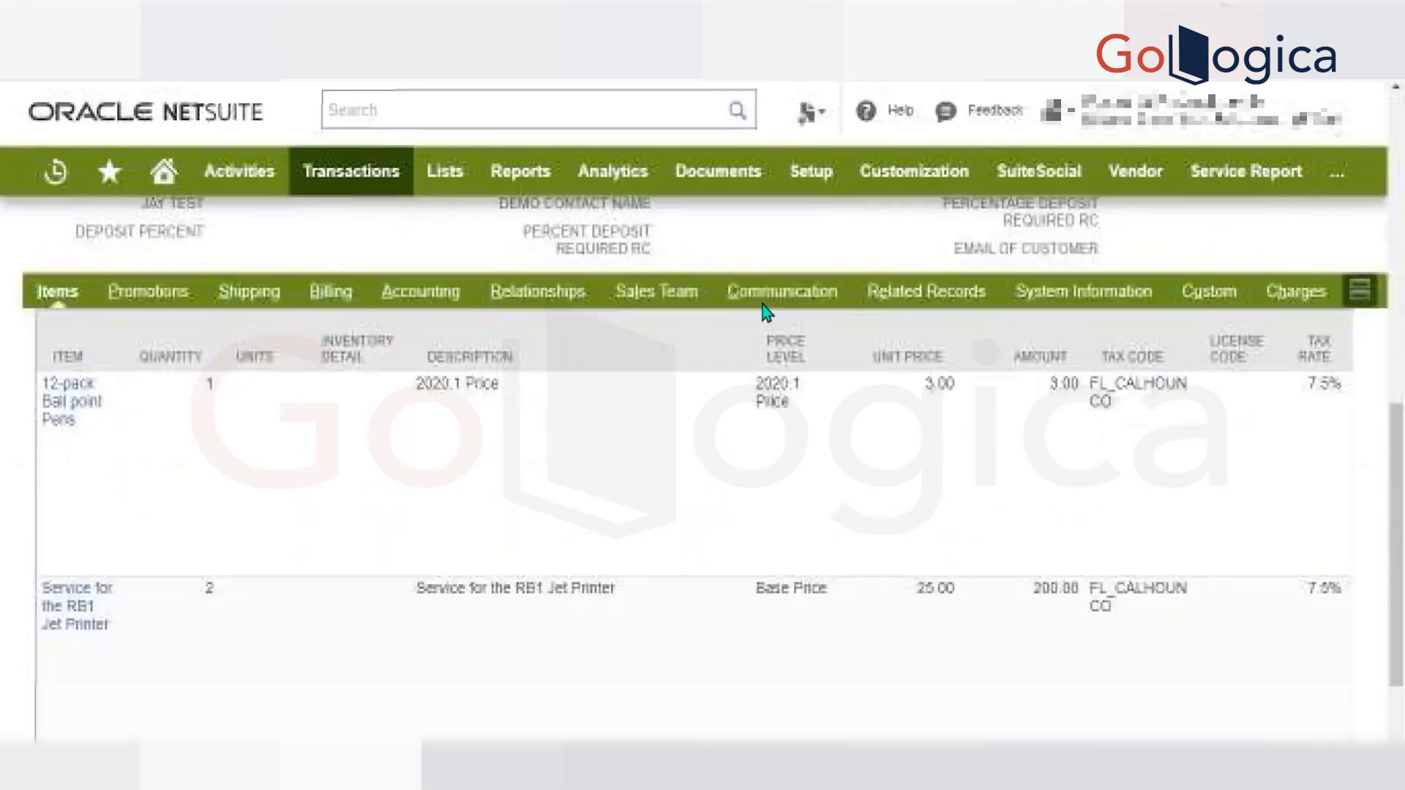
{"action": "scroll", "coordinate": [762, 308], "scroll_direction": "up", "scroll_amount": 2}
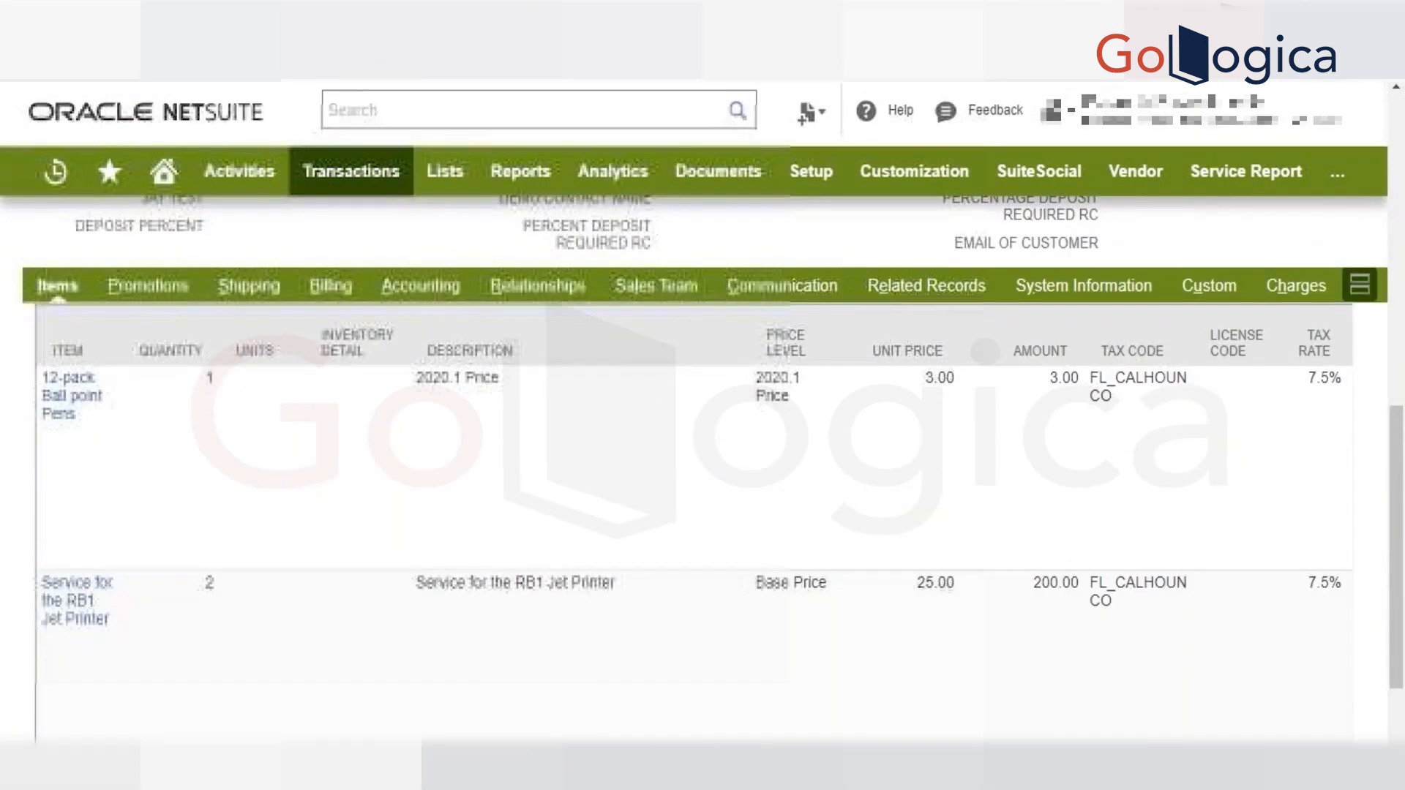
{"action": "left_click", "coordinate": [882, 279]}
{"action": "scroll", "coordinate": [598, 368], "scroll_direction": "up", "scroll_amount": 10}
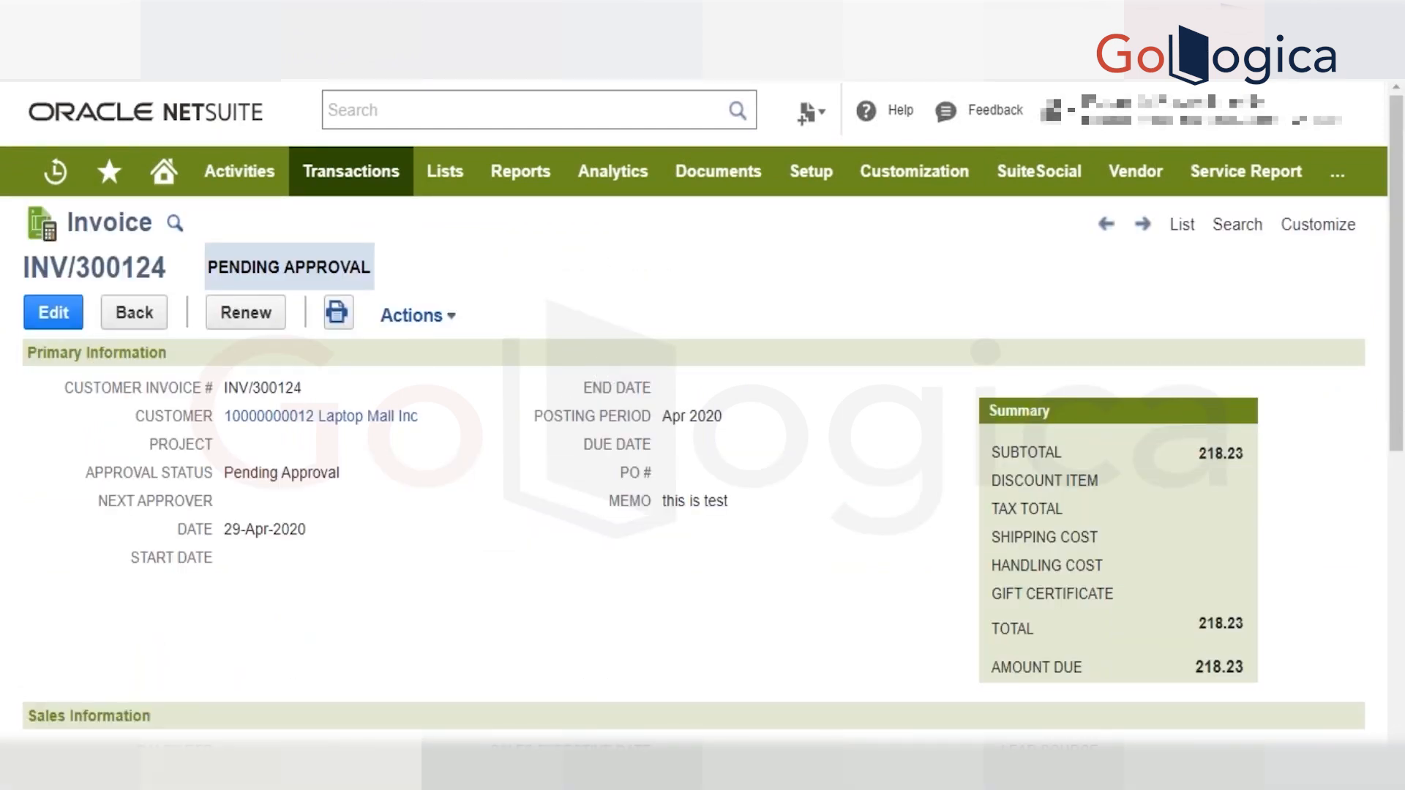
Open the invoice for editing, dismiss the test greeting alert and set the Approval Status to Approved.
{"action": "left_click", "coordinate": [65, 327]}
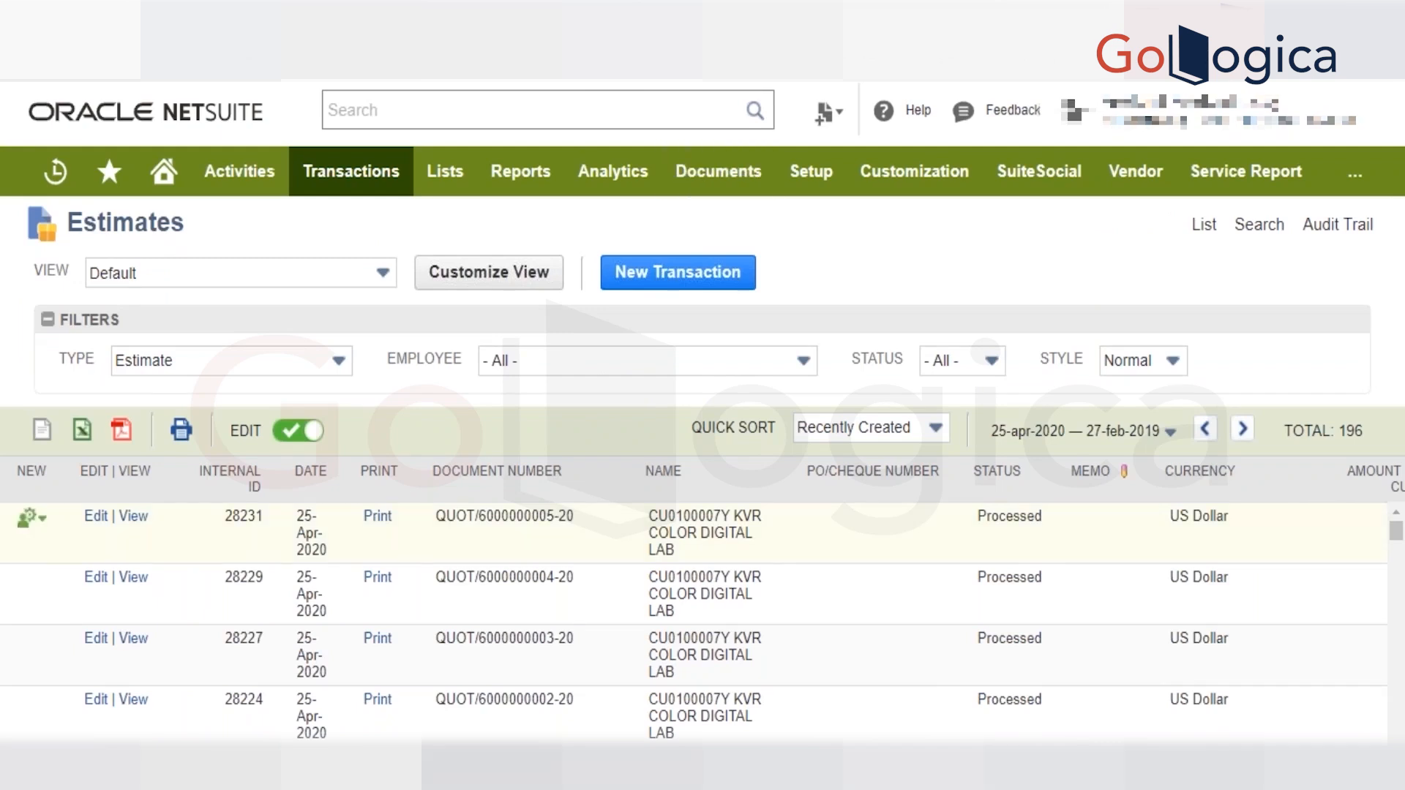
{"action": "scroll", "coordinate": [97, 658], "scroll_direction": "down", "scroll_amount": 1}
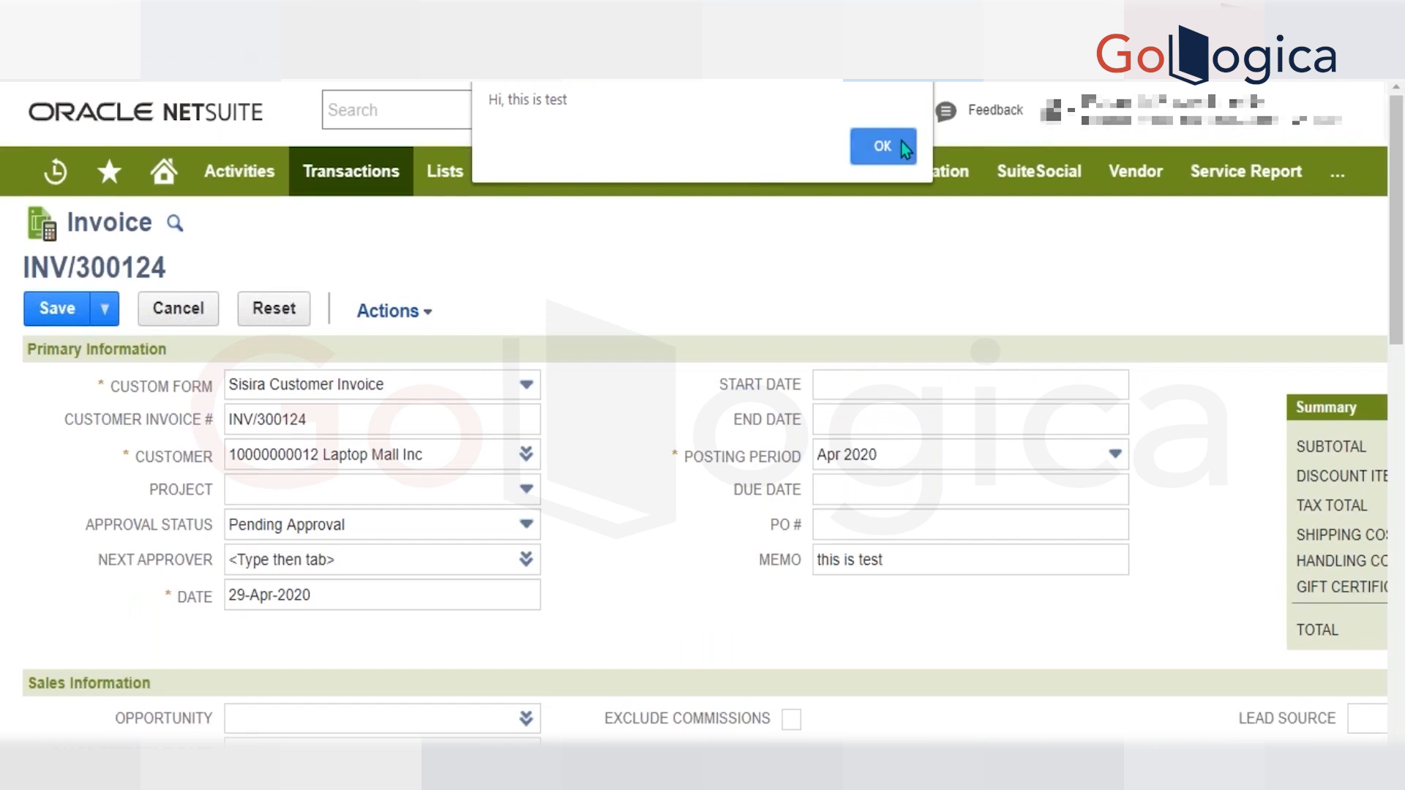
{"action": "left_click", "coordinate": [902, 142]}
{"action": "left_click", "coordinate": [304, 541]}
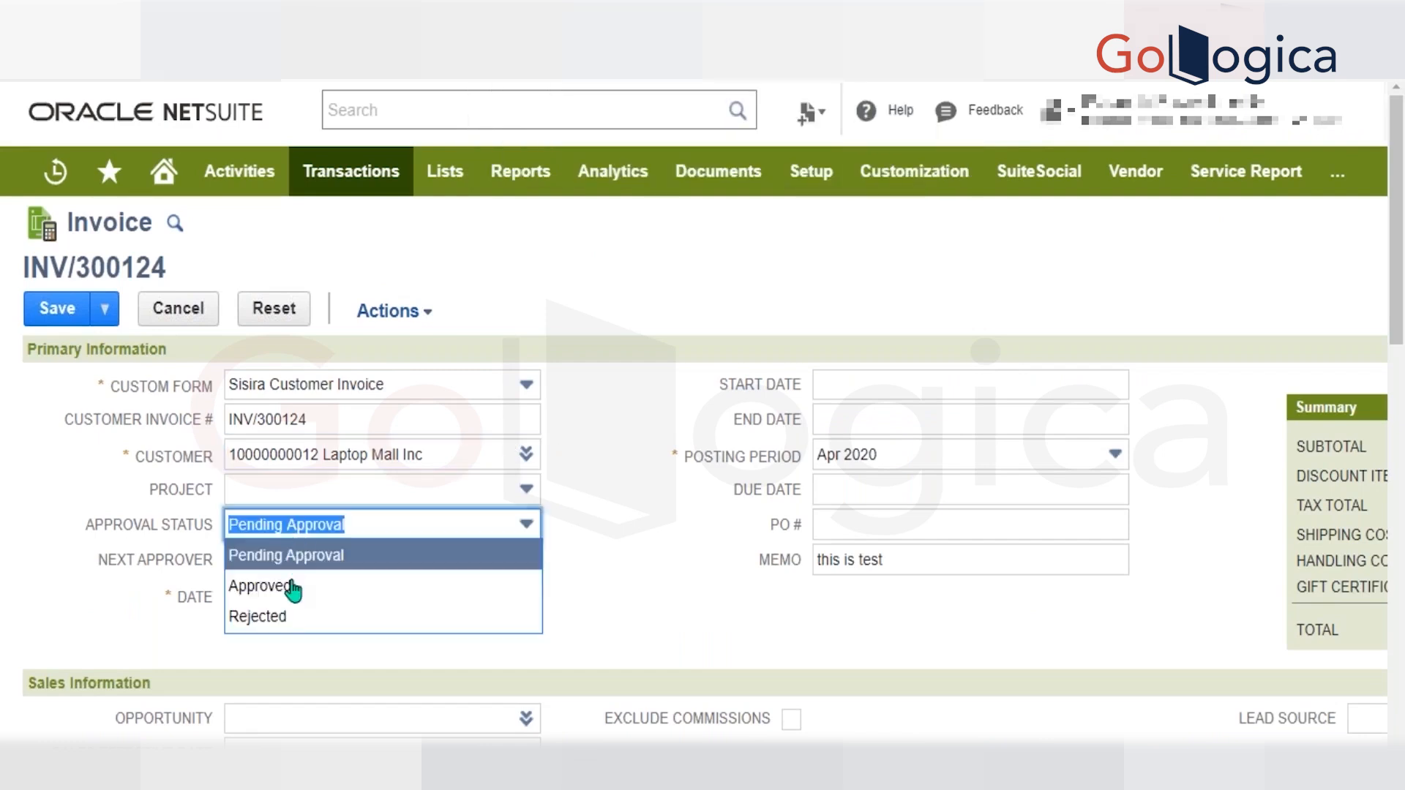
{"action": "left_click", "coordinate": [293, 590]}
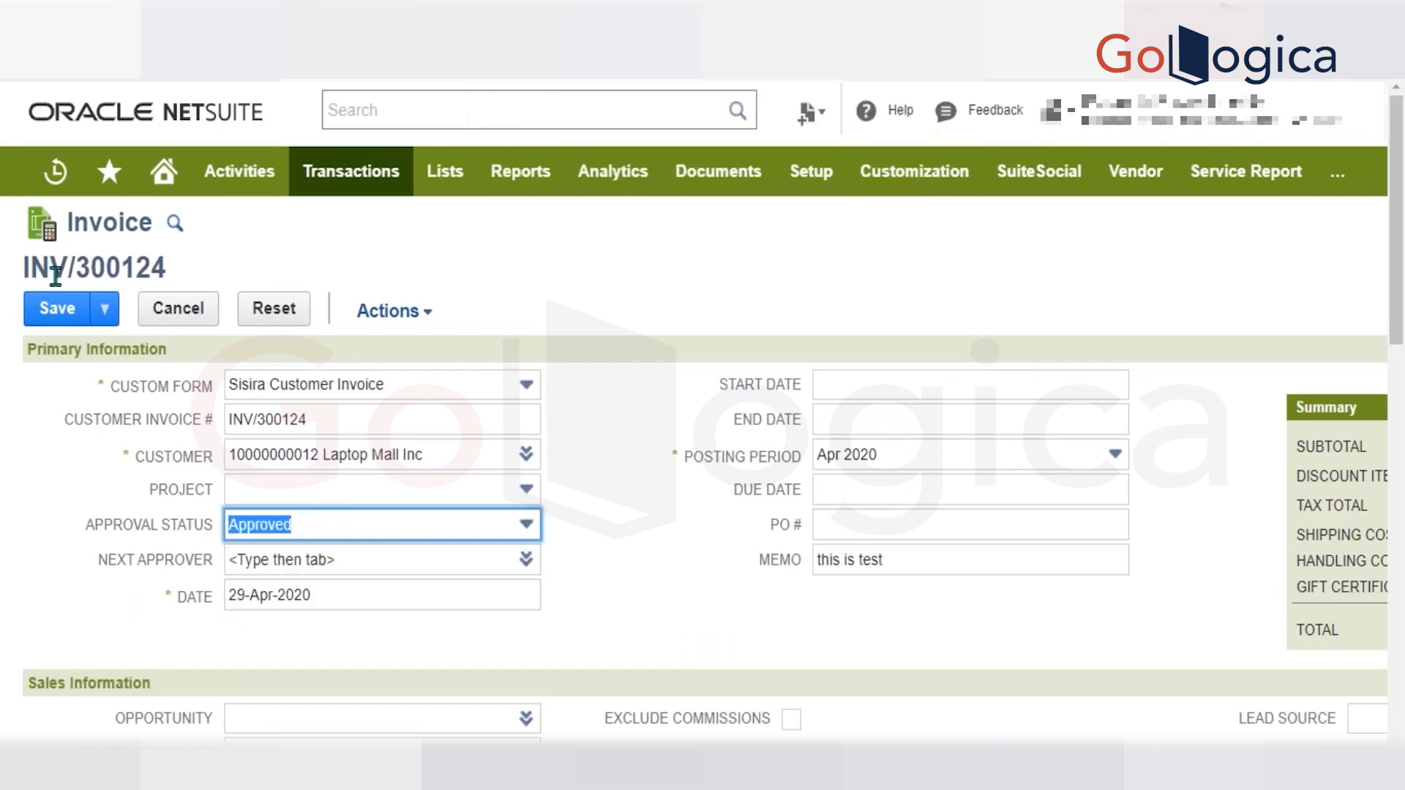
Try to save the invoice with its Approval Status set to Approved.
{"action": "left_click", "coordinate": [70, 314]}
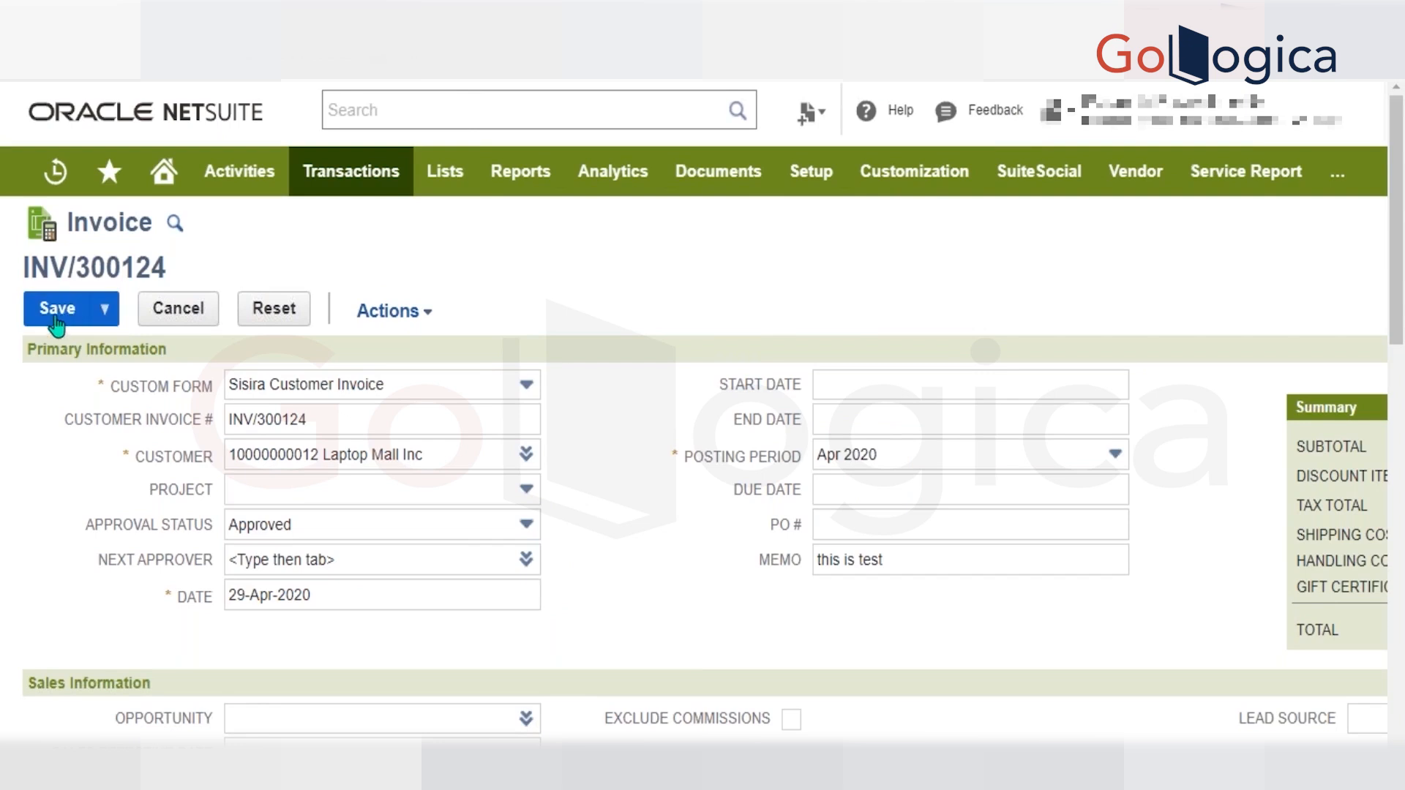
{"action": "left_click", "coordinate": [56, 325]}
{"action": "left_click", "coordinate": [56, 322]}
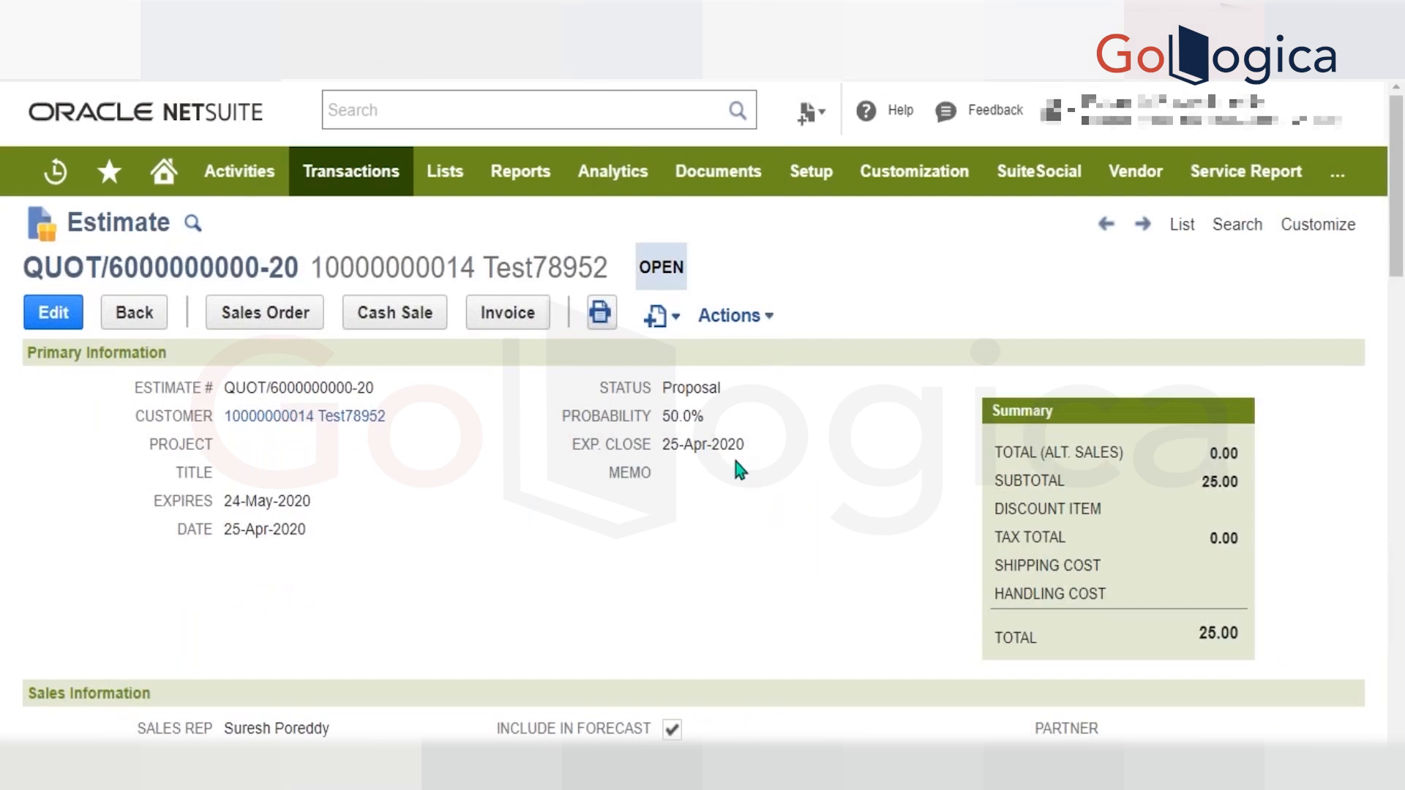
Review the open estimate's HP LJ 1320 printer service line and start a sales order from the estimate.
{"action": "left_click", "coordinate": [257, 322]}
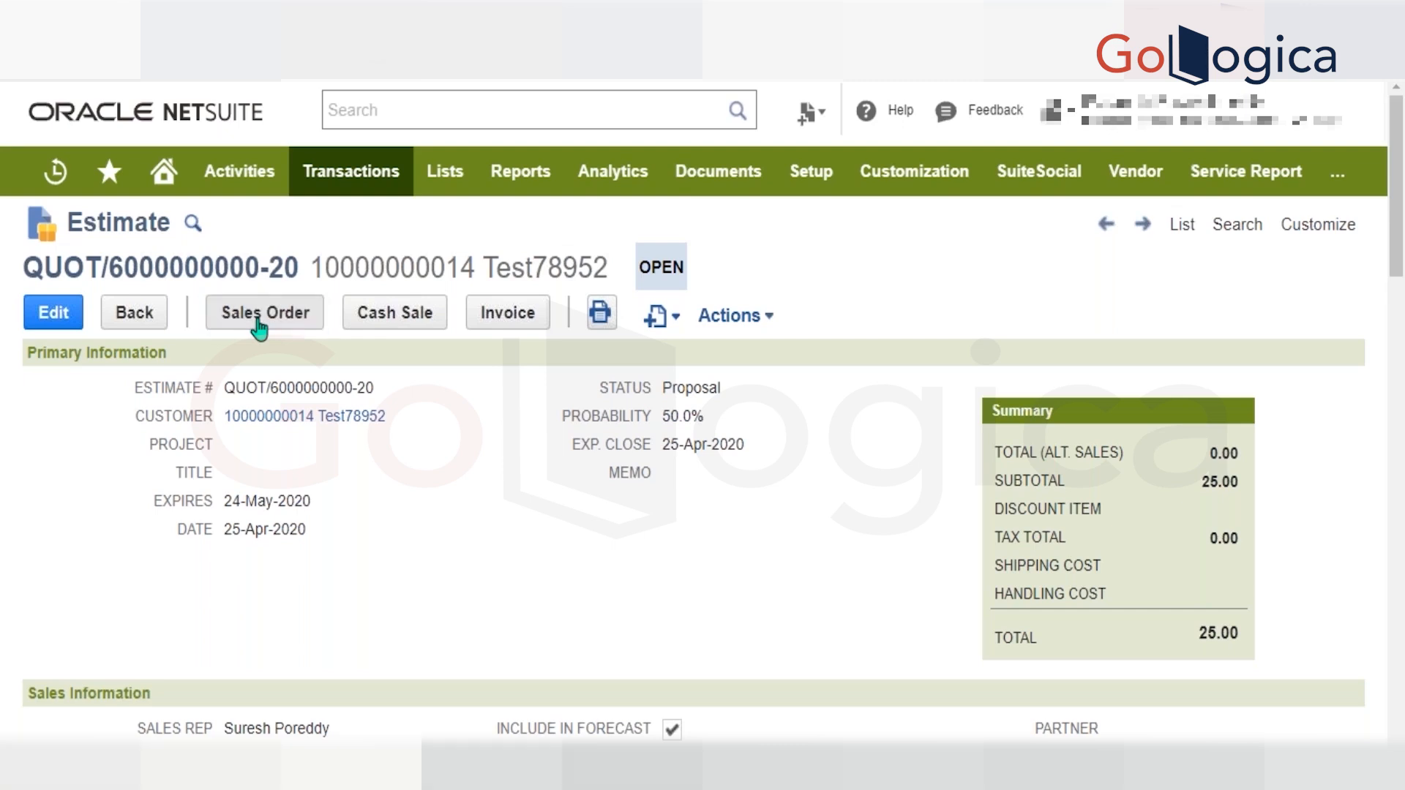
{"action": "scroll", "coordinate": [529, 583], "scroll_direction": "down", "scroll_amount": 15}
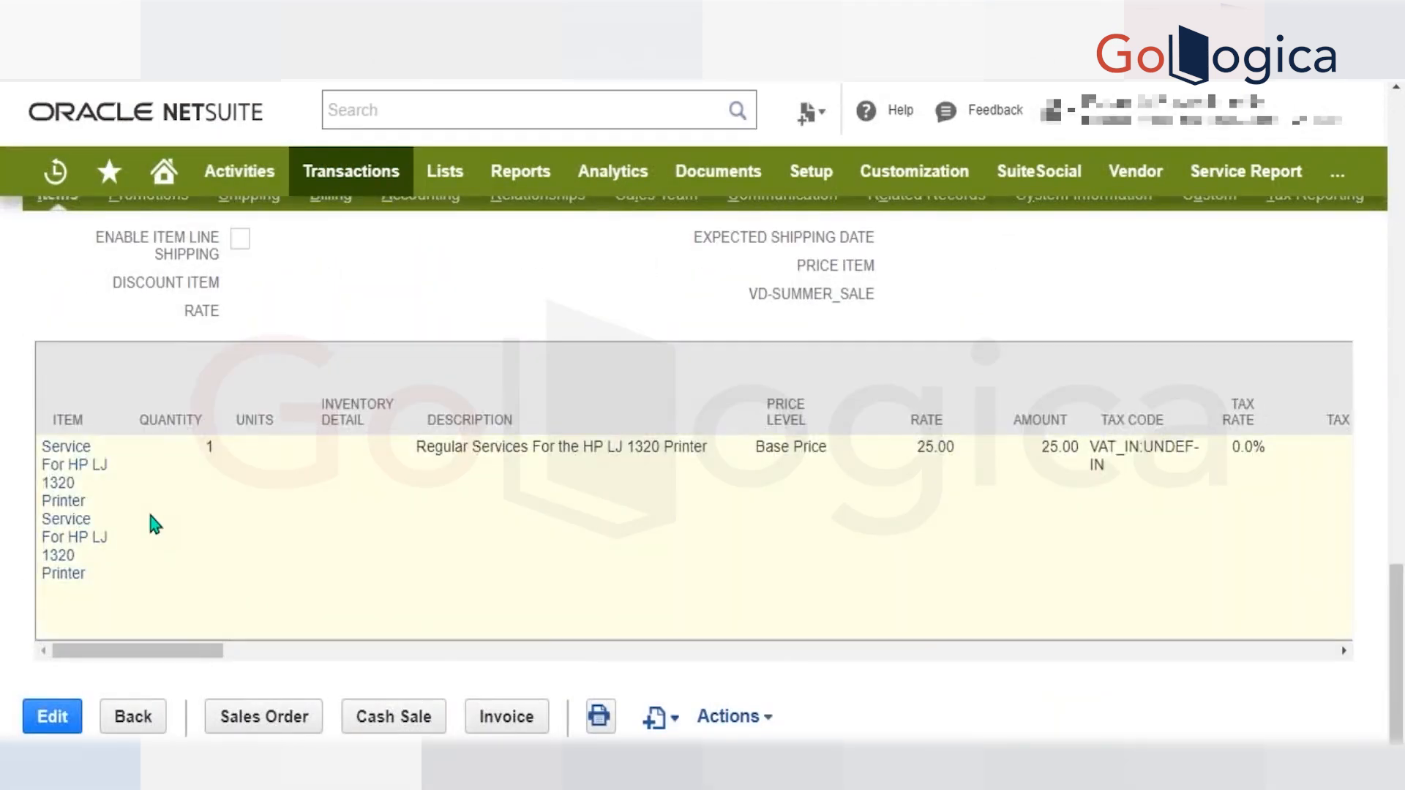
{"action": "scroll", "coordinate": [142, 499], "scroll_direction": "up", "scroll_amount": 15}
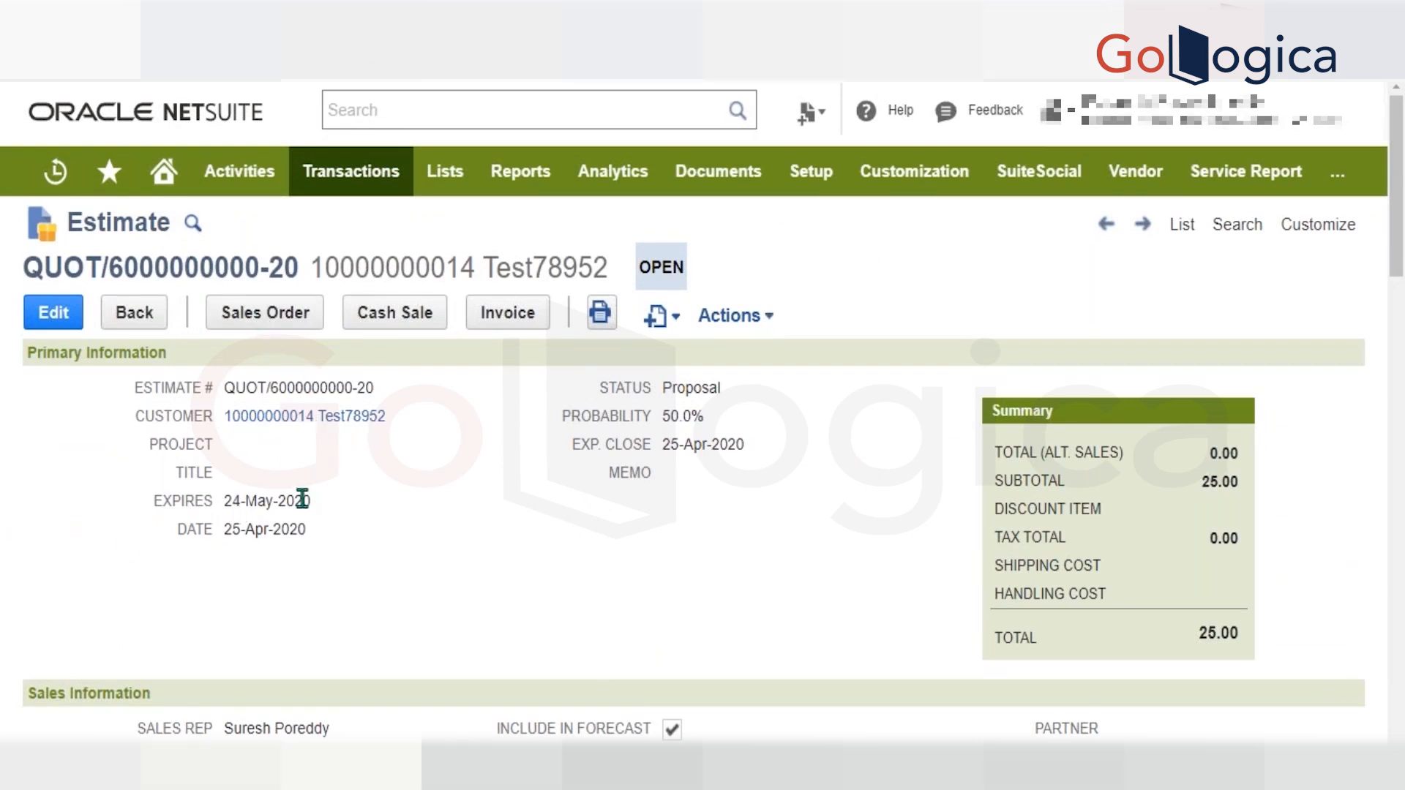
{"action": "scroll", "coordinate": [496, 505], "scroll_direction": "down", "scroll_amount": 20}
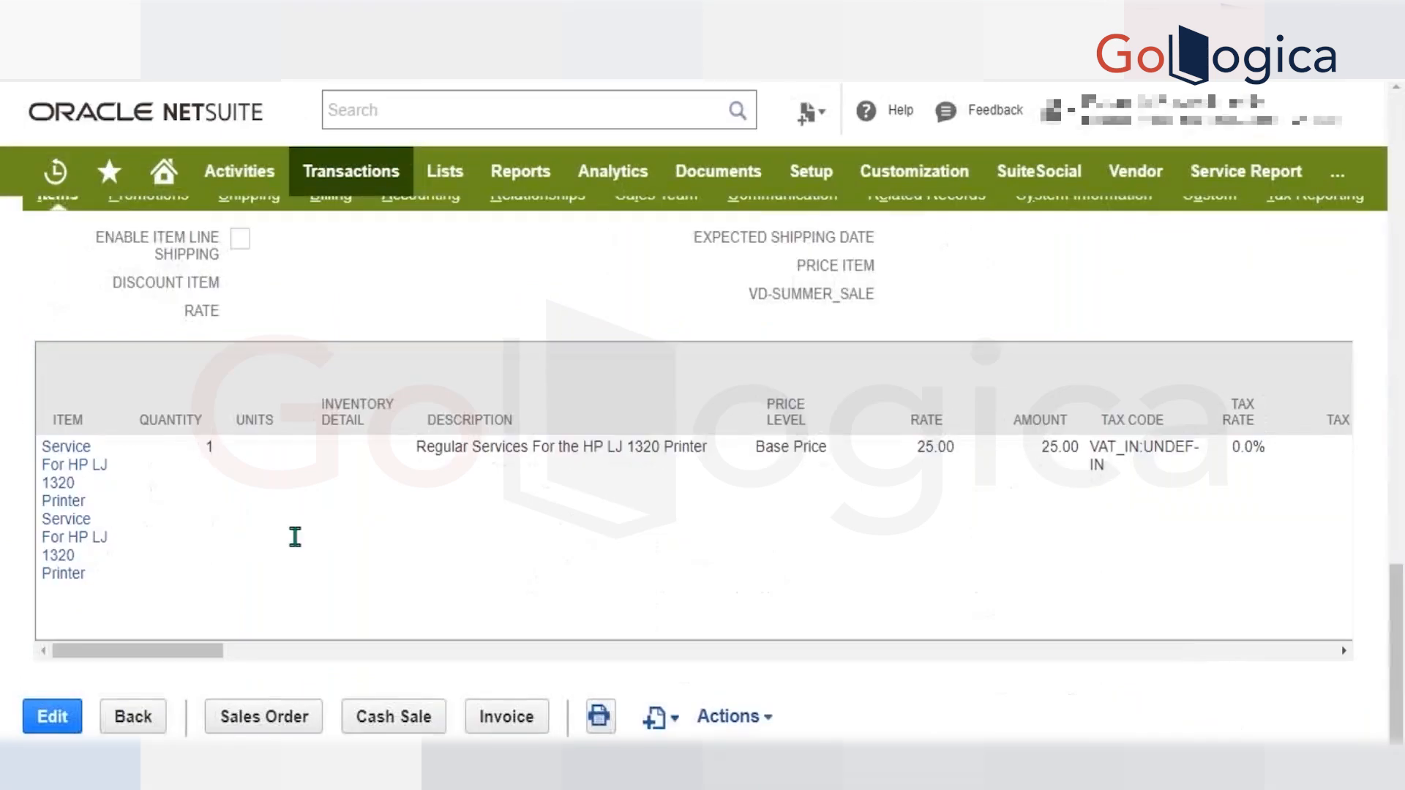
{"action": "left_click", "coordinate": [263, 717]}
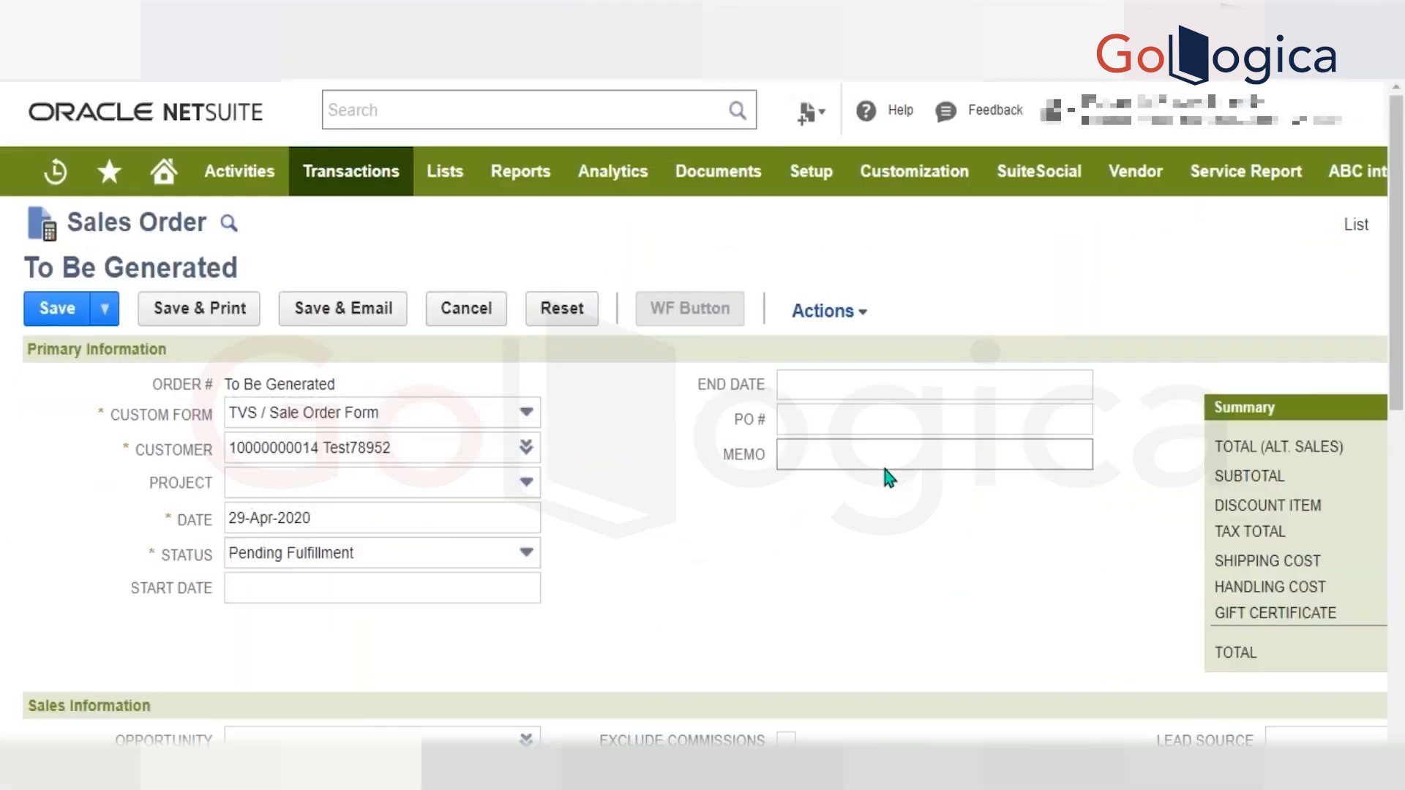
{"action": "scroll", "coordinate": [885, 477], "scroll_direction": "down", "scroll_amount": 15}
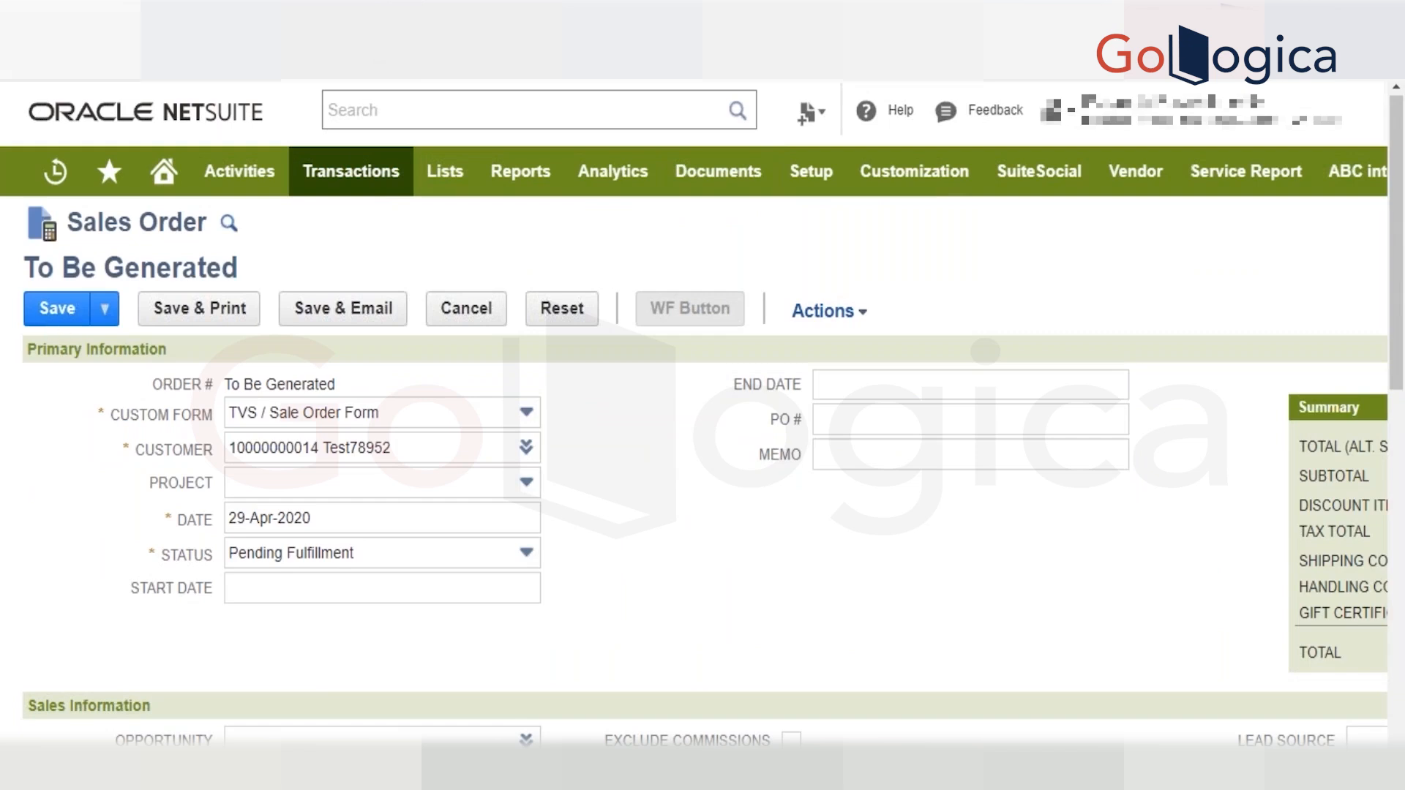
Open the other open estimate for editing, enable Same Day Order and save the estimate.
{"action": "left_click", "coordinate": [84, 307]}
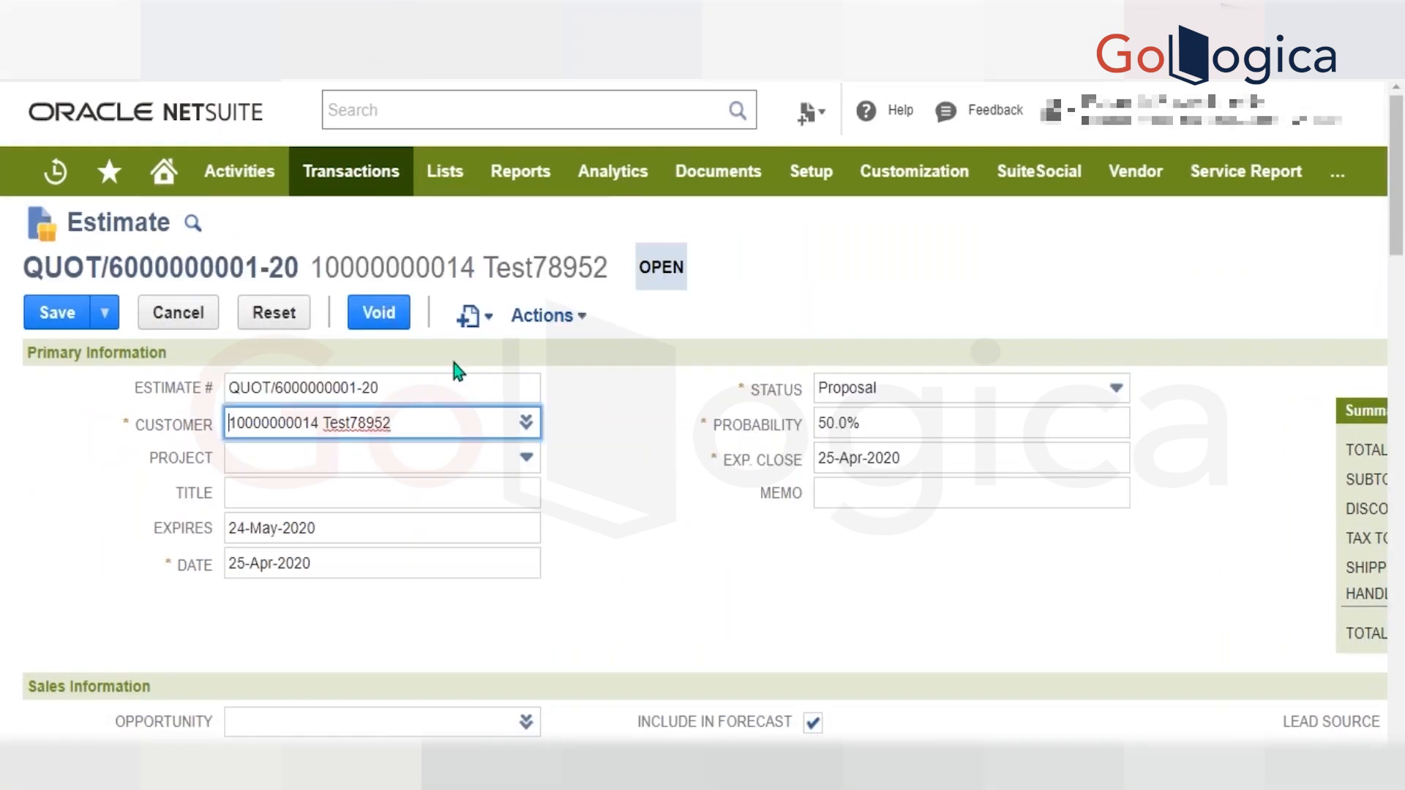
{"action": "scroll", "coordinate": [476, 417], "scroll_direction": "down", "scroll_amount": 5}
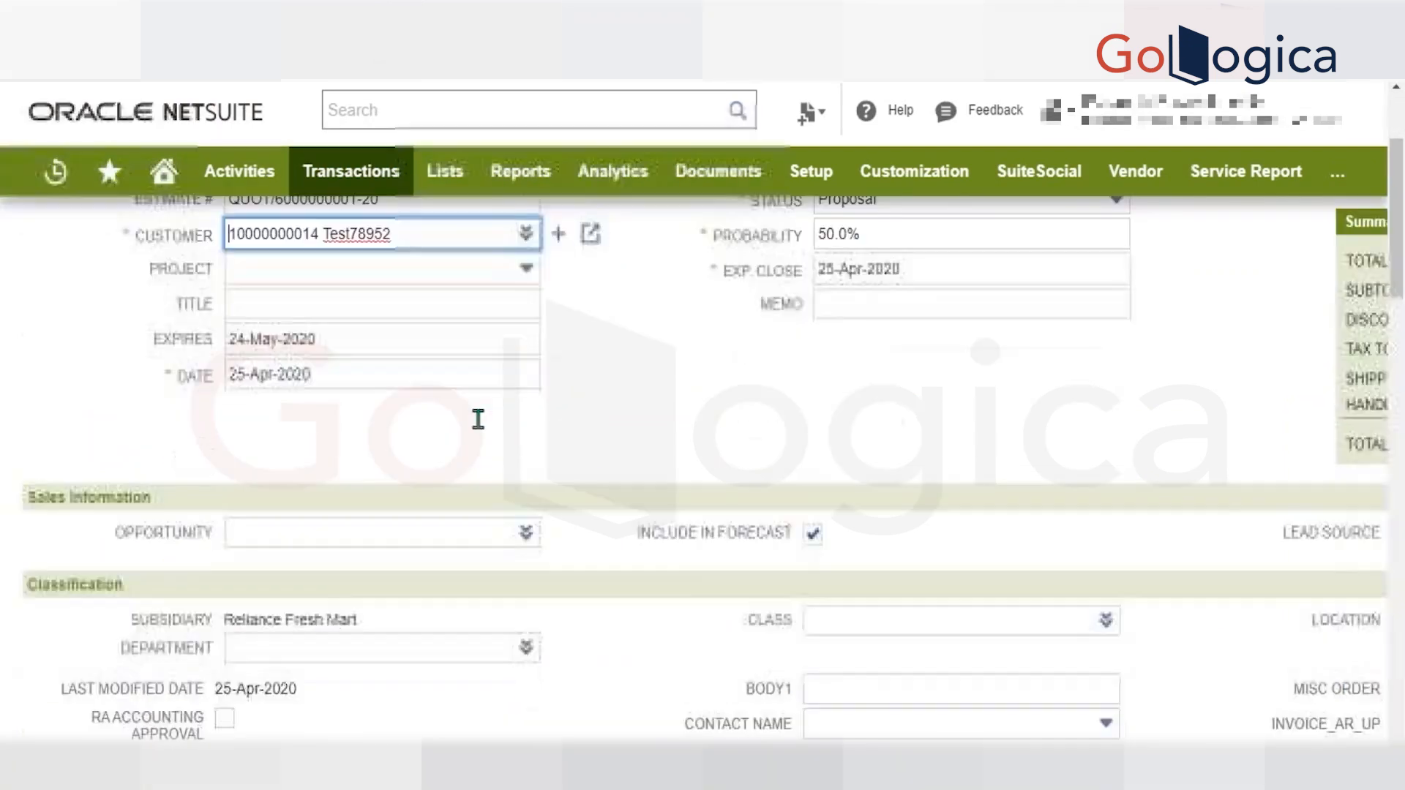
{"action": "scroll", "coordinate": [663, 439], "scroll_direction": "down", "scroll_amount": 5}
{"action": "scroll", "coordinate": [663, 439], "scroll_direction": "right", "scroll_amount": 5}
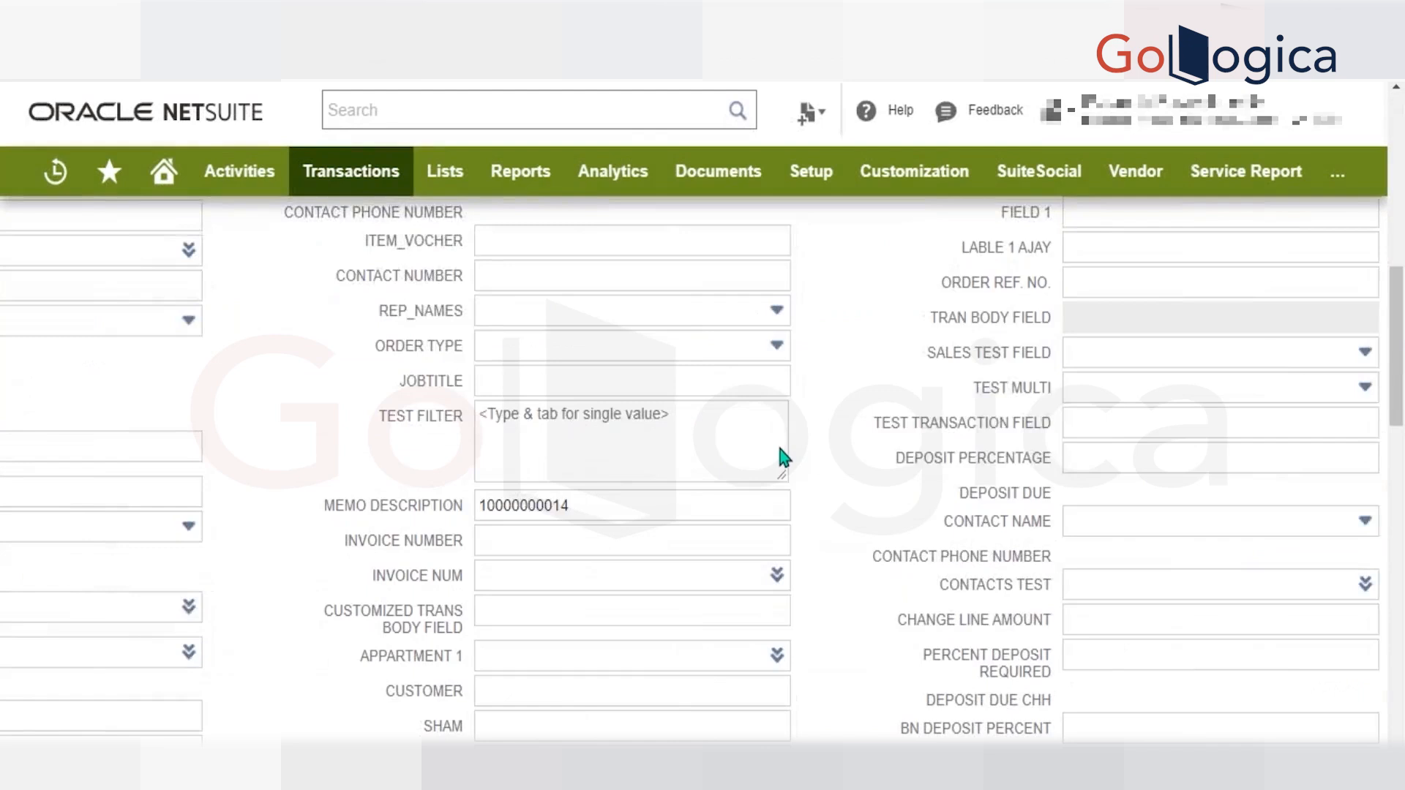
{"action": "scroll", "coordinate": [781, 449], "scroll_direction": "down", "scroll_amount": 6}
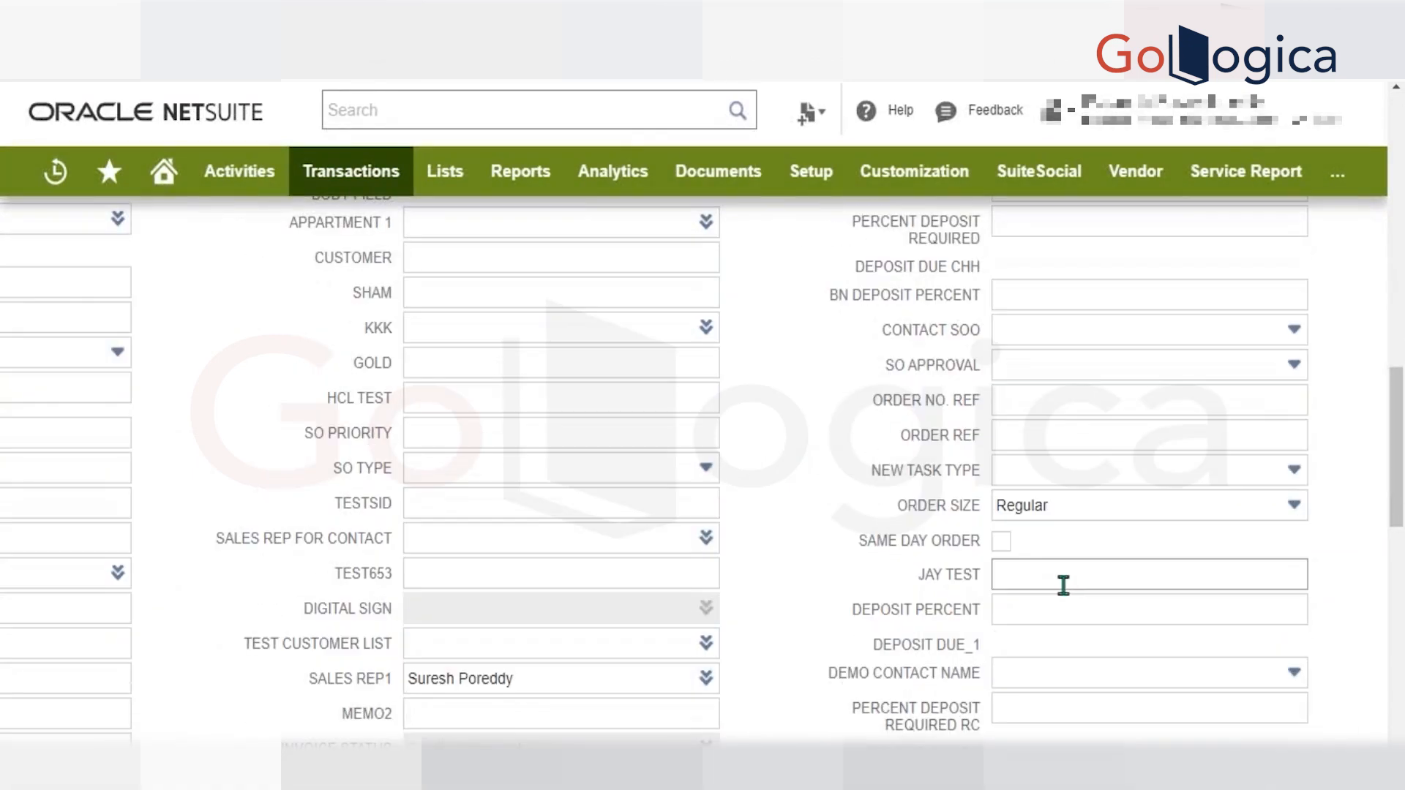
{"action": "left_click", "coordinate": [1001, 541]}
{"action": "scroll", "coordinate": [788, 534], "scroll_direction": "down", "scroll_amount": 5}
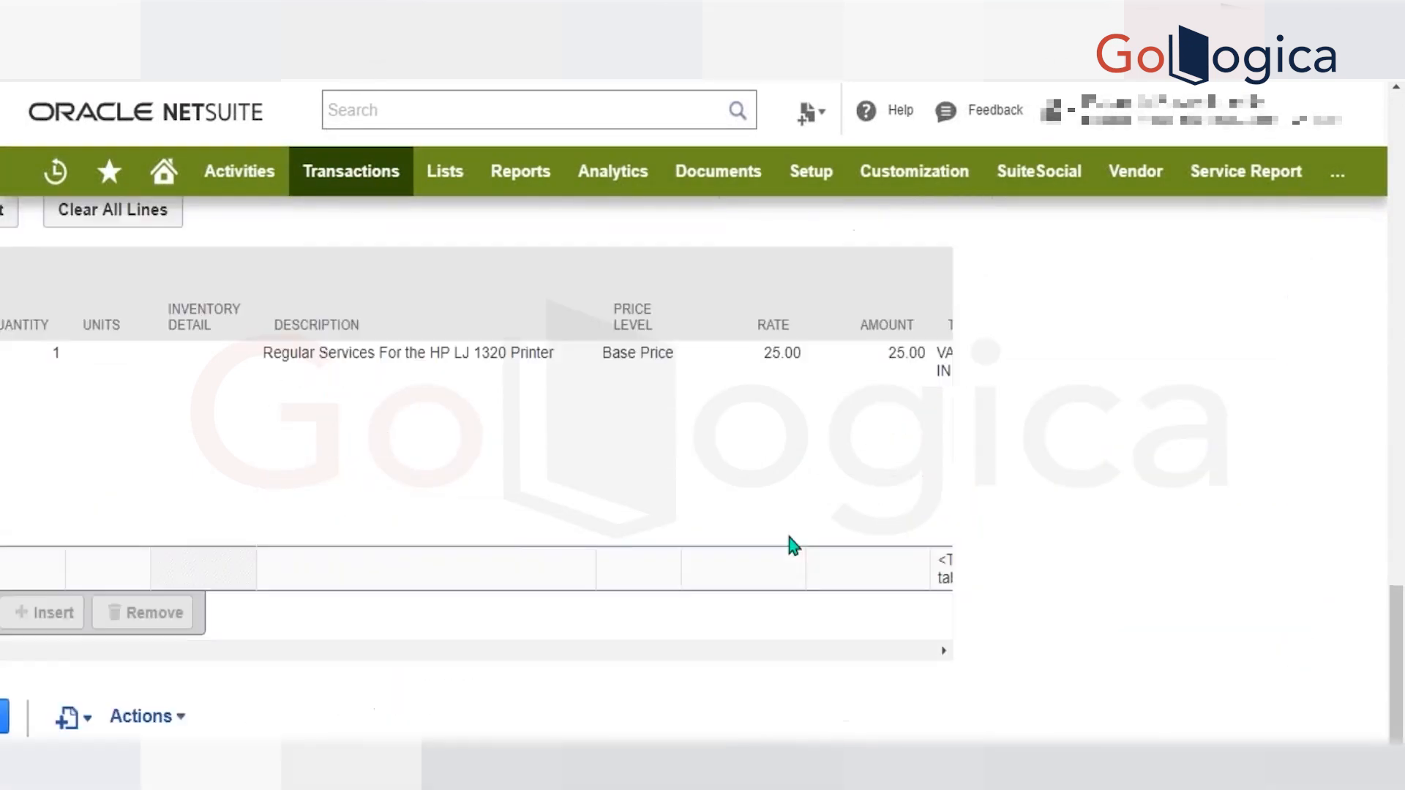
{"action": "left_click", "coordinate": [530, 551]}
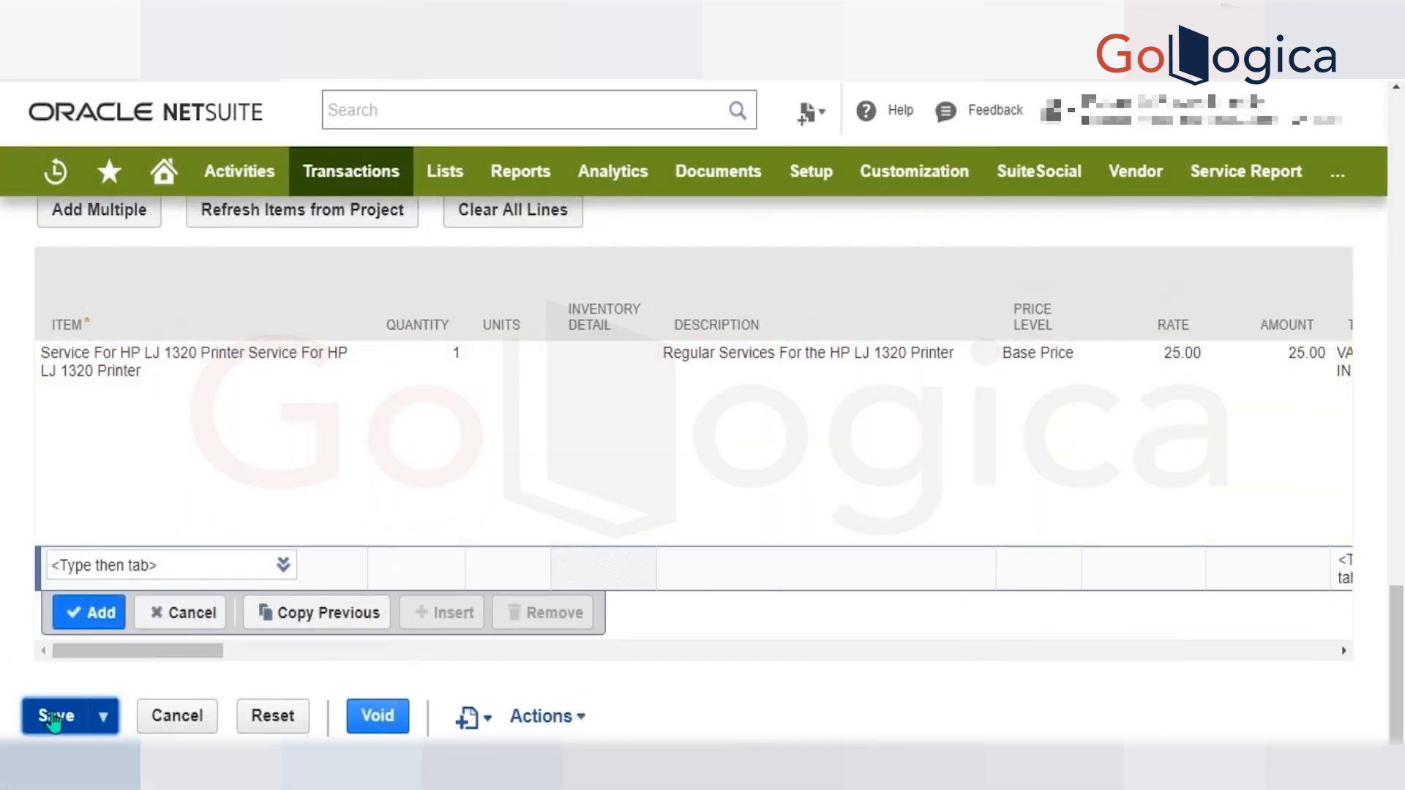
Examine the estimate's primary information, custom body fields and summary while the save is processed.
{"action": "scroll", "coordinate": [586, 448], "scroll_direction": "up", "scroll_amount": 15}
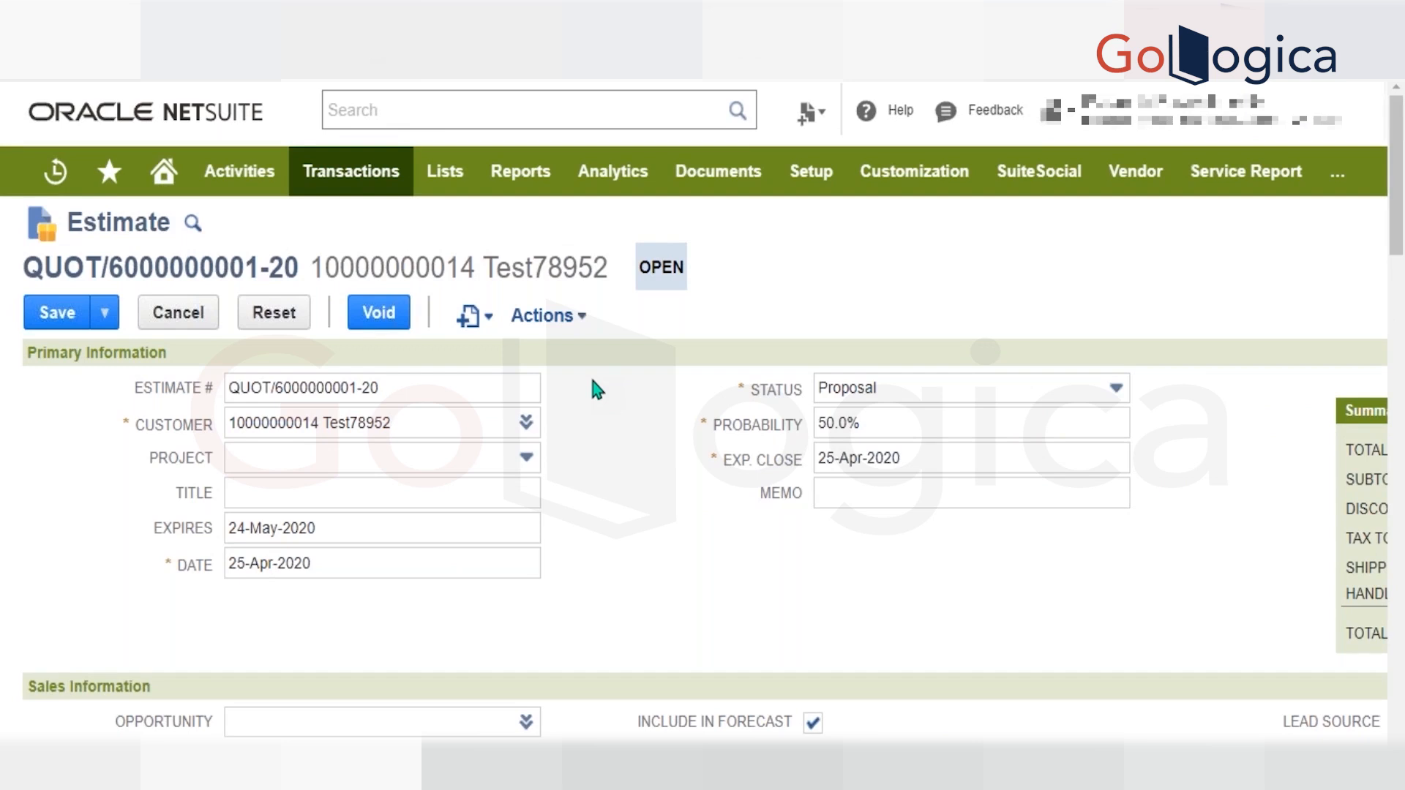
{"action": "scroll", "coordinate": [590, 373], "scroll_direction": "down", "scroll_amount": 10}
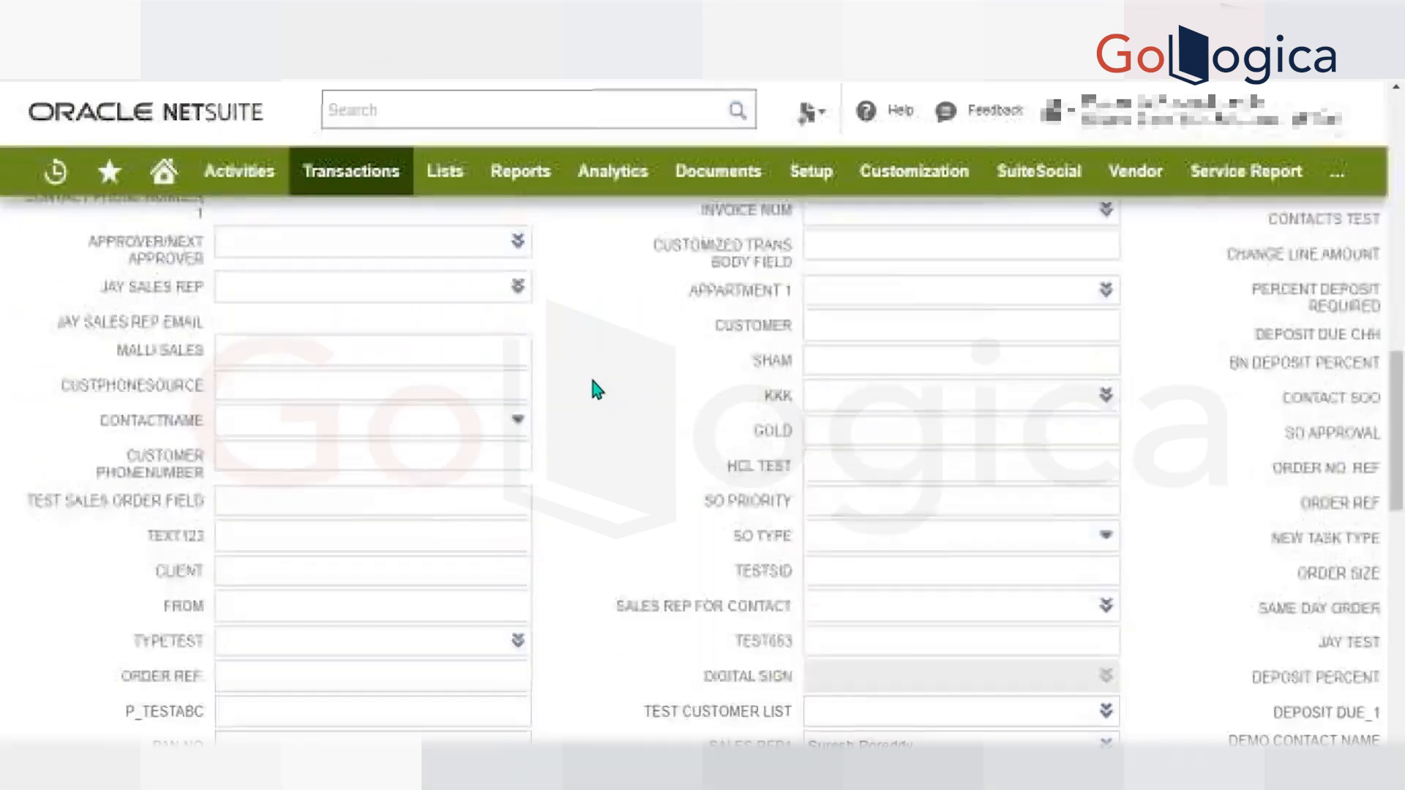
{"action": "scroll", "coordinate": [1076, 360], "scroll_direction": "up", "scroll_amount": 1}
{"action": "scroll", "coordinate": [1241, 516], "scroll_direction": "up", "scroll_amount": 6}
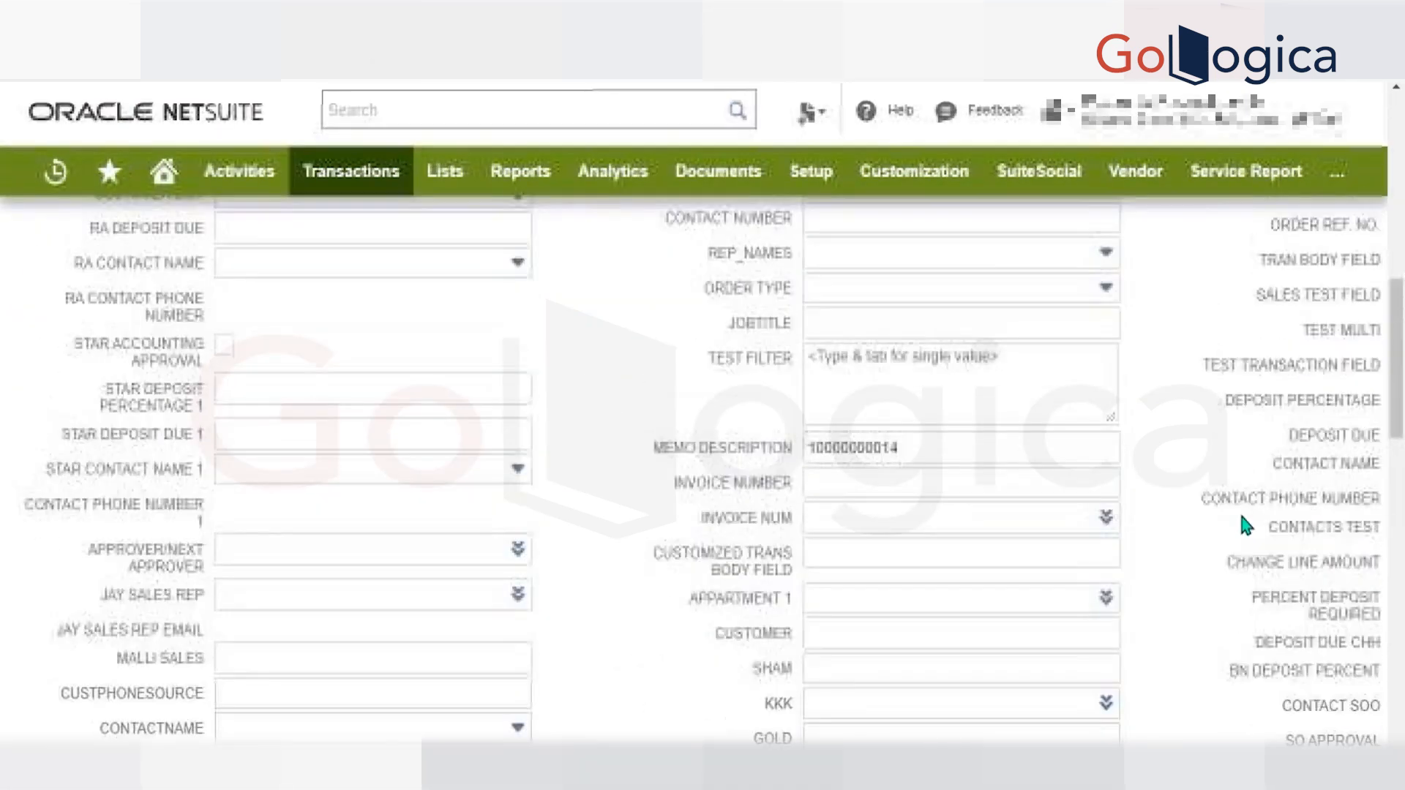
{"action": "scroll", "coordinate": [1241, 517], "scroll_direction": "down", "scroll_amount": 13}
{"action": "scroll", "coordinate": [1241, 516], "scroll_direction": "up", "scroll_amount": 15}
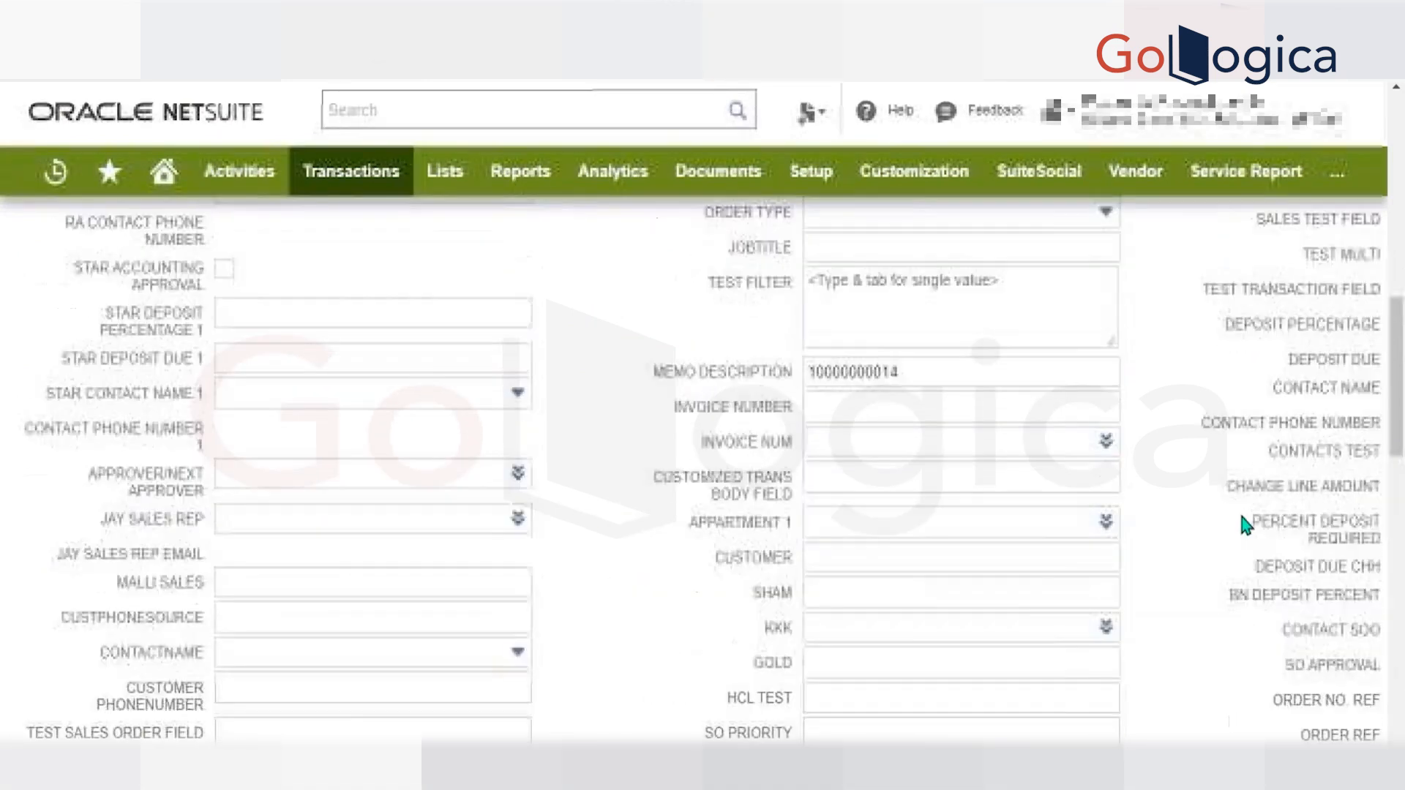
{"action": "scroll", "coordinate": [1241, 516], "scroll_direction": "right", "scroll_amount": 2}
{"action": "scroll", "coordinate": [1241, 517], "scroll_direction": "up", "scroll_amount": 3}
{"action": "scroll", "coordinate": [1241, 517], "scroll_direction": "down", "scroll_amount": 1}
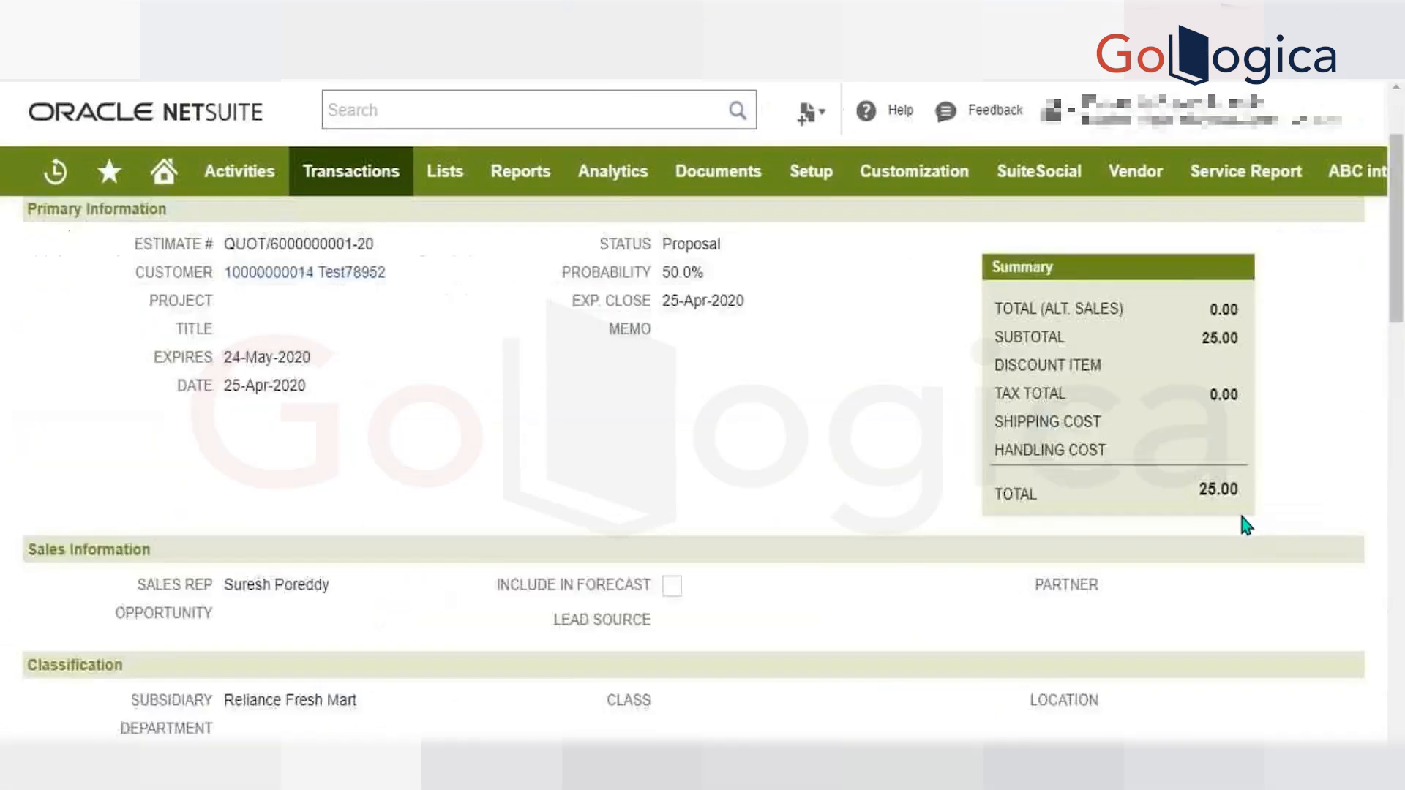
{"action": "scroll", "coordinate": [1241, 517], "scroll_direction": "down", "scroll_amount": 2}
{"action": "scroll", "coordinate": [1241, 517], "scroll_direction": "up", "scroll_amount": 3}
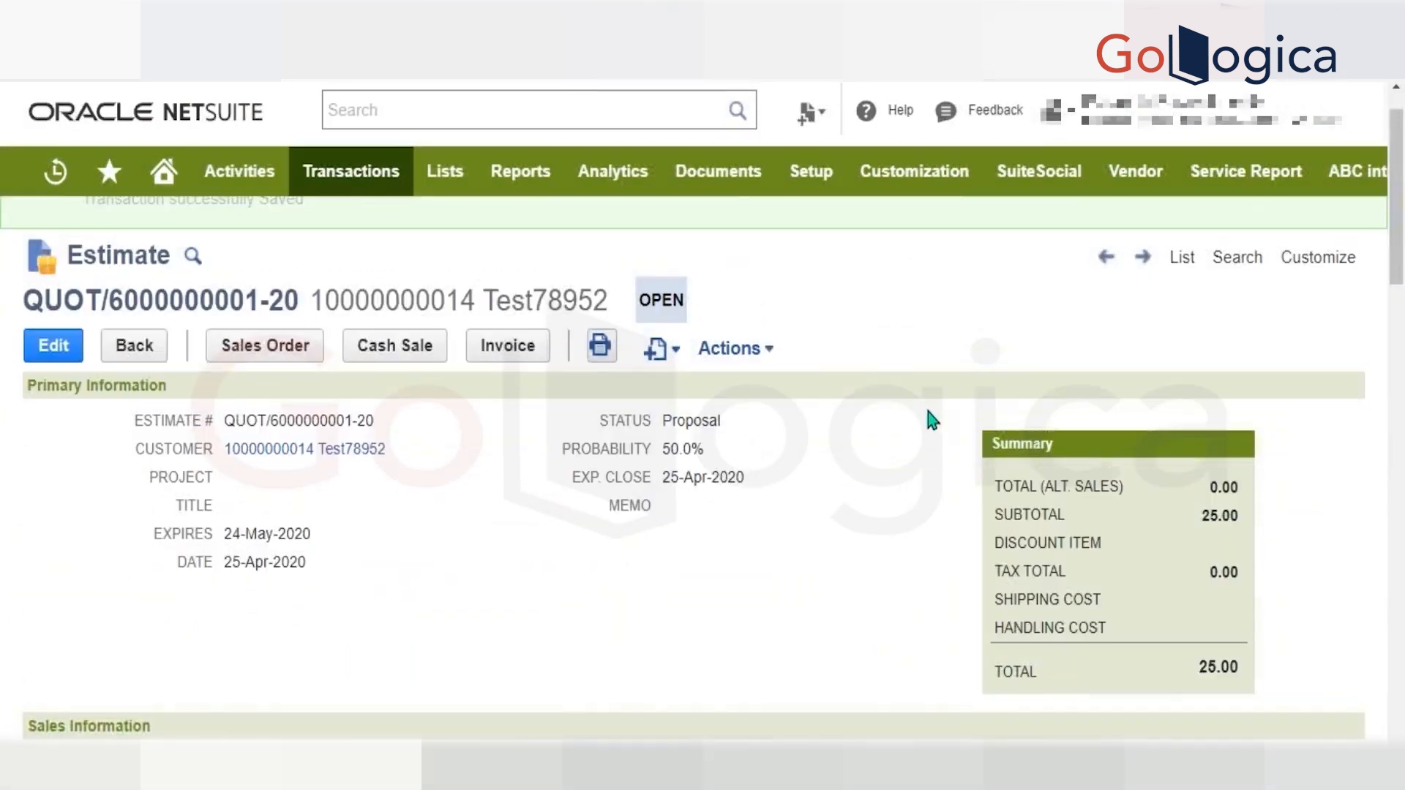
Check the Same Day Order setting and its field ID on the saved estimate.
{"action": "scroll", "coordinate": [927, 409], "scroll_direction": "down", "scroll_amount": 7}
{"action": "scroll", "coordinate": [1077, 295], "scroll_direction": "down", "scroll_amount": 9}
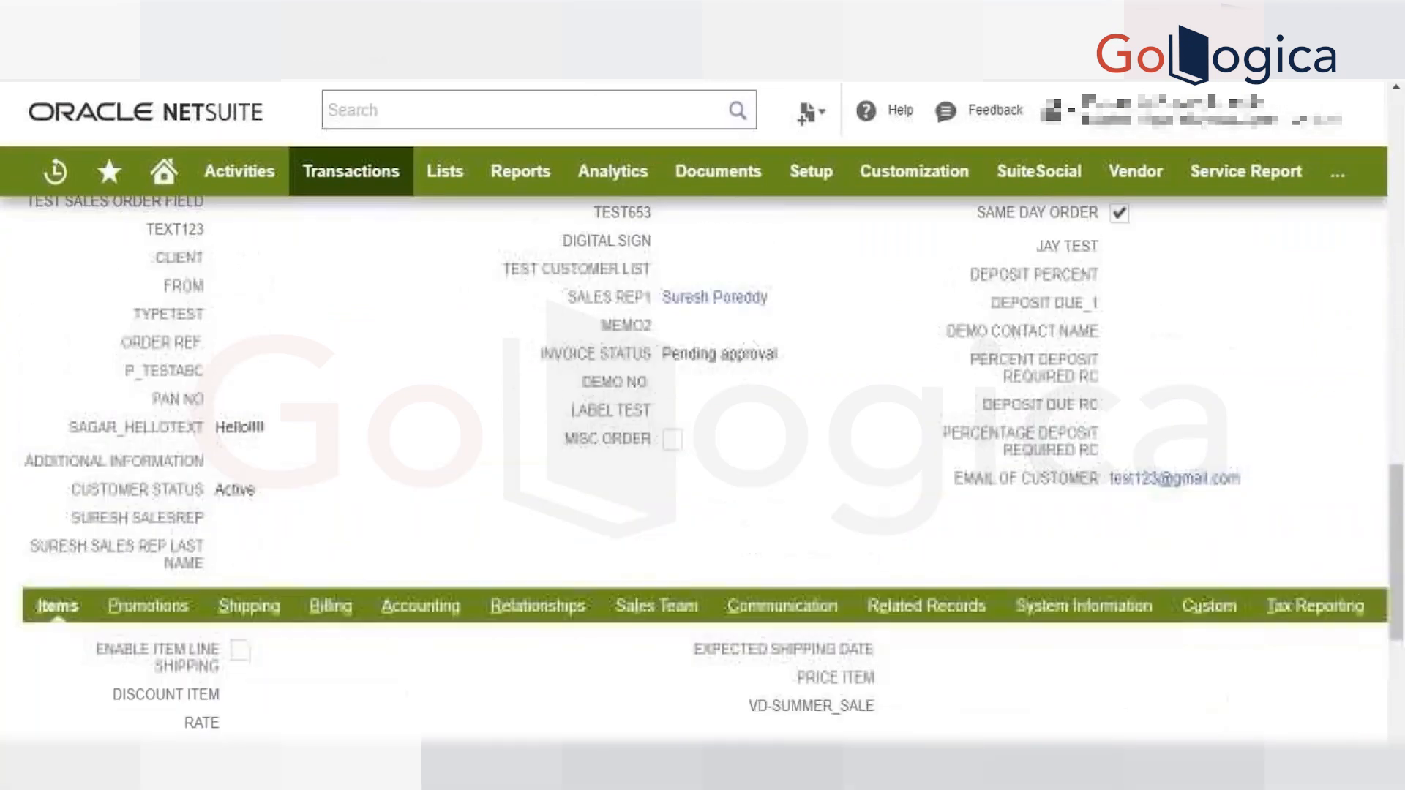
{"action": "scroll", "coordinate": [1077, 296], "scroll_direction": "up", "scroll_amount": 1}
{"action": "mouse_move", "coordinate": [1082, 322]}
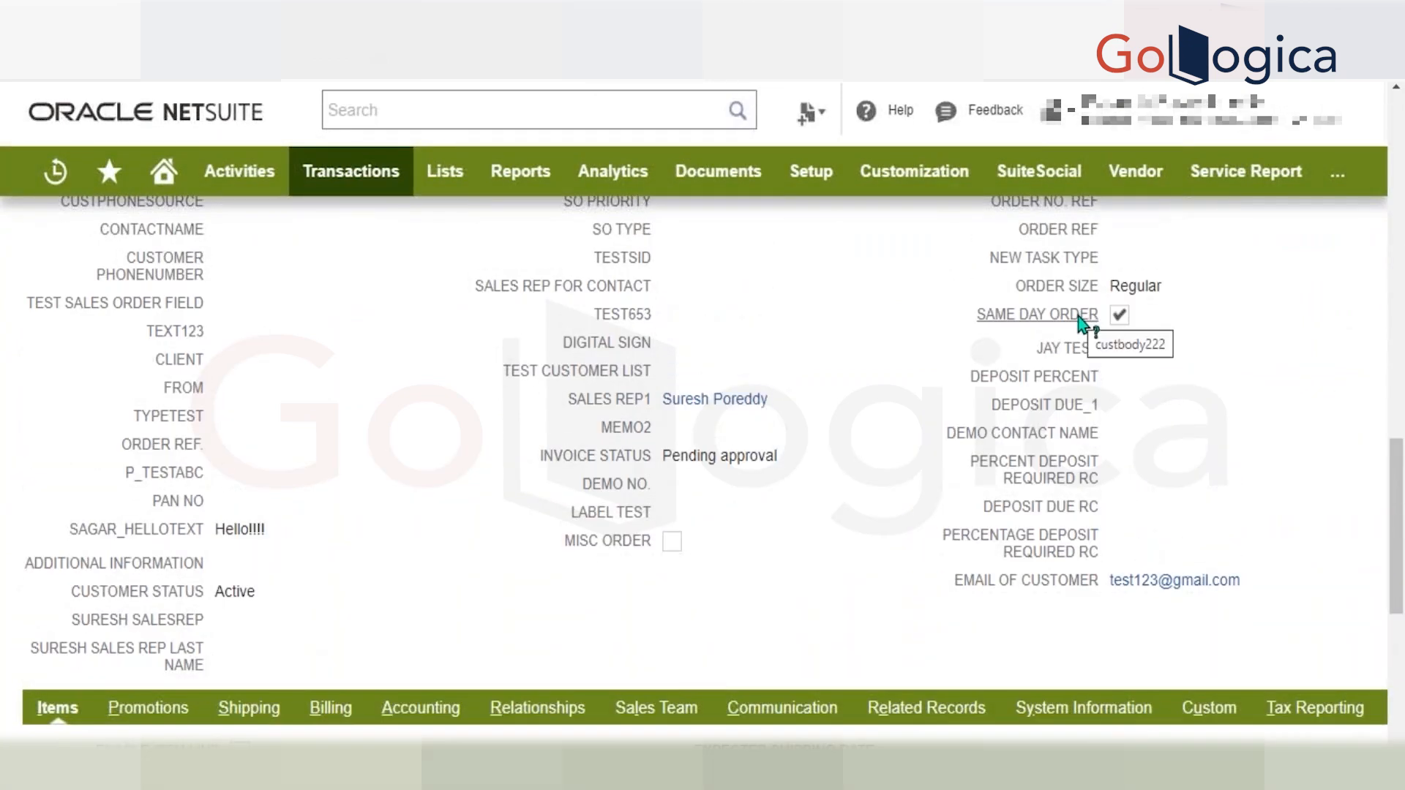
{"action": "scroll", "coordinate": [827, 502], "scroll_direction": "up", "scroll_amount": 10}
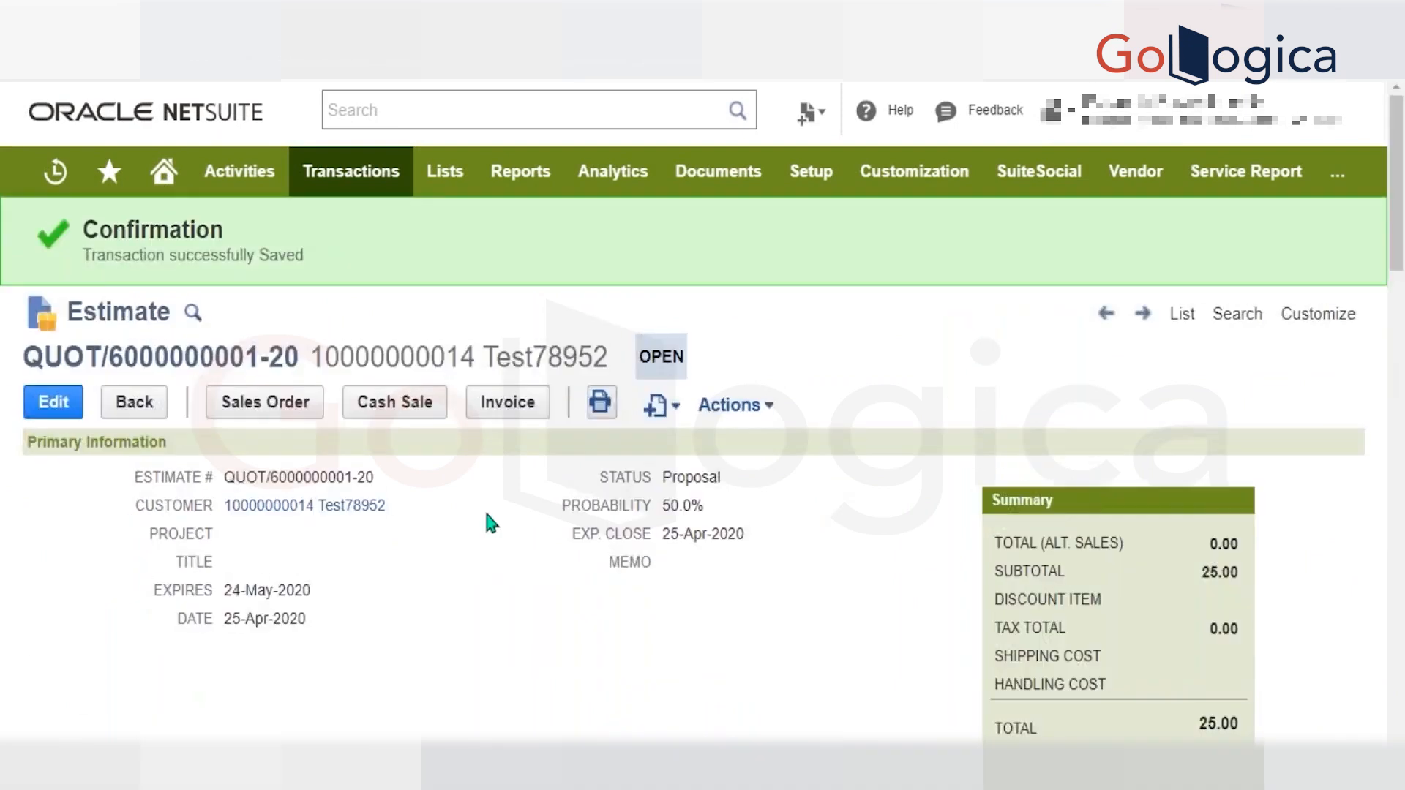
Review the estimate's item line and its related orders and sales records.
{"action": "scroll", "coordinate": [491, 520], "scroll_direction": "down", "scroll_amount": 6}
{"action": "scroll", "coordinate": [491, 521], "scroll_direction": "down", "scroll_amount": 15}
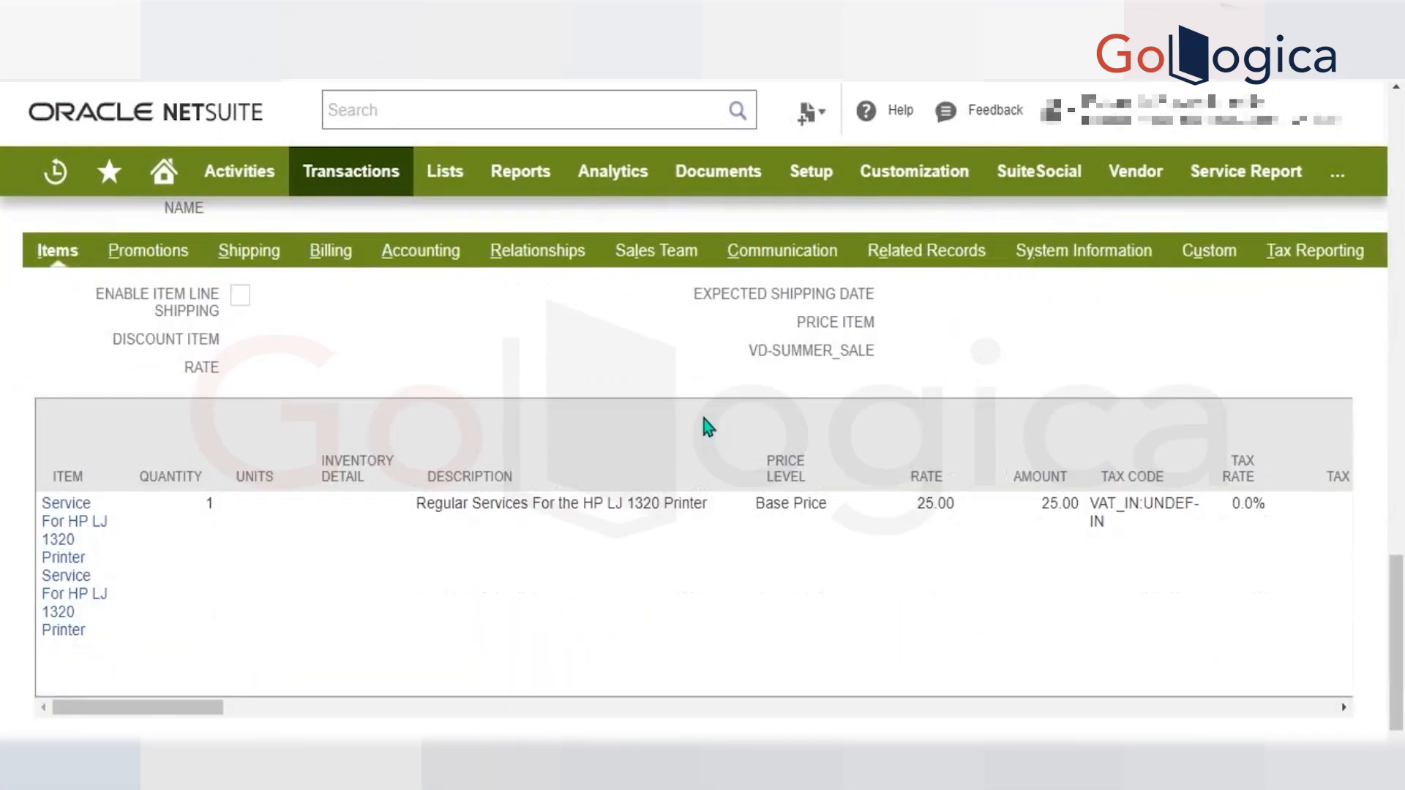
{"action": "left_click", "coordinate": [953, 258]}
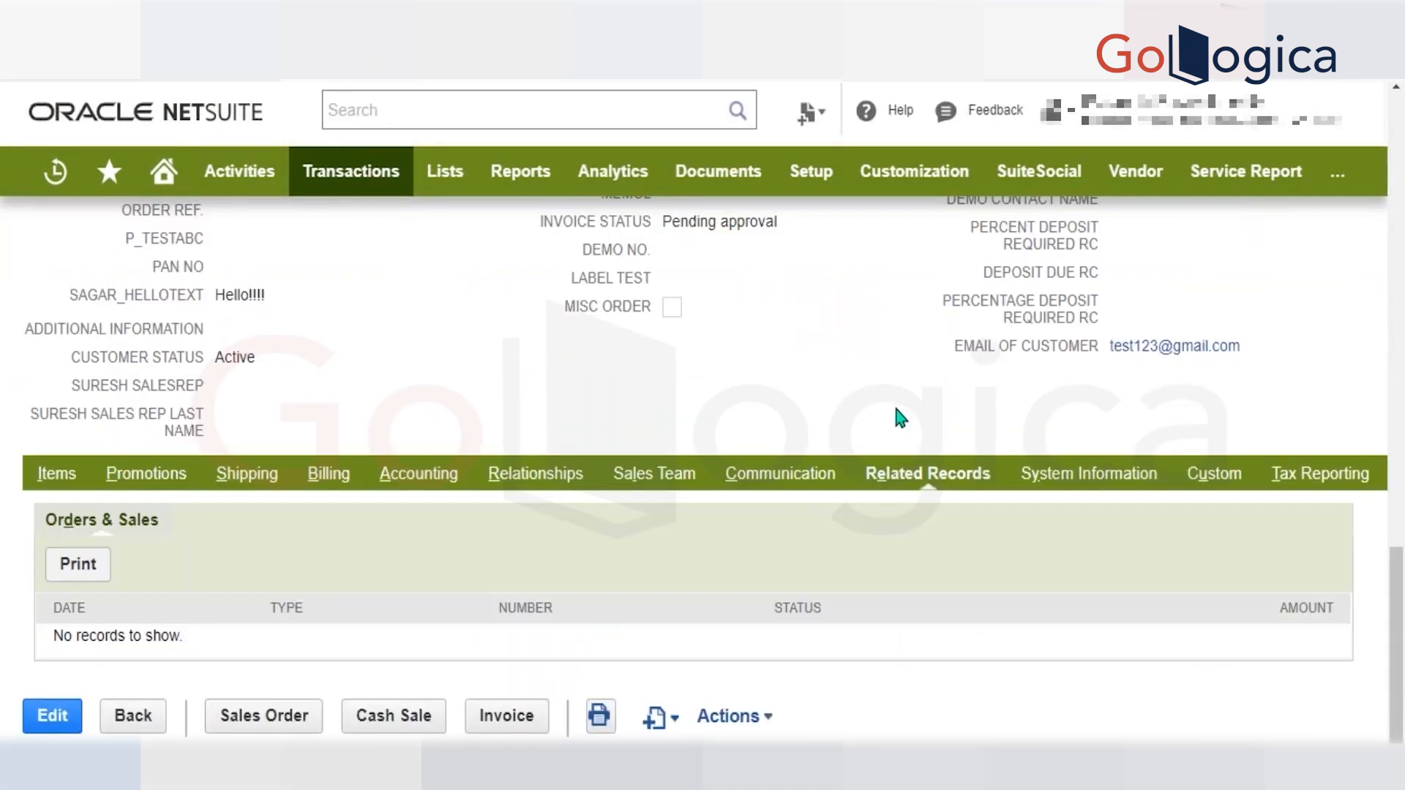
{"action": "scroll", "coordinate": [895, 409], "scroll_direction": "up", "scroll_amount": 5}
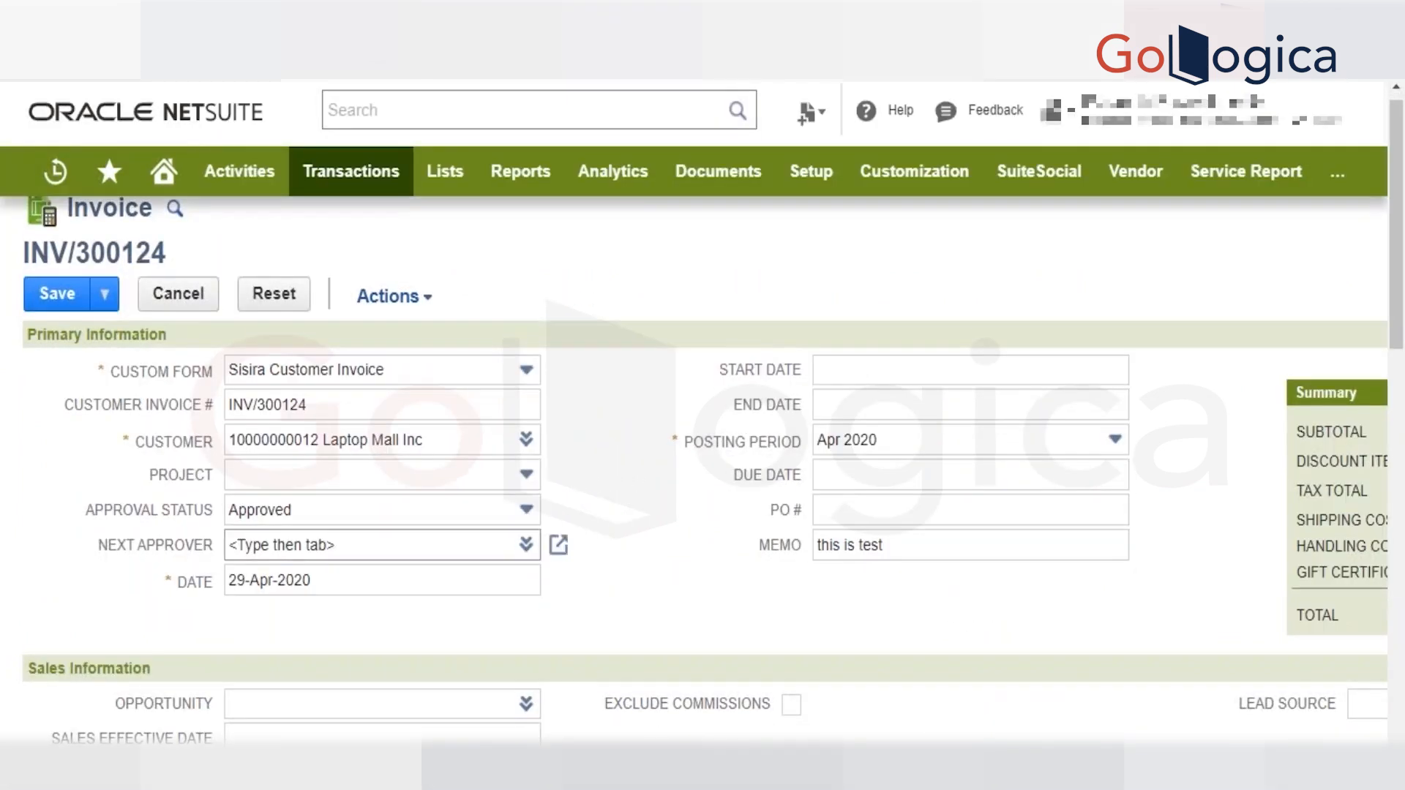
Clear the invoice's blank item line, reload the invoice's edit page and dismiss the test greeting alert.
{"action": "scroll", "coordinate": [278, 637], "scroll_direction": "down", "scroll_amount": 10}
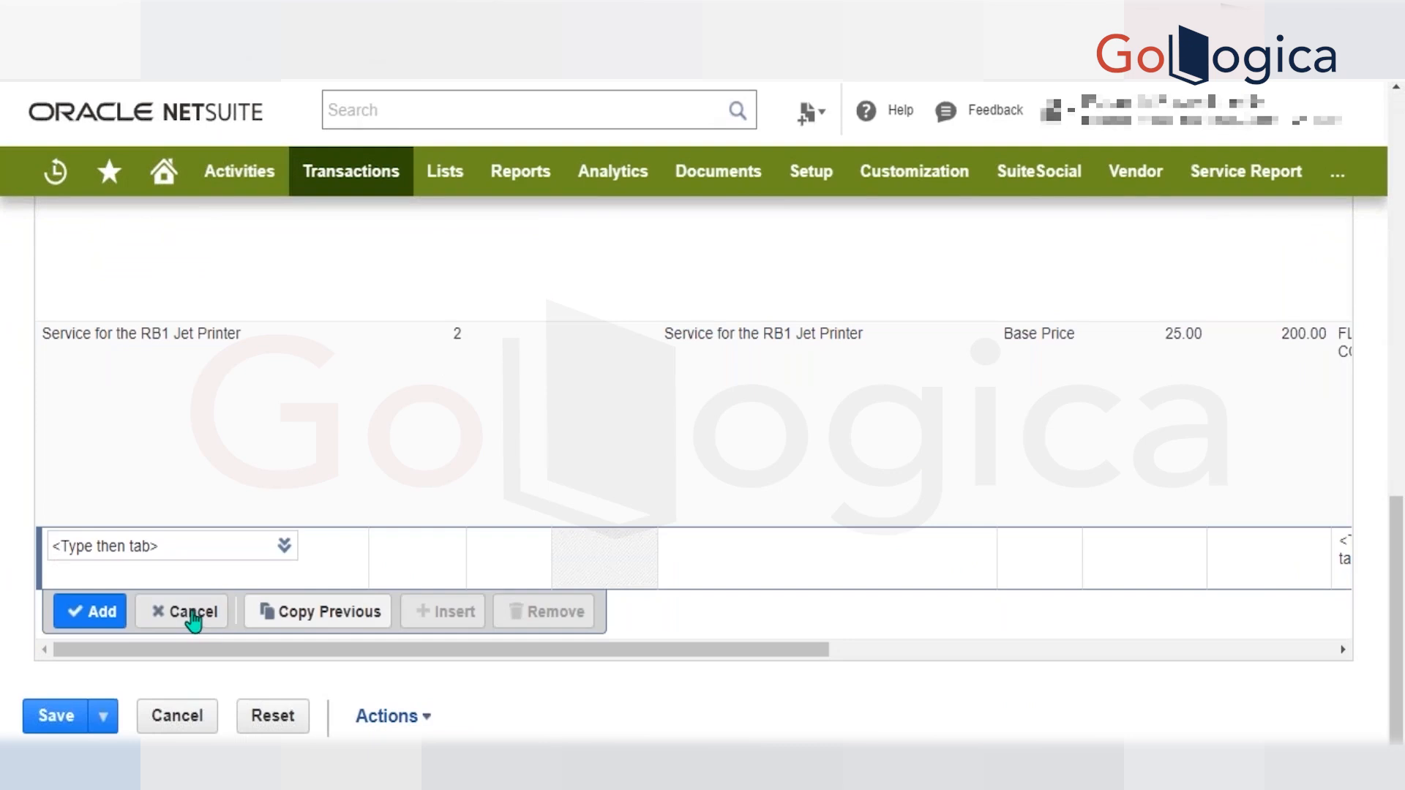
{"action": "left_click", "coordinate": [193, 621]}
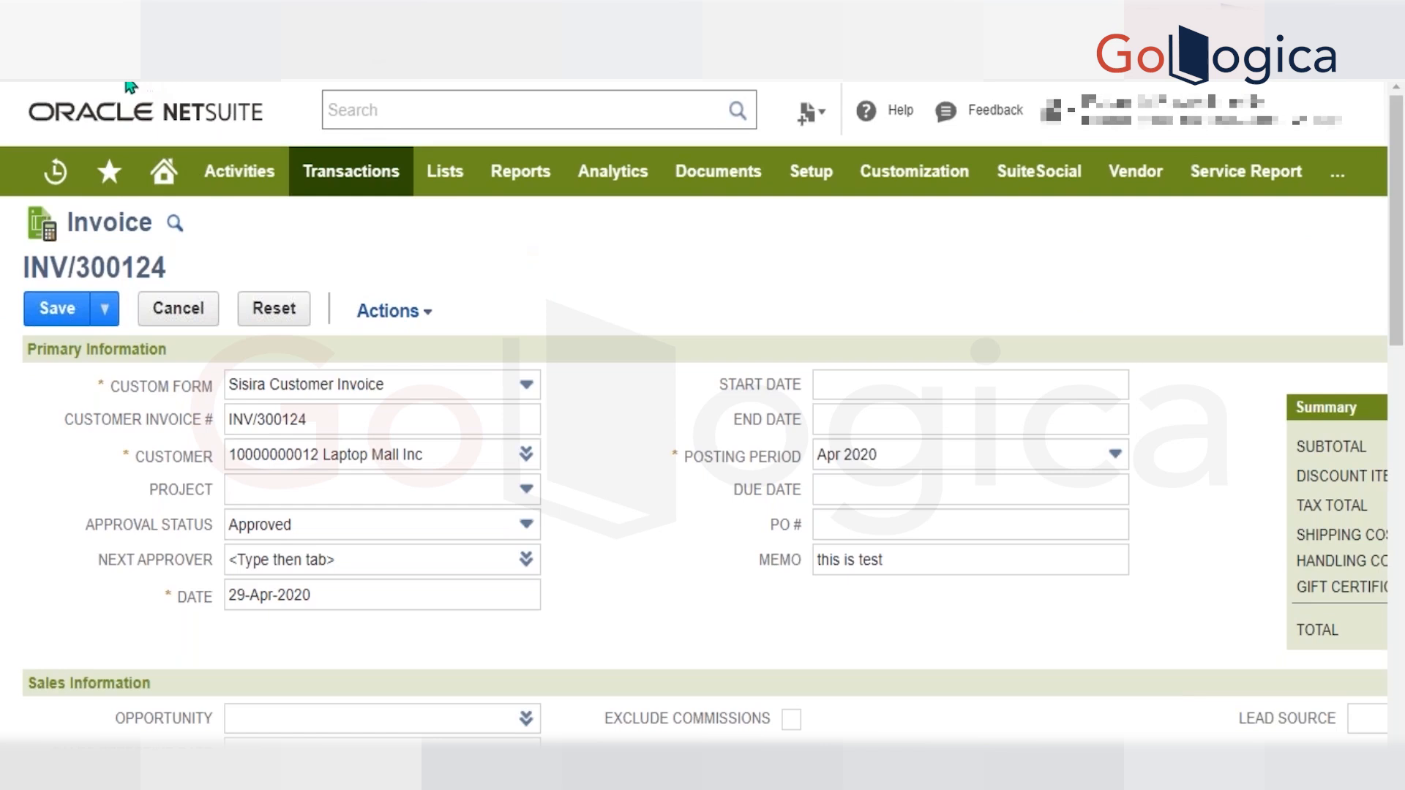
{"action": "key", "text": "F5"}
{"action": "key", "text": "Return"}
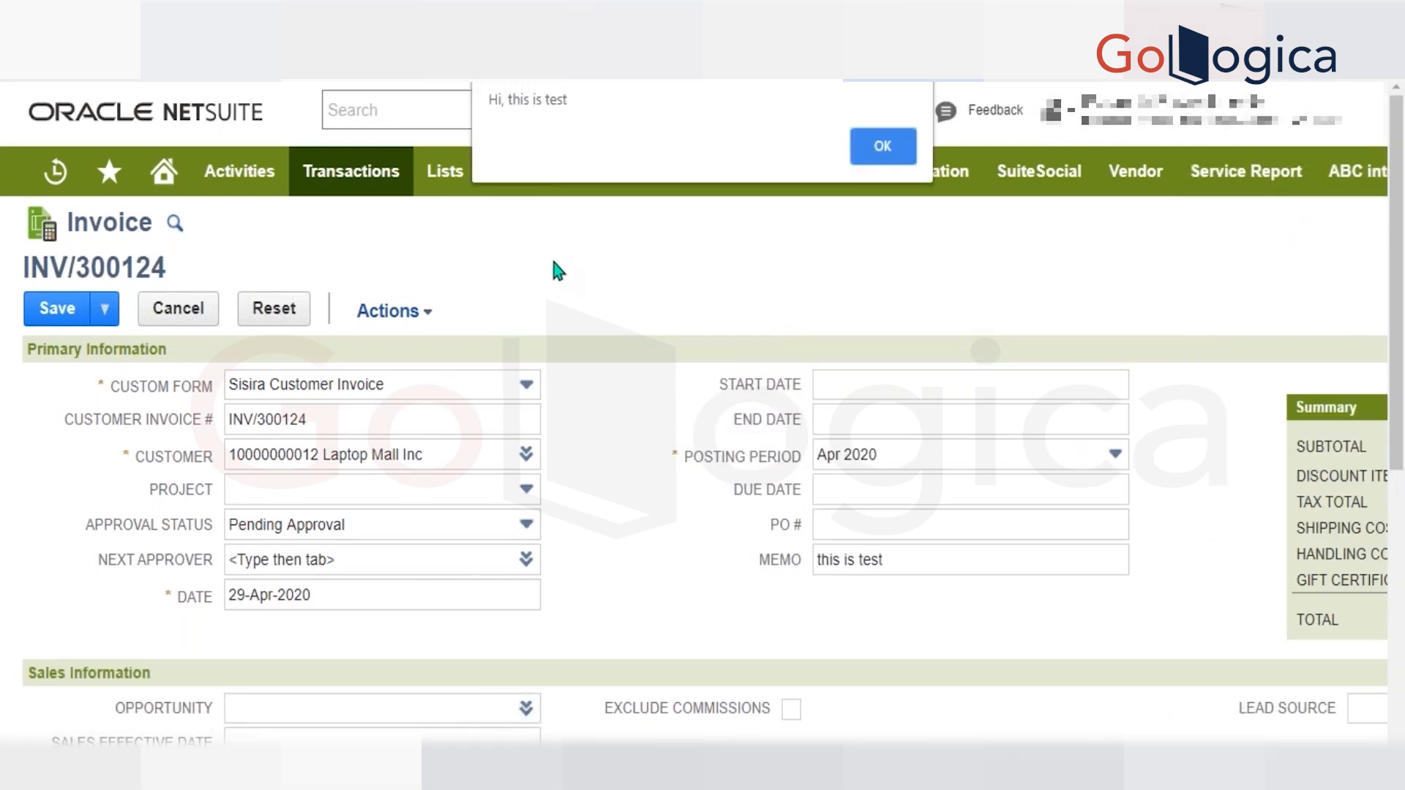
{"action": "key", "text": "Return"}
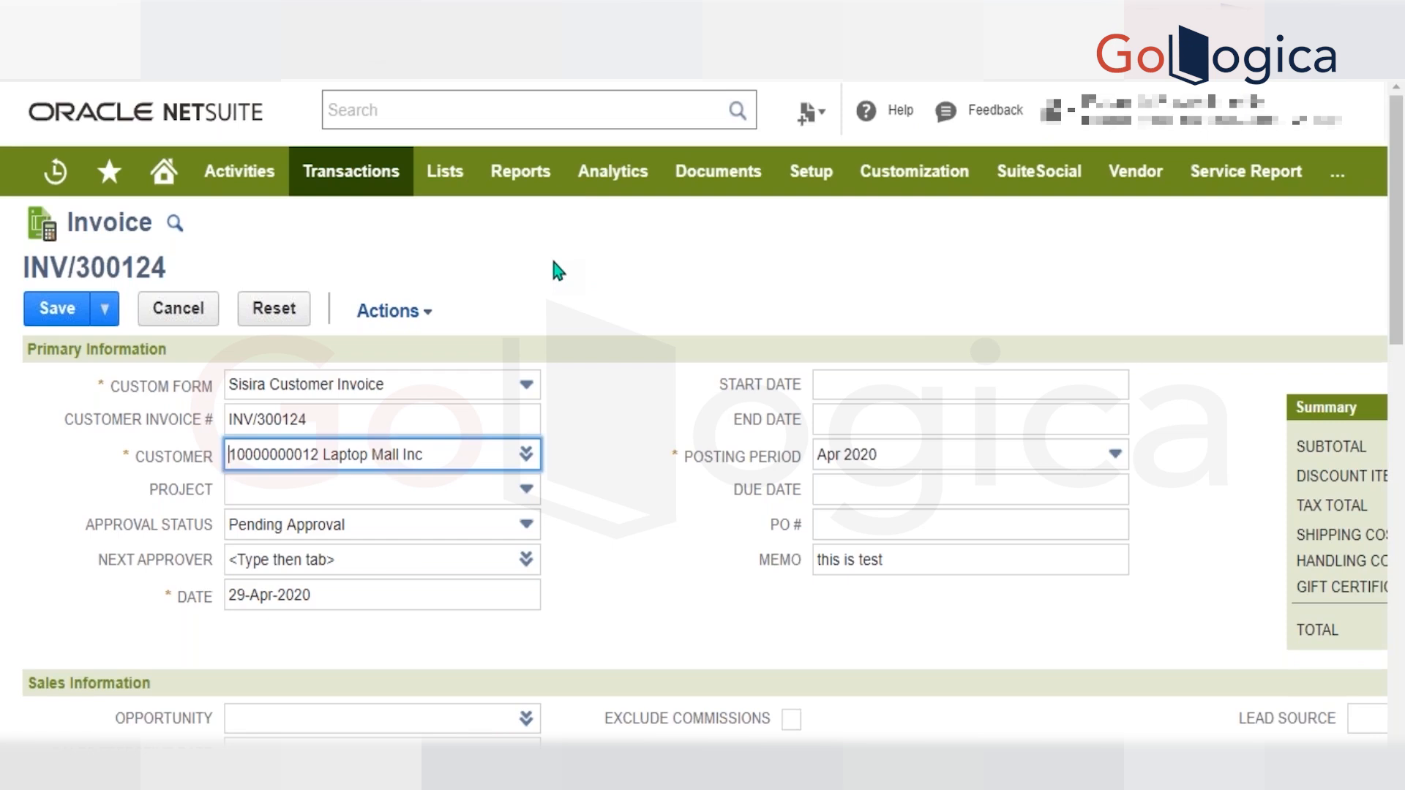
Set the invoice's Approval Status to Approved and try to save the invoice.
{"action": "left_click", "coordinate": [314, 529]}
{"action": "left_click", "coordinate": [292, 585]}
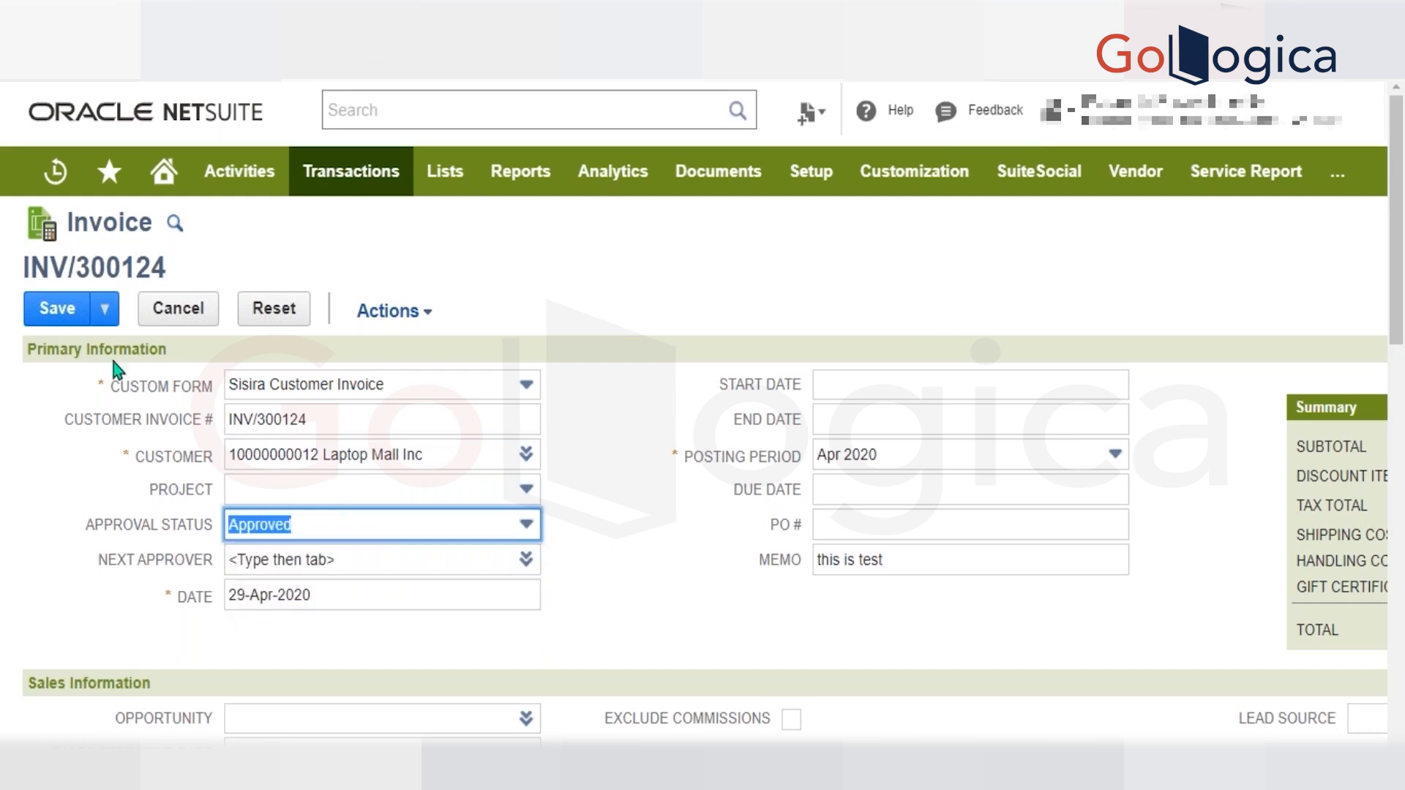
{"action": "left_click", "coordinate": [57, 311]}
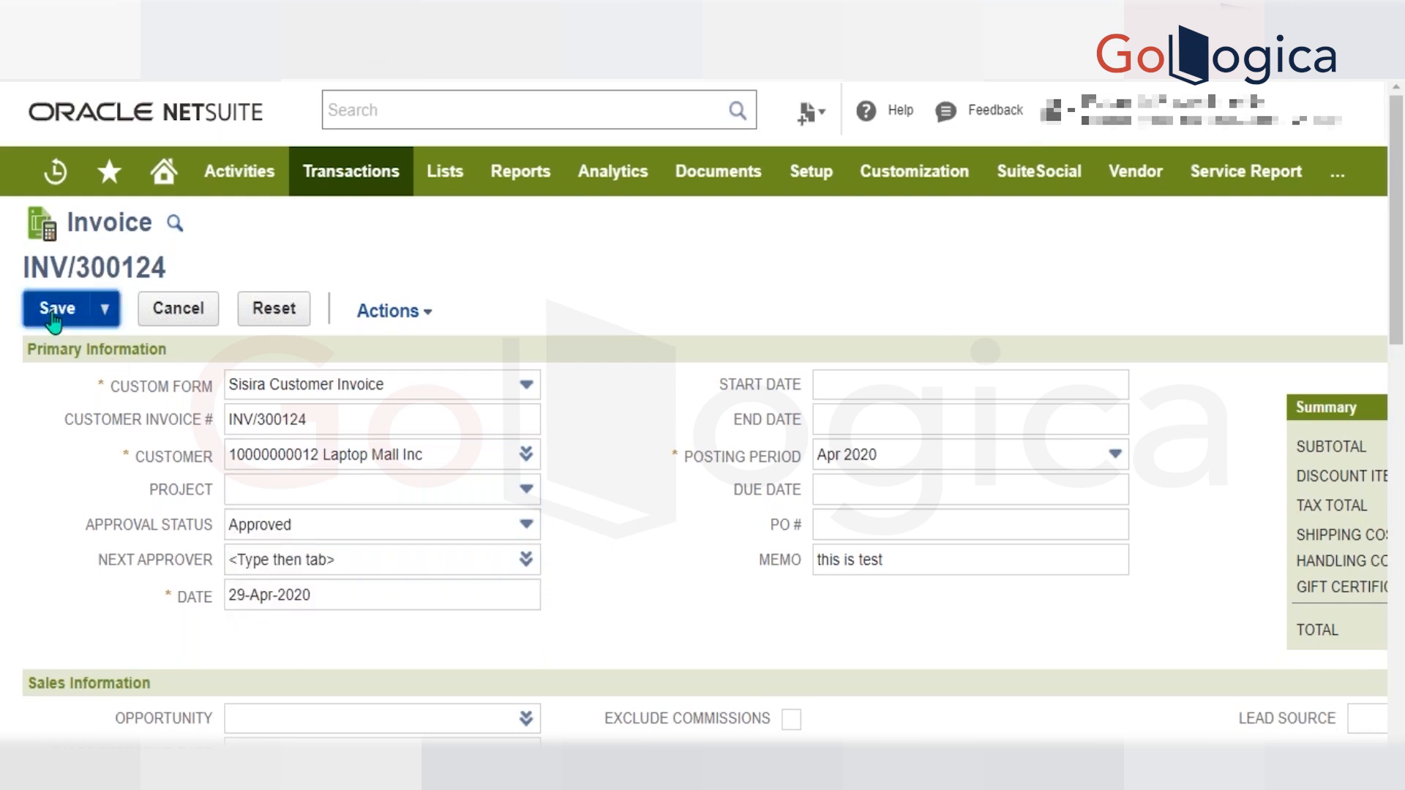
Clear the blank item entry line below the RB1 Jet Printer service and try saving the invoice again.
{"action": "scroll", "coordinate": [54, 322], "scroll_direction": "down", "scroll_amount": 15}
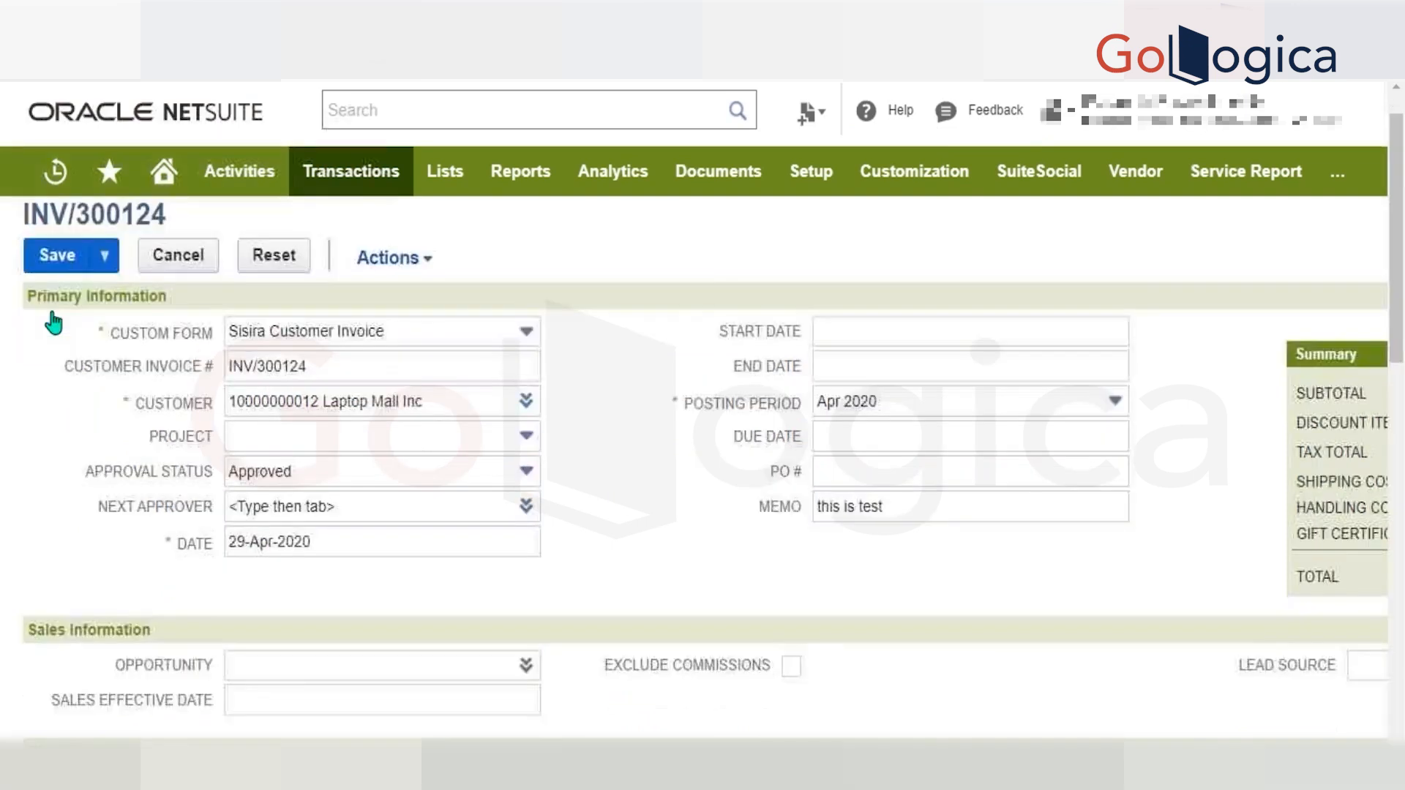
{"action": "left_click", "coordinate": [158, 691]}
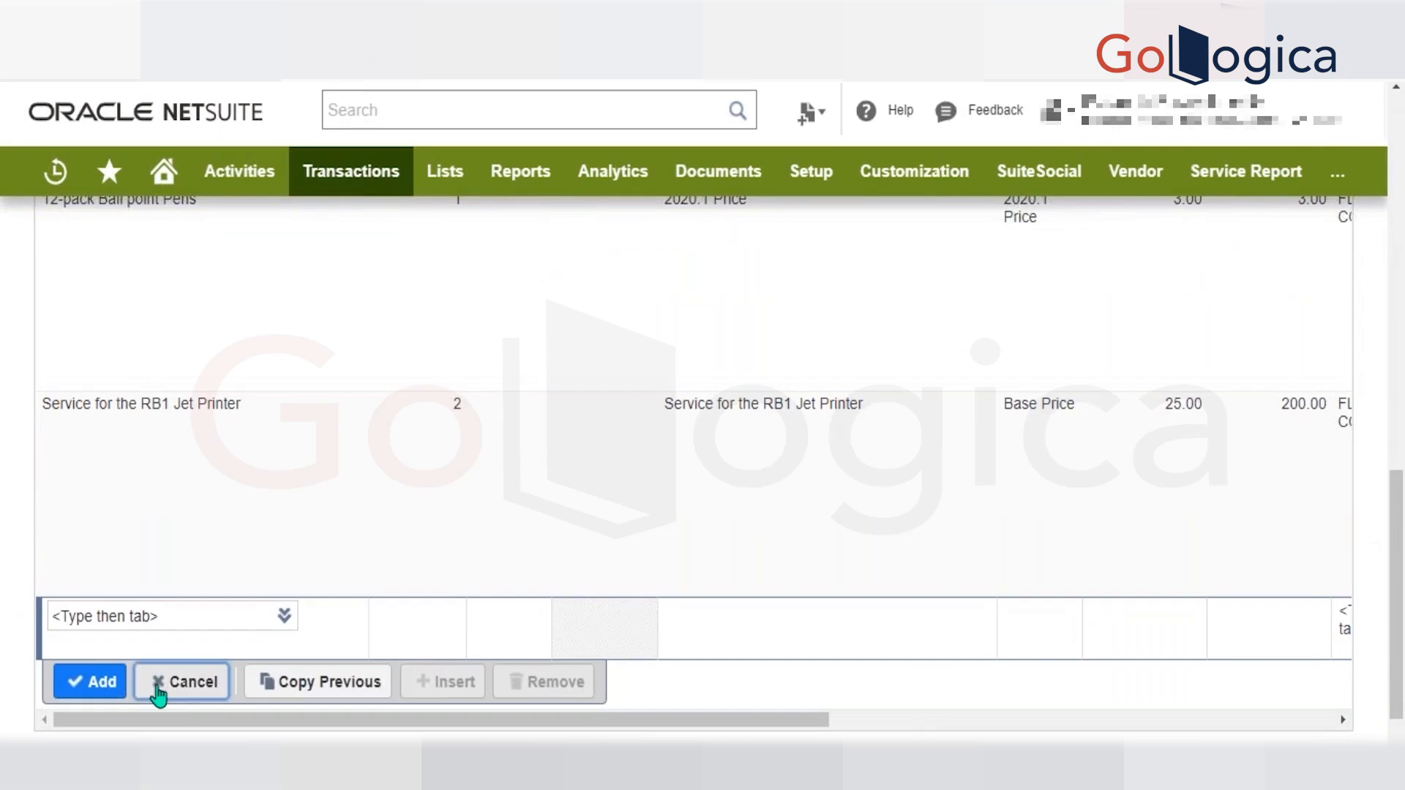
{"action": "scroll", "coordinate": [80, 725], "scroll_direction": "down", "scroll_amount": 1}
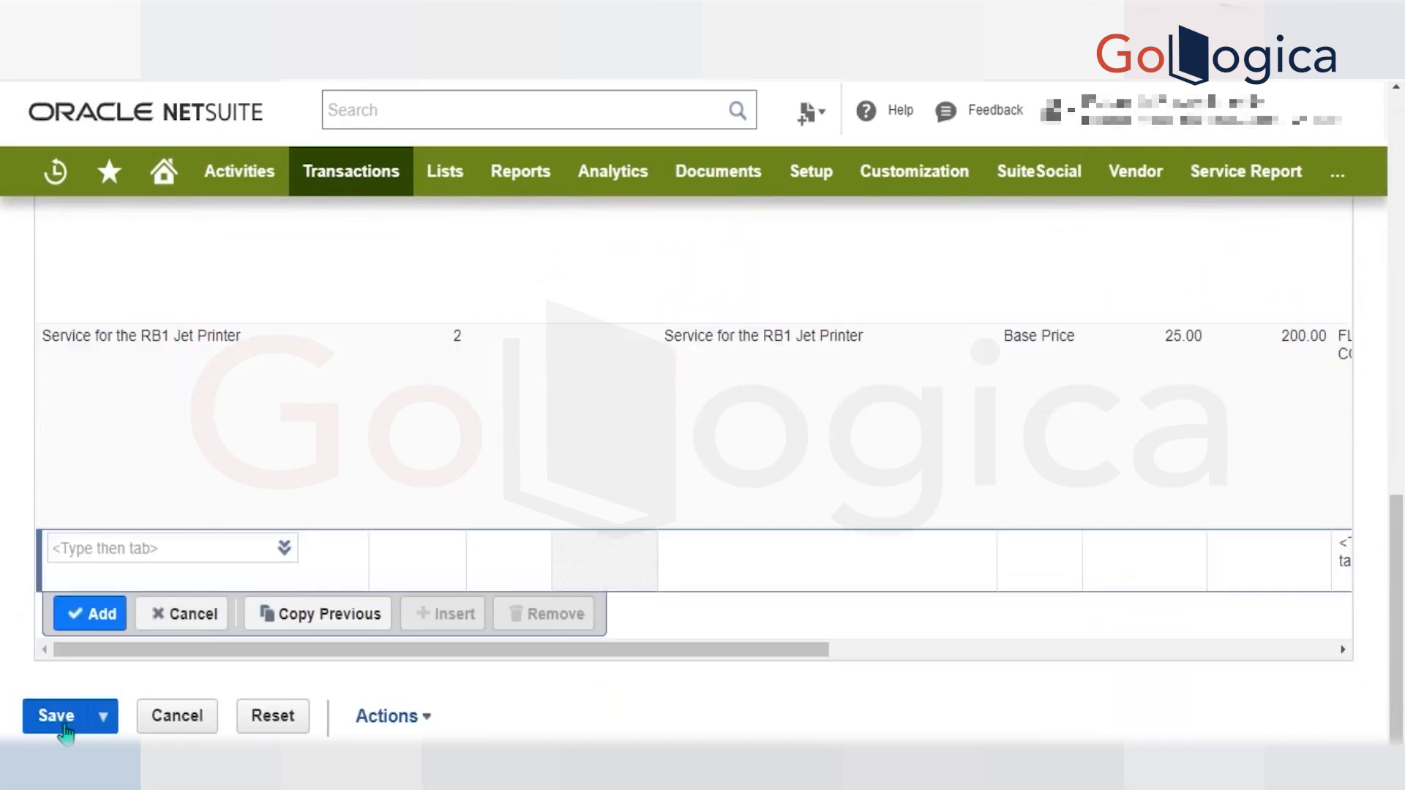
Open the invoice's Memo field in Primary Information for editing.
{"action": "scroll", "coordinate": [282, 517], "scroll_direction": "up", "scroll_amount": 15}
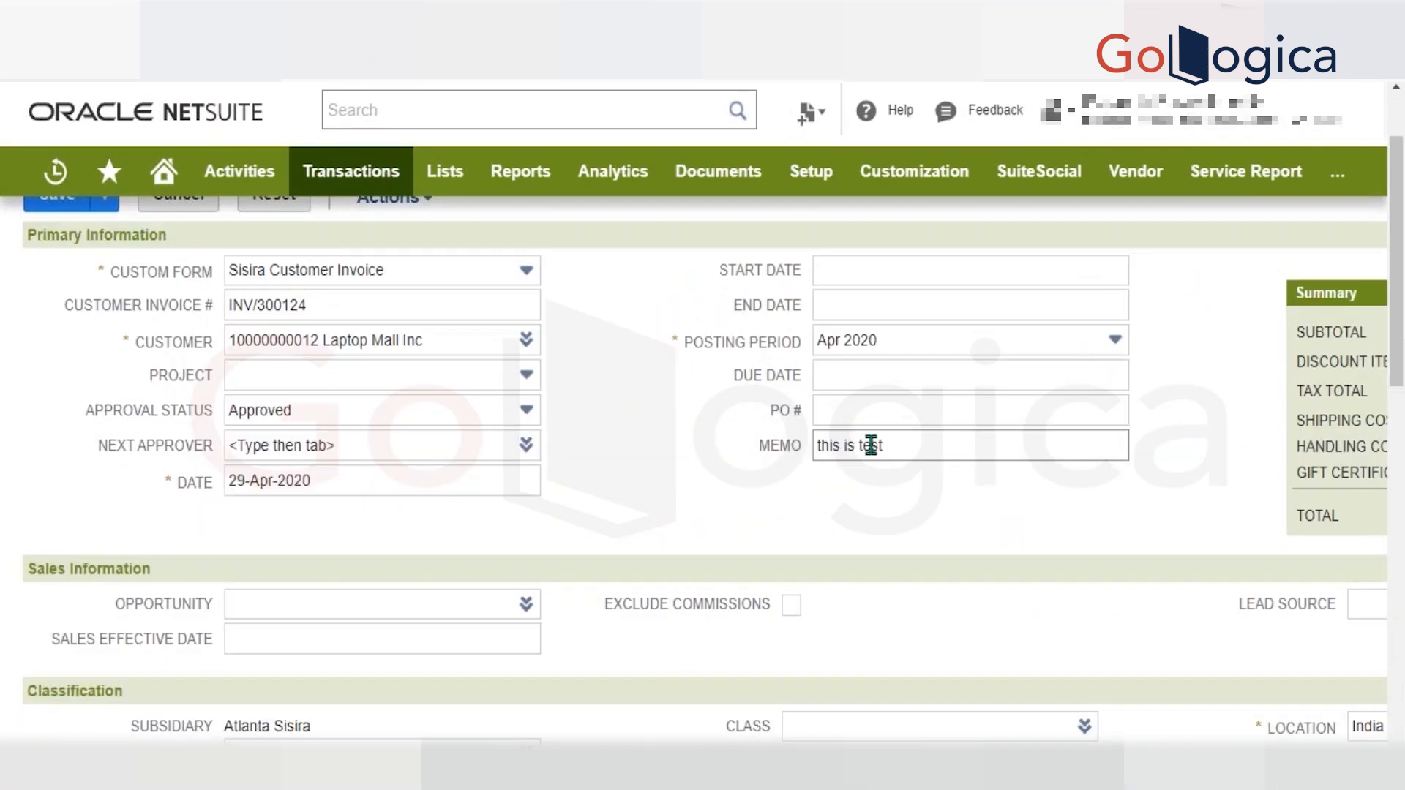
{"action": "left_click", "coordinate": [892, 445]}
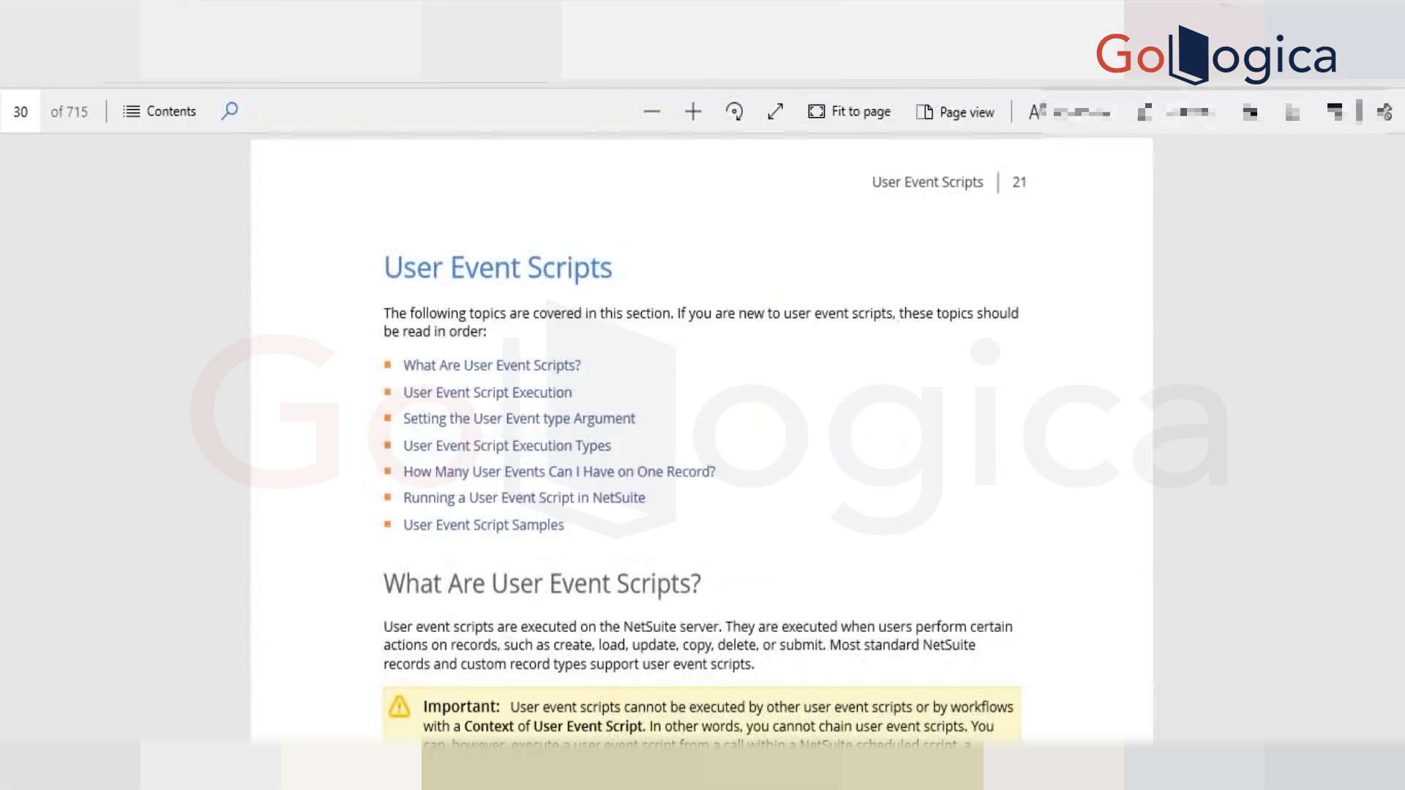
Switch to the SuiteScript 1.0 Developer & Reference Guide and read the User Event Scripts sections on script execution and the type argument.
{"action": "scroll", "coordinate": [736, 395], "scroll_direction": "down", "scroll_amount": 3}
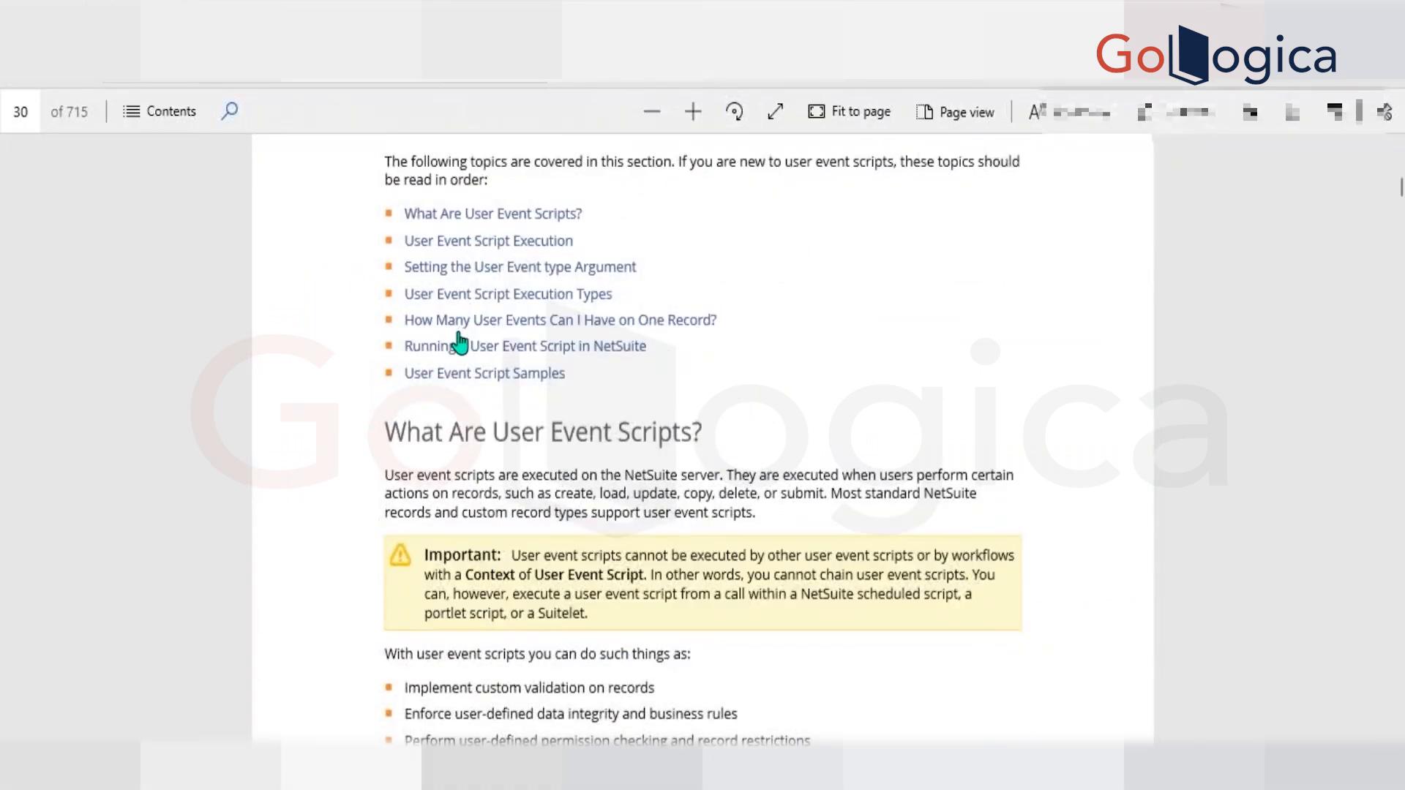
{"action": "scroll", "coordinate": [460, 341], "scroll_direction": "down", "scroll_amount": 5}
{"action": "scroll", "coordinate": [459, 341], "scroll_direction": "down", "scroll_amount": 10}
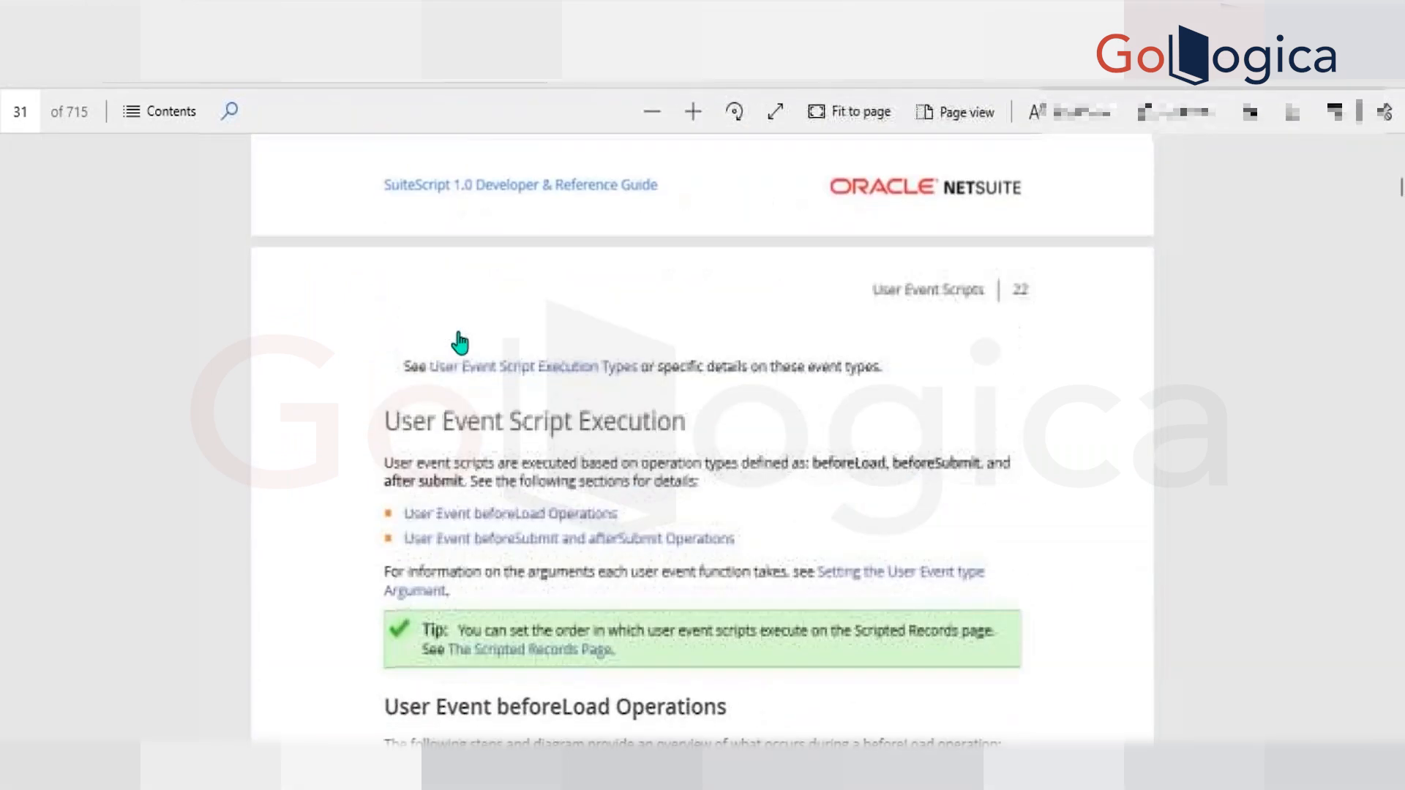
{"action": "scroll", "coordinate": [703, 439], "scroll_direction": "down", "scroll_amount": 4}
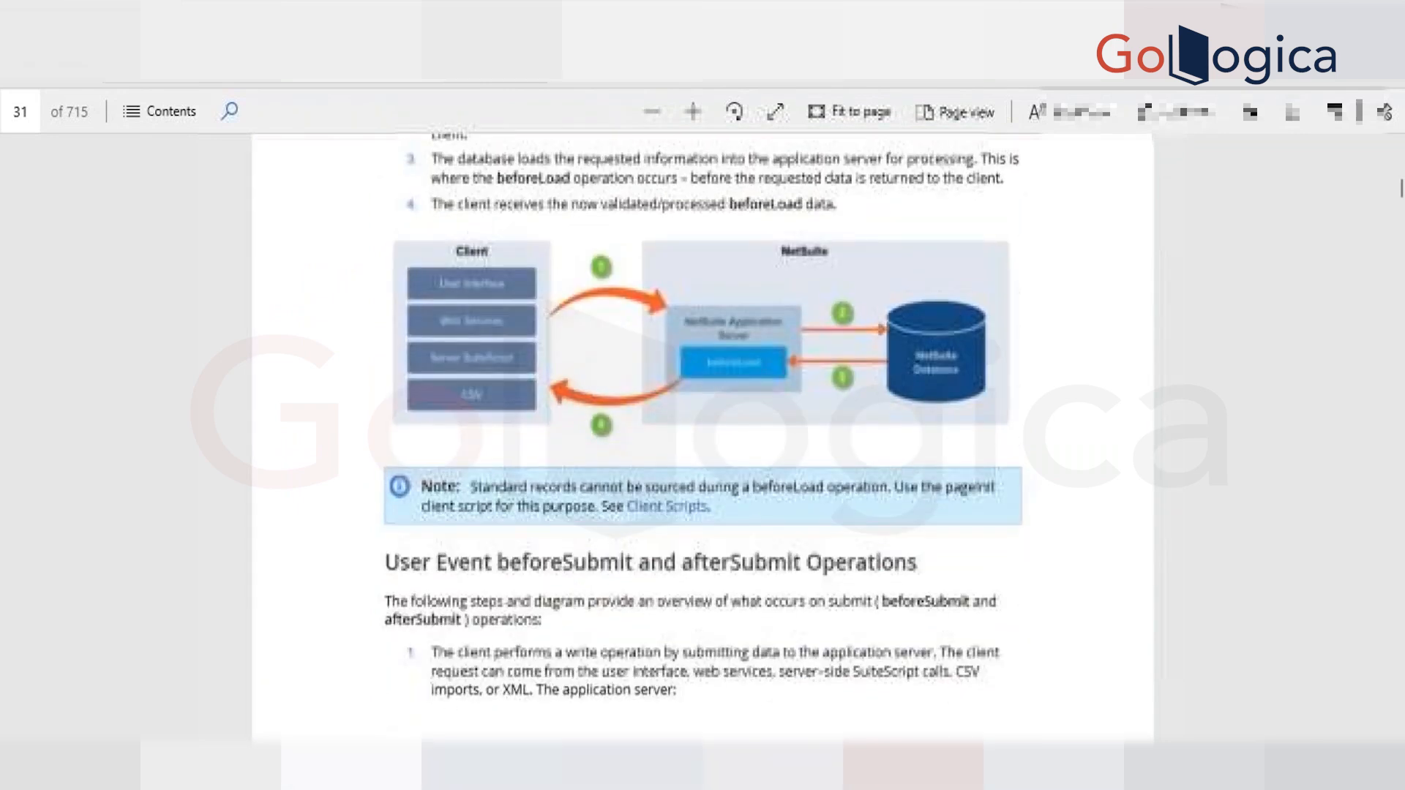
{"action": "scroll", "coordinate": [703, 439], "scroll_direction": "down", "scroll_amount": 4}
{"action": "scroll", "coordinate": [702, 439], "scroll_direction": "down", "scroll_amount": 8}
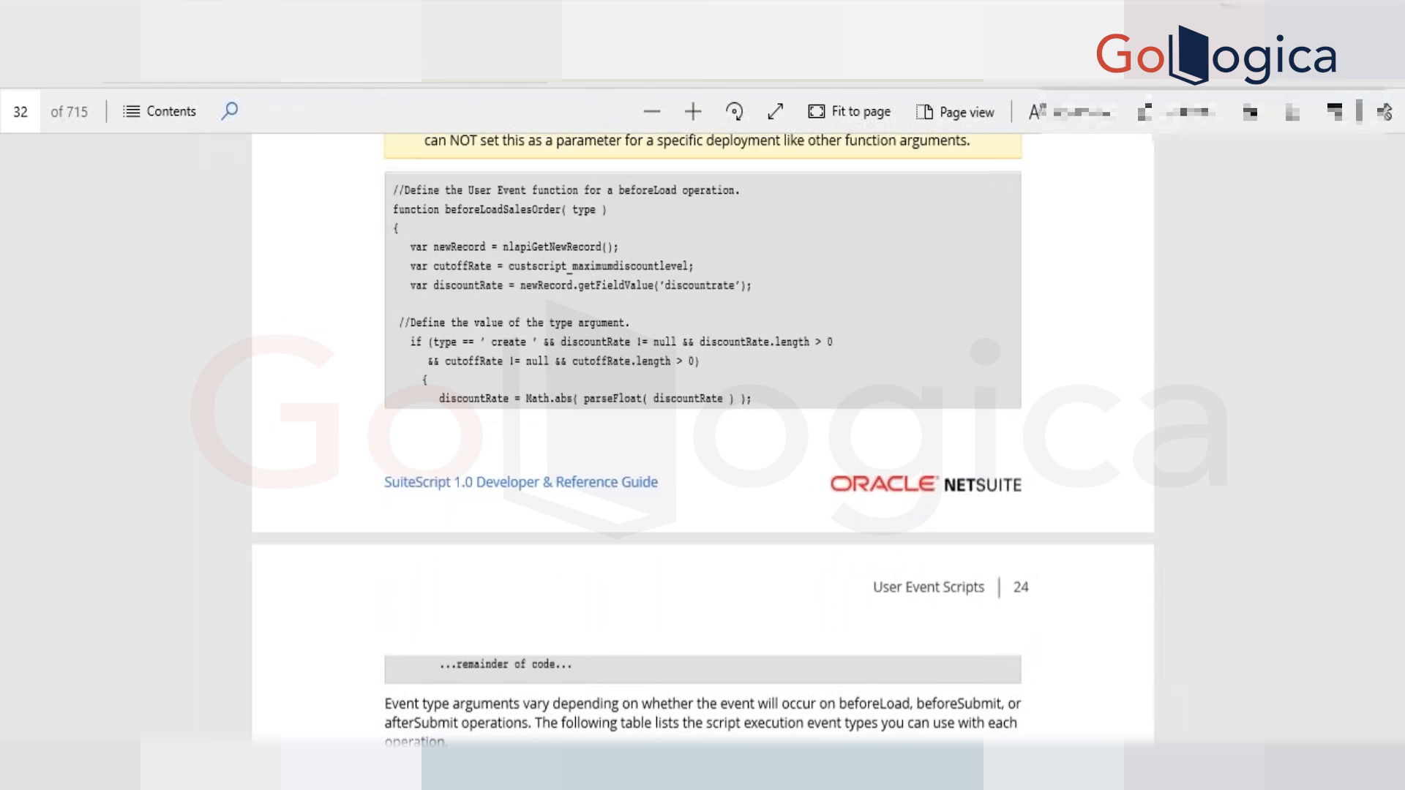
{"action": "scroll", "coordinate": [703, 439], "scroll_direction": "down", "scroll_amount": 6}
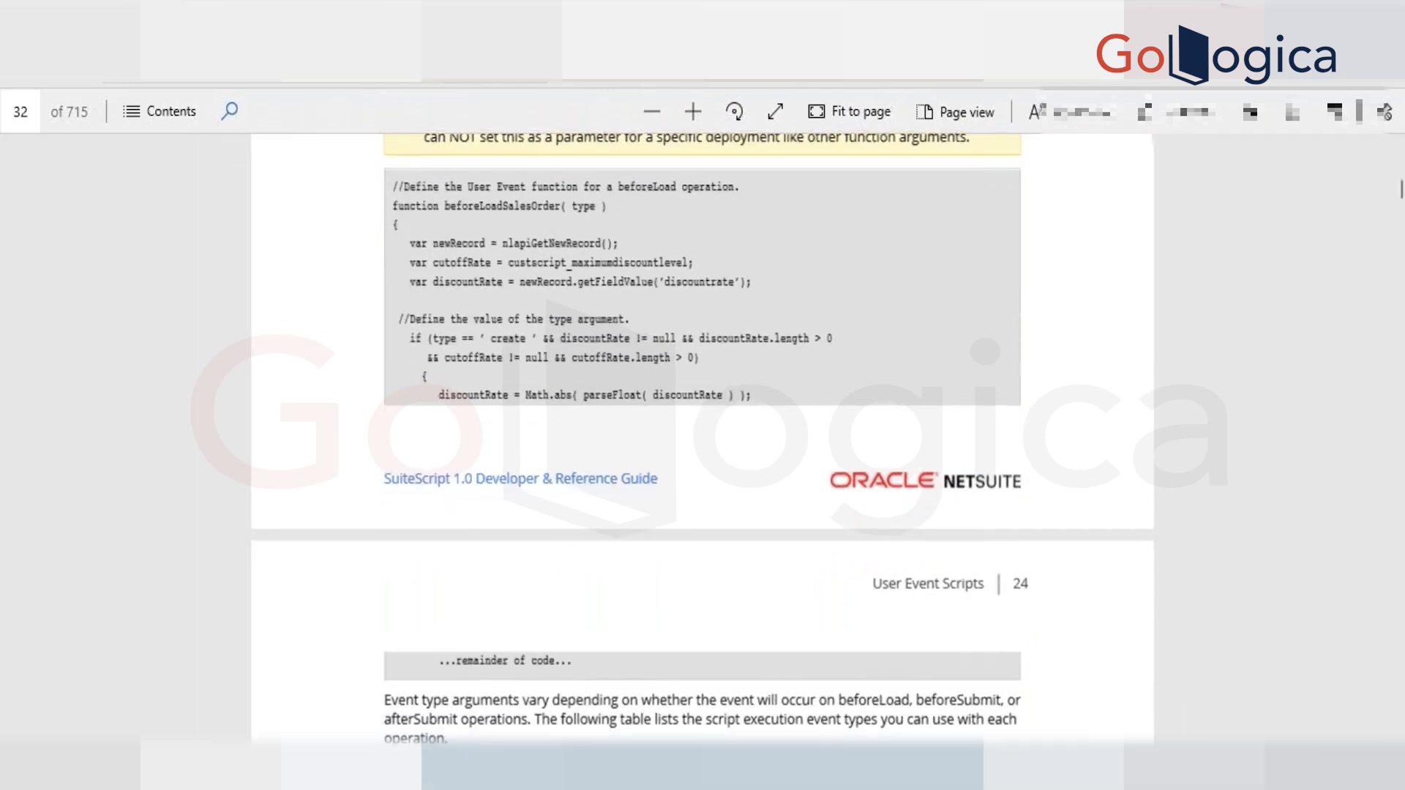
{"action": "scroll", "coordinate": [702, 439], "scroll_direction": "down", "scroll_amount": 5}
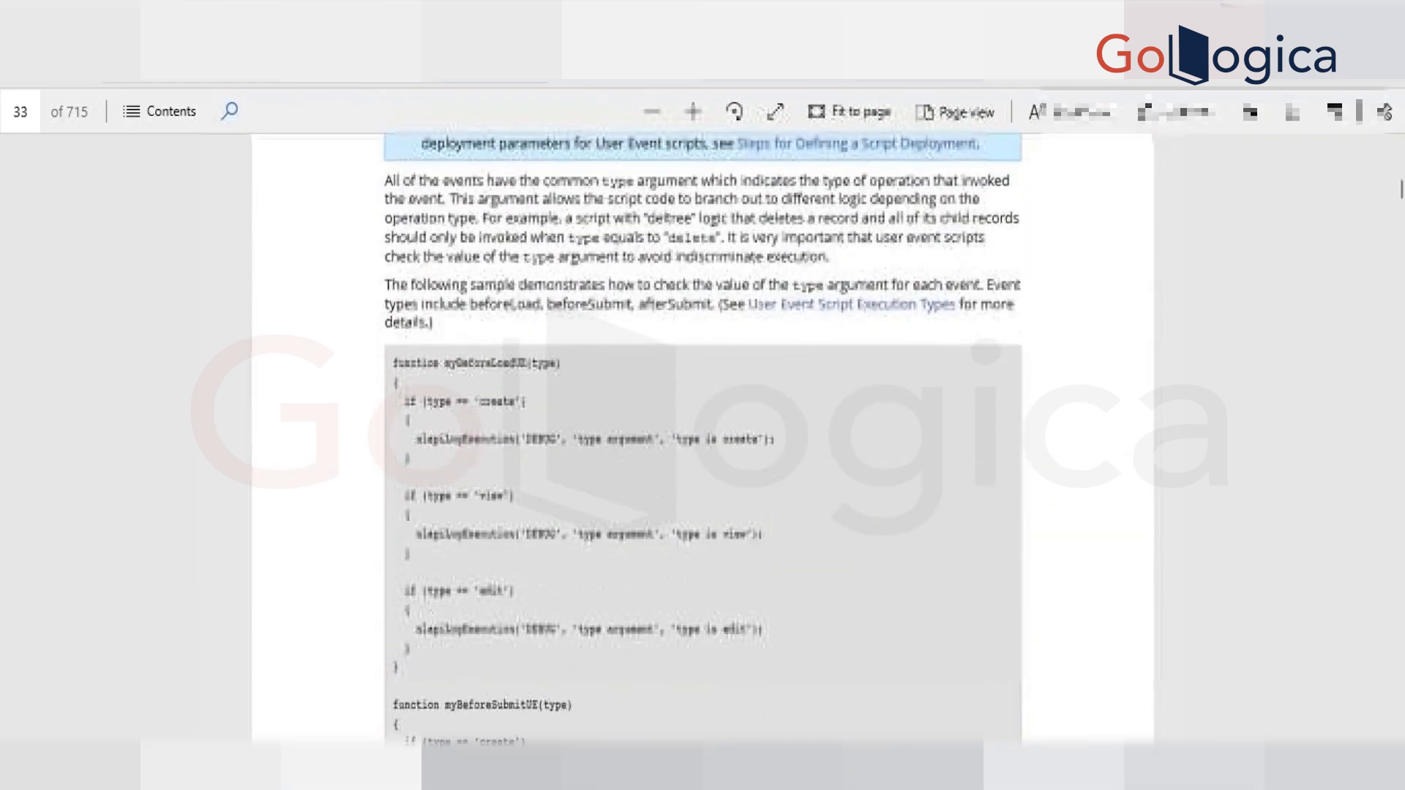
{"action": "scroll", "coordinate": [703, 439], "scroll_direction": "down", "scroll_amount": 10}
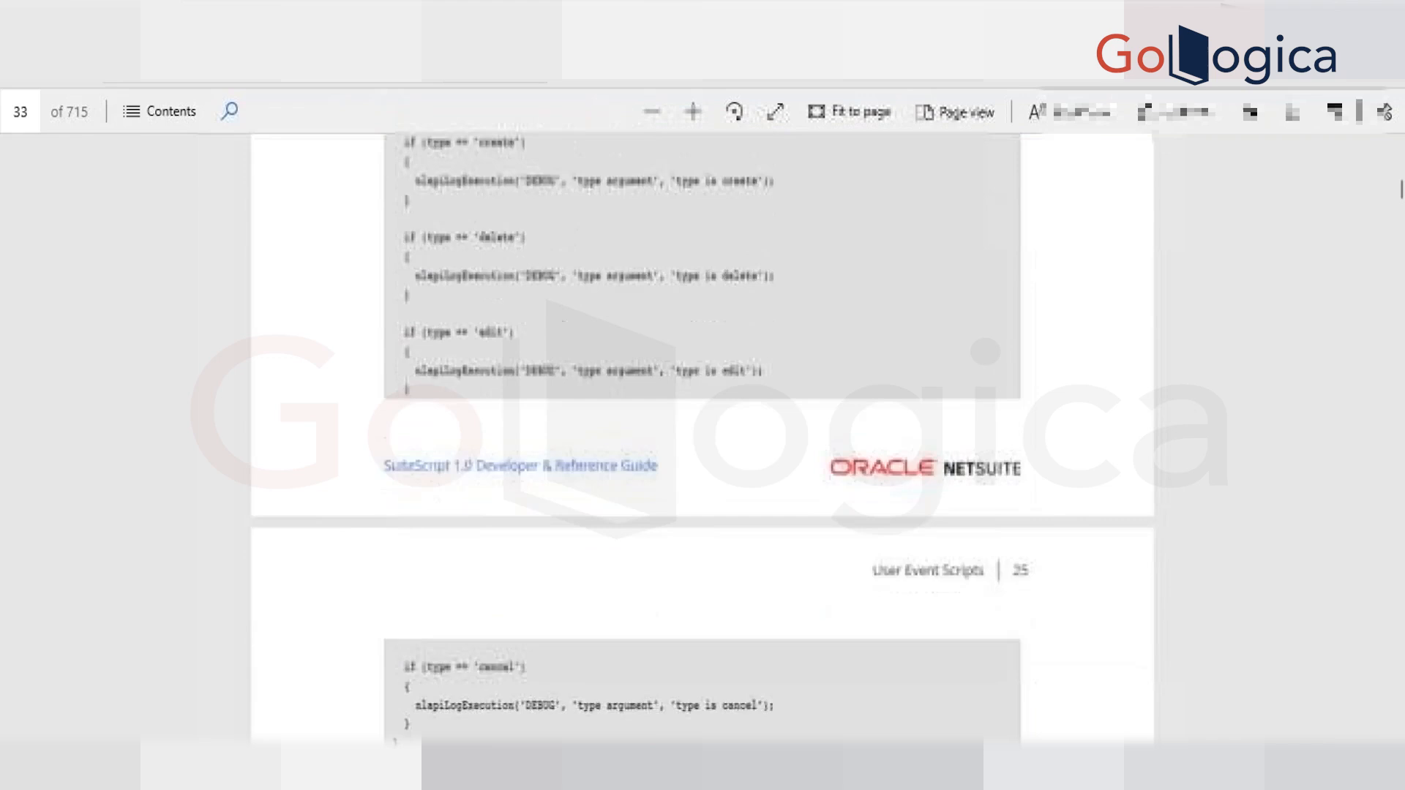
{"action": "scroll", "coordinate": [702, 439], "scroll_direction": "down", "scroll_amount": 10}
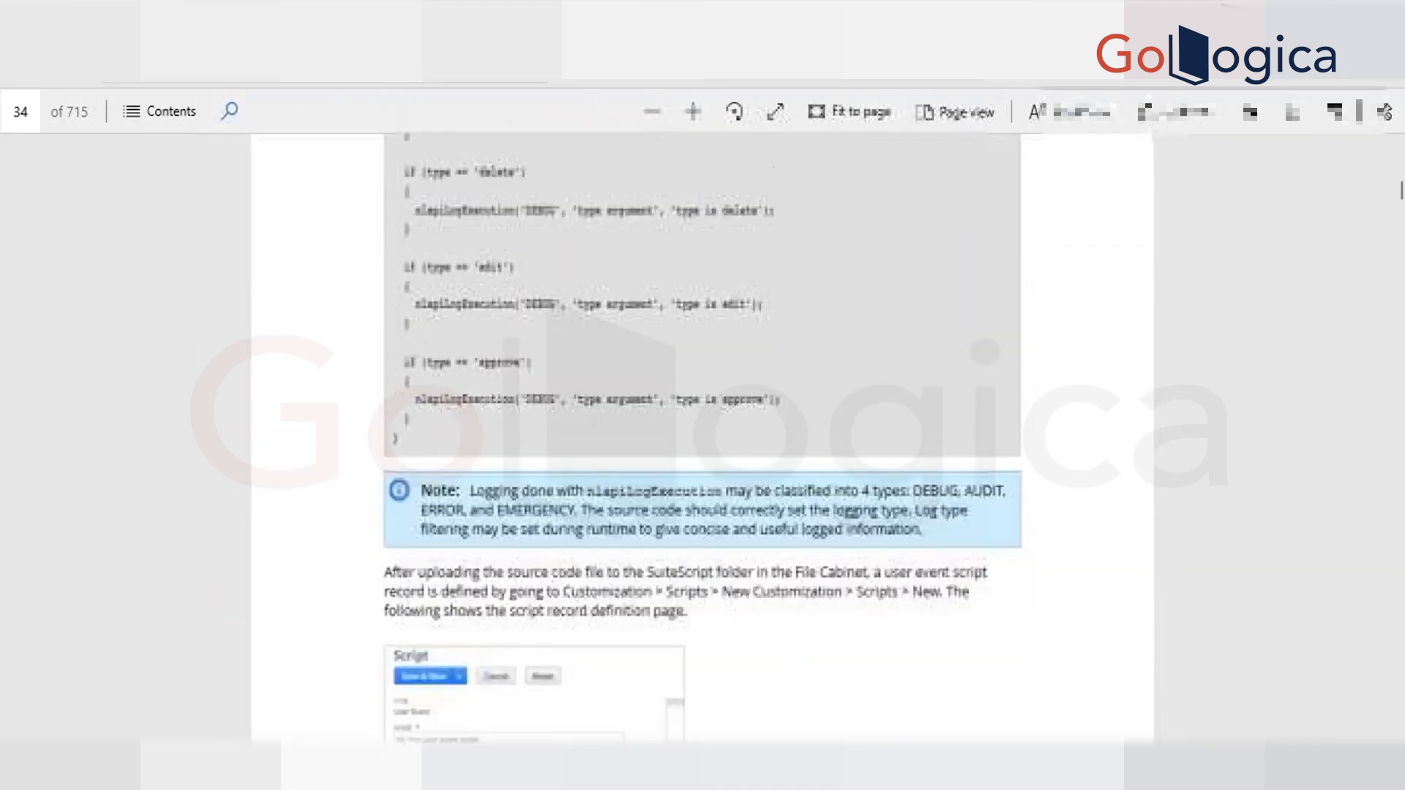
Examine the beforeLoad and beforeSubmit entries in the guide's User Event Script Execution Types table.
{"action": "scroll", "coordinate": [703, 439], "scroll_direction": "down", "scroll_amount": 3}
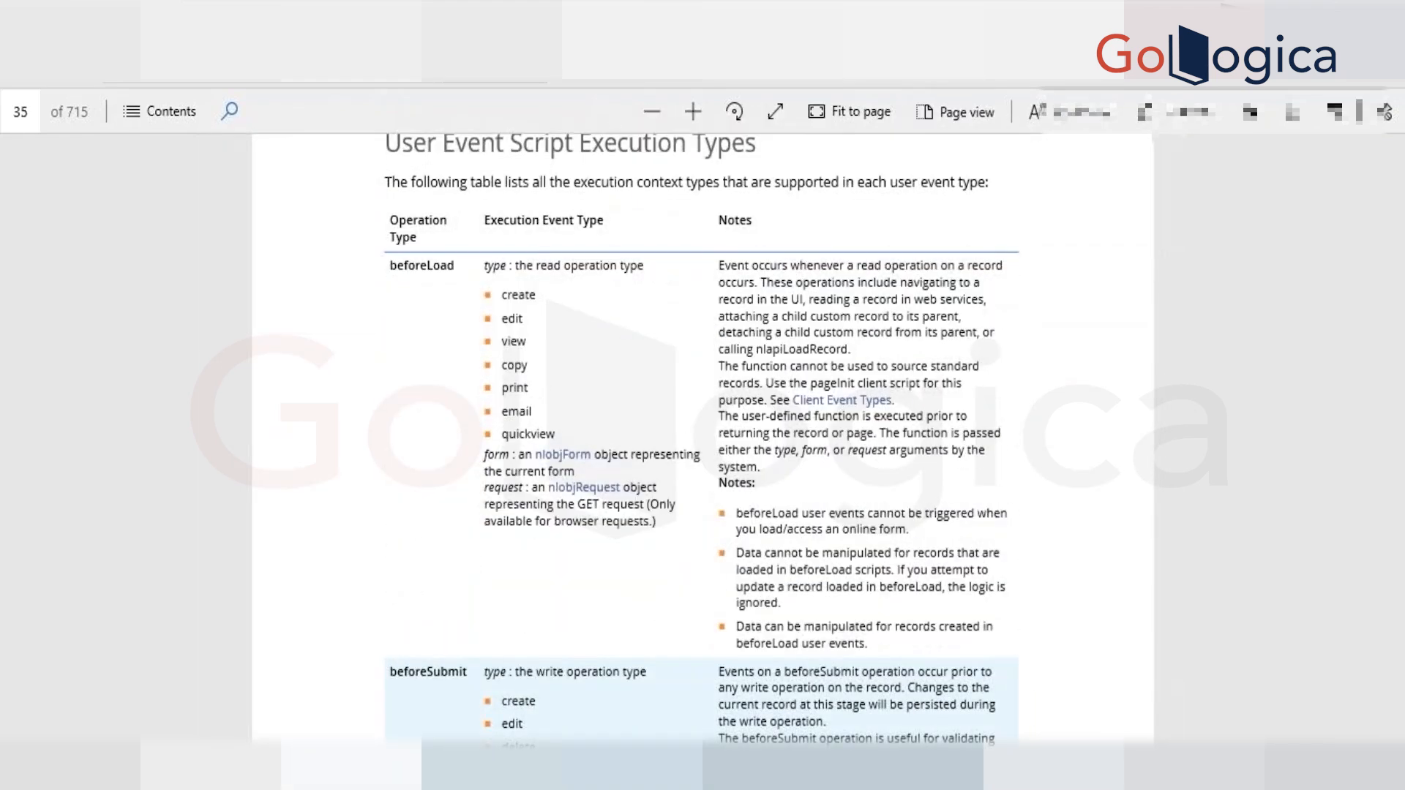
{"action": "scroll", "coordinate": [690, 331], "scroll_direction": "up", "scroll_amount": 2}
{"action": "scroll", "coordinate": [703, 439], "scroll_direction": "down", "scroll_amount": 2}
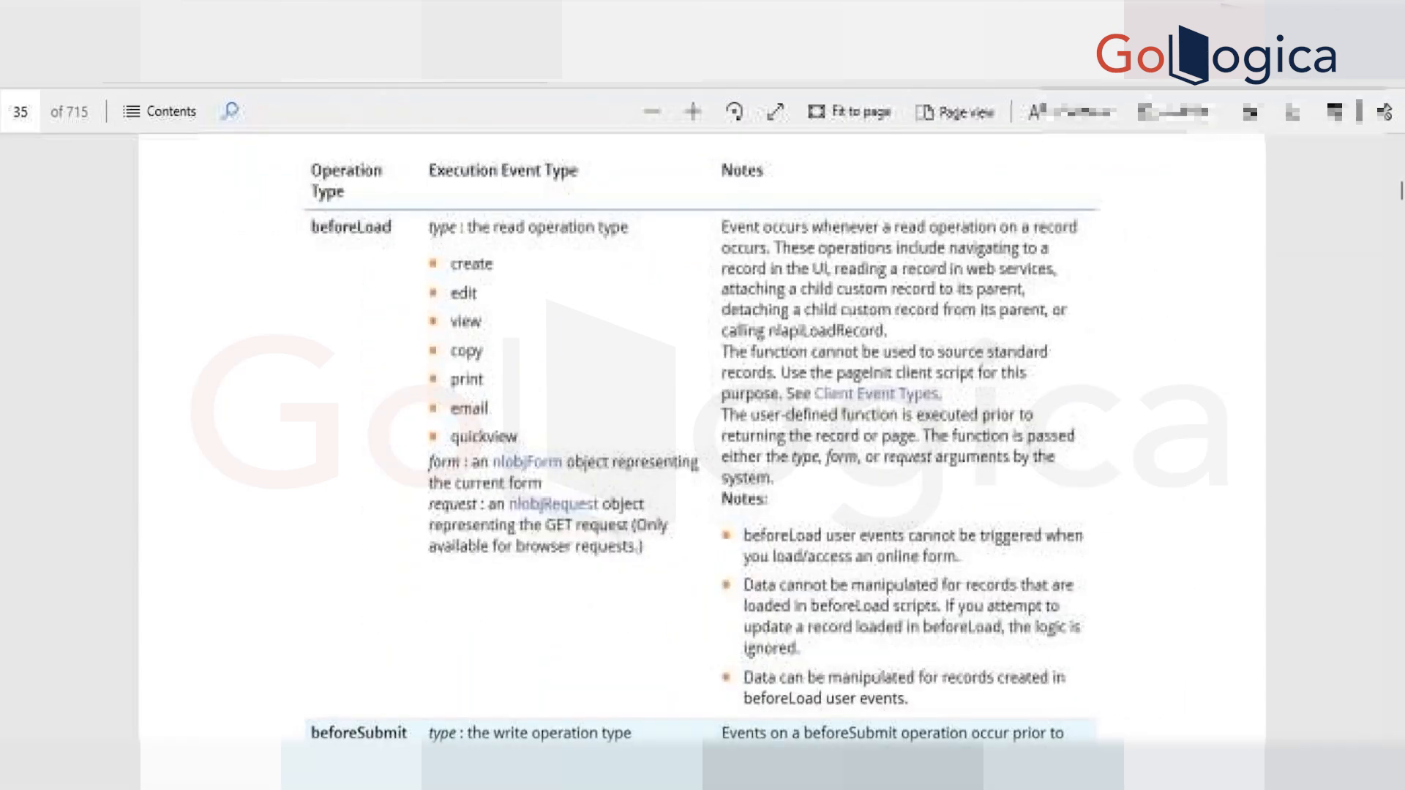
{"action": "scroll", "coordinate": [263, 518], "scroll_direction": "down", "scroll_amount": 3}
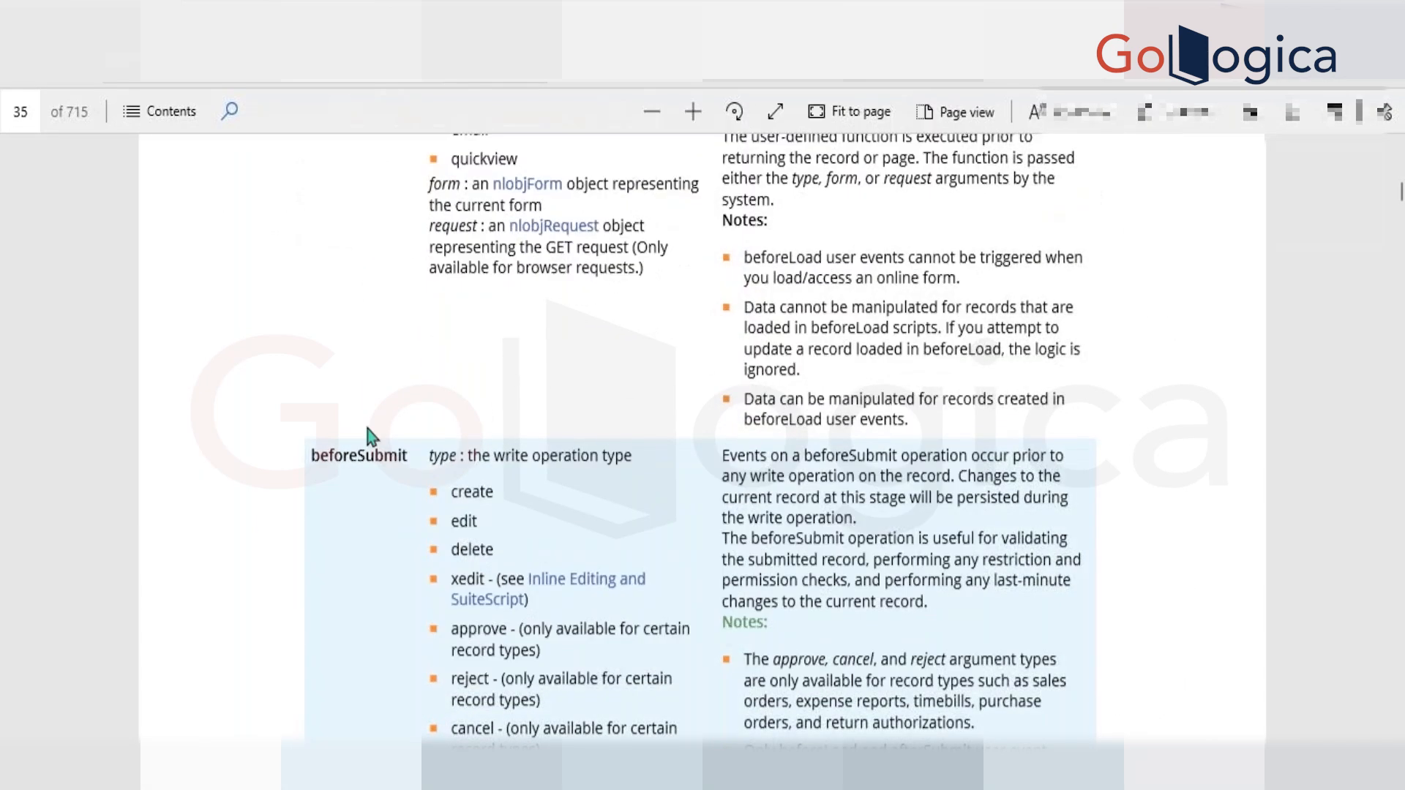
{"action": "scroll", "coordinate": [370, 436], "scroll_direction": "down", "scroll_amount": 10}
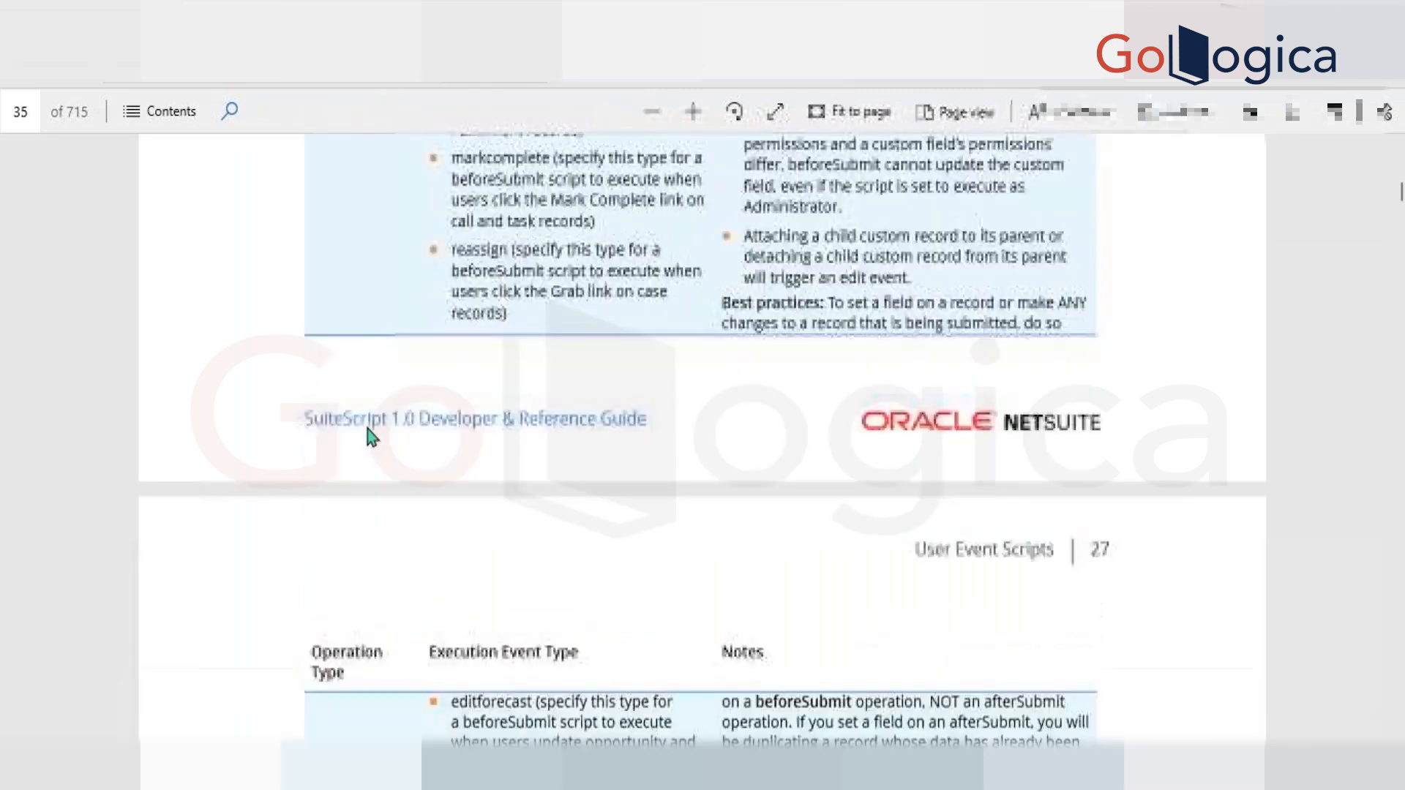
{"action": "scroll", "coordinate": [370, 436], "scroll_direction": "down", "scroll_amount": 4}
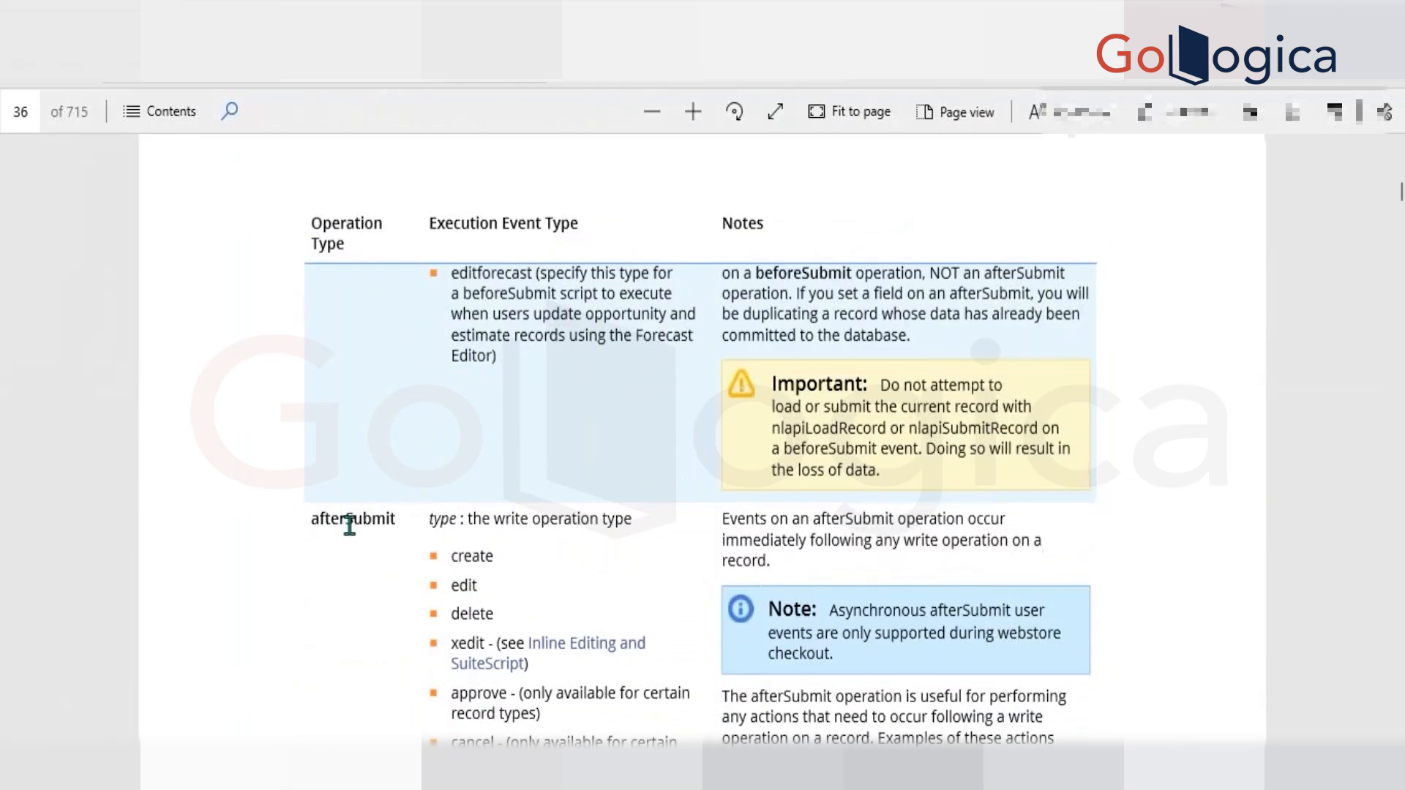
Examine the afterSubmit operation's notes and its event types from create through xedit, highlighting the terms being discussed.
{"action": "double_click", "coordinate": [350, 521]}
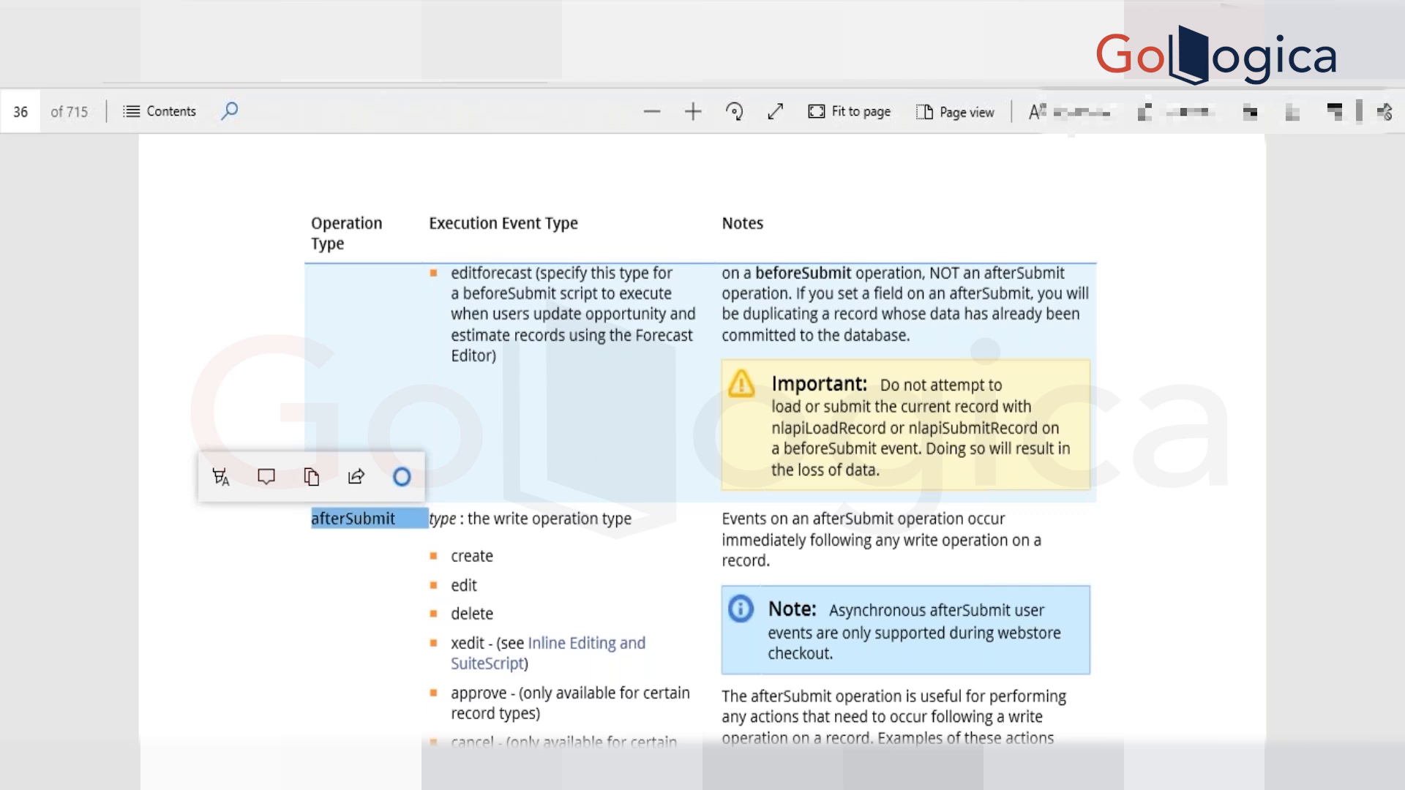
{"action": "scroll", "coordinate": [701, 439], "scroll_direction": "down", "scroll_amount": 4}
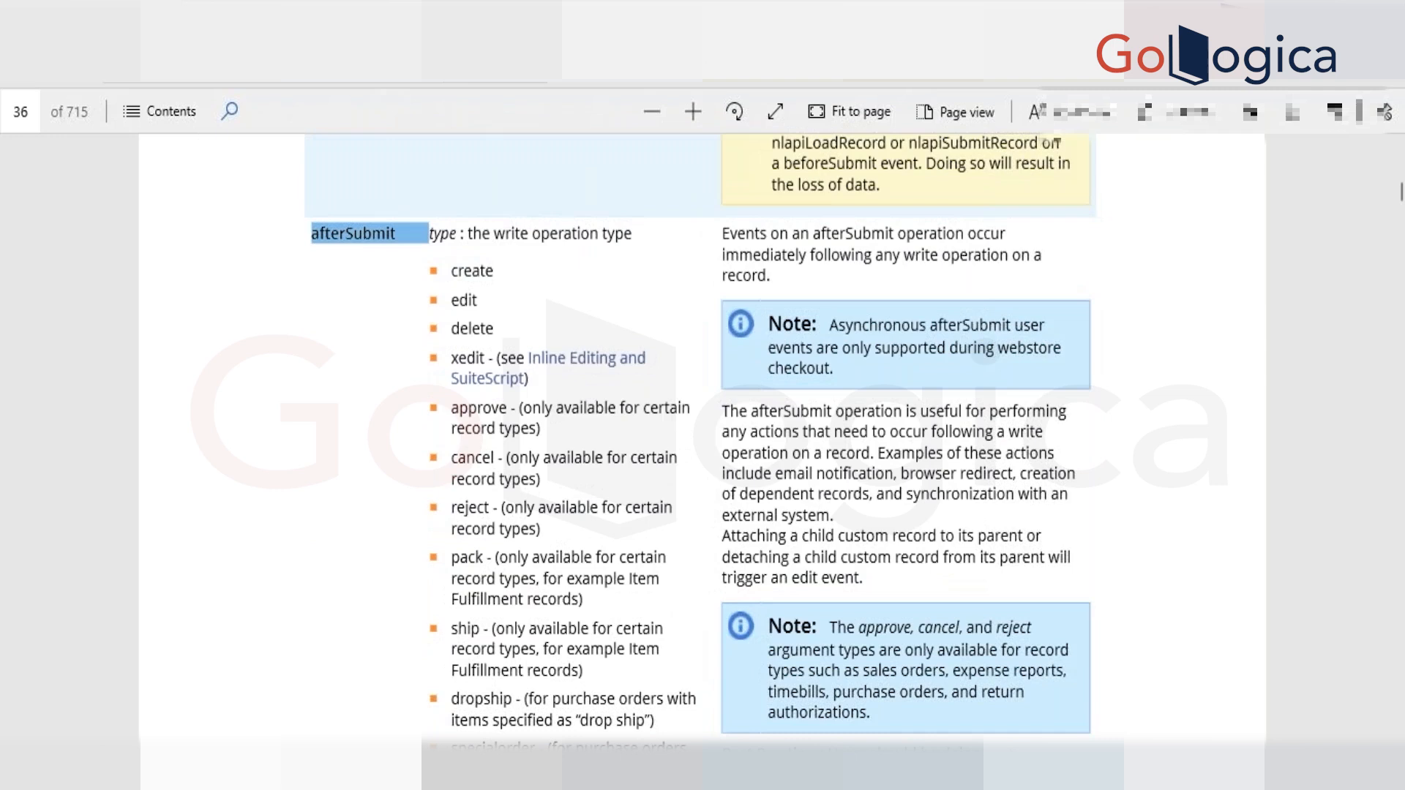
{"action": "key", "text": "ctrl+minus"}
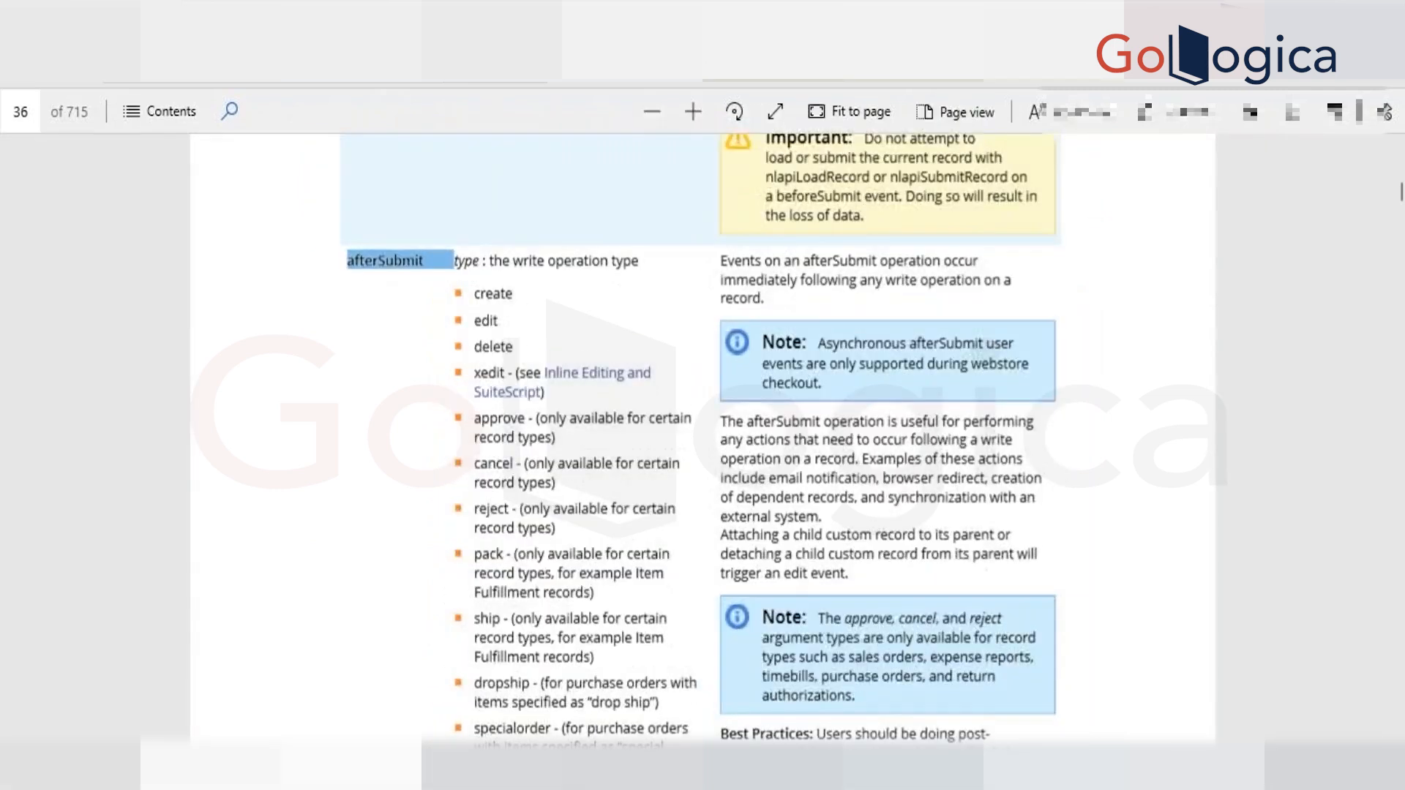
{"action": "scroll", "coordinate": [701, 512], "scroll_direction": "down", "scroll_amount": 2}
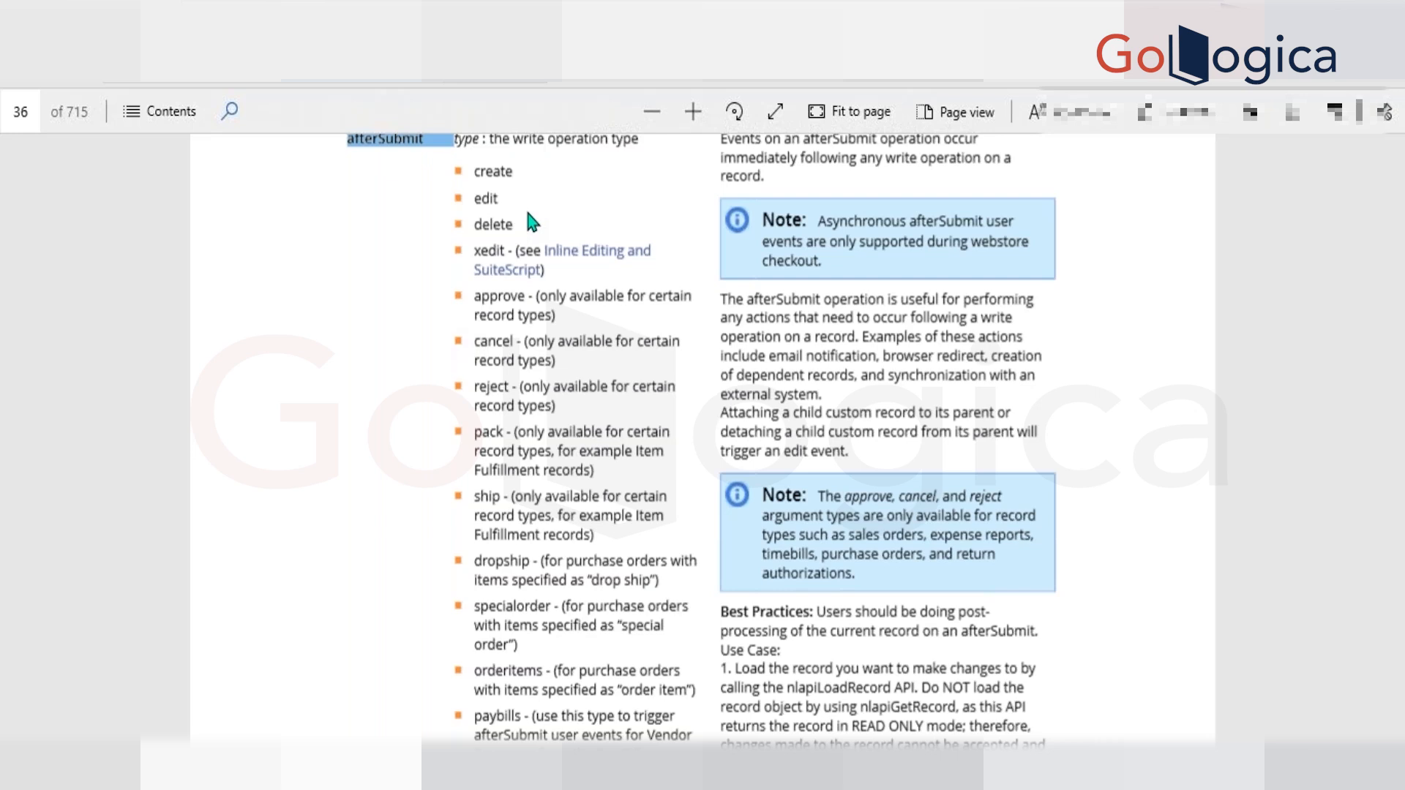
{"action": "scroll", "coordinate": [527, 213], "scroll_direction": "down", "scroll_amount": 1}
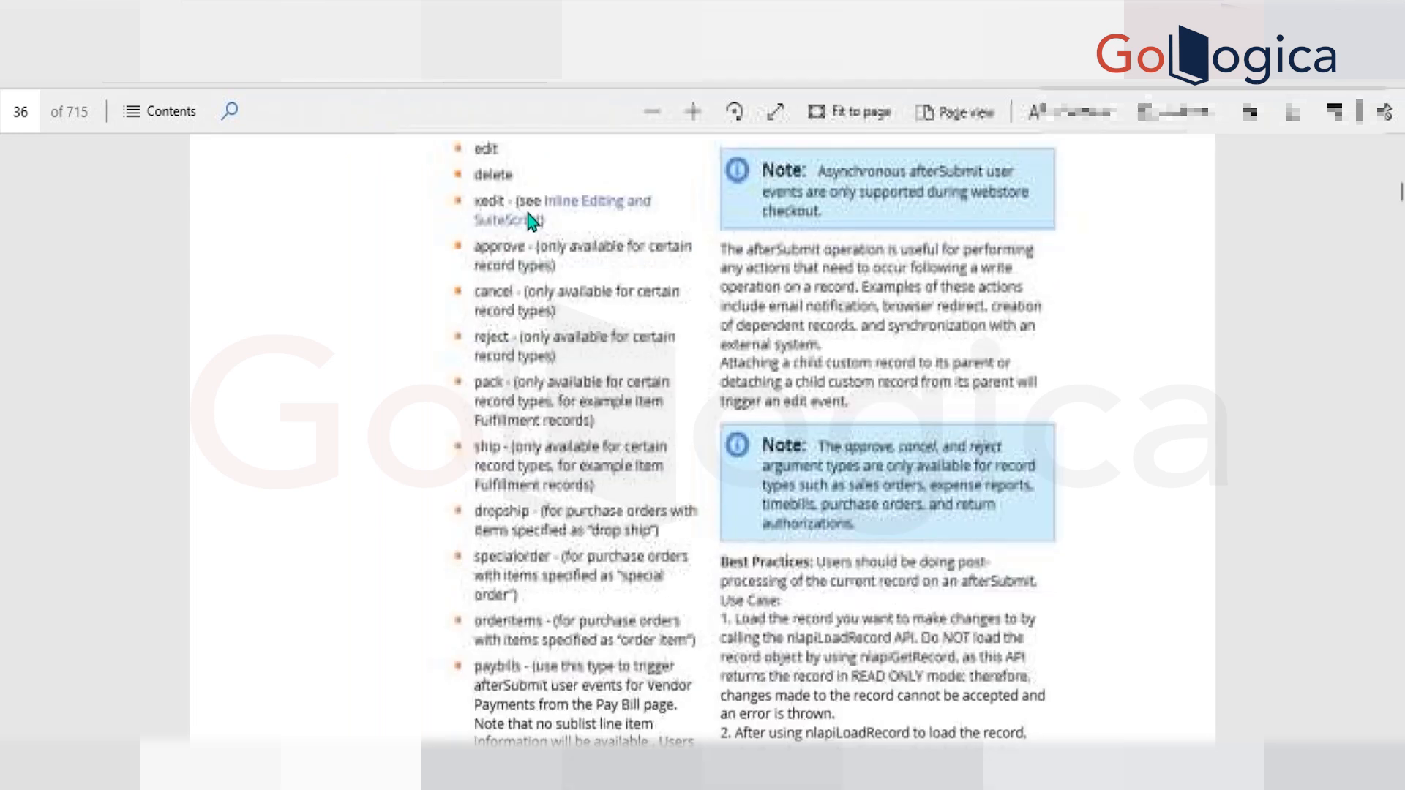
{"action": "double_click", "coordinate": [489, 200]}
{"action": "left_click", "coordinate": [320, 260]}
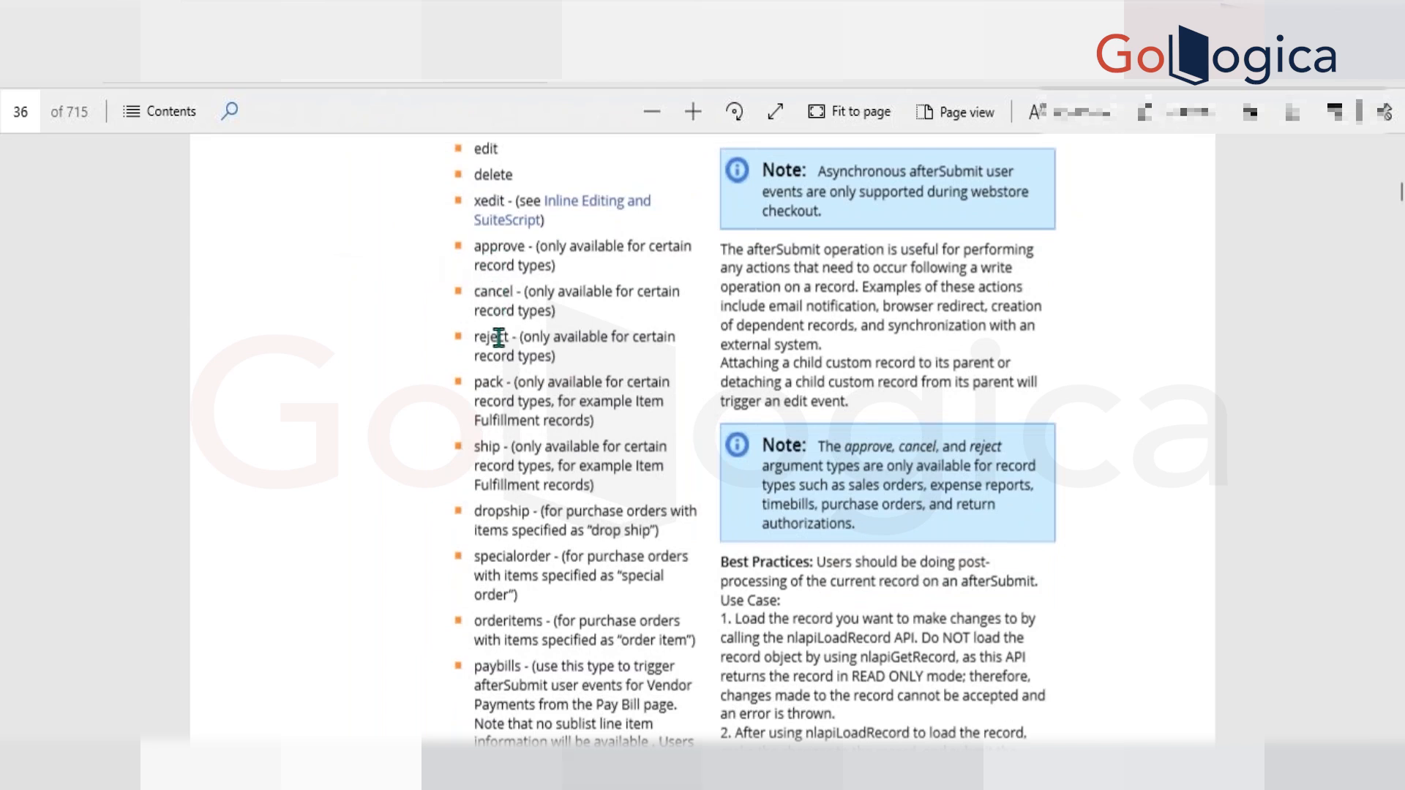
Examine the afterSubmit reject, pack and ship event types, highlighting reject and pack in the list.
{"action": "scroll", "coordinate": [499, 338], "scroll_direction": "down", "scroll_amount": 1}
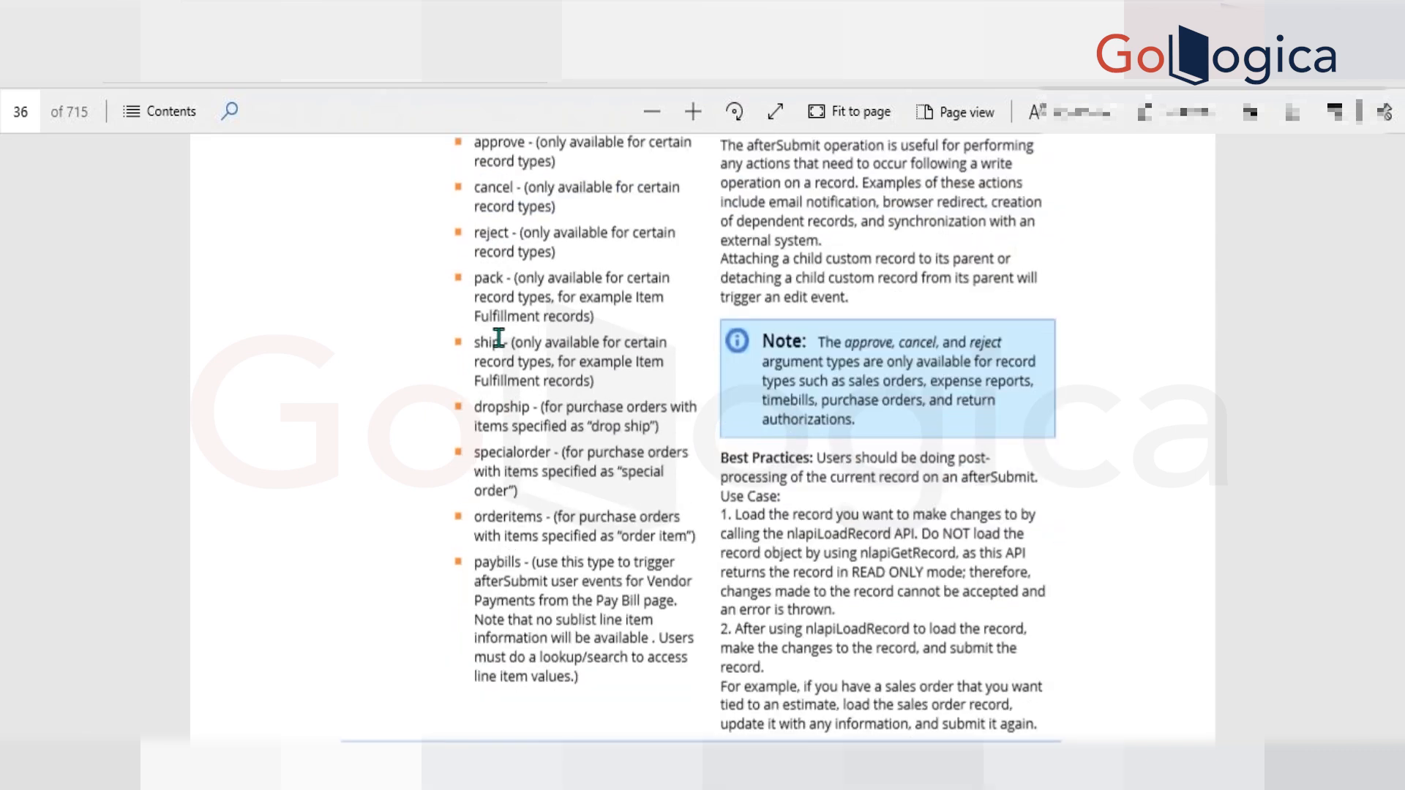
{"action": "double_click", "coordinate": [493, 232]}
{"action": "left_click", "coordinate": [440, 234]}
{"action": "double_click", "coordinate": [484, 277]}
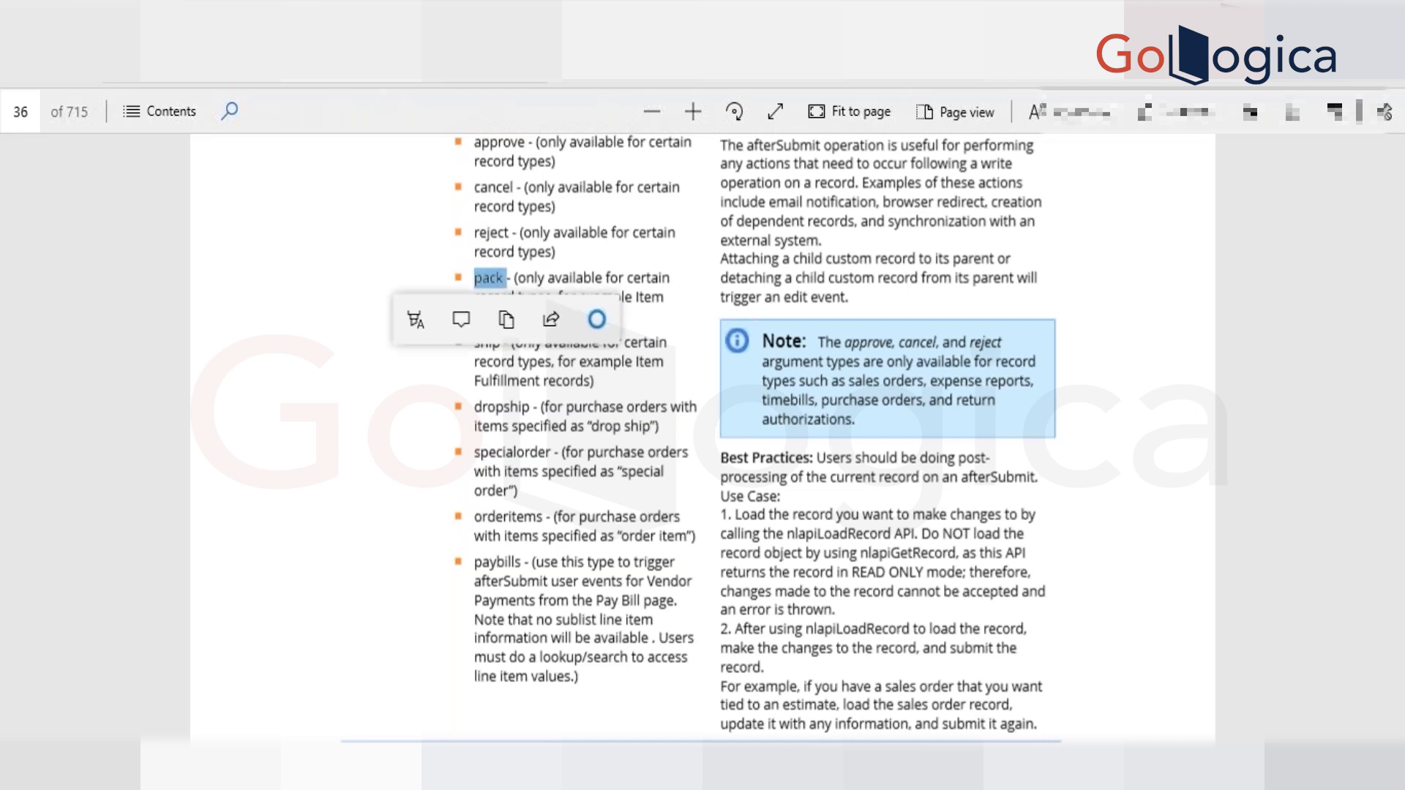
{"action": "left_click", "coordinate": [369, 243]}
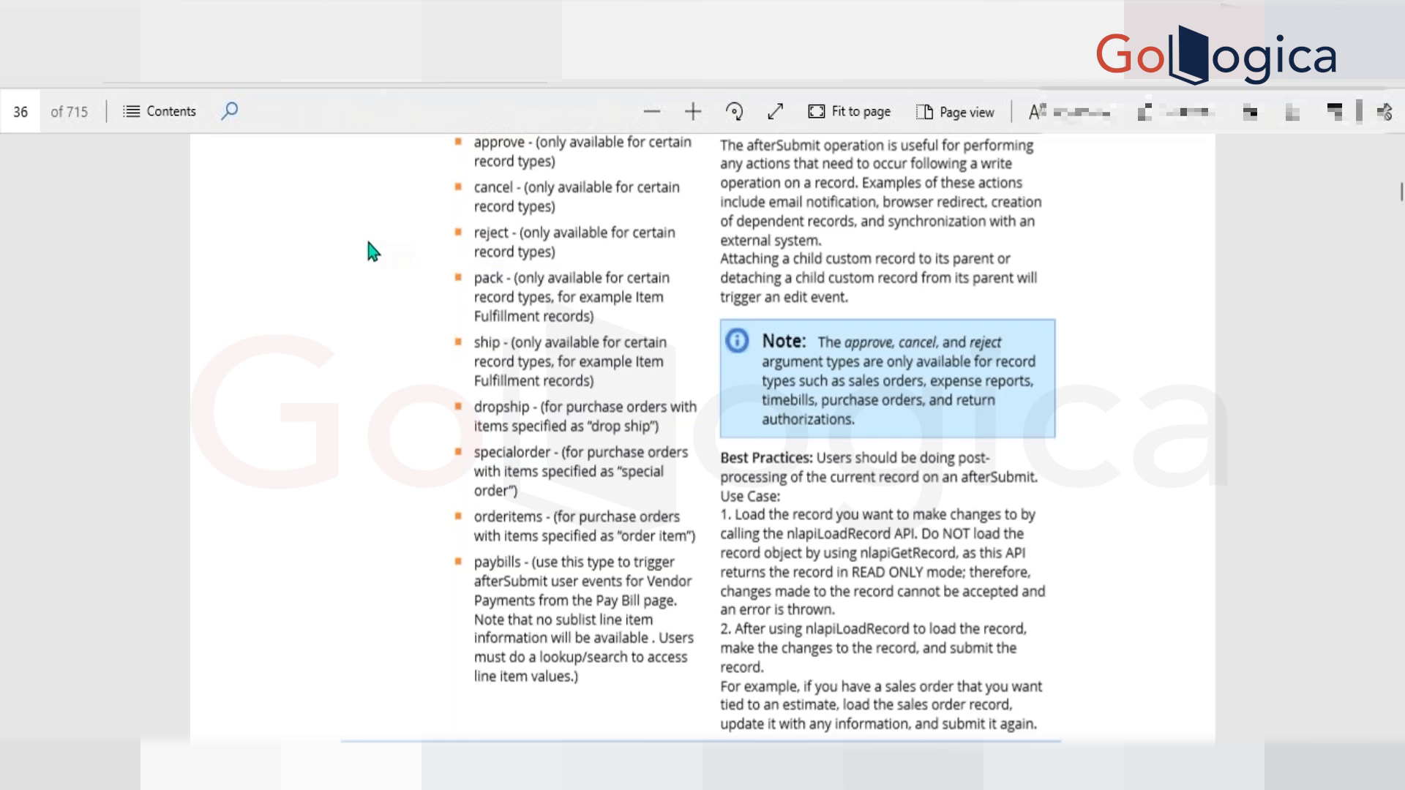
{"action": "scroll", "coordinate": [369, 251], "scroll_direction": "up", "scroll_amount": 1}
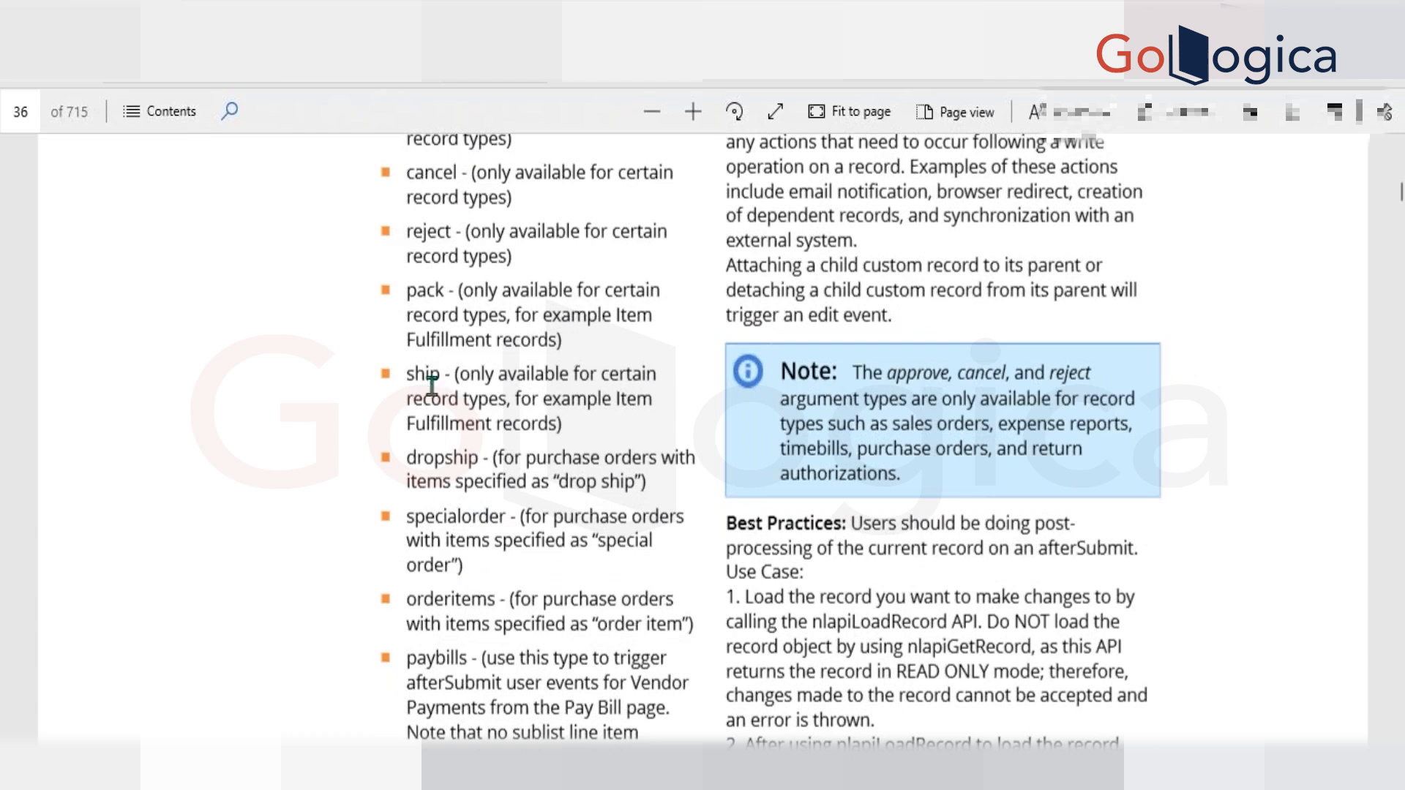
Switch to the new sales order in NetSuite and look up the Fulfill Orders list among the sales transactions.
{"action": "key", "text": "alt+Tab"}
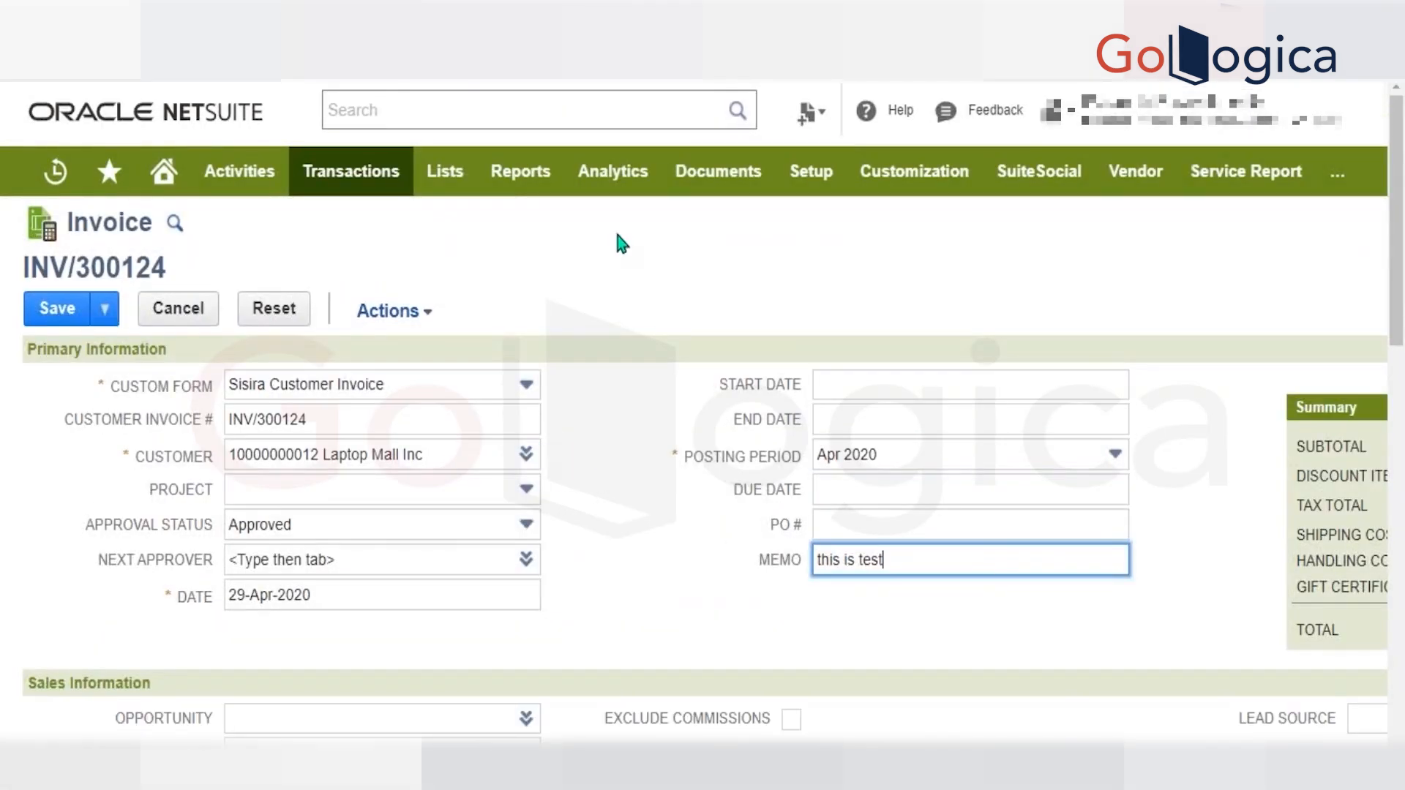
{"action": "left_click", "coordinate": [696, 18]}
{"action": "left_click", "coordinate": [887, 148]}
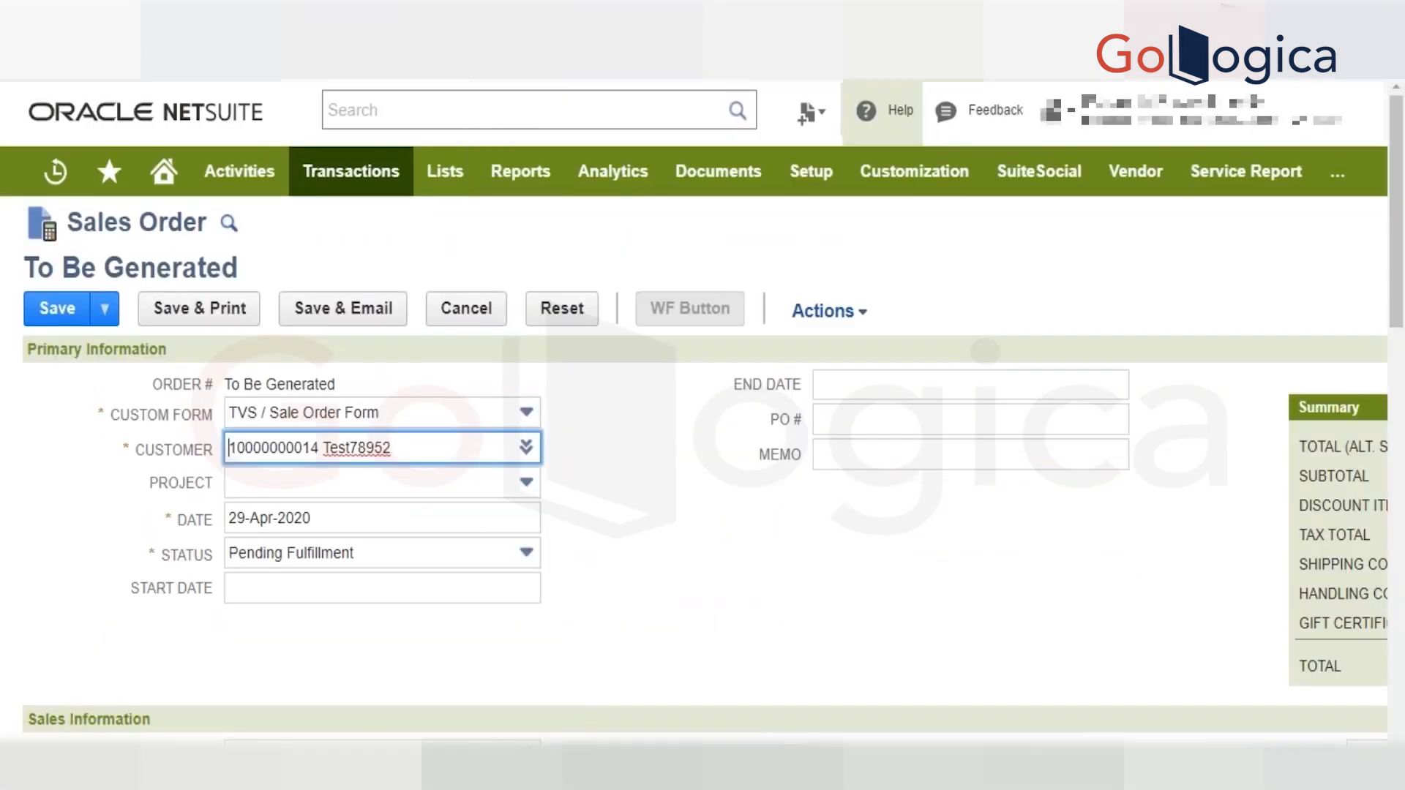
{"action": "mouse_move", "coordinate": [336, 183]}
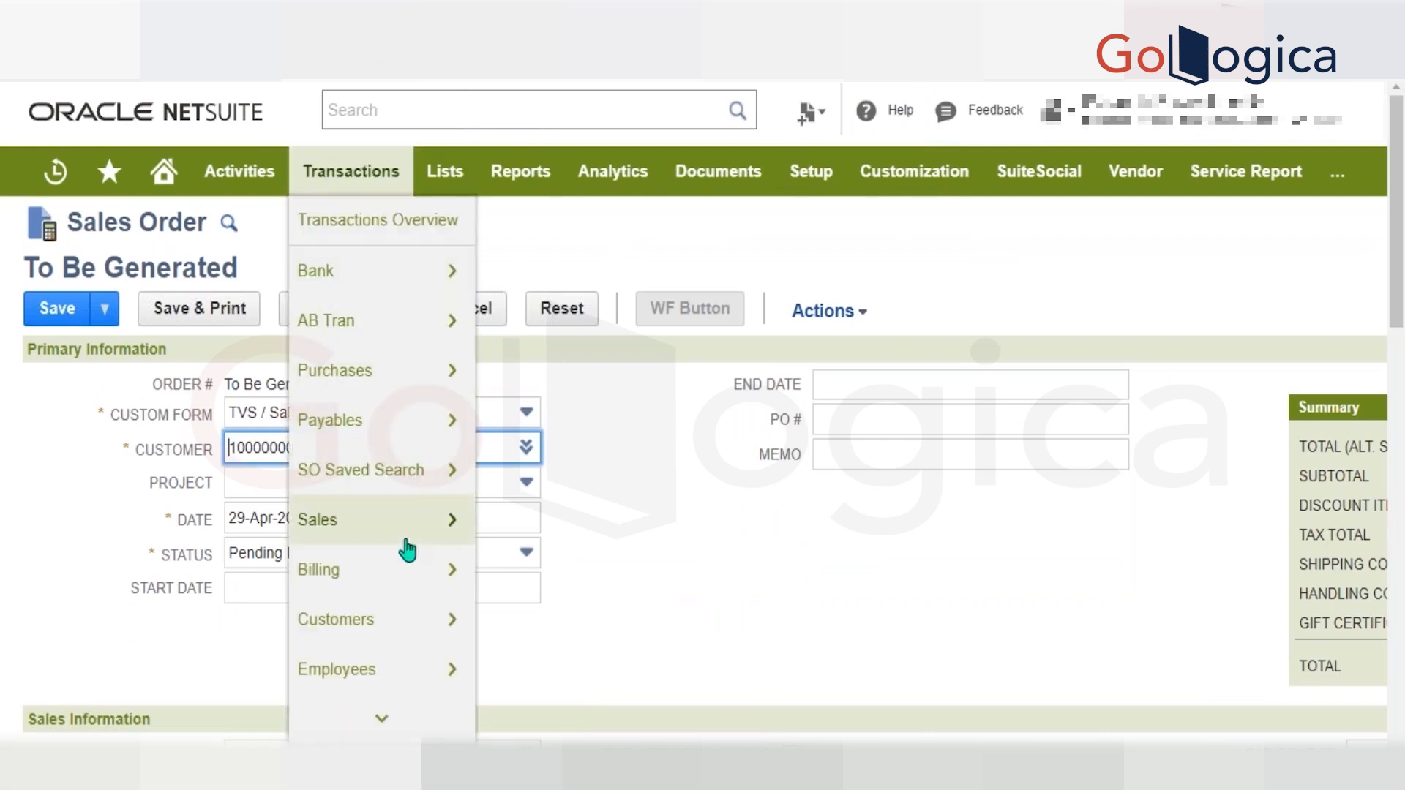
{"action": "mouse_move", "coordinate": [410, 521]}
{"action": "mouse_move", "coordinate": [594, 521]}
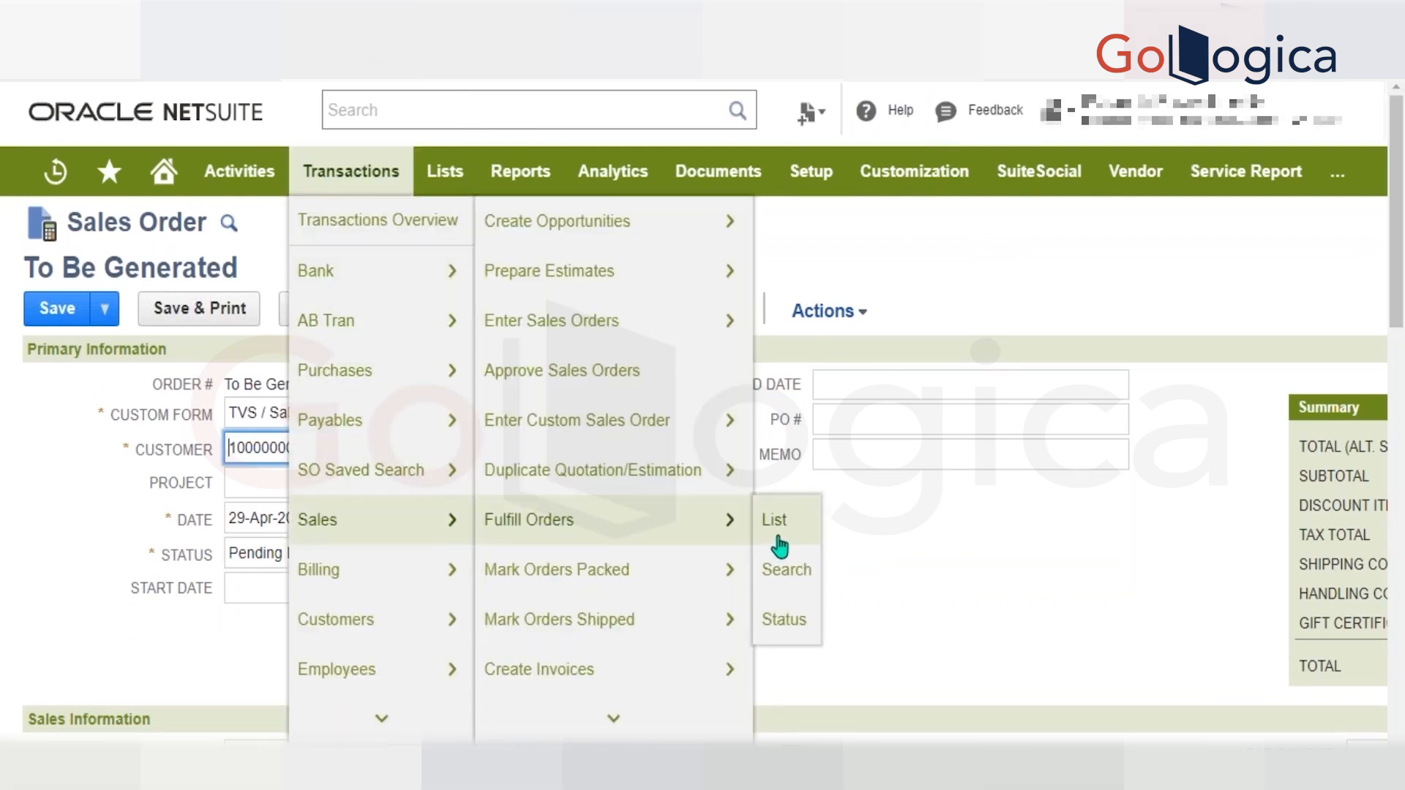
Return to the SuiteScript guide and examine the afterSubmit specialorder, dropship, orderitems and paybills event types.
{"action": "key", "text": "alt+Tab"}
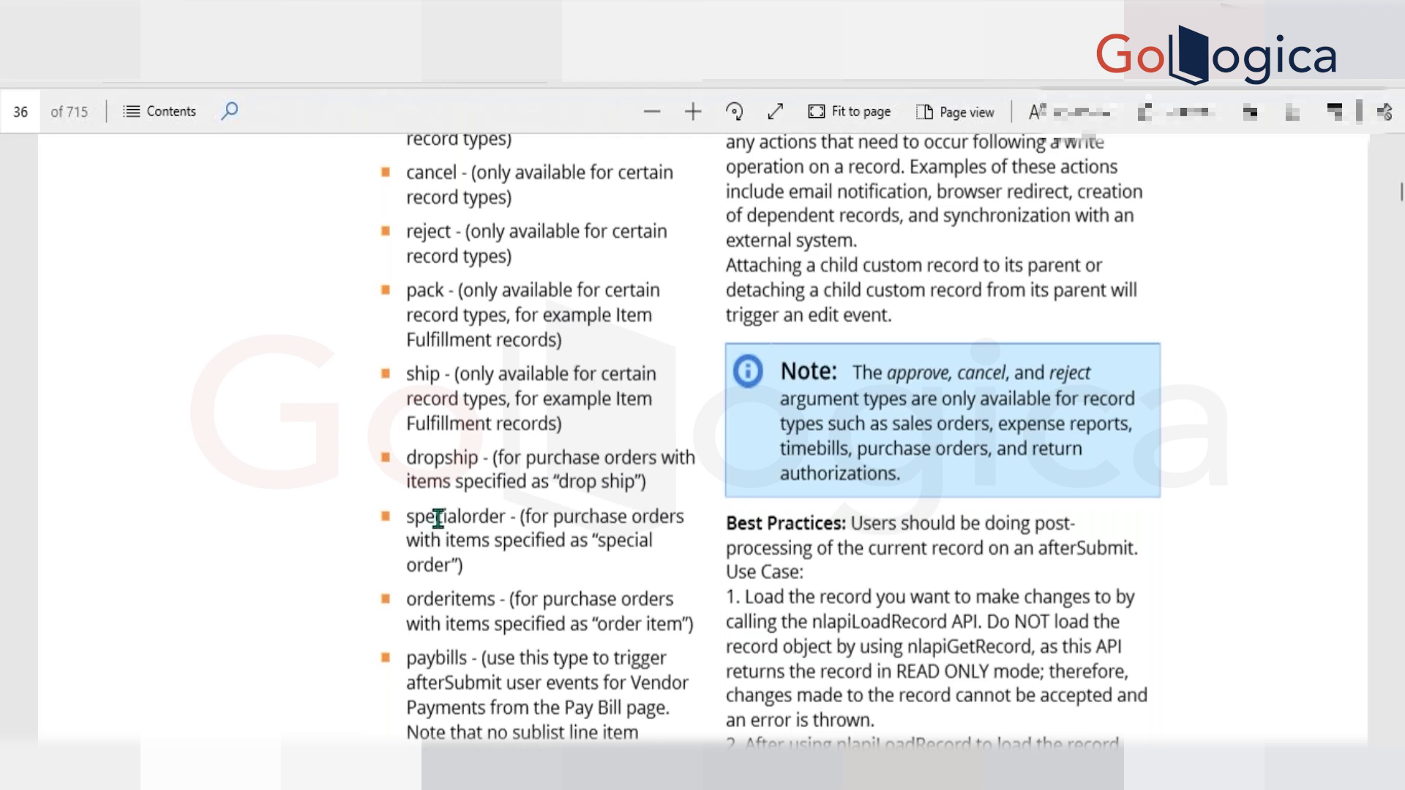
{"action": "double_click", "coordinate": [414, 517]}
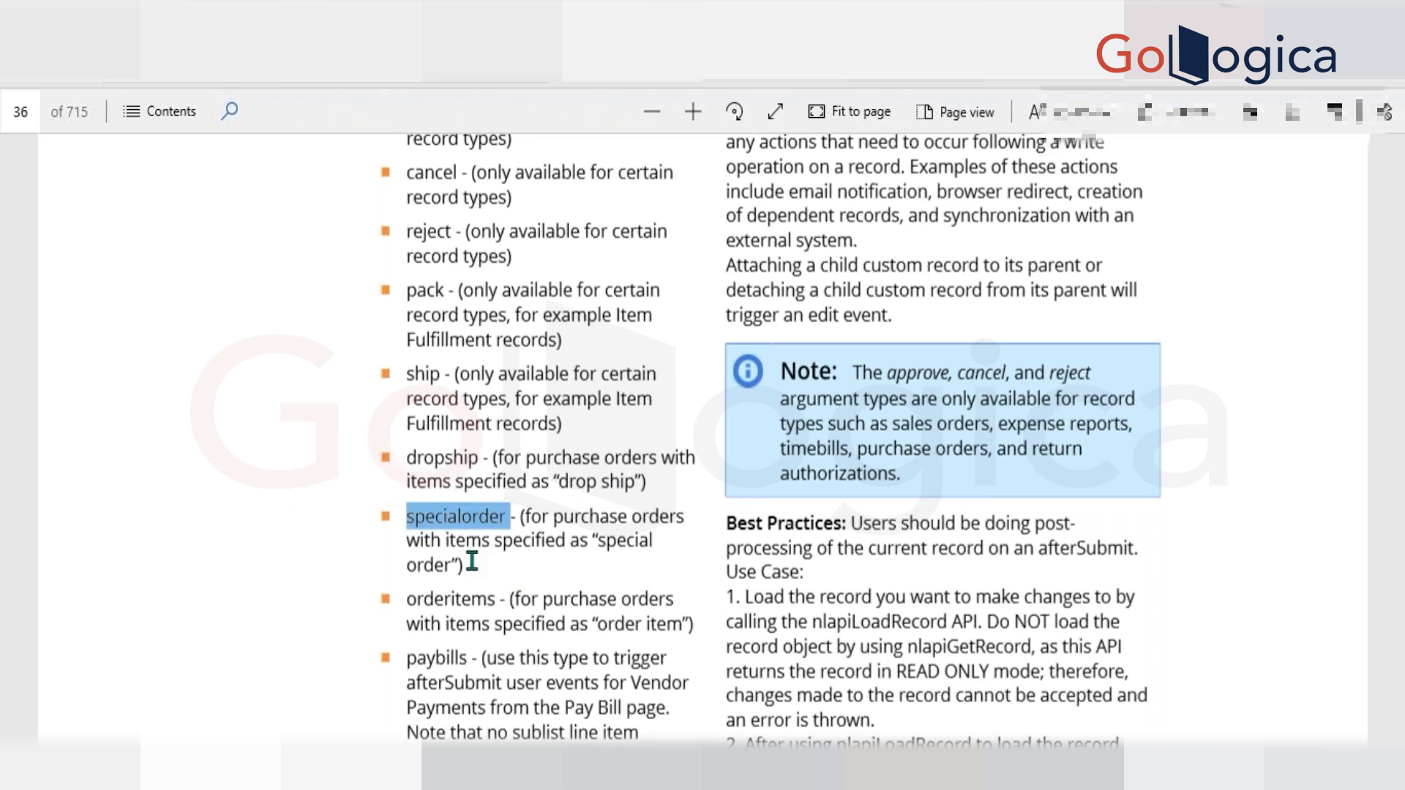
{"action": "scroll", "coordinate": [472, 561], "scroll_direction": "down", "scroll_amount": 1}
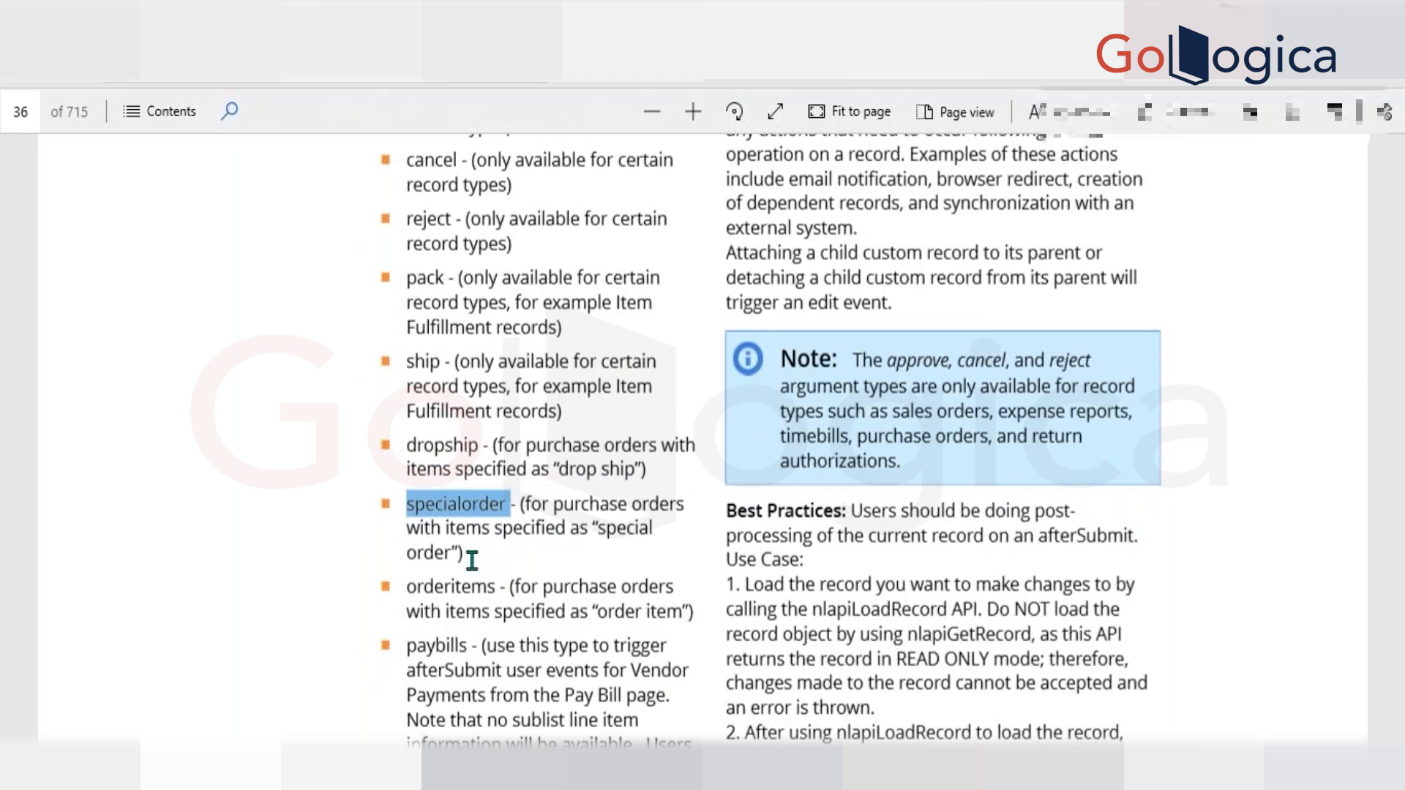
{"action": "double_click", "coordinate": [438, 447]}
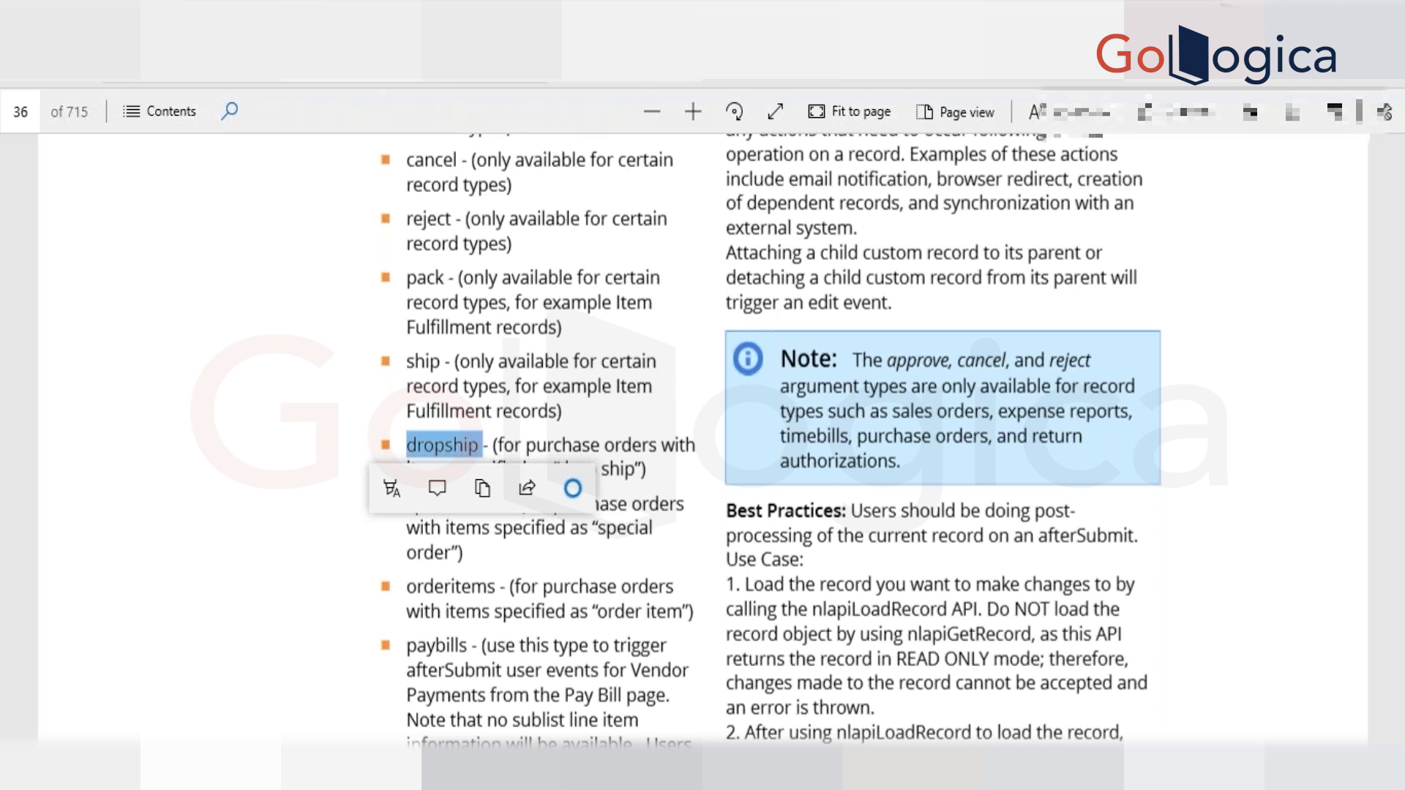
{"action": "left_click", "coordinate": [579, 584]}
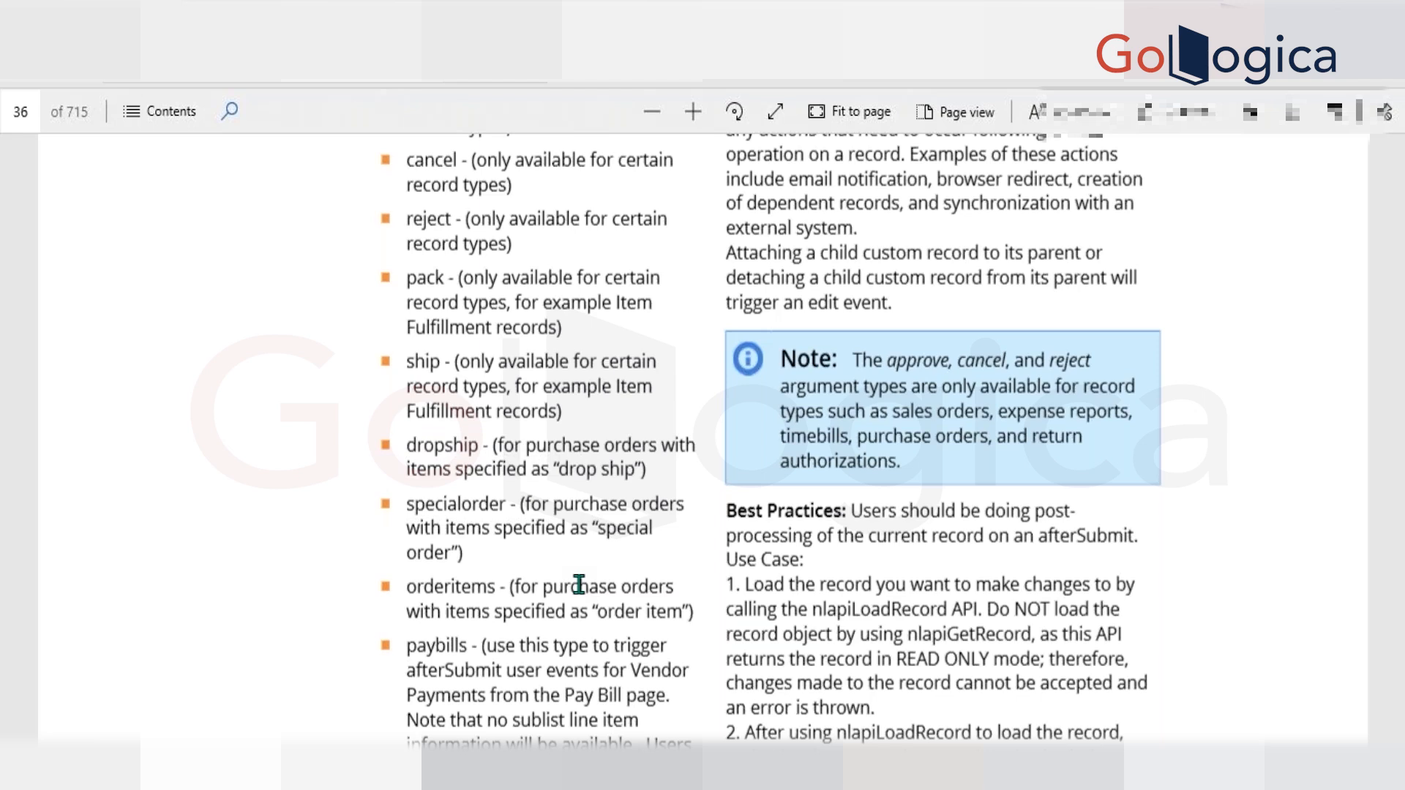
{"action": "scroll", "coordinate": [579, 584], "scroll_direction": "down", "scroll_amount": 2}
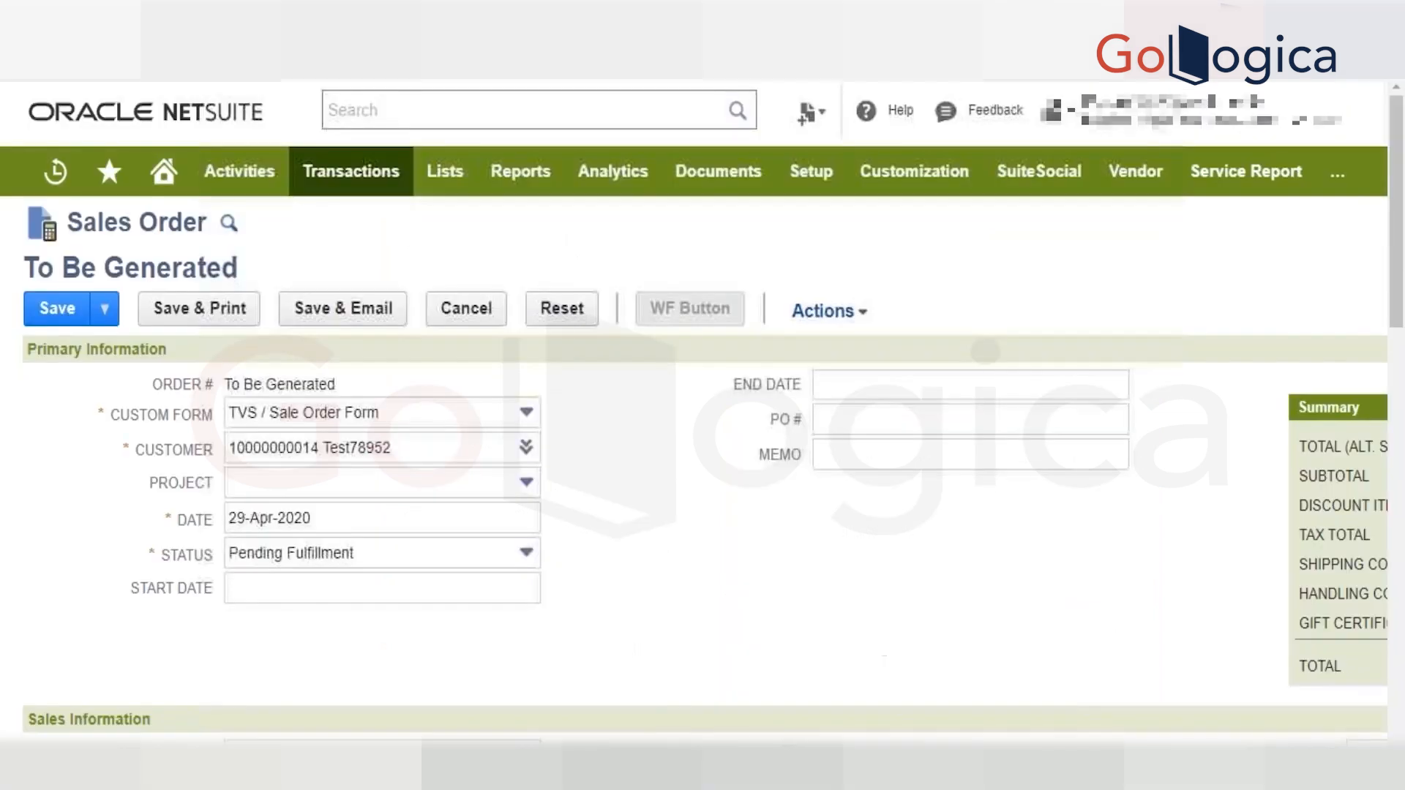
{"action": "scroll", "coordinate": [703, 439], "scroll_direction": "down", "scroll_amount": 3}
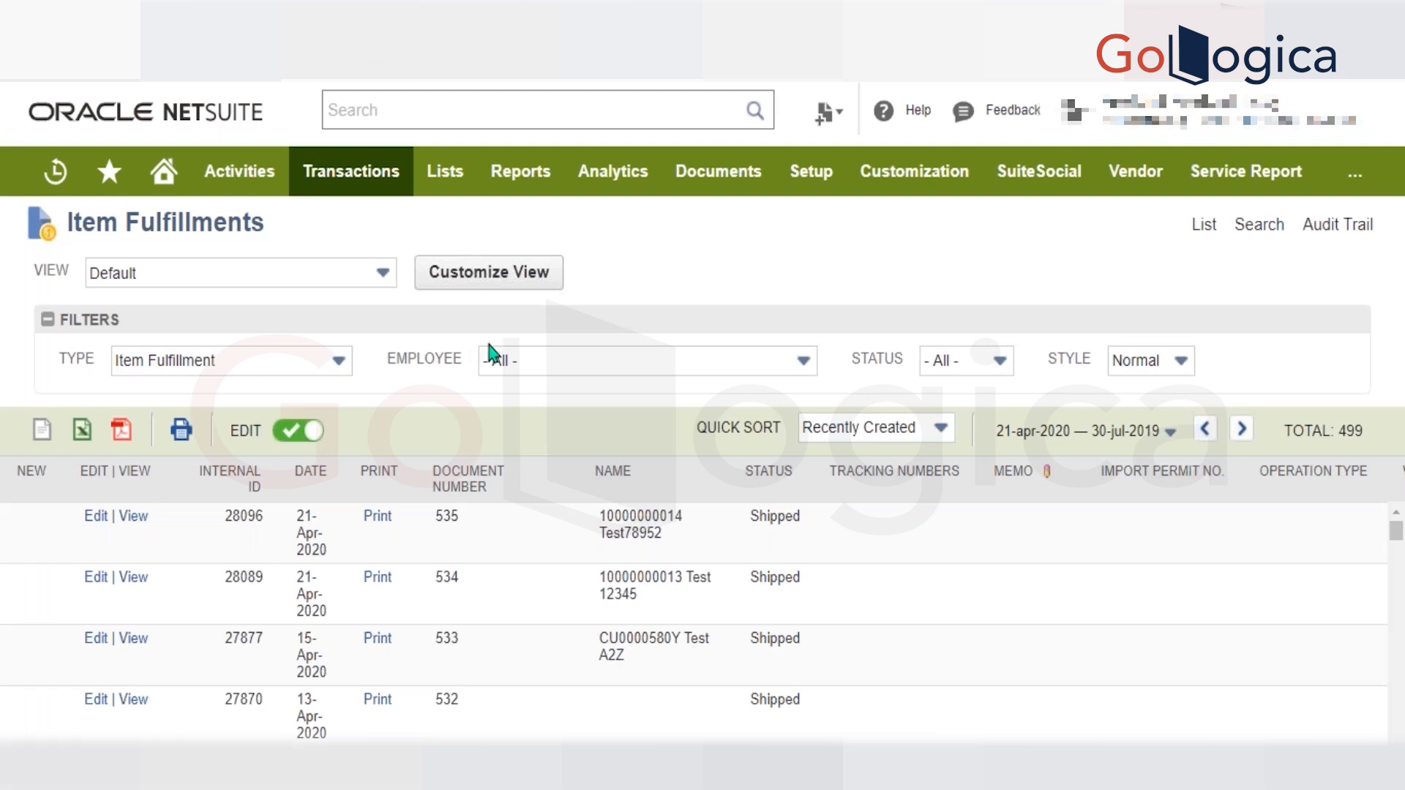
Open the last shipped item fulfillment in the list for editing and dismiss the overdue-customer alert.
{"action": "scroll", "coordinate": [184, 637], "scroll_direction": "down", "scroll_amount": 20}
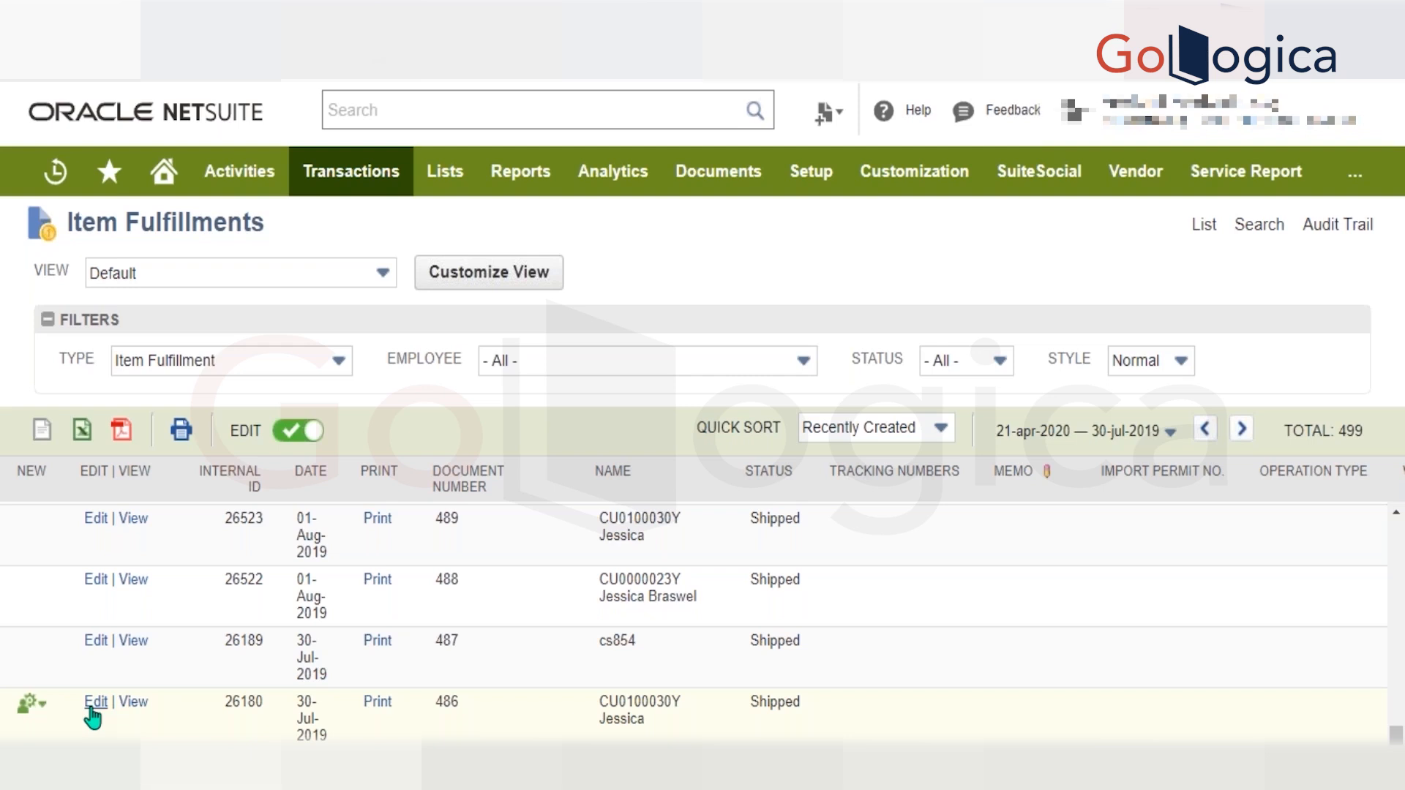
{"action": "left_click", "coordinate": [94, 702]}
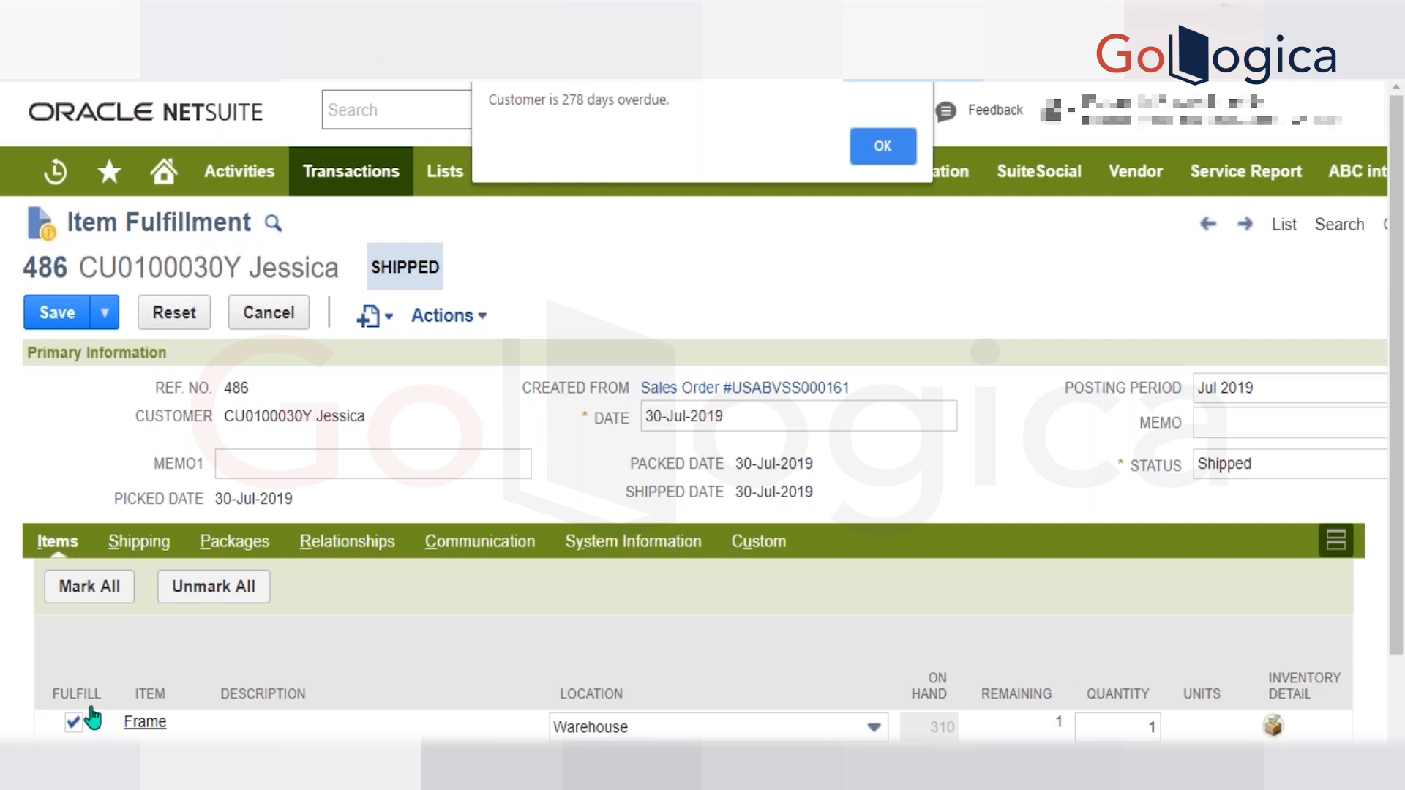
{"action": "key", "text": "Return"}
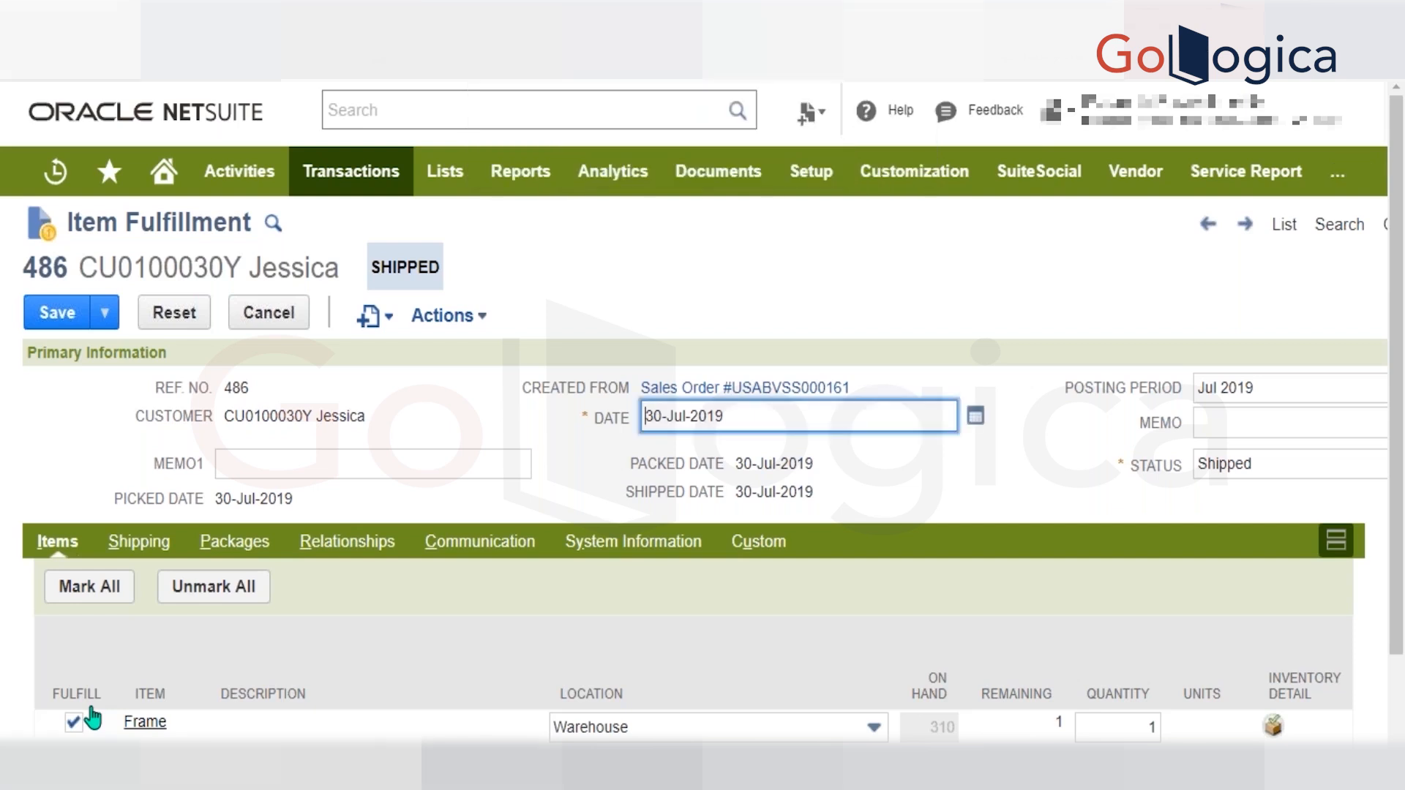
Examine the Picked, Packed and Shipped status choices on the item fulfillment.
{"action": "scroll", "coordinate": [829, 470], "scroll_direction": "right", "scroll_amount": 1}
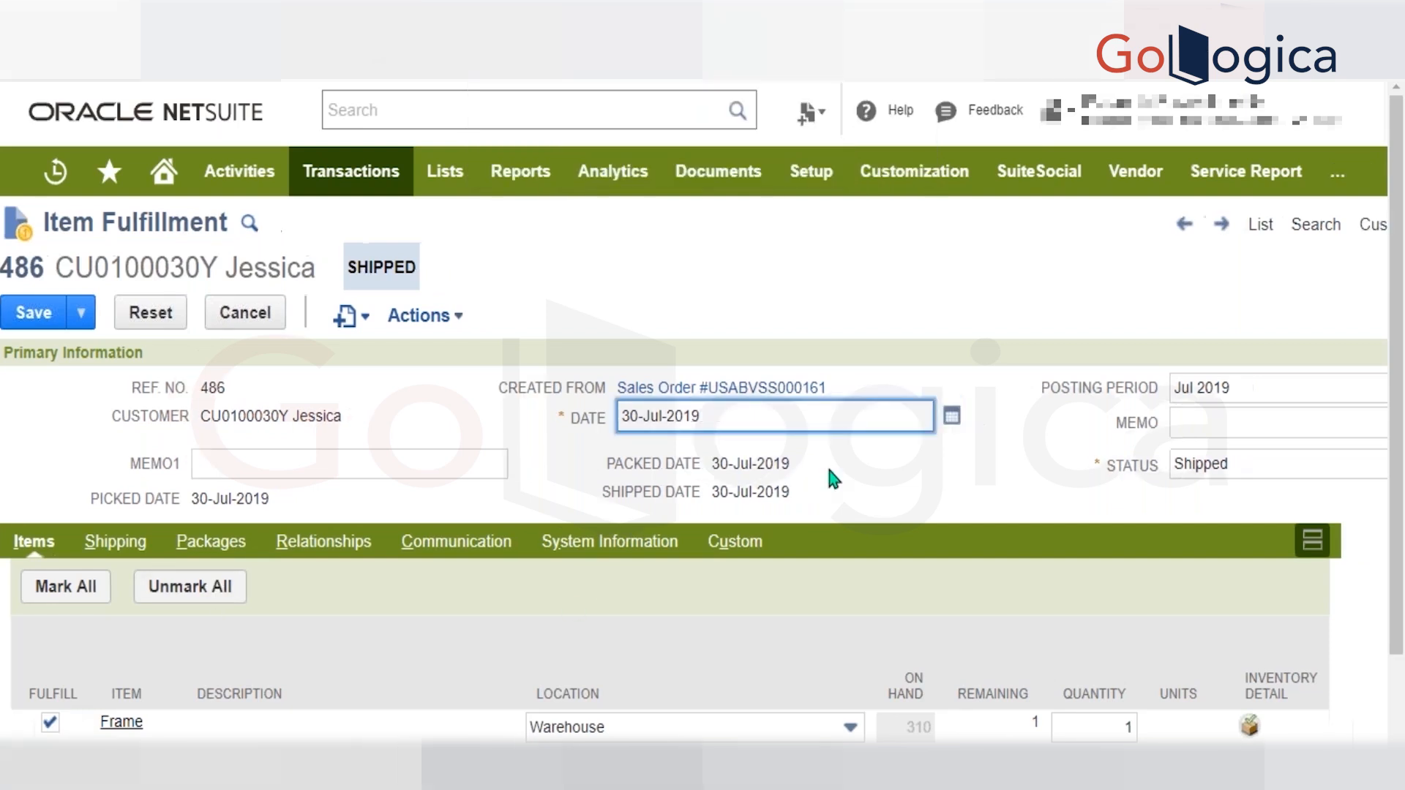
{"action": "scroll", "coordinate": [834, 479], "scroll_direction": "right", "scroll_amount": 3}
{"action": "left_click", "coordinate": [1120, 464]}
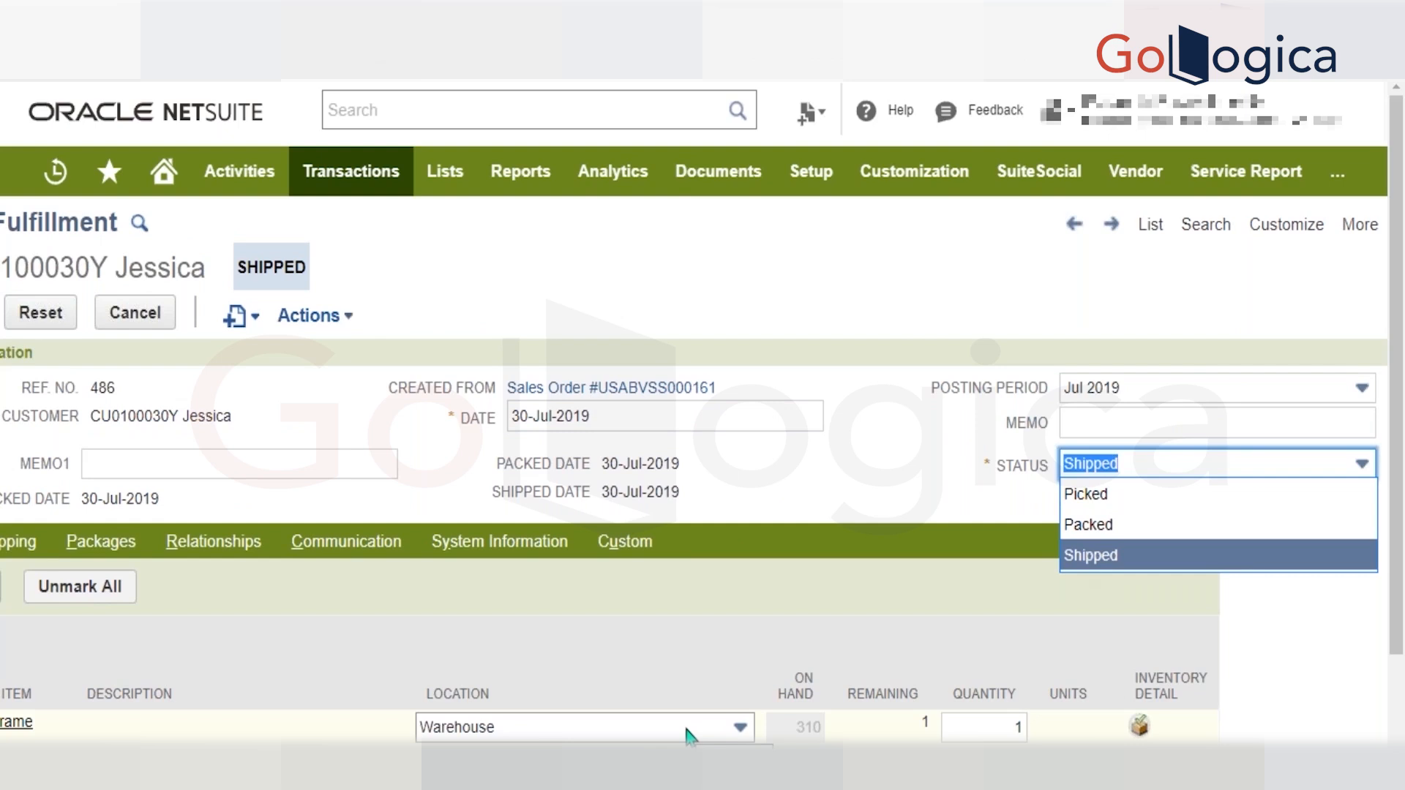
{"action": "scroll", "coordinate": [688, 736], "scroll_direction": "left", "scroll_amount": 3}
{"action": "left_click", "coordinate": [1145, 727]}
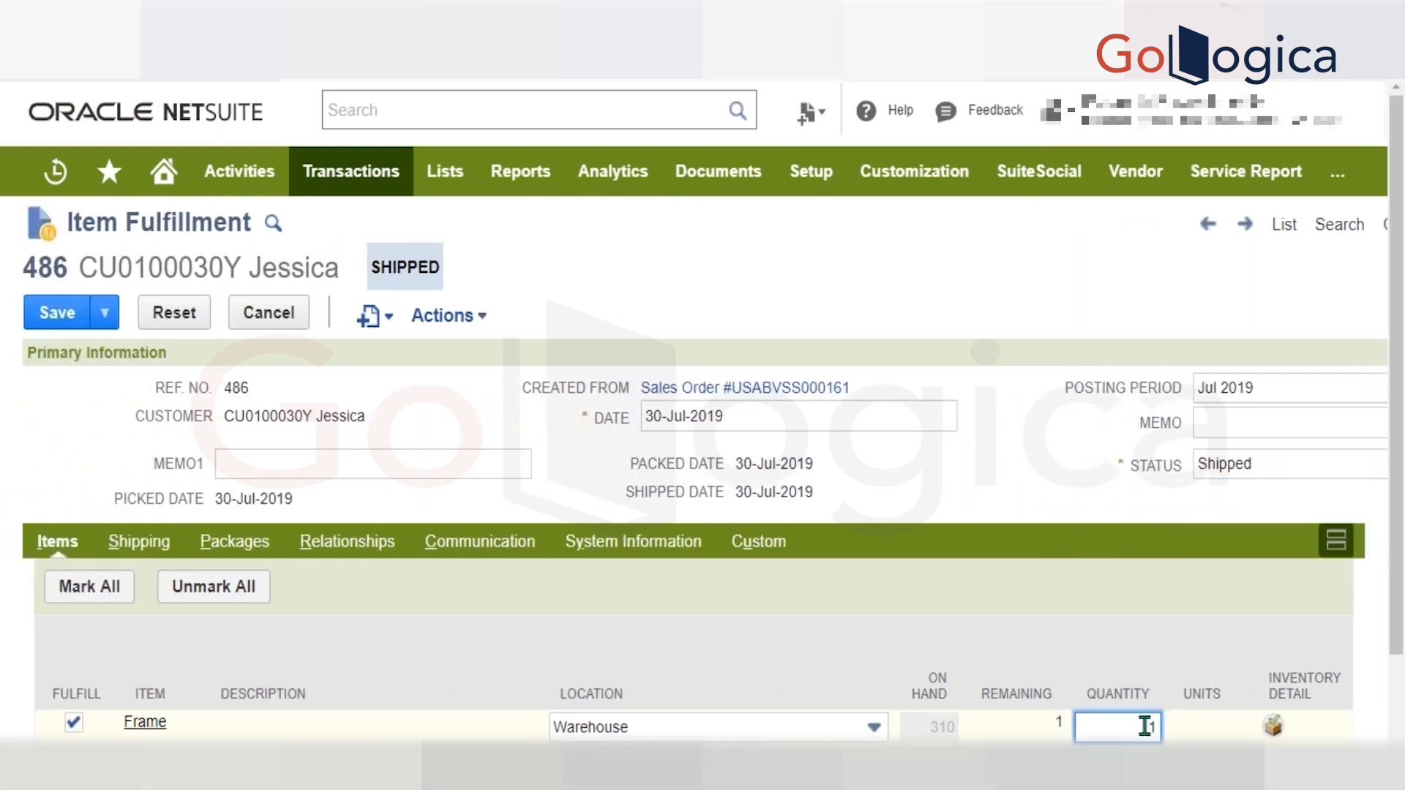
{"action": "type", "text": "100"}
{"action": "key", "text": "Delete"}
Open the Frame item's record from the fulfillment line and look over its Inventory Detail and Purchasing/Inventory information.
{"action": "left_click", "coordinate": [141, 728]}
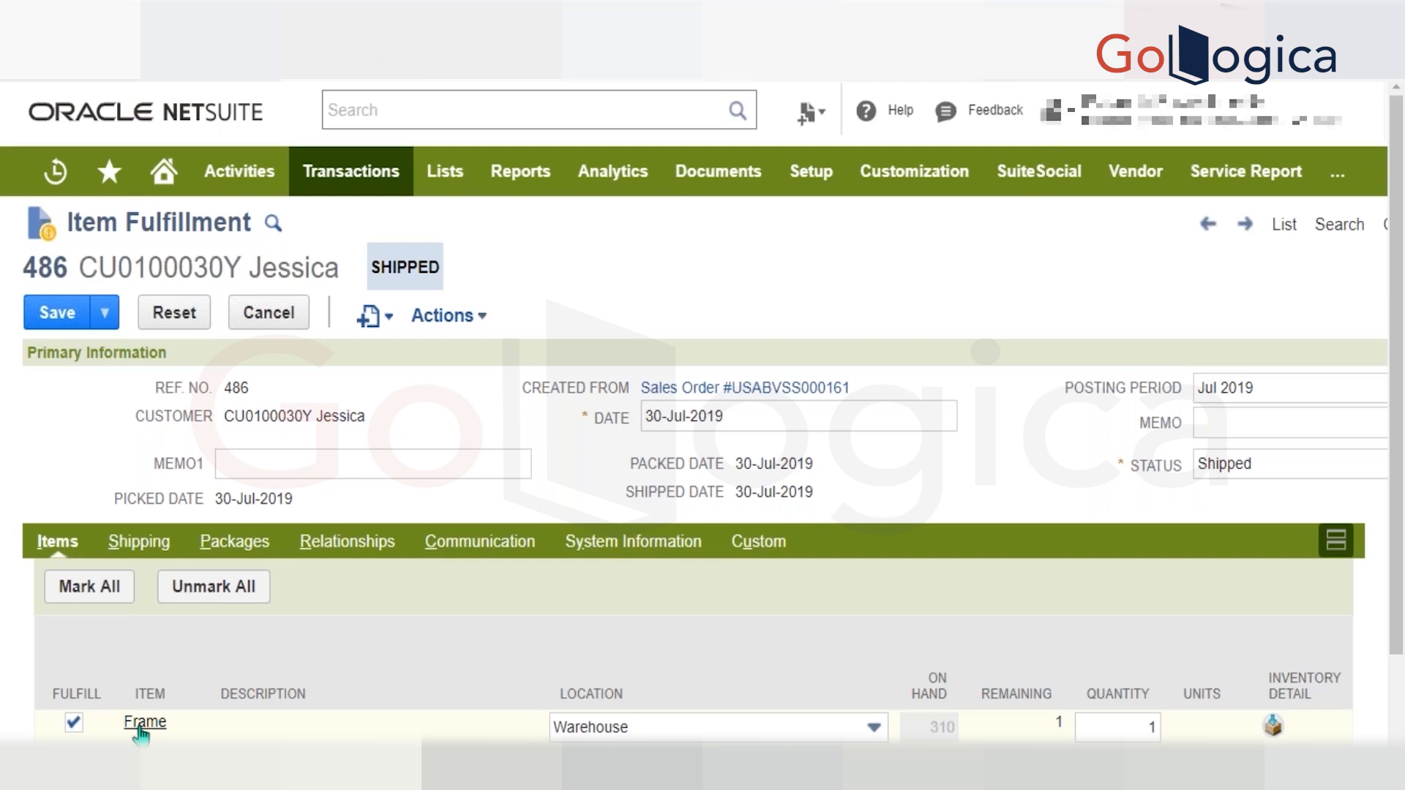
{"action": "left_click", "coordinate": [145, 722]}
{"action": "scroll", "coordinate": [138, 729], "scroll_direction": "down", "scroll_amount": 5}
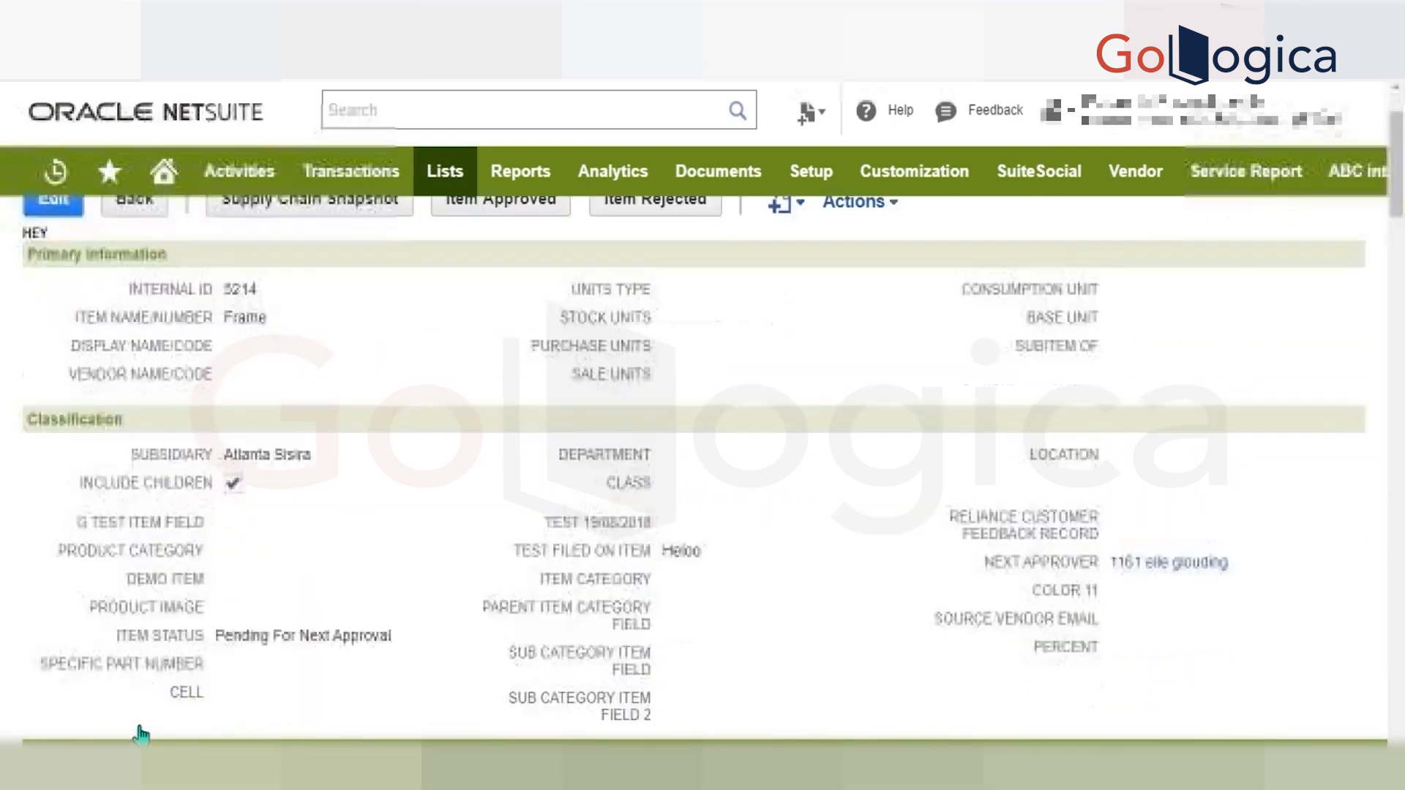
{"action": "scroll", "coordinate": [260, 555], "scroll_direction": "down", "scroll_amount": 3}
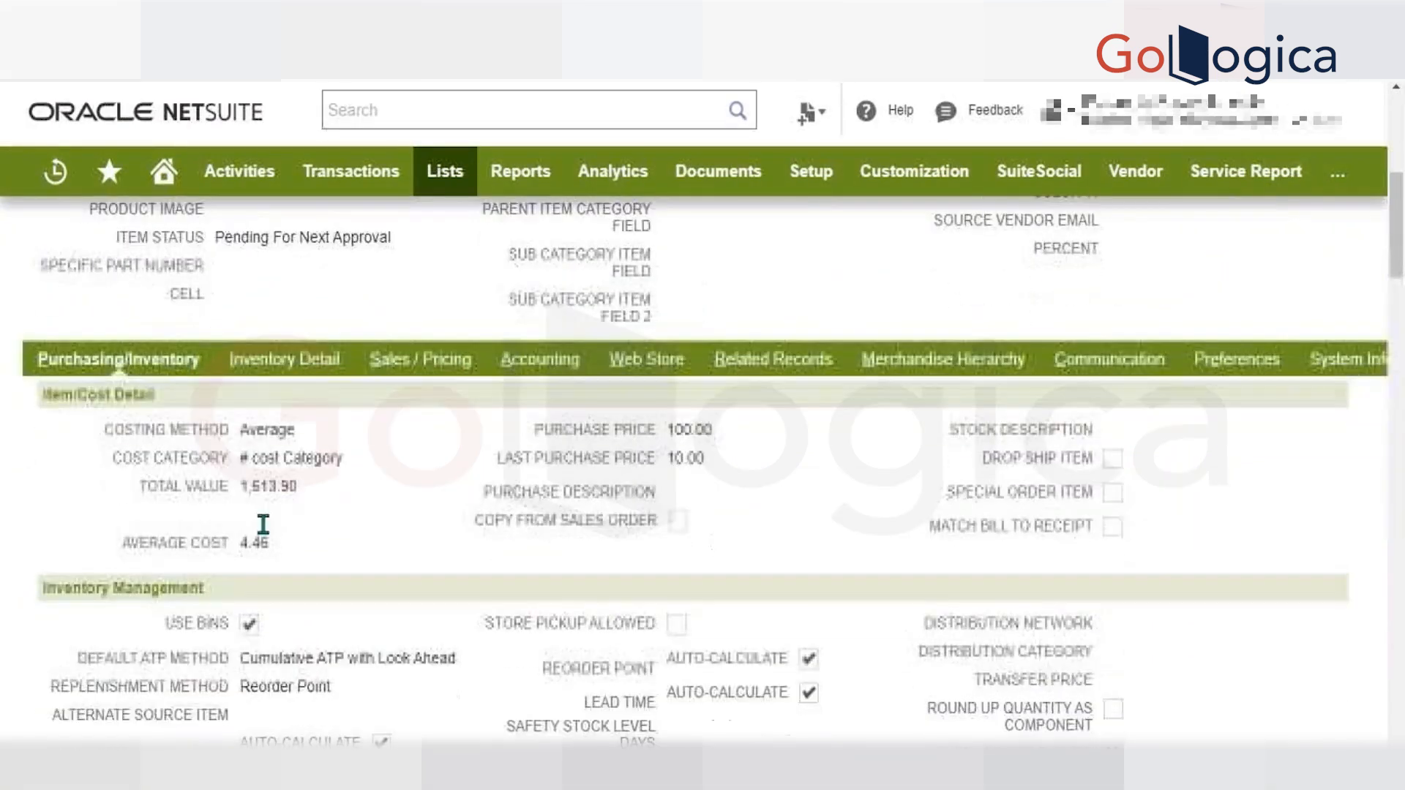
{"action": "left_click", "coordinate": [281, 366]}
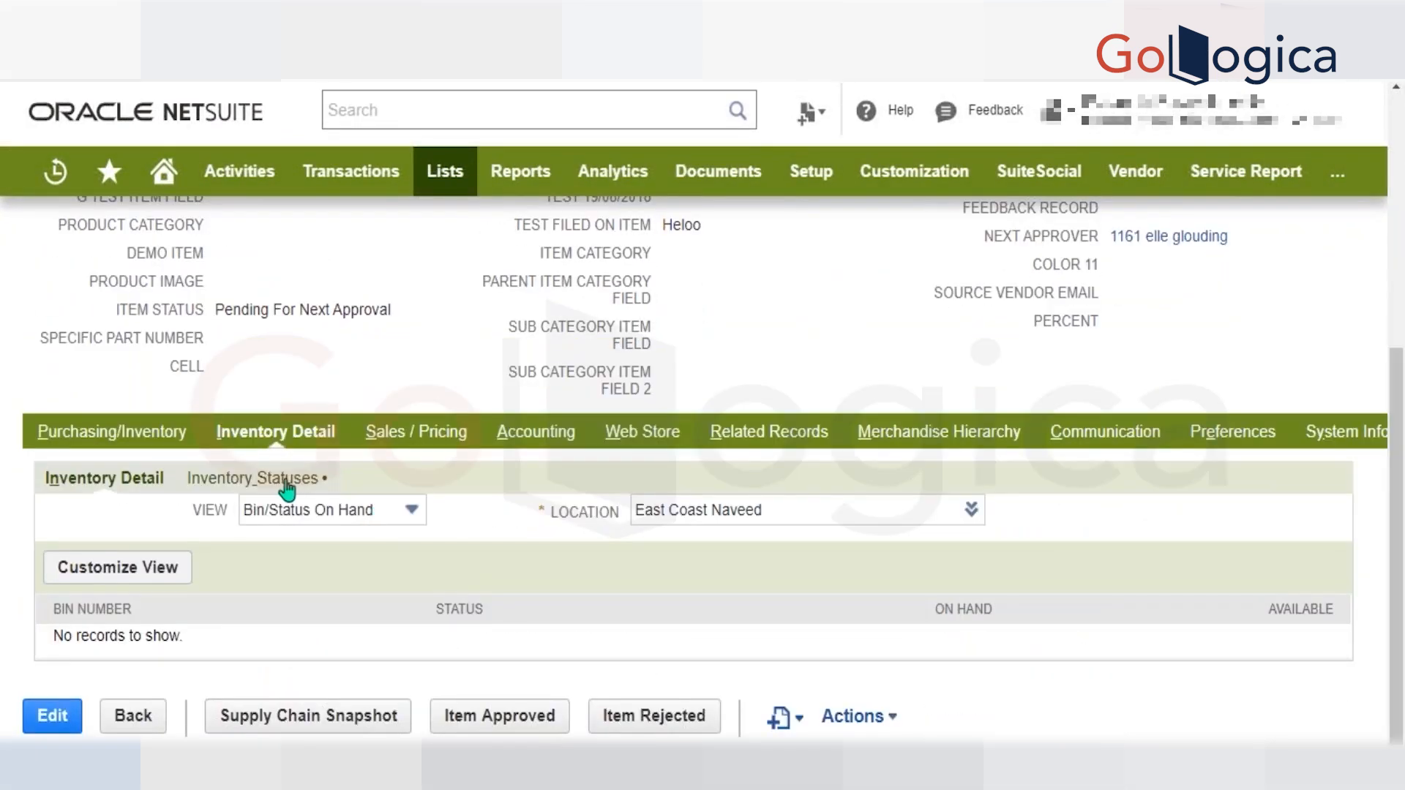
{"action": "left_click", "coordinate": [171, 432]}
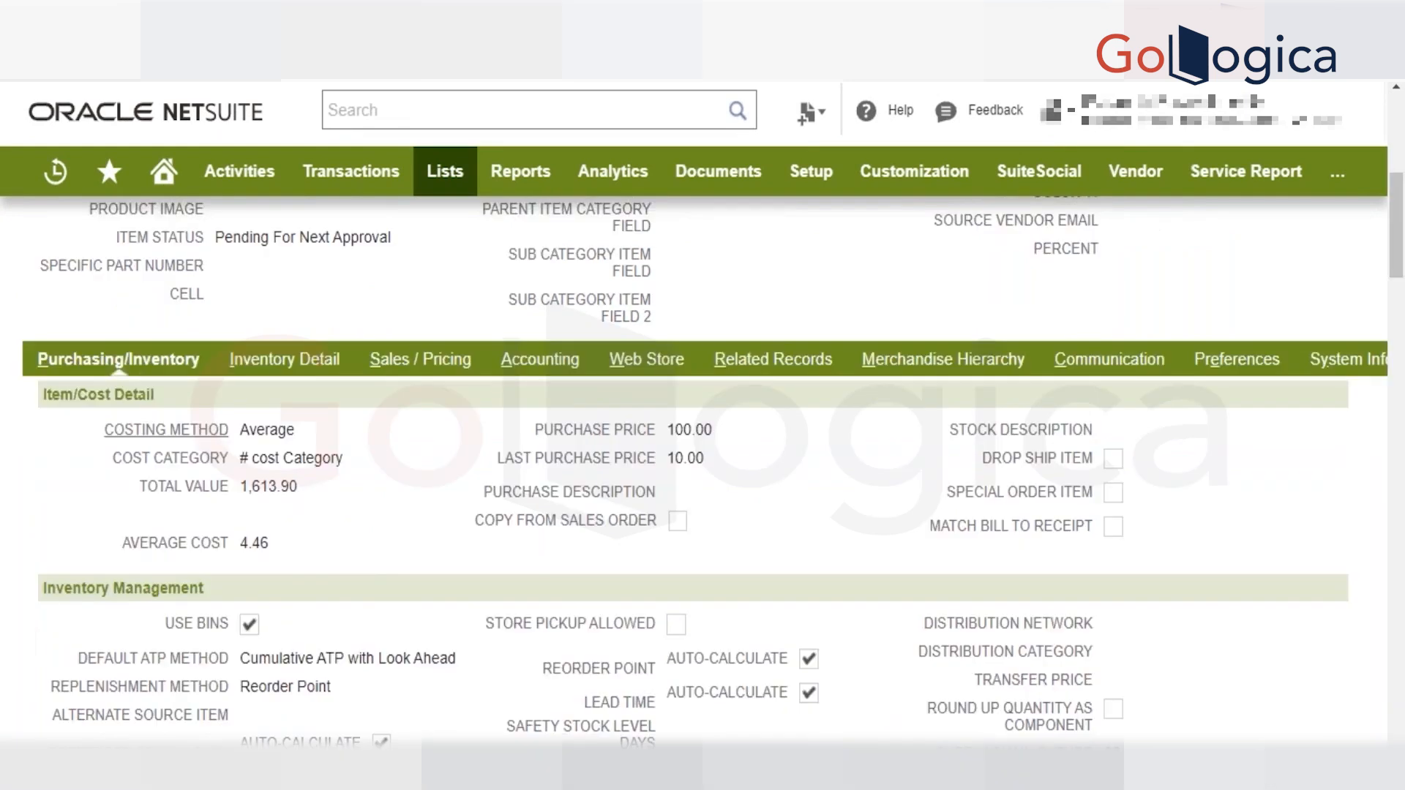
Examine the Frame item's stock by location, comparing the Warehouse's on-hand, committed, available and back-ordered quantities.
{"action": "scroll", "coordinate": [174, 436], "scroll_direction": "down", "scroll_amount": 18}
{"action": "scroll", "coordinate": [174, 435], "scroll_direction": "up", "scroll_amount": 1}
{"action": "scroll", "coordinate": [266, 426], "scroll_direction": "up", "scroll_amount": 15}
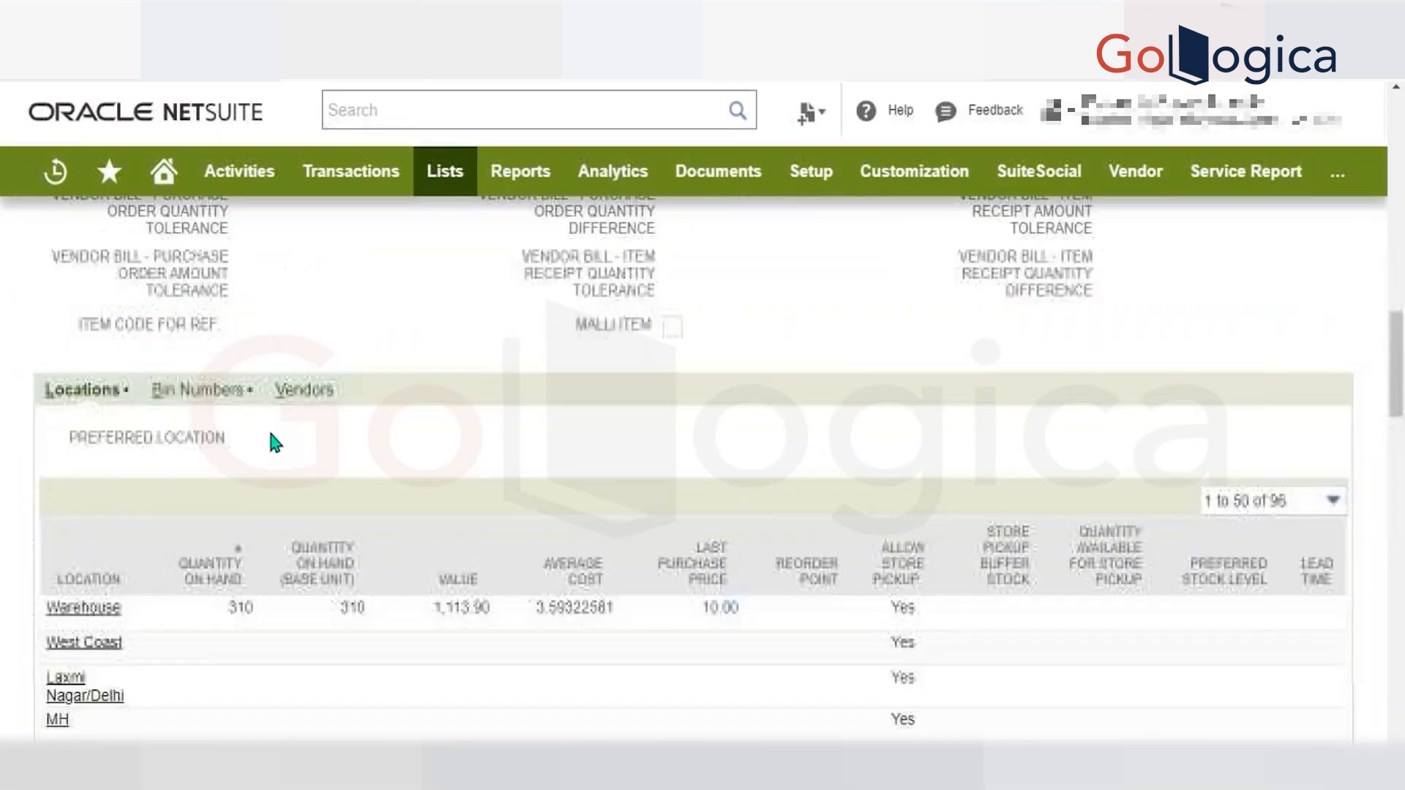
{"action": "scroll", "coordinate": [339, 449], "scroll_direction": "down", "scroll_amount": 2}
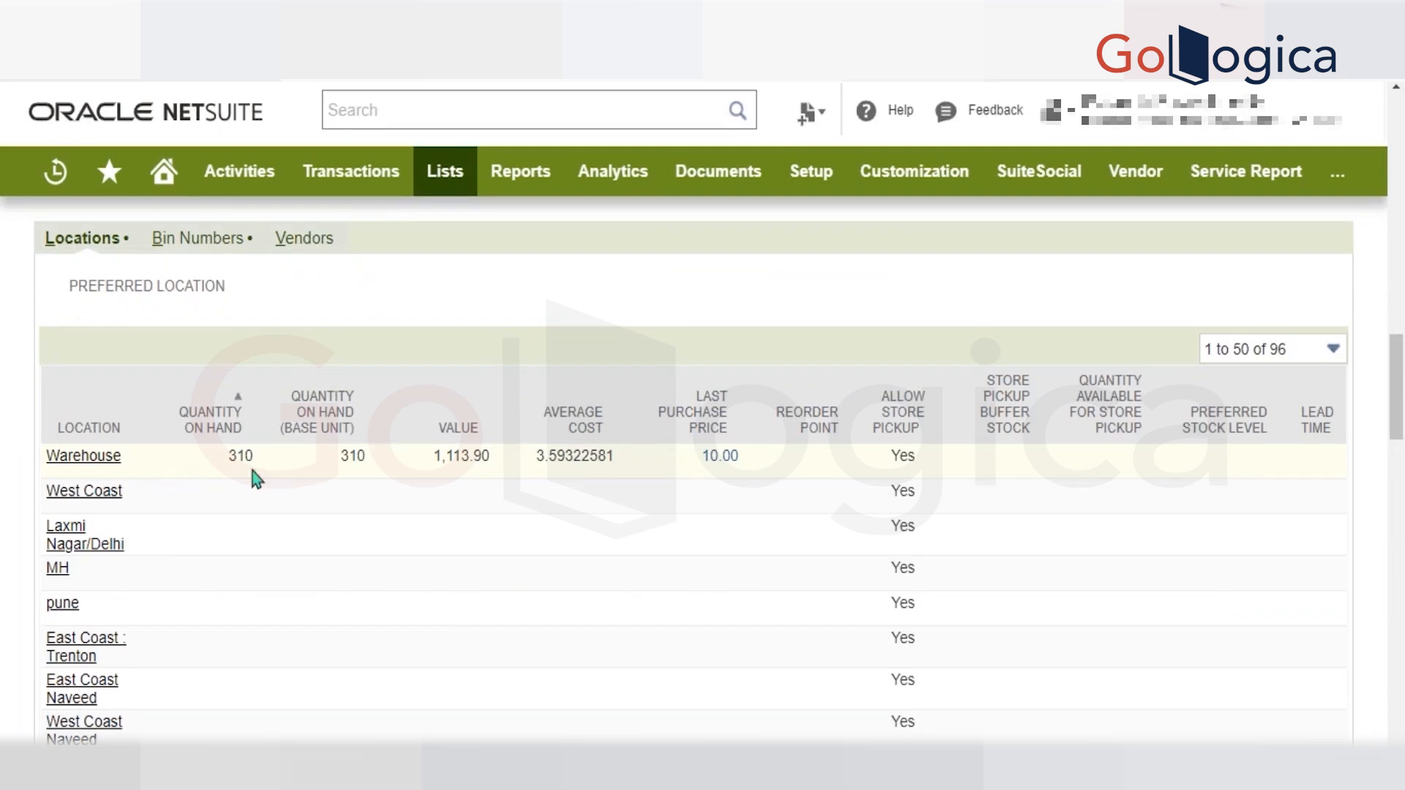
{"action": "scroll", "coordinate": [586, 458], "scroll_direction": "right", "scroll_amount": 5}
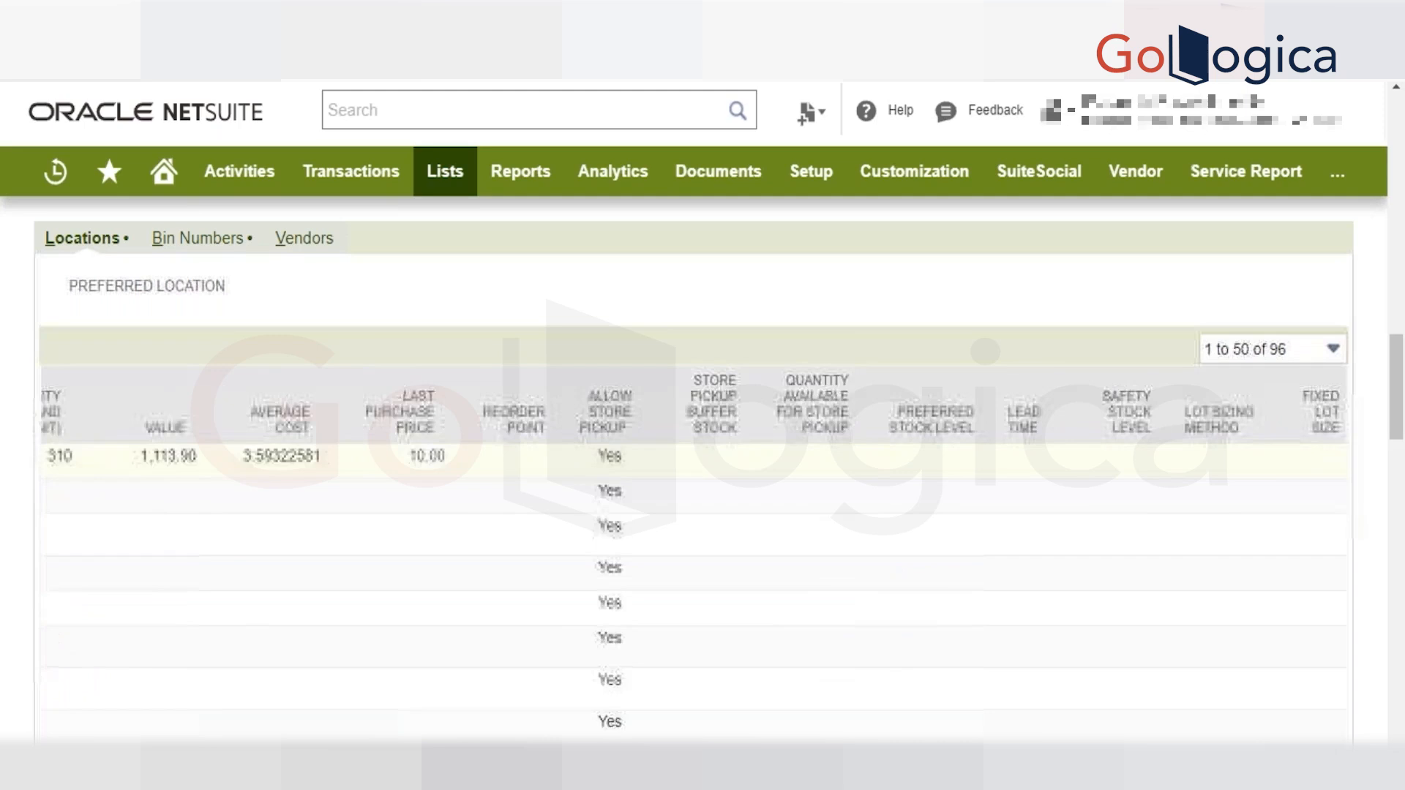
{"action": "scroll", "coordinate": [694, 557], "scroll_direction": "right", "scroll_amount": 15}
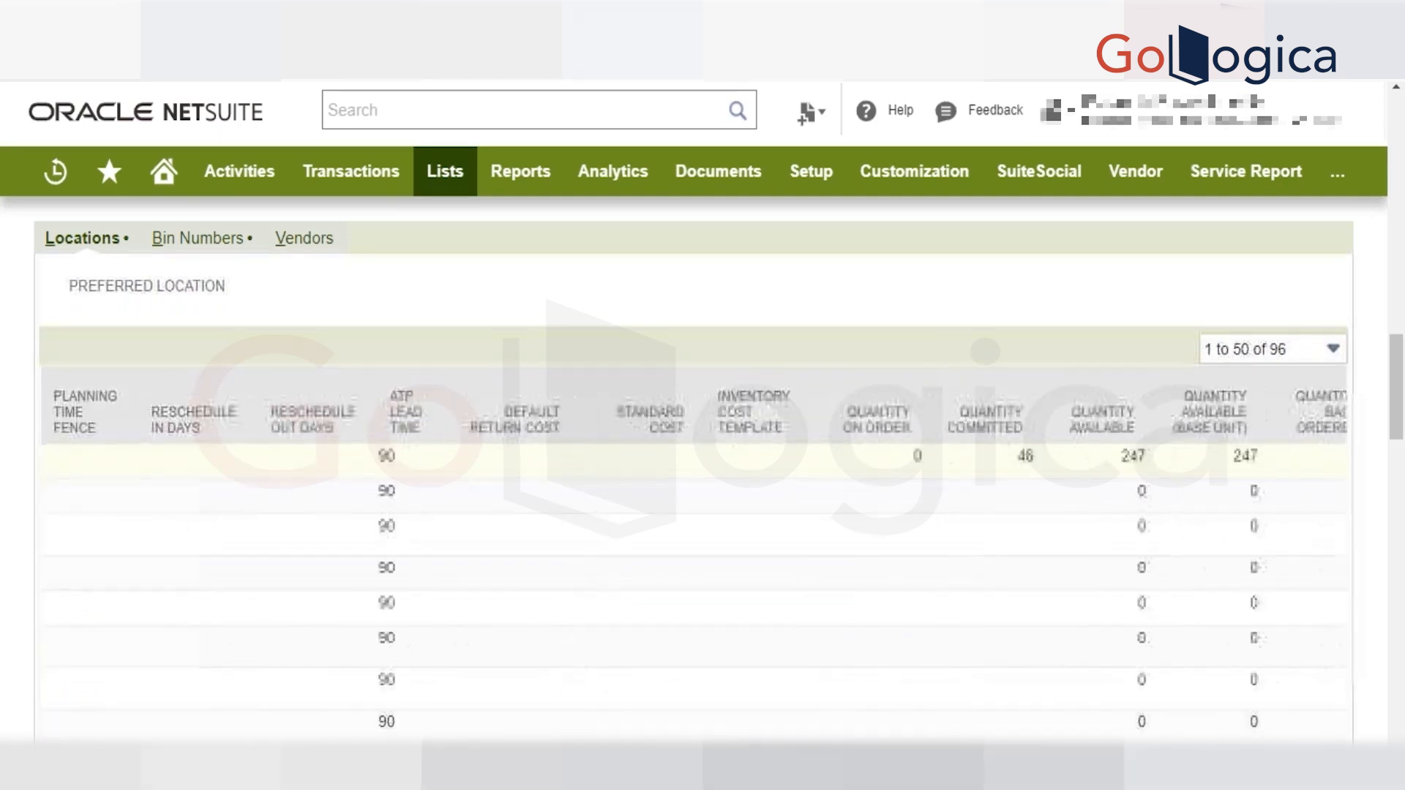
{"action": "scroll", "coordinate": [559, 450], "scroll_direction": "right", "scroll_amount": 8}
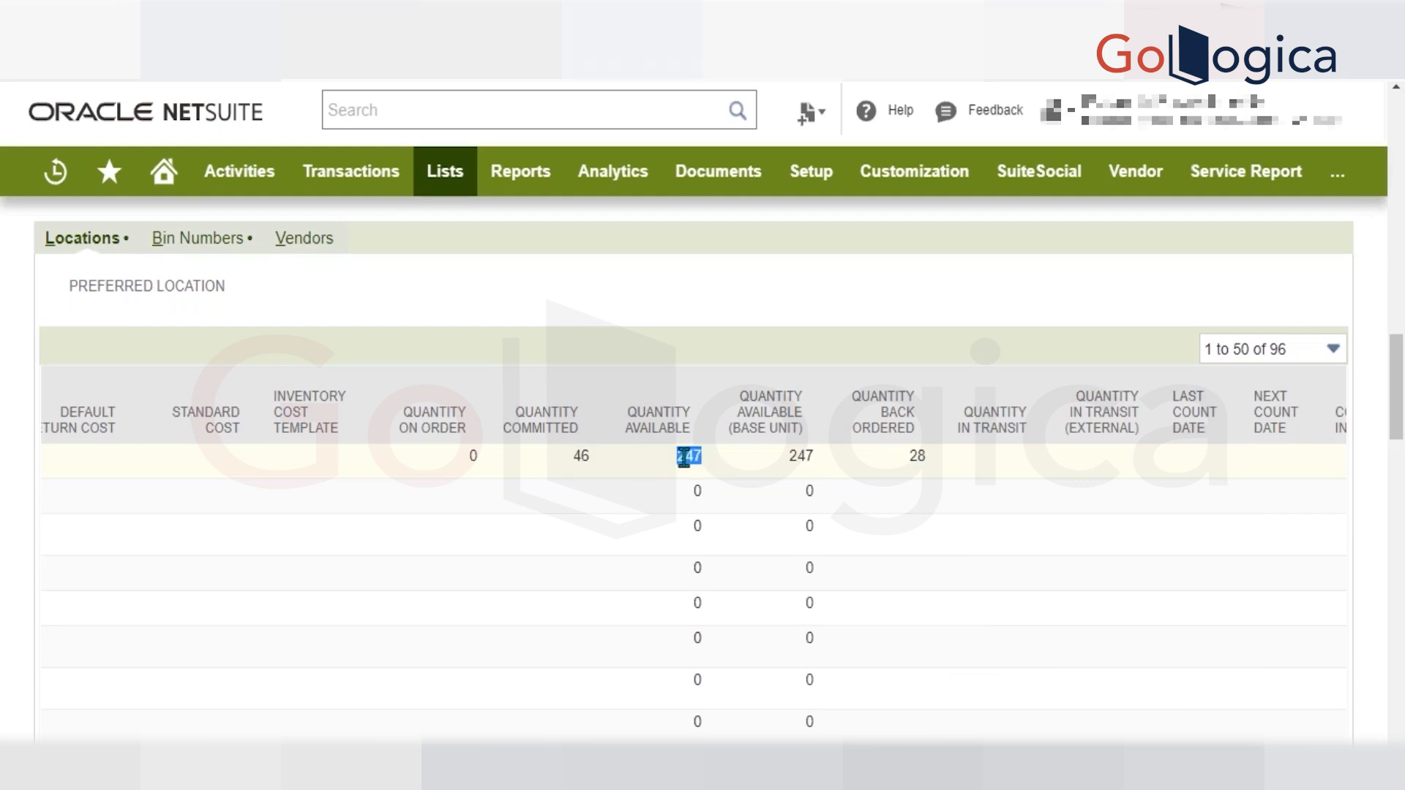
{"action": "scroll", "coordinate": [604, 451], "scroll_direction": "left", "scroll_amount": 15}
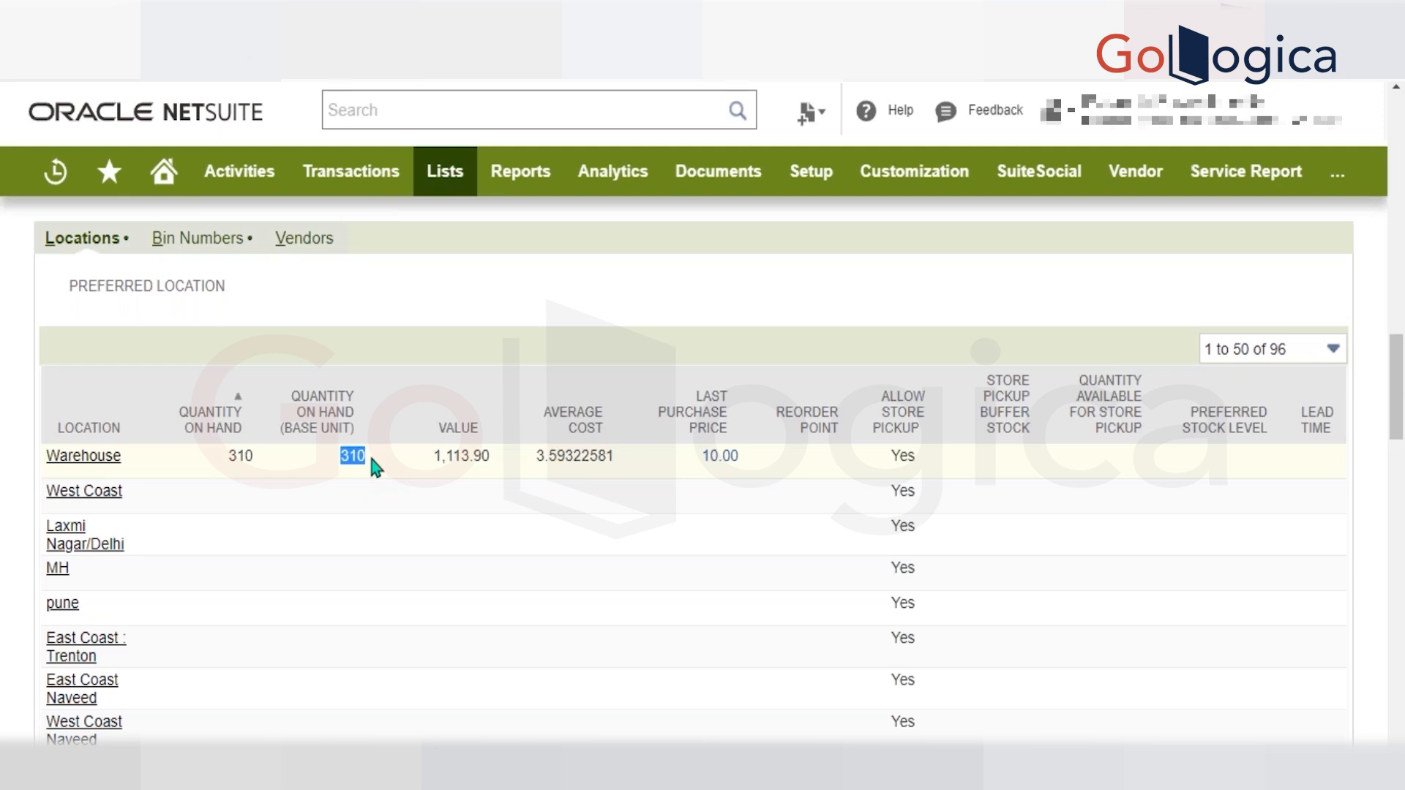
Return to the unsaved sales order and review its primary information, source estimate and item line.
{"action": "scroll", "coordinate": [372, 459], "scroll_direction": "up", "scroll_amount": 15}
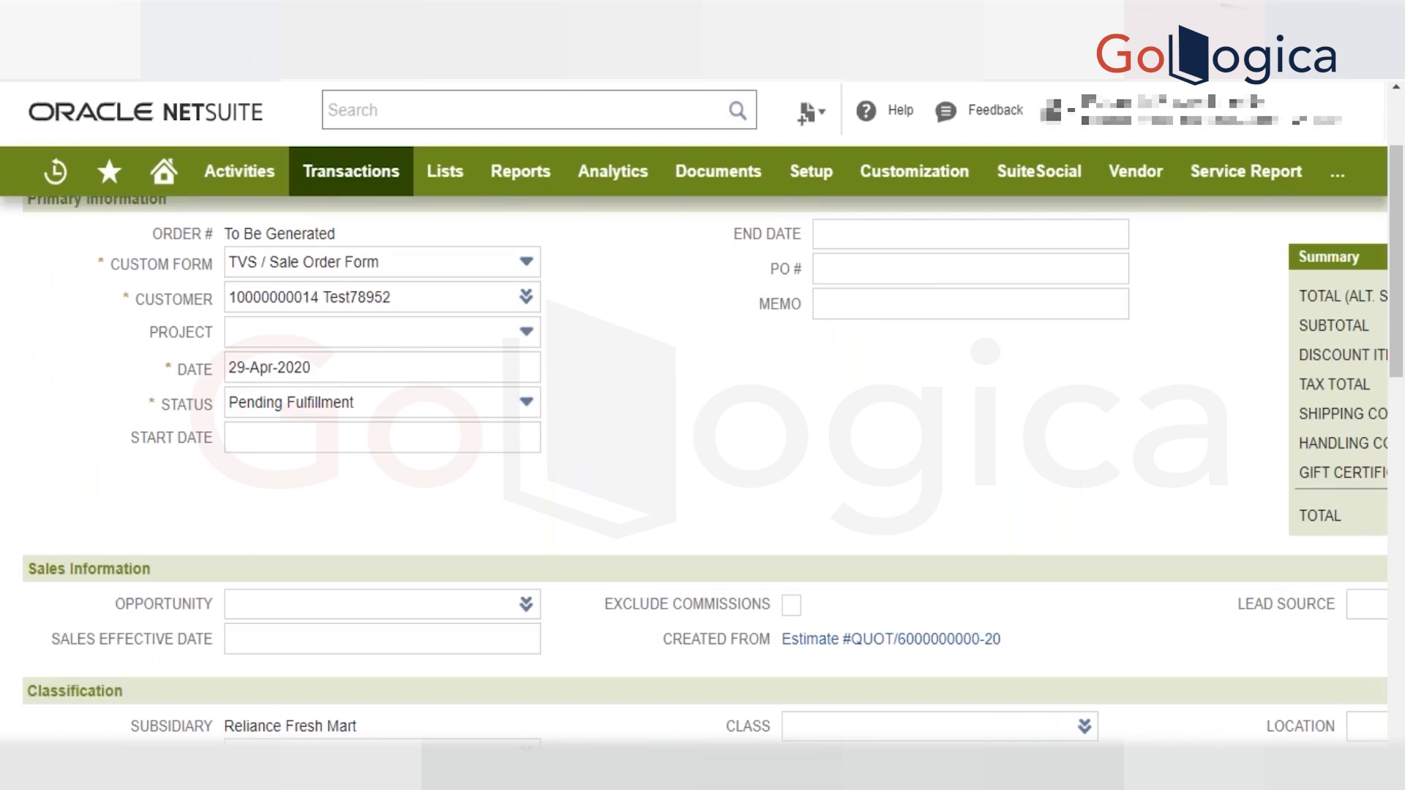
{"action": "scroll", "coordinate": [380, 323], "scroll_direction": "up", "scroll_amount": 2}
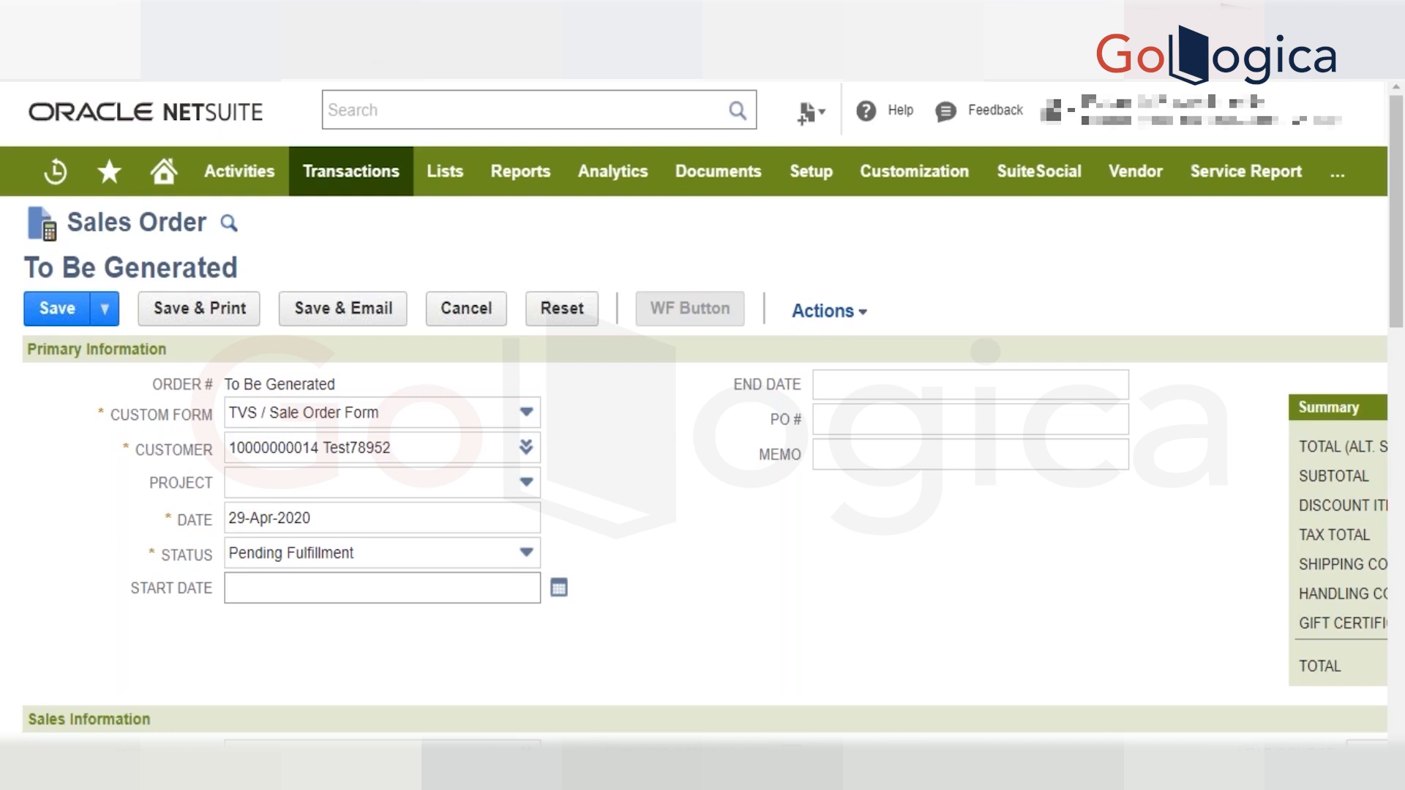
{"action": "scroll", "coordinate": [512, 483], "scroll_direction": "down", "scroll_amount": 15}
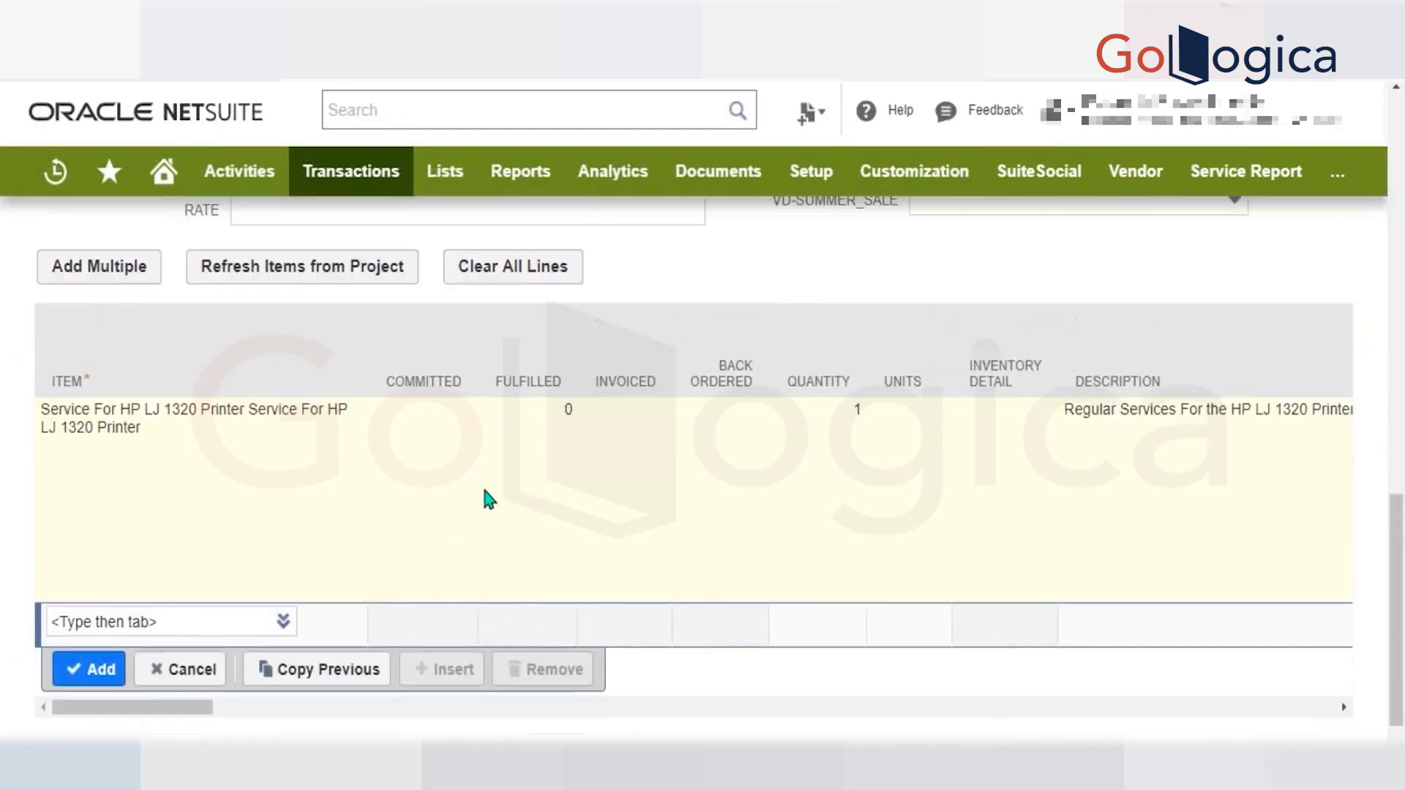
{"action": "scroll", "coordinate": [486, 497], "scroll_direction": "up", "scroll_amount": 15}
{"action": "scroll", "coordinate": [669, 317], "scroll_direction": "down", "scroll_amount": 2}
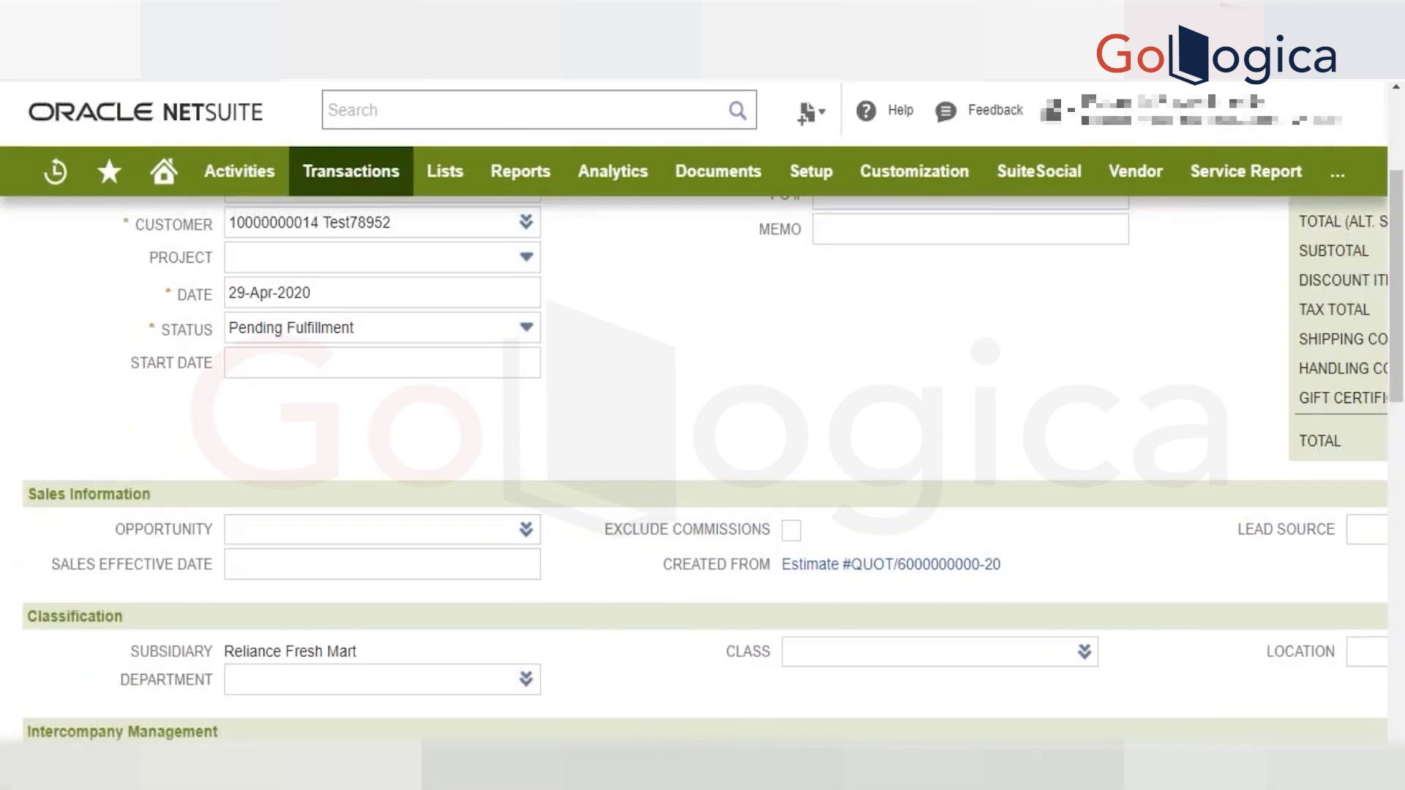
Switch to File Explorer and open the user Event folder inside Desk 1's Scripts folder.
{"action": "key", "text": "alt+Tab"}
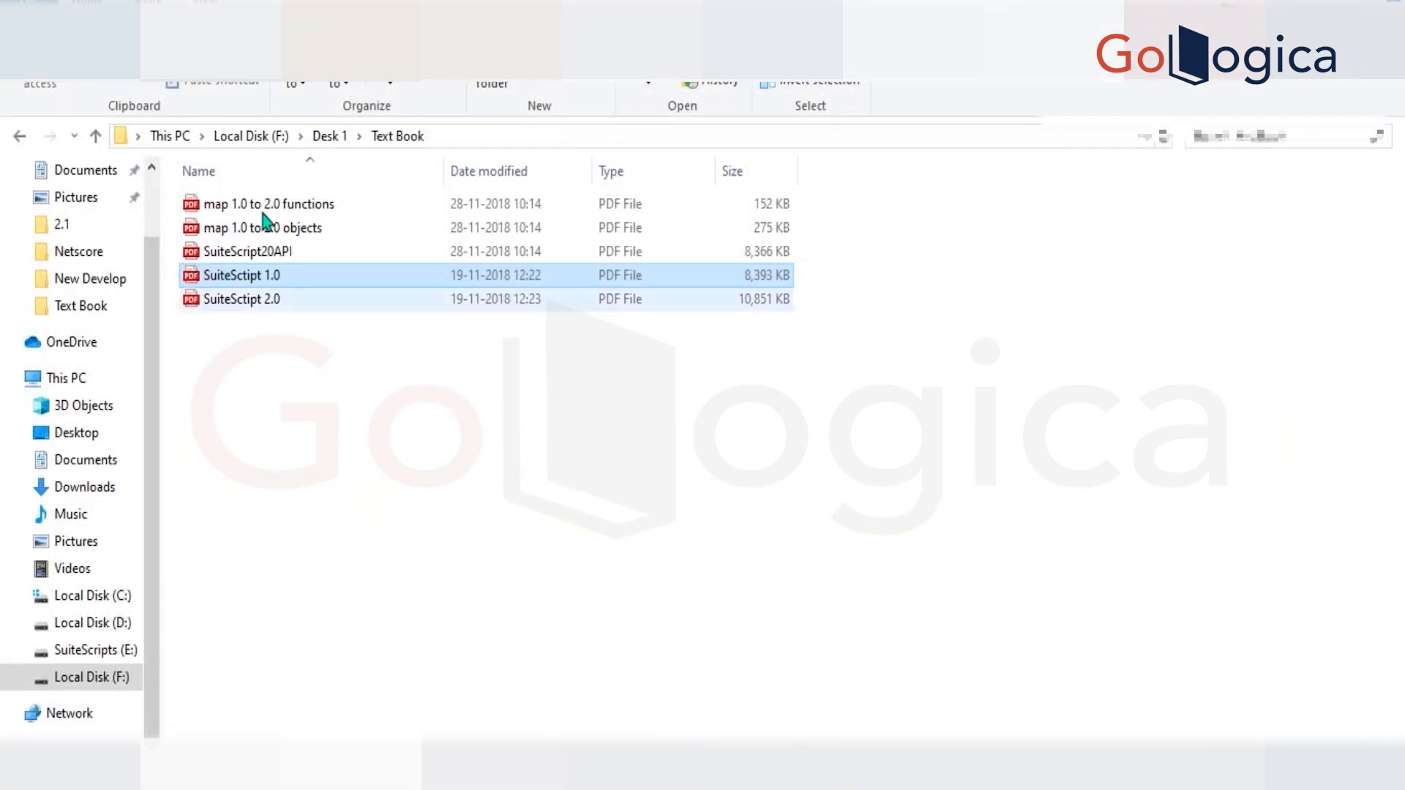
{"action": "left_click", "coordinate": [348, 135]}
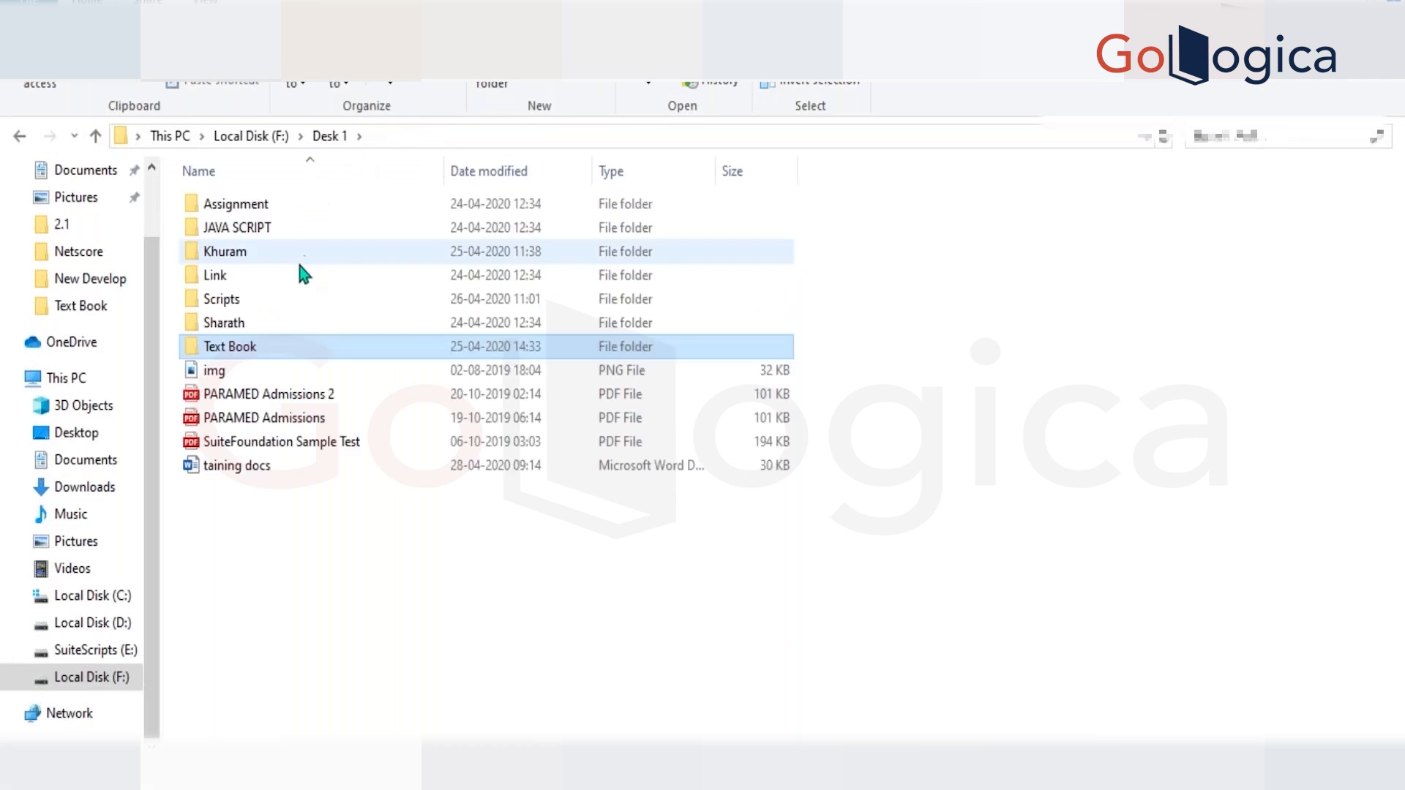
{"action": "left_click", "coordinate": [268, 306]}
{"action": "double_click", "coordinate": [266, 305]}
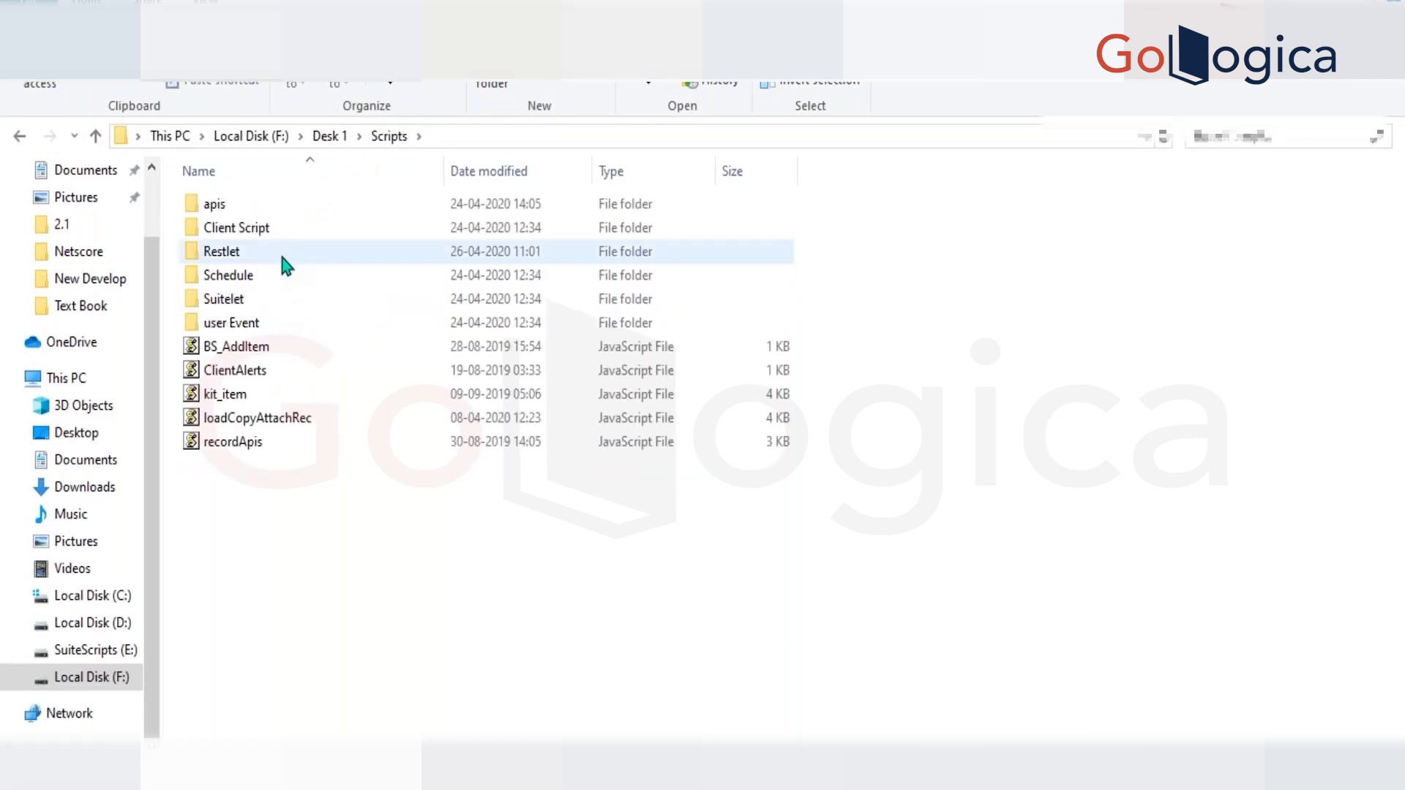
{"action": "double_click", "coordinate": [255, 322]}
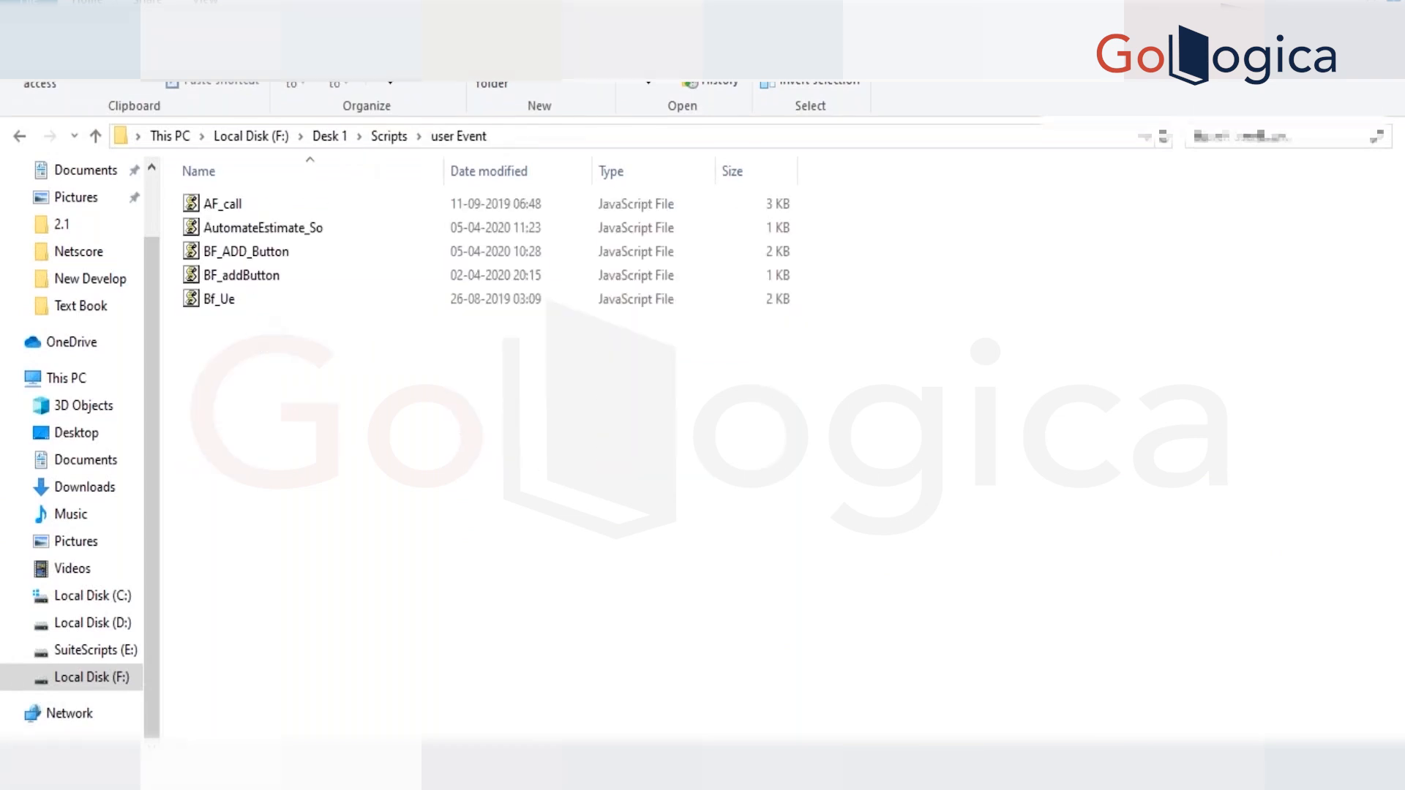
Open the AutomateEstimate_So script in Visual Studio Code and examine its estimate-to-sales-order code.
{"action": "left_click", "coordinate": [261, 205]}
{"action": "left_click", "coordinate": [233, 231]}
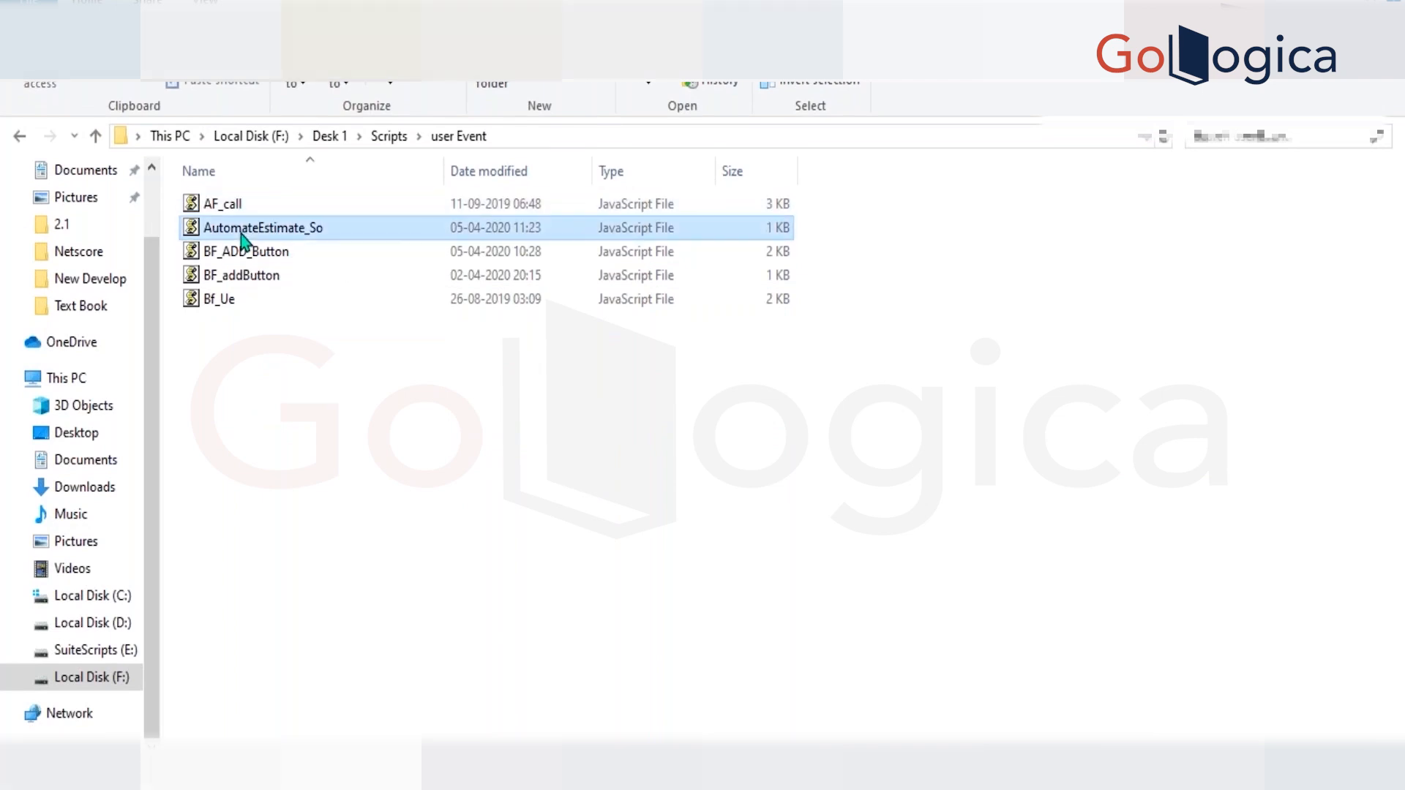
{"action": "left_click_drag", "start_coordinate": [233, 233], "coordinate": [368, 249]}
{"action": "key", "text": "alt+Tab"}
{"action": "key", "text": "alt+Tab"}
{"action": "key", "text": "alt+Tab"}
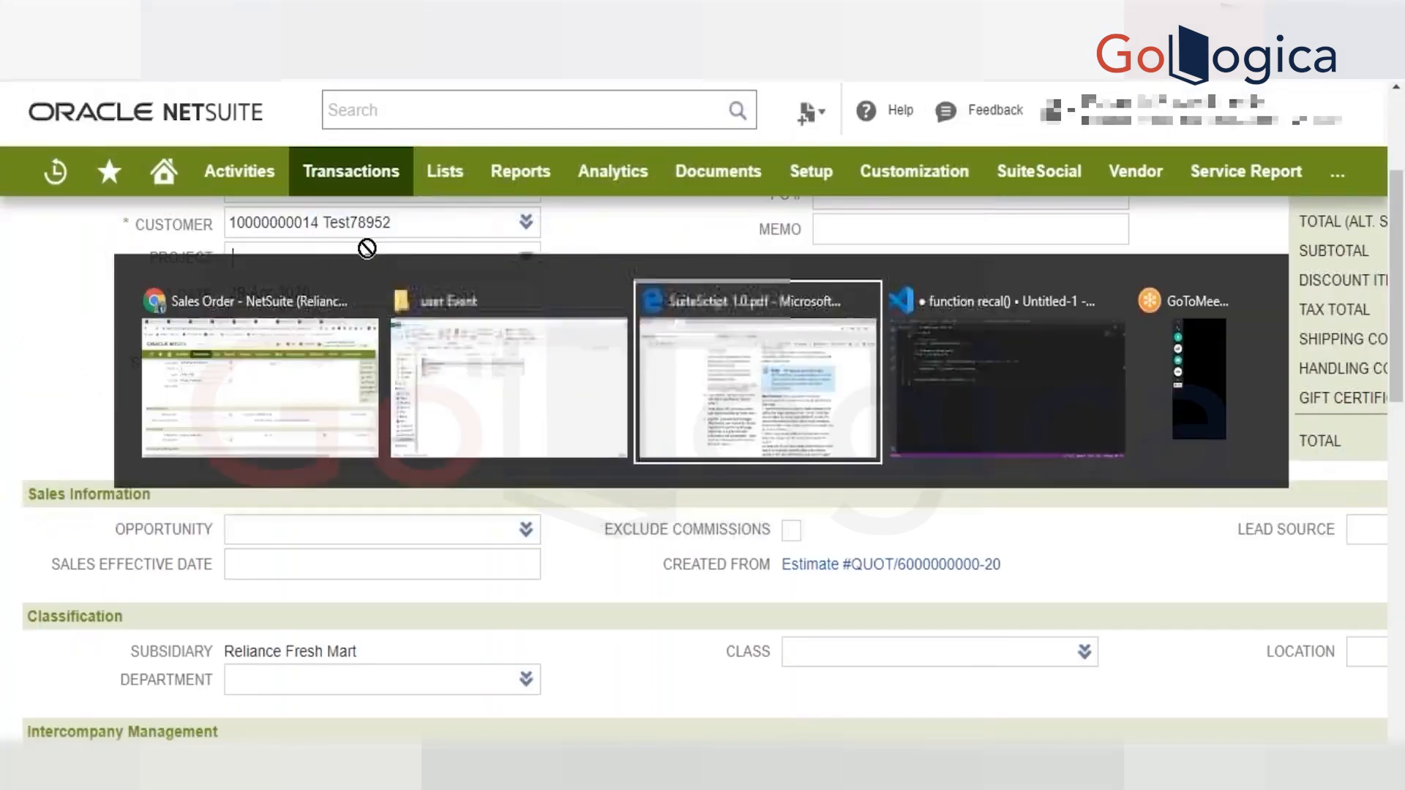
{"action": "key", "text": "alt+Tab"}
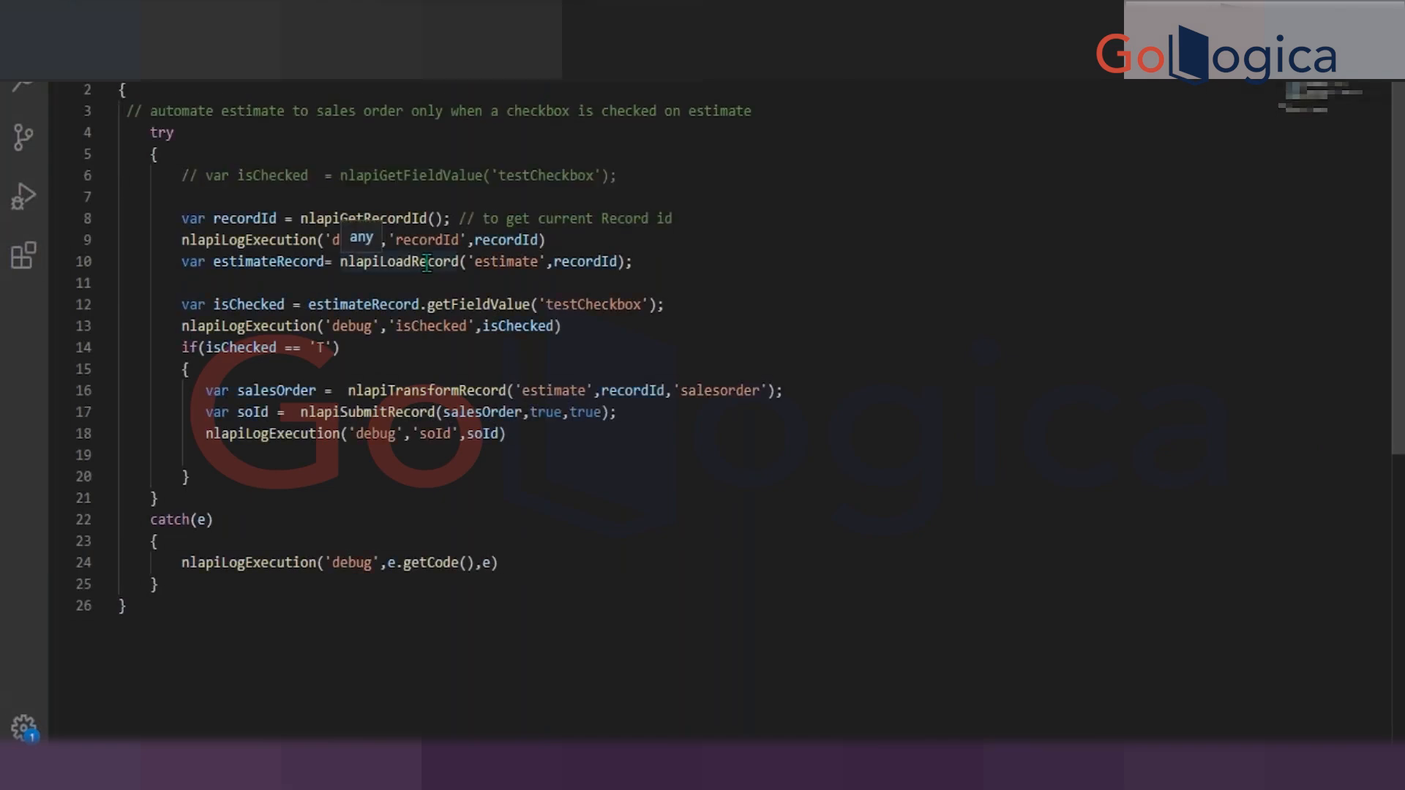
{"action": "left_click", "coordinate": [200, 107]}
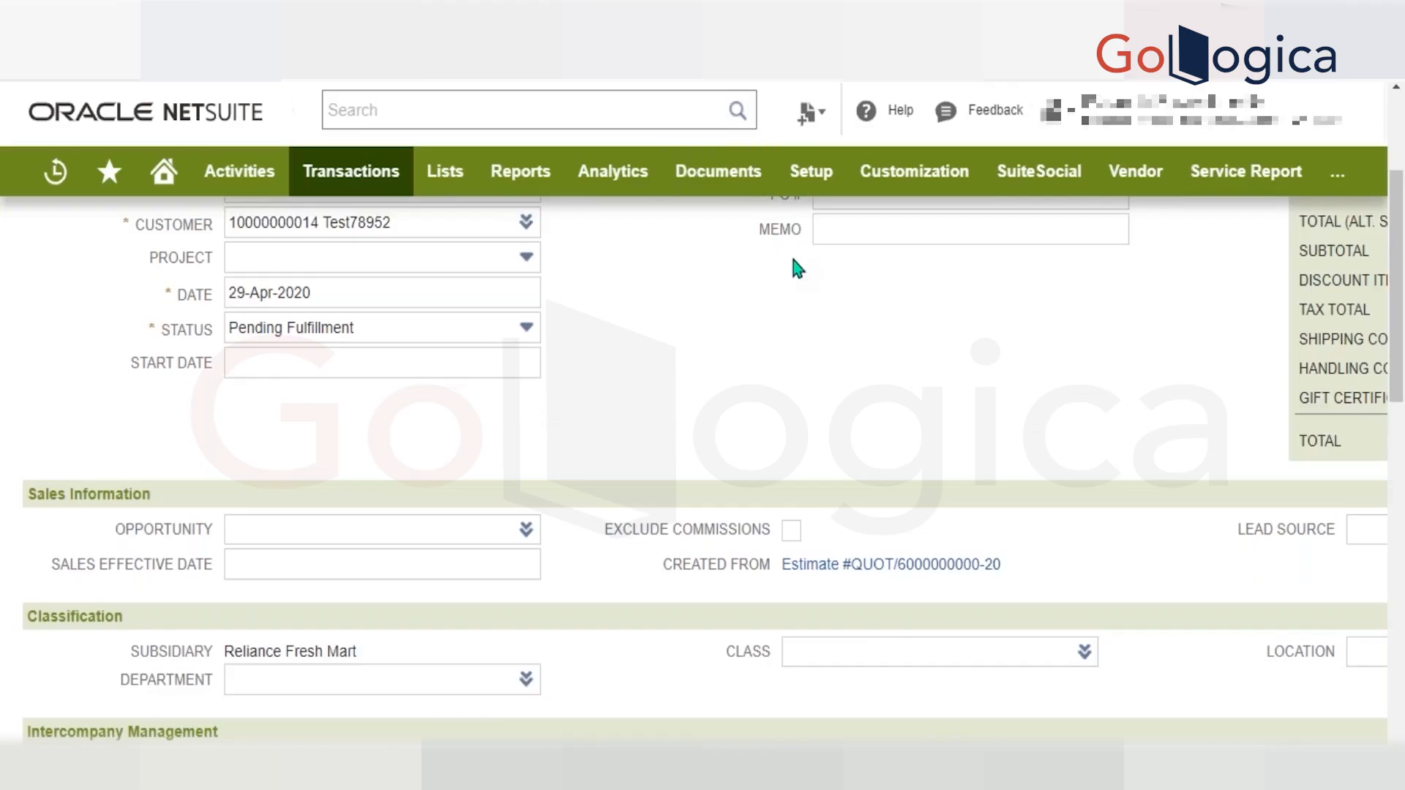
Switch back to the NetSuite sales order and look up the Scripted Records entry among the scripting customization options.
{"action": "scroll", "coordinate": [798, 270], "scroll_direction": "up", "scroll_amount": 3}
{"action": "mouse_move", "coordinate": [919, 183]}
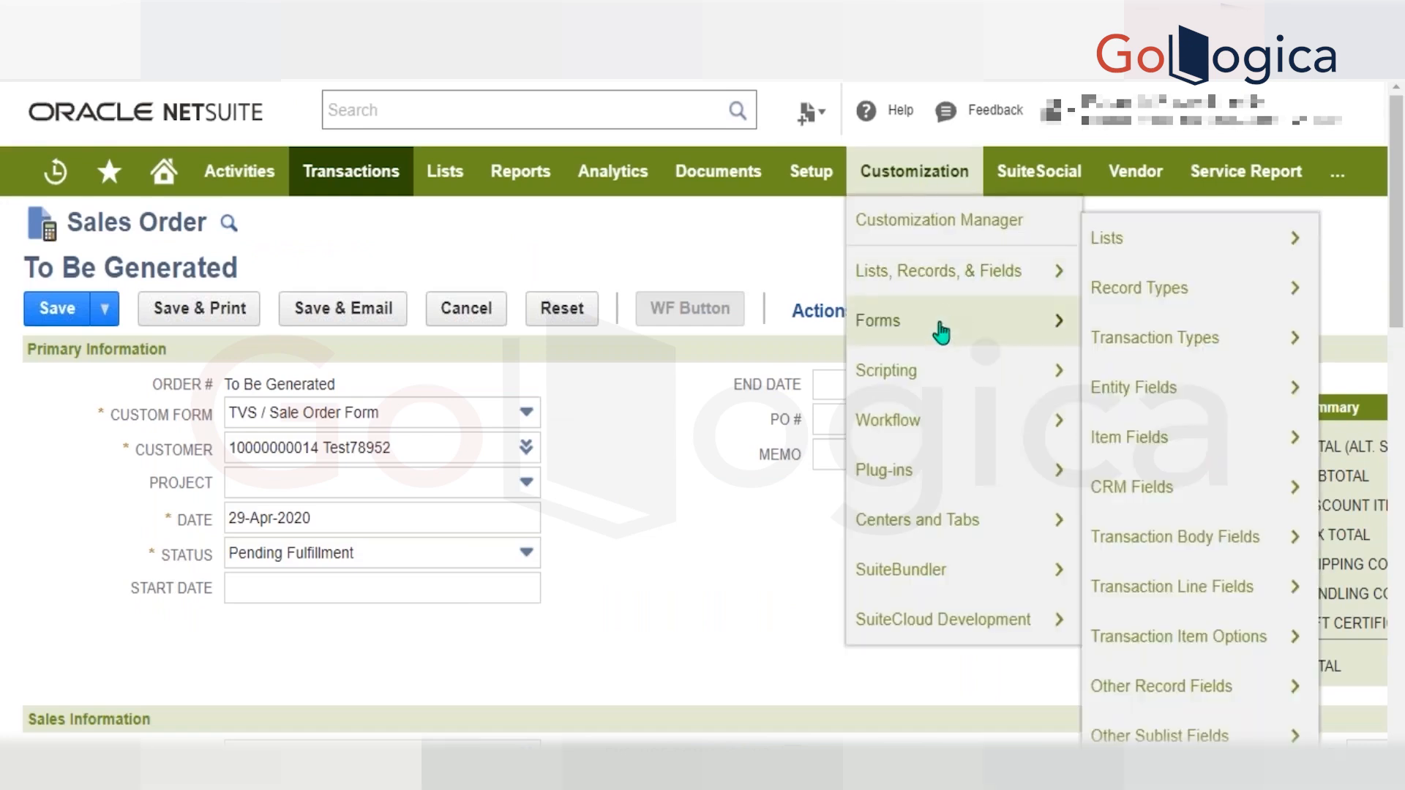
{"action": "mouse_move", "coordinate": [944, 370]}
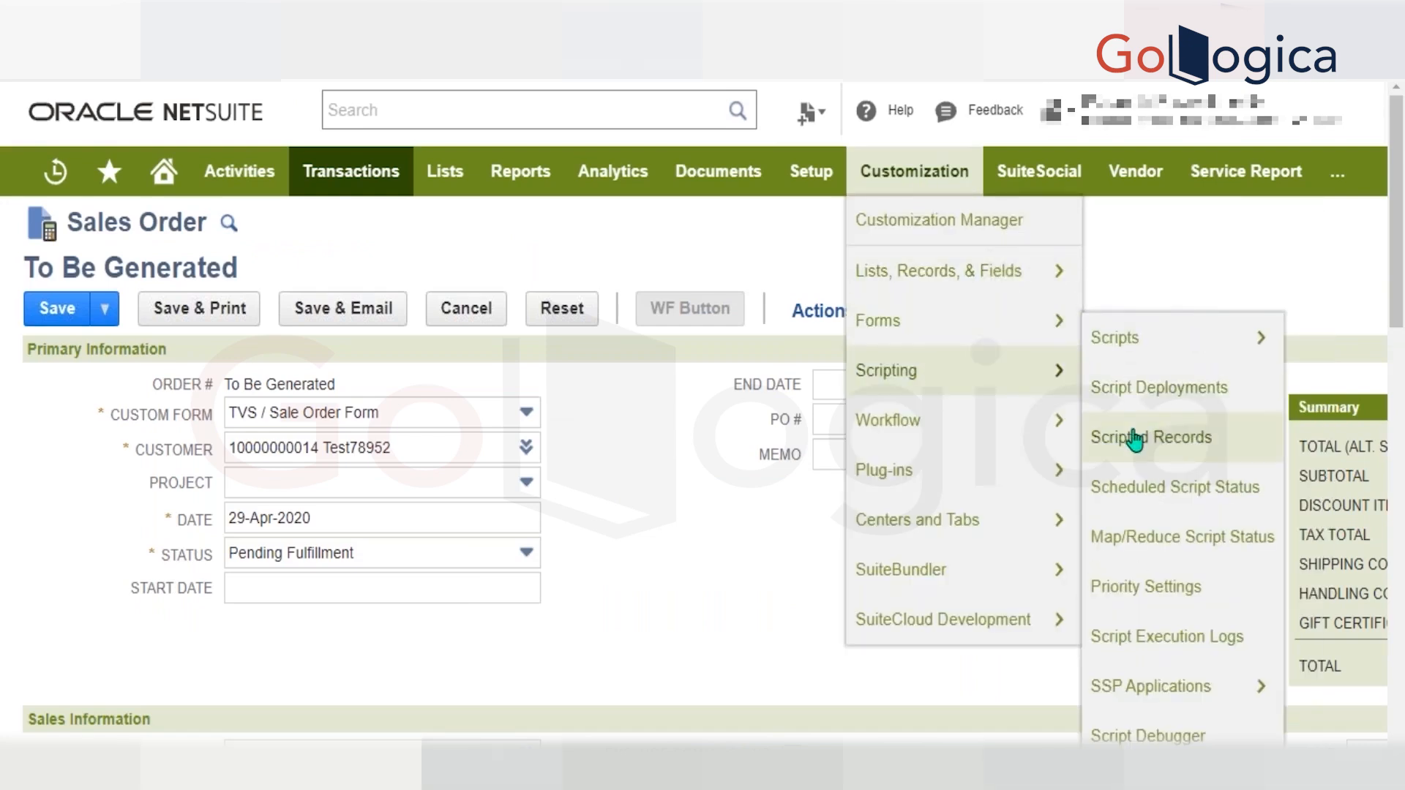